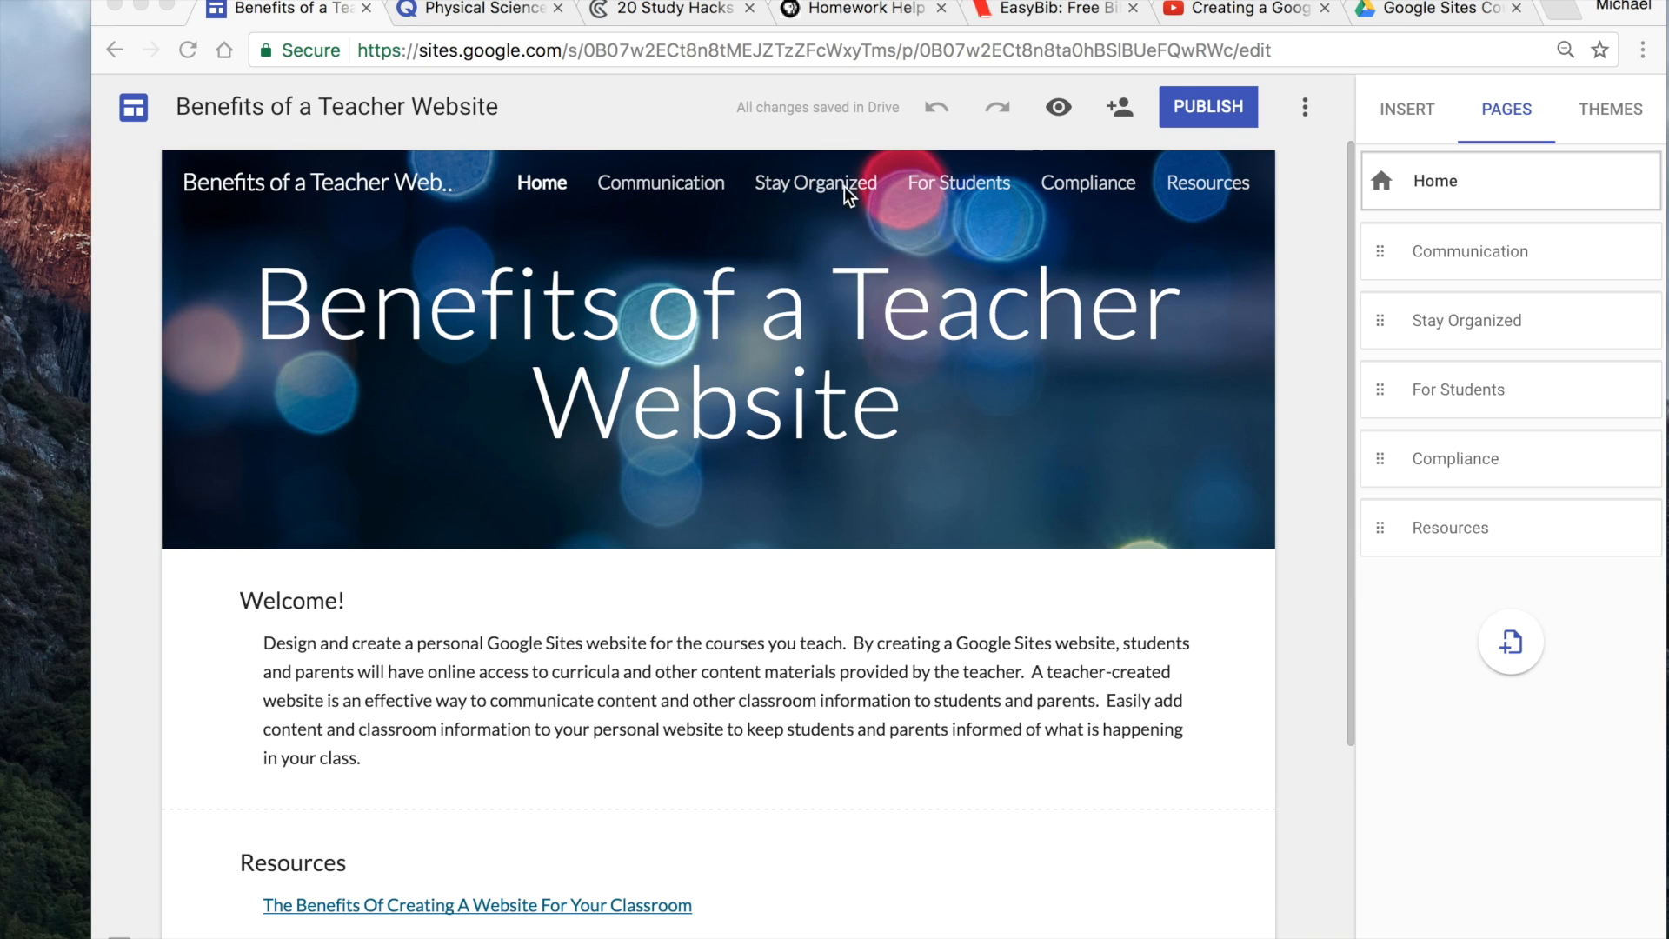
- Open the Resources page of the teacher website in the editor
click(1200, 193)
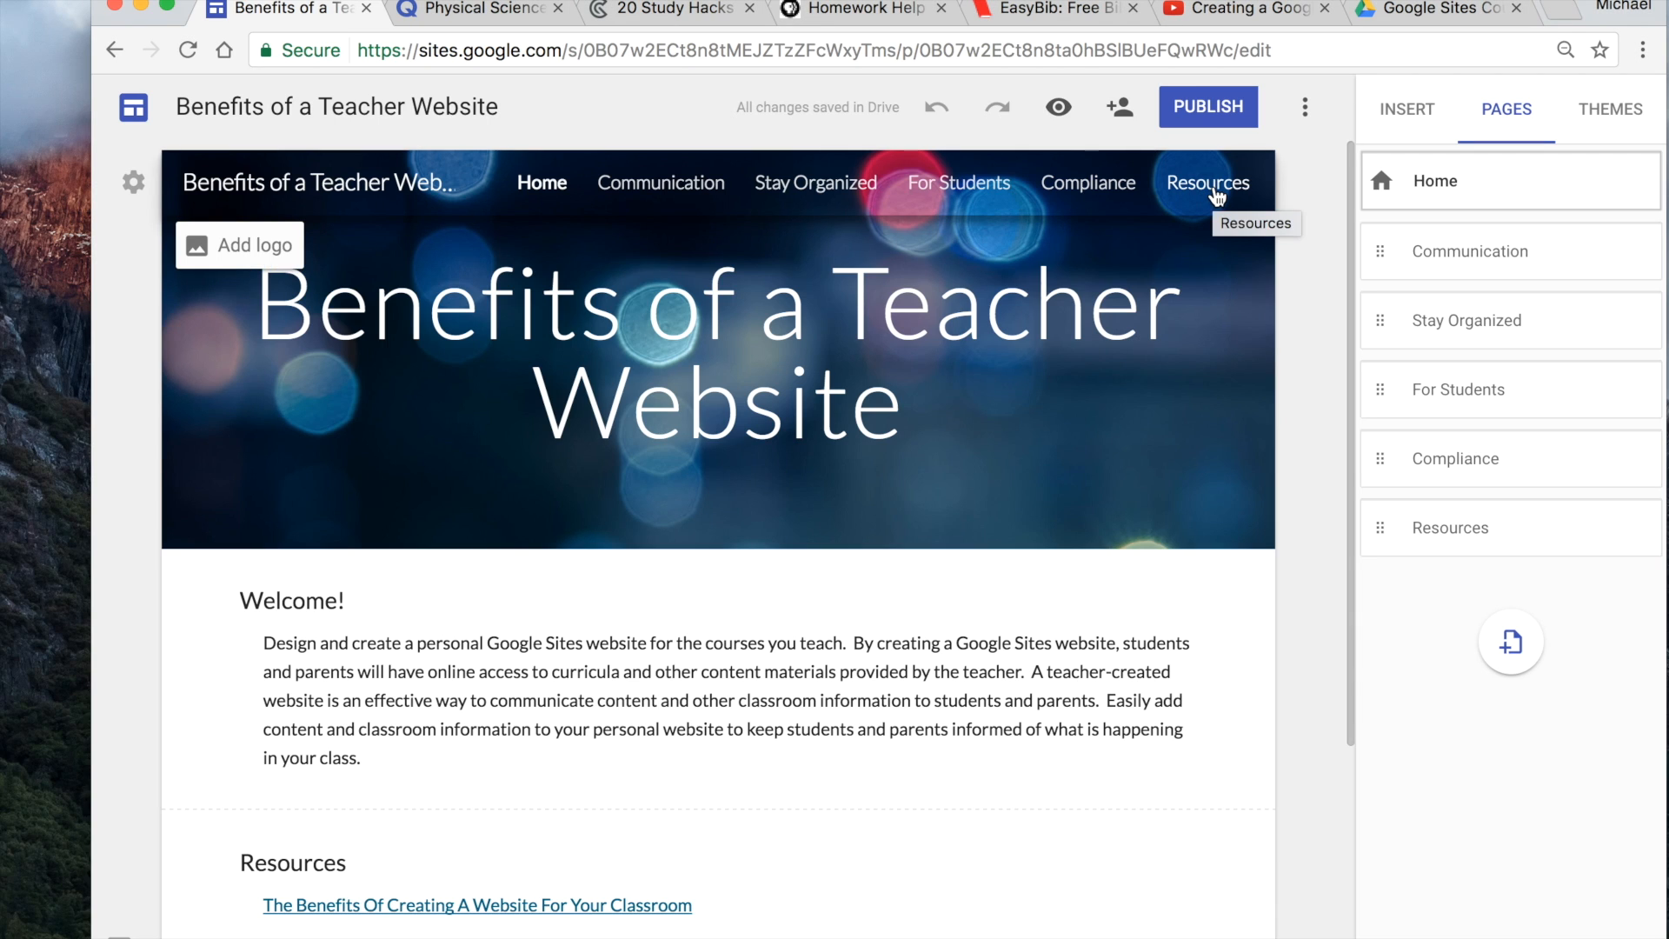
click(1213, 192)
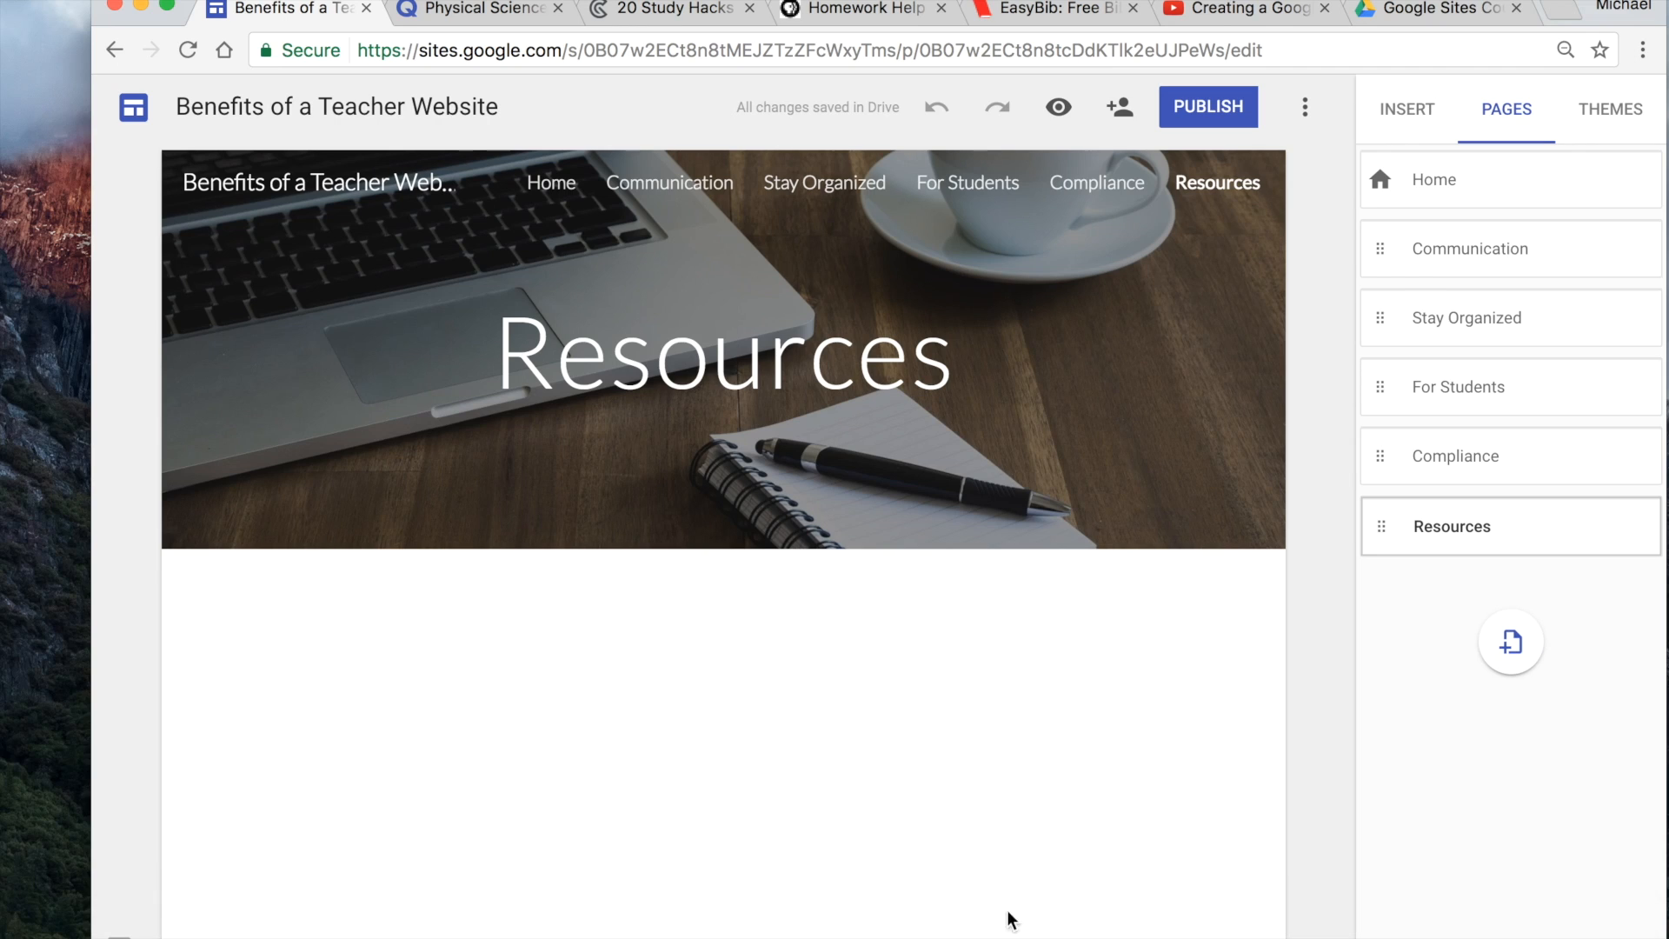
drag(991, 937, 997, 928)
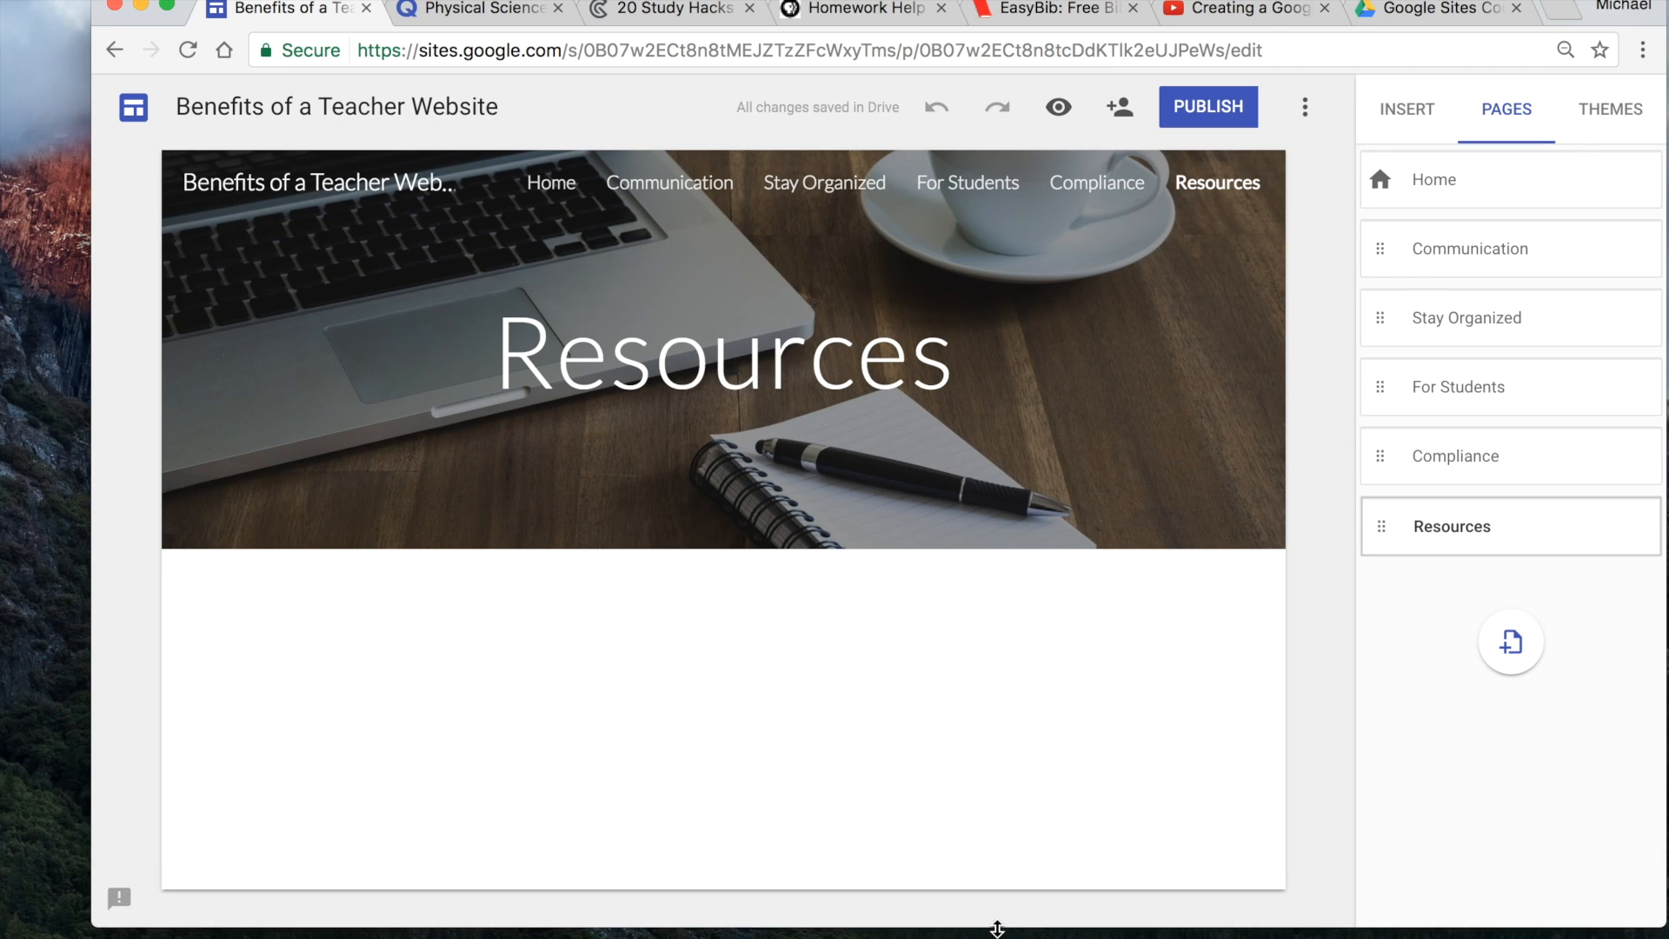
mouse_move(958, 452)
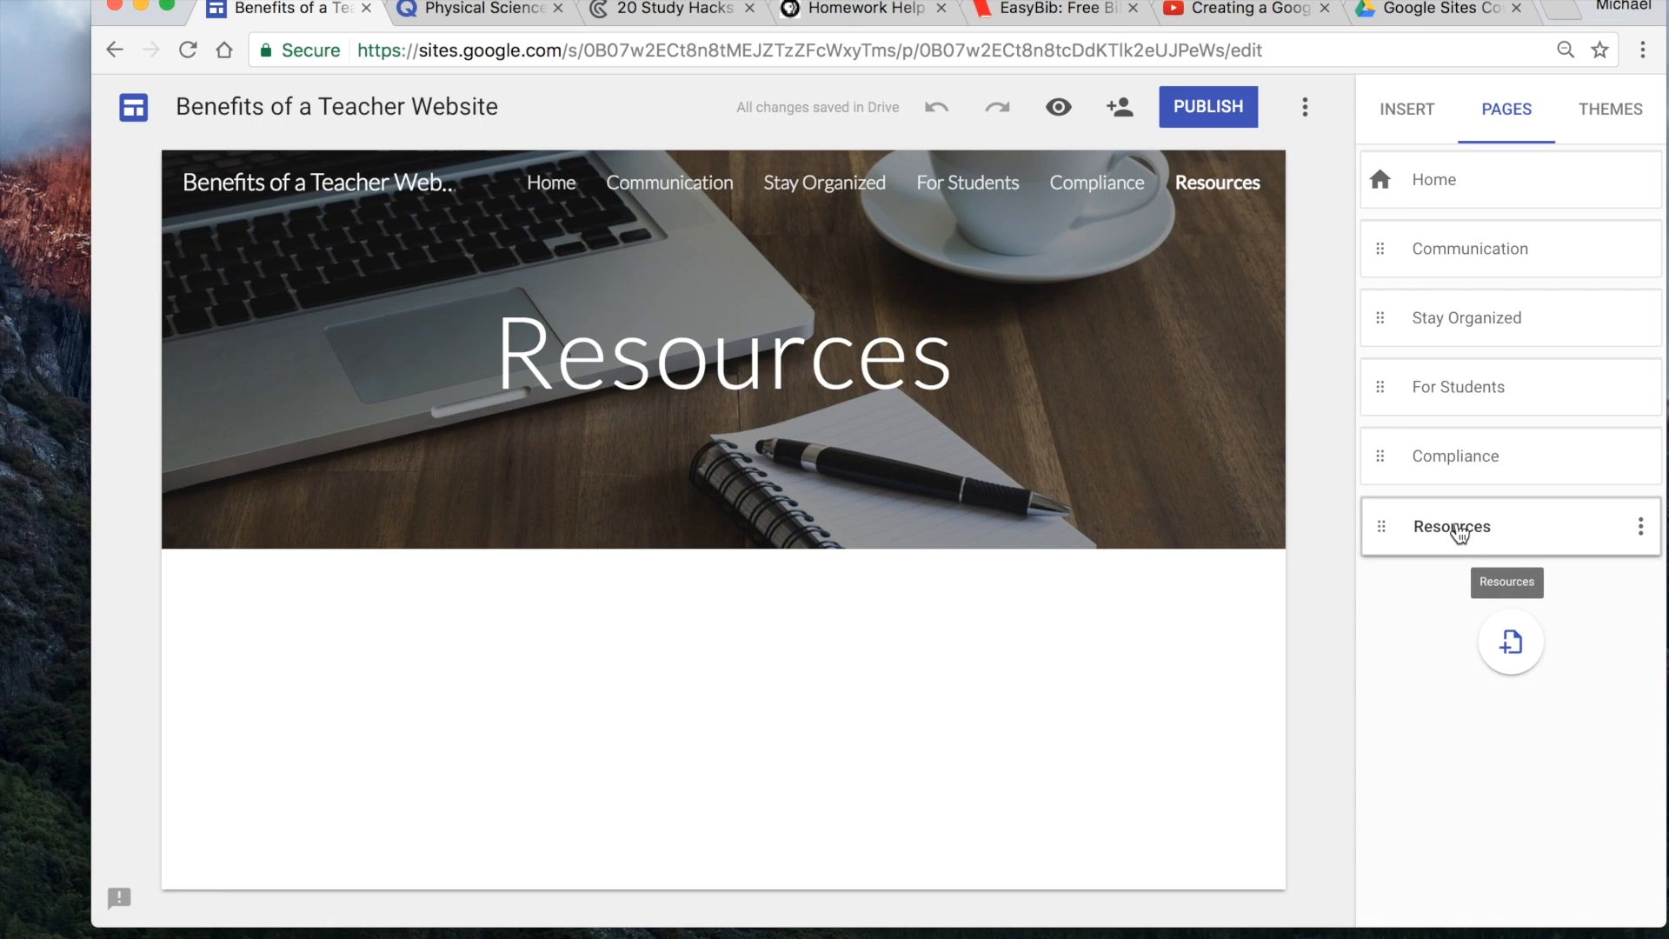
mouse_move(783, 372)
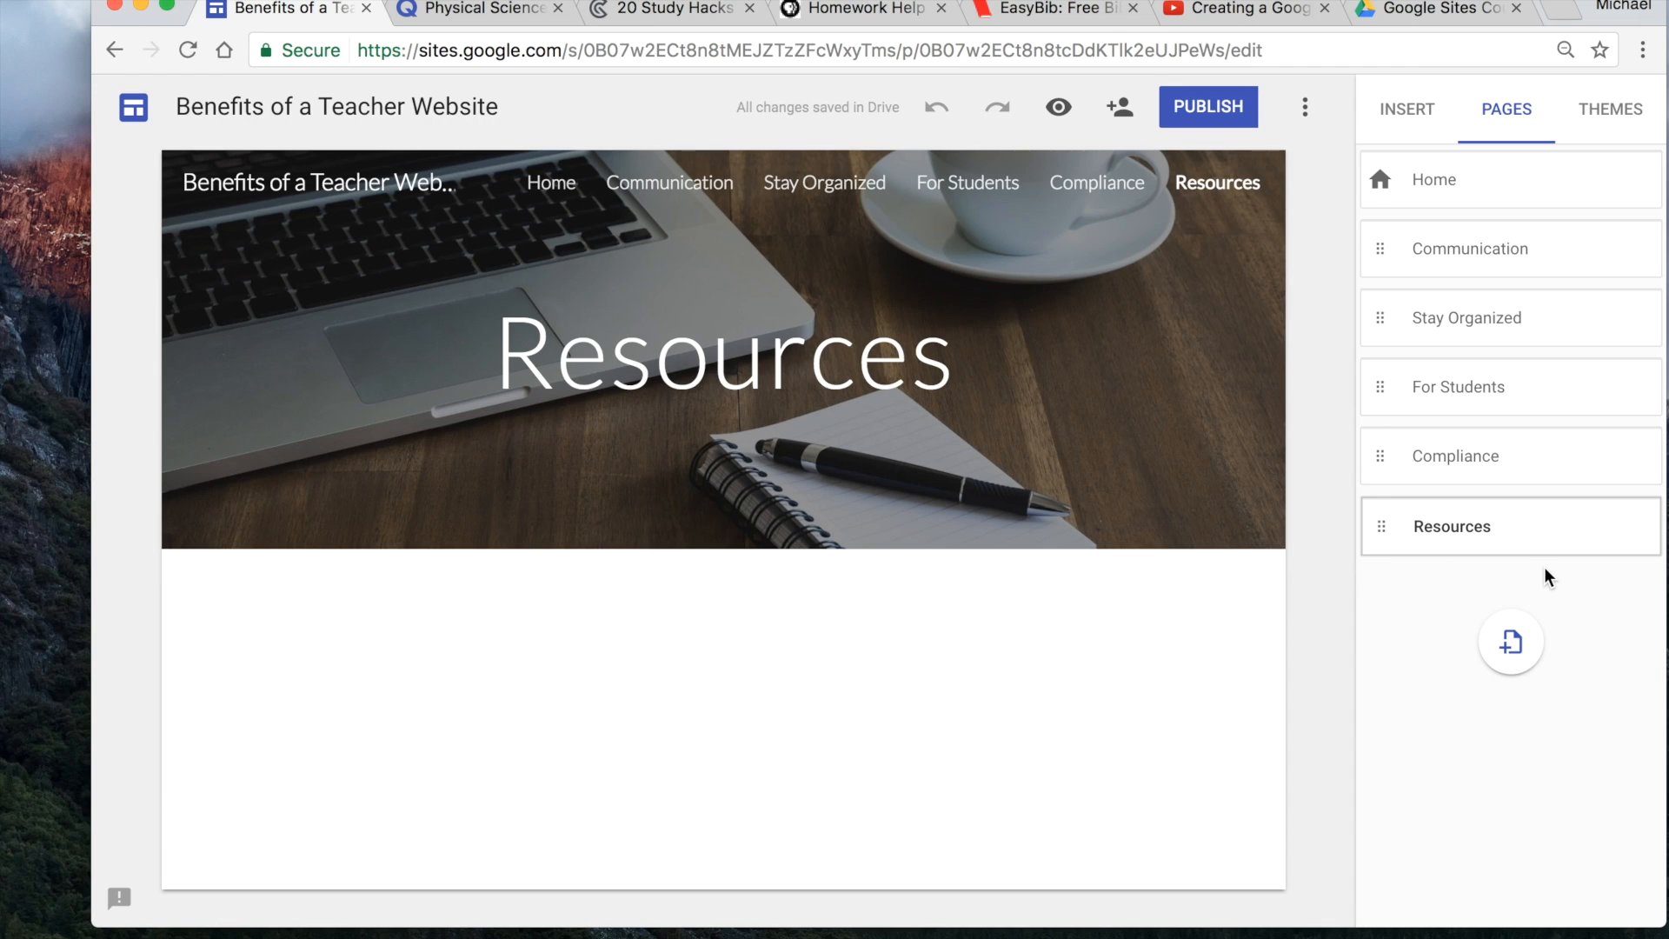
- Create a sub page named "Homework Tips" under the Resources page
mouse_move(1620, 533)
click(1641, 532)
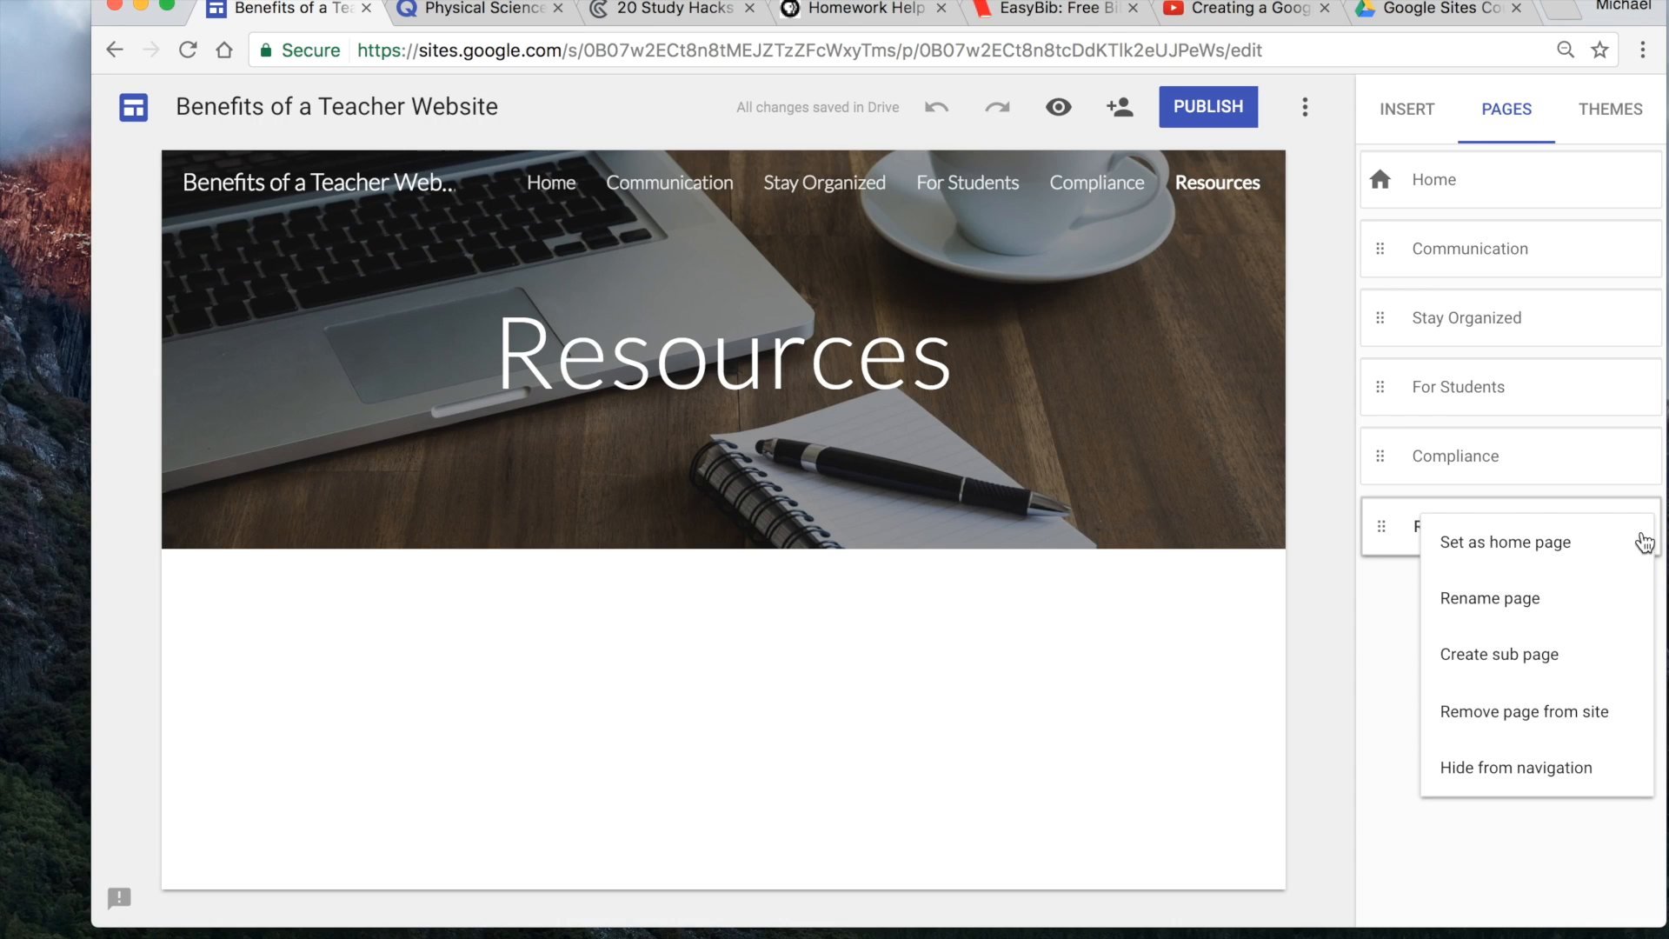
click(1527, 663)
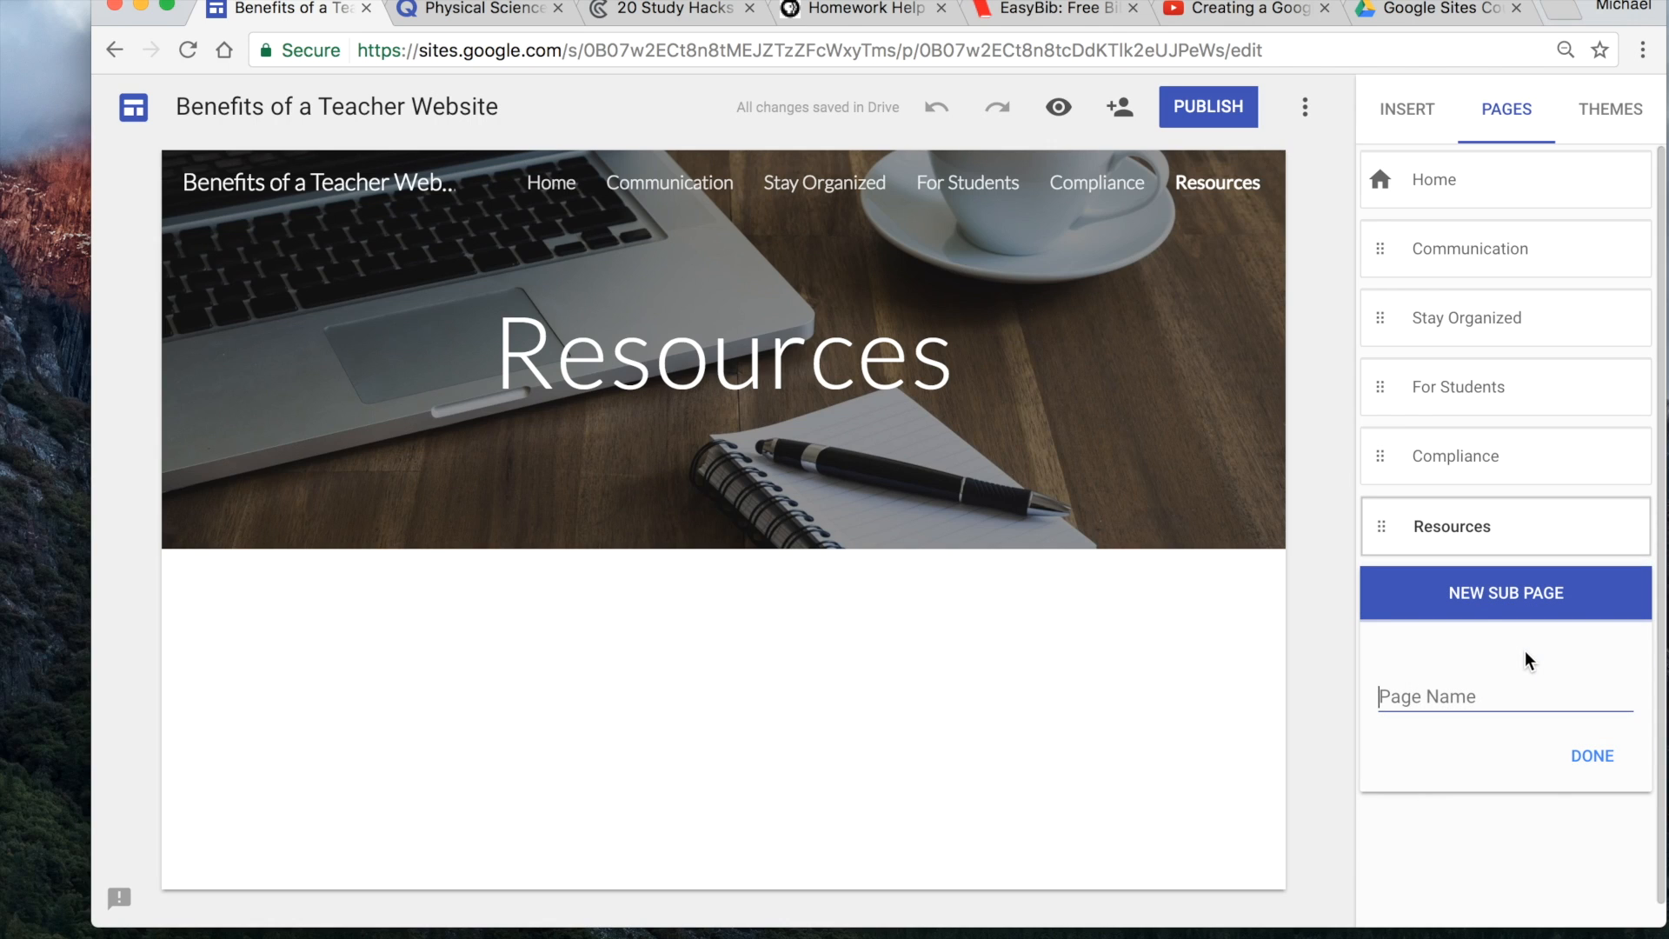
text(Homework Tips)
click(1583, 755)
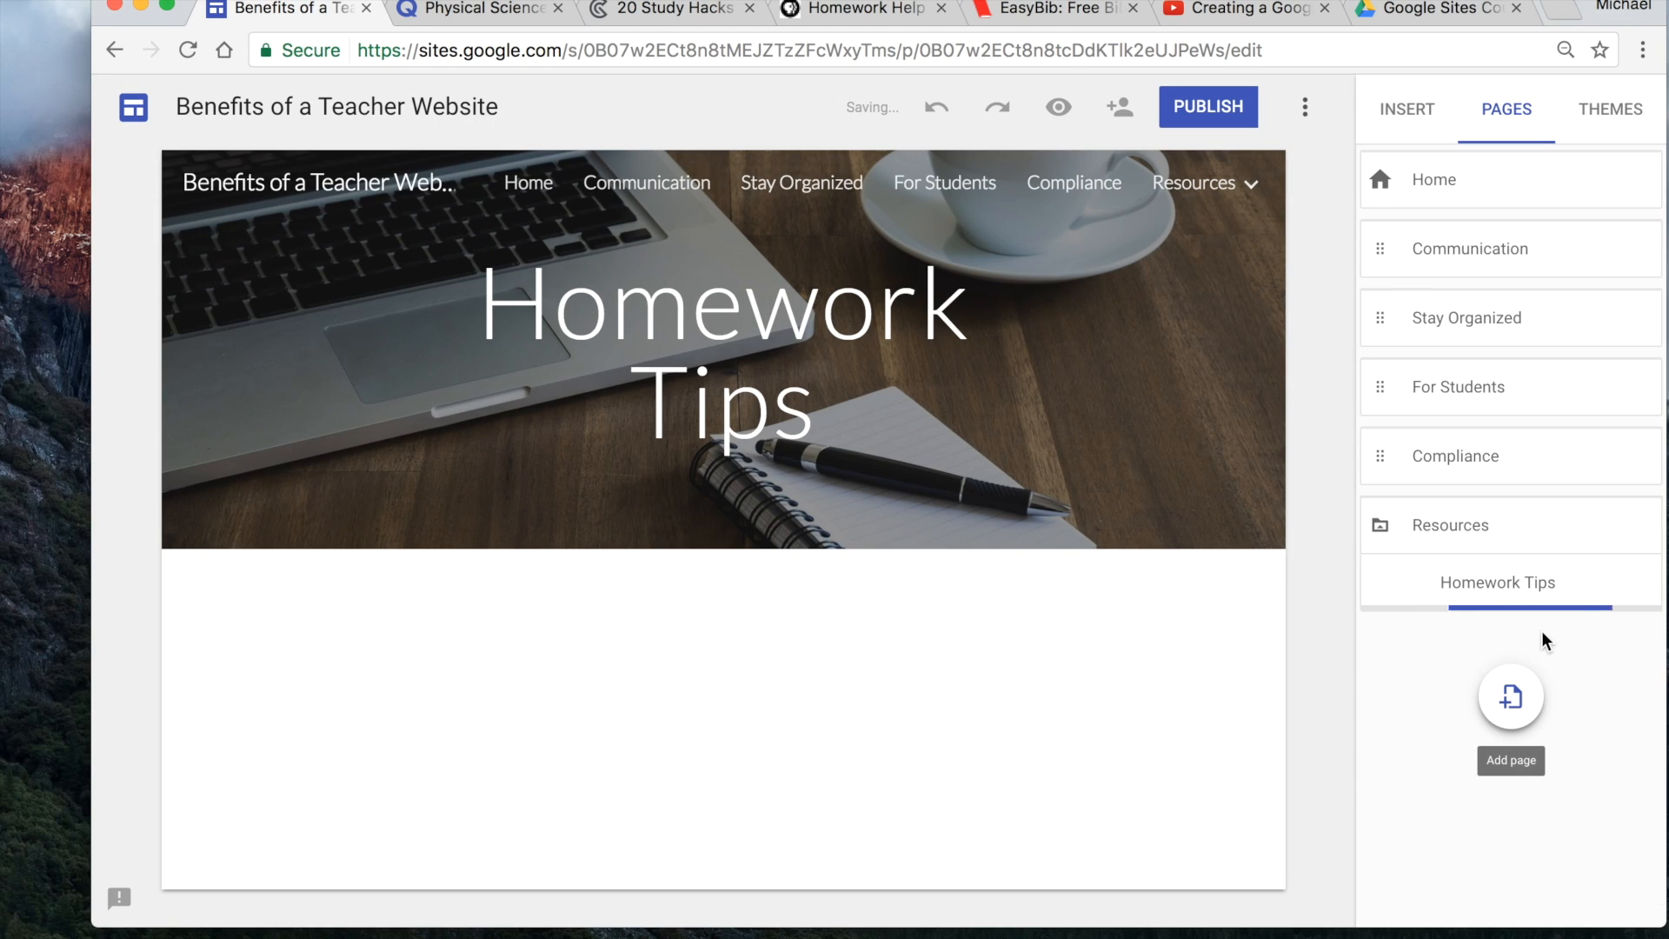
- Create a second sub page under Resources named "Digital Footprints"
click(1642, 527)
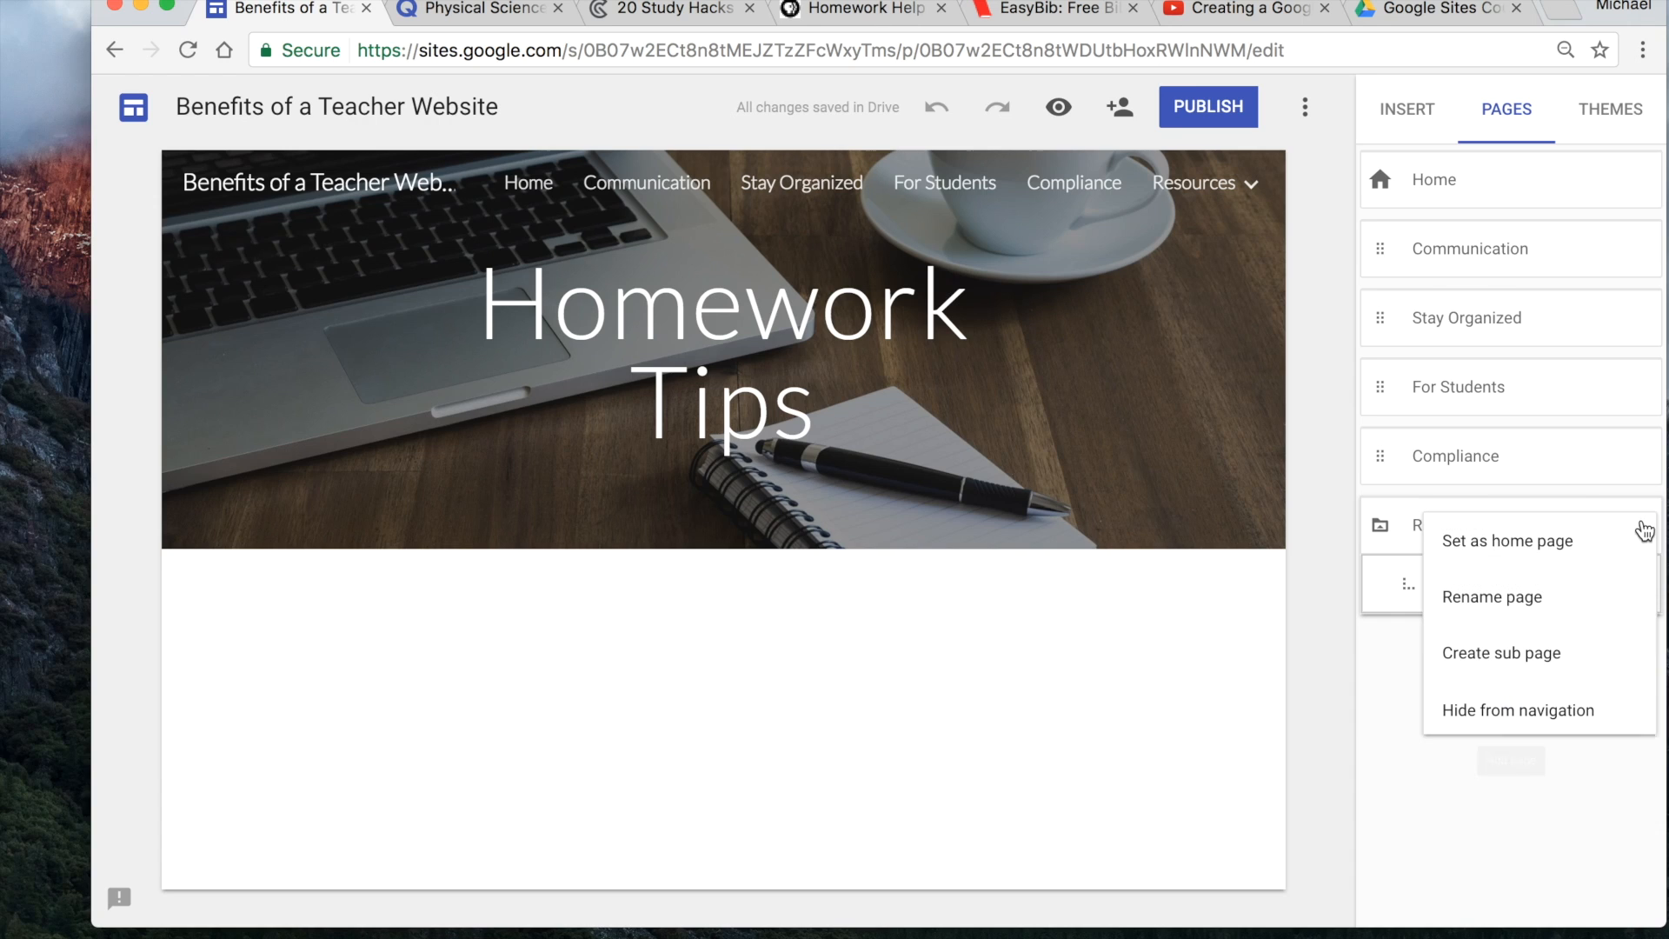
click(1517, 653)
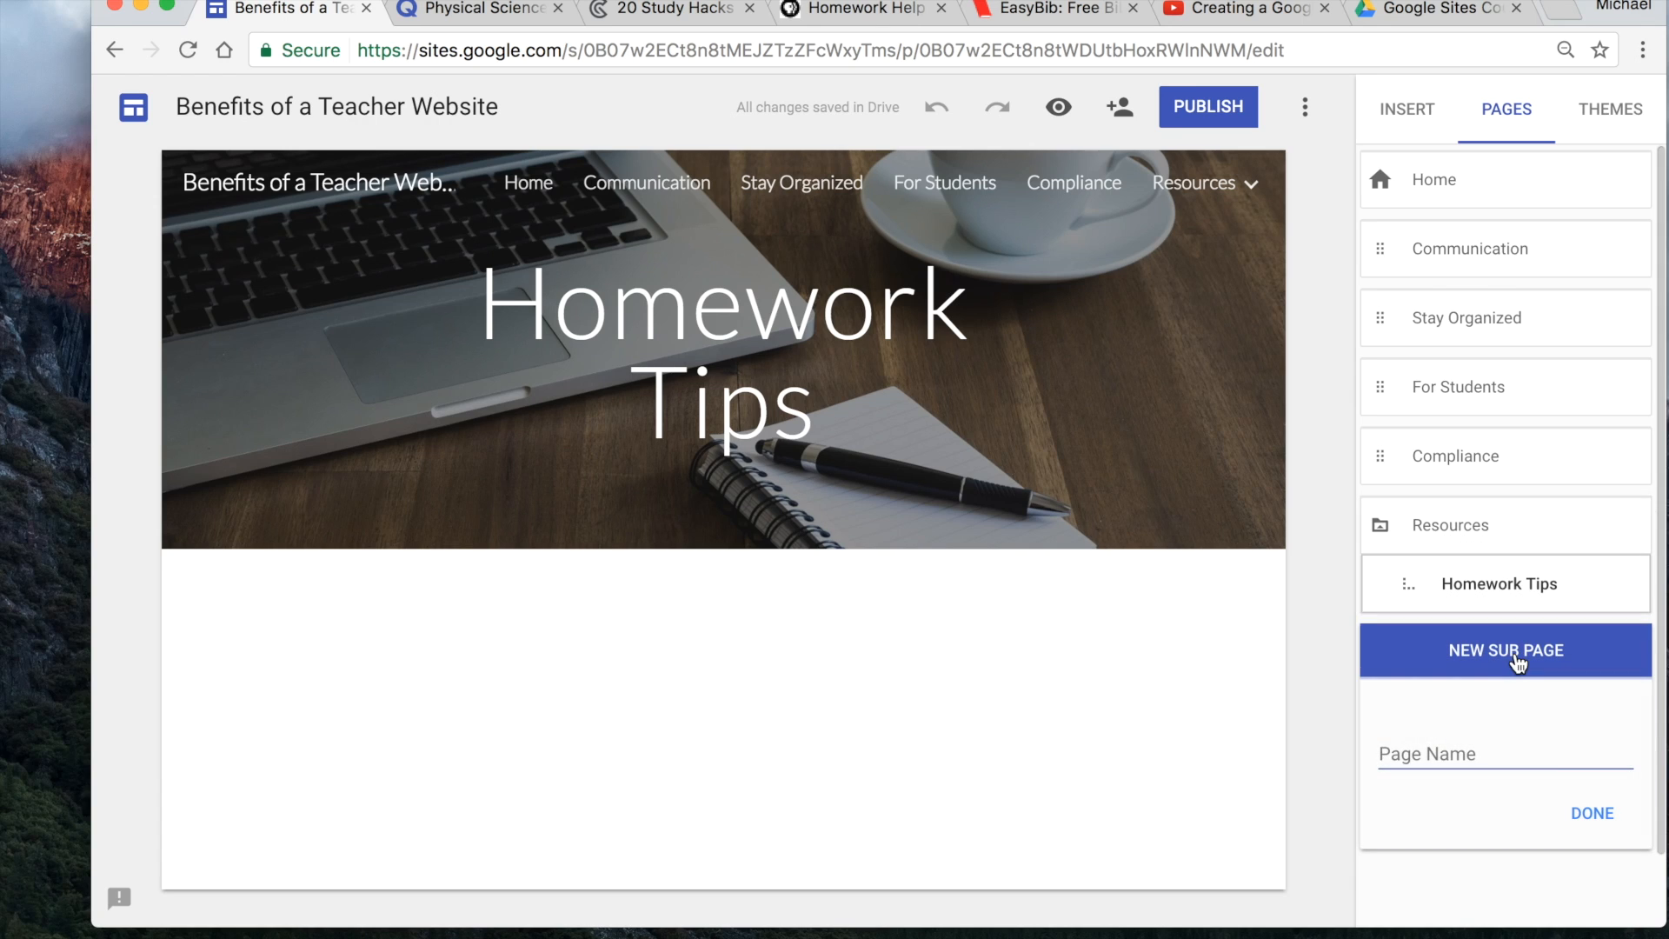
click(1386, 750)
text(Digital)
key(BackSpace)
key(BackSpace)
text(Footpring)
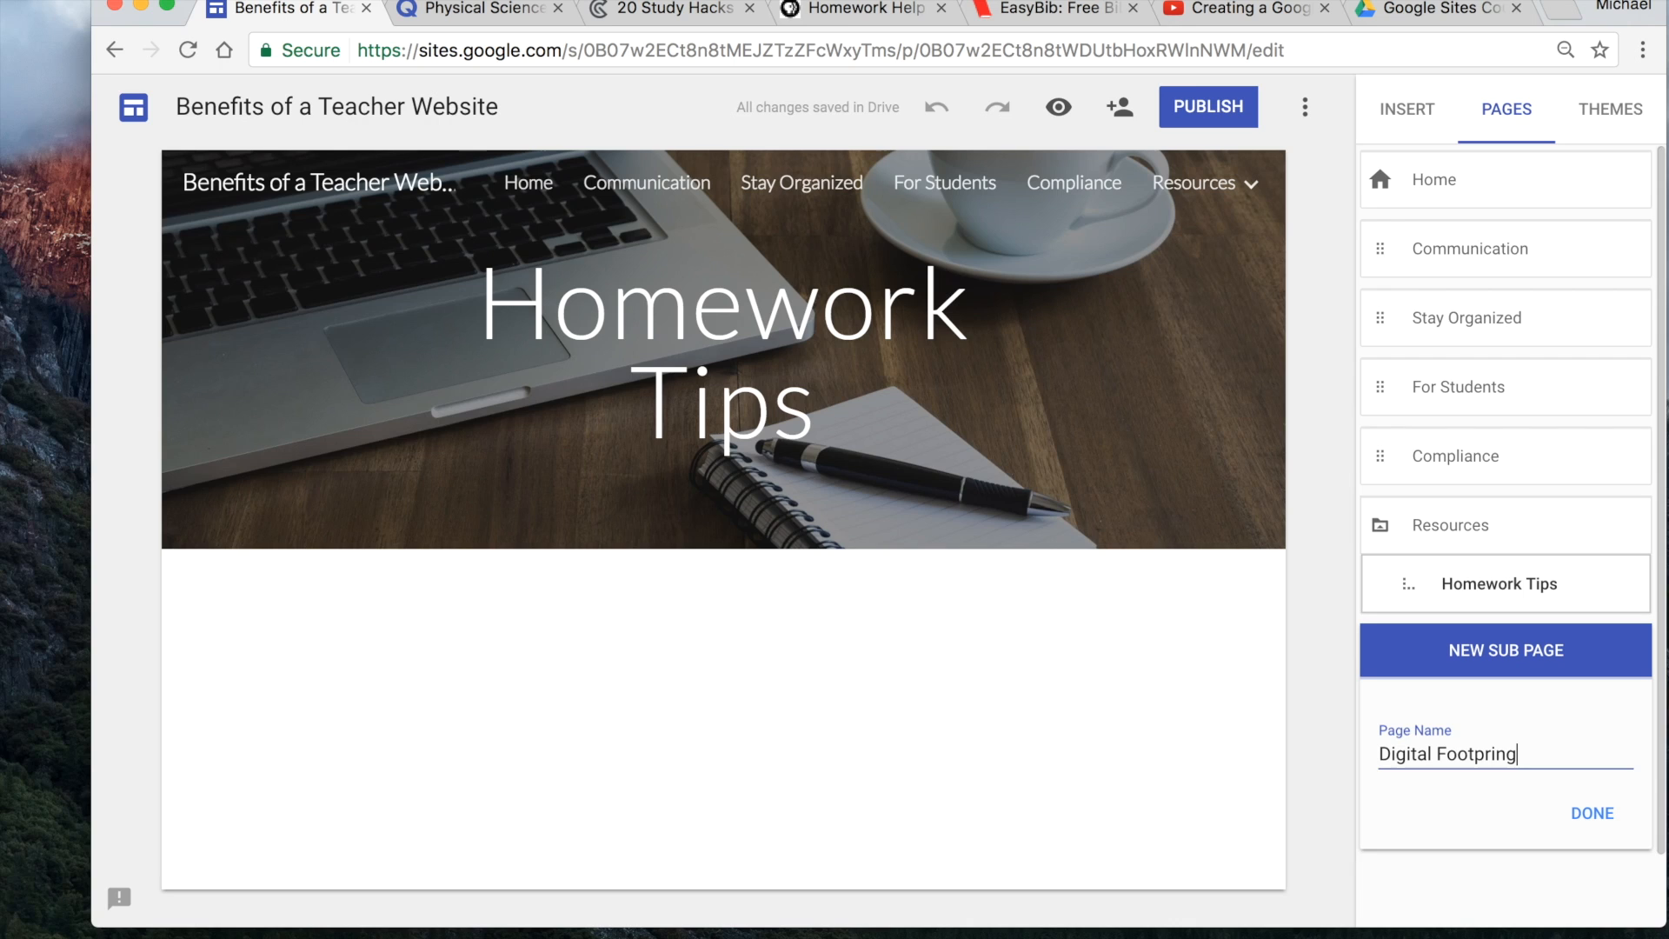
click(1590, 817)
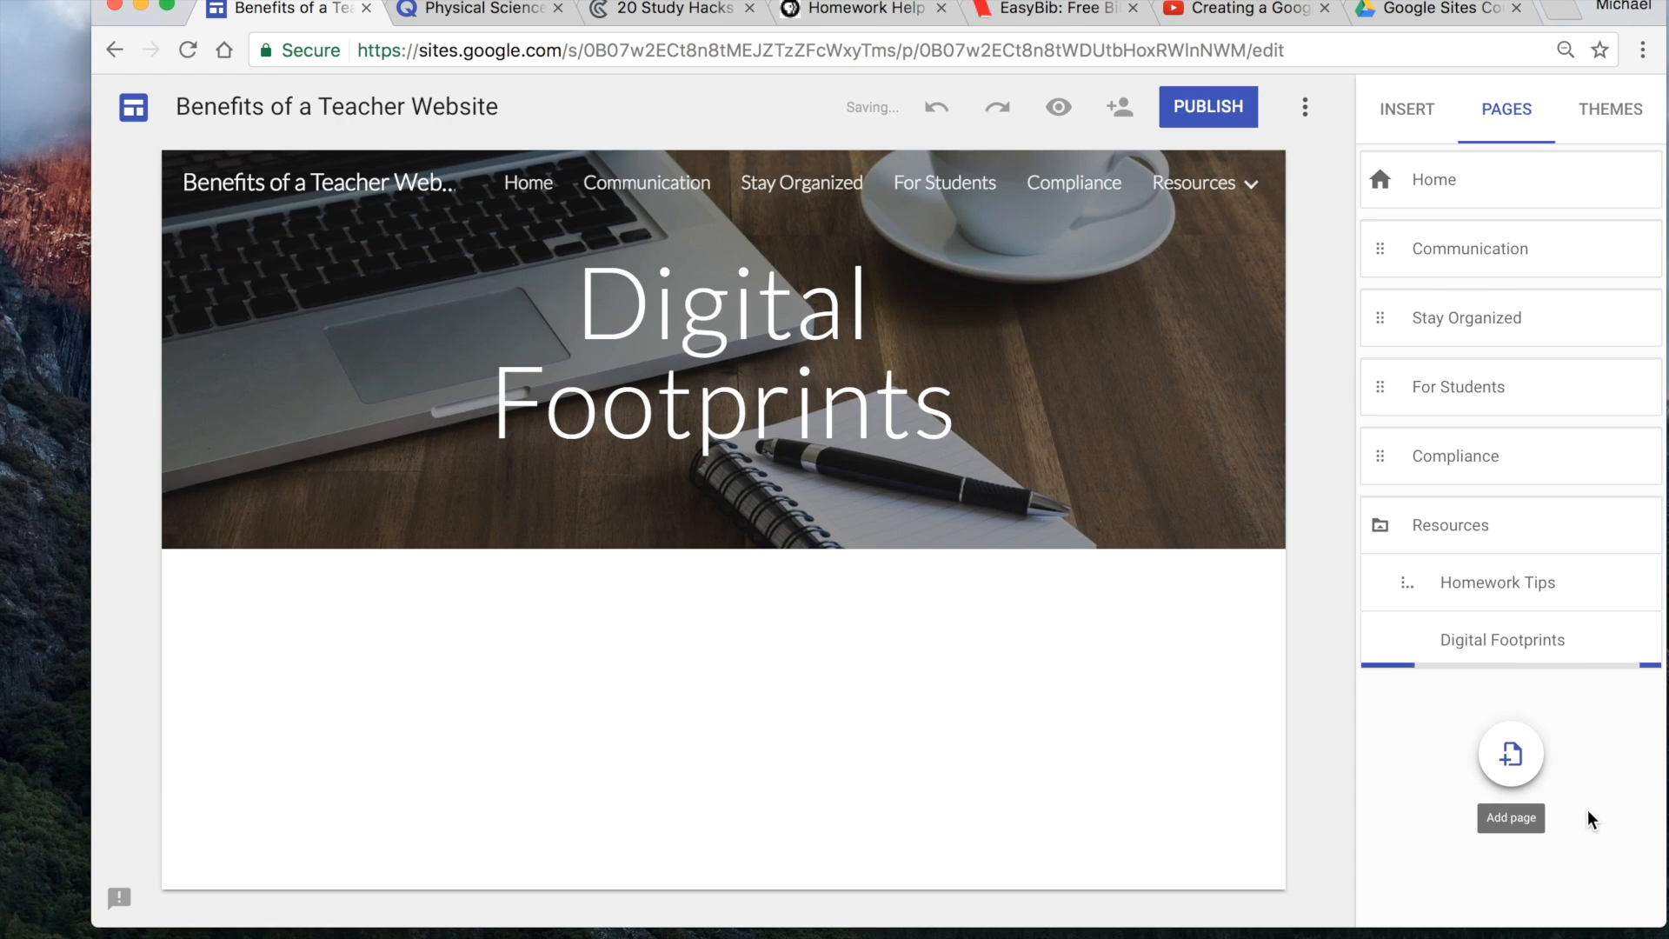
- Create a third sub page under Resources named "Gender Bias in Science"
mouse_move(1606, 533)
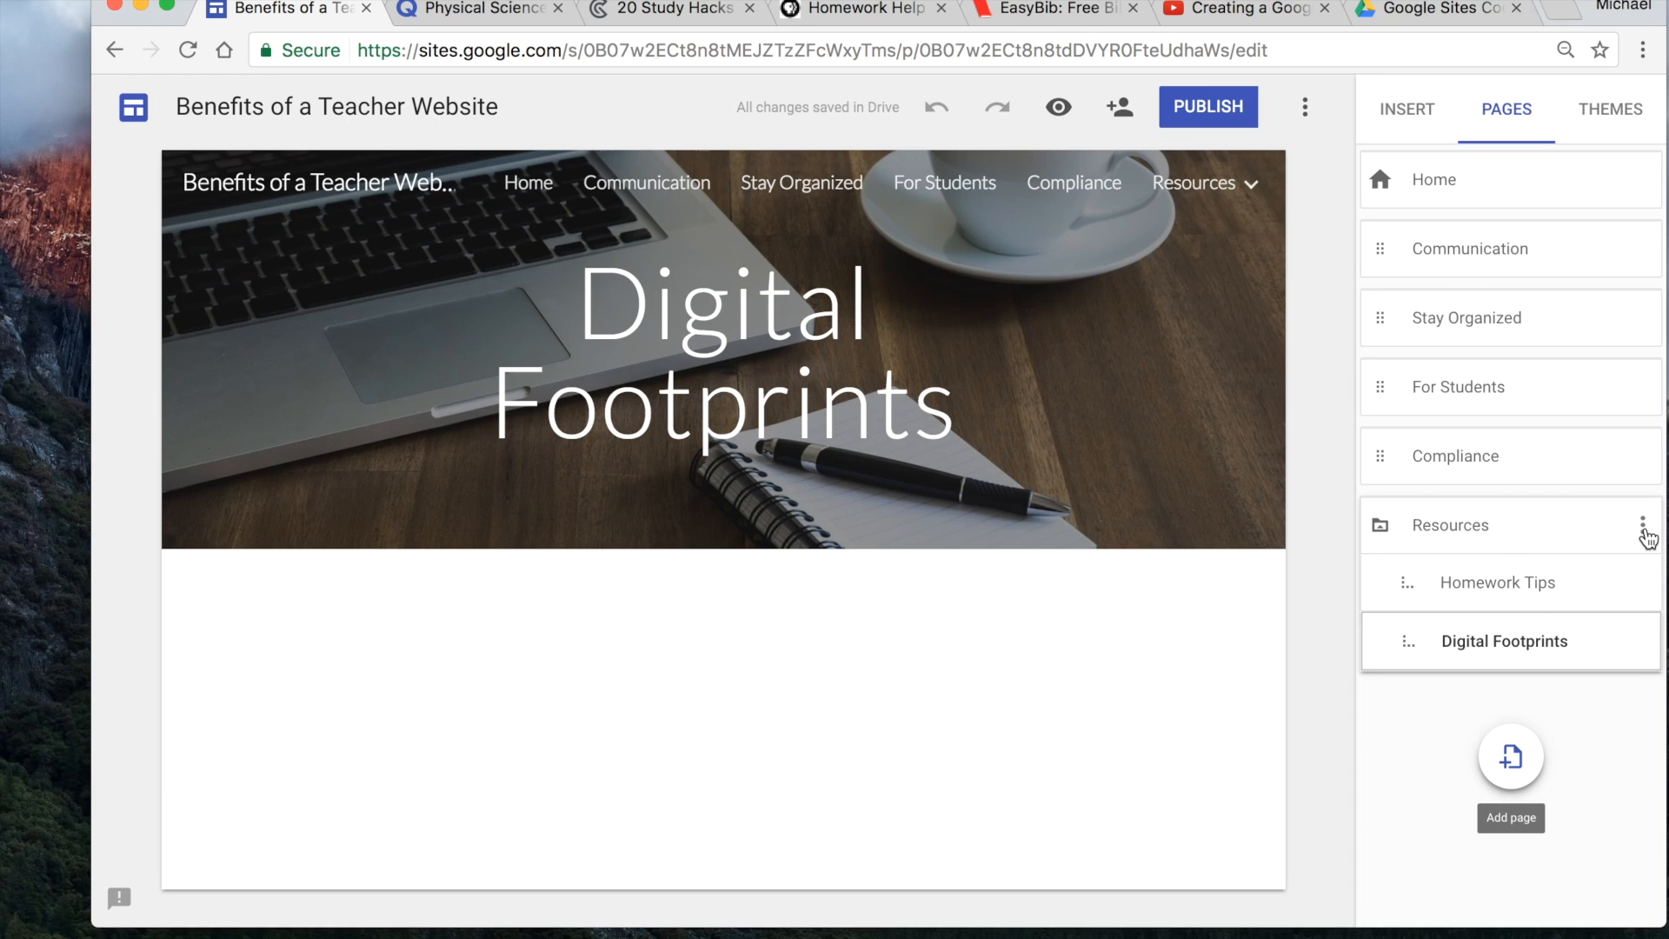
click(1644, 529)
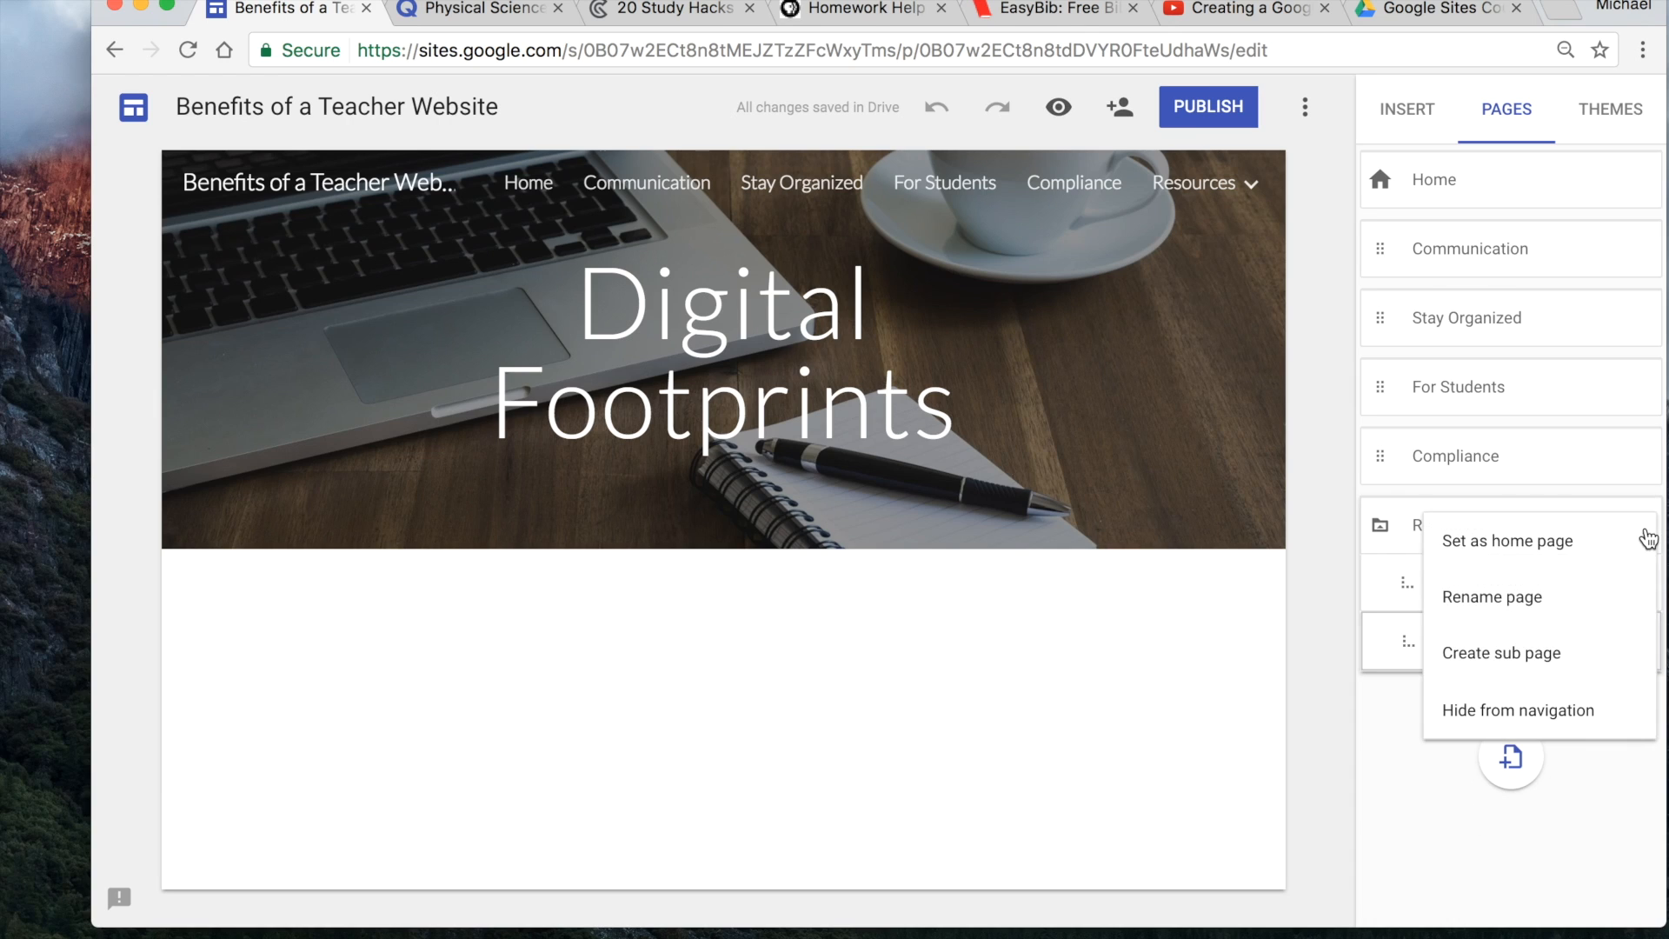
click(1543, 652)
text(Gender)
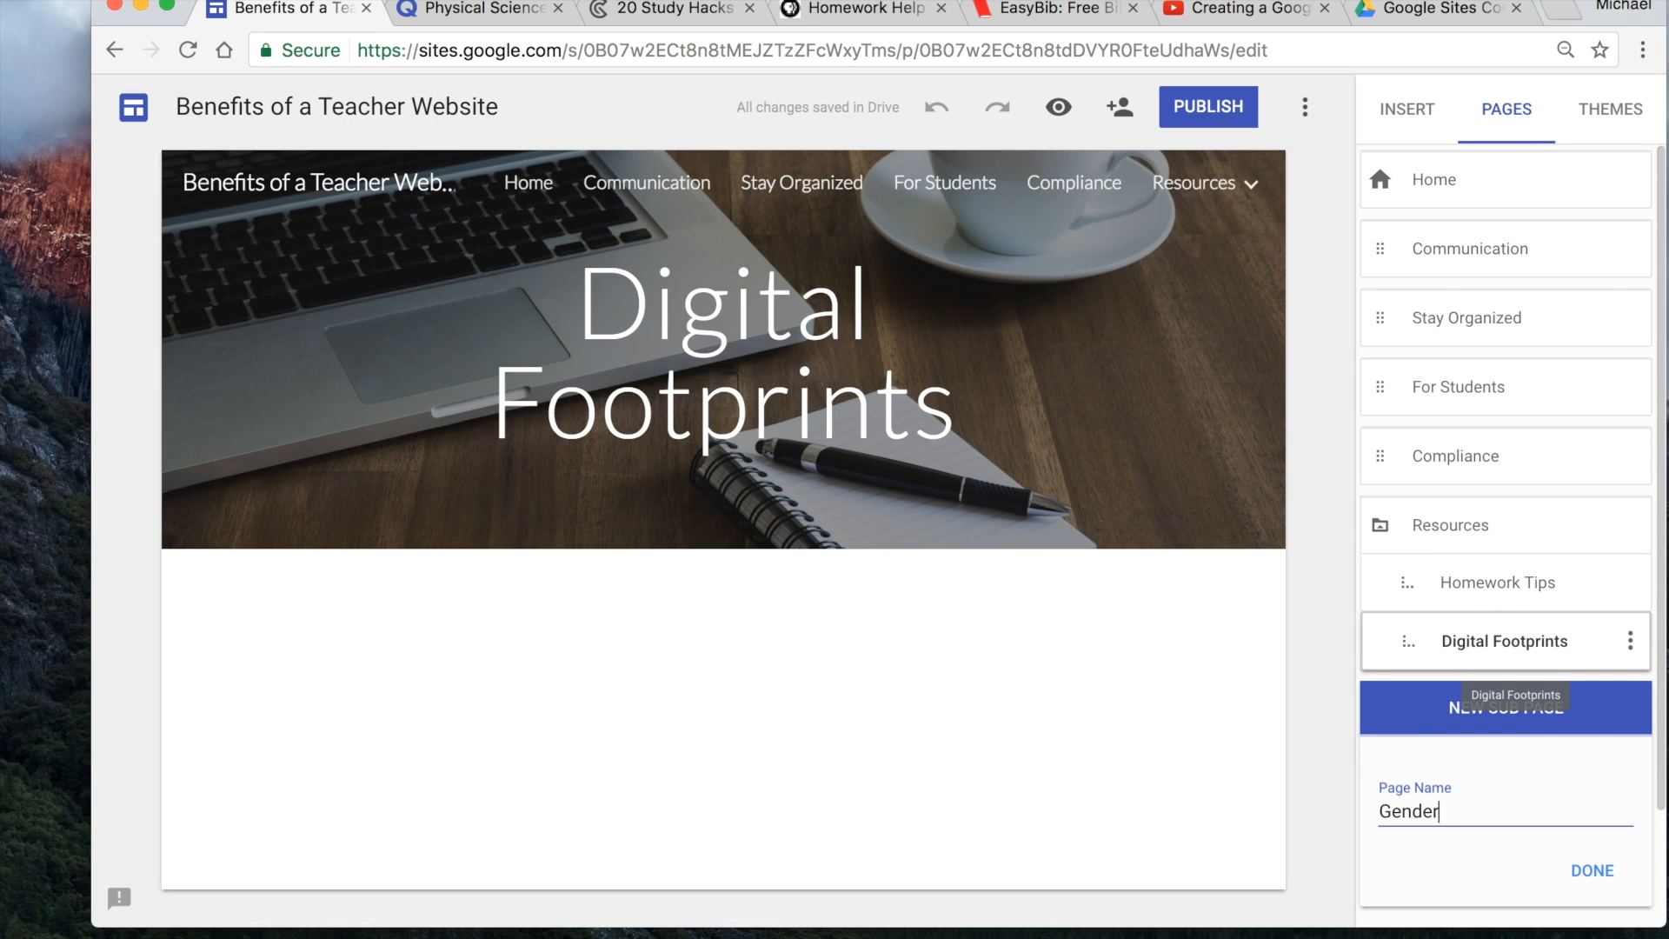
text( Bias in Science)
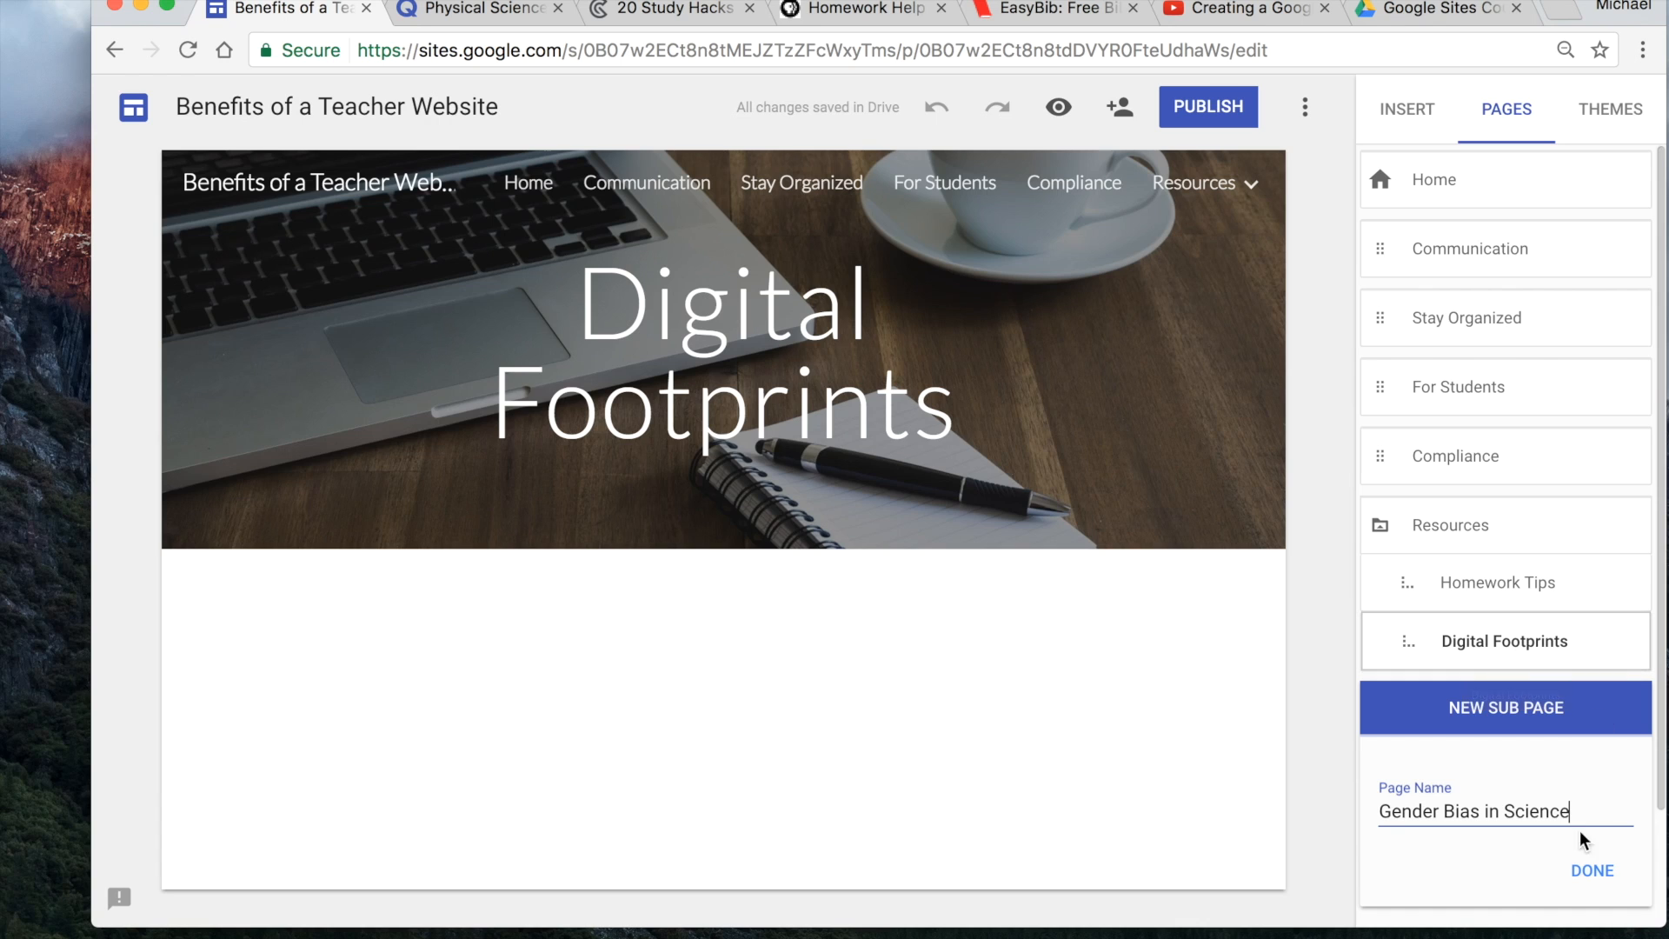
click(1579, 869)
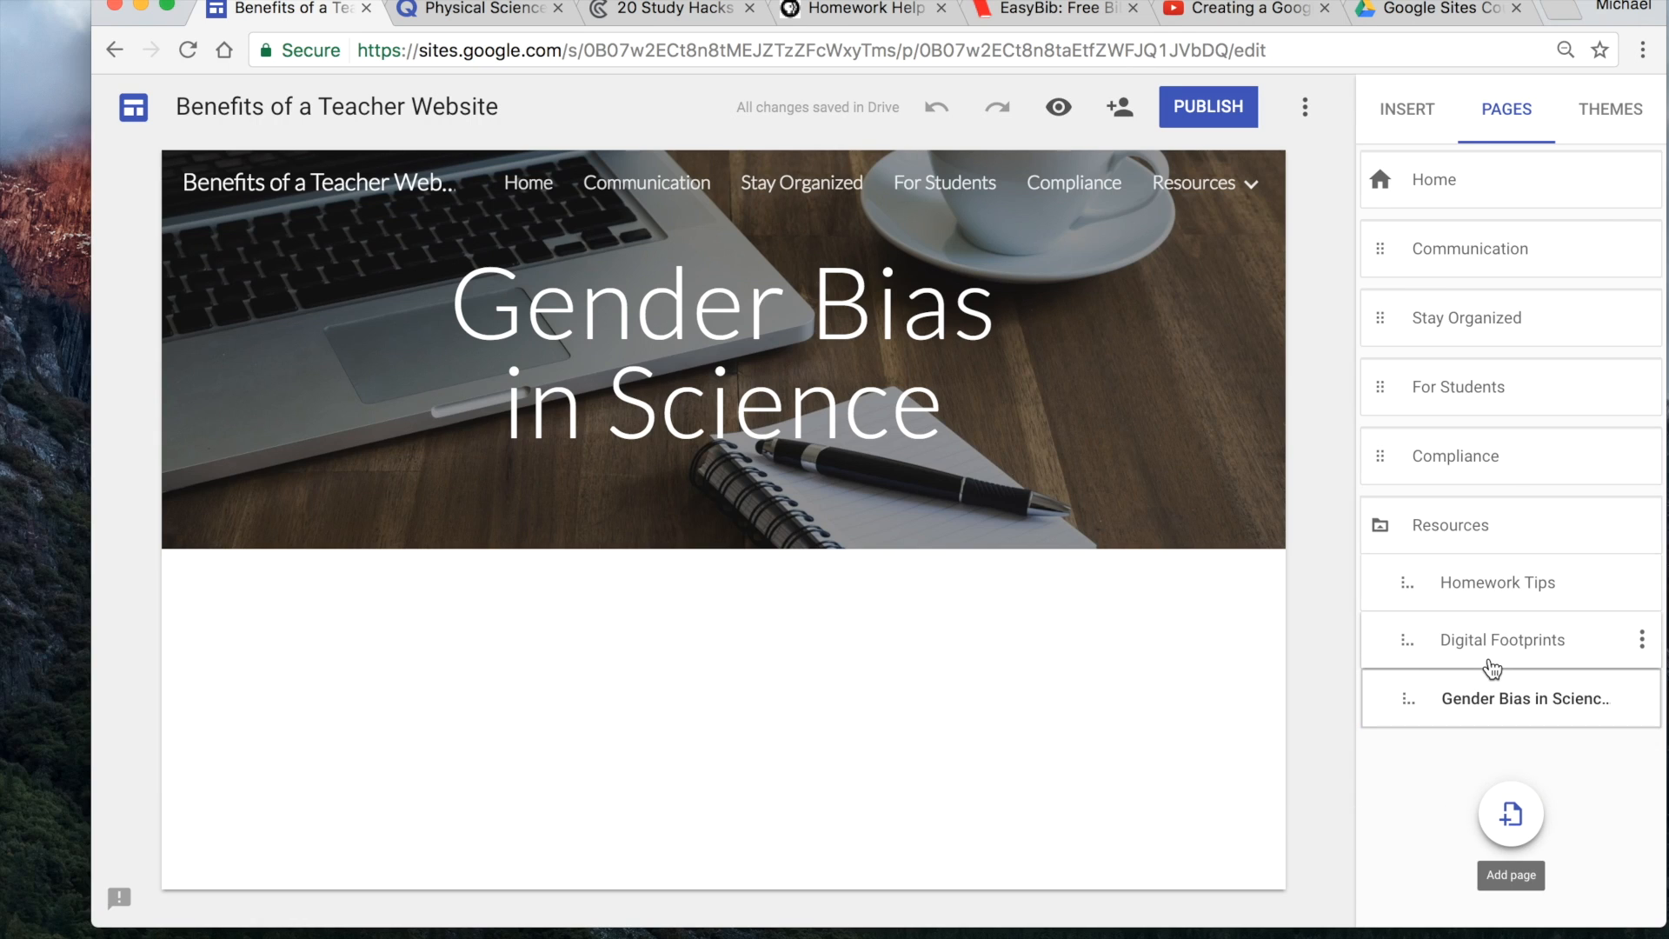
- Preview the site, visit the Homework Tips, Digital Footprints and Gender Bias in Science sub pages, and return to the editor
mouse_move(1196, 197)
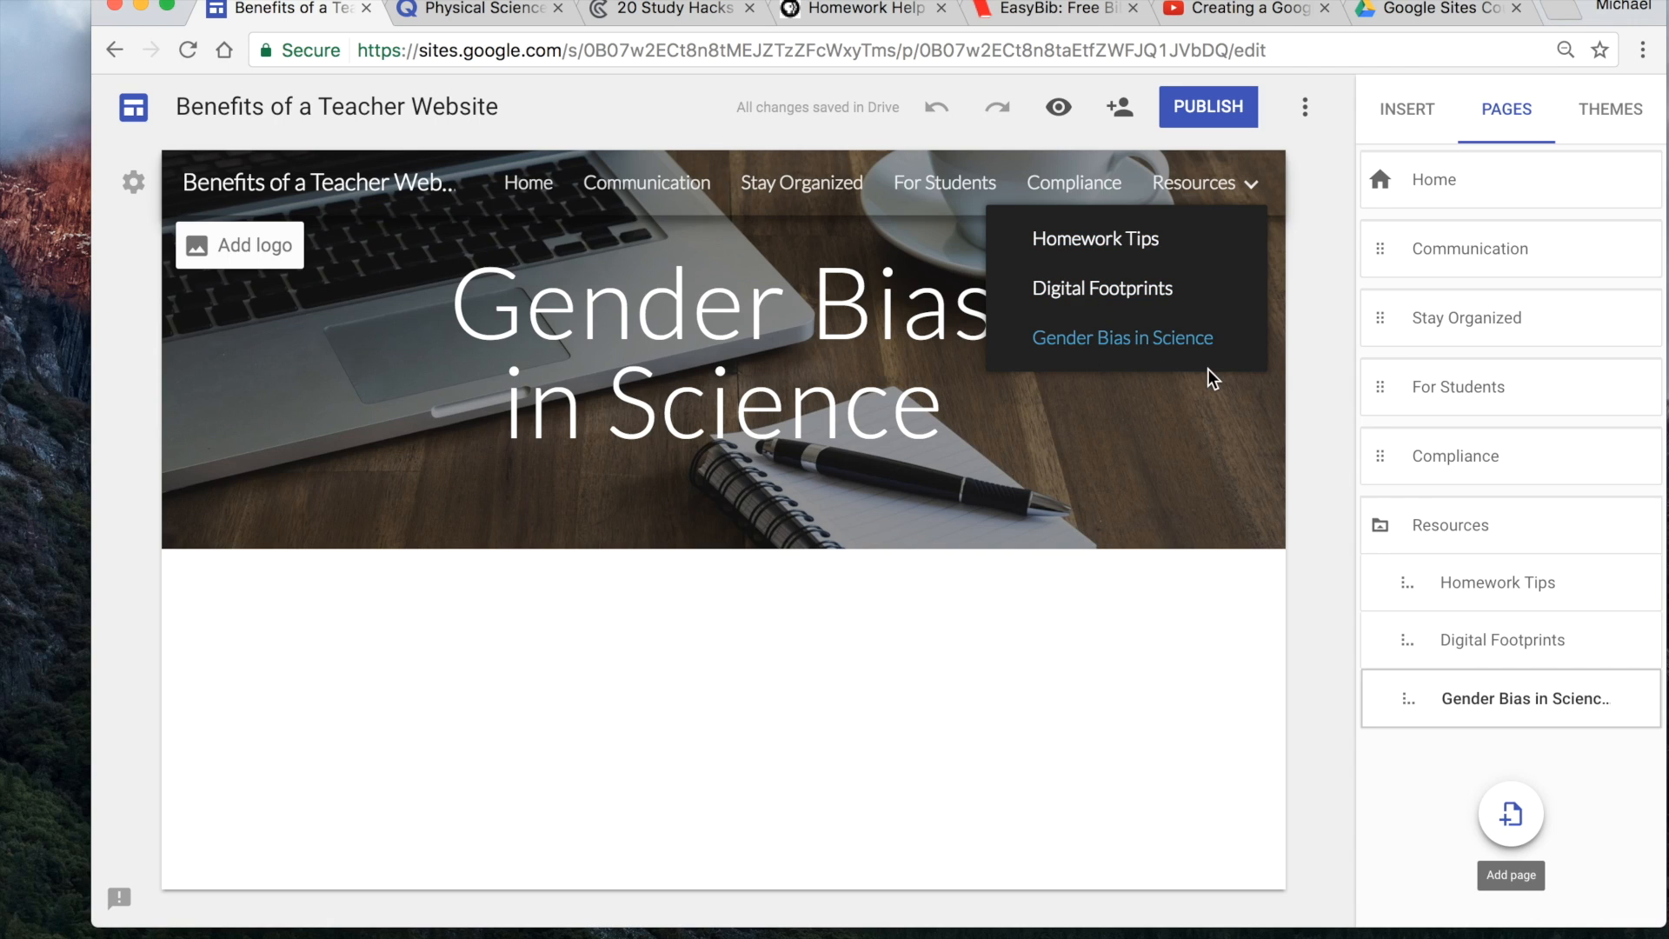
click(1060, 112)
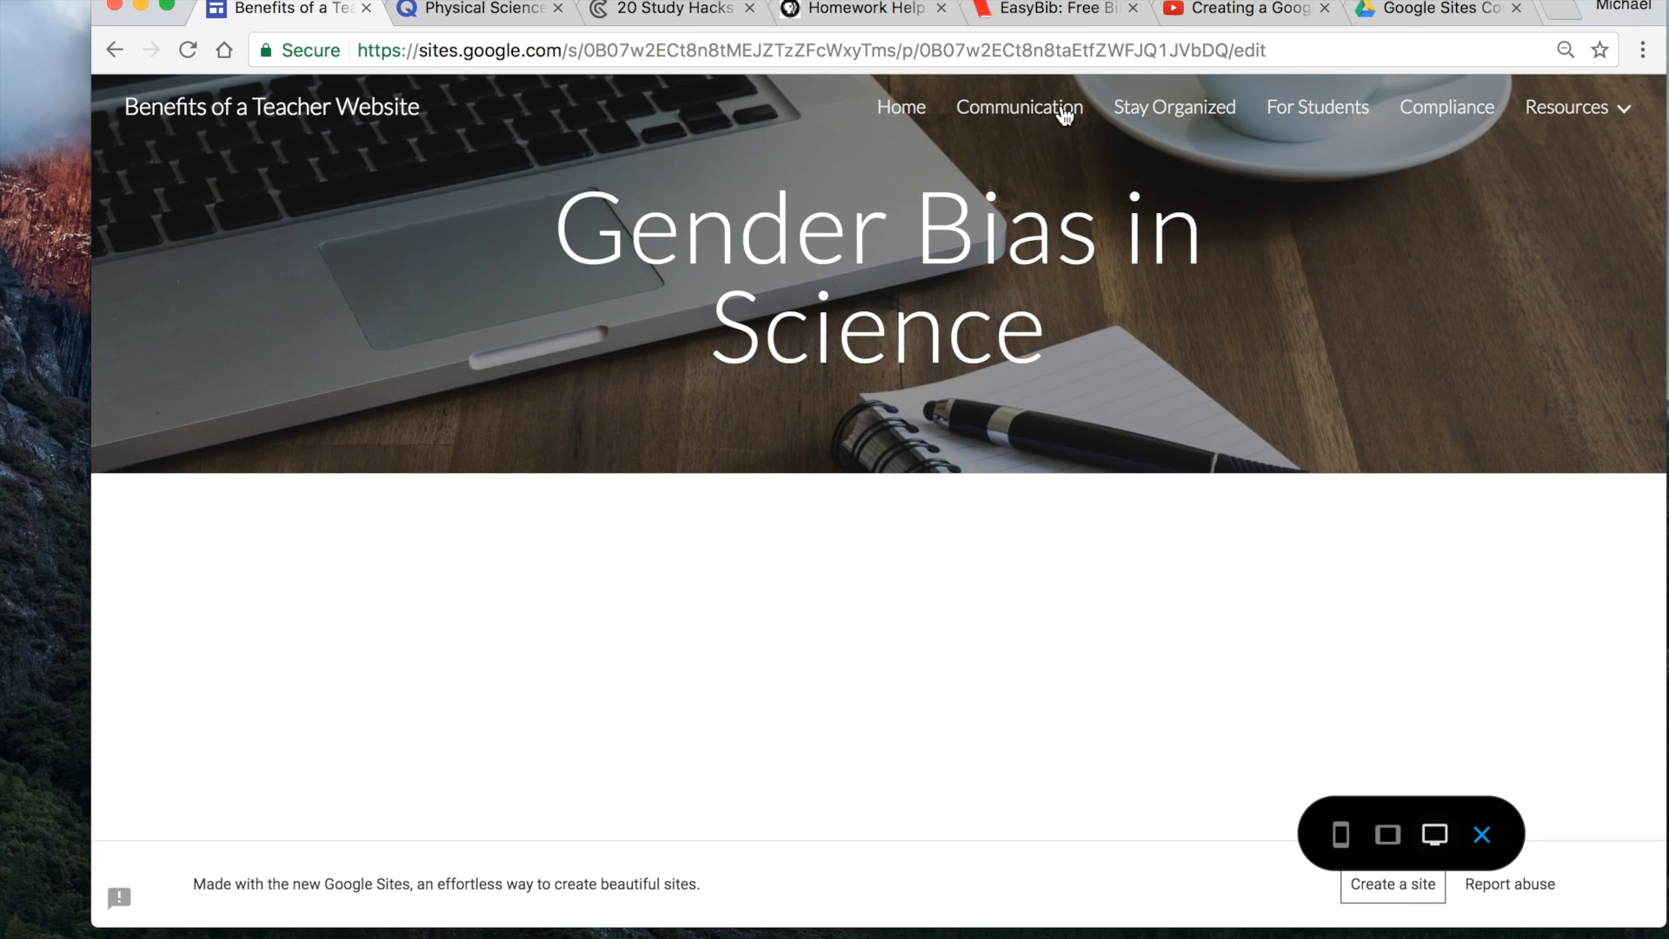
mouse_move(1588, 113)
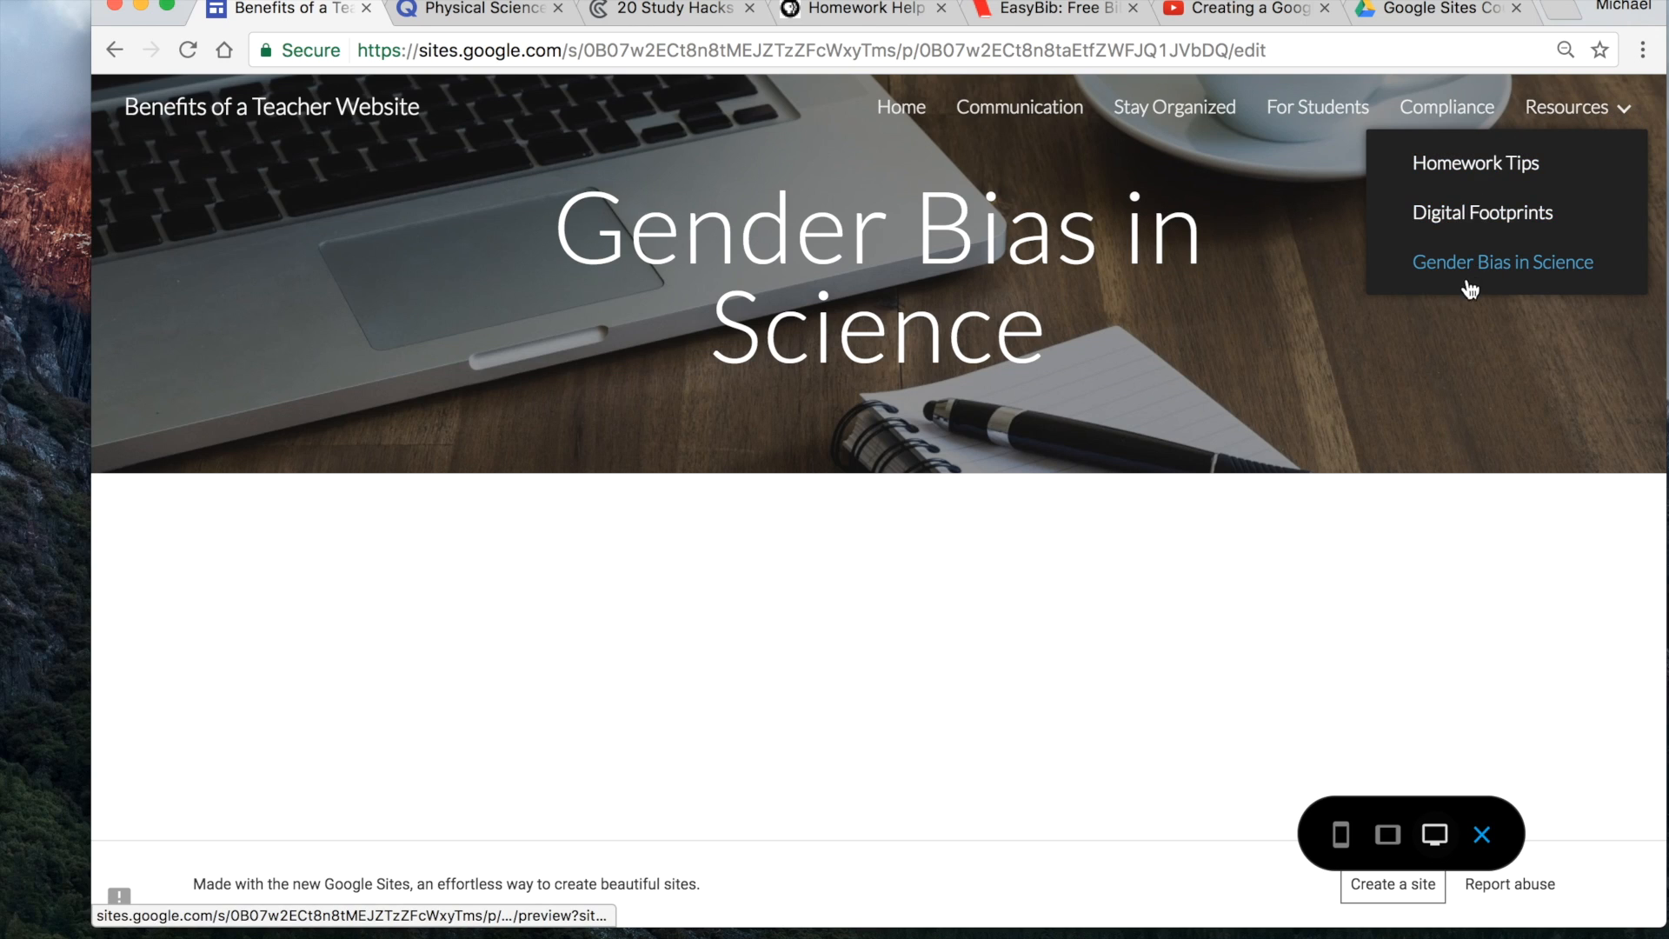
click(1493, 173)
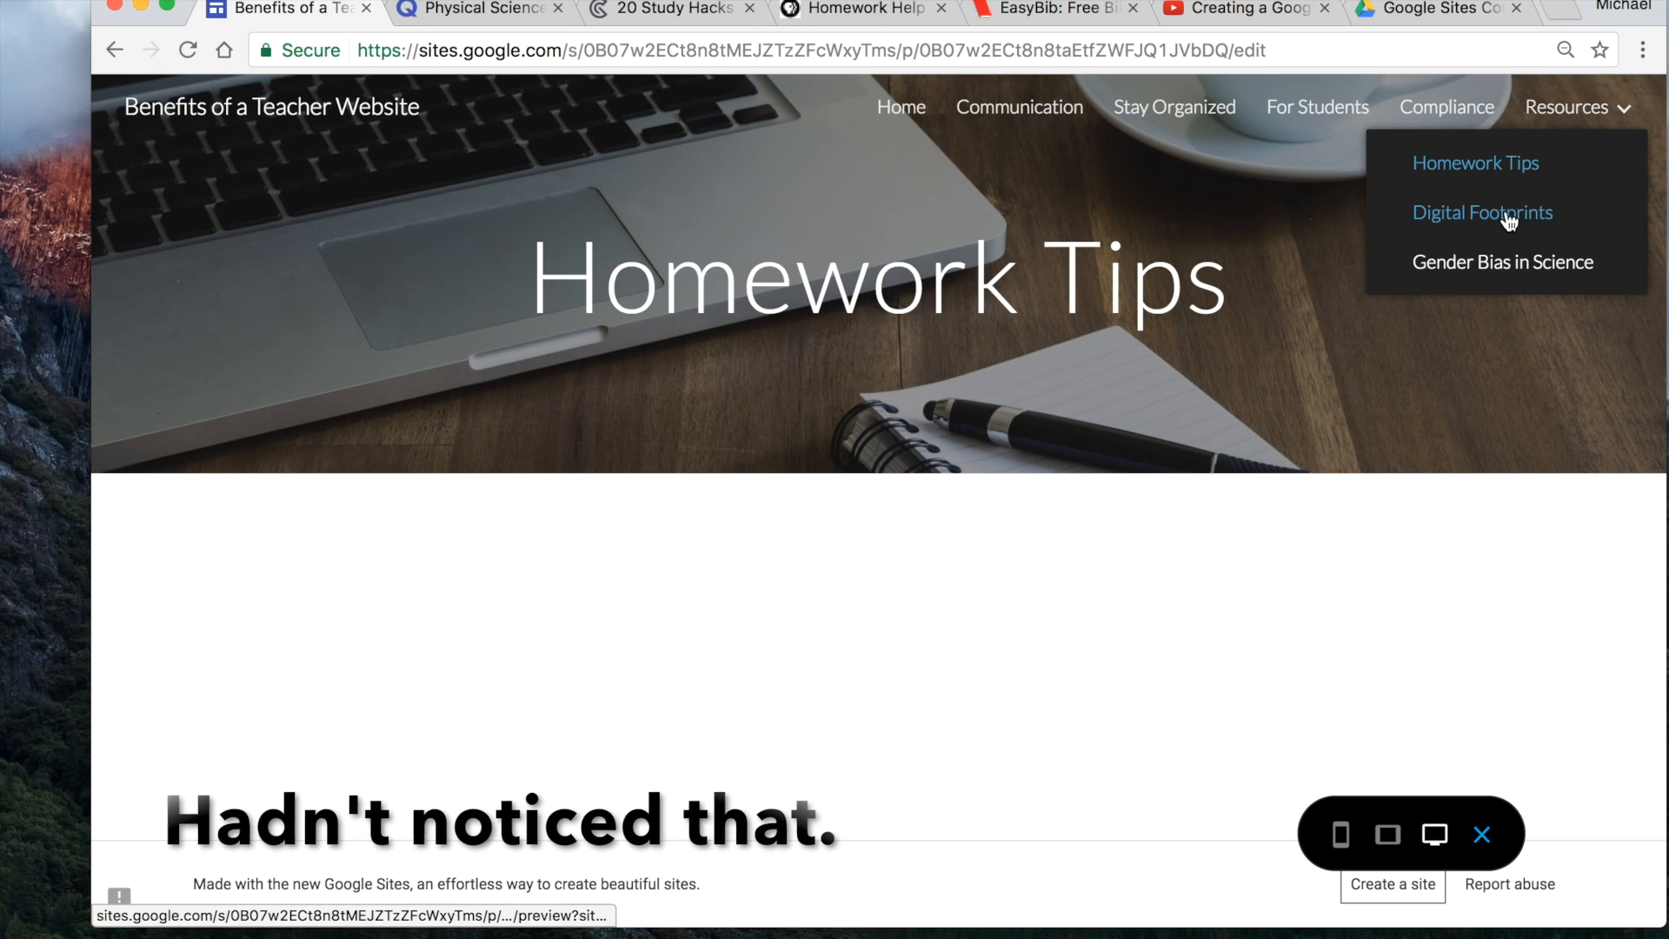
click(1501, 216)
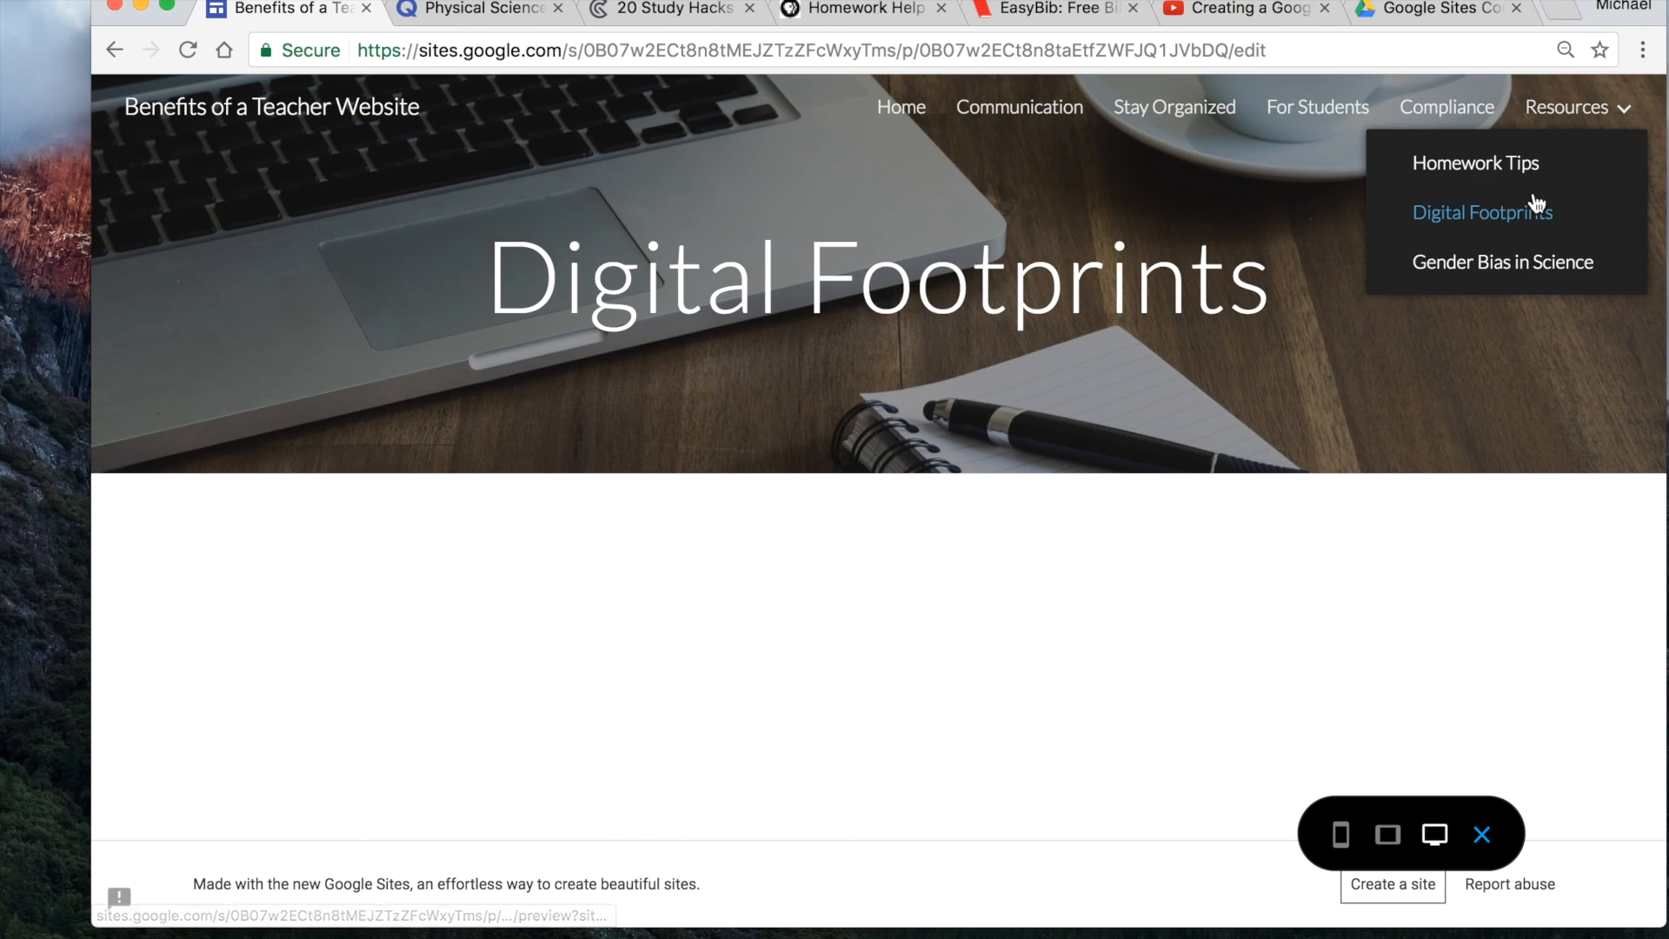
click(1502, 265)
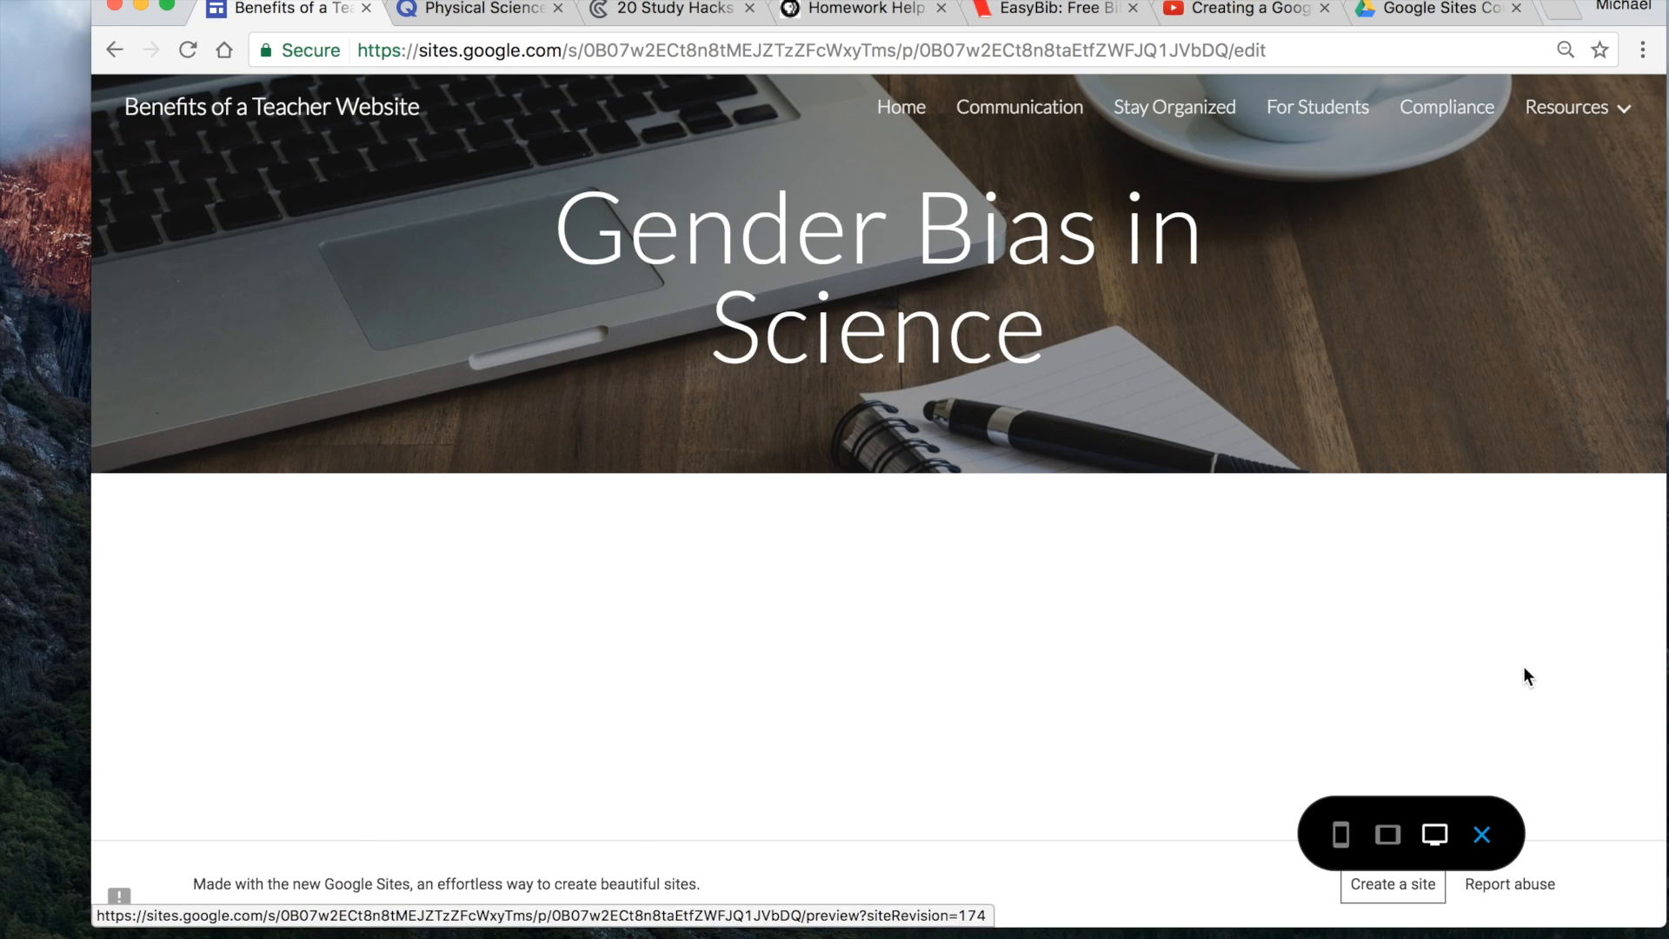
click(1483, 838)
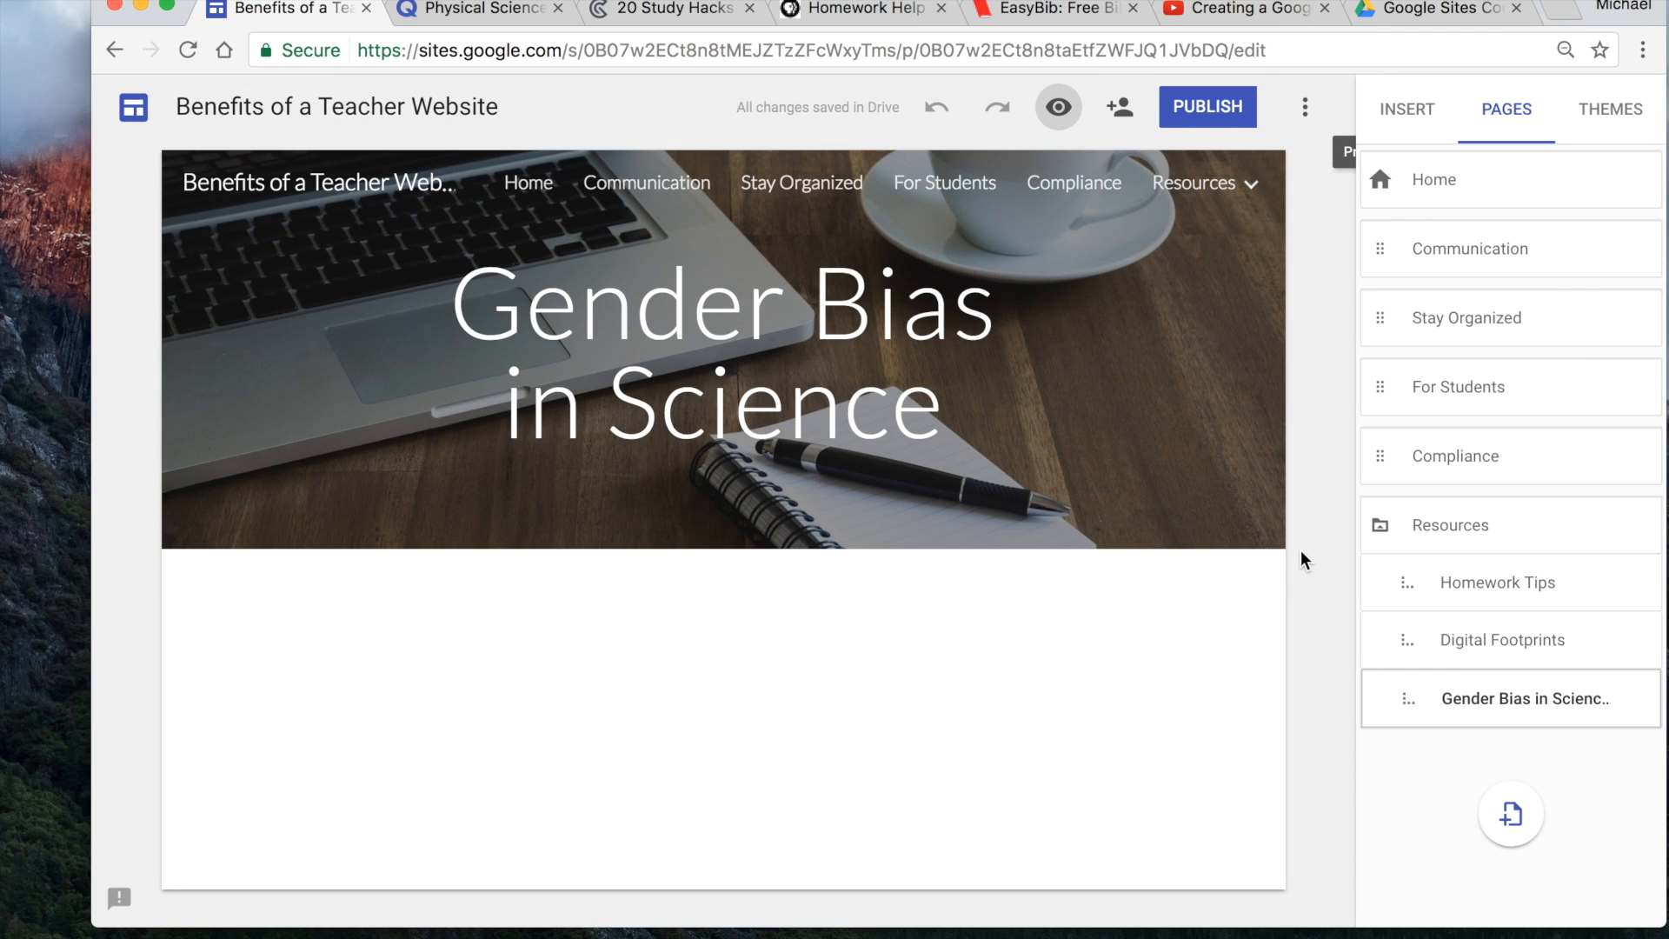
- Add a text box to the Homework Tips page and paste the copied homework advice, ending with the "Other Resources" heading, into it
mouse_move(1031, 488)
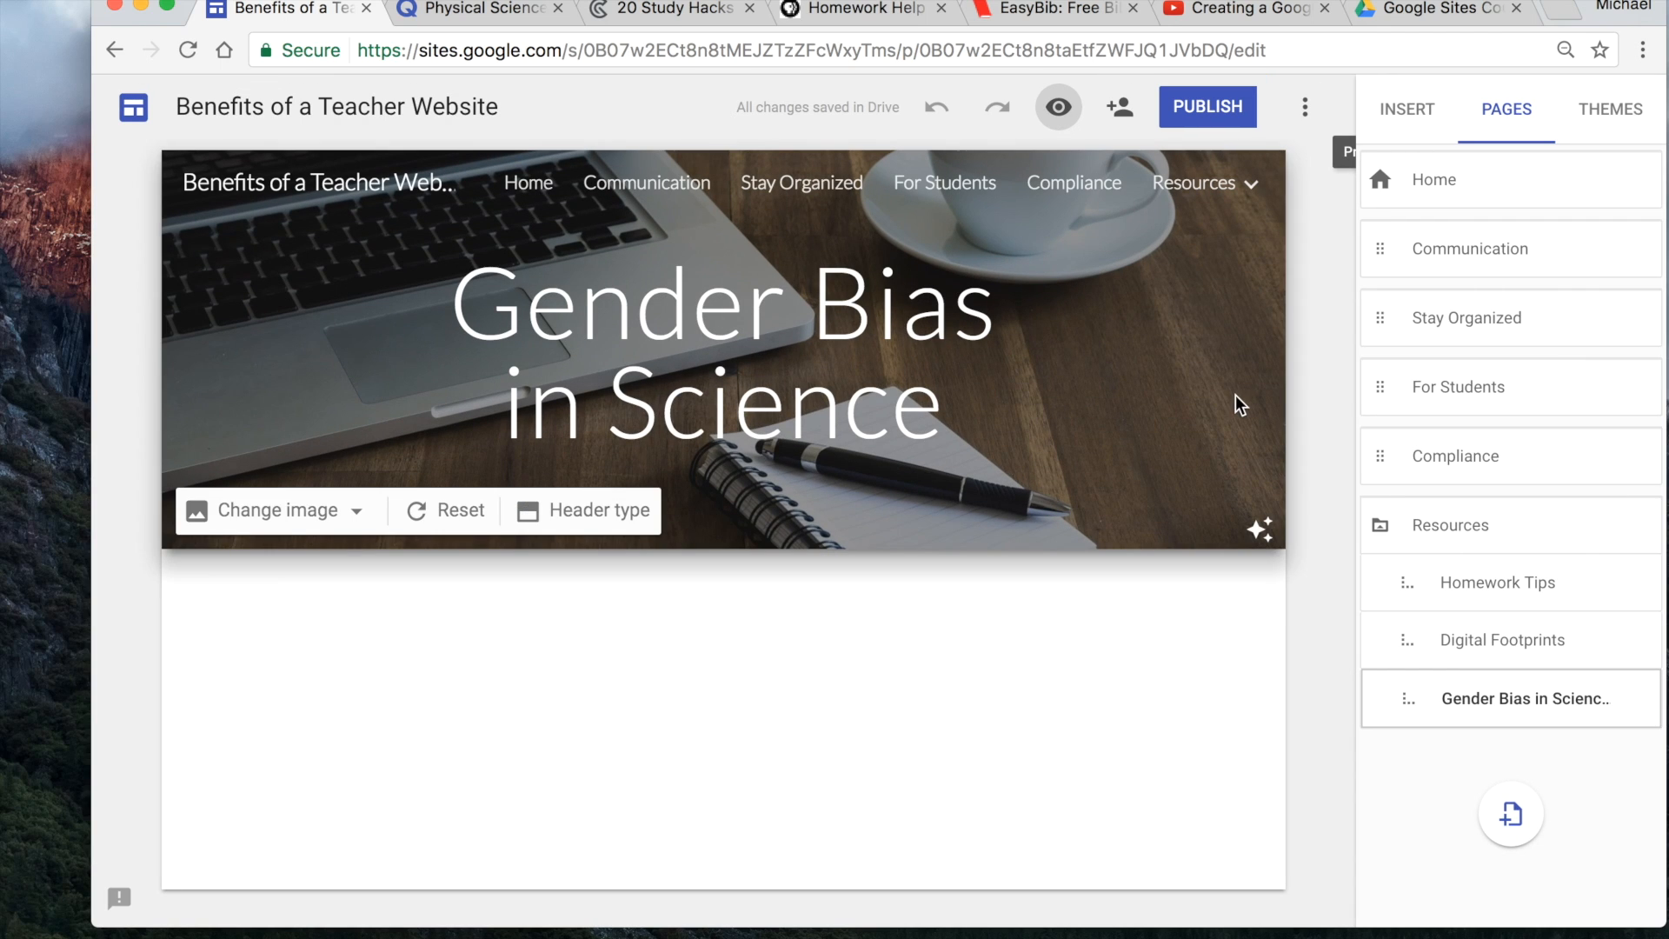
click(1497, 595)
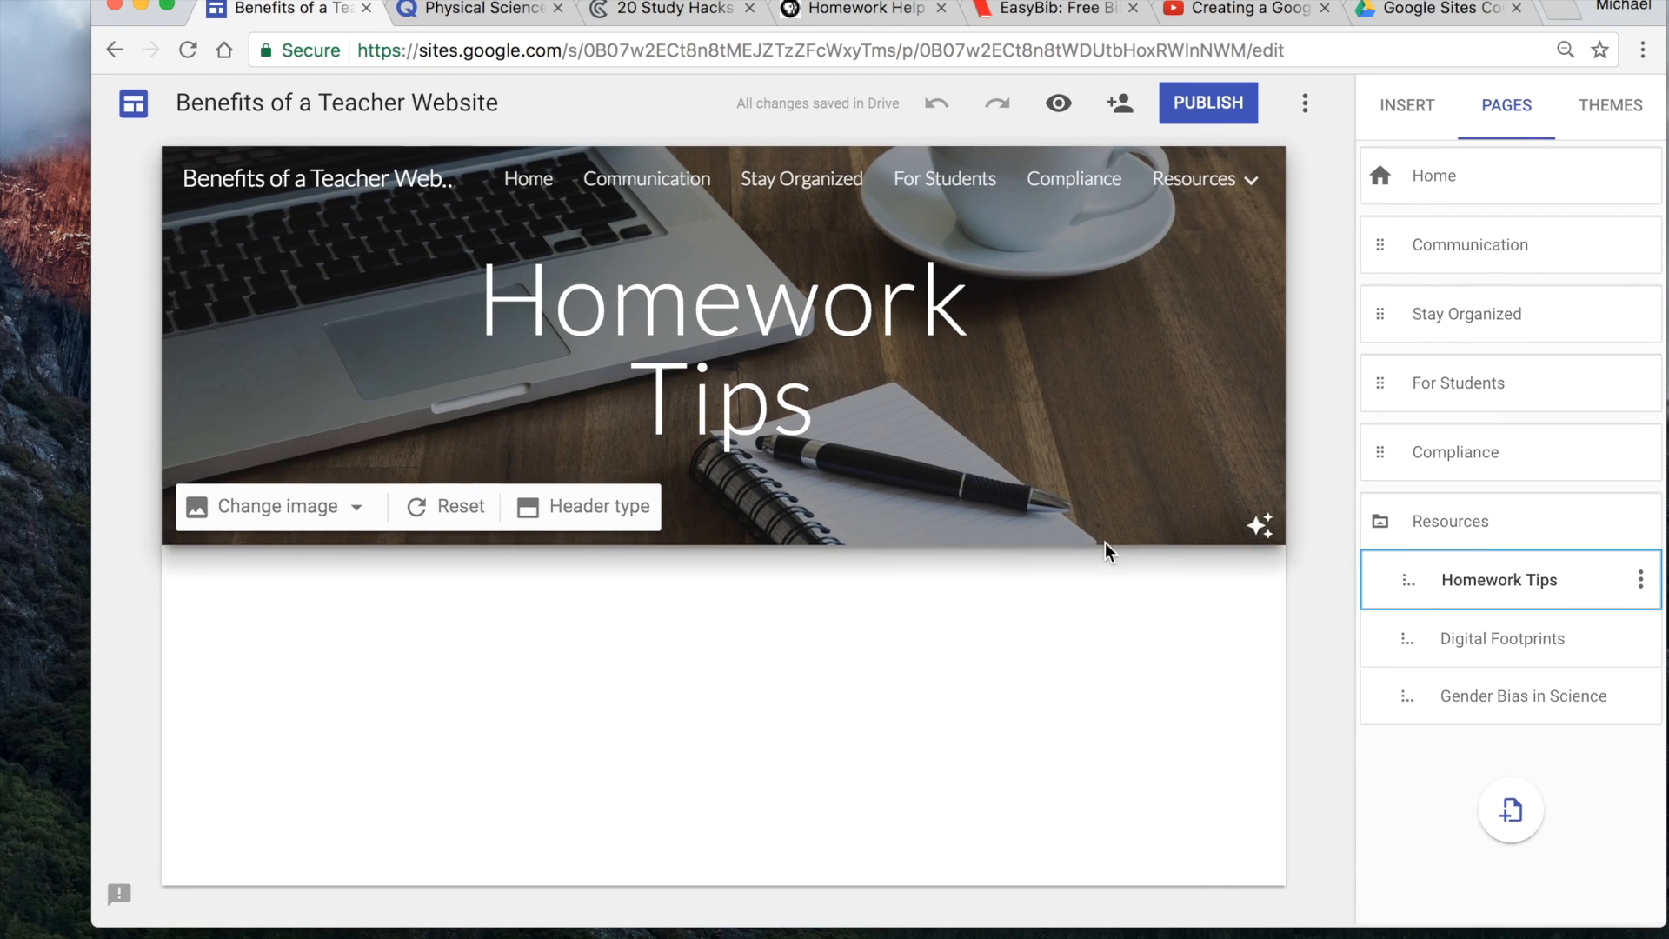
double_click(747, 627)
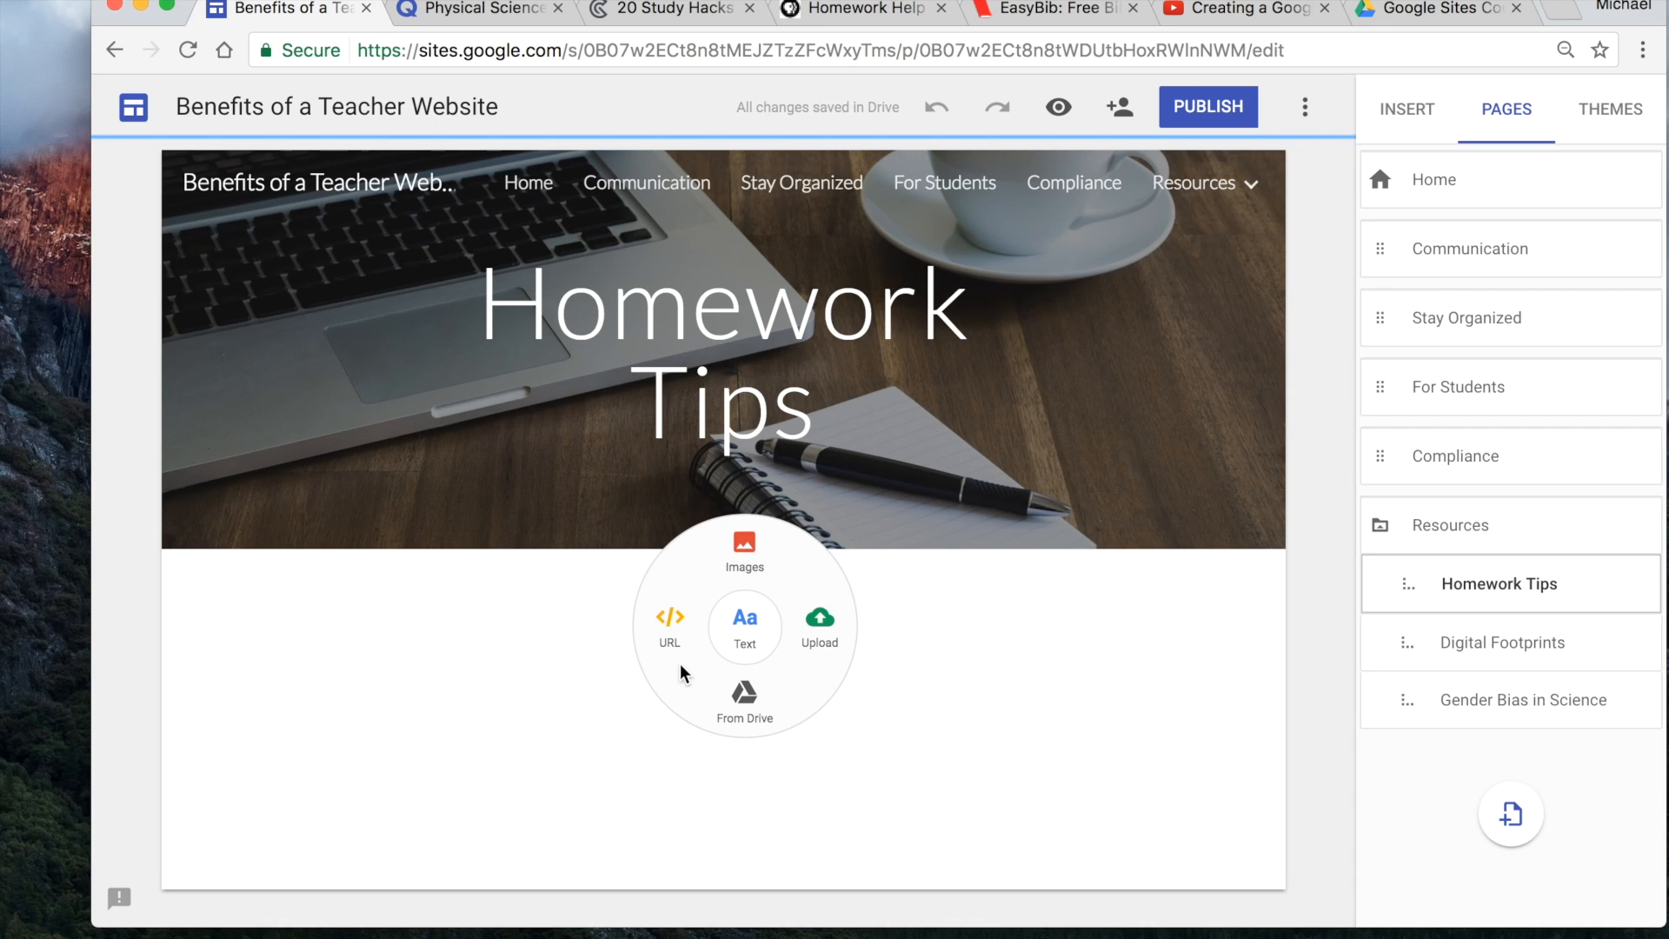
click(745, 633)
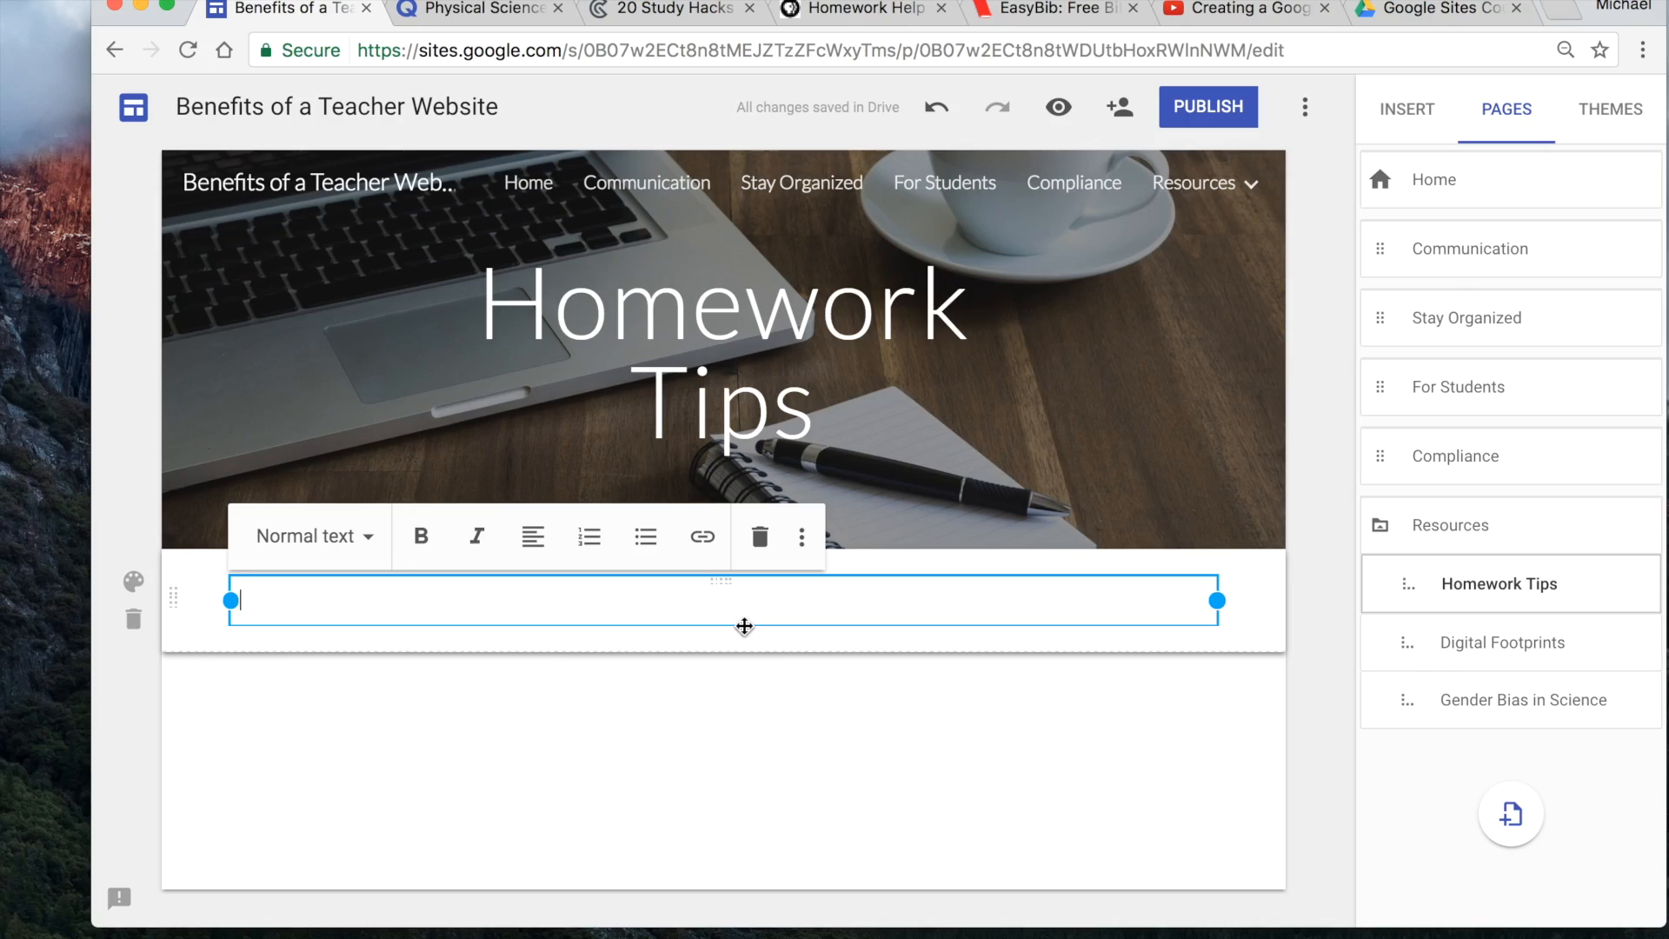
key(super+v)
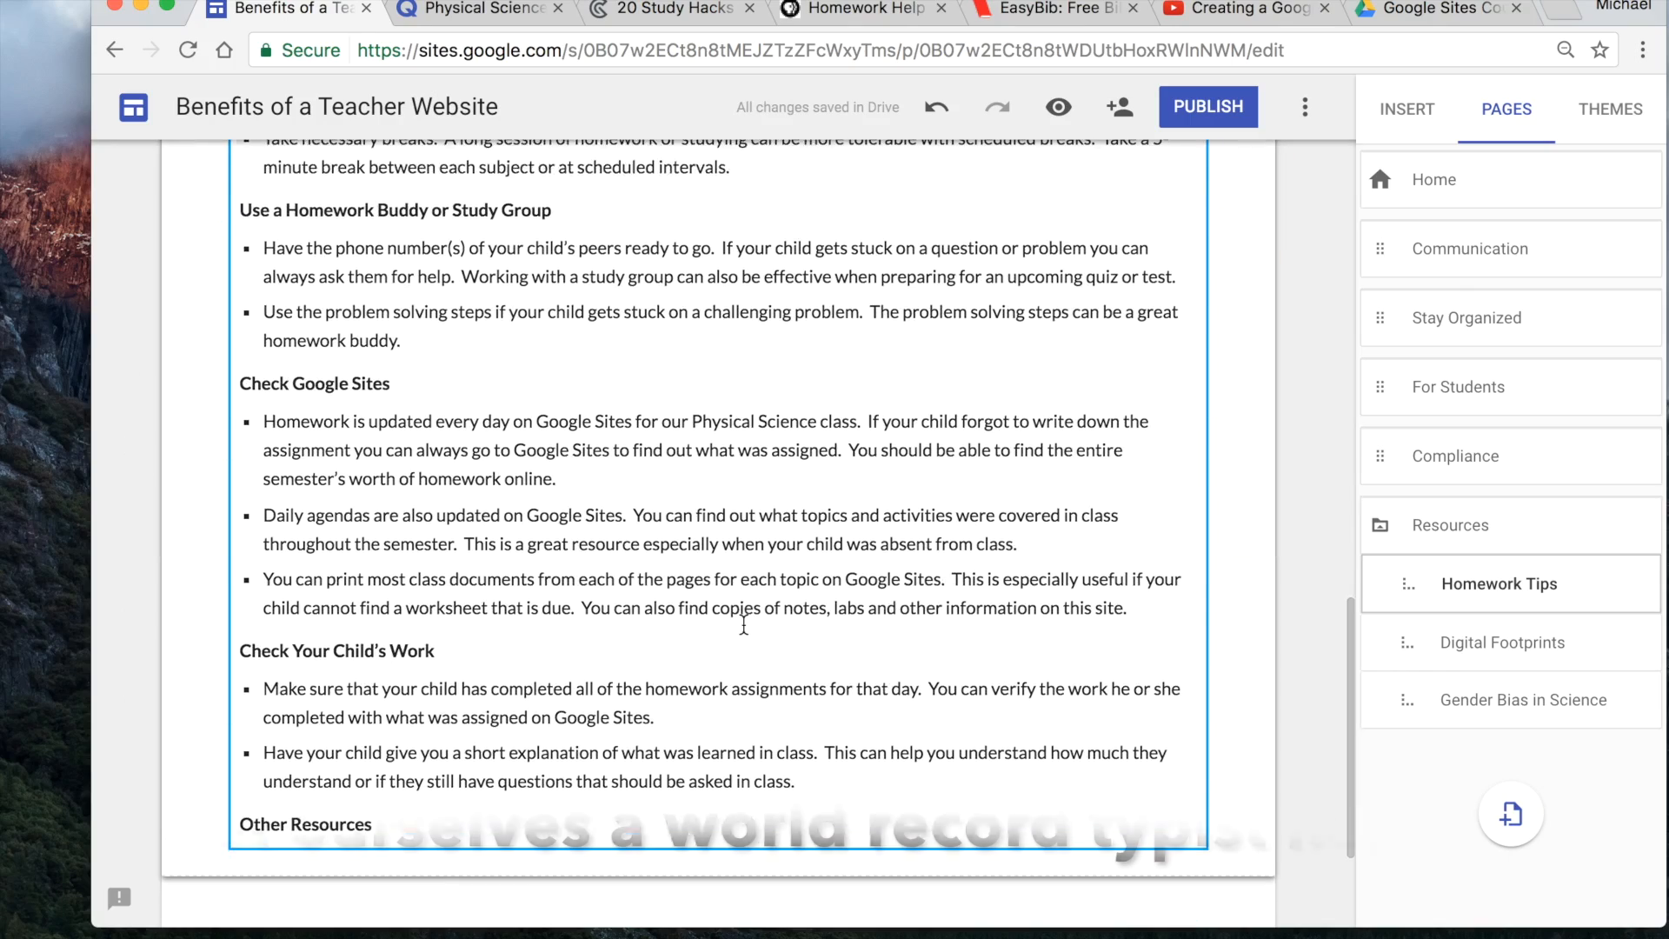
scroll(744, 624, up, 3)
scroll(744, 624, up, 15)
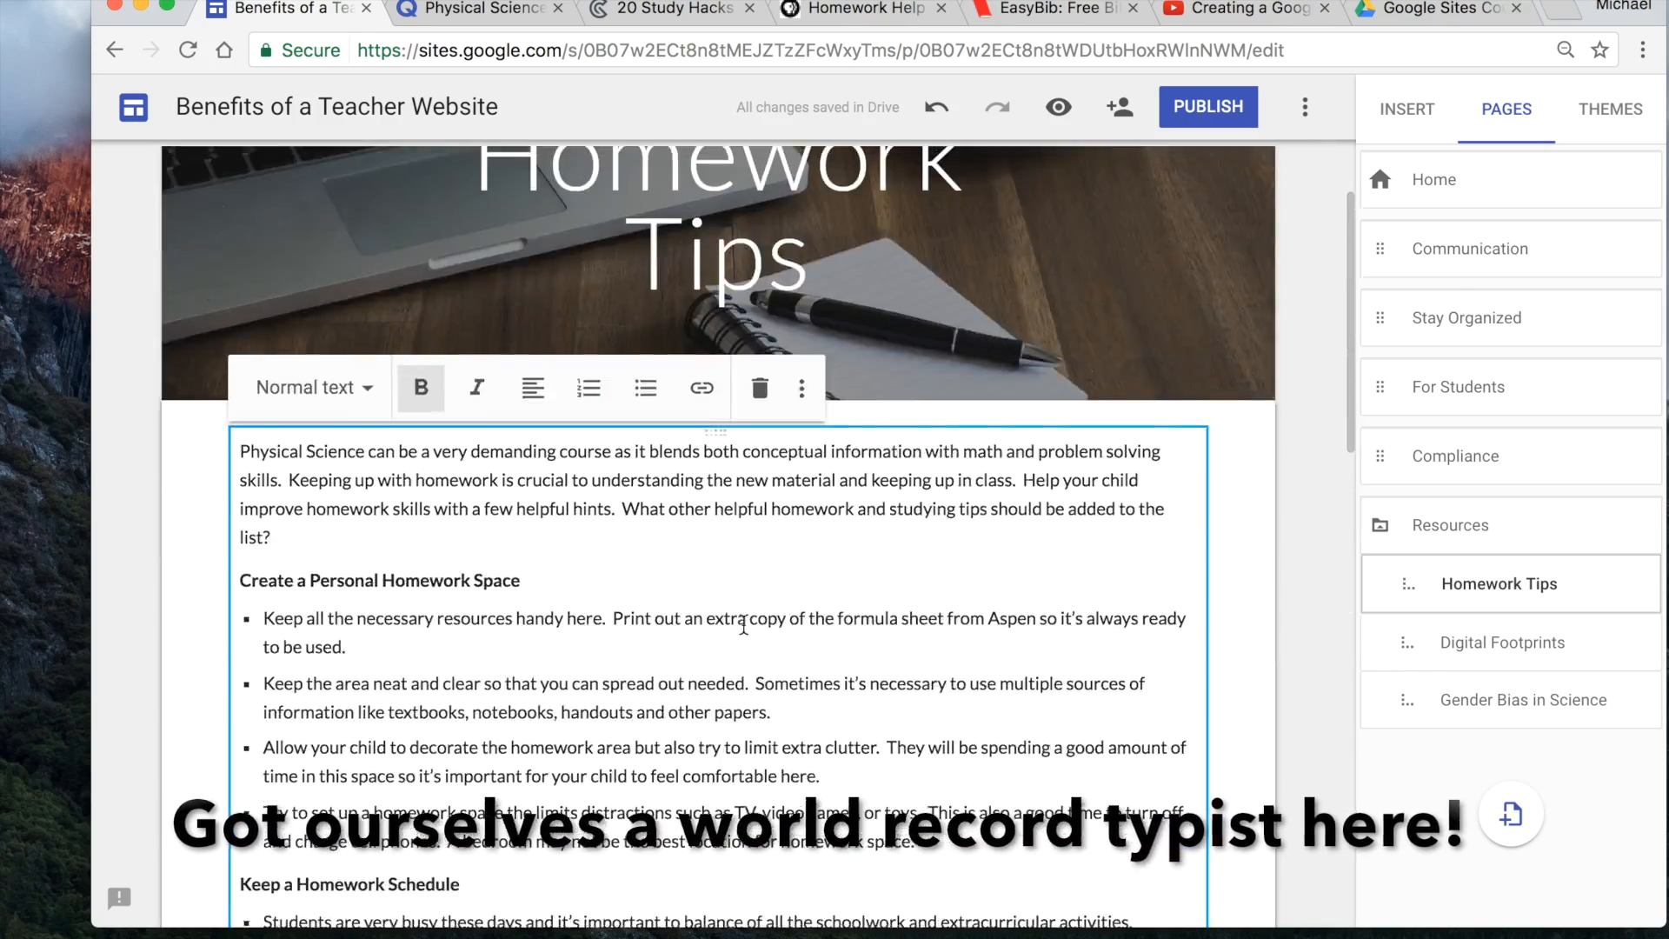
scroll(744, 624, down, 15)
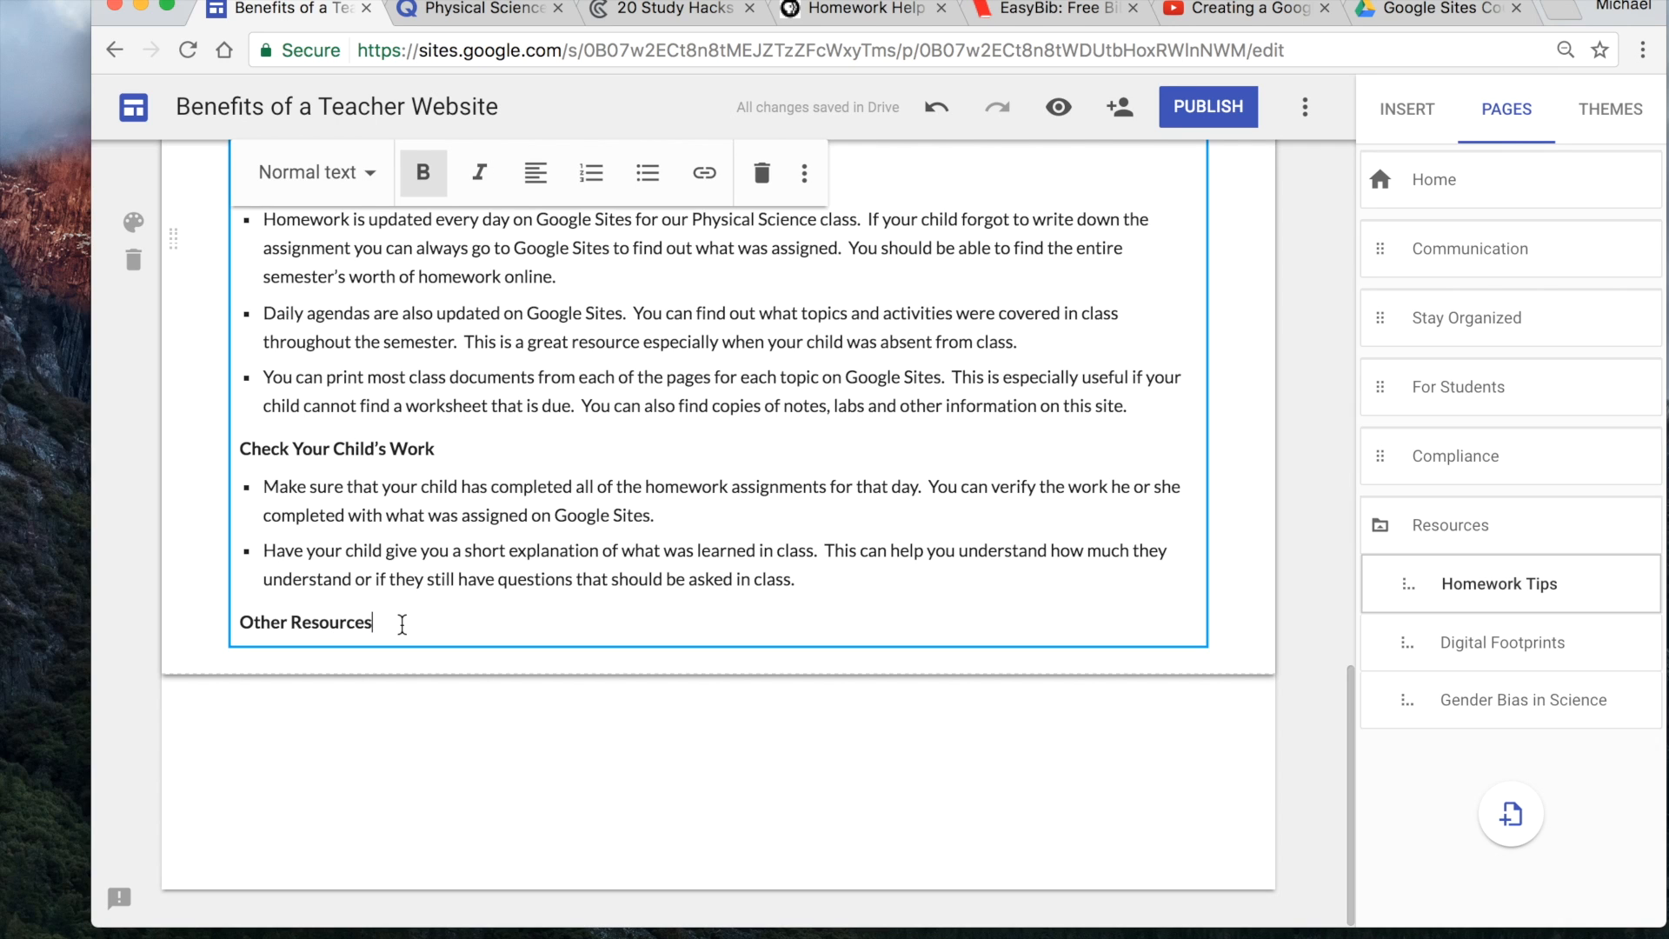
key(Return)
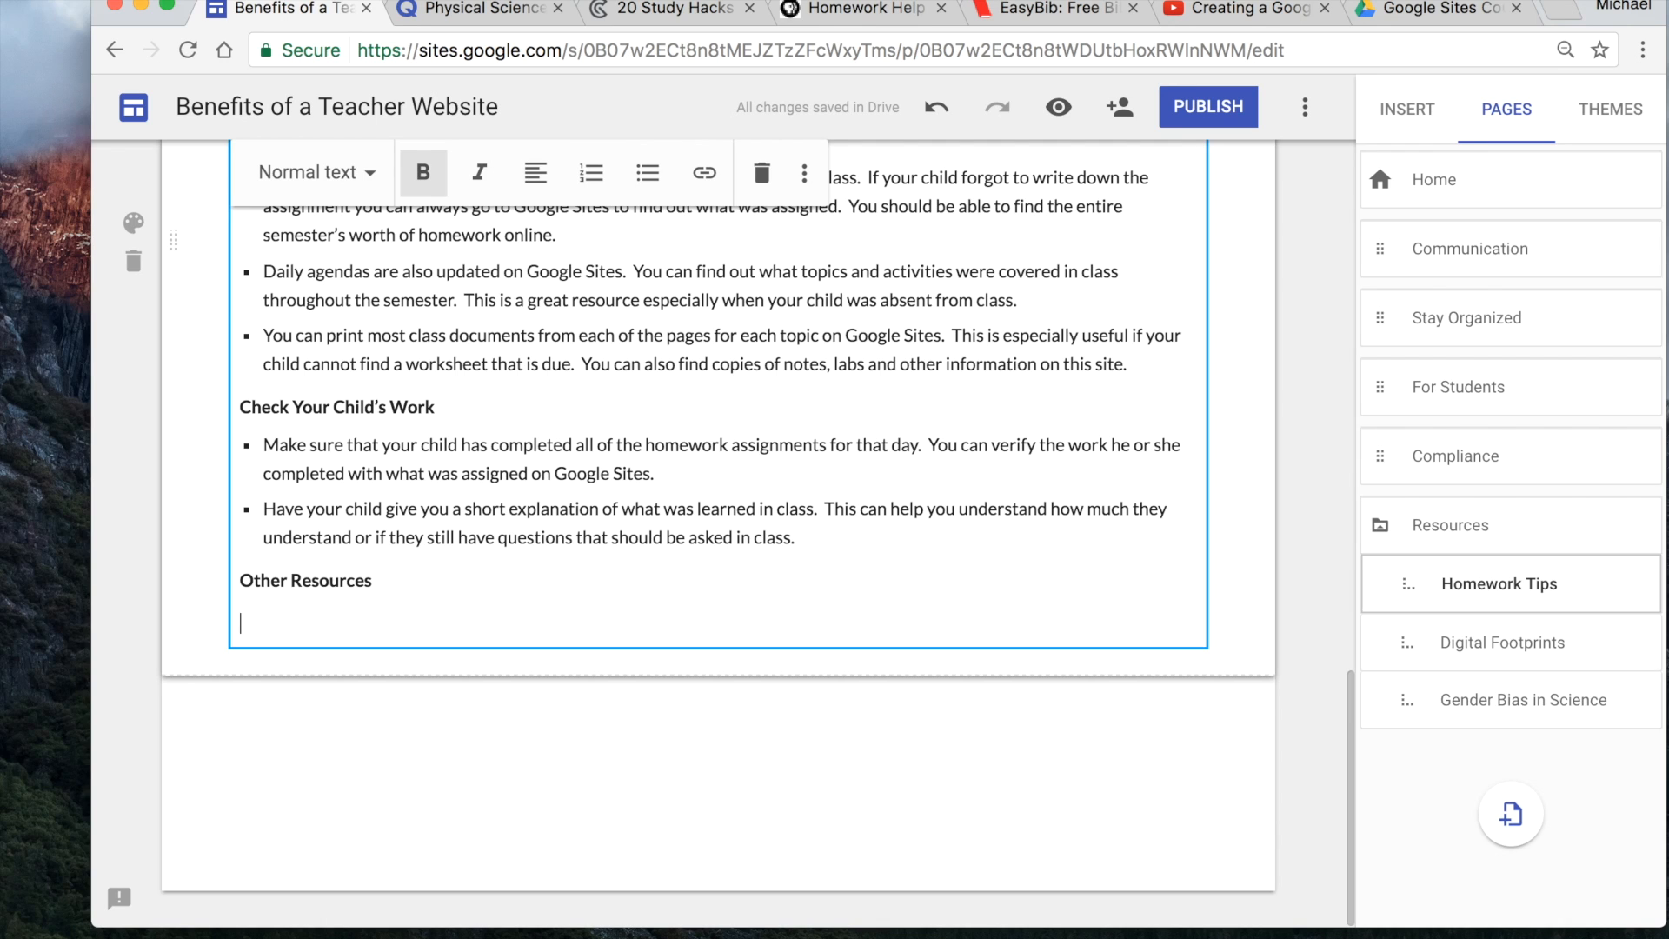
key(BackSpace)
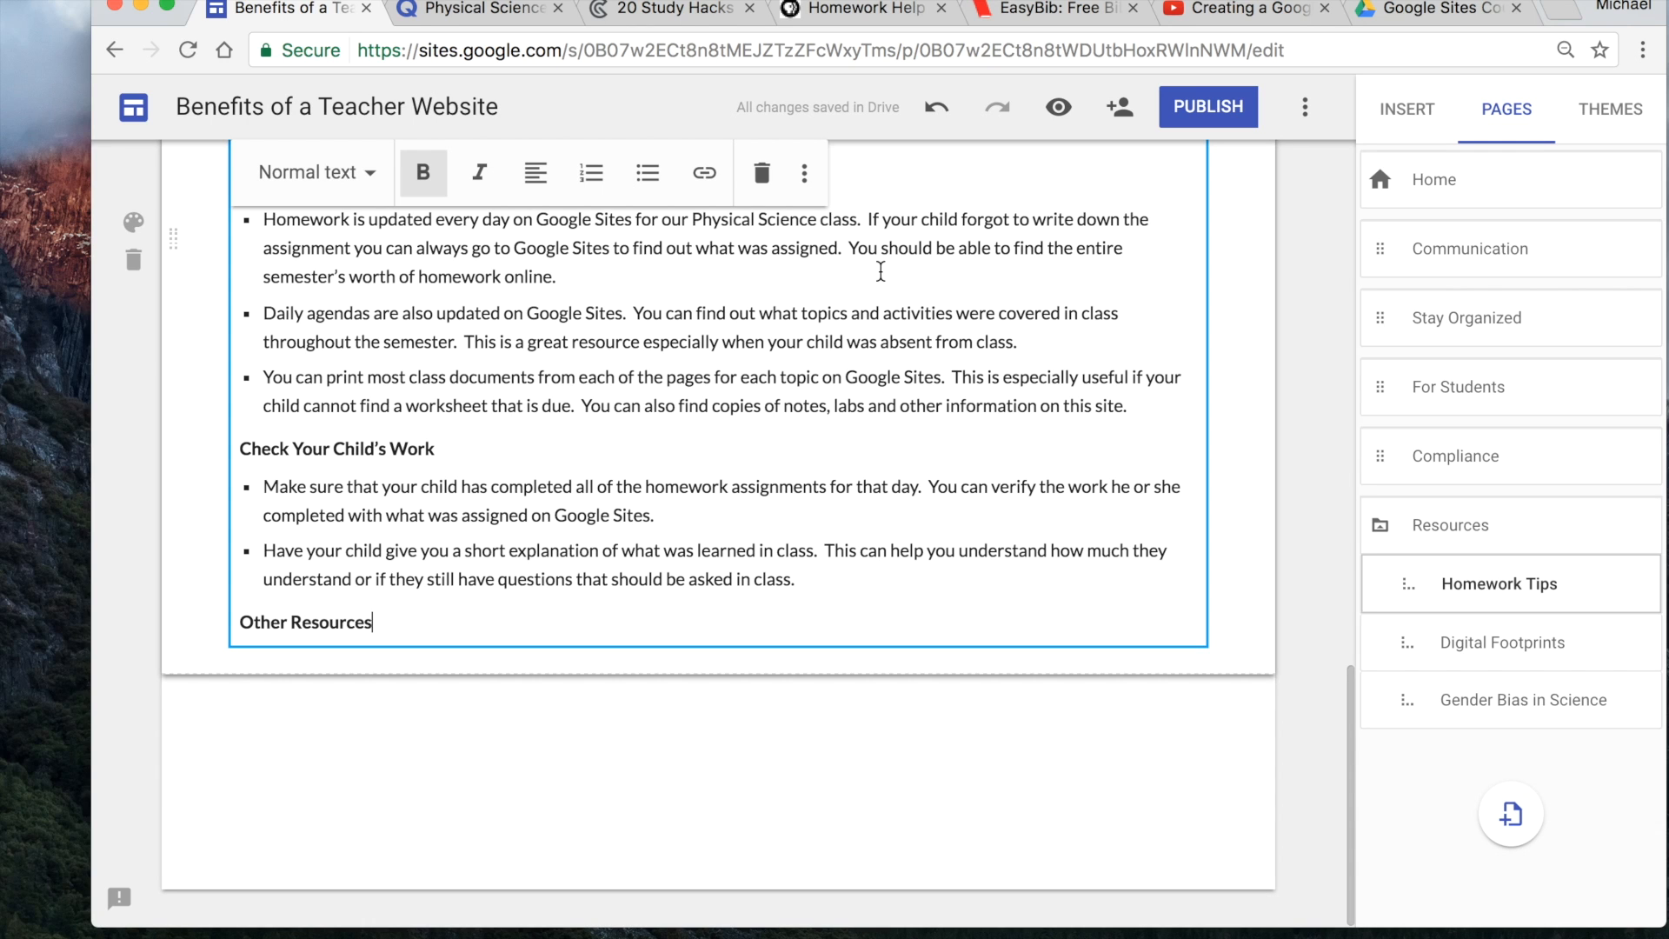
click(1043, 8)
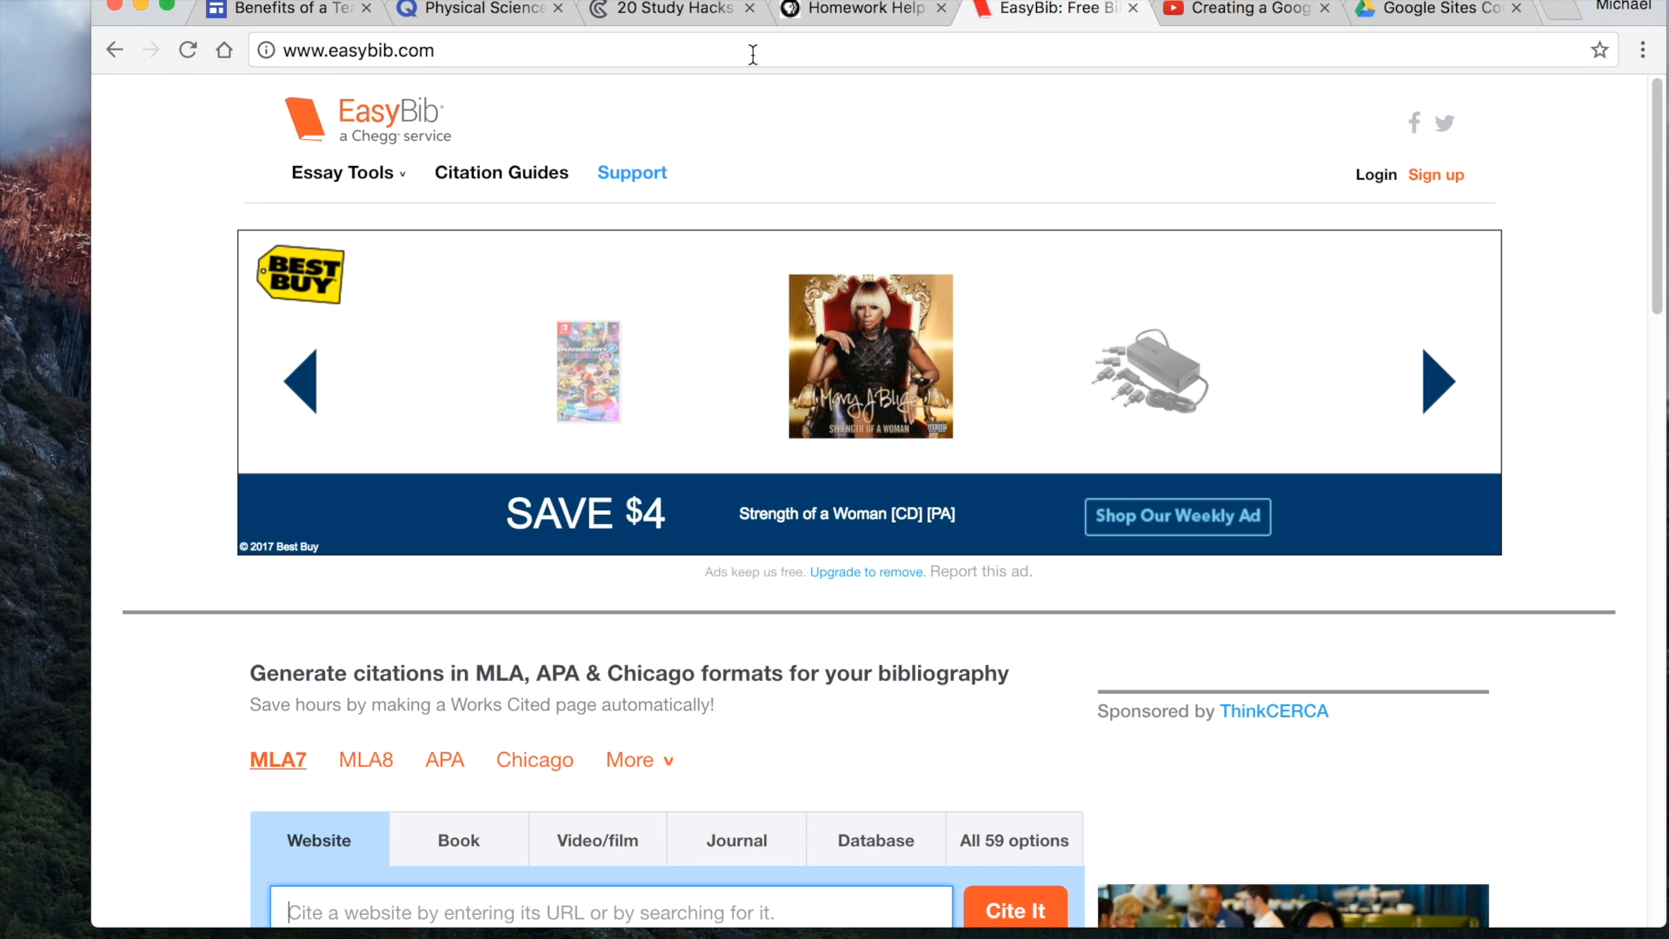
click(562, 50)
key(super+c)
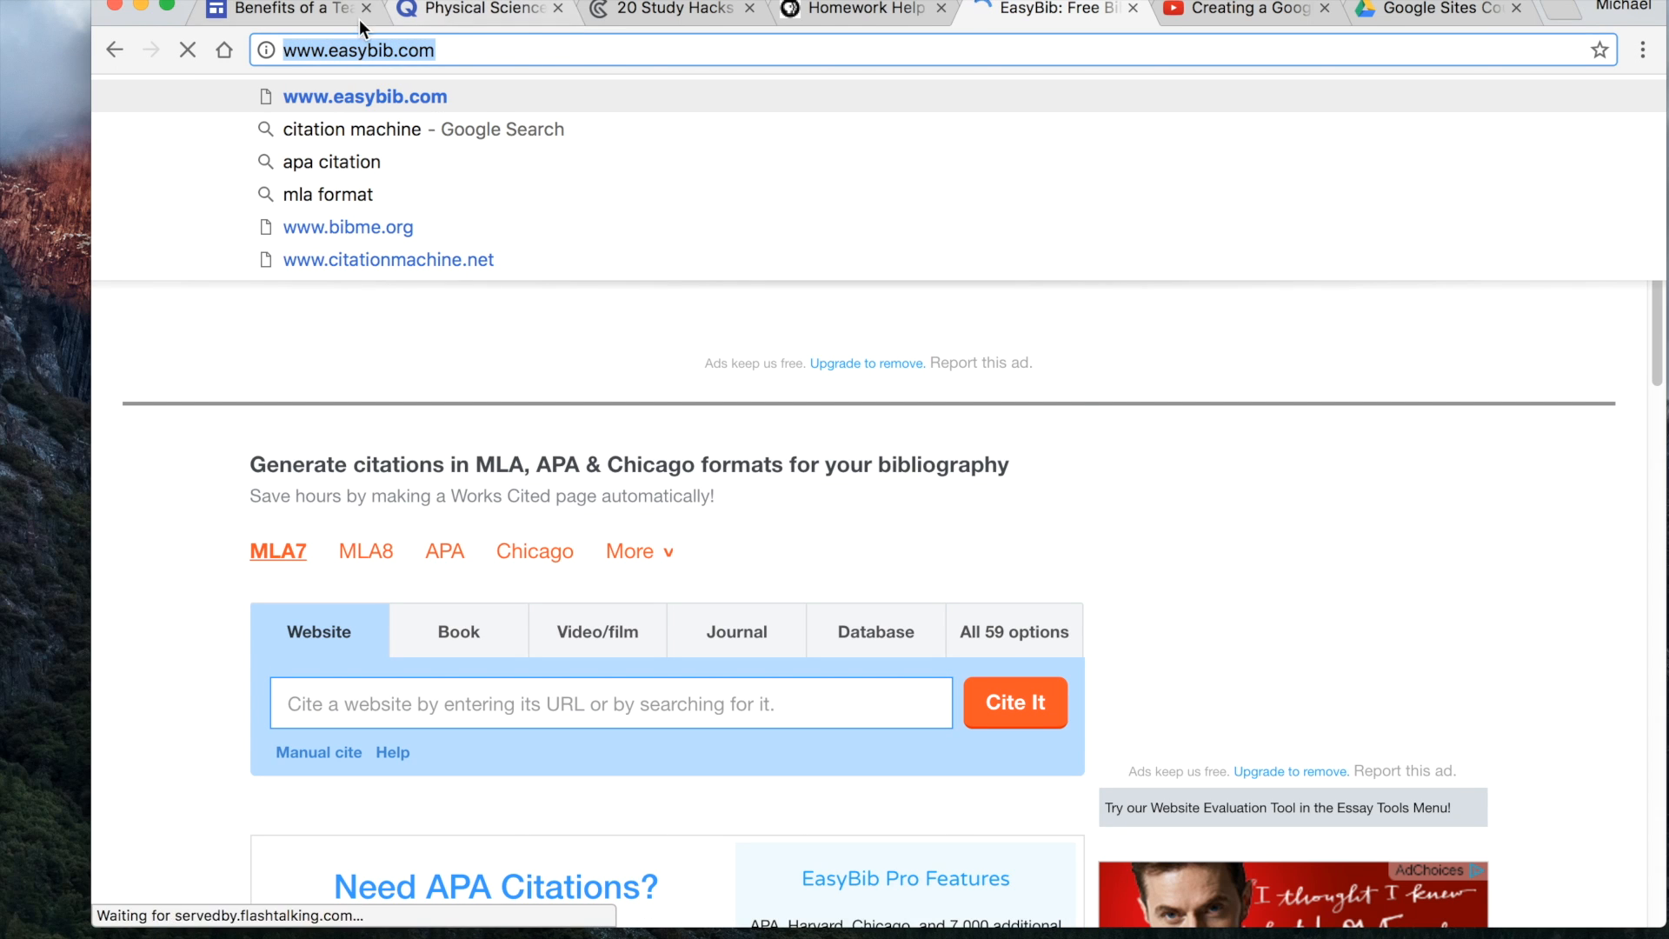
- Return to the site editor and embed the copied EasyBib address below the "Other Resources" heading on the Homework Tips page
click(328, 13)
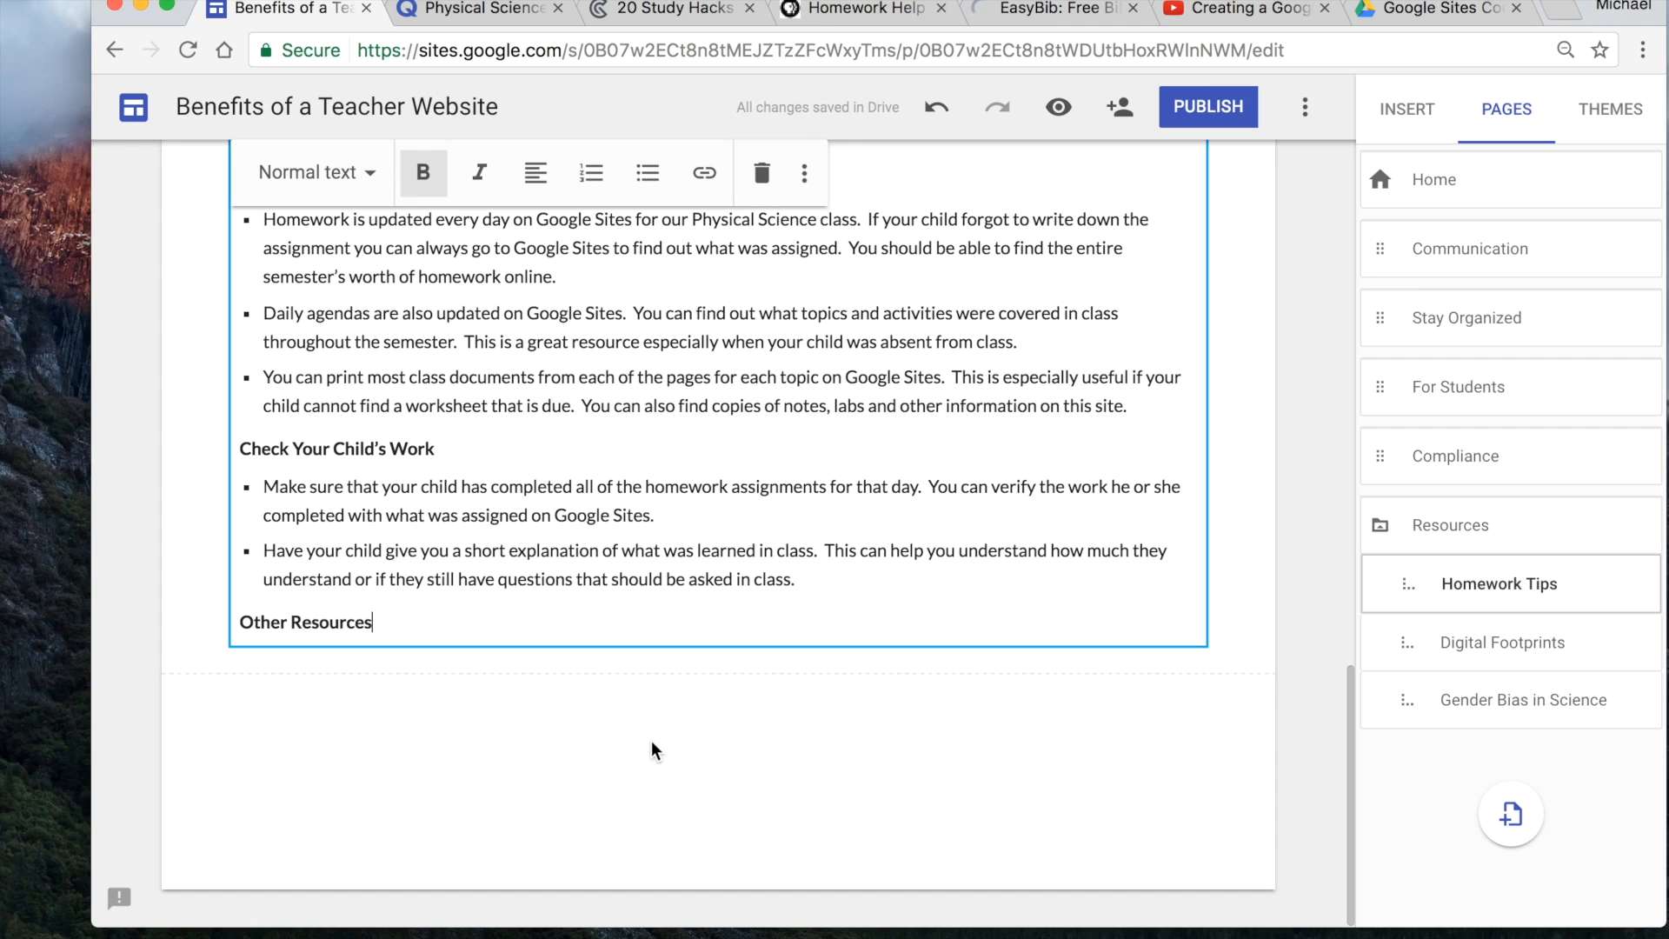
double_click(680, 738)
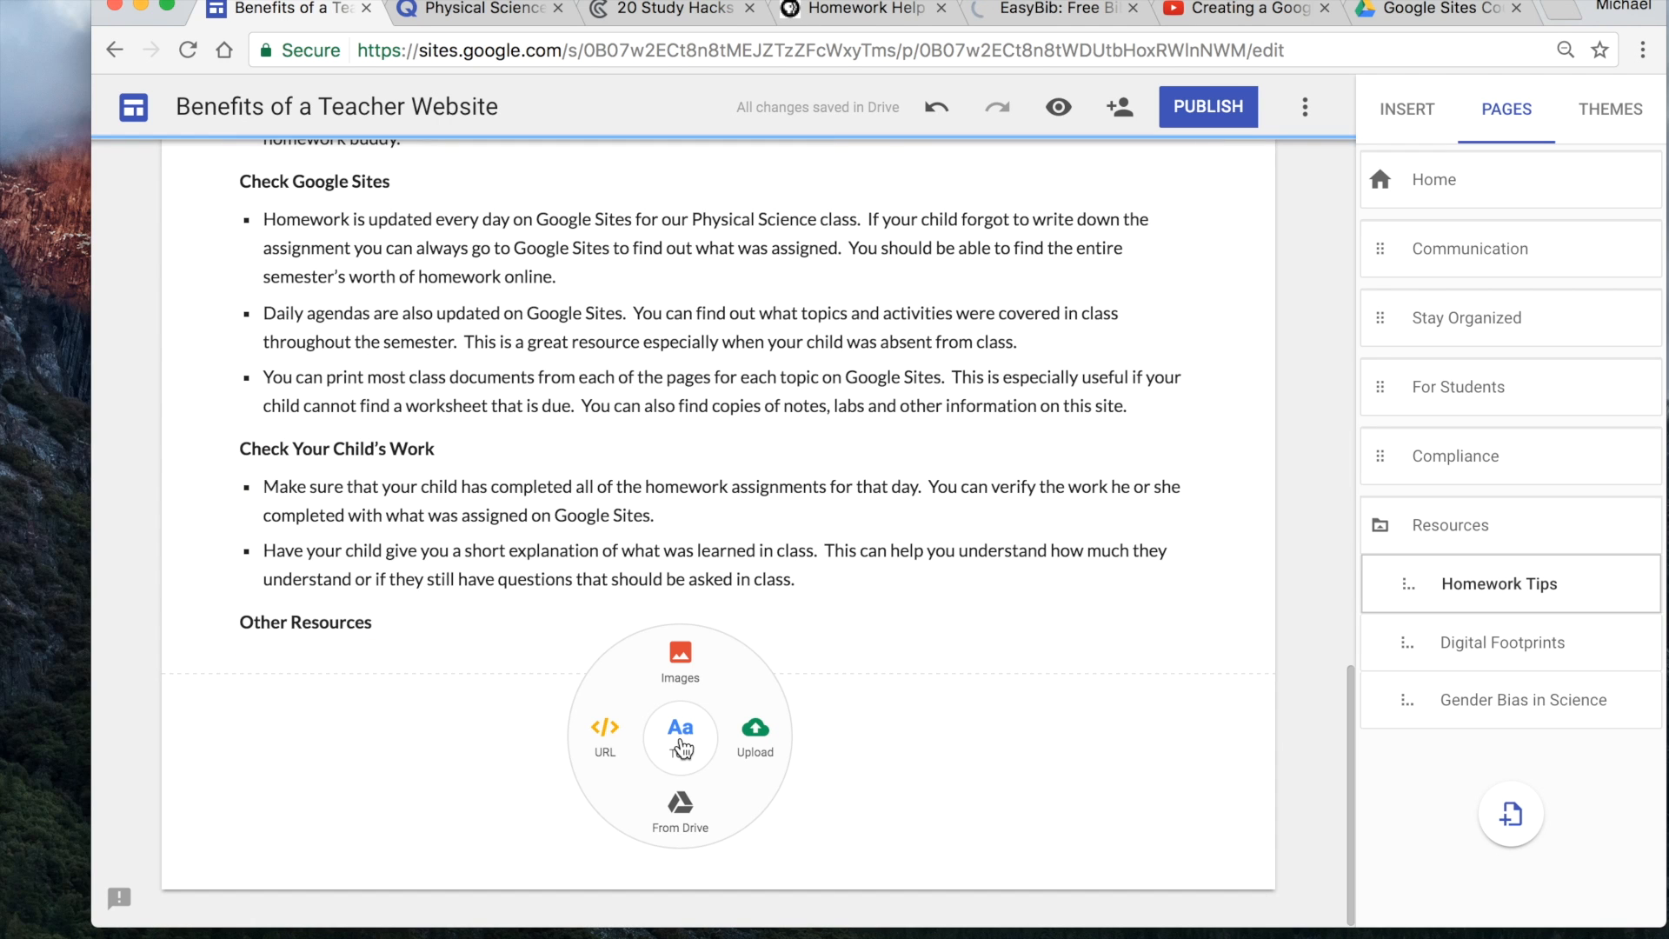
click(610, 731)
key(super+v)
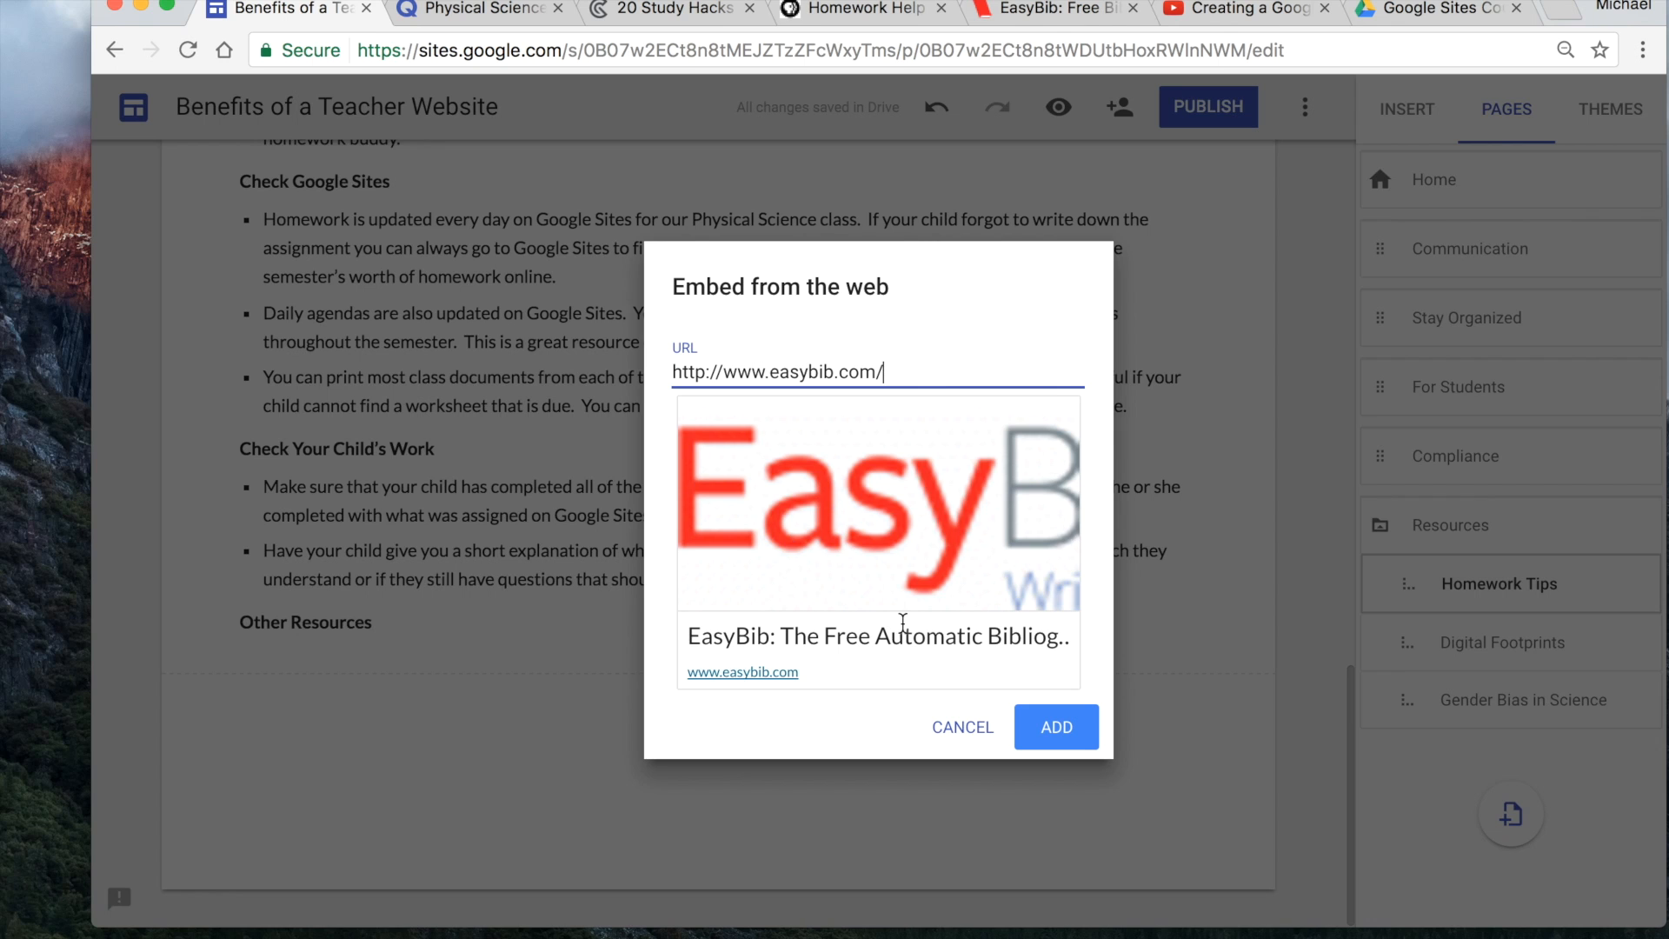
click(1087, 743)
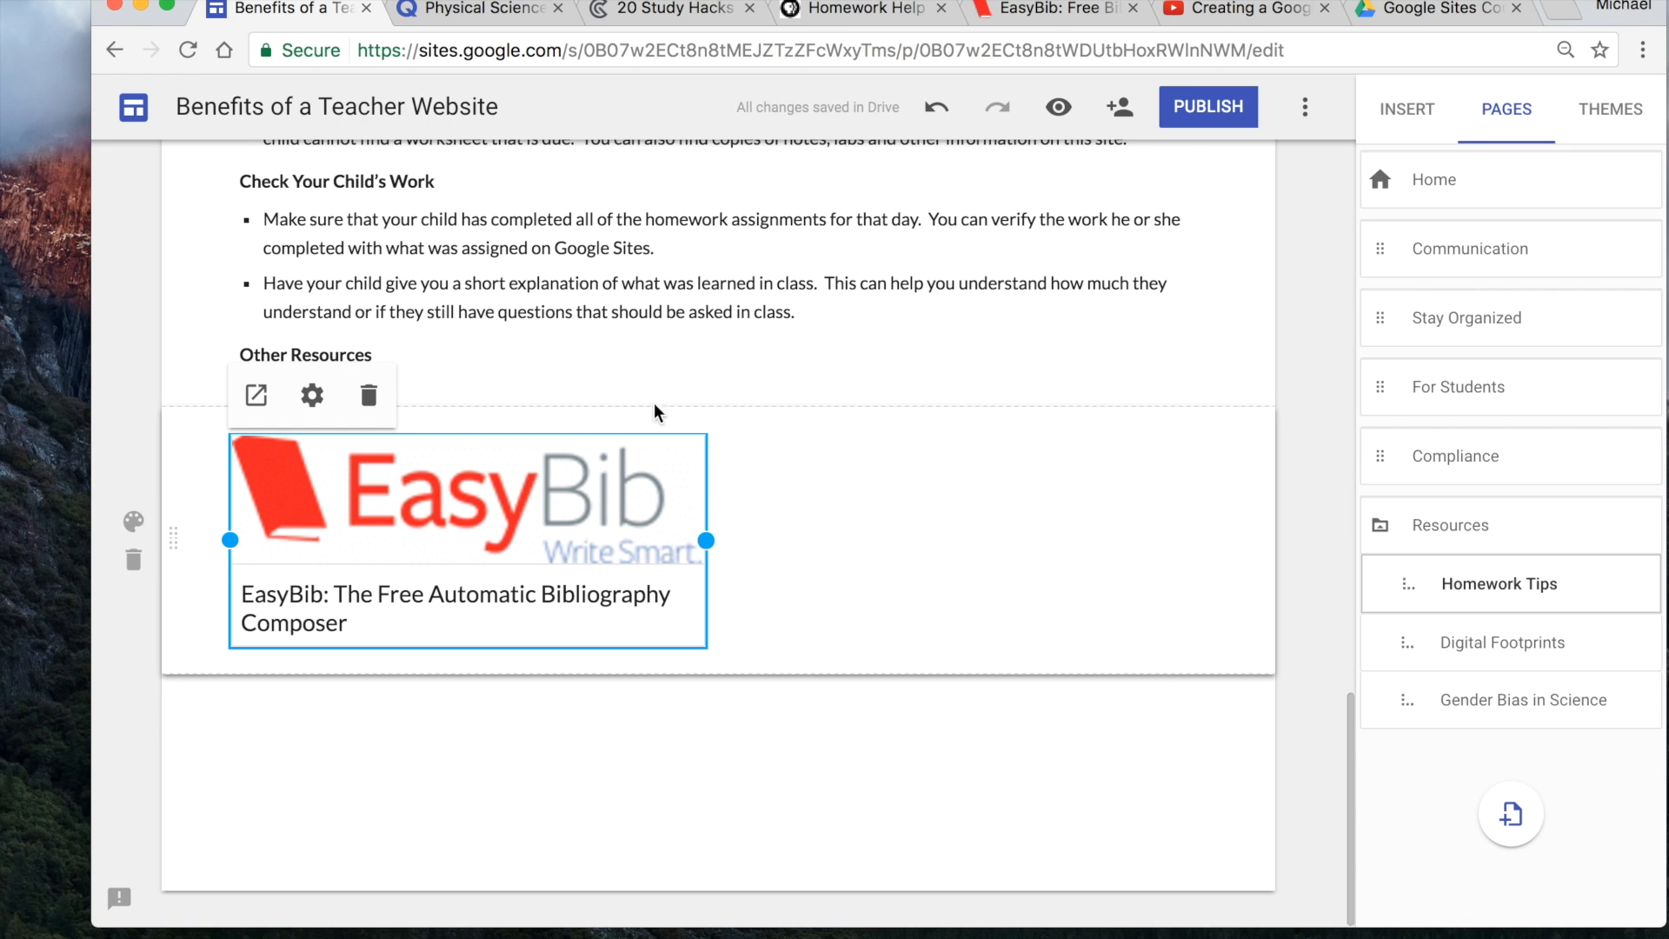
- Preview the Homework Tips page, test the EasyBib link, close the site it opens and return to the editor
click(1059, 110)
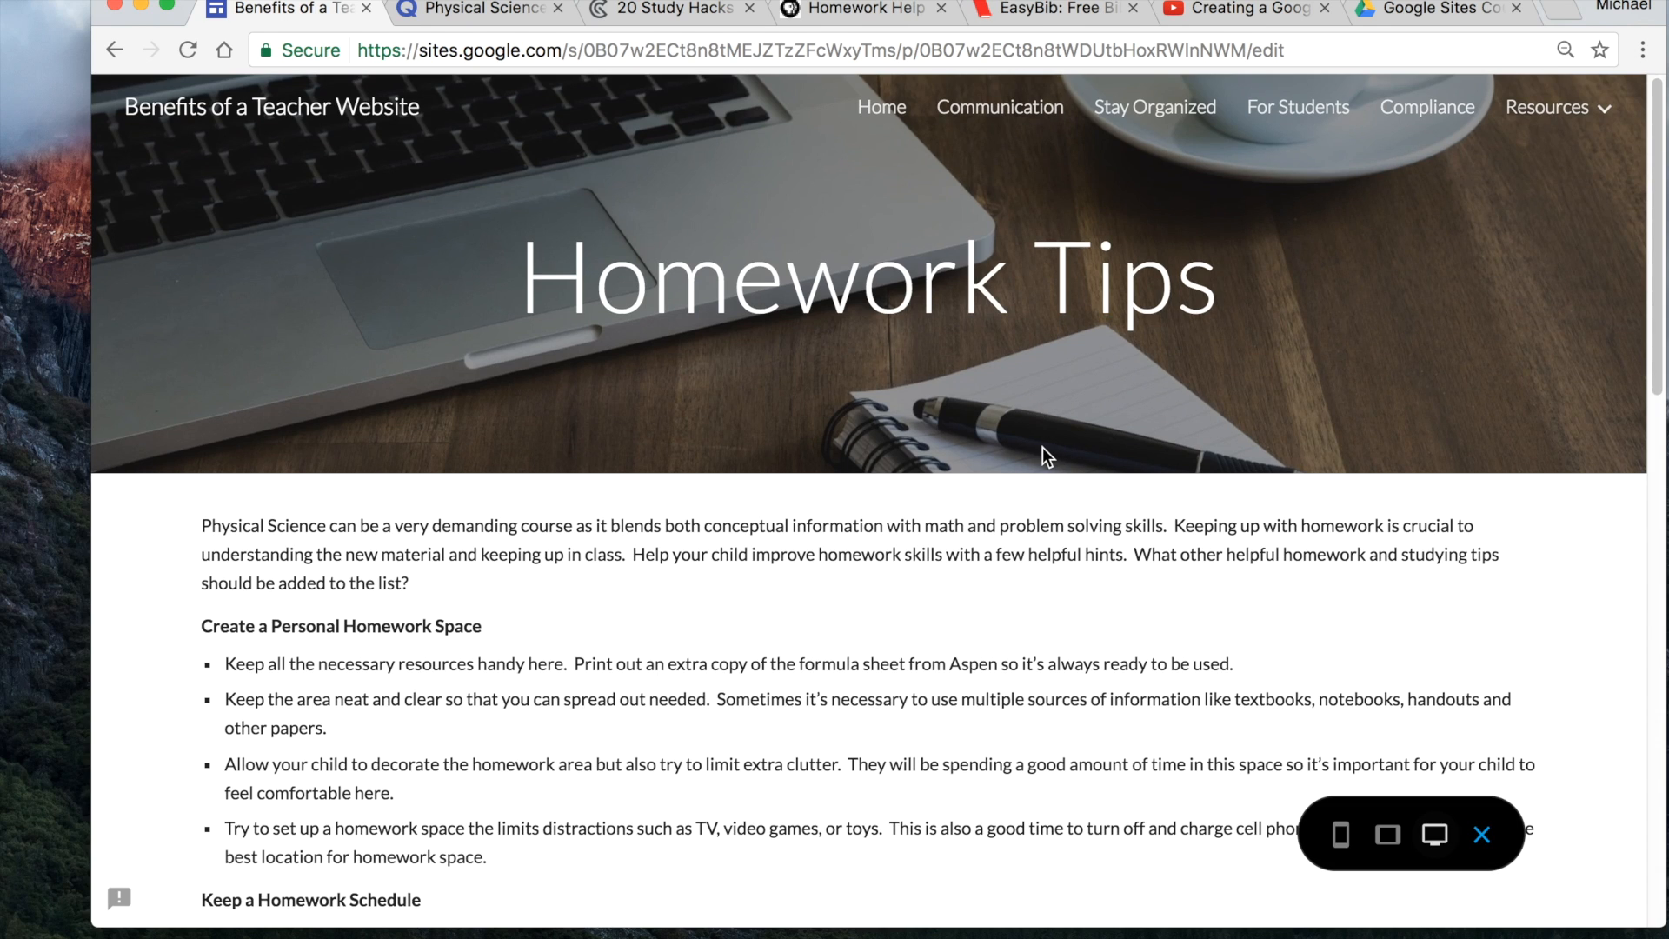
scroll(1041, 447, down, 20)
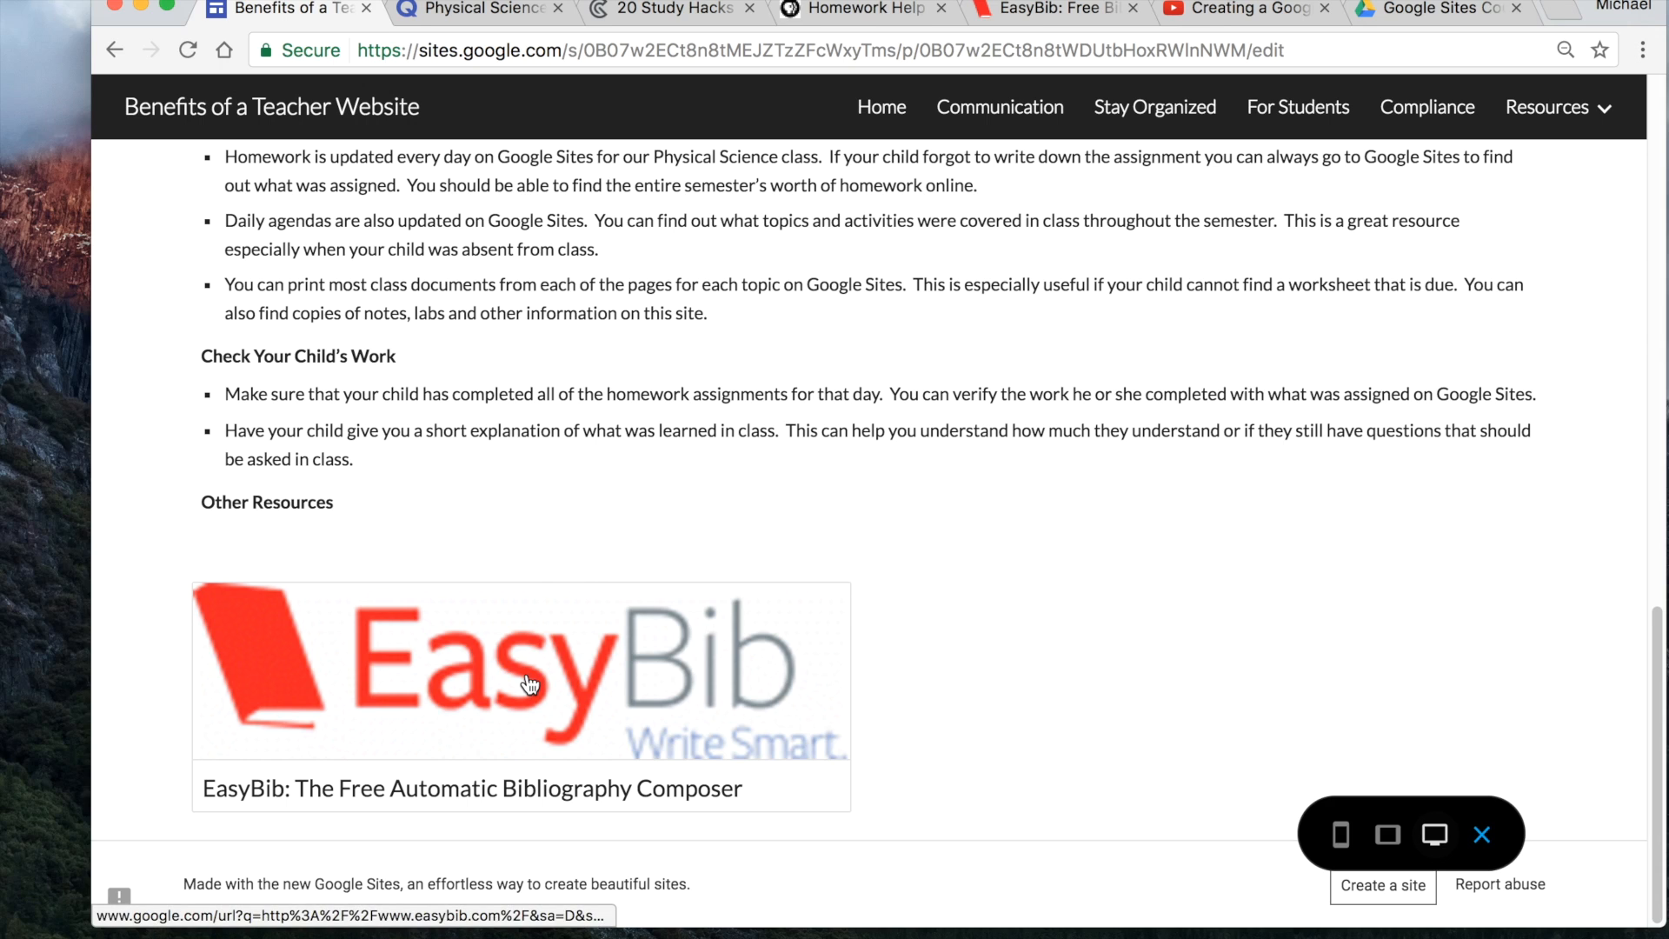
click(557, 670)
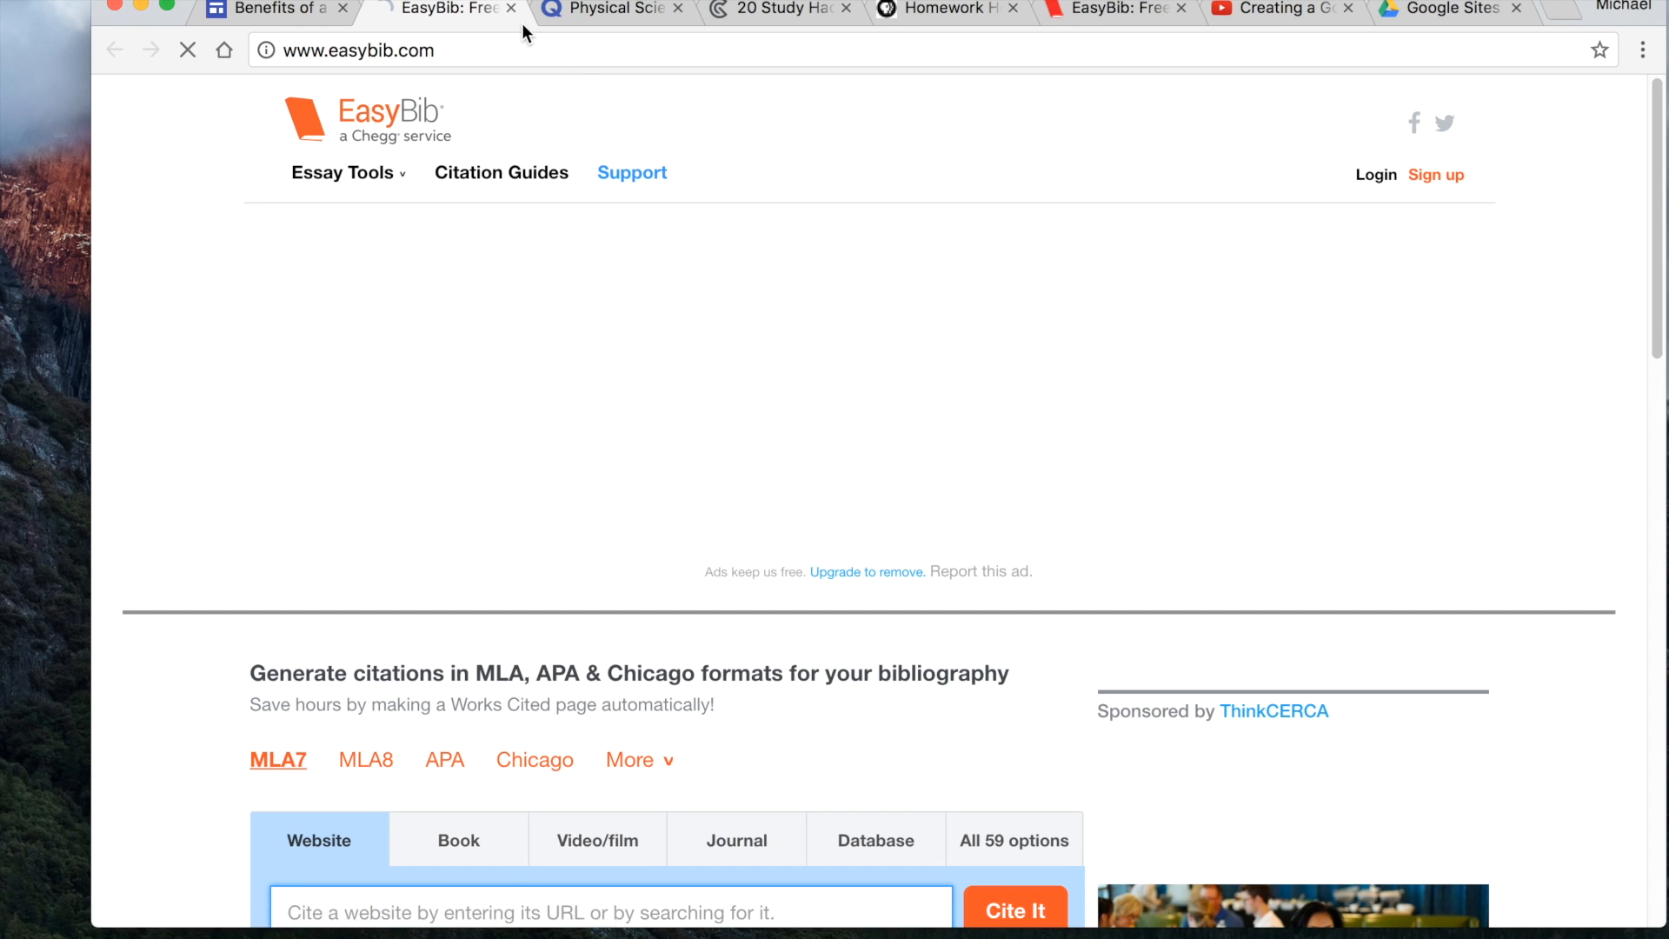
click(511, 7)
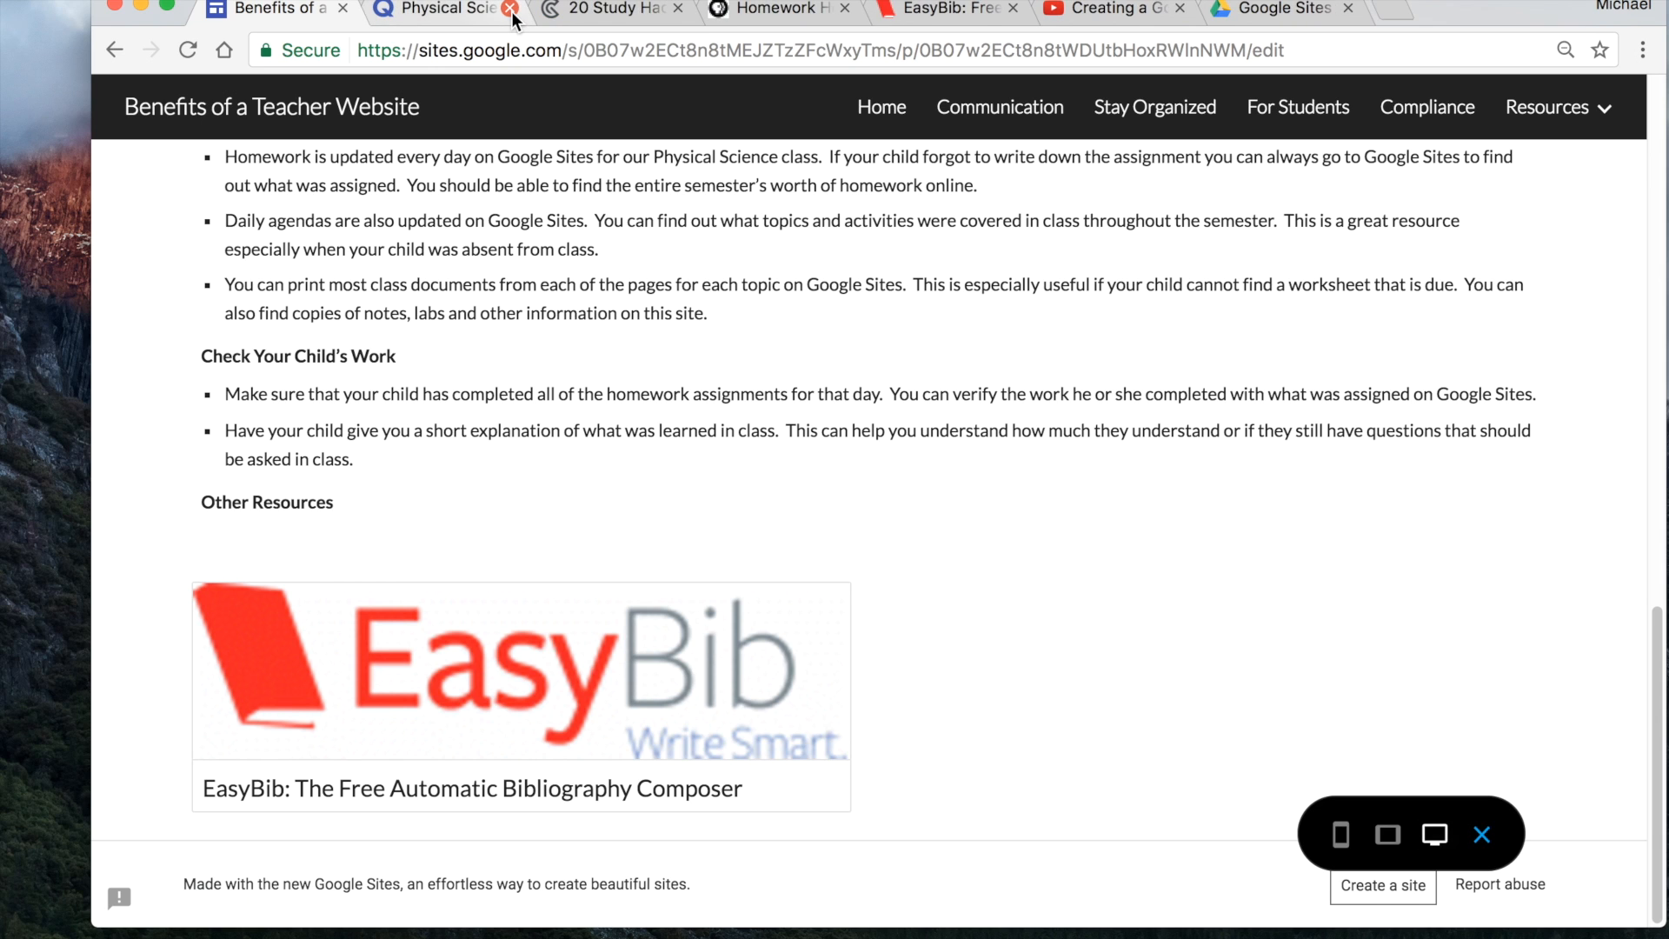
click(1483, 837)
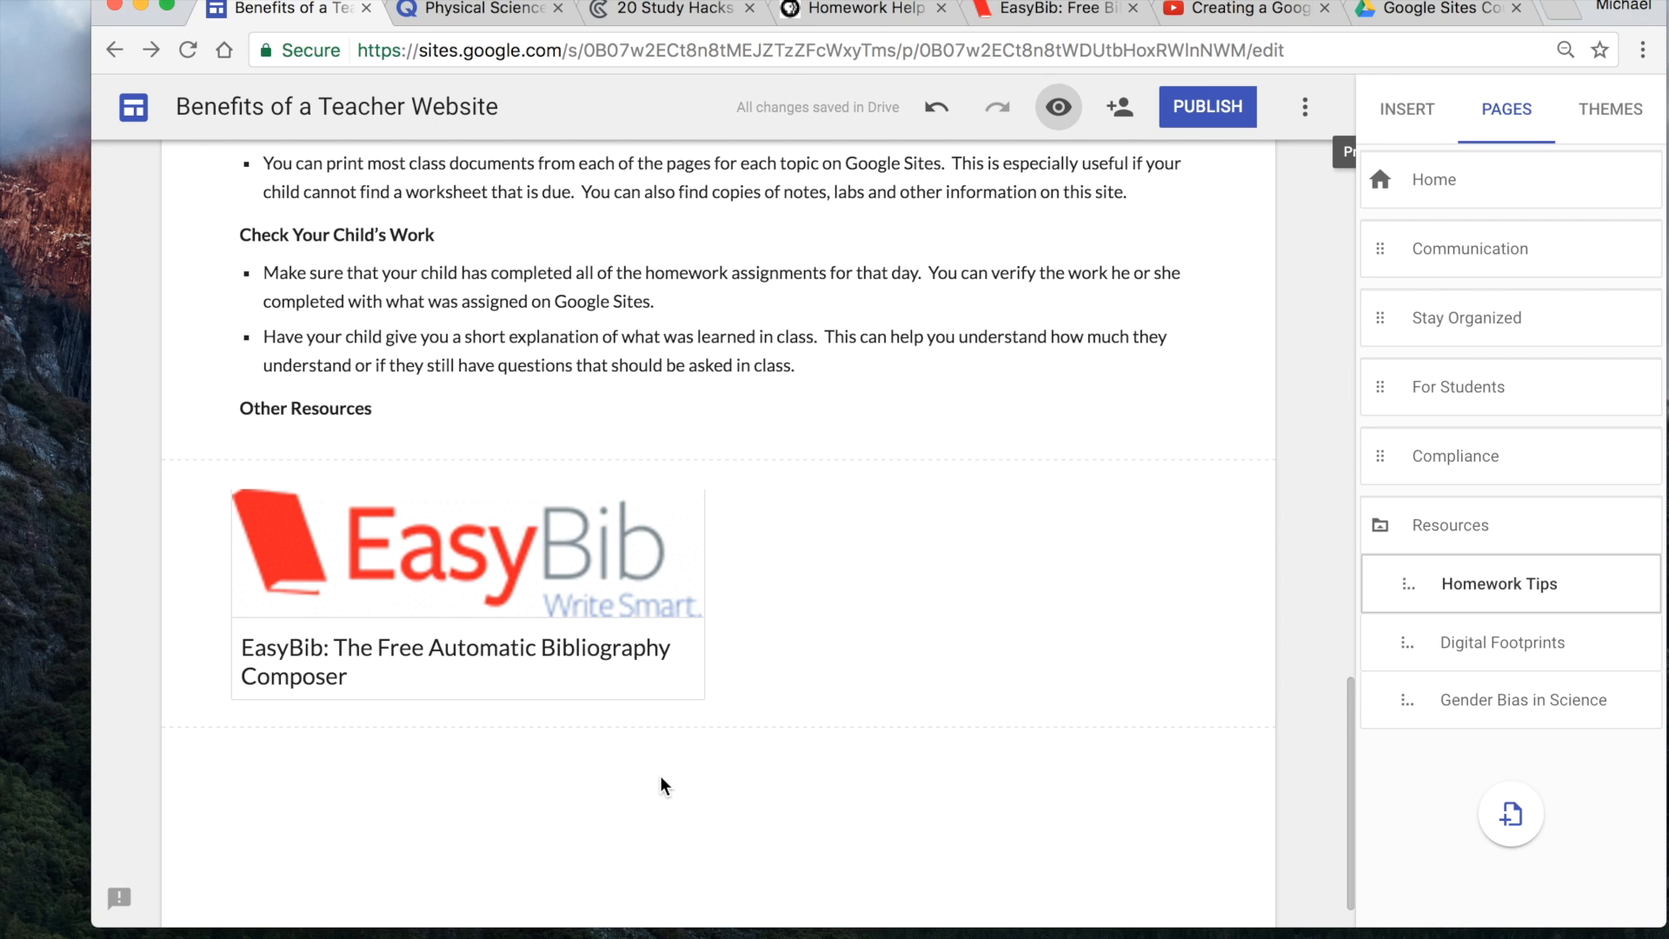
- Copy the address of the GoConqr "20 Study Hacks" article and embed it below the EasyBib card
click(671, 10)
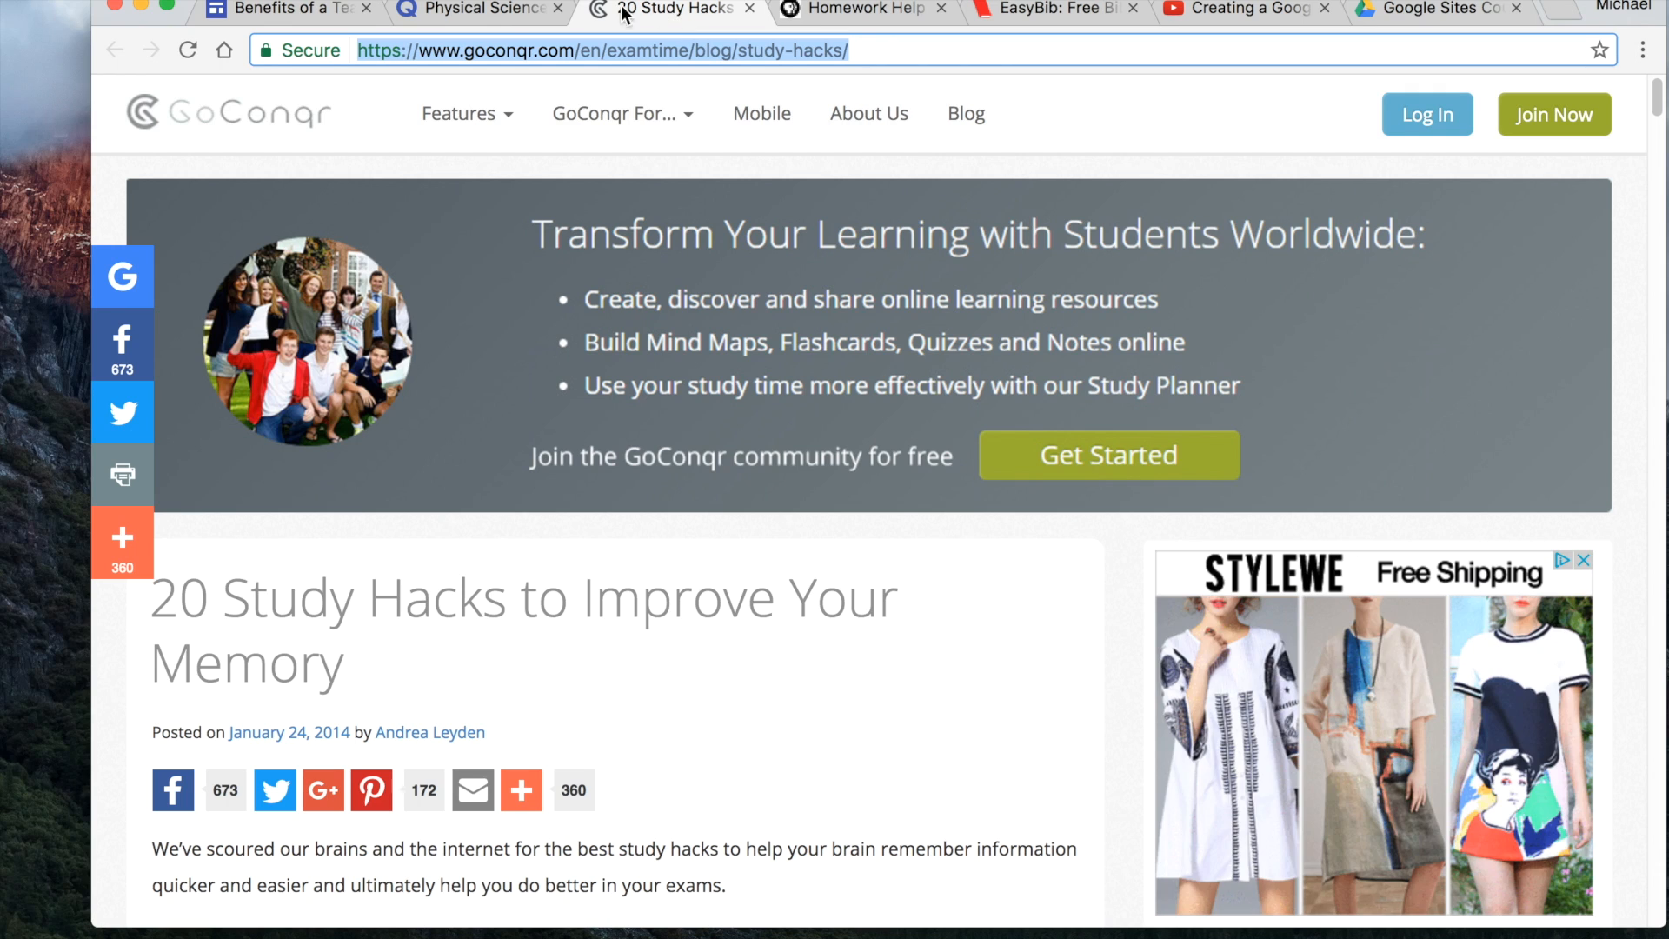
click(298, 7)
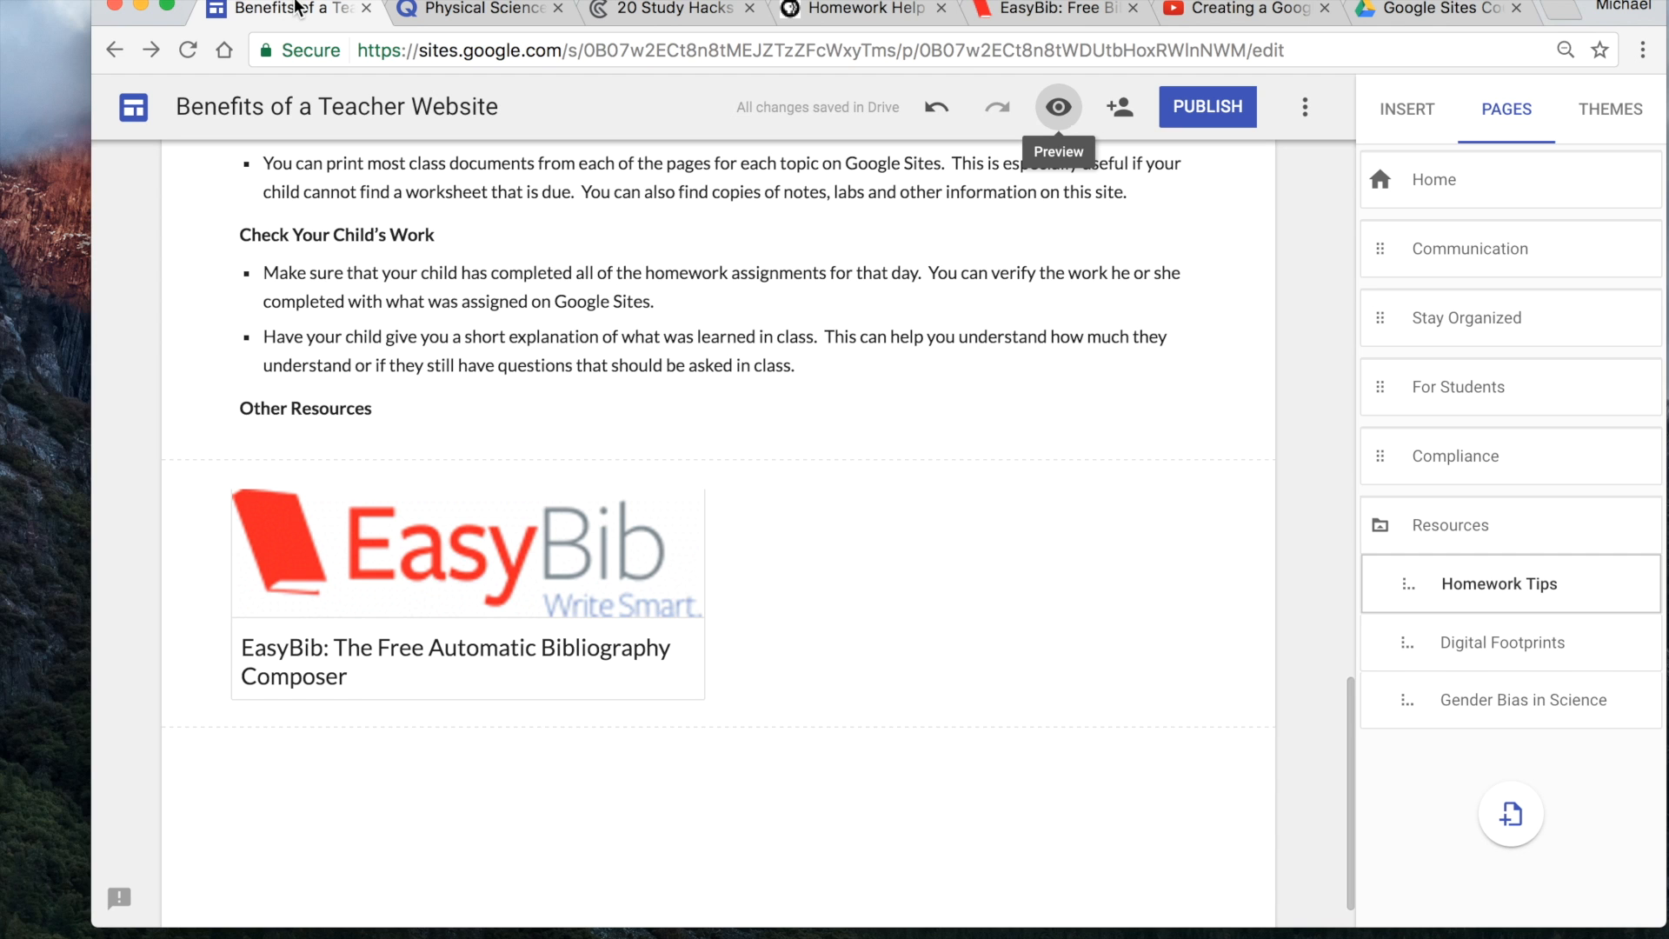
double_click(703, 783)
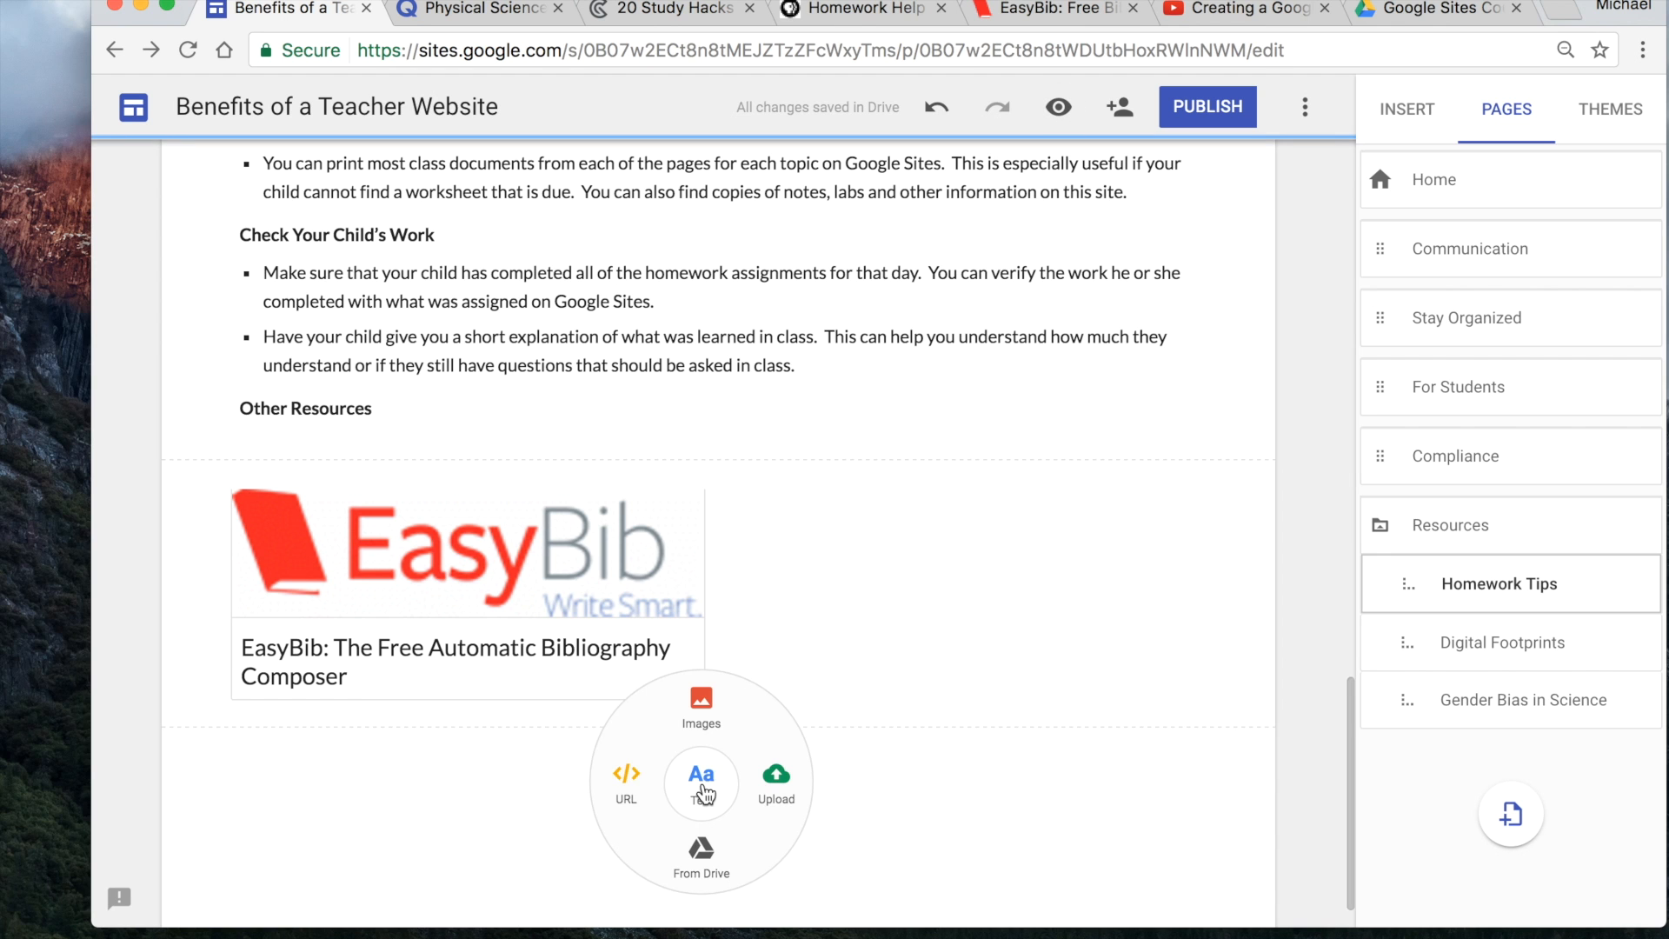
click(627, 782)
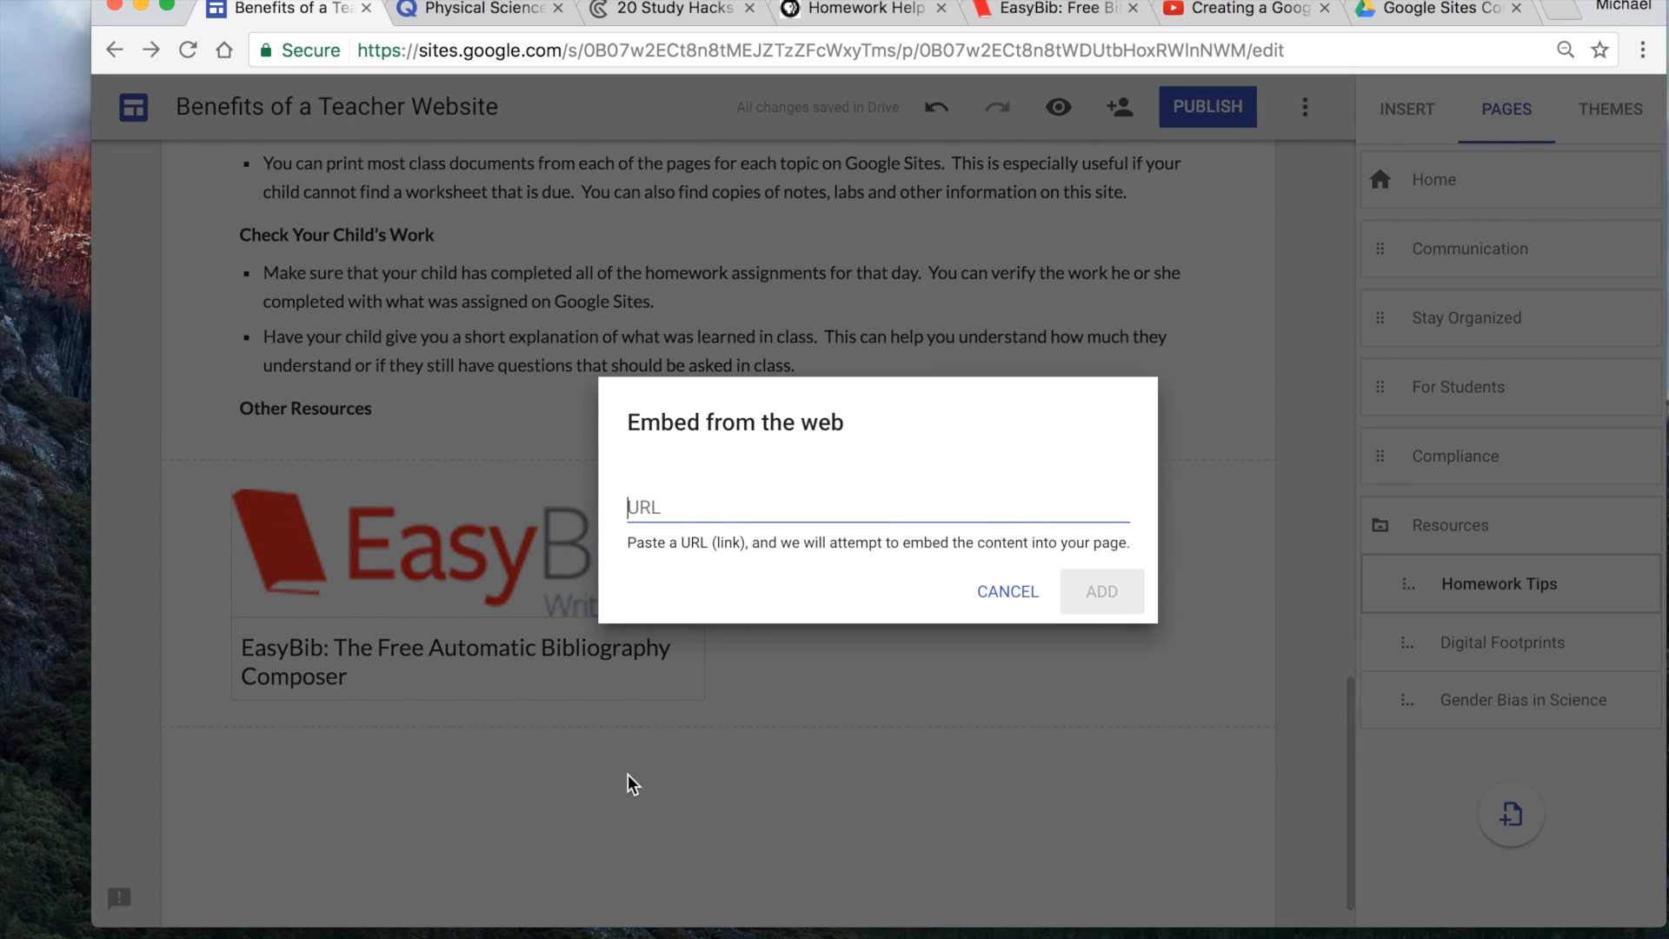
text(https://www.goconqr.com/en/examtime/blog/study-hacks/)
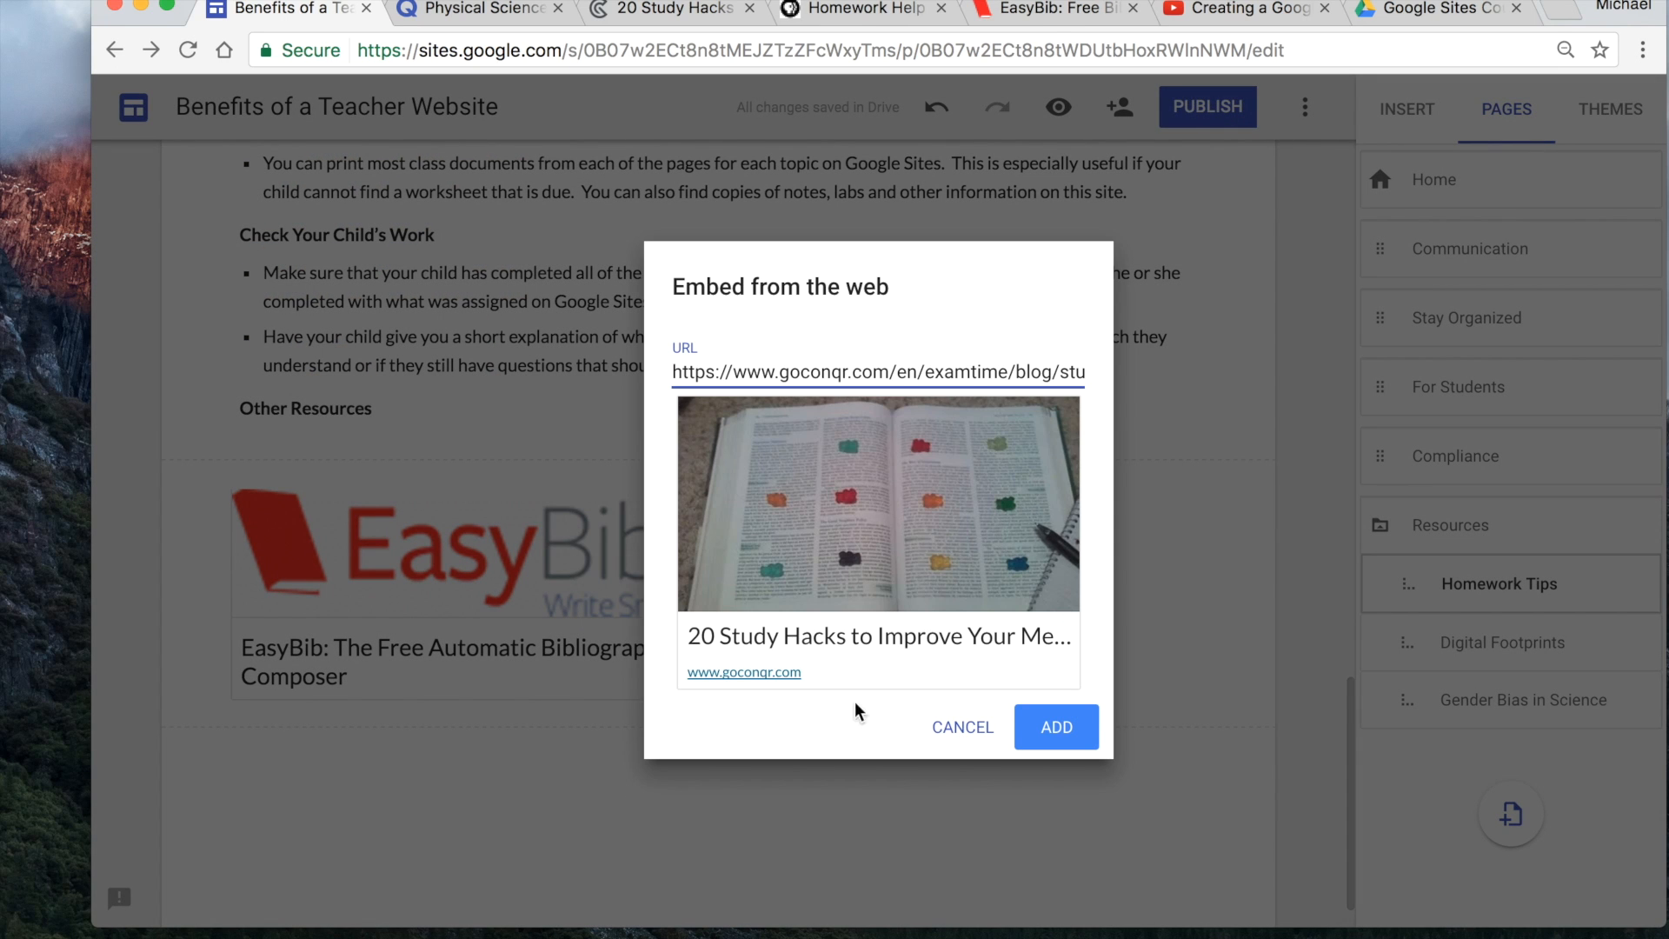
click(1076, 720)
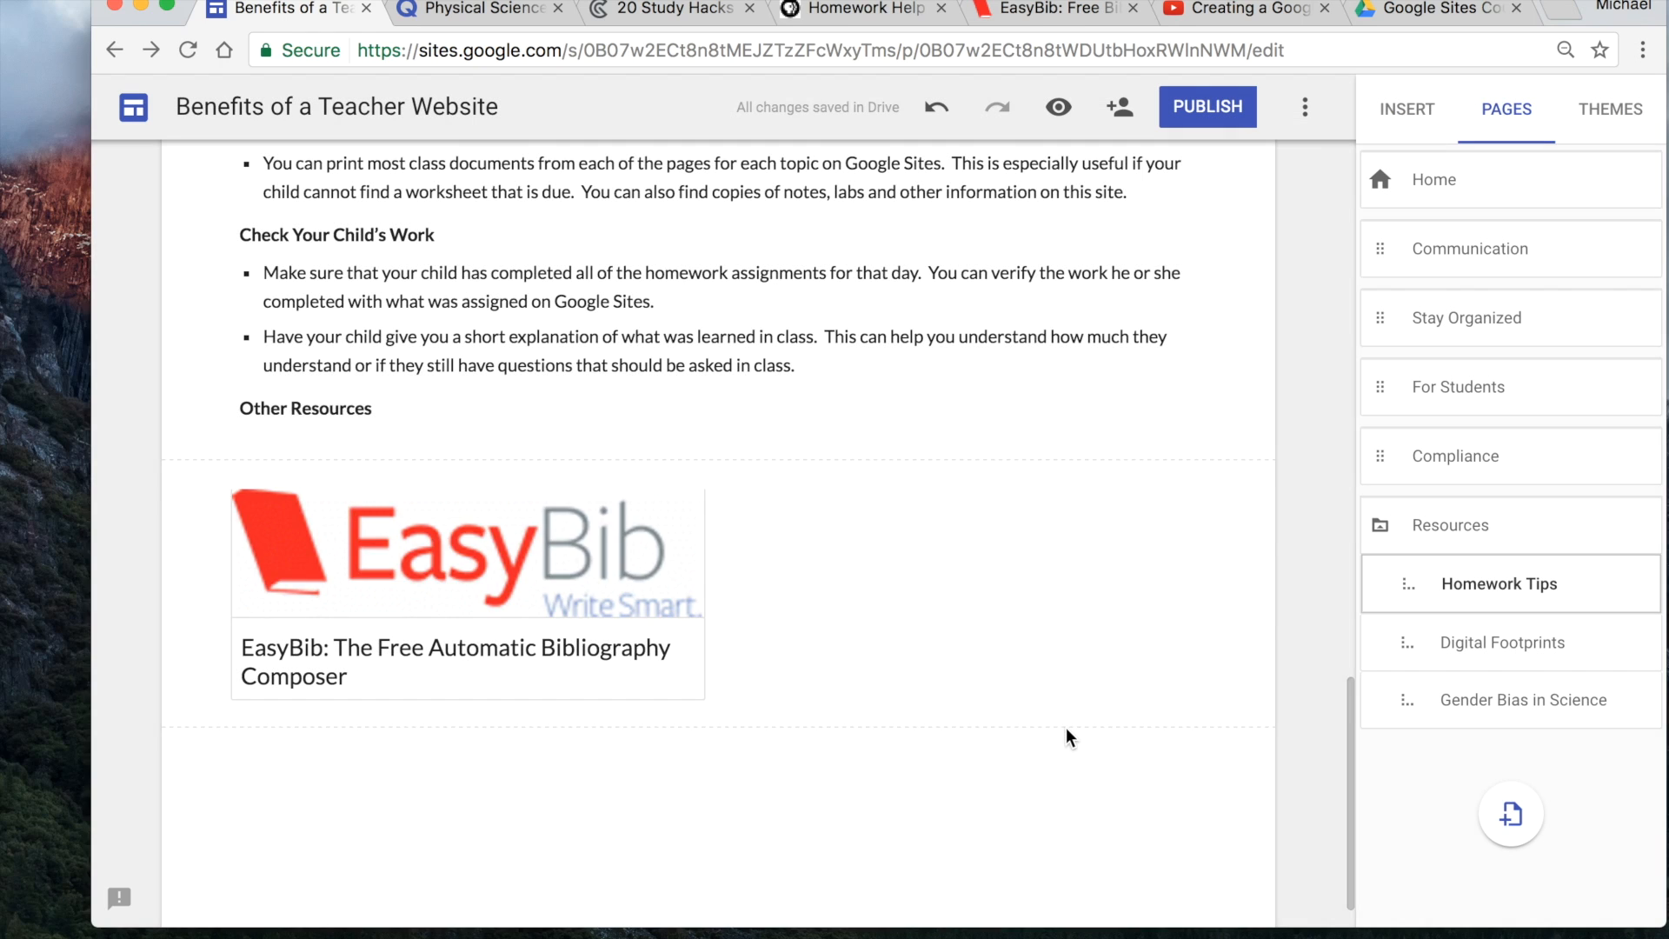
- Move the "20 Study Hacks to Improve Your Memory" card into the same section, to the right of the EasyBib card
scroll(847, 490, up, 3)
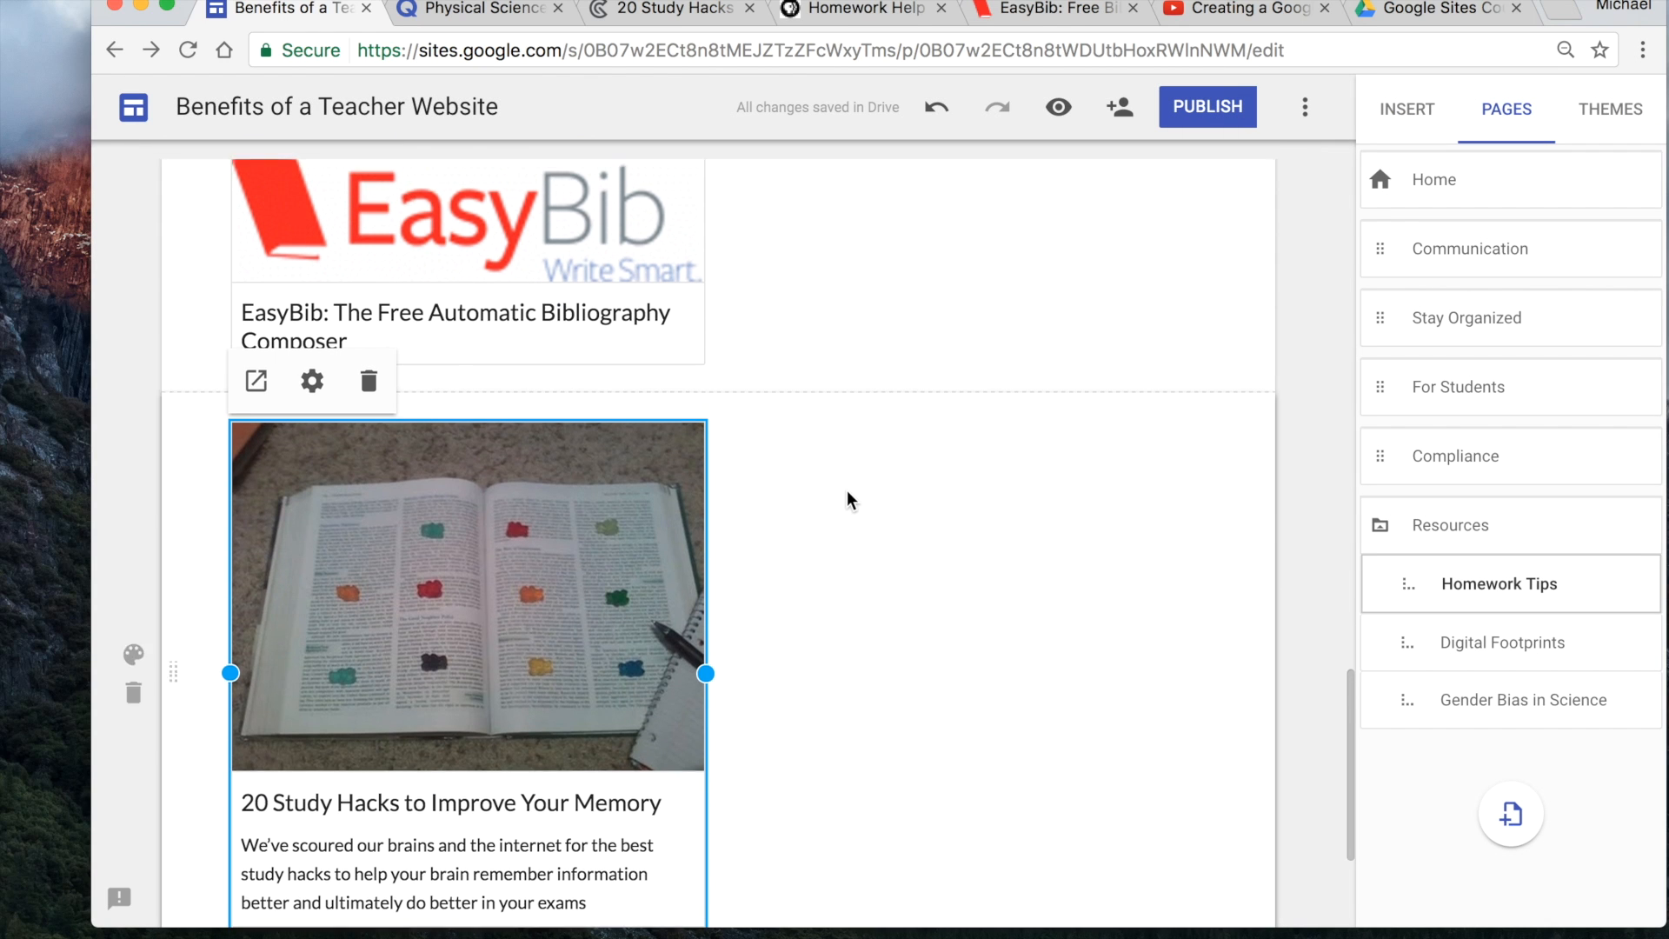
scroll(876, 626, down, 2)
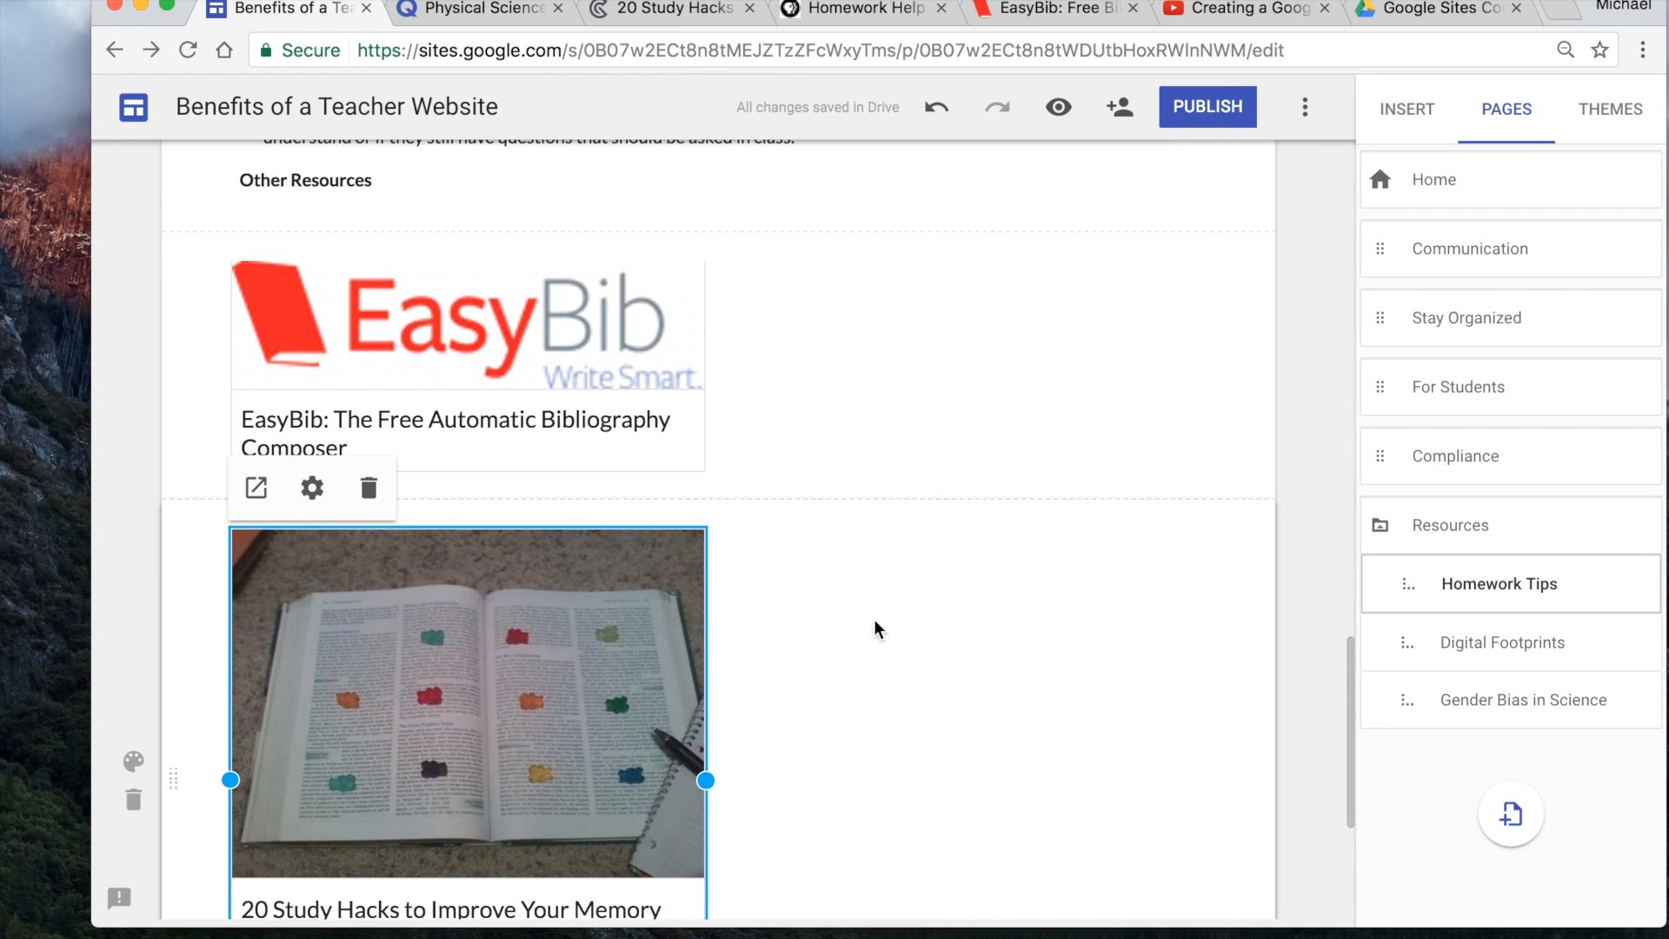
drag(540, 600, 909, 339)
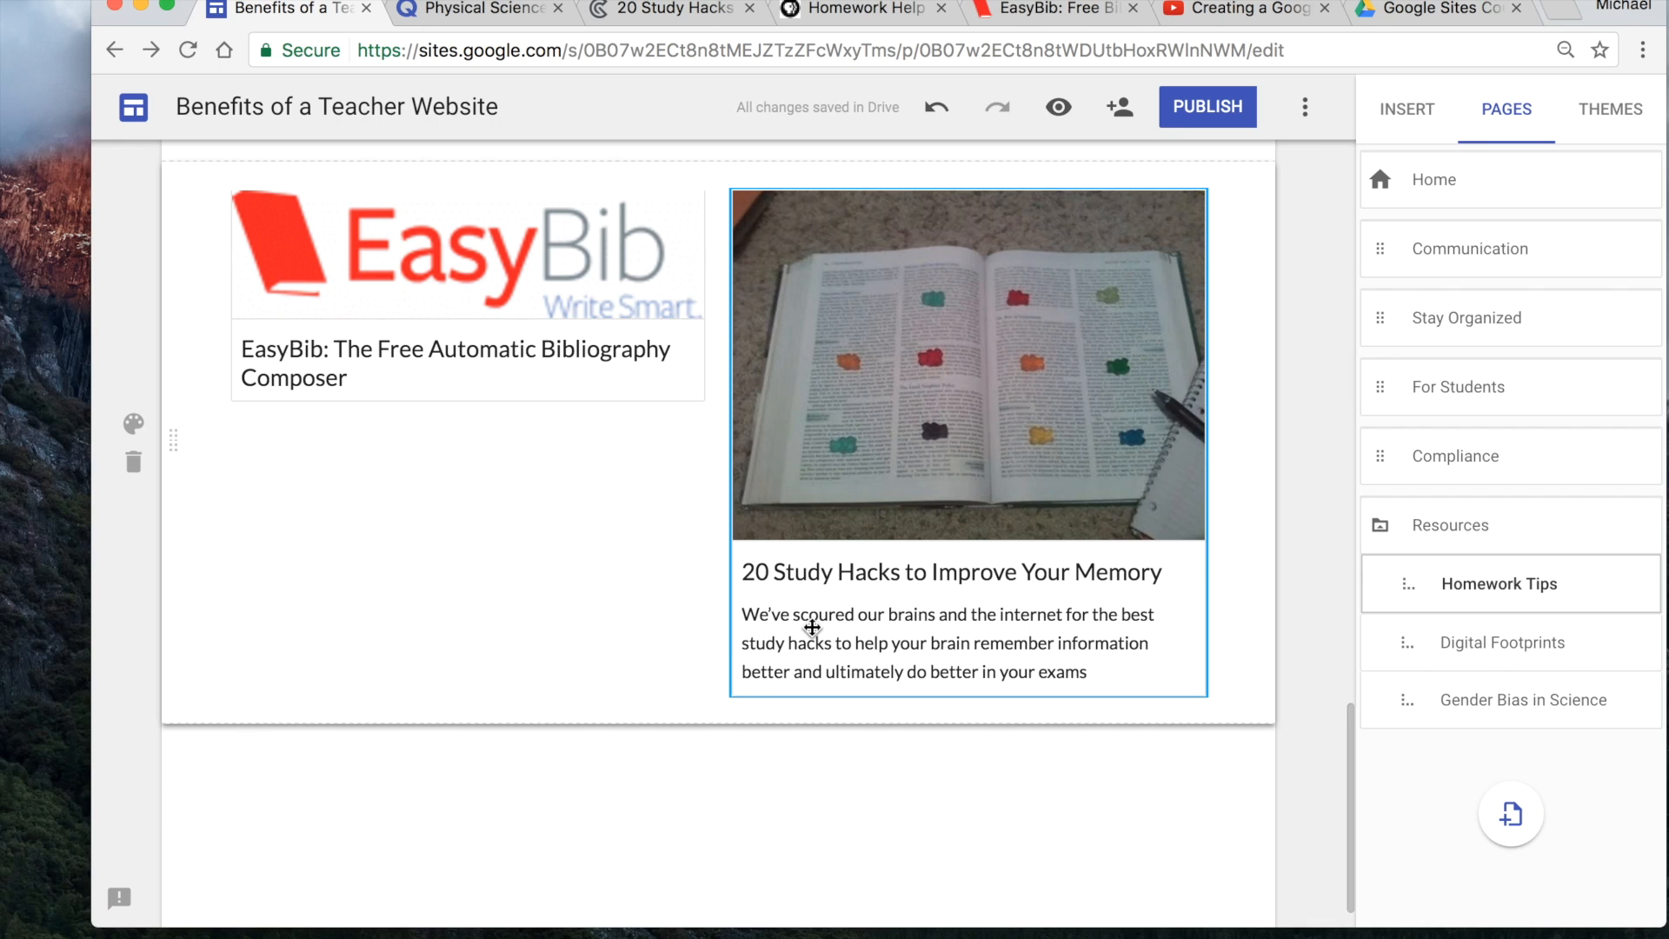
click(812, 629)
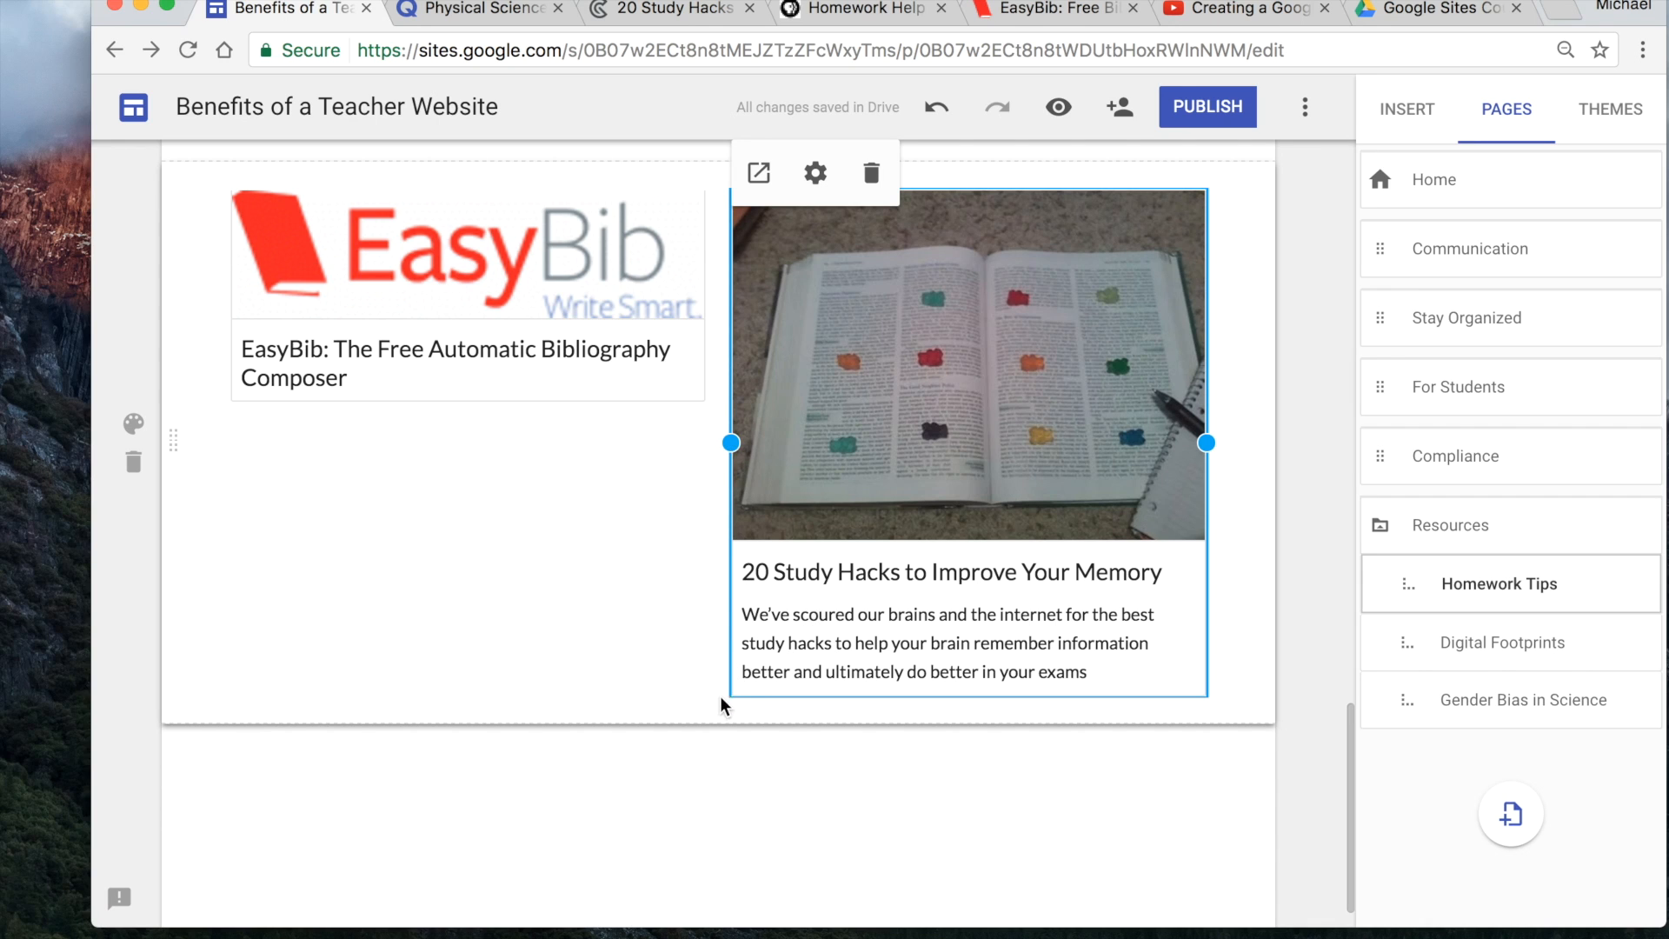
- Copy the address of the Quizlet Physical Science folder and embed it in a new section below the two resource cards
scroll(892, 462, down, 1)
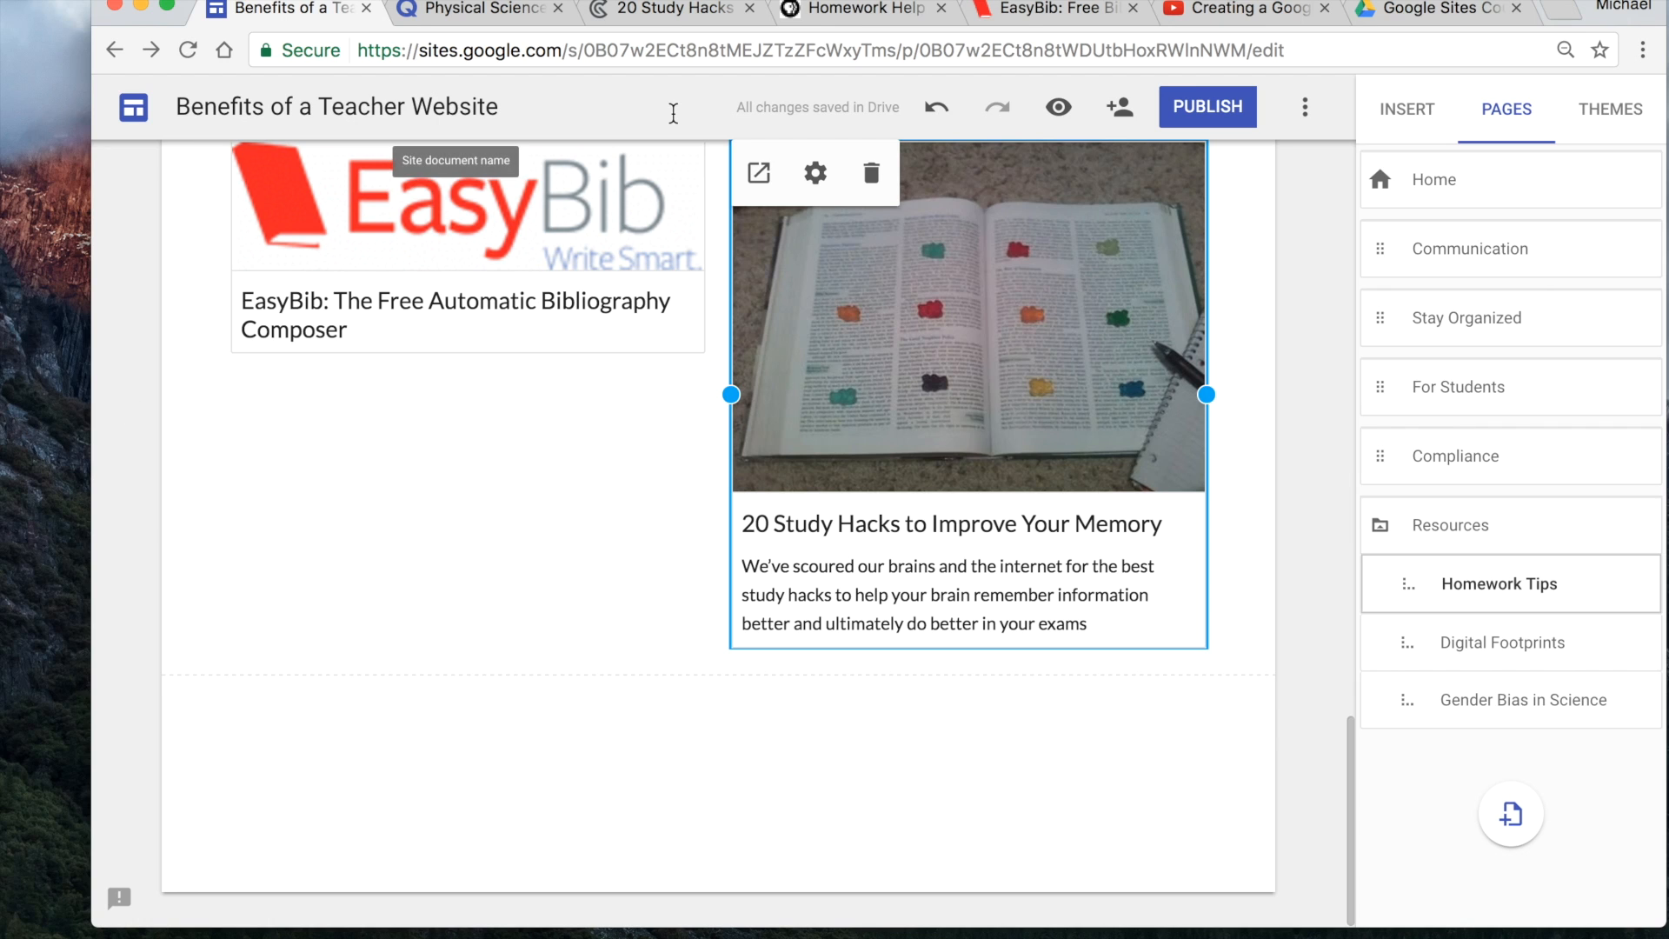
click(484, 10)
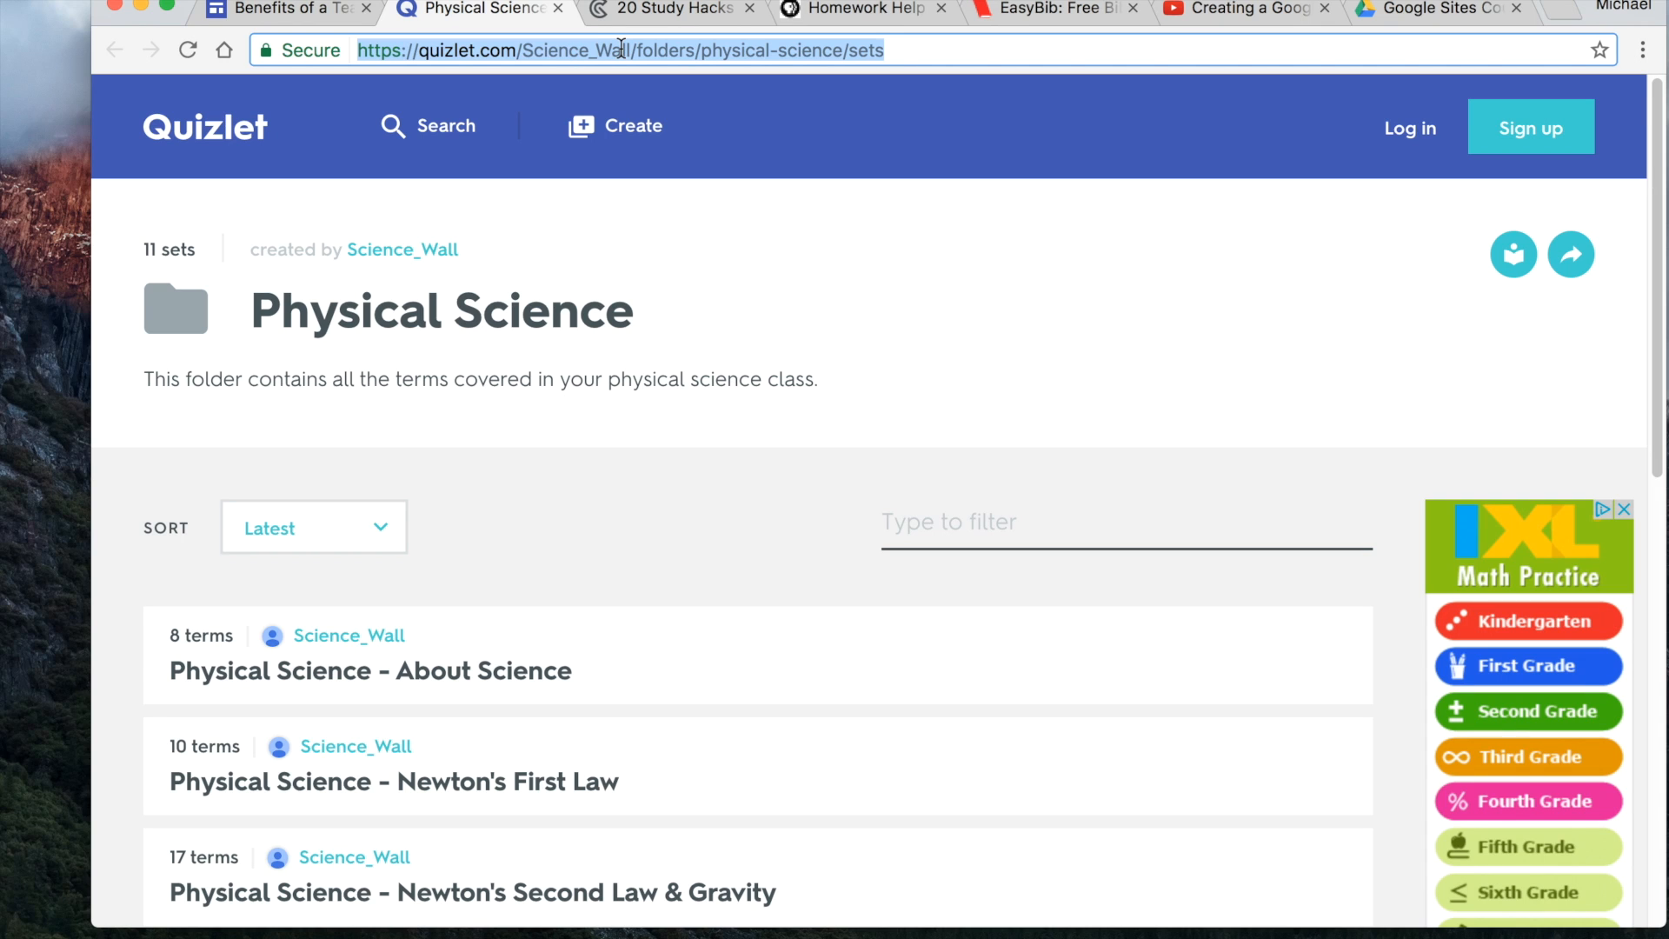
click(305, 13)
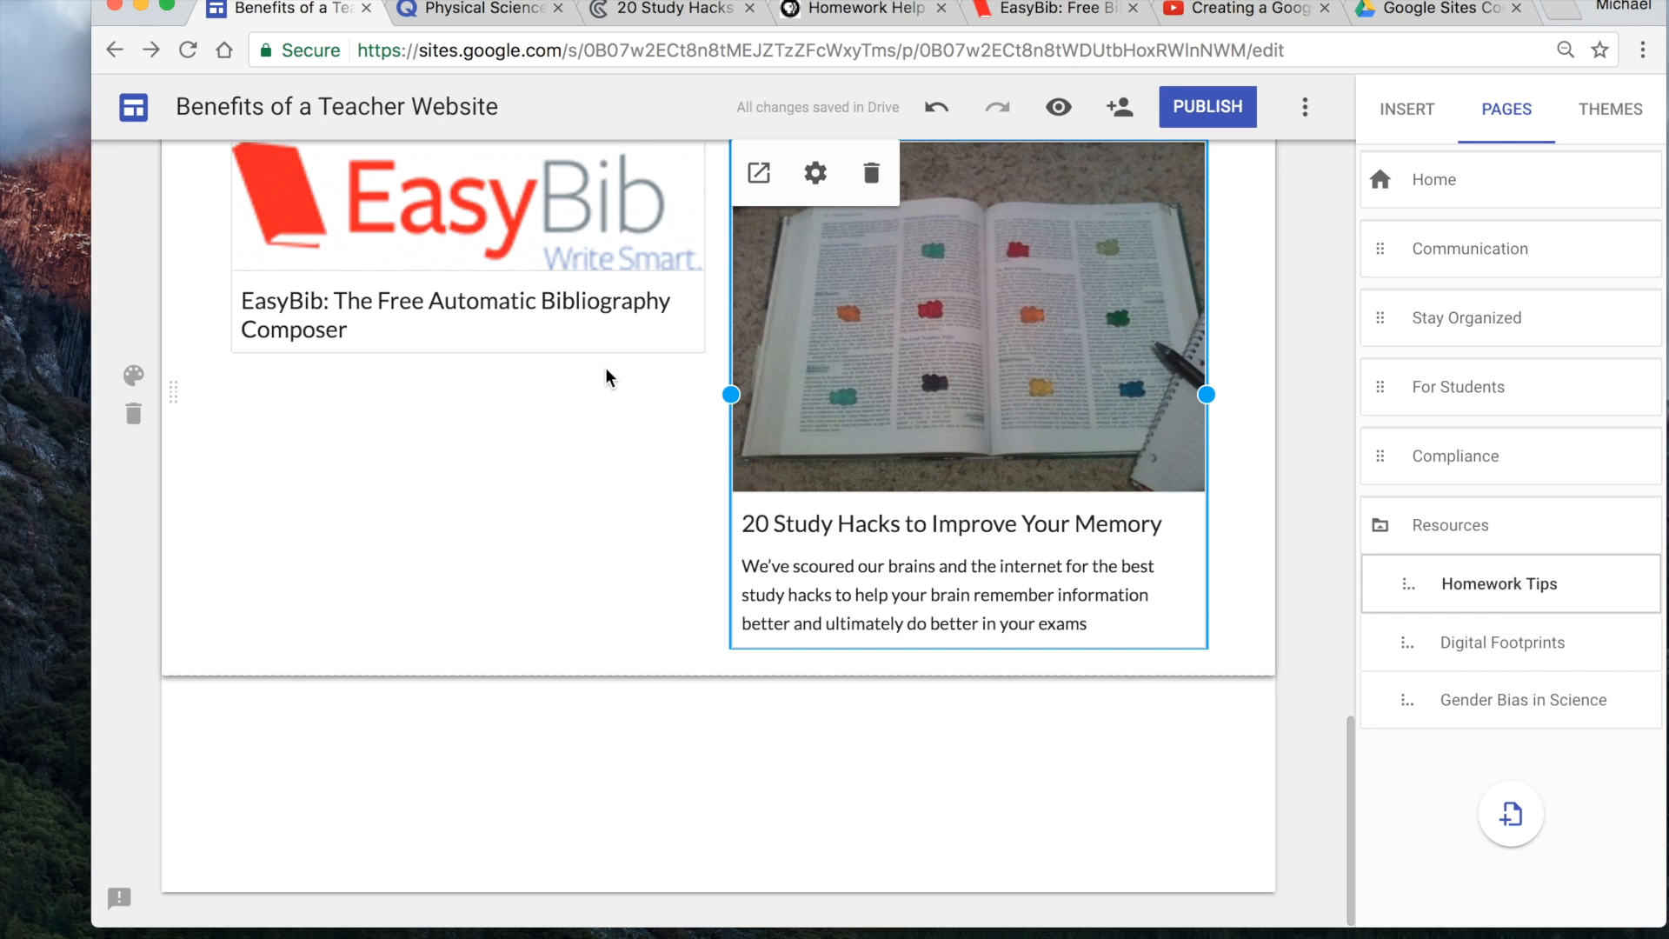
double_click(688, 749)
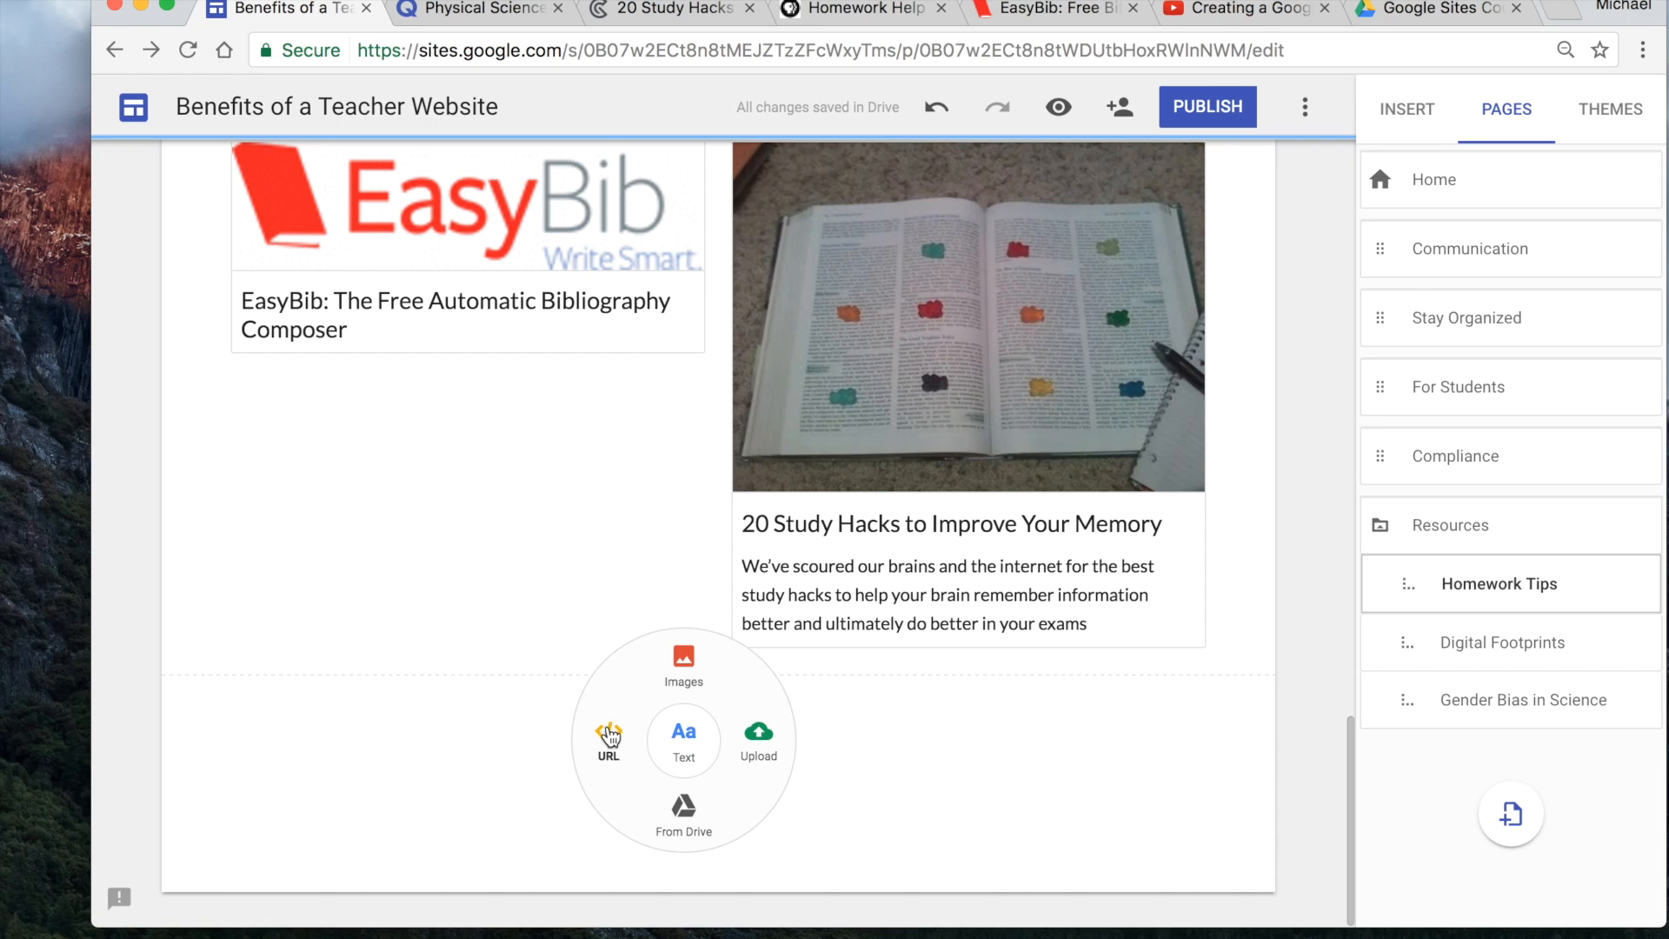
click(608, 734)
text(https://quizlet.com/Science_Wall/folders/physical-science/sets)
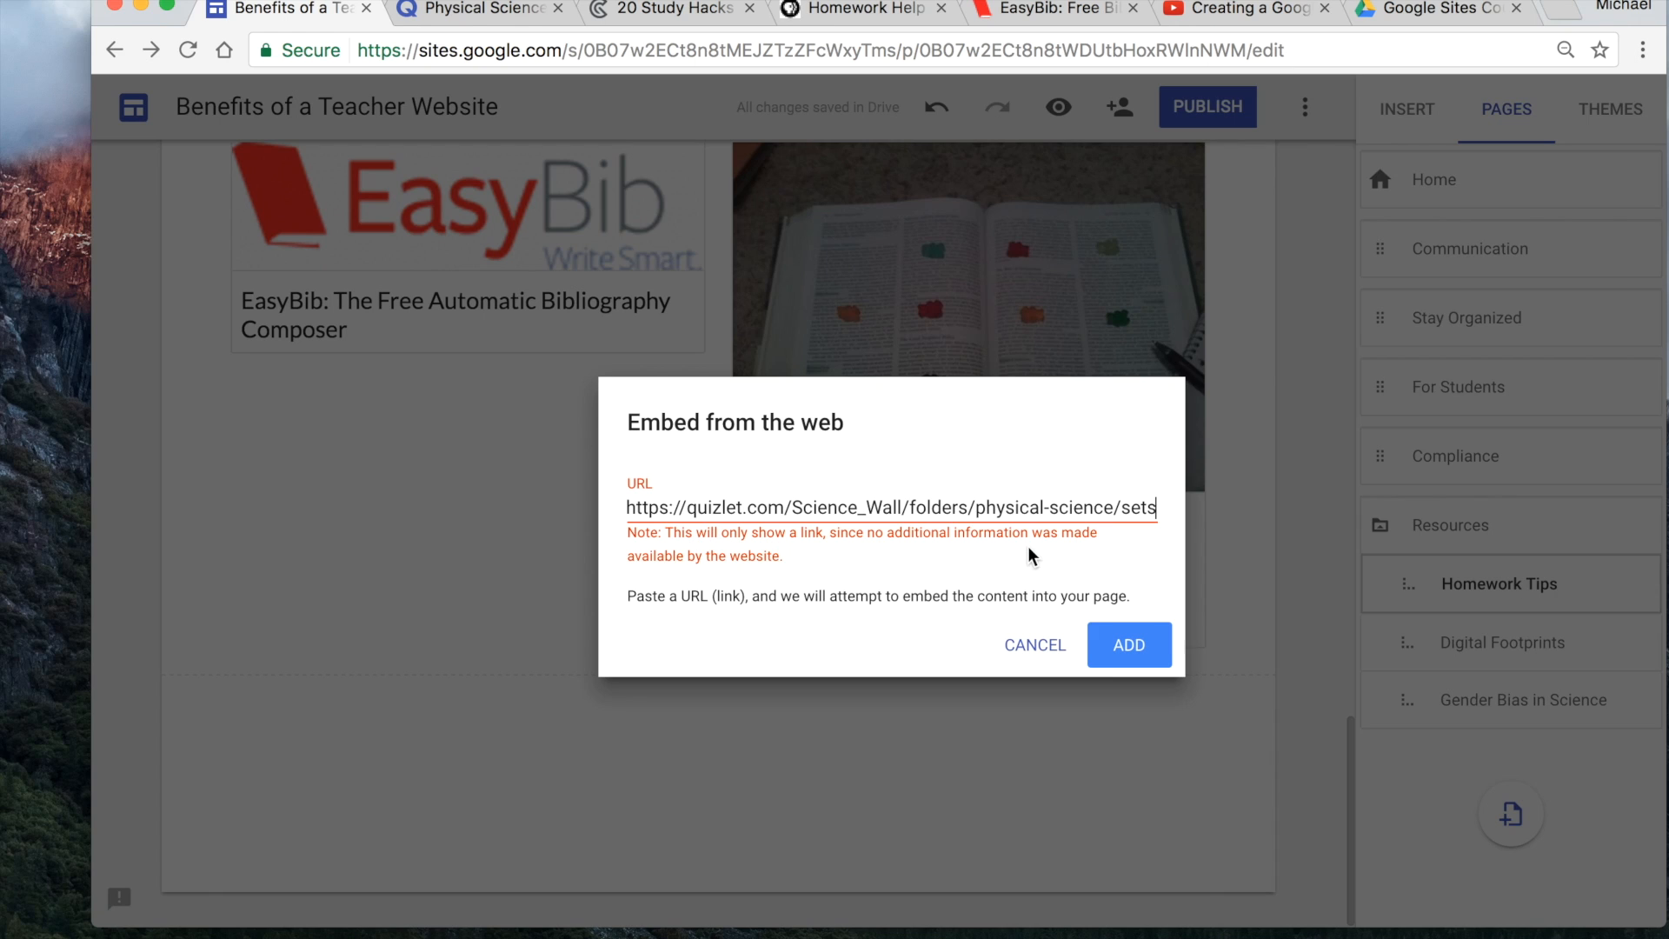
click(1129, 648)
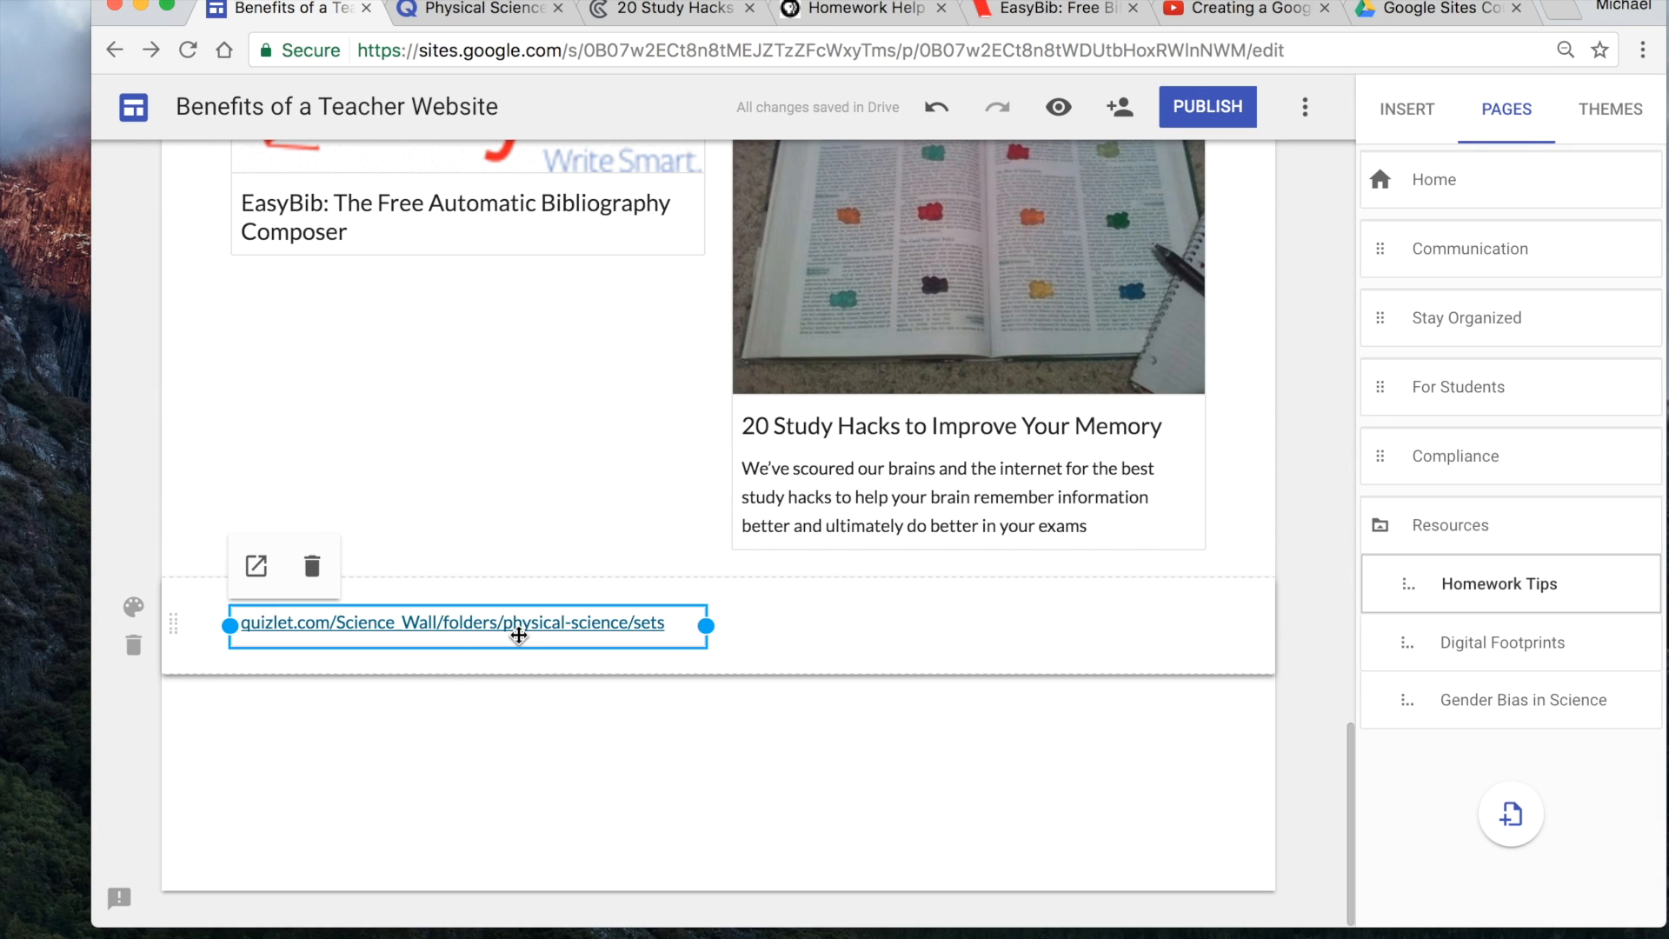
click(689, 700)
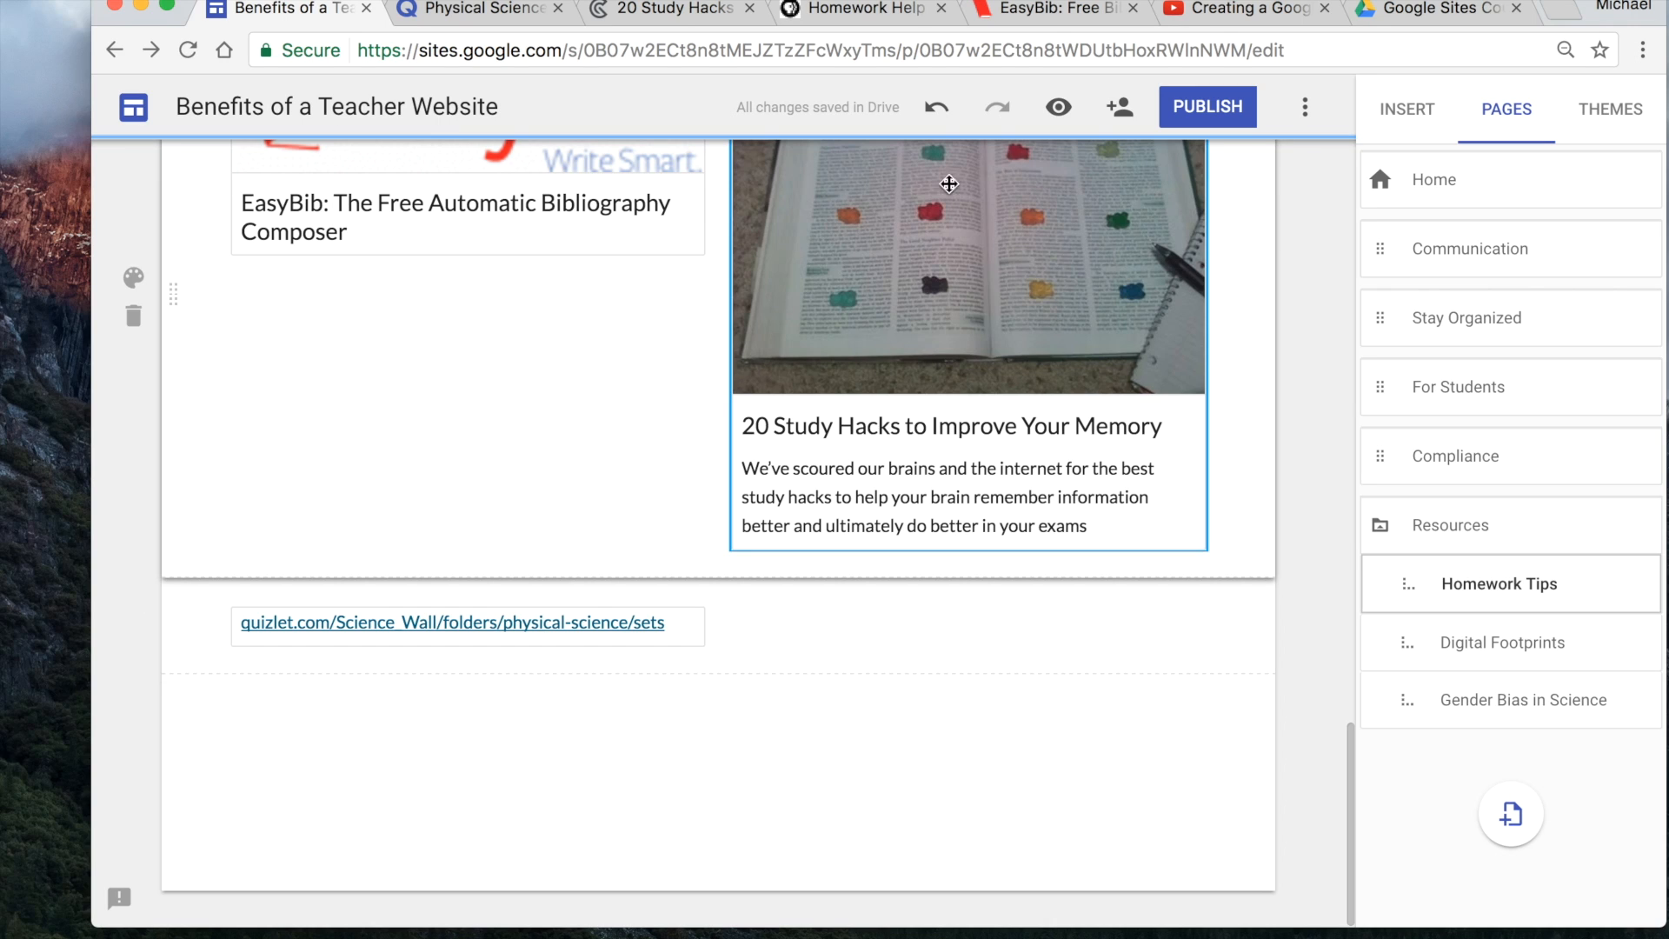
- Check the embedded resources in a preview of the Homework Tips page and delete the section containing the Quizlet link
click(1060, 109)
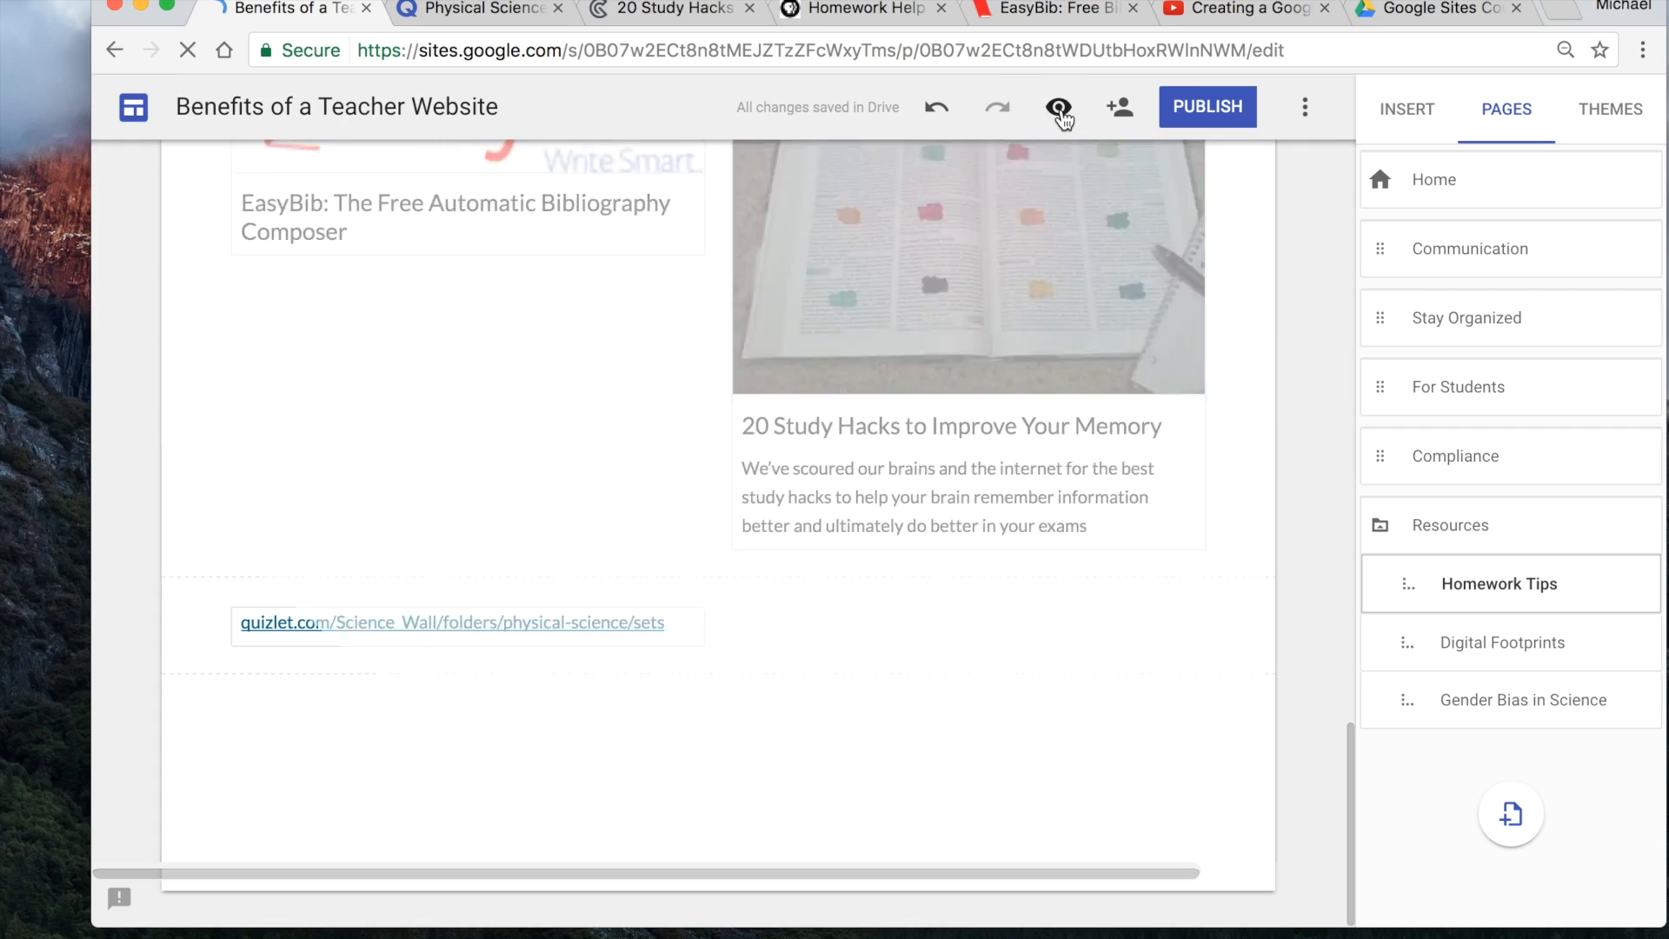
scroll(1012, 405, down, 3)
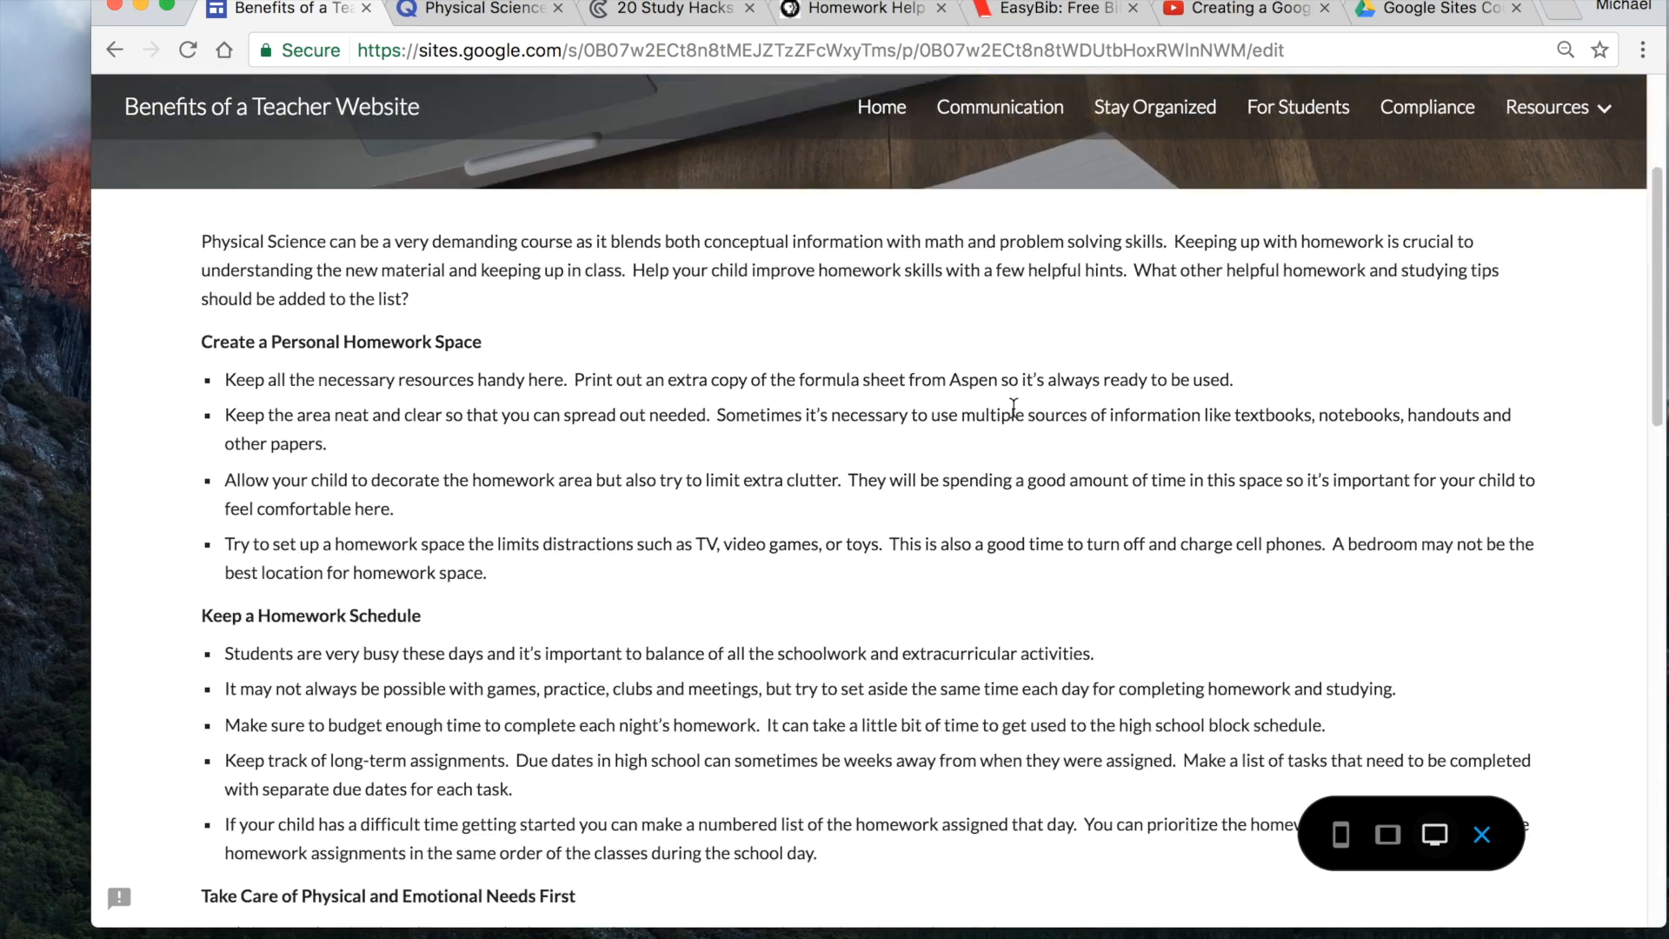
scroll(1011, 405, down, 15)
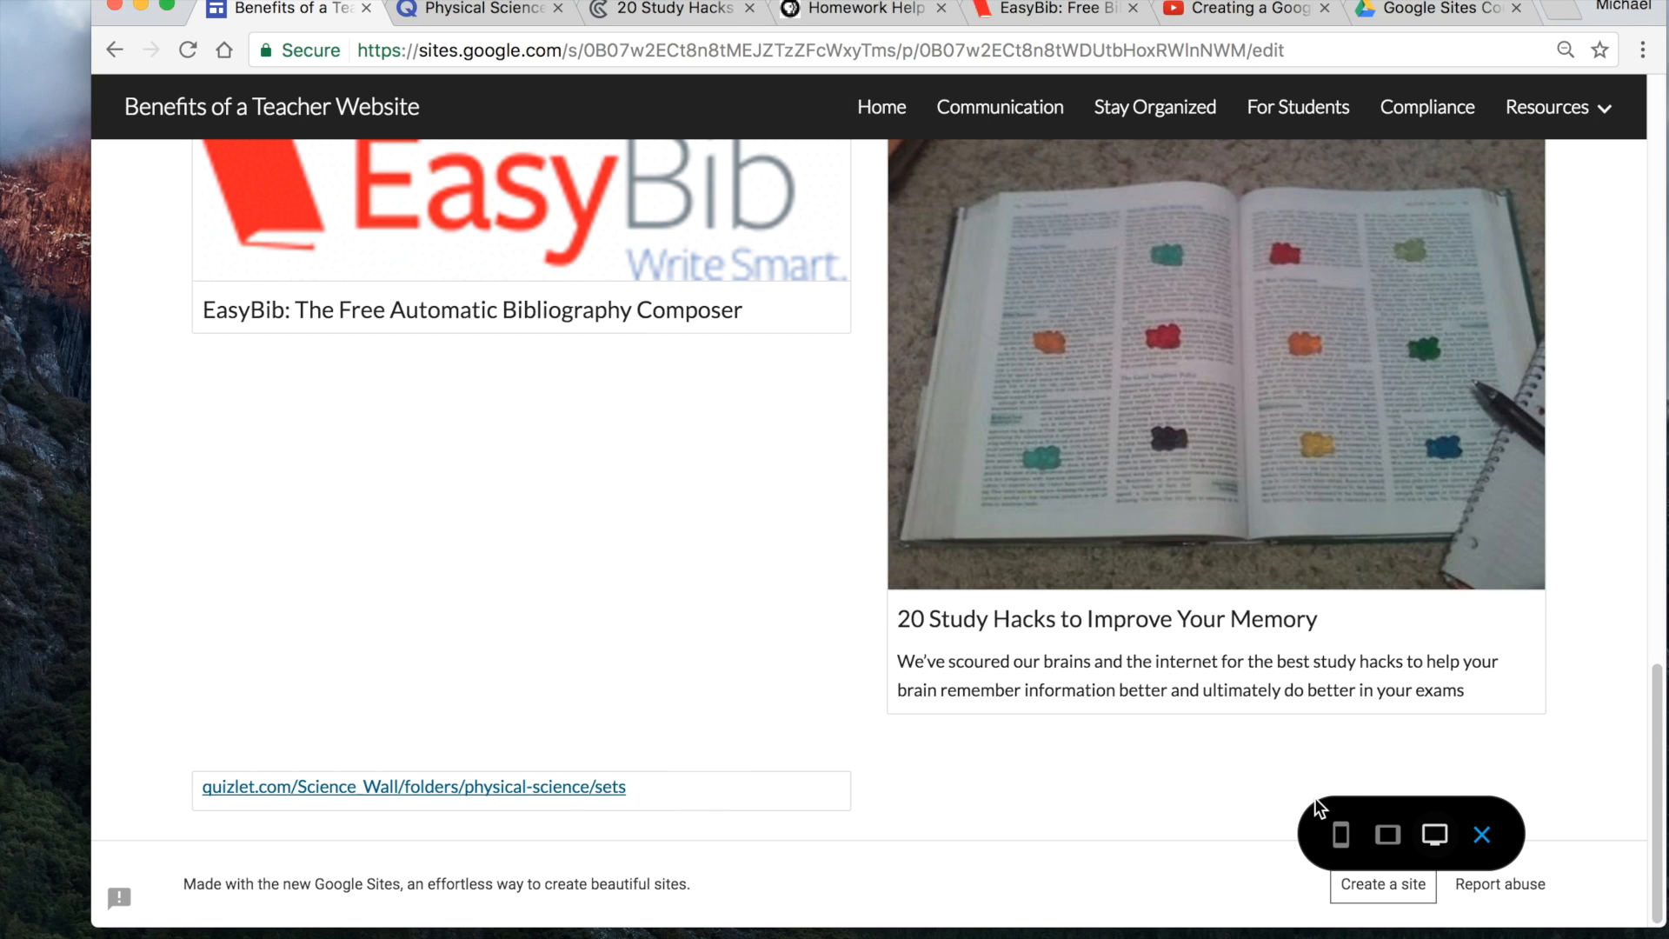
click(1481, 836)
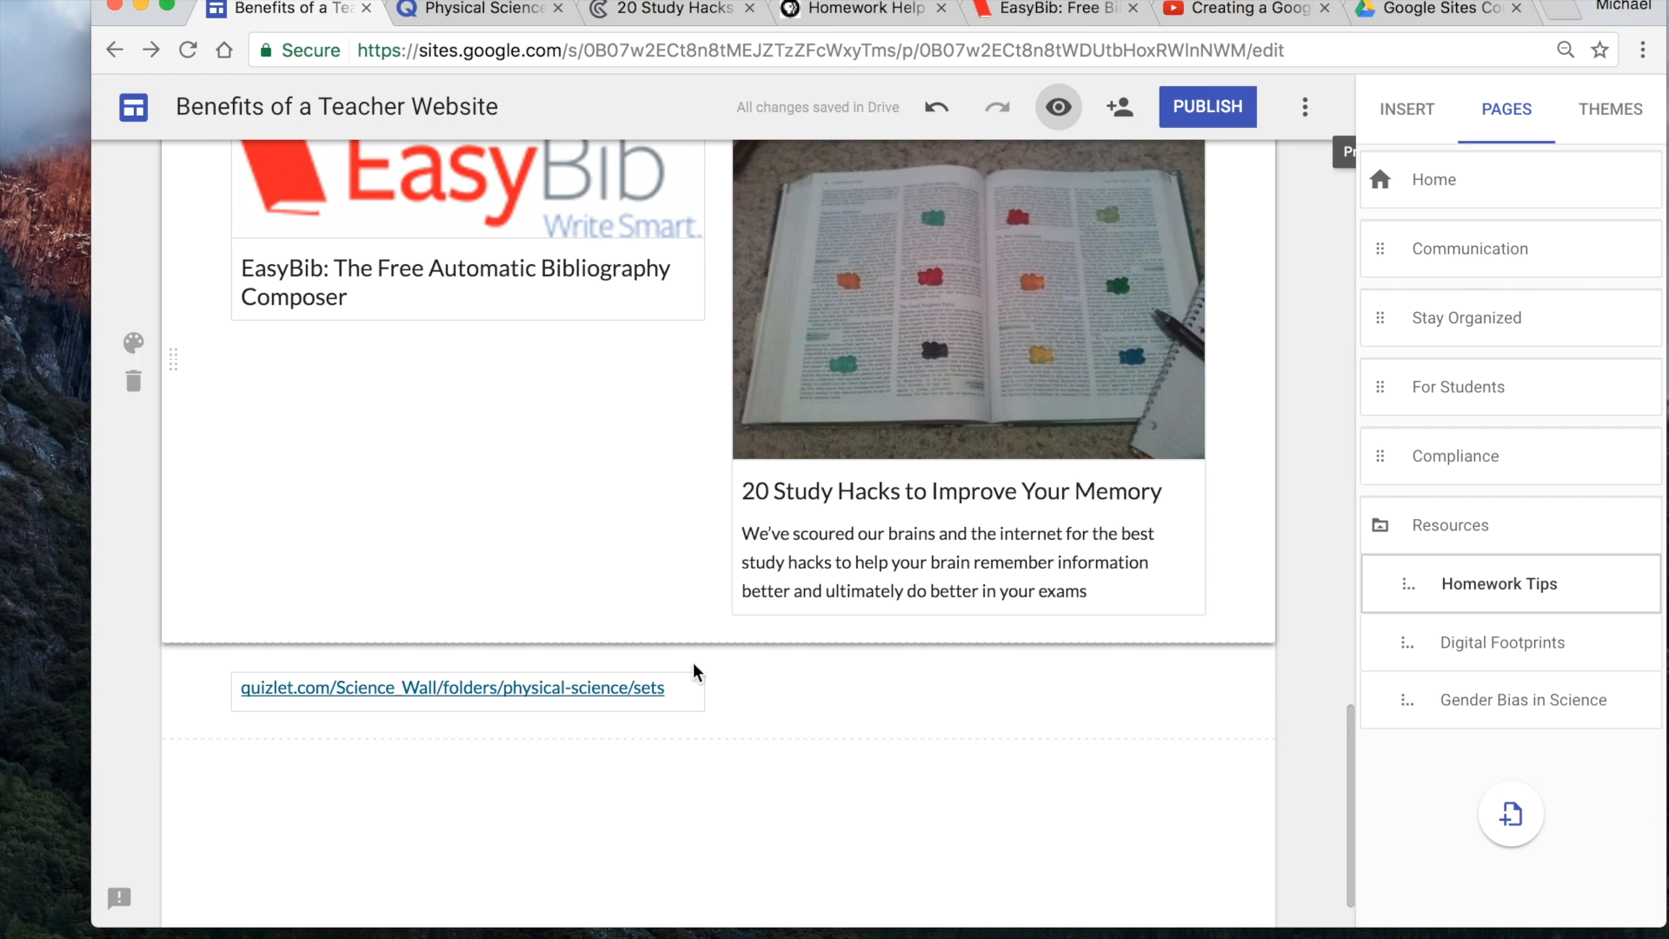
click(133, 710)
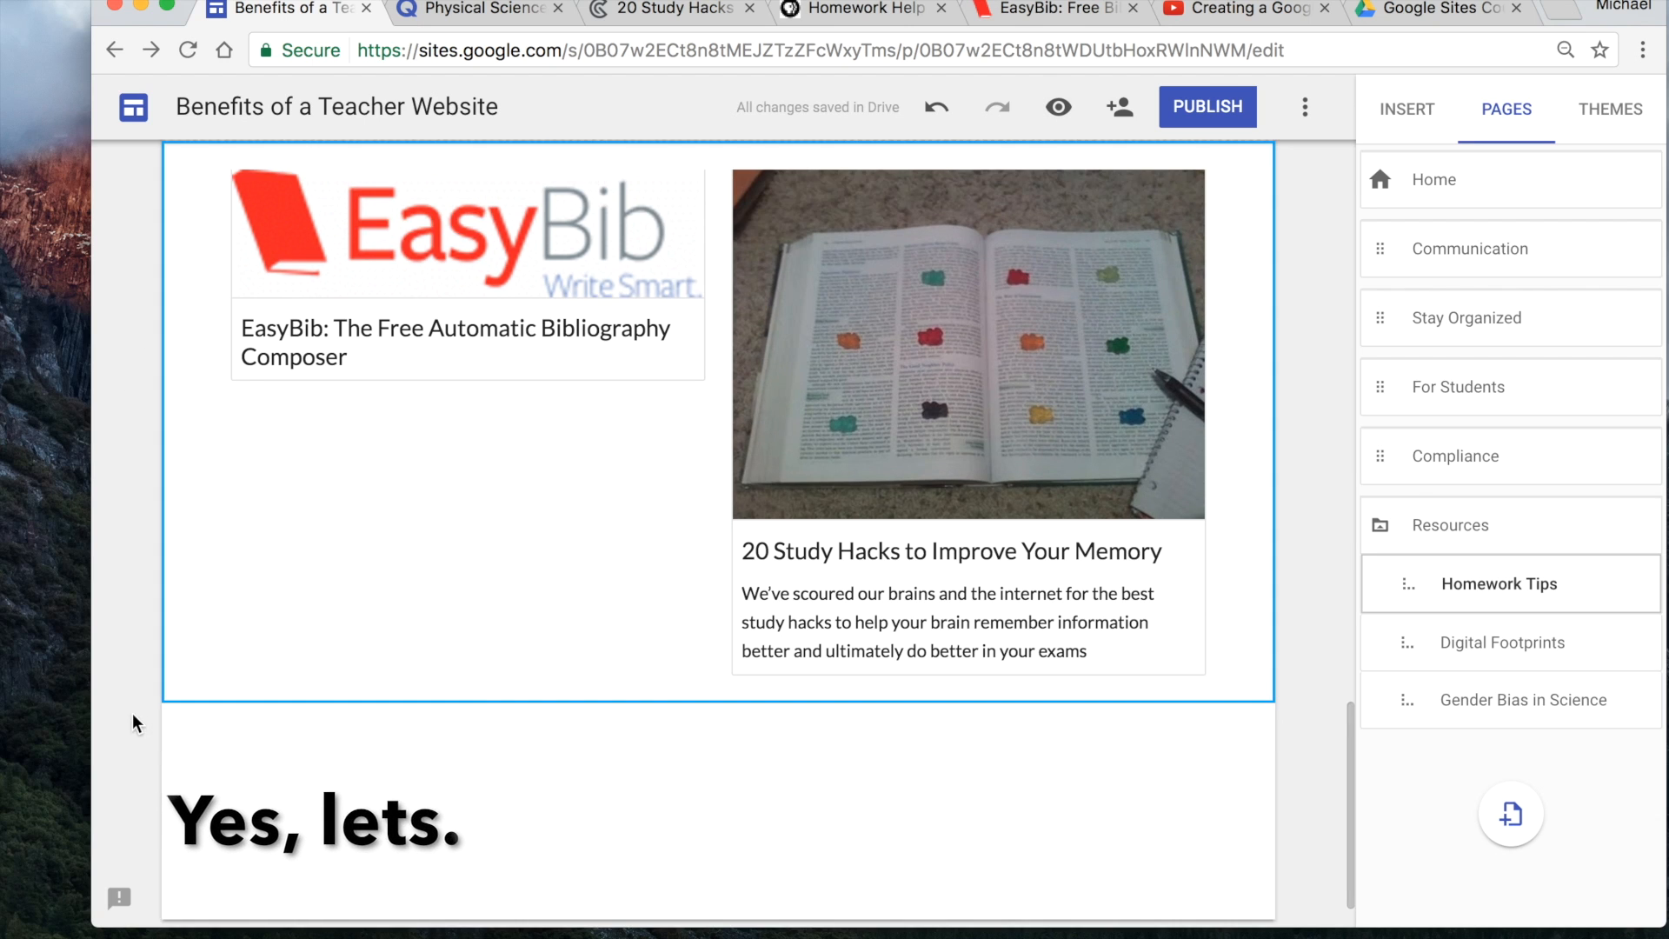
- Add the line "Quizlet" beneath the "Other Resources" heading and remove its bold formatting
scroll(426, 498, up, 5)
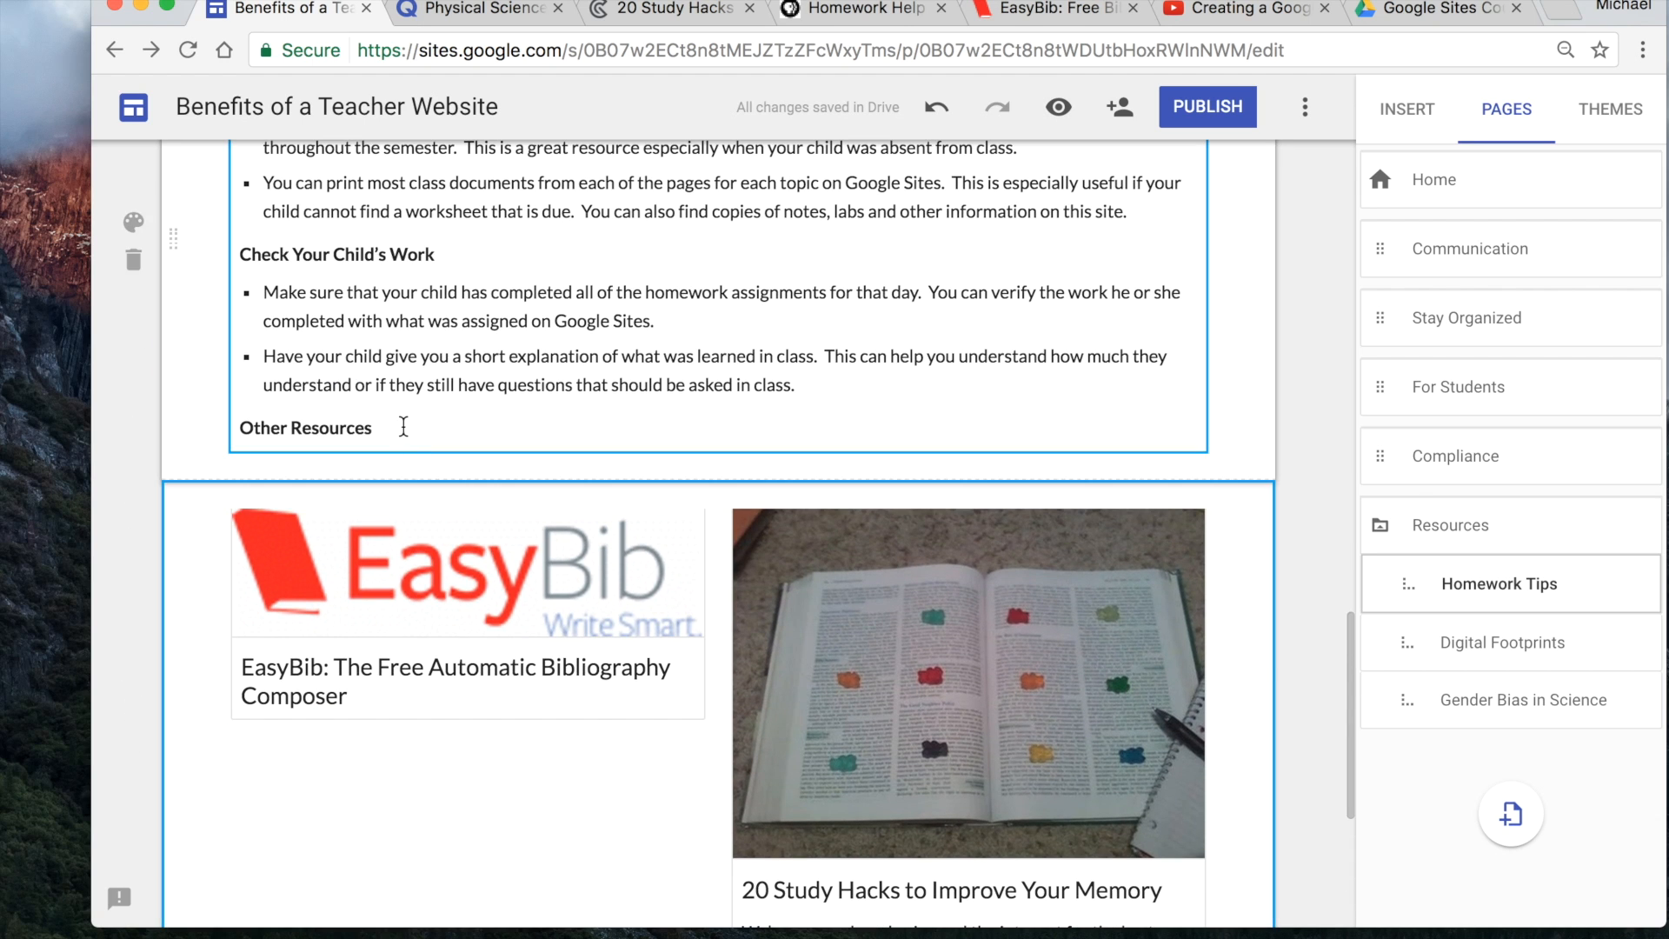
click(403, 427)
key(Return)
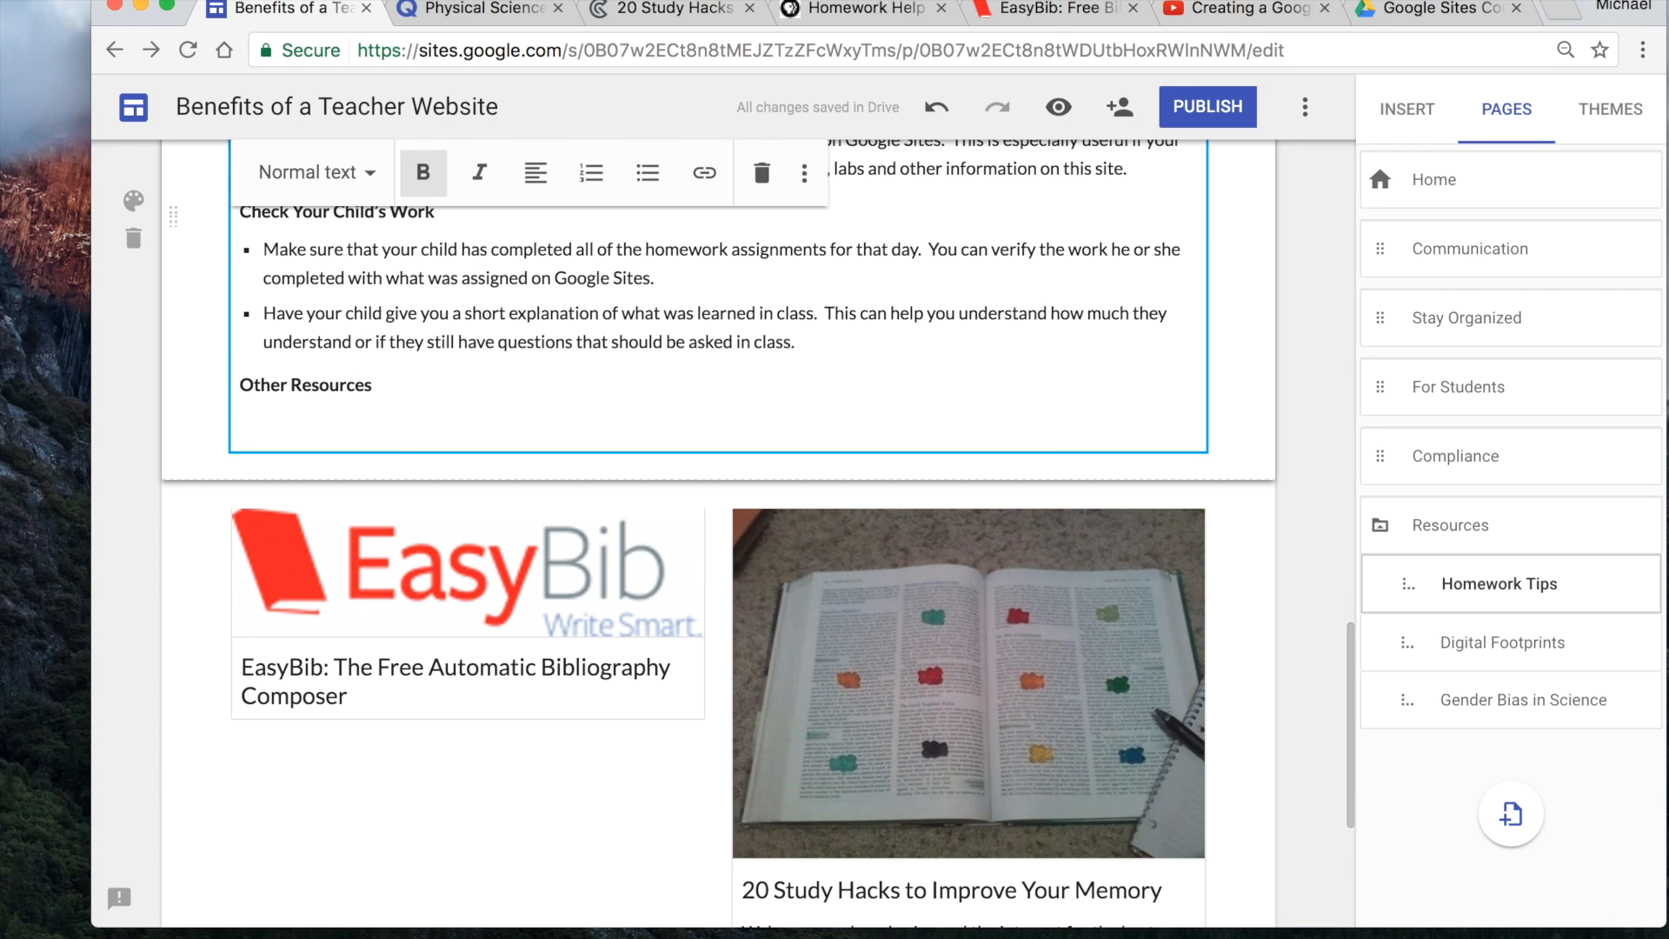
text(Quizlet)
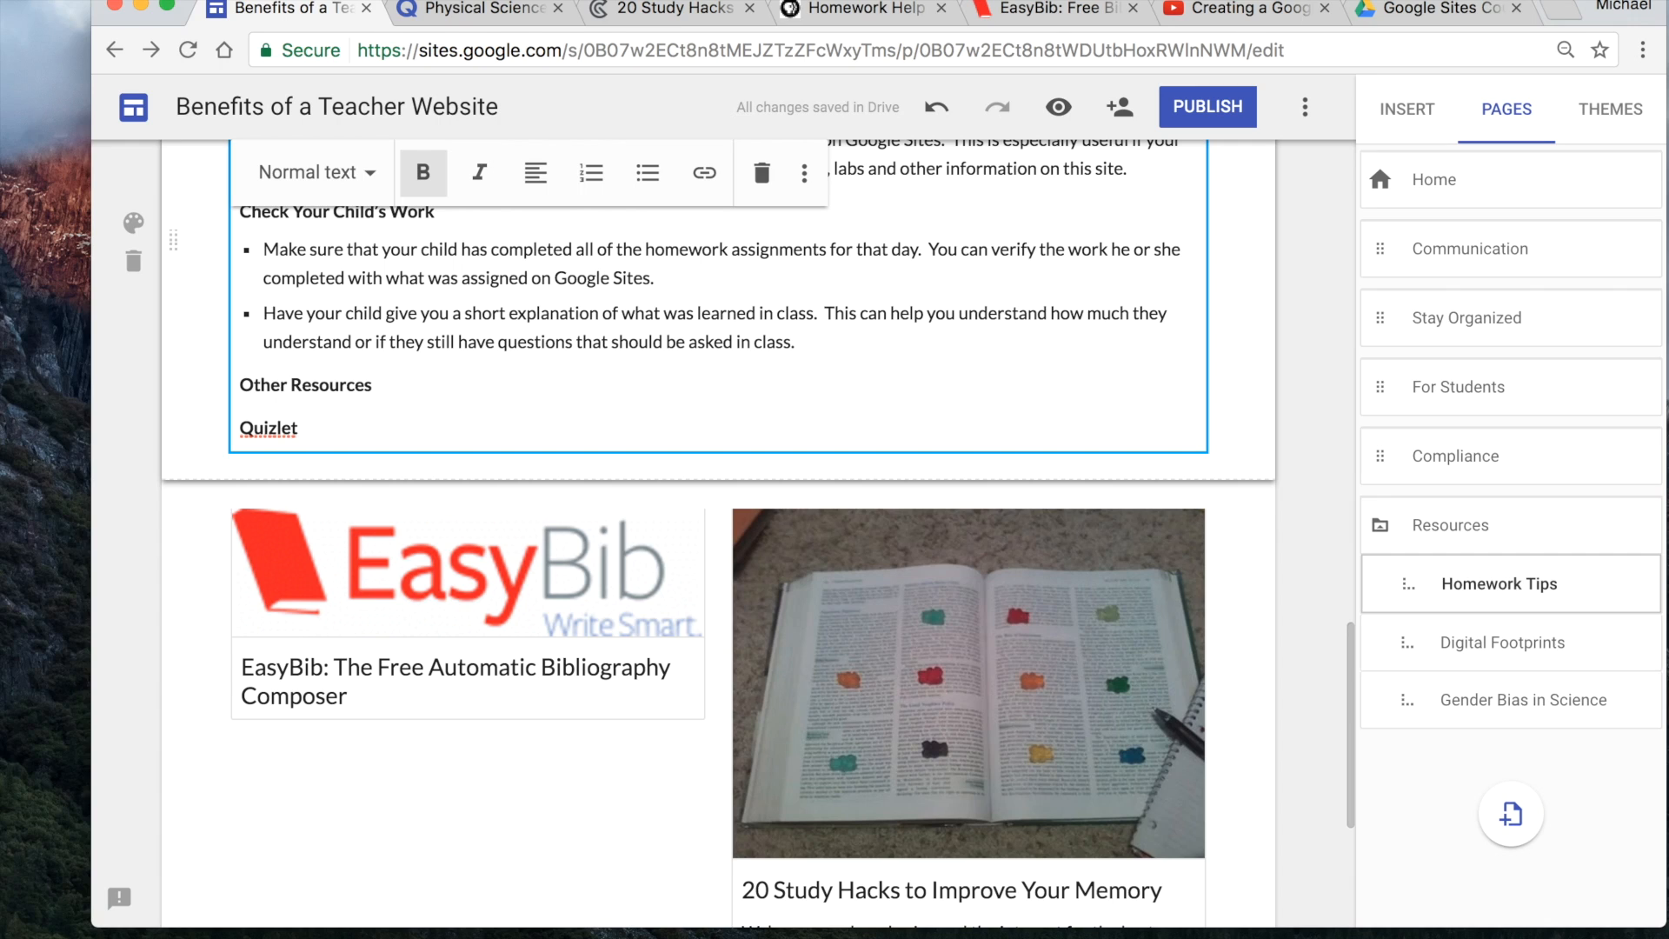
drag(317, 427, 233, 431)
click(423, 174)
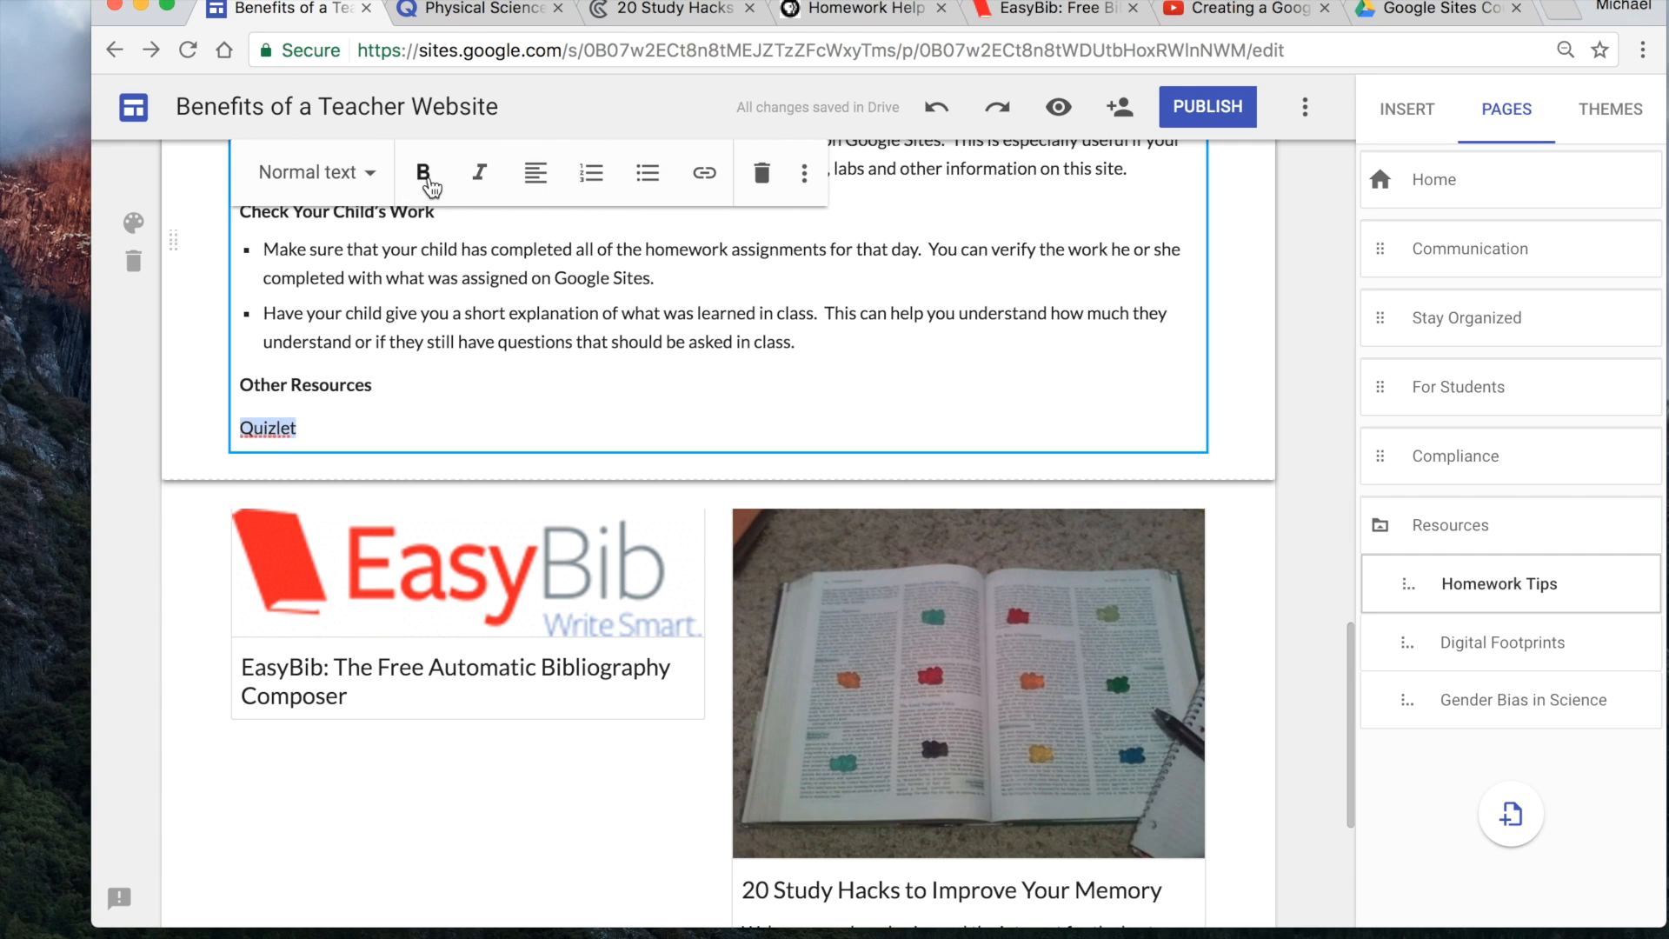
- Link the word "Quizlet" under "Other Resources" to the copied Quizlet Physical Science folder address and indent the line
click(704, 178)
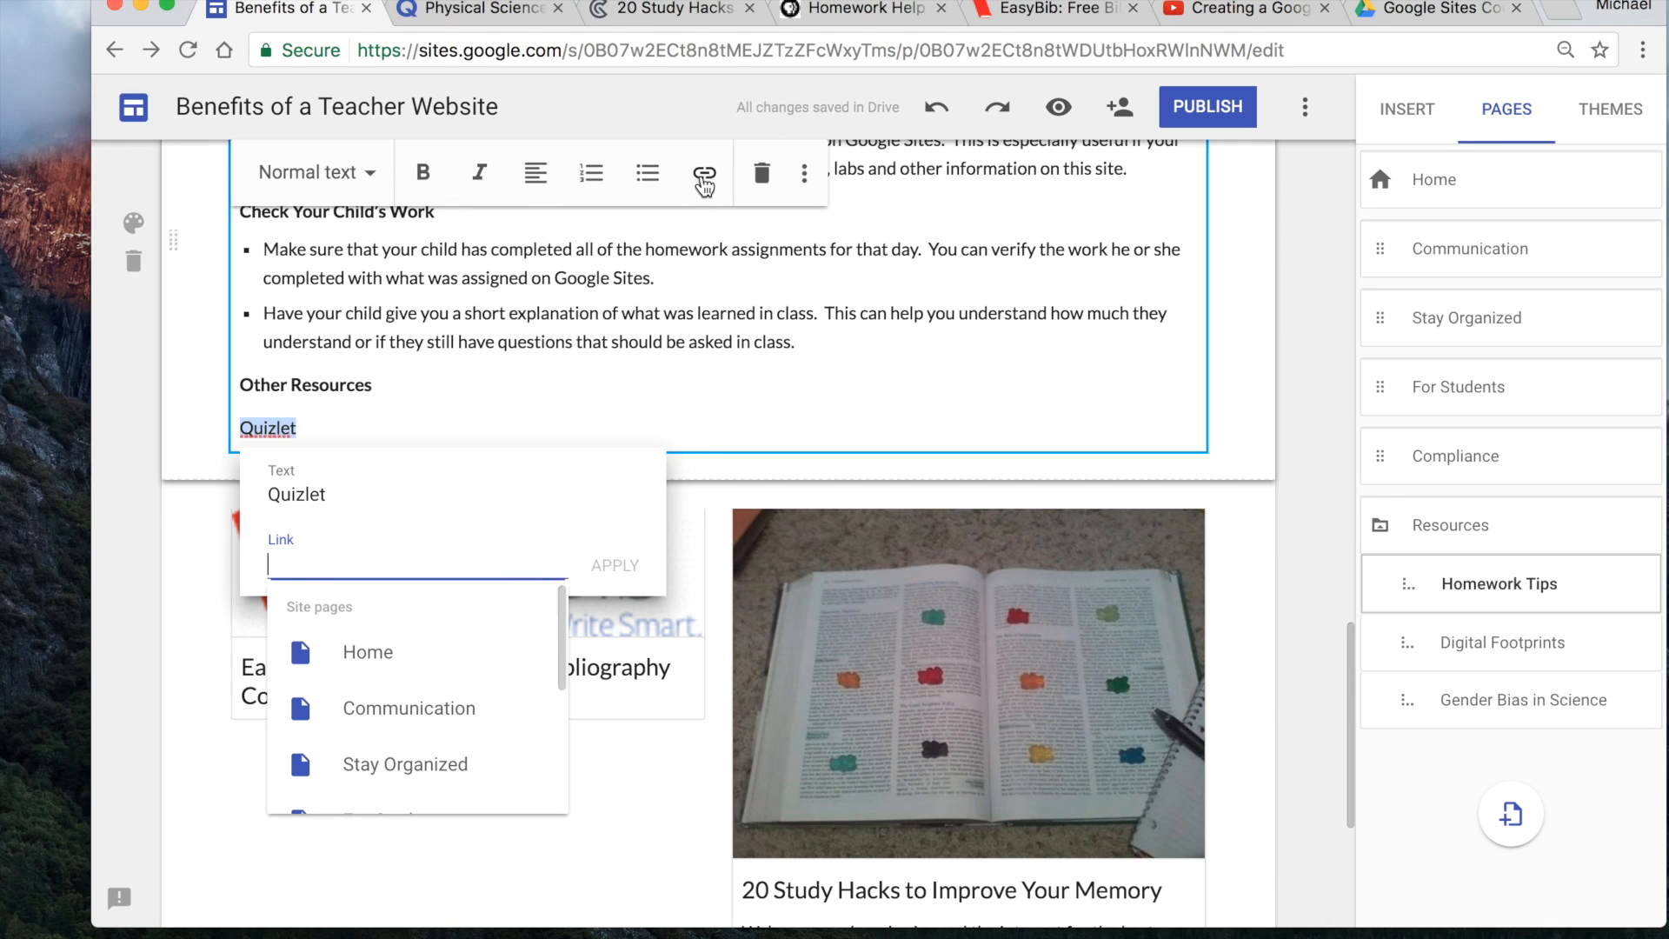
text(https://quizlet.com/ScienceWall/folders/physical-science/sets)
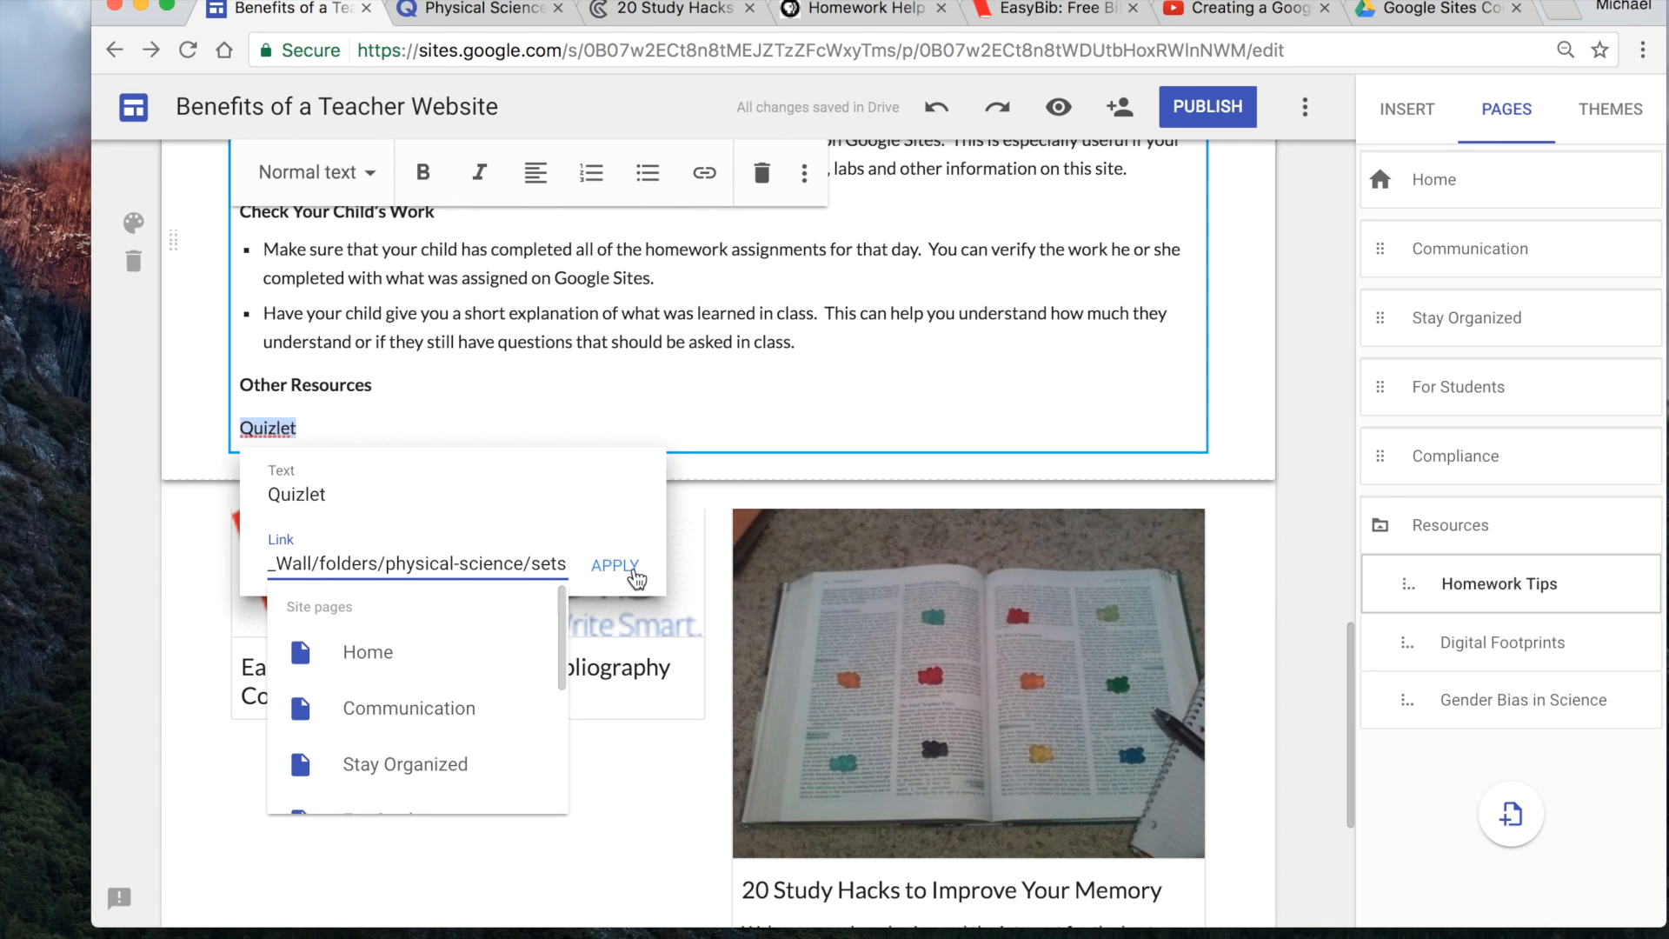
click(616, 566)
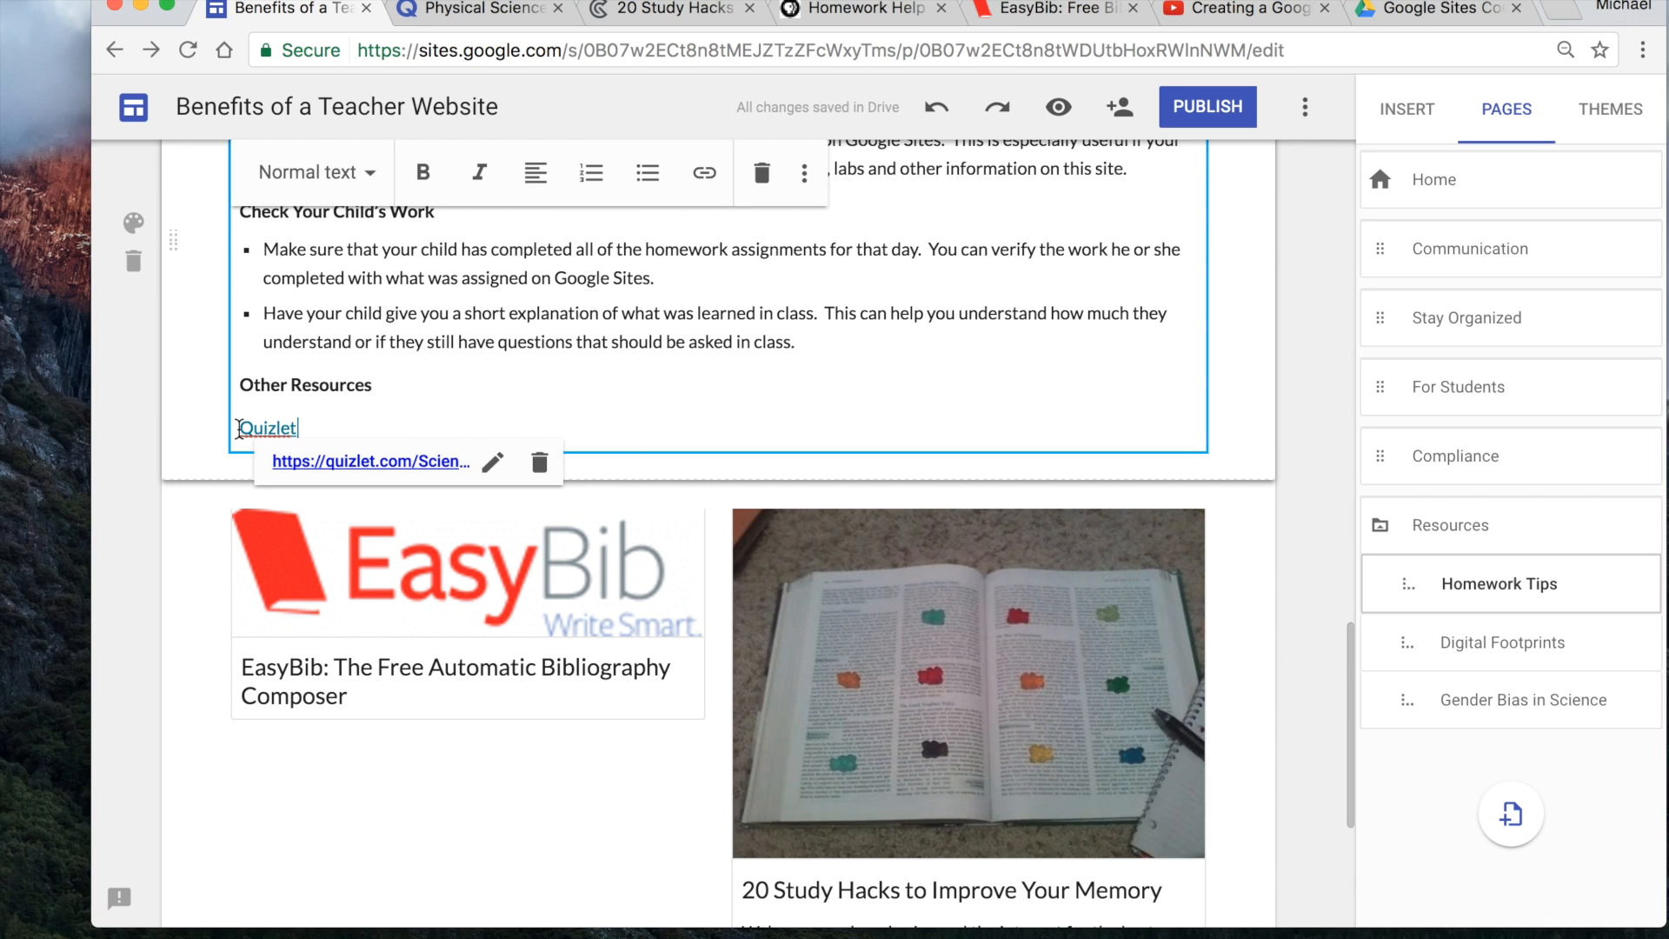
click(228, 432)
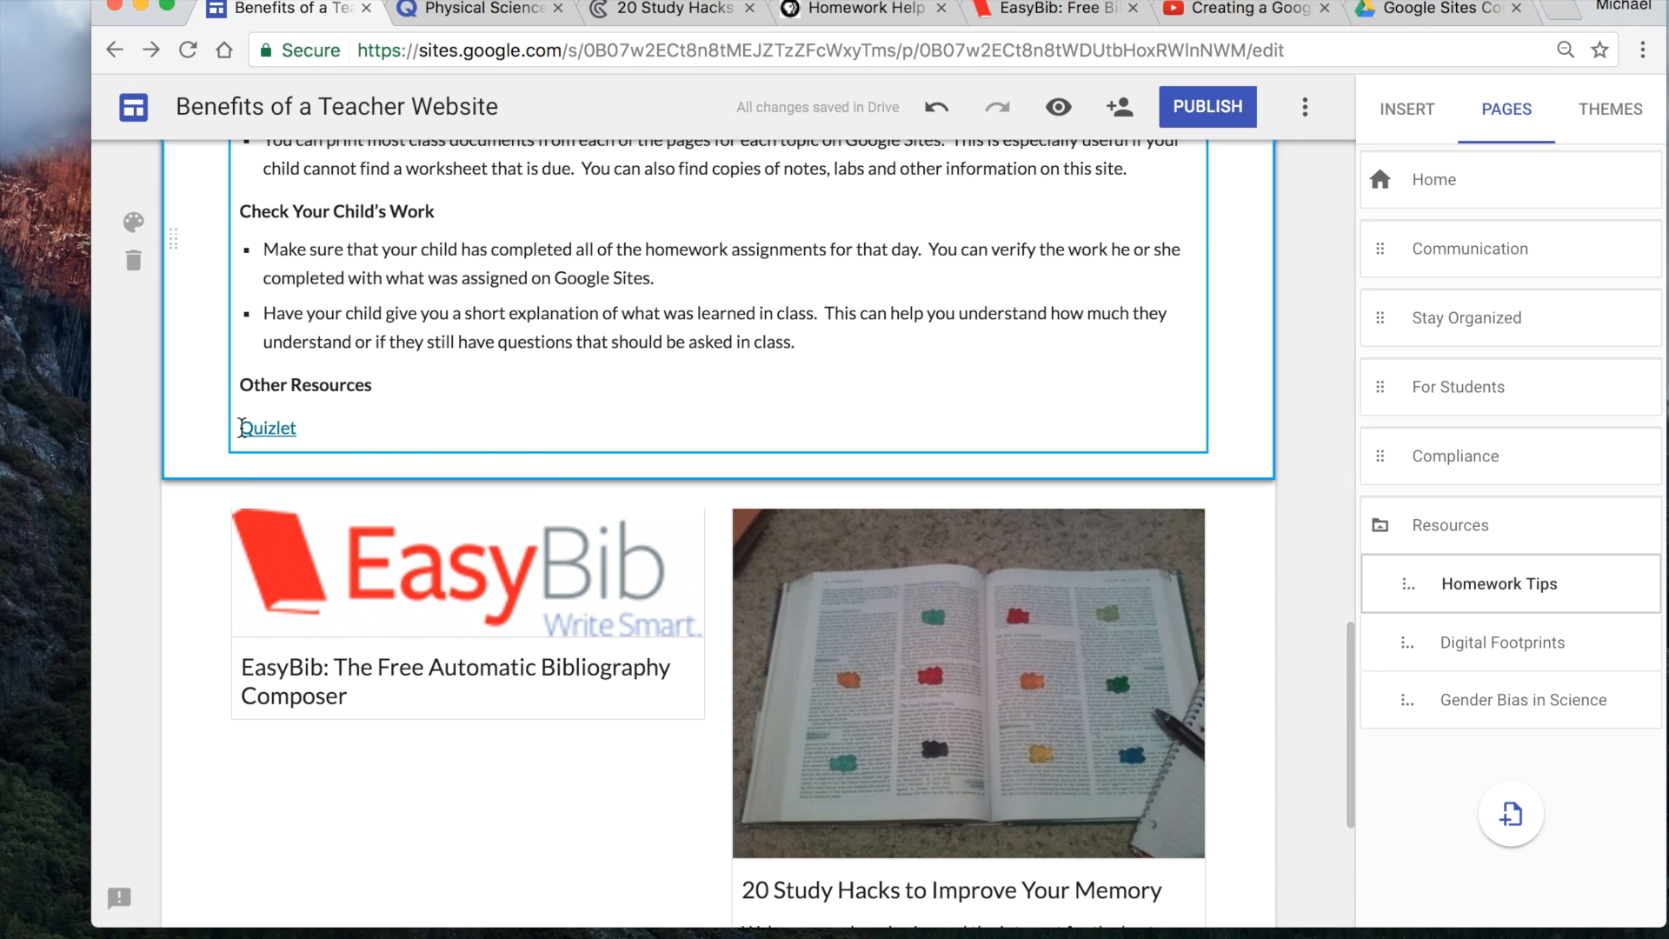
key(super+z)
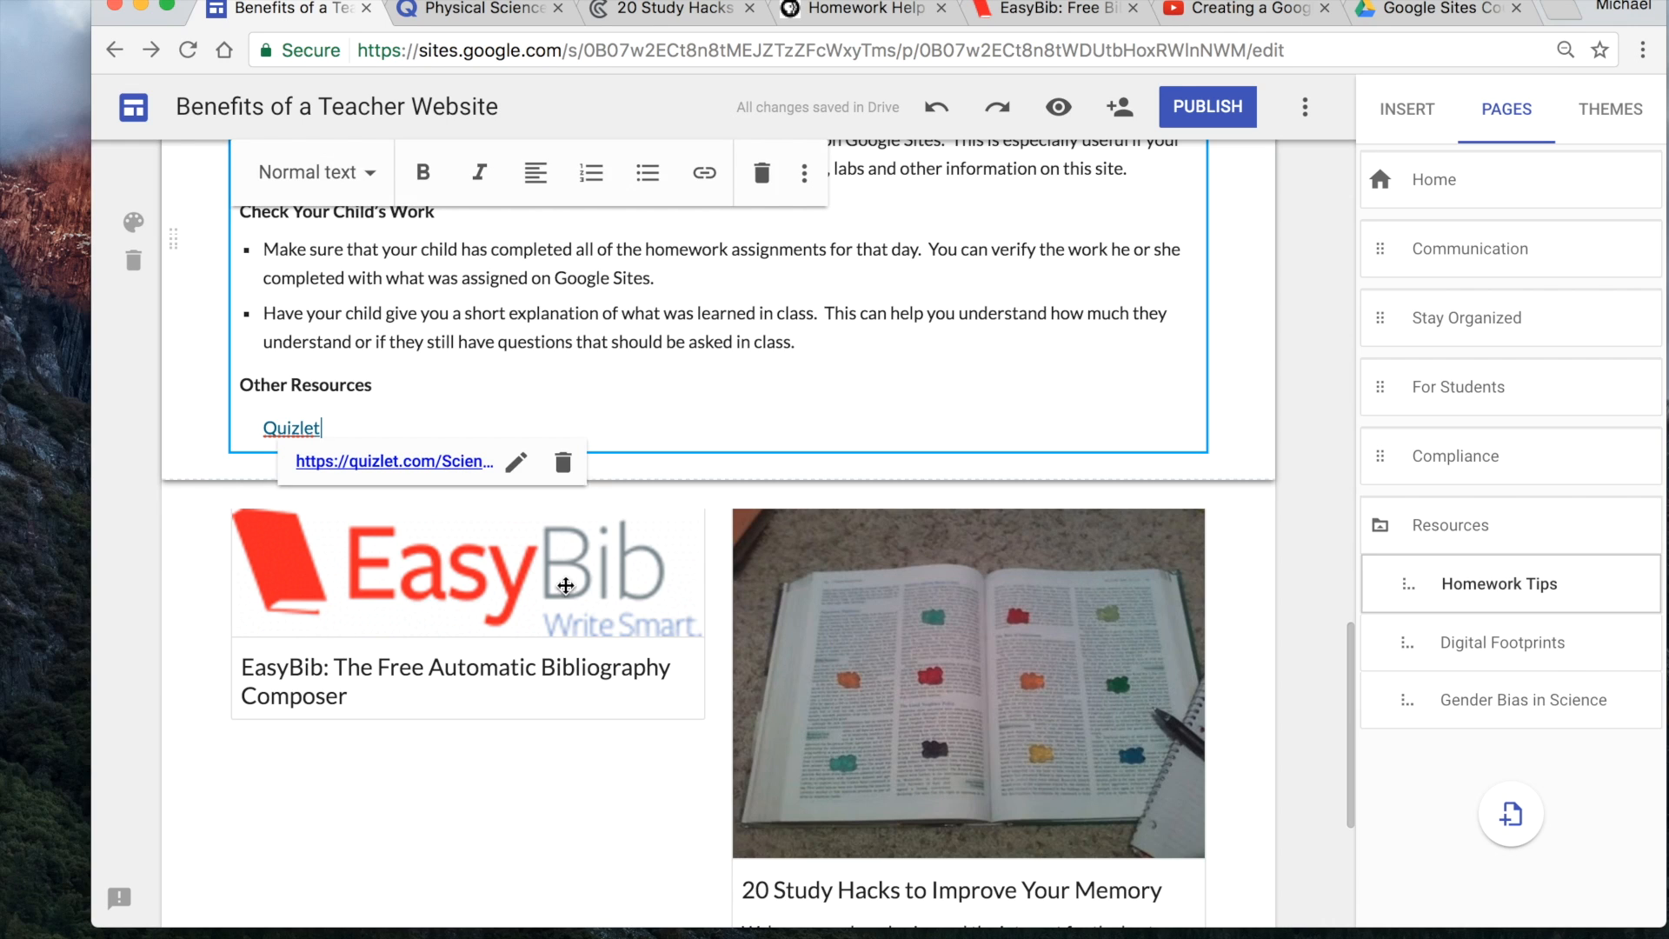
click(462, 779)
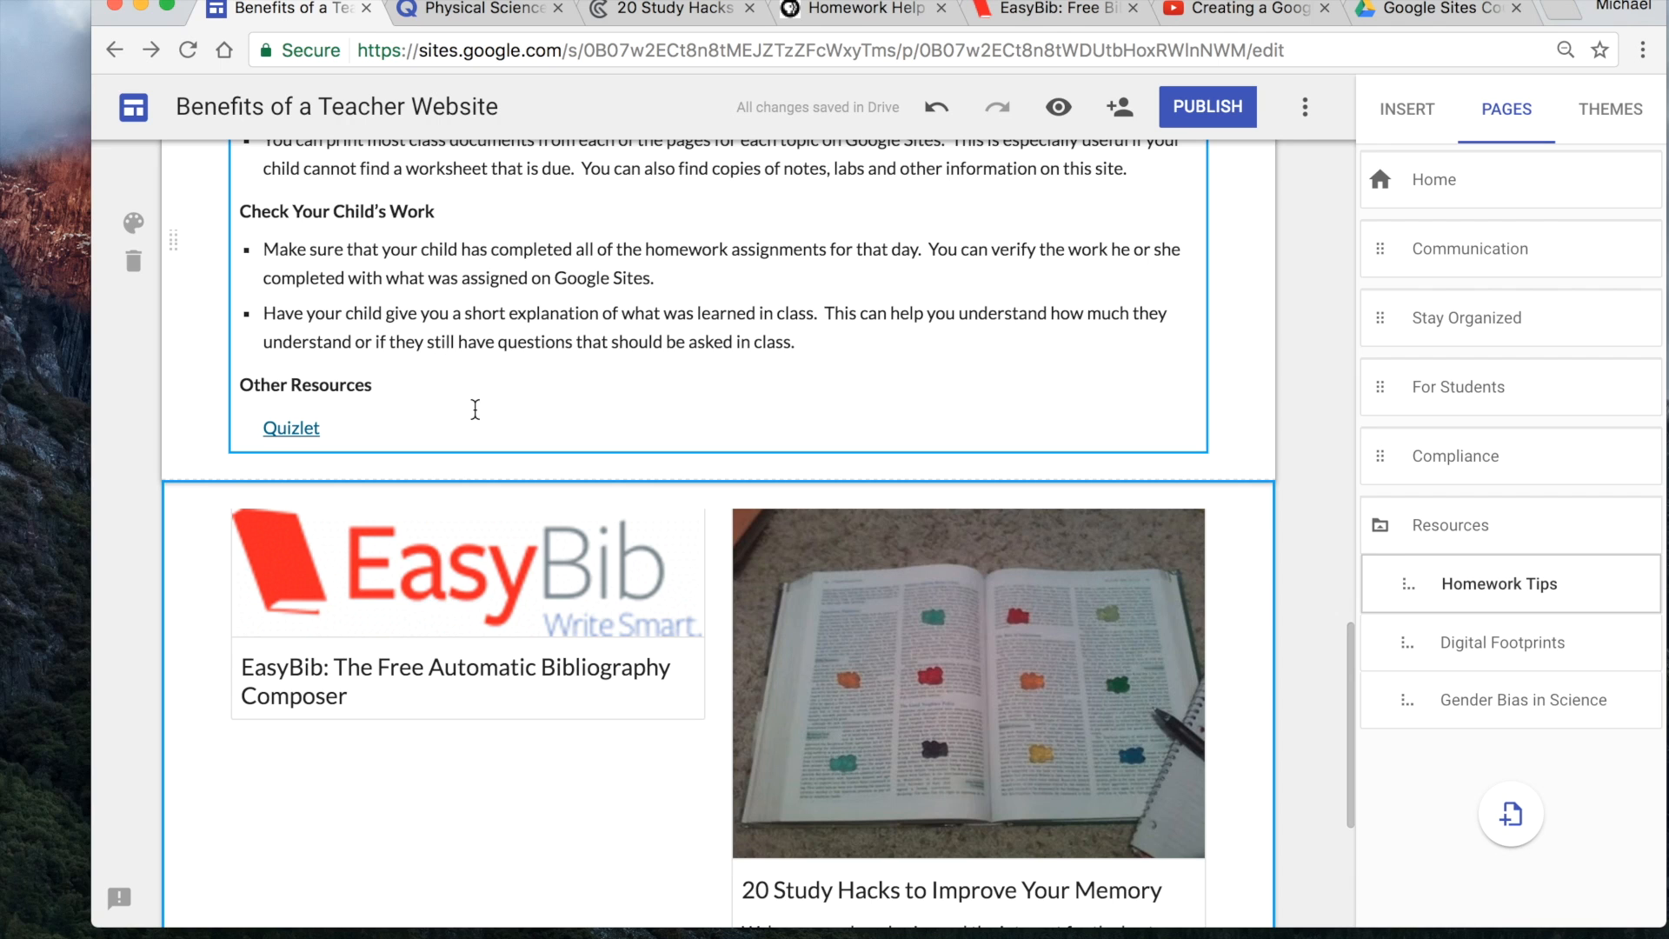
- Preview the Homework Tips page to check the Quizlet link and the two resource cards, and return to editing
click(1059, 111)
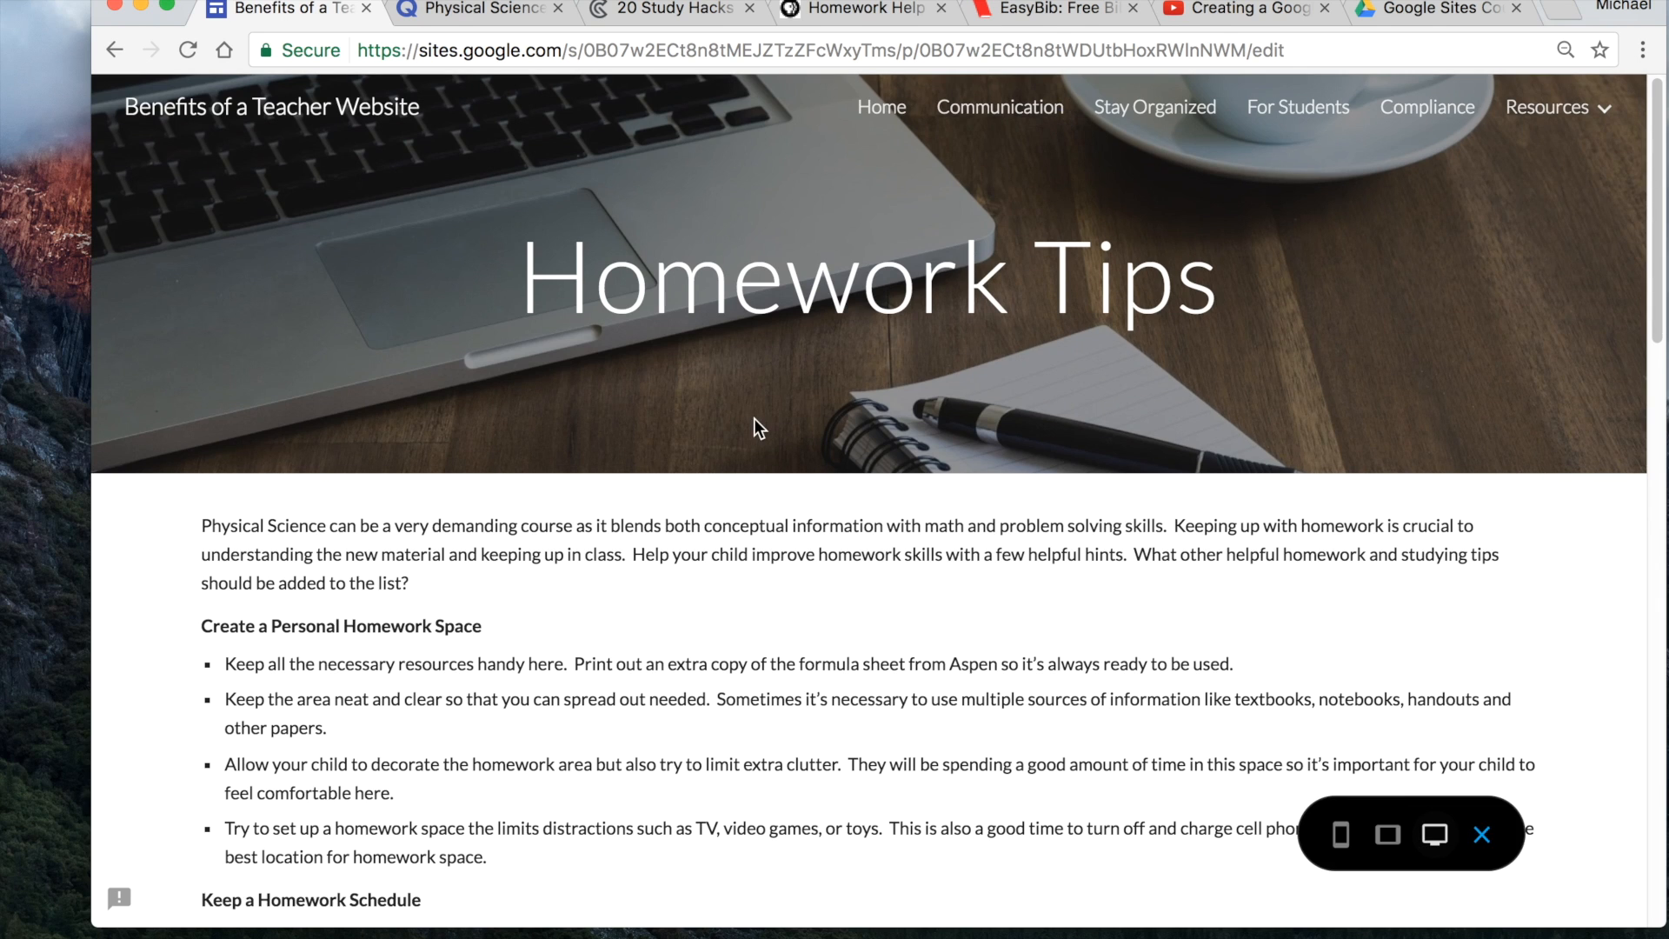
scroll(753, 421, down, 20)
scroll(754, 421, up, 4)
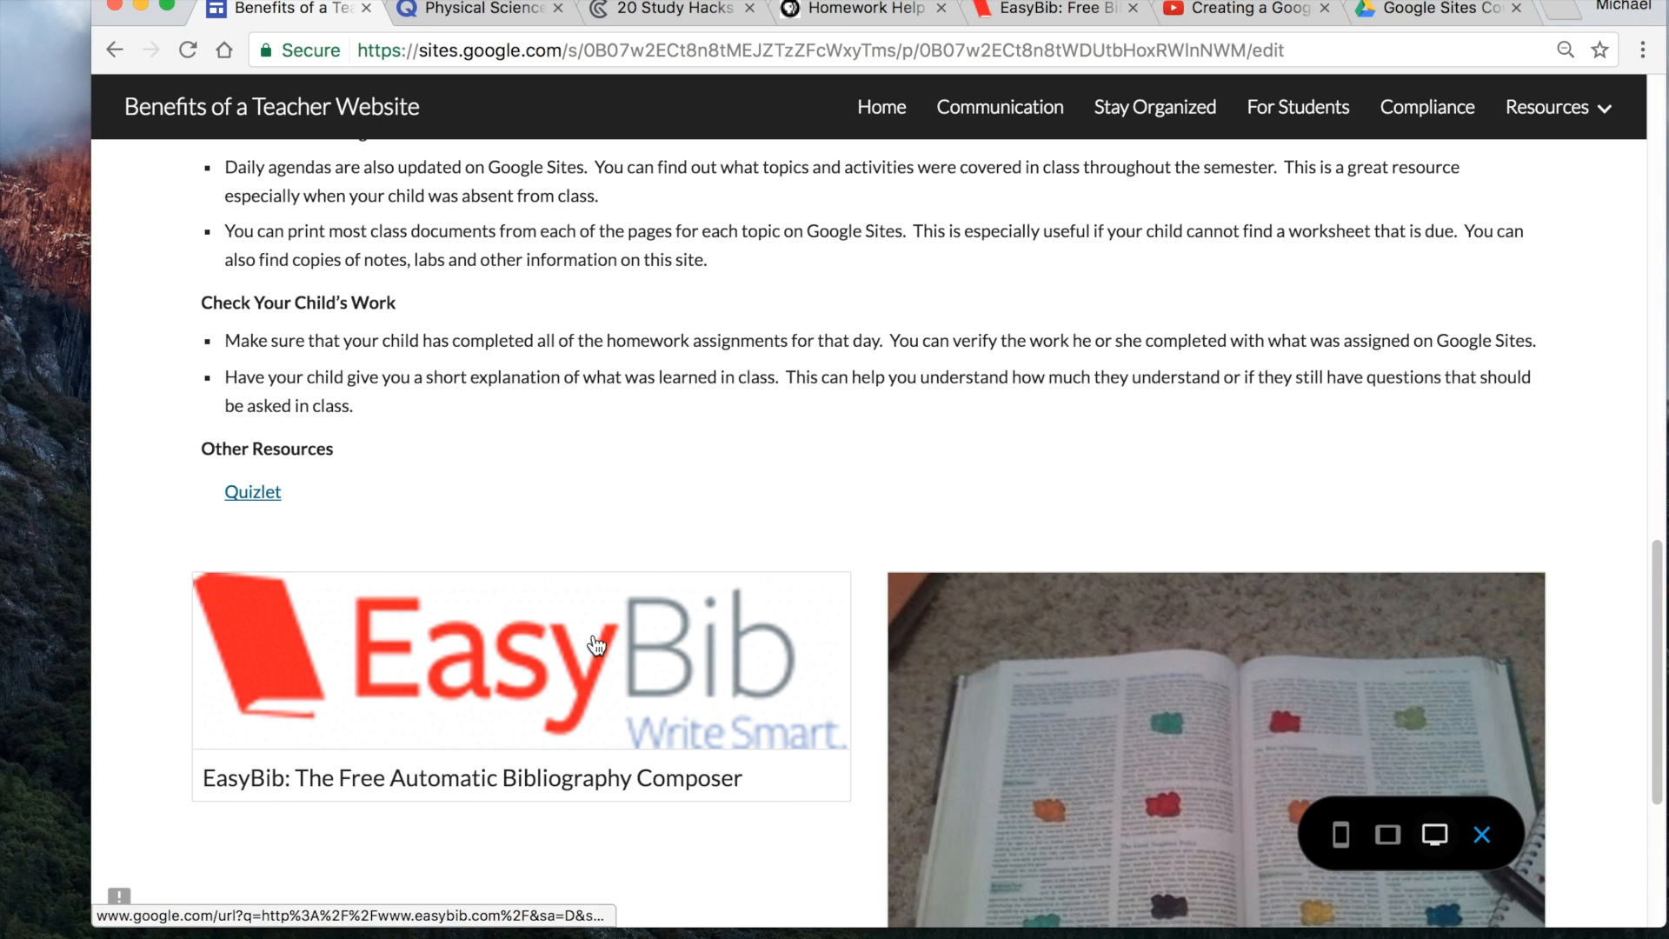
scroll(592, 641, down, 3)
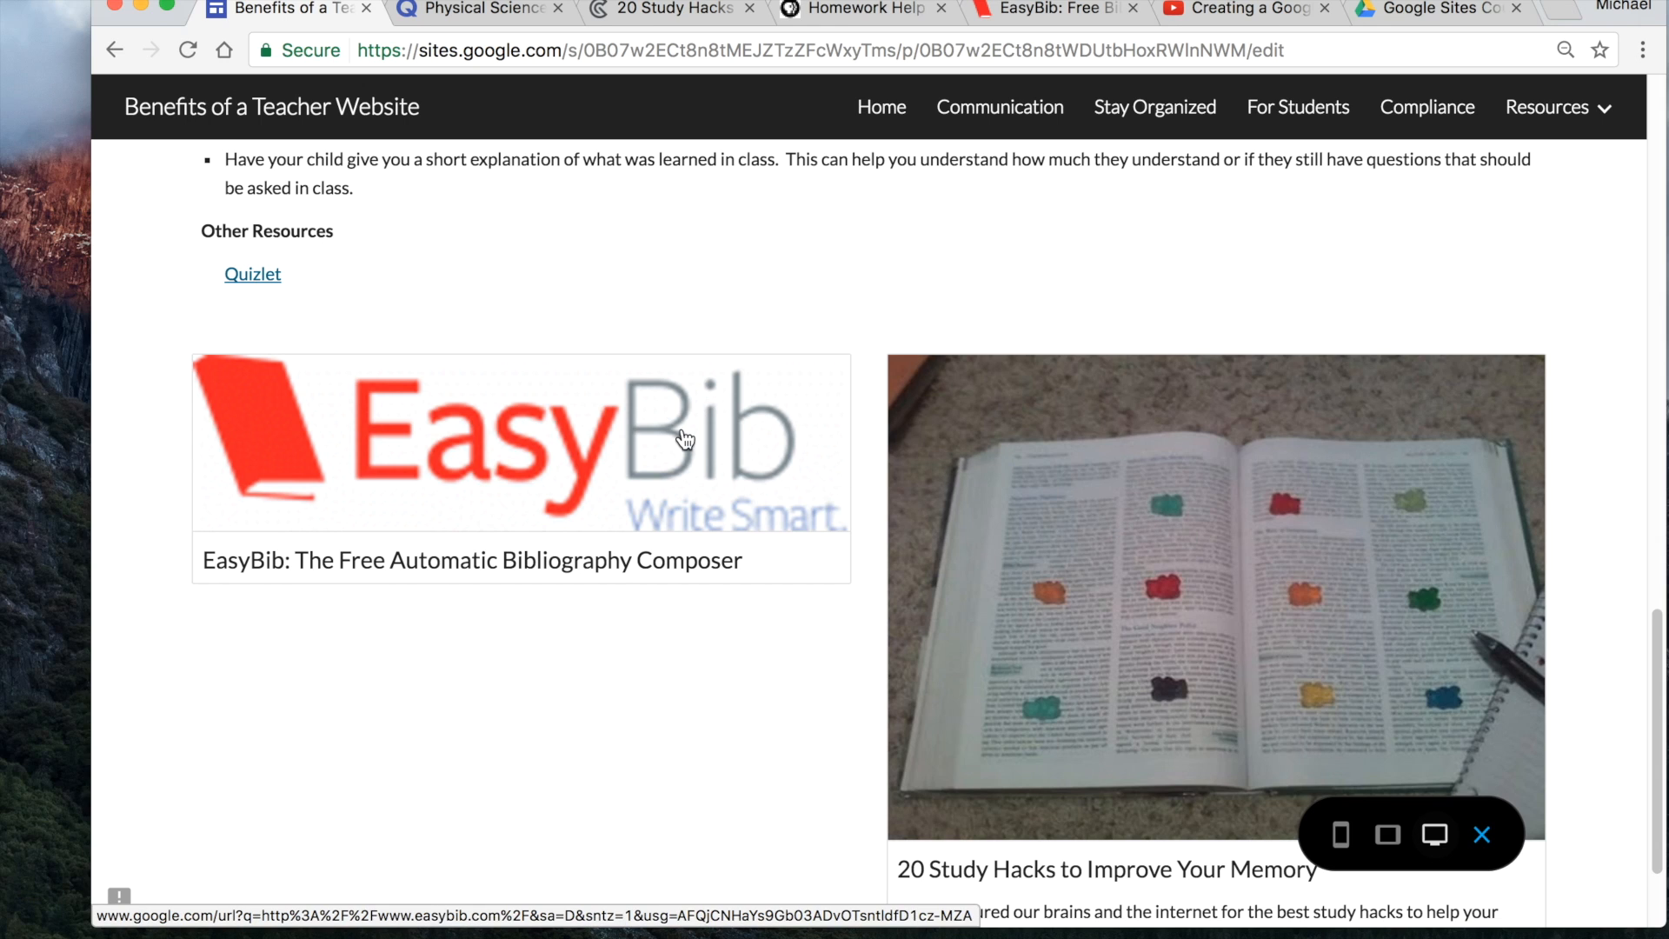
scroll(1108, 502, down, 3)
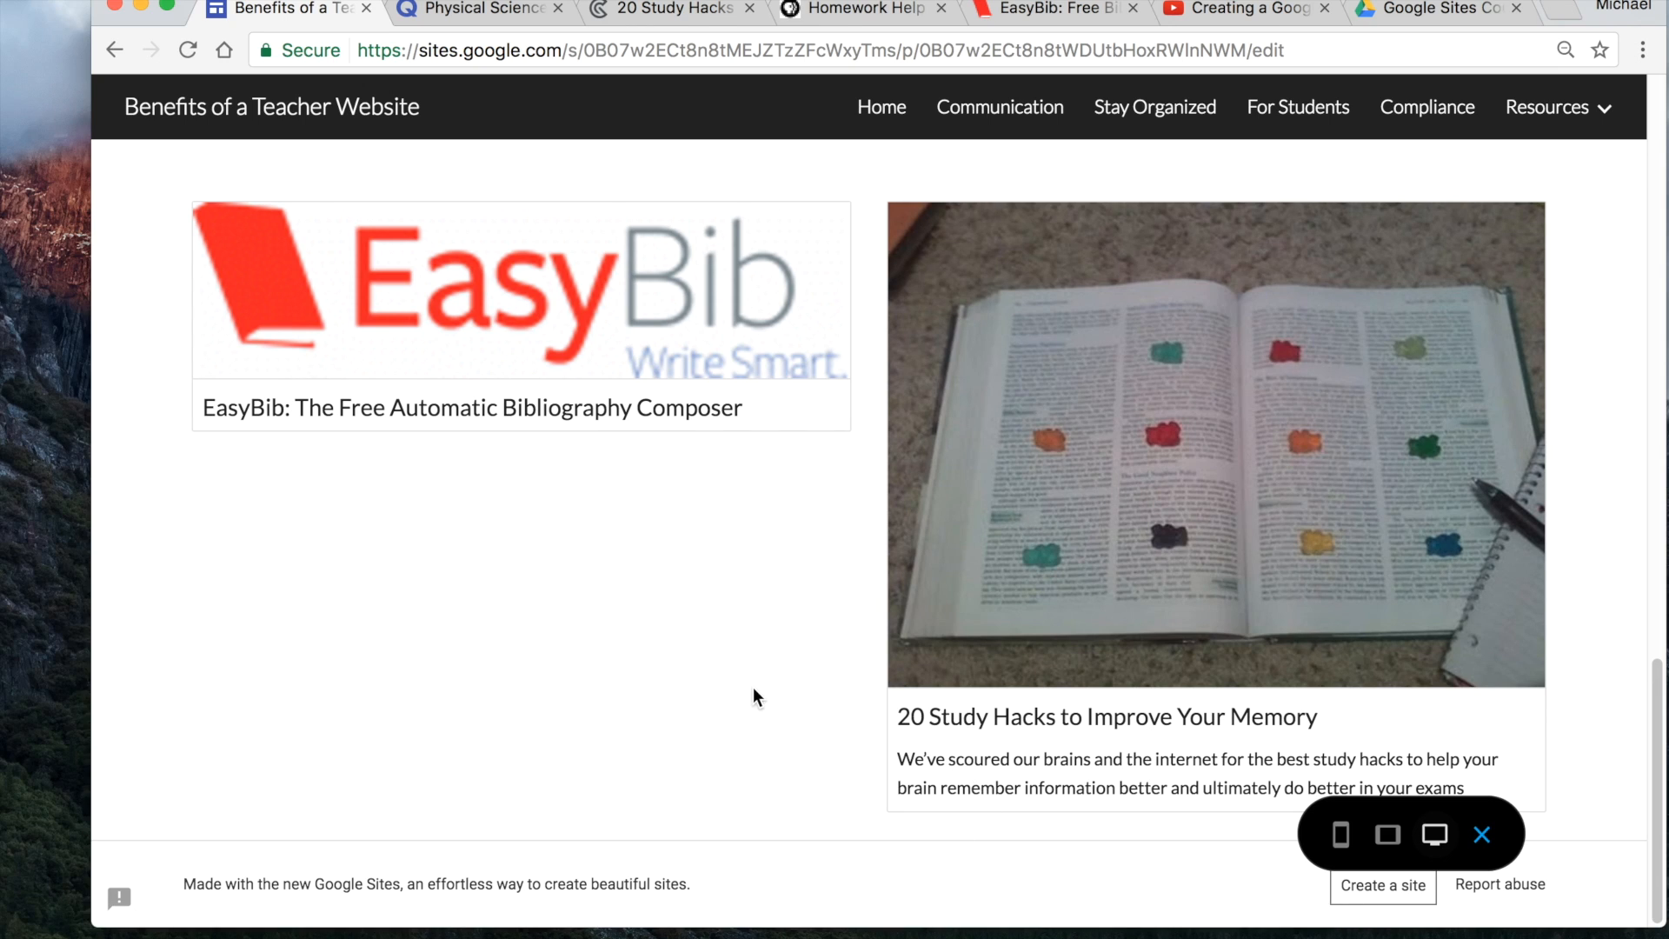
click(1482, 834)
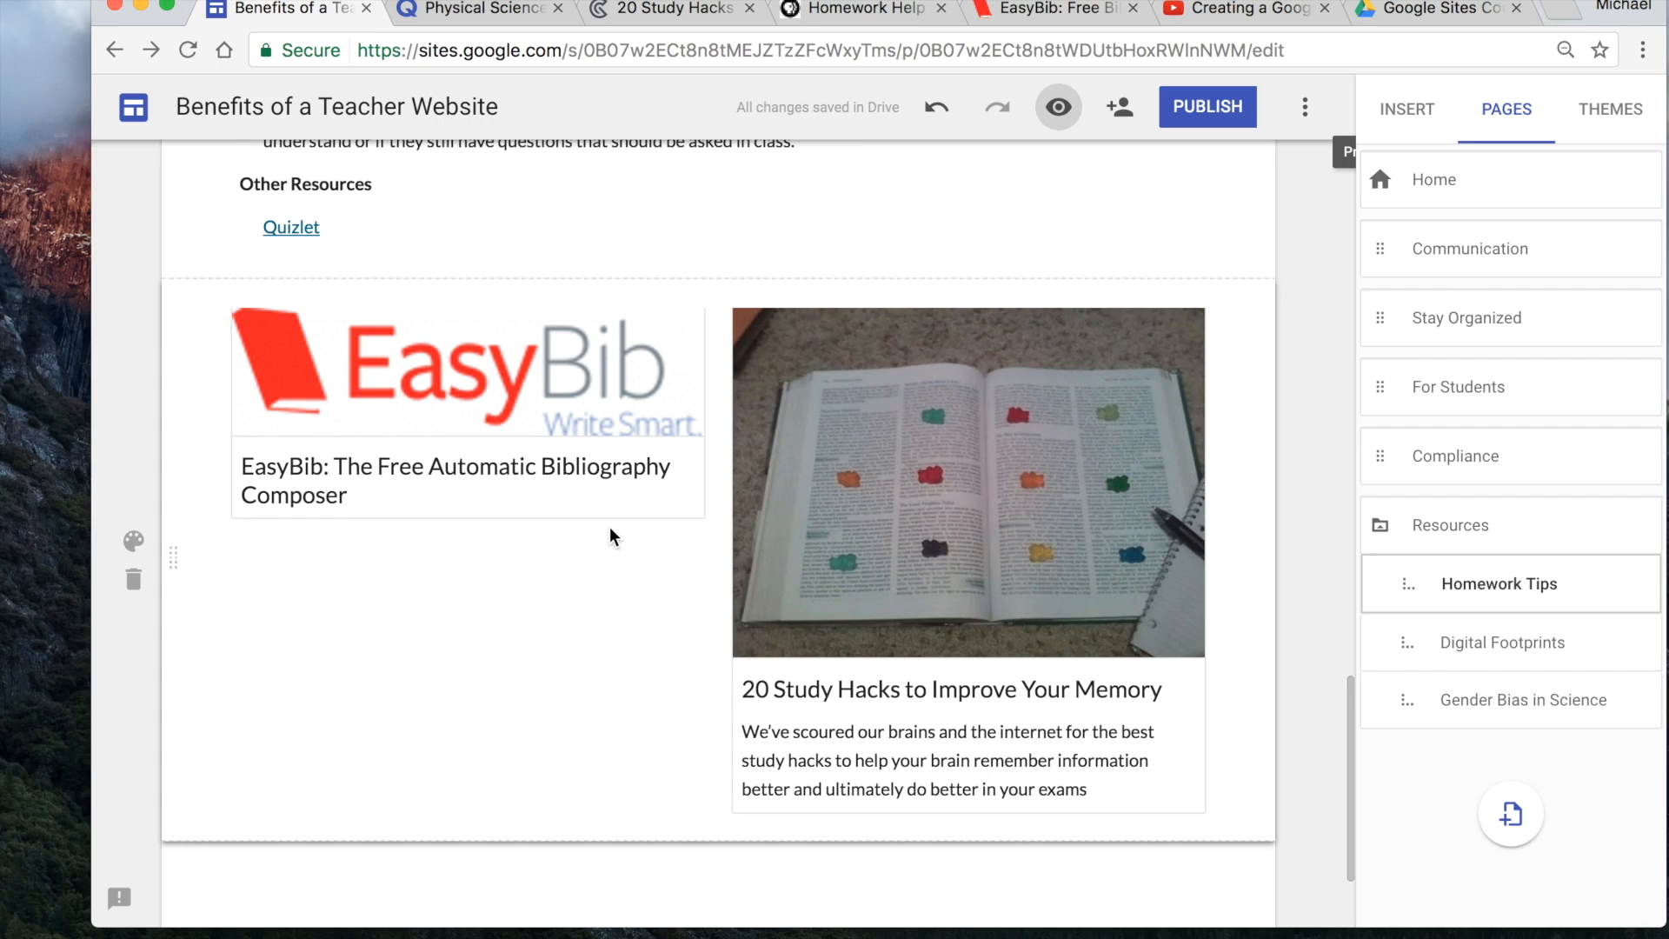
scroll(611, 537, up, 20)
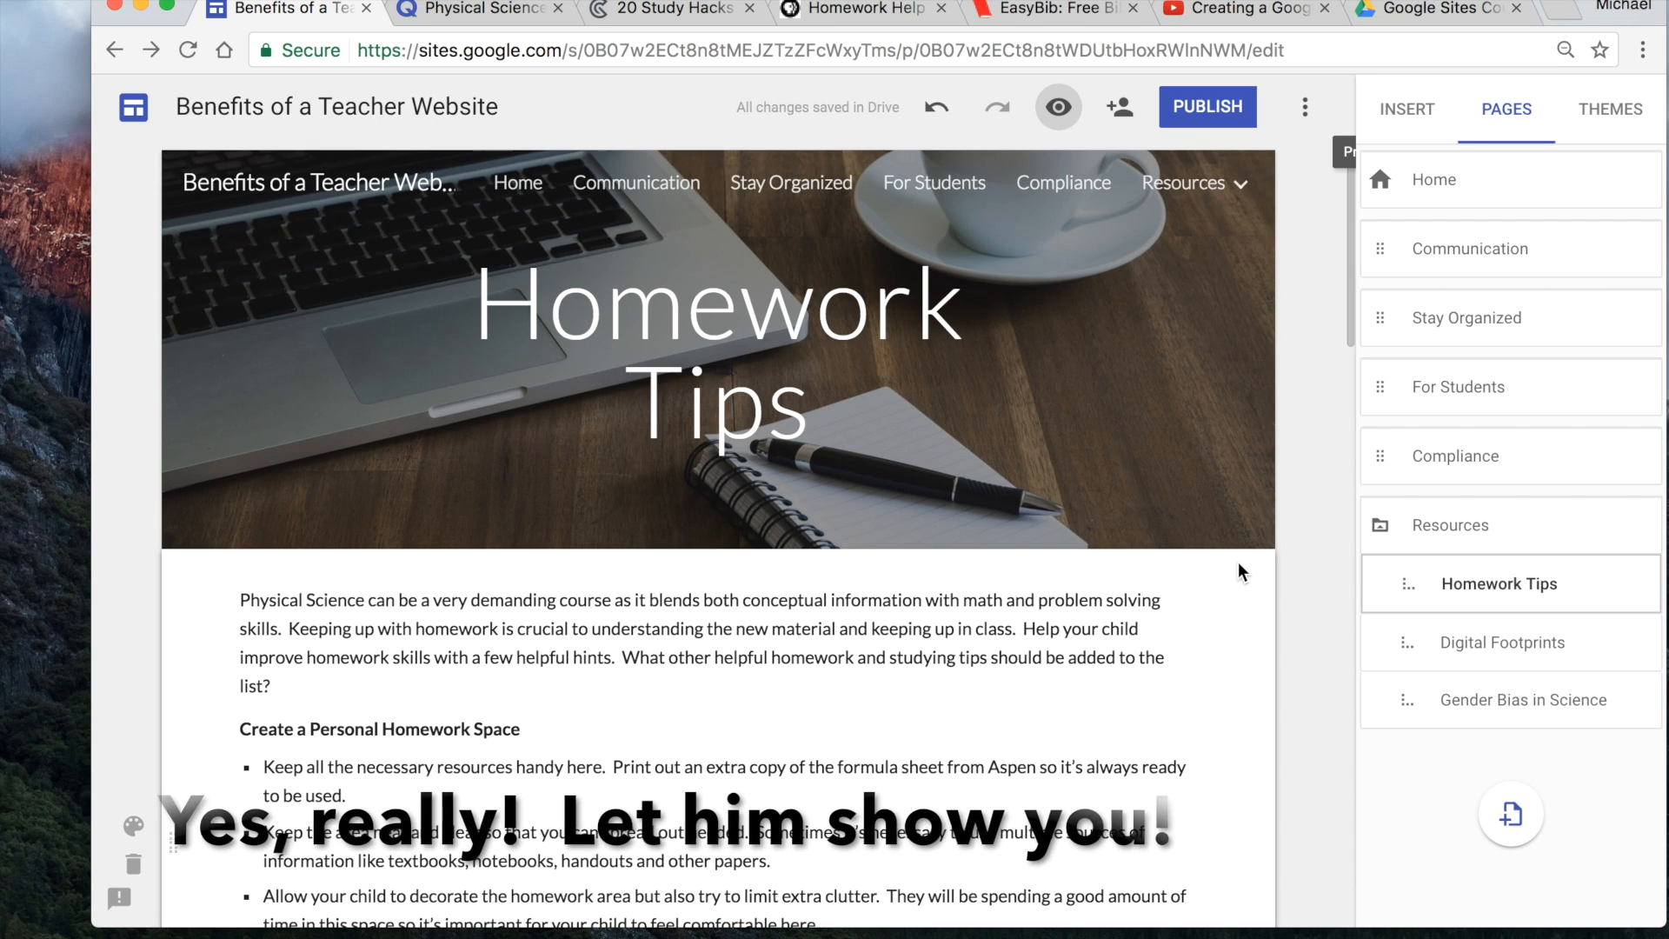
- Open the Resources page and add a text box below its header containing "Homework Tips"
click(1470, 536)
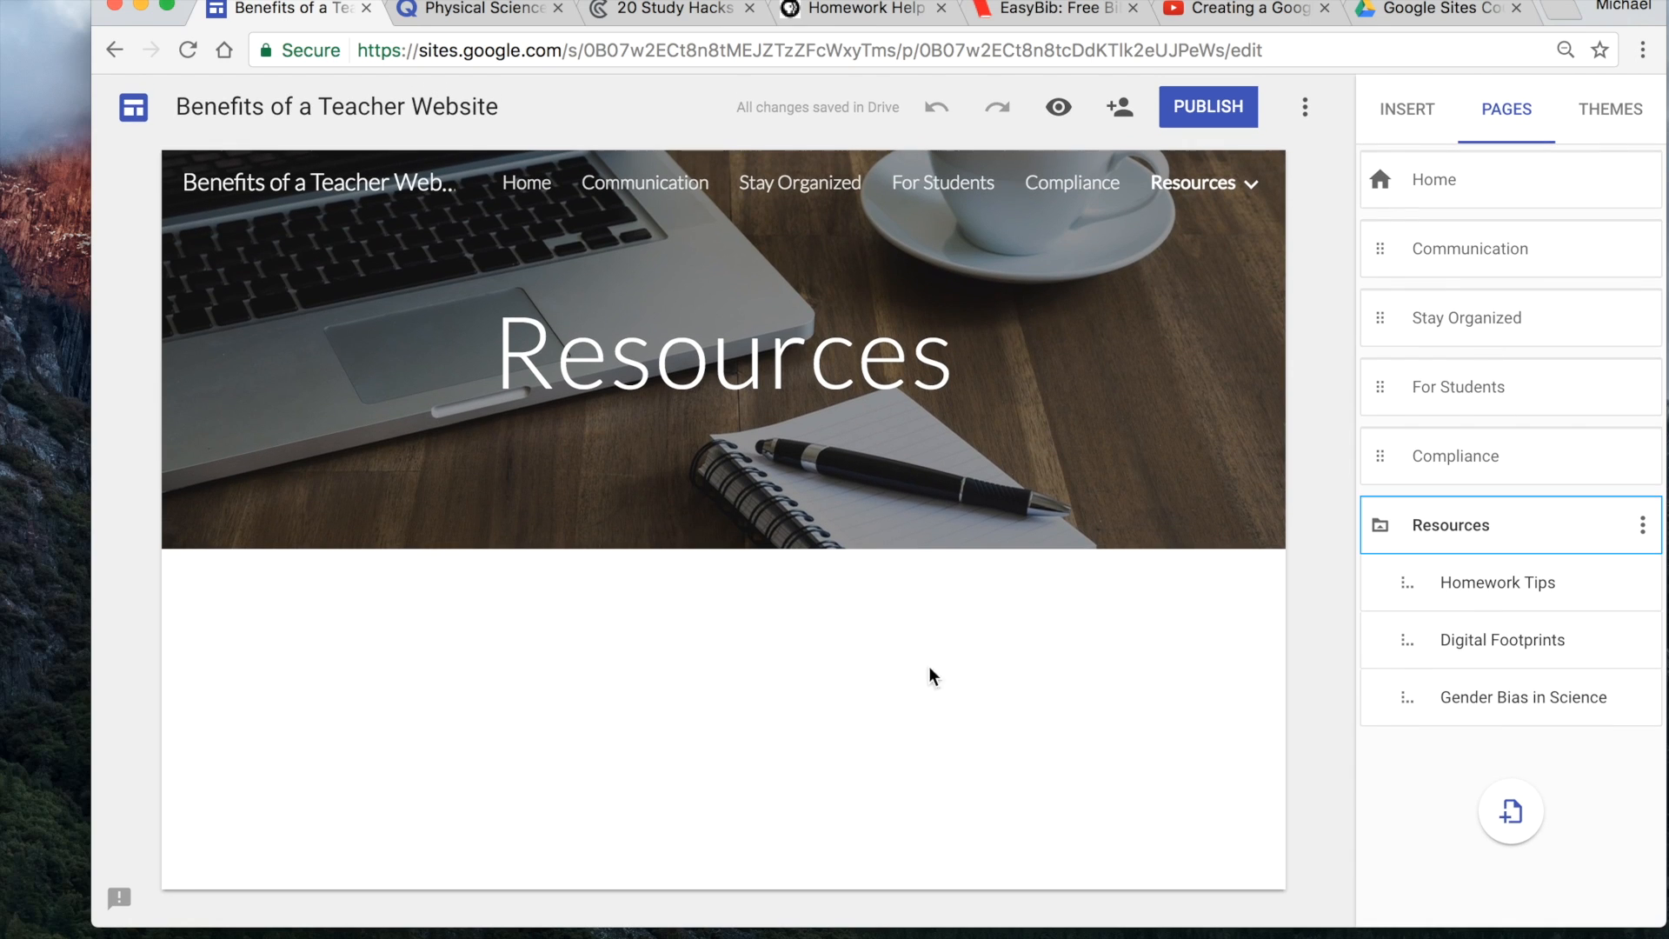
double_click(712, 642)
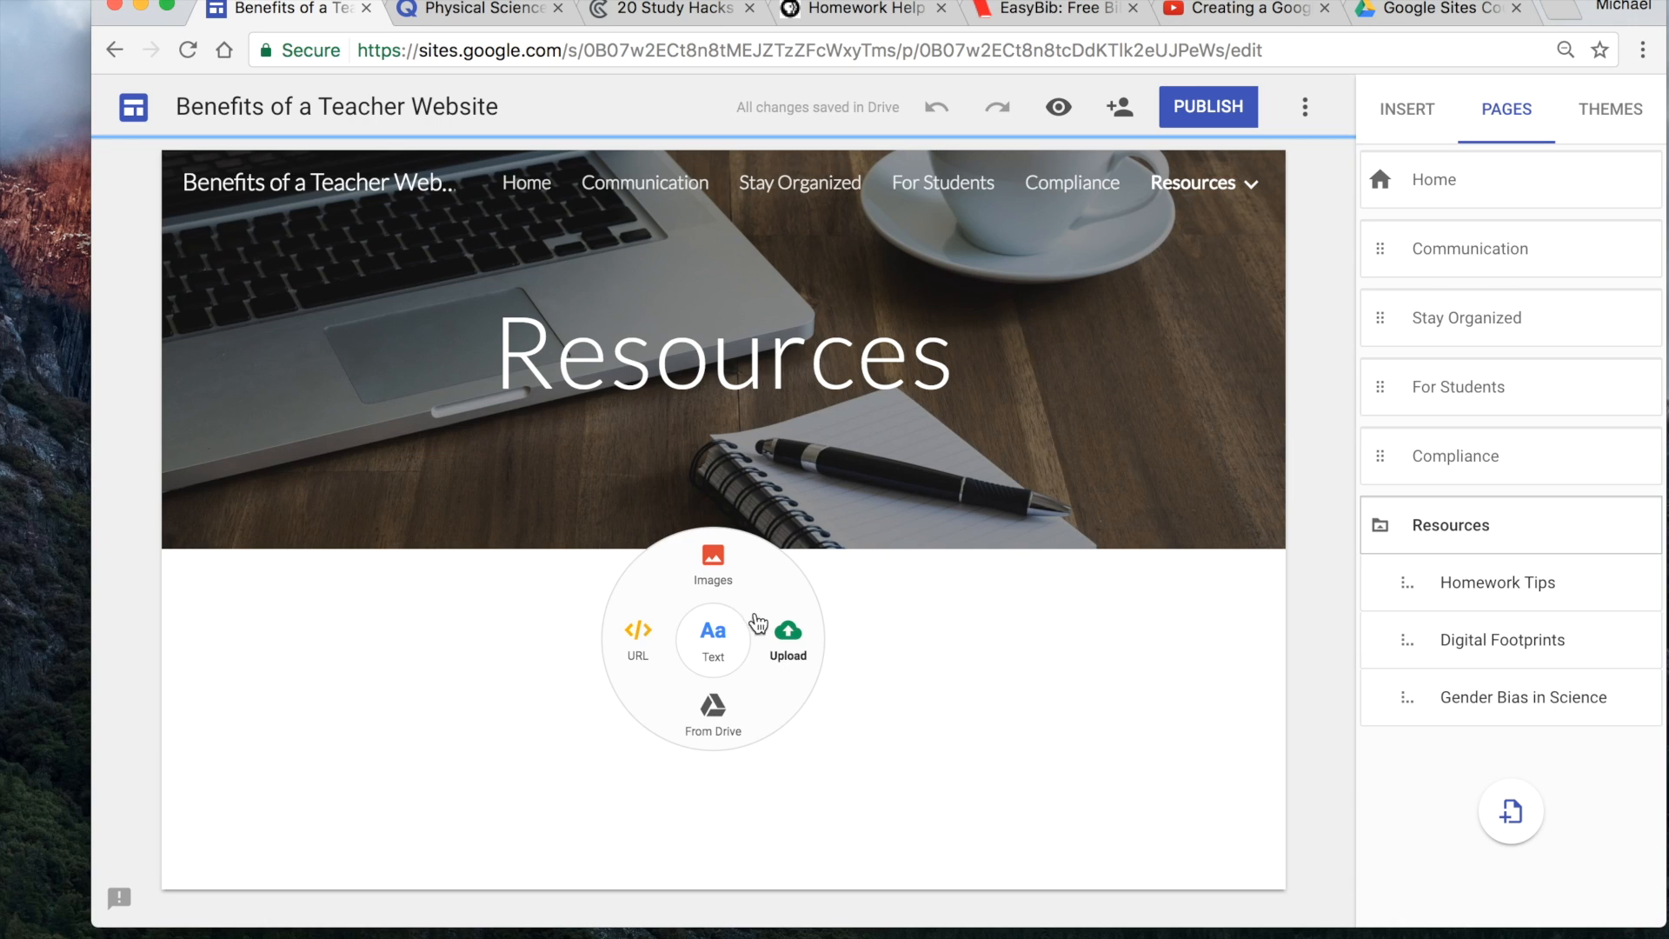
click(904, 645)
double_click(680, 632)
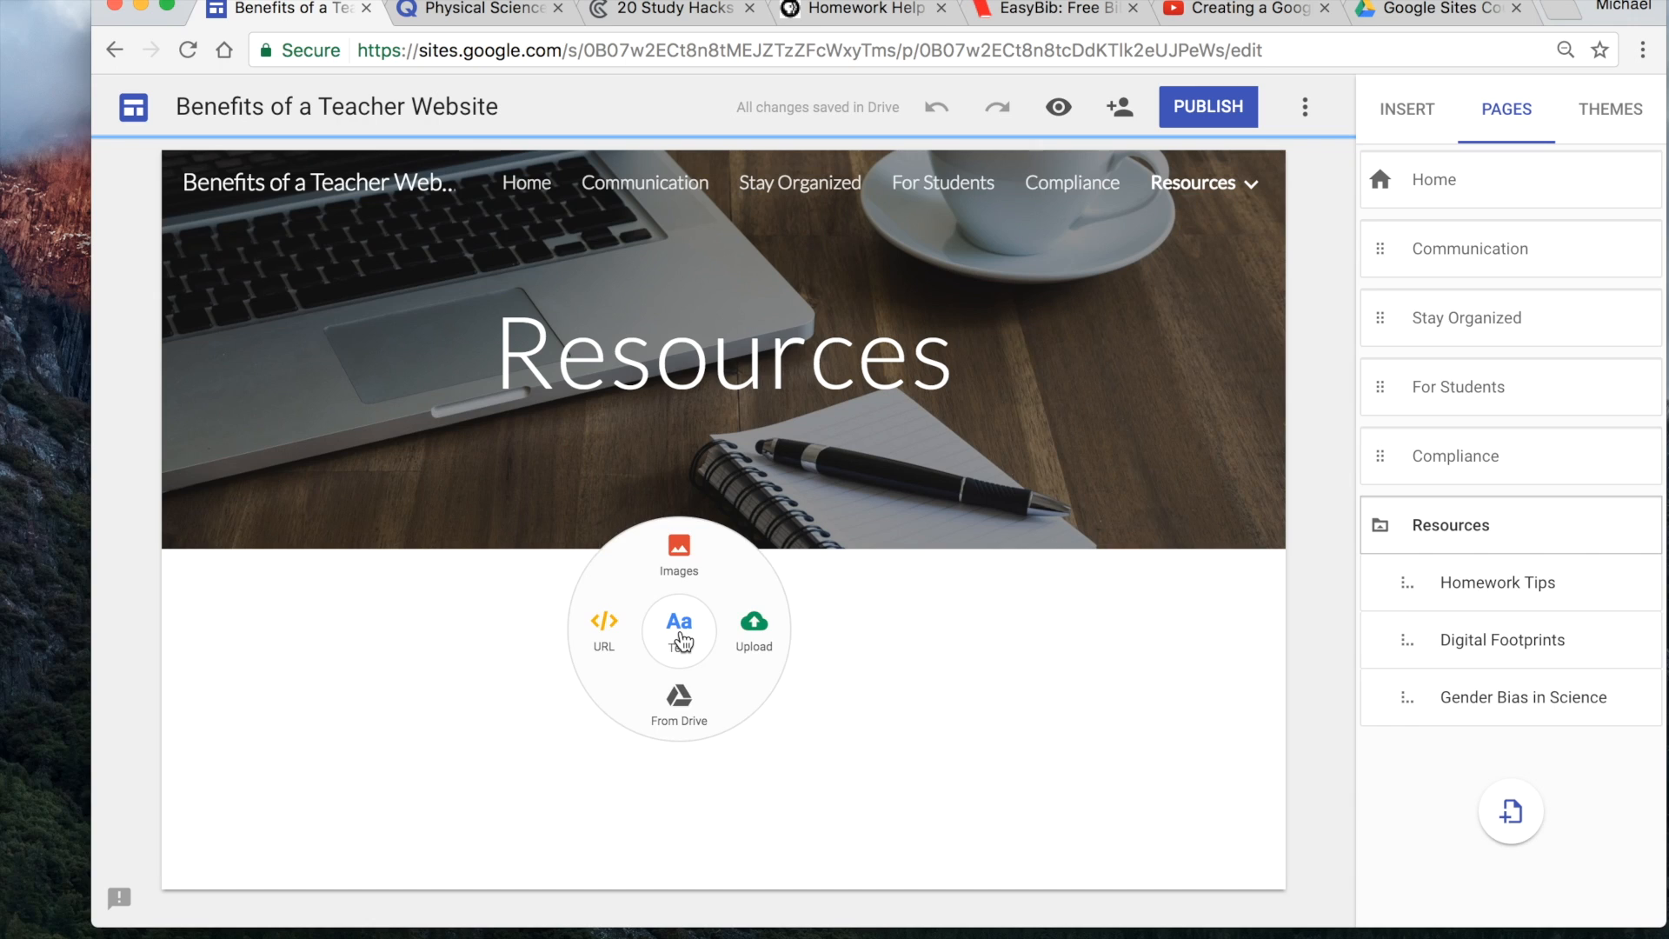
click(680, 637)
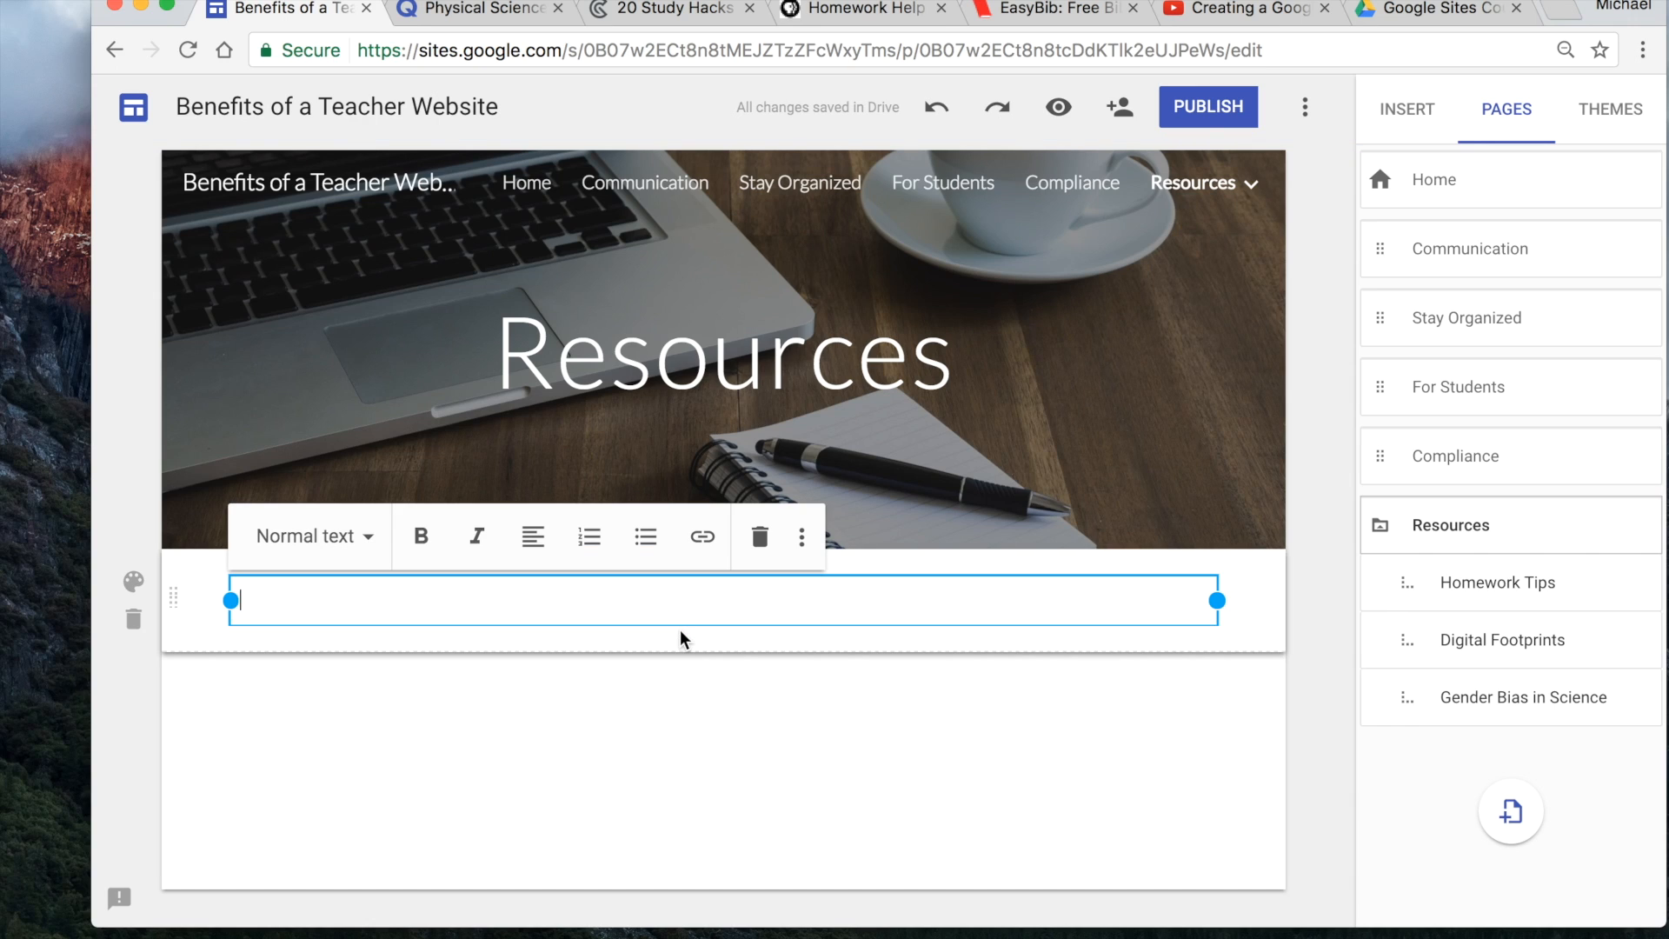
text(Homework Tips)
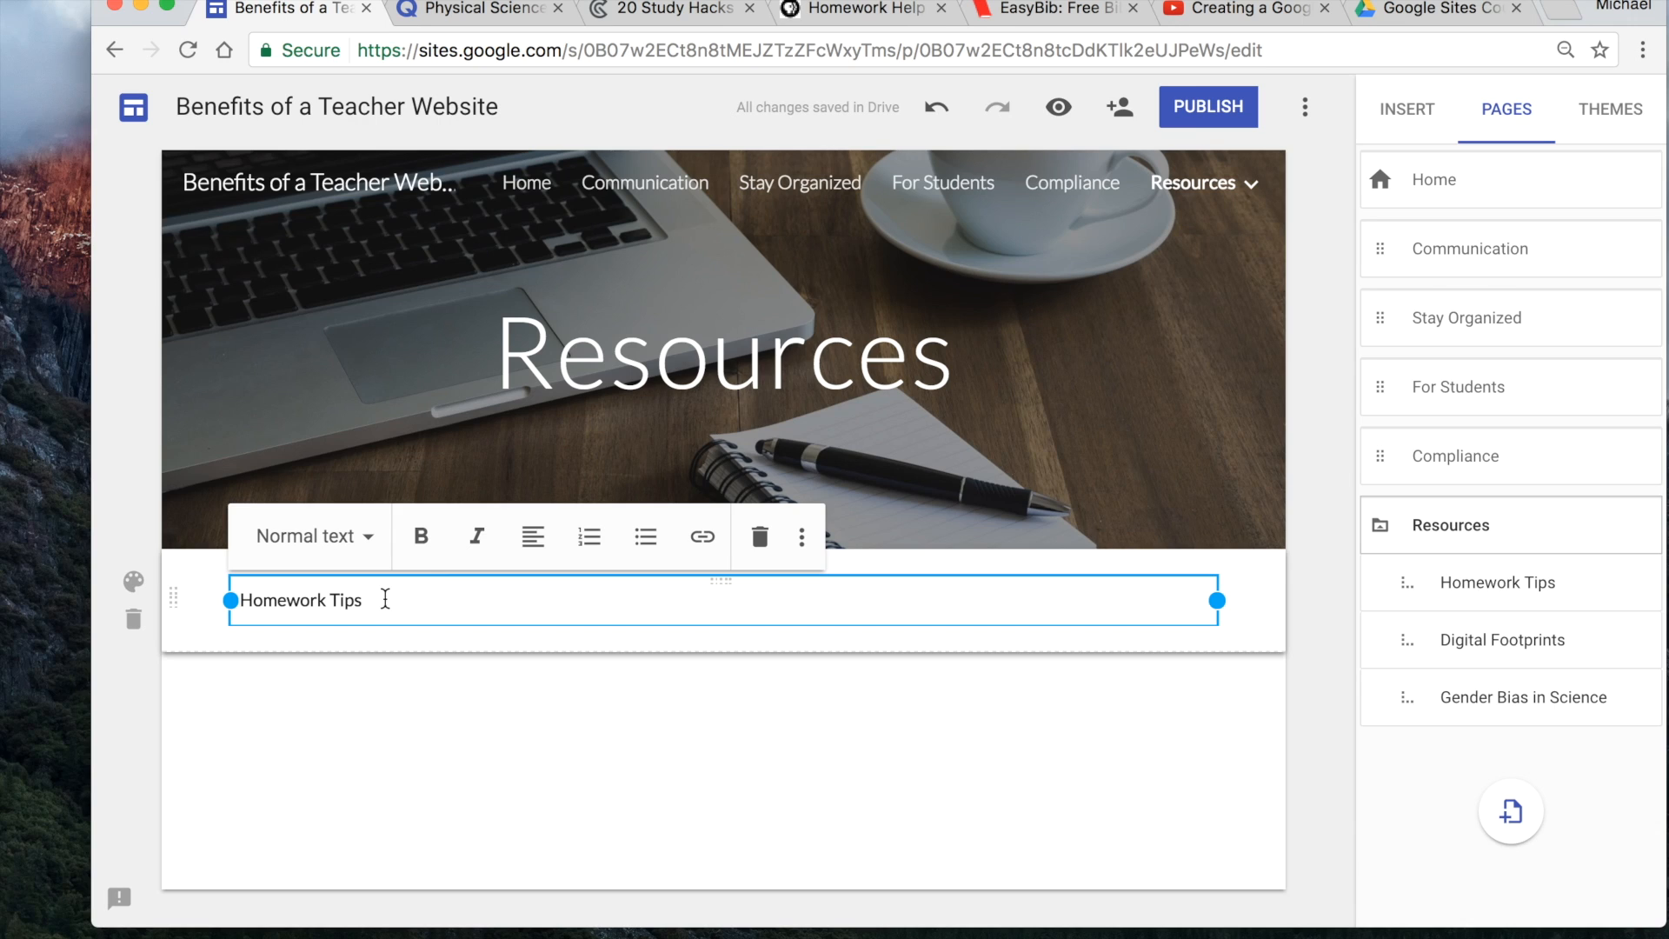
- Link the "Homework Tips" text on the Resources page to the Homework Tips site page
drag(385, 599, 233, 599)
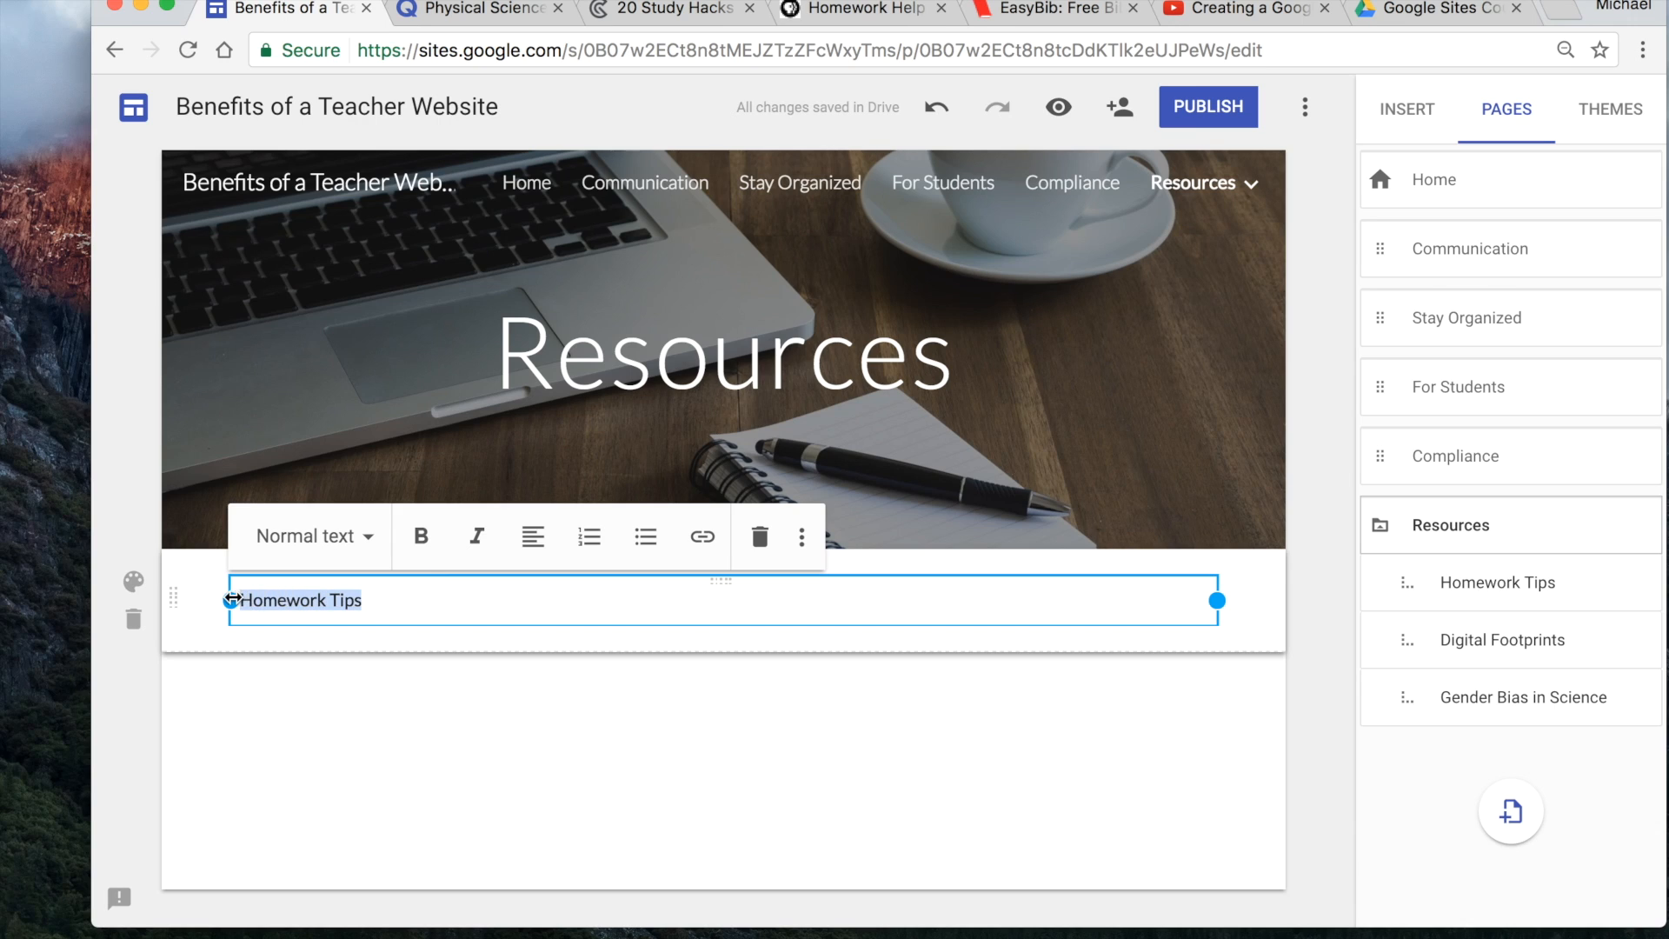
click(703, 538)
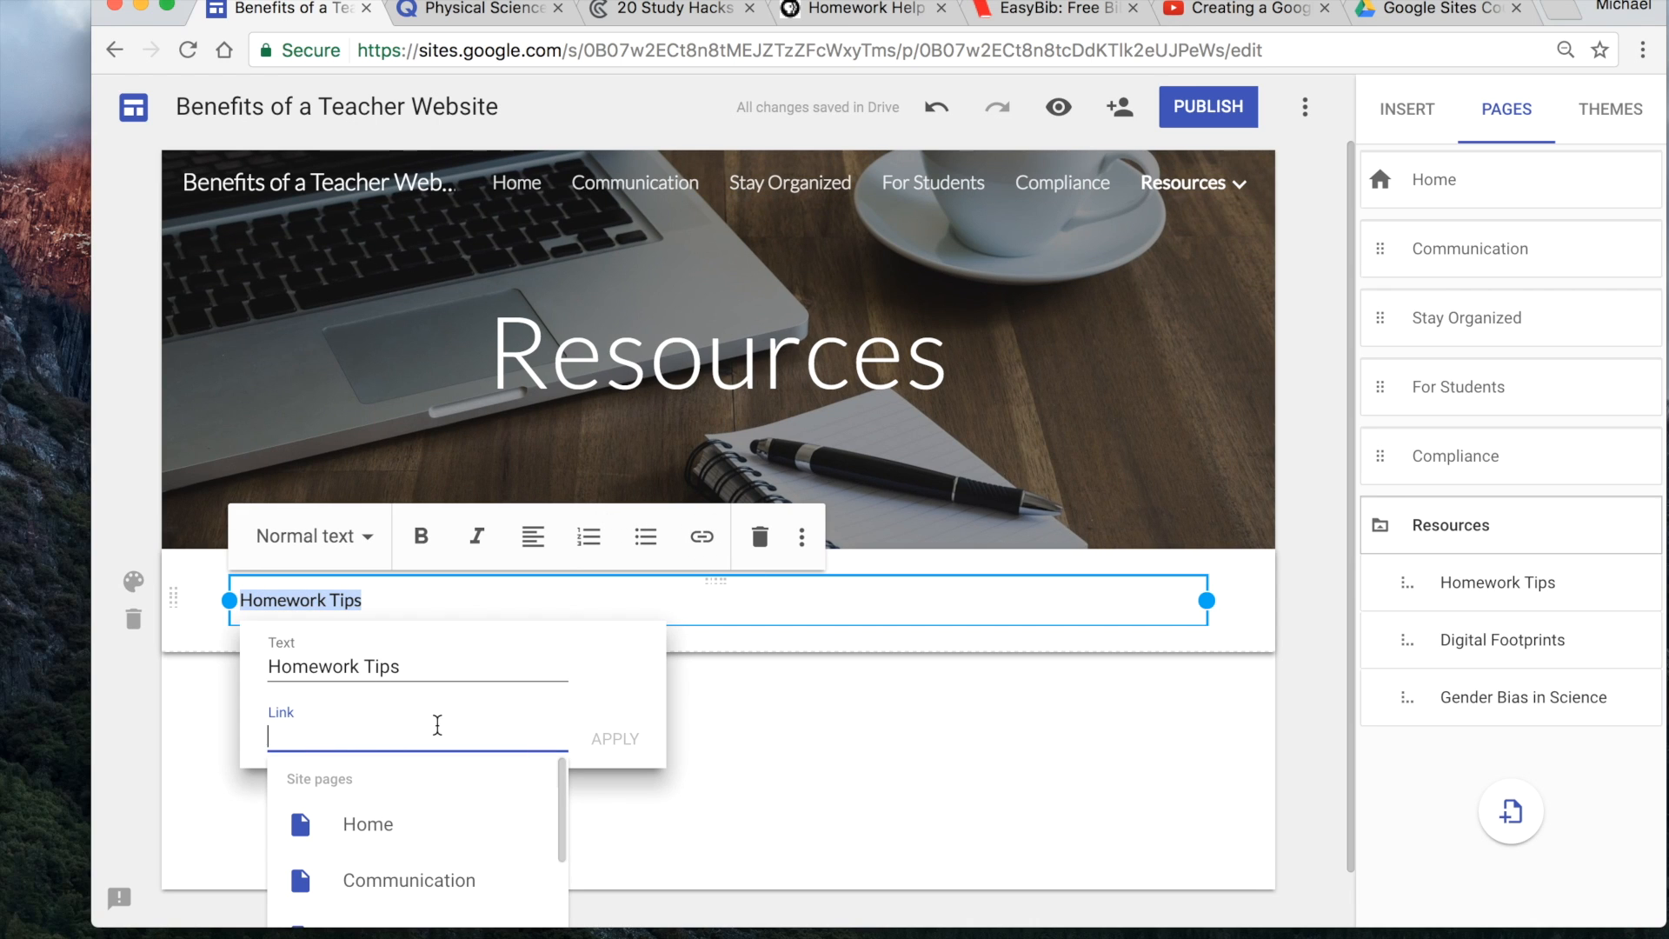
scroll(570, 700, down, 1)
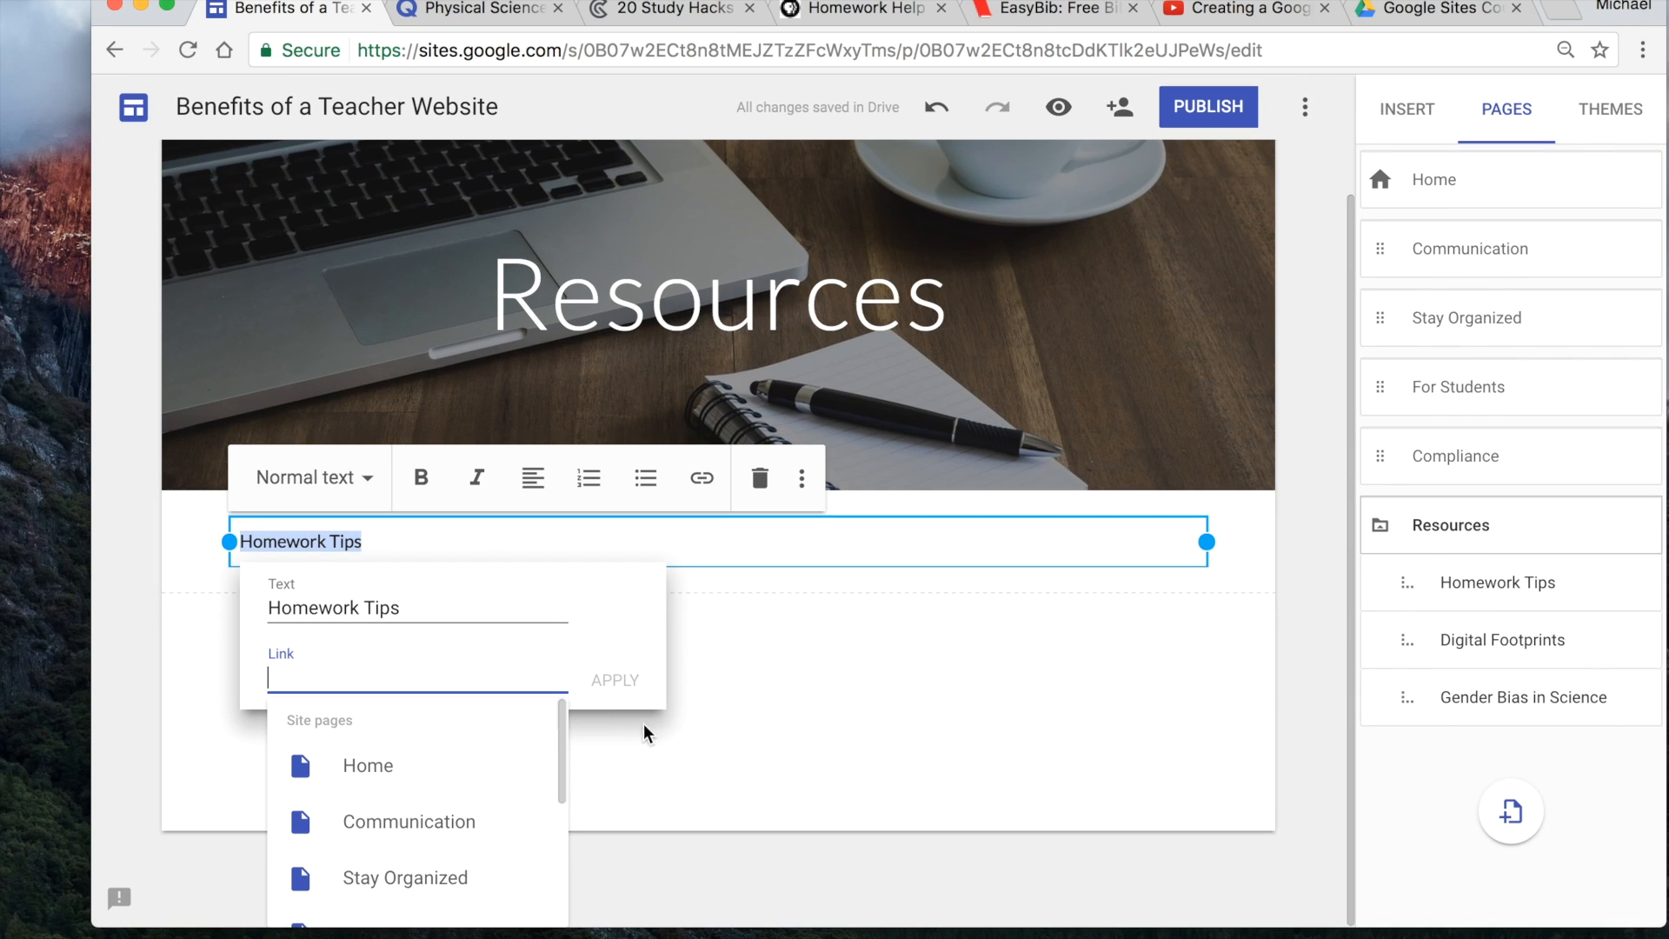
scroll(497, 800, down, 2)
scroll(498, 801, down, 2)
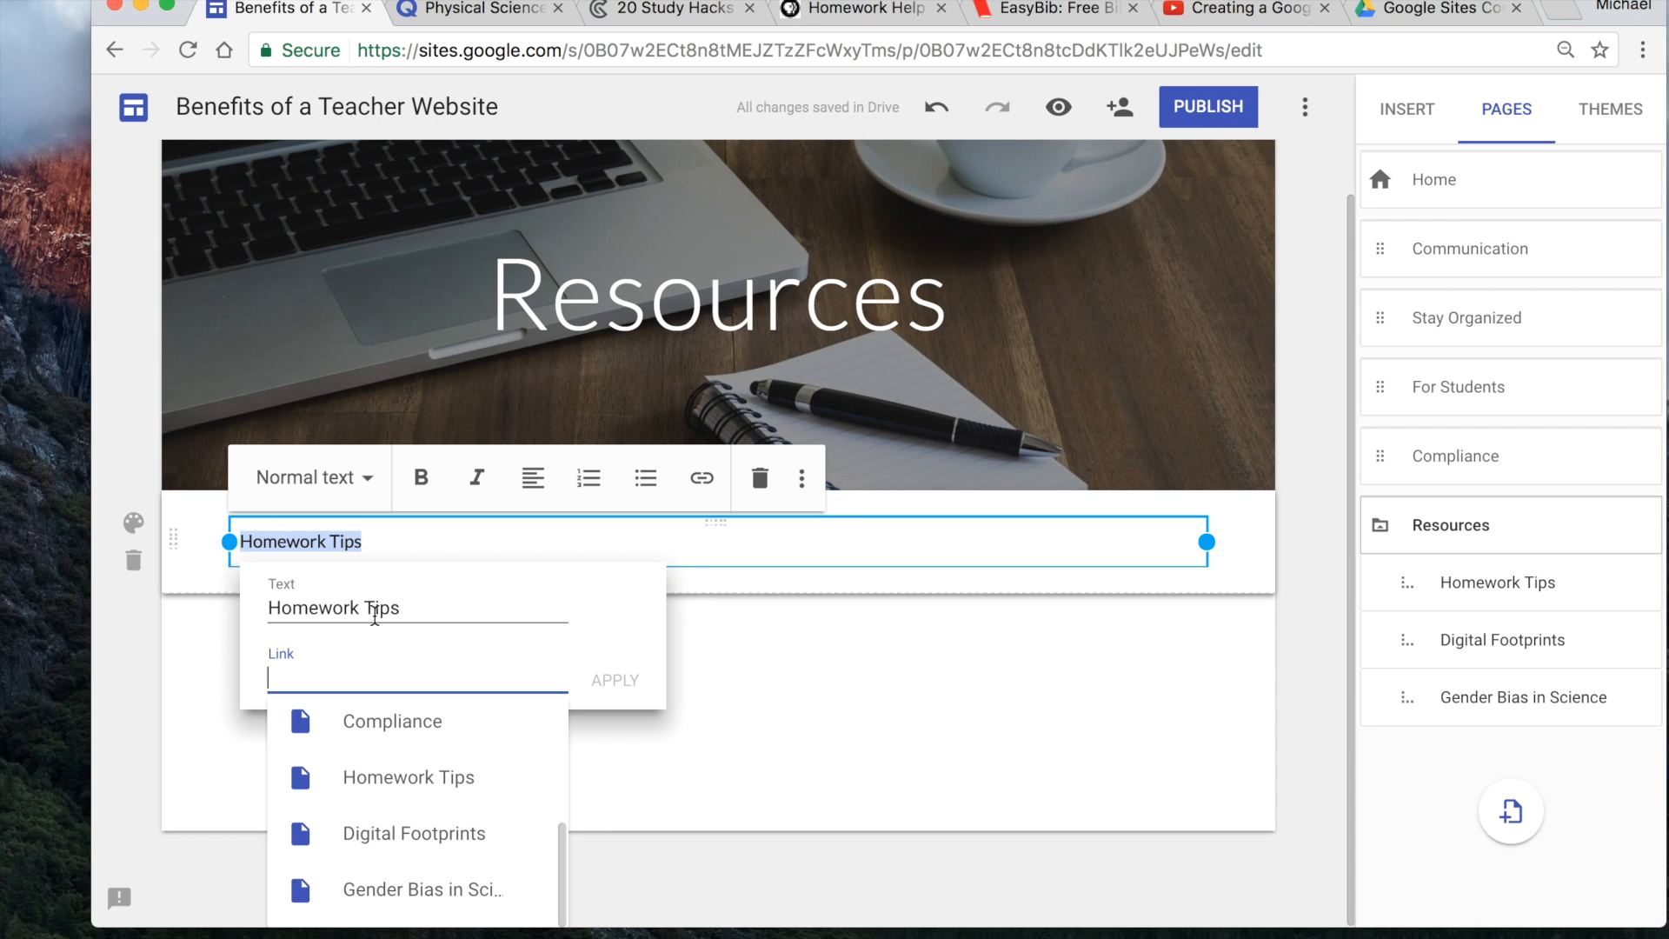
click(400, 780)
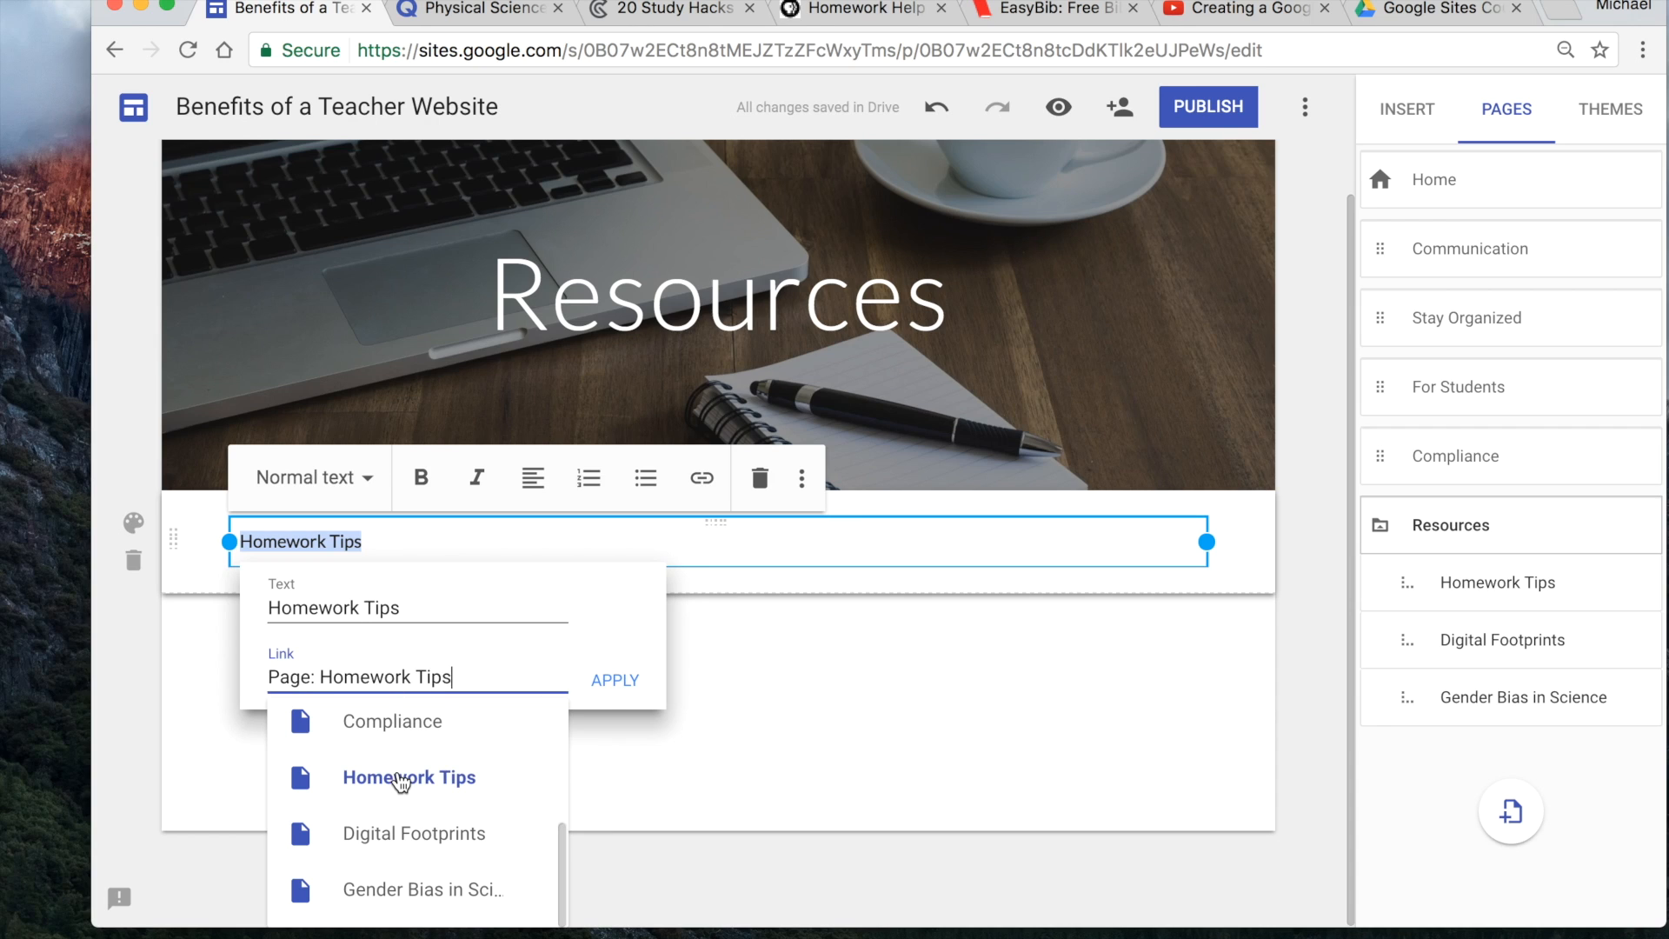
click(621, 682)
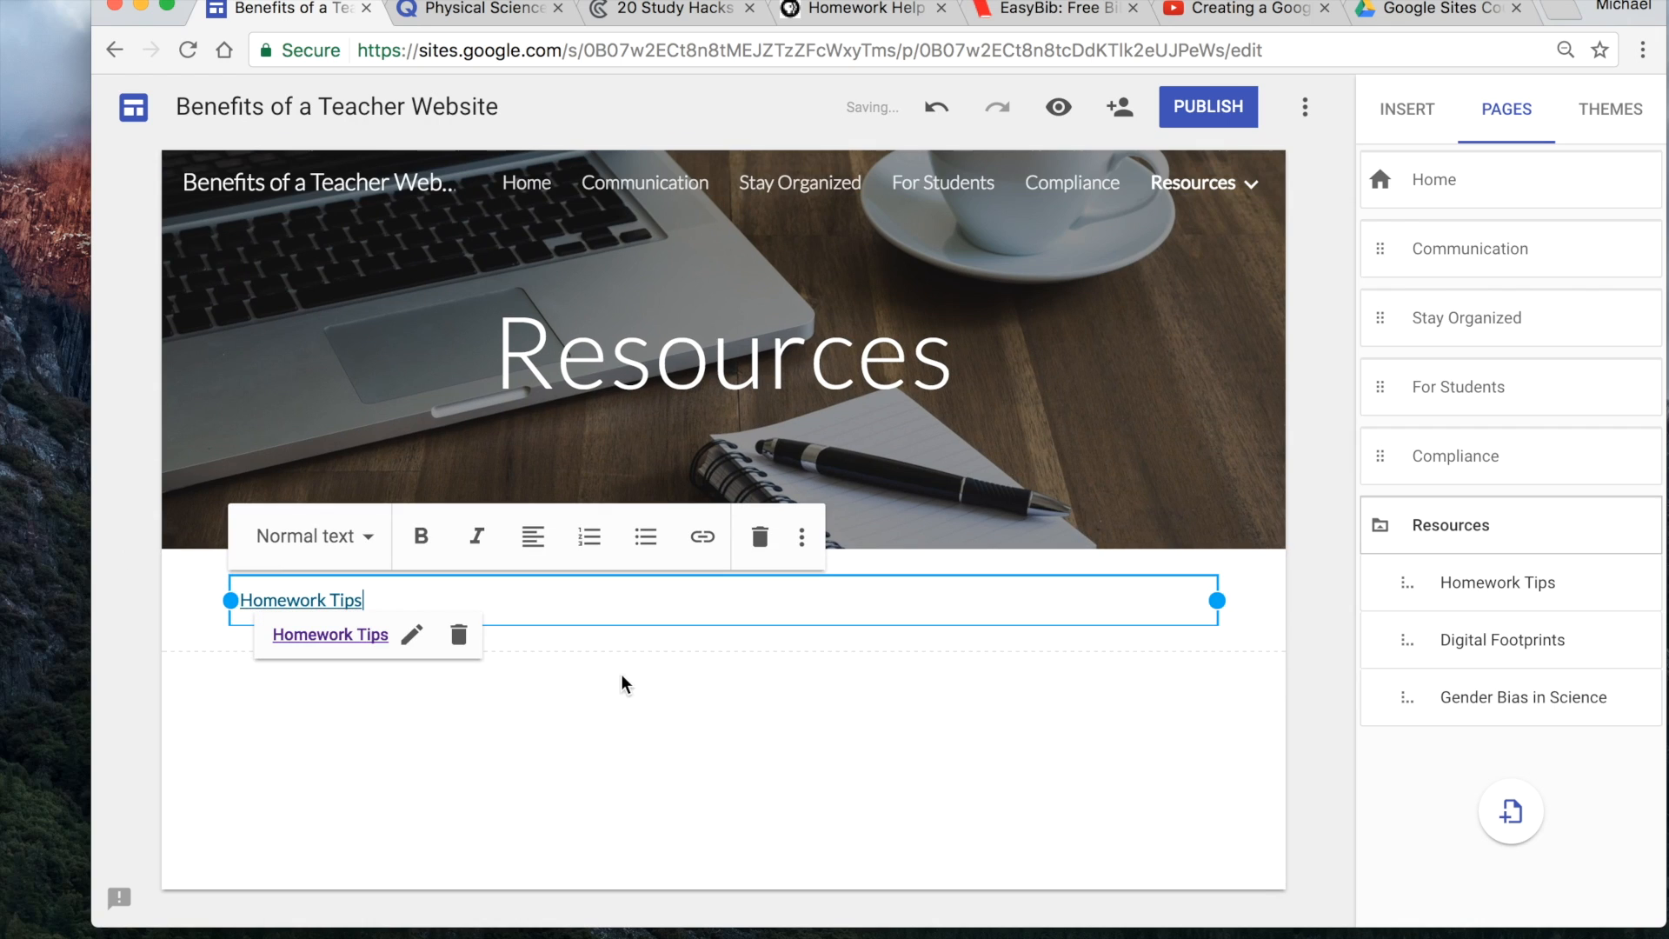
click(567, 749)
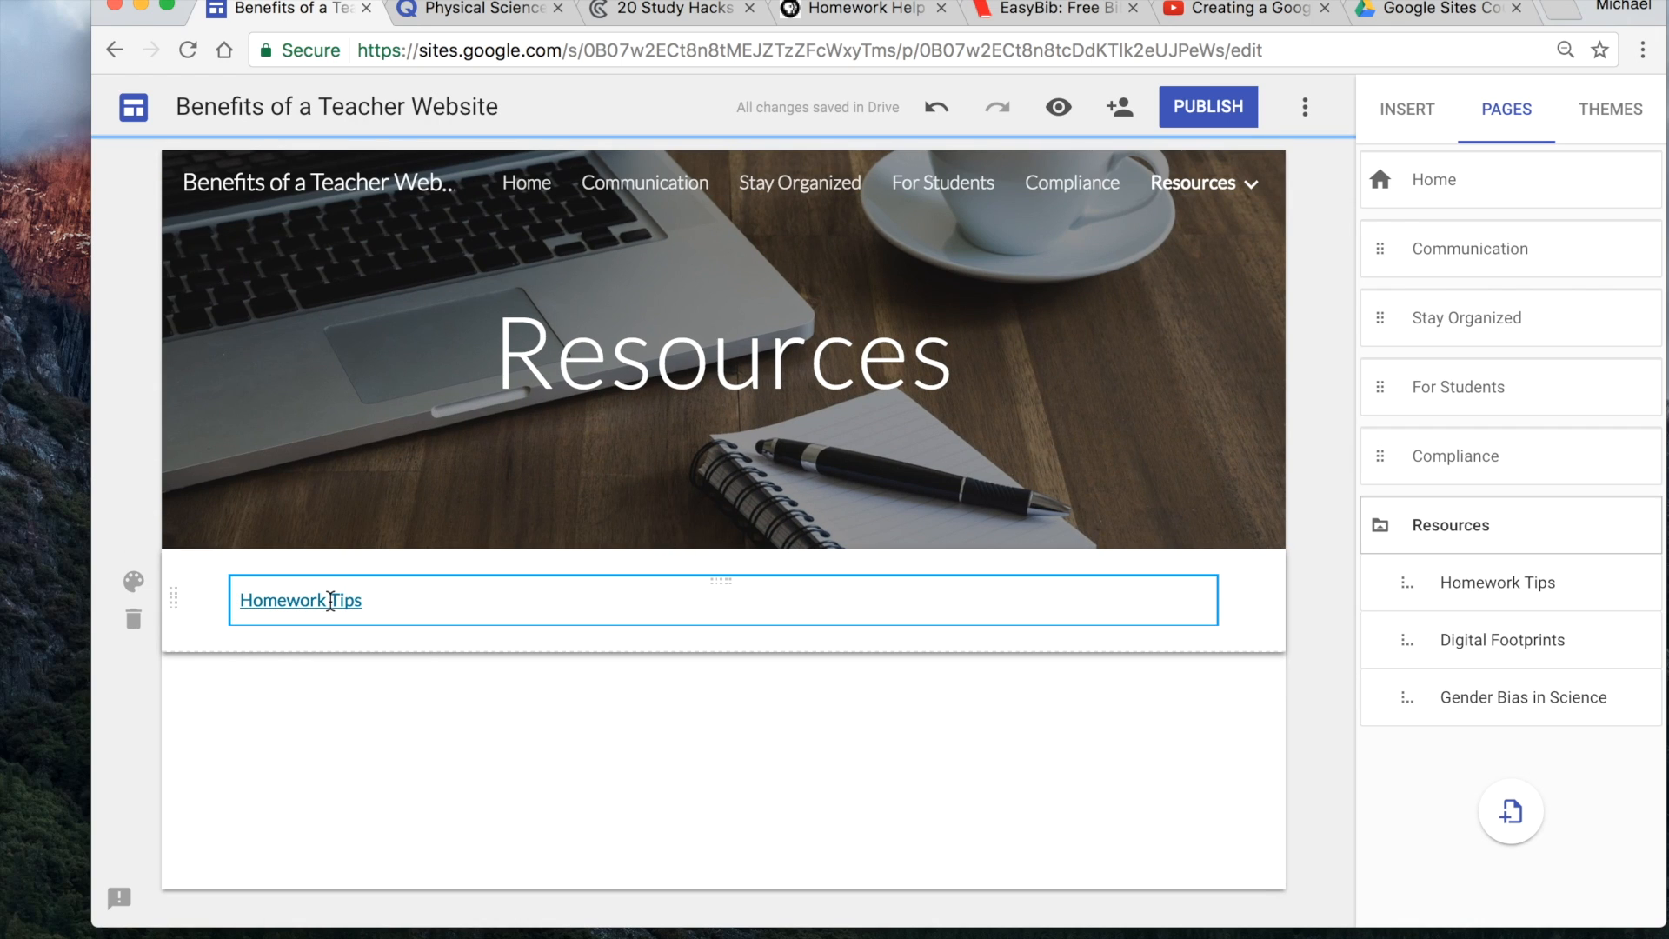
- Add the line "Digital Footprints" beneath the Homework Tips link in the same text box
mouse_move(1213, 196)
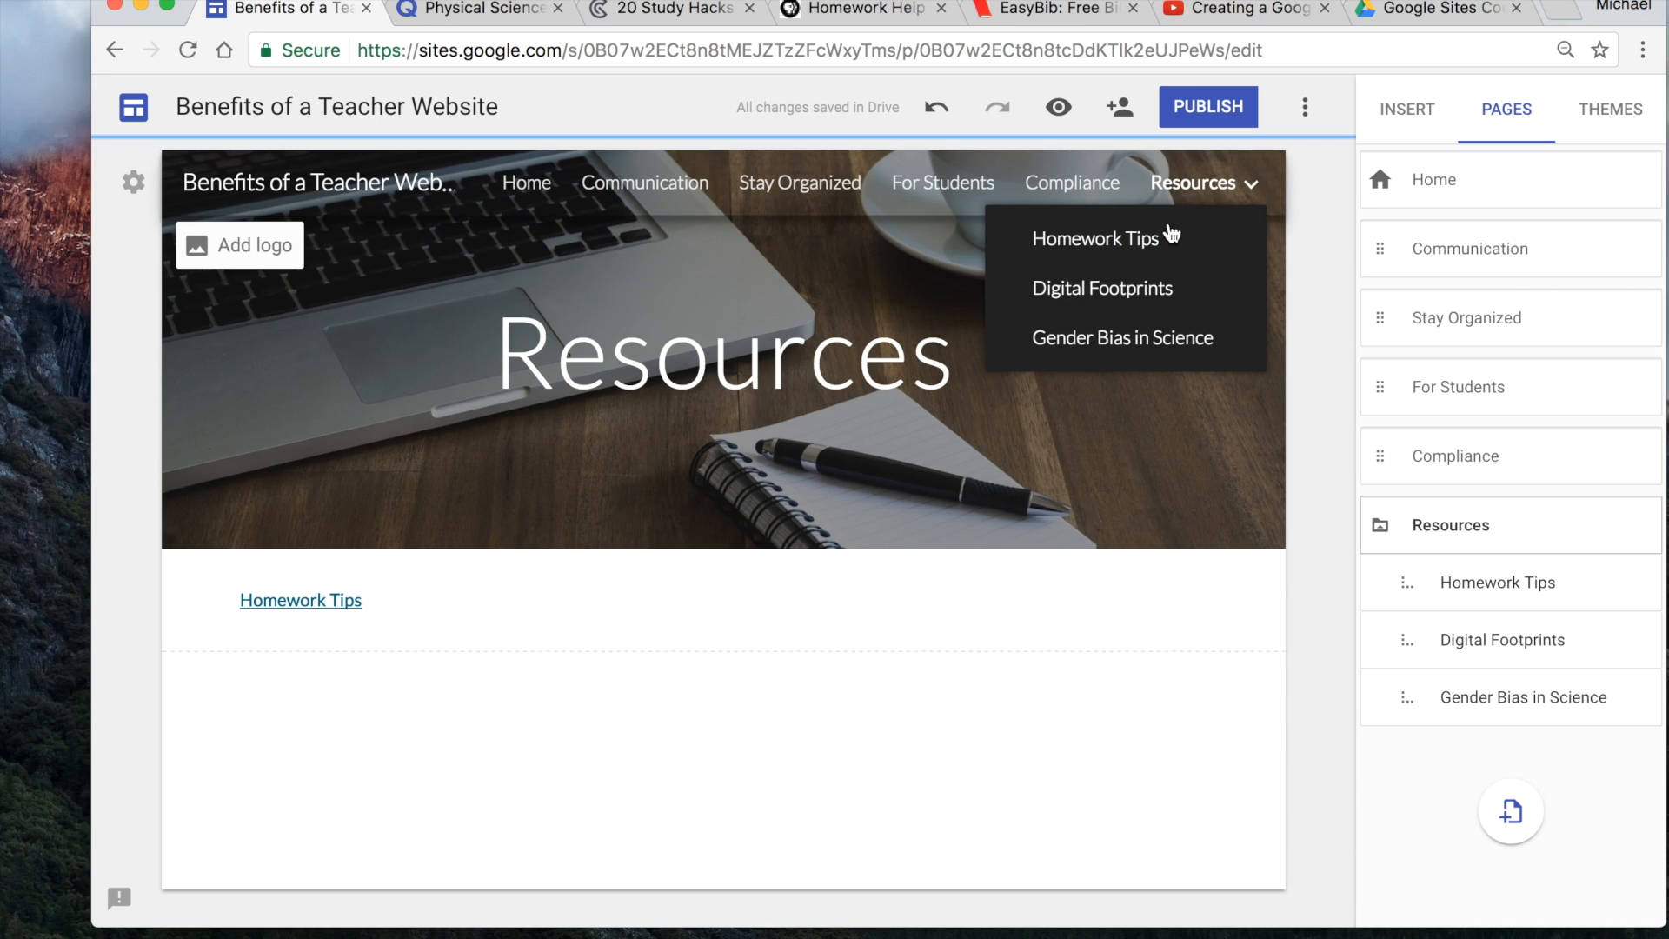
click(443, 611)
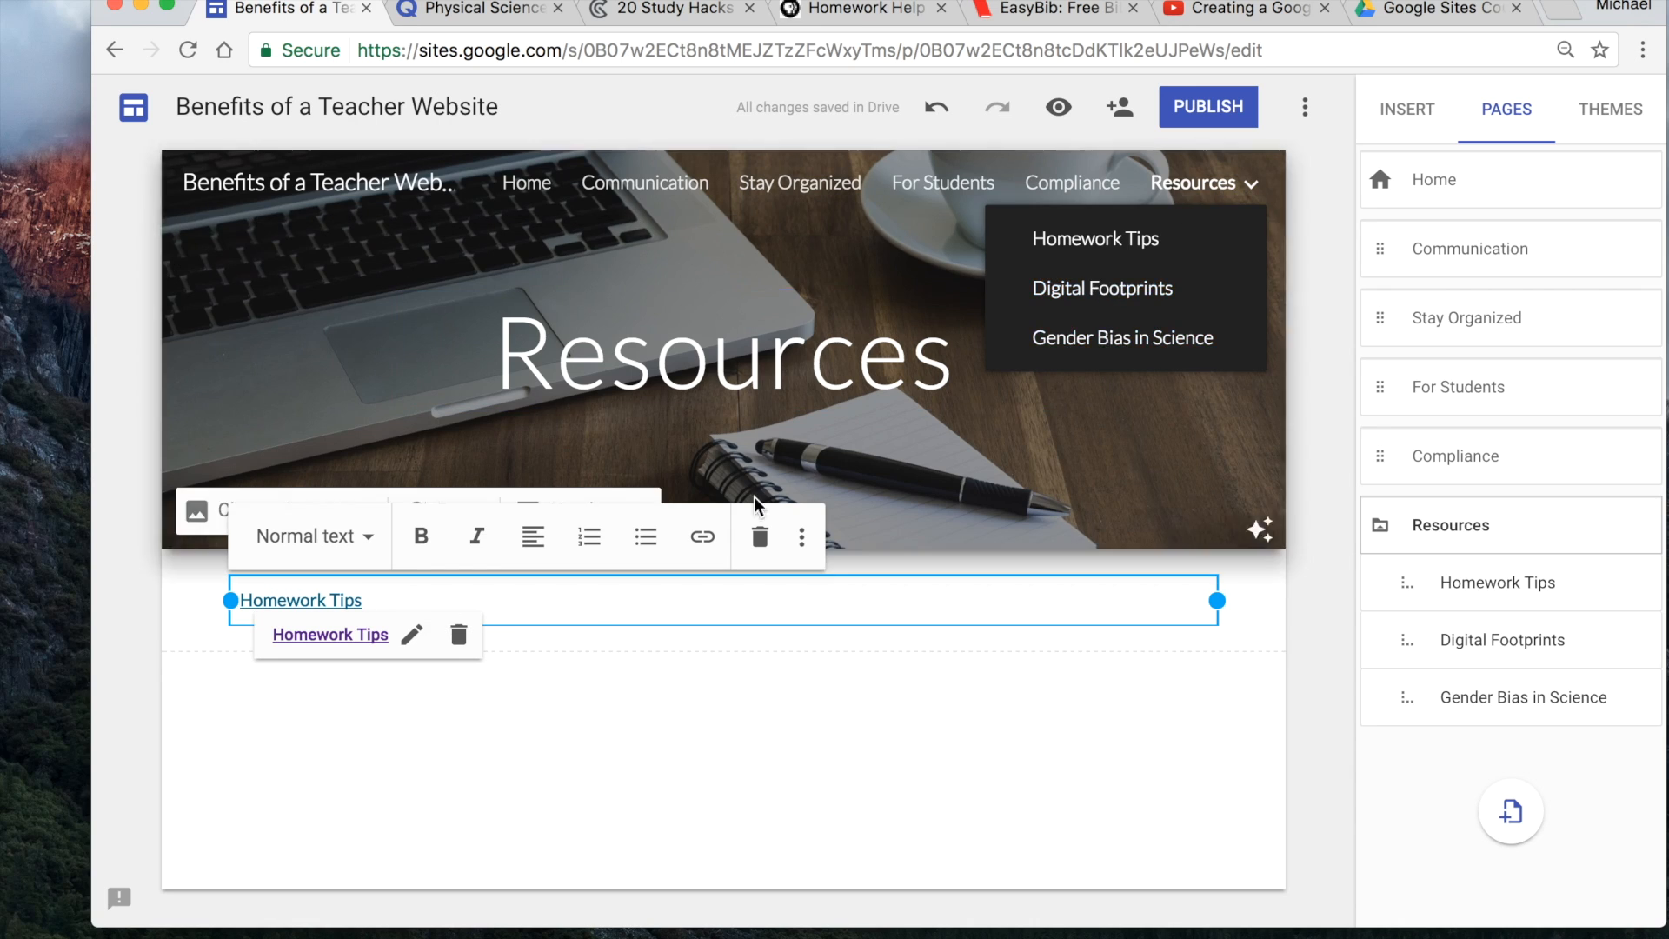
key(Return)
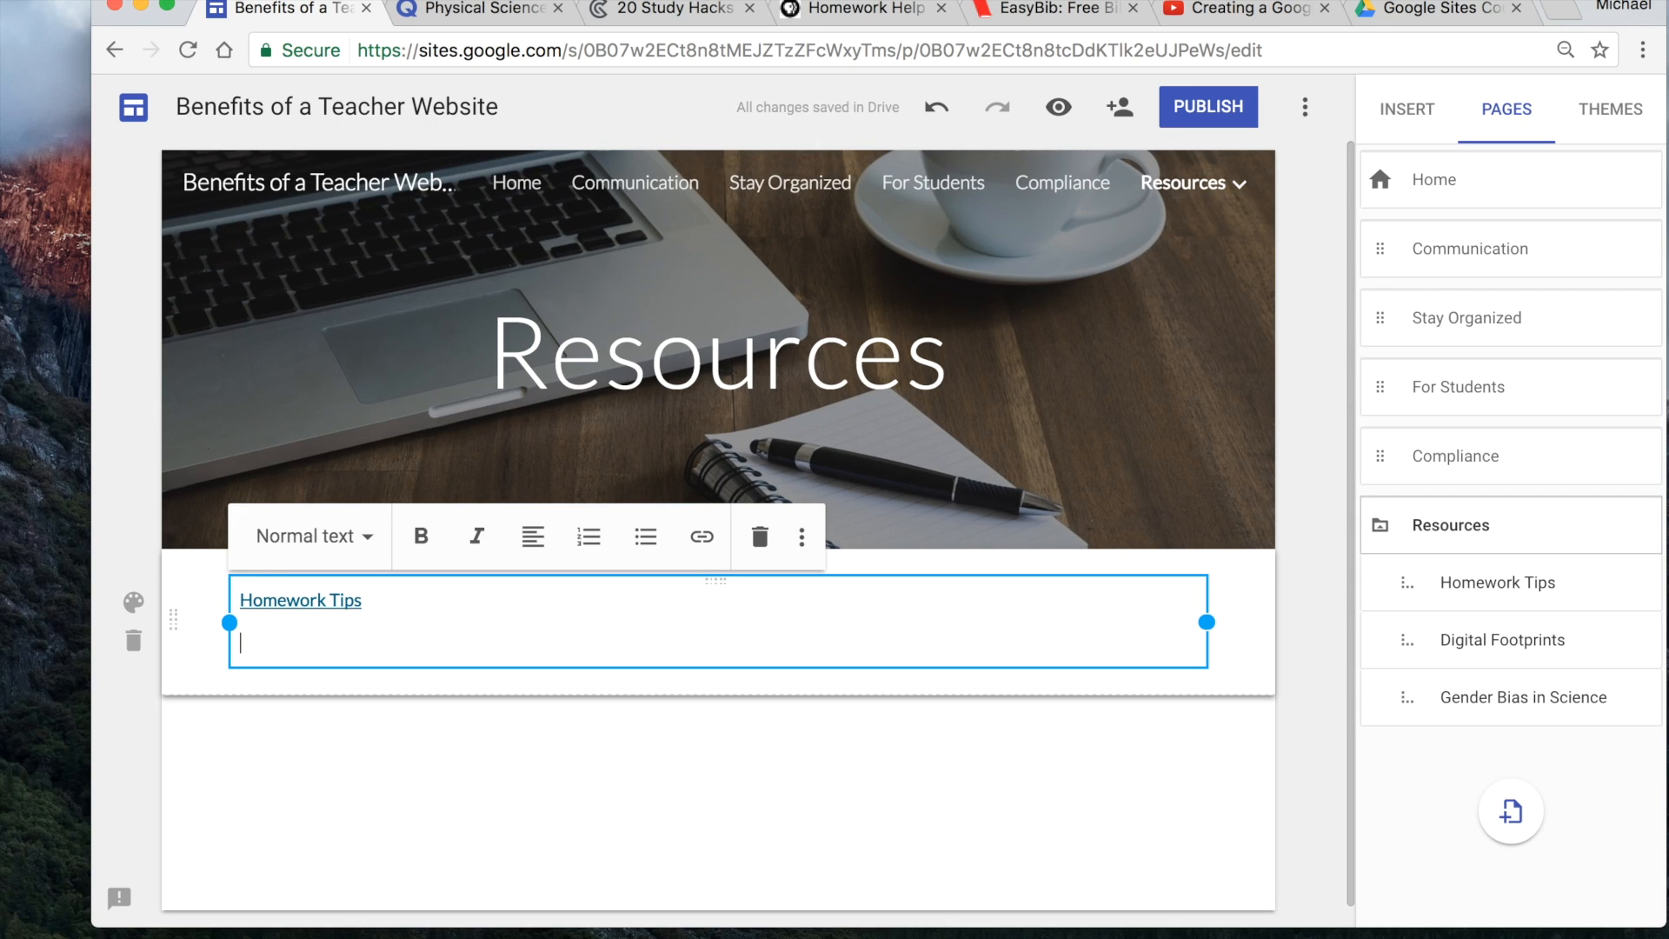
text(Digital Footprints)
- Link the "Digital Footprints" text to the Digital Footprints site page
drag(393, 643, 238, 643)
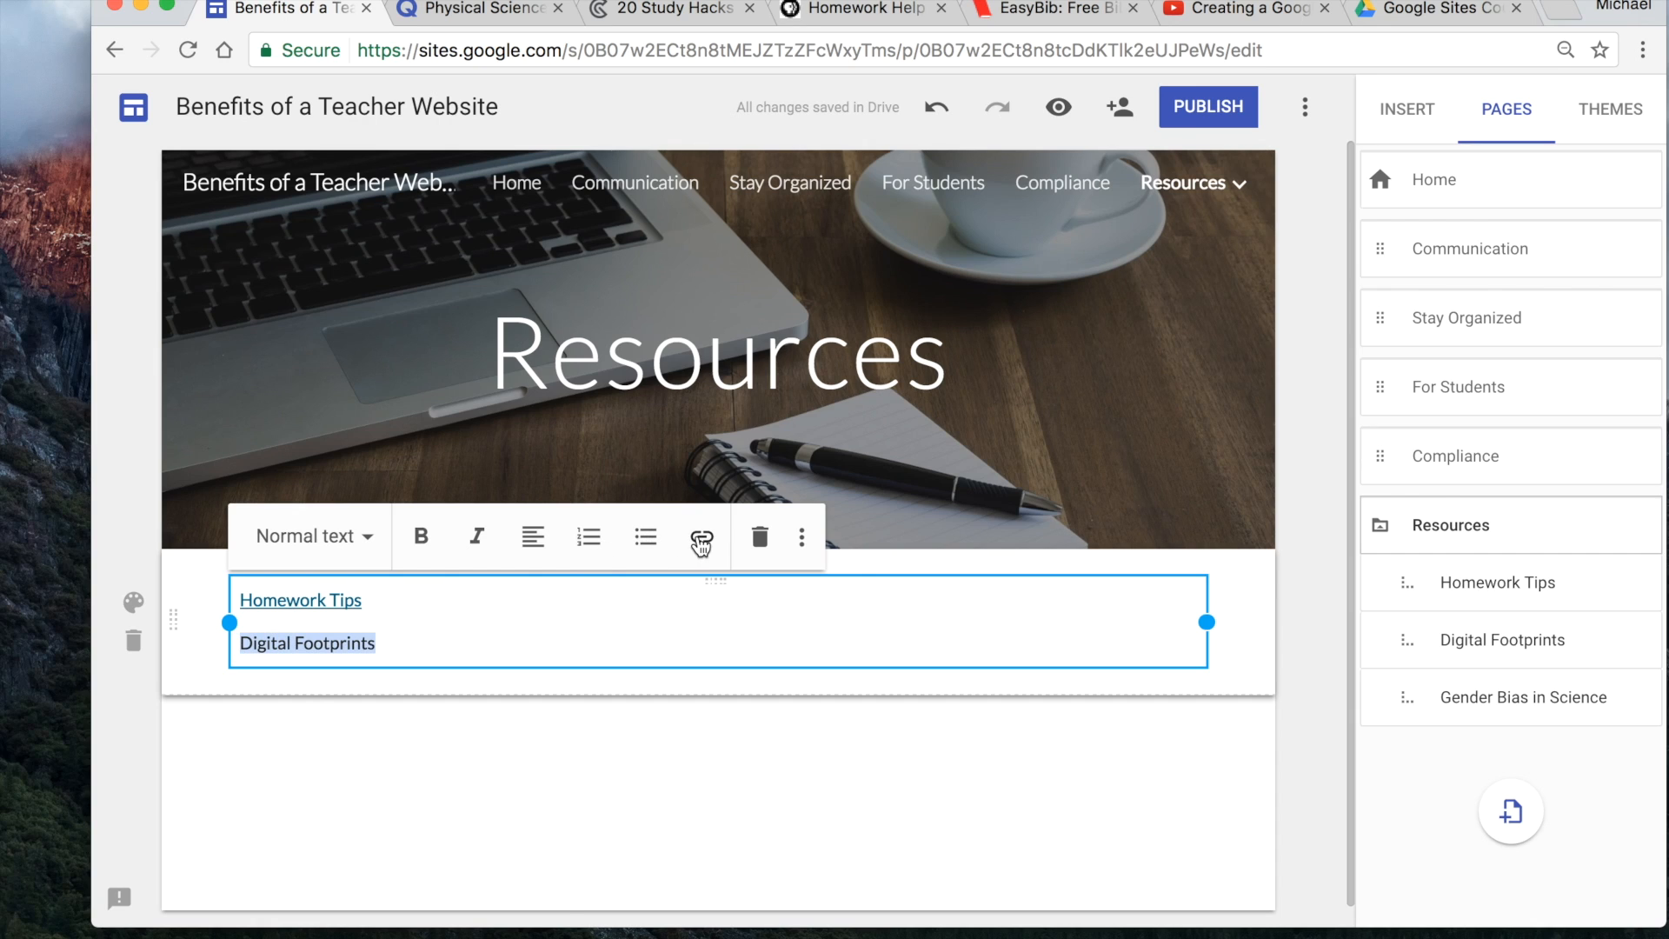
click(700, 543)
scroll(661, 652, down, 2)
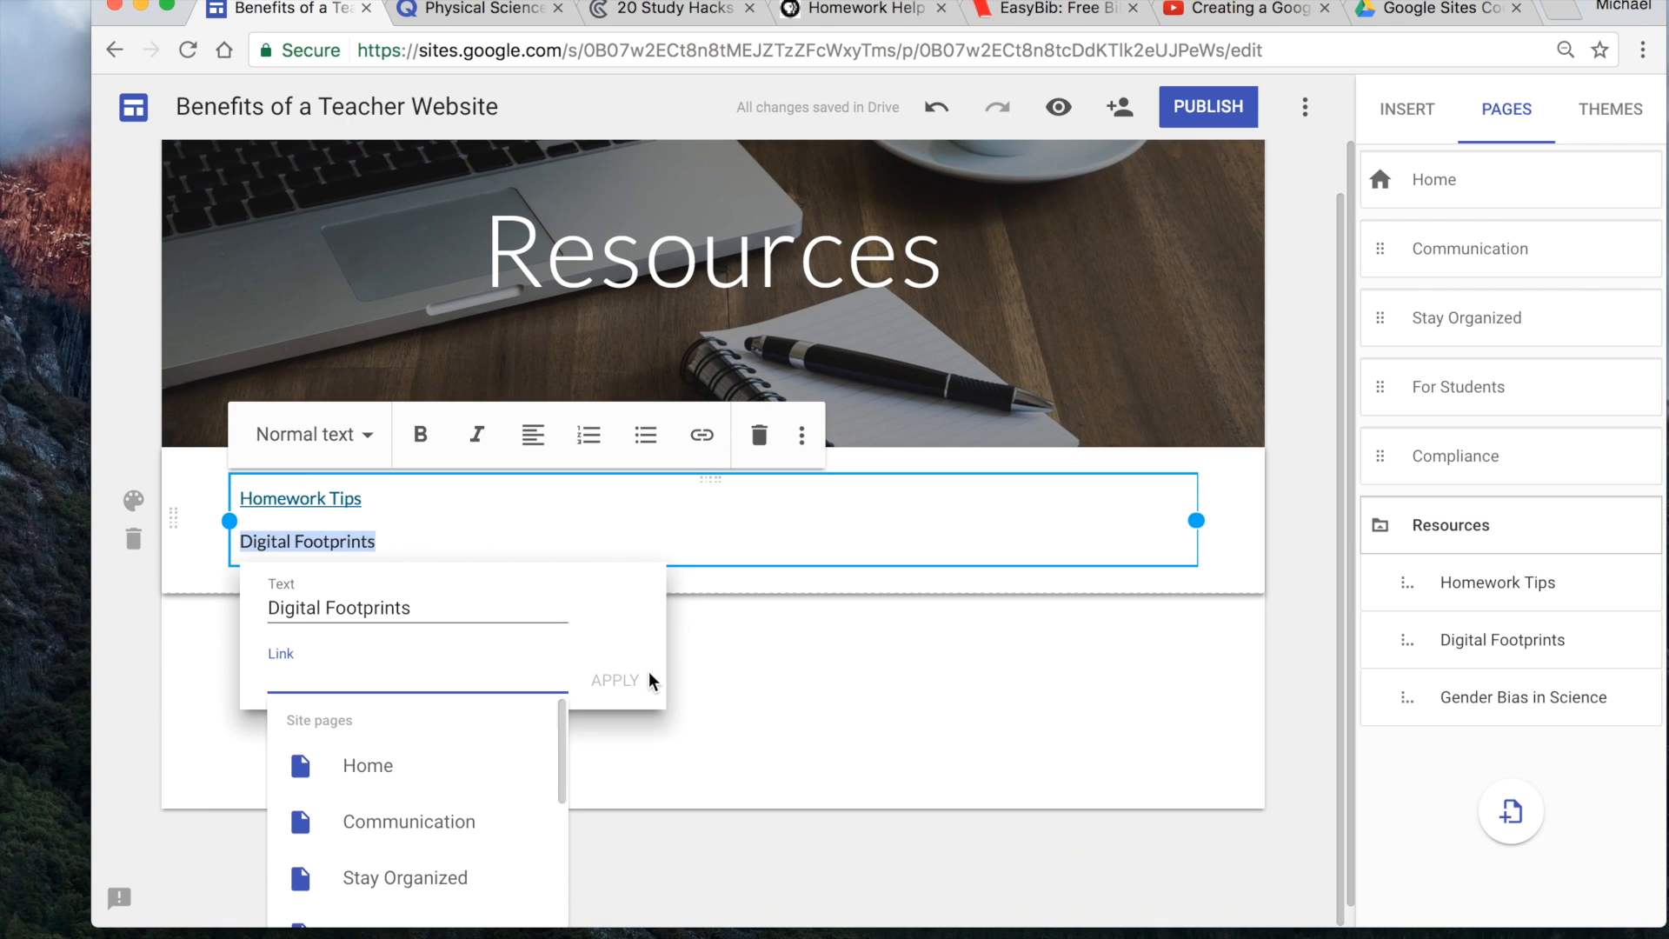
scroll(485, 760, down, 3)
scroll(487, 758, down, 2)
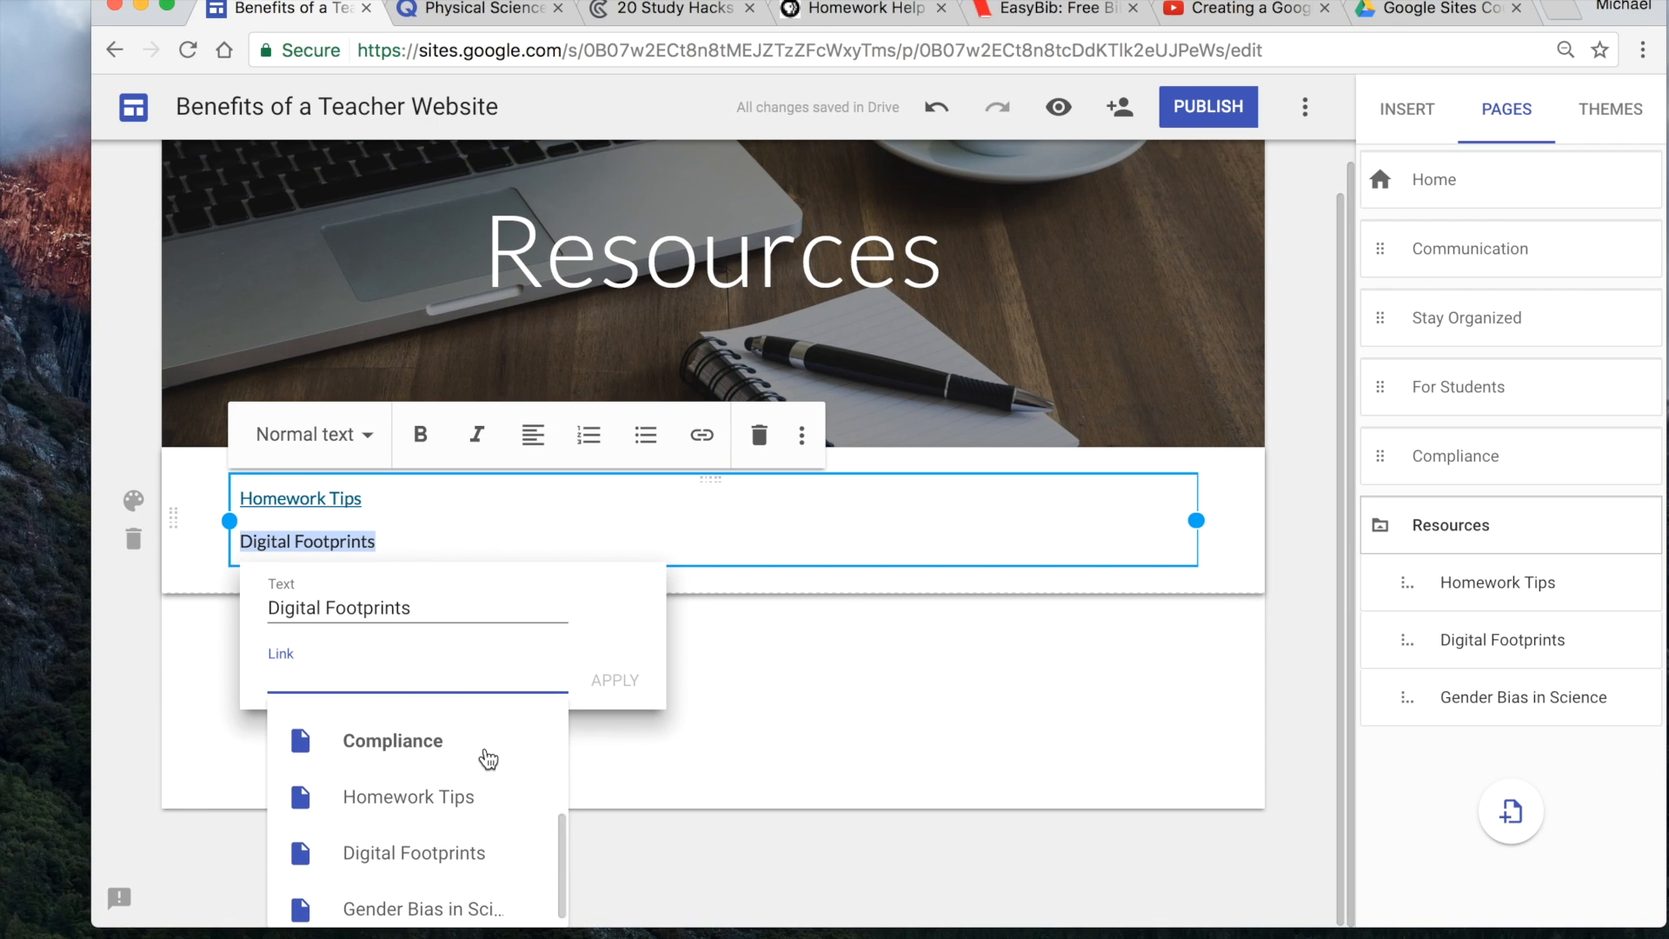
click(435, 855)
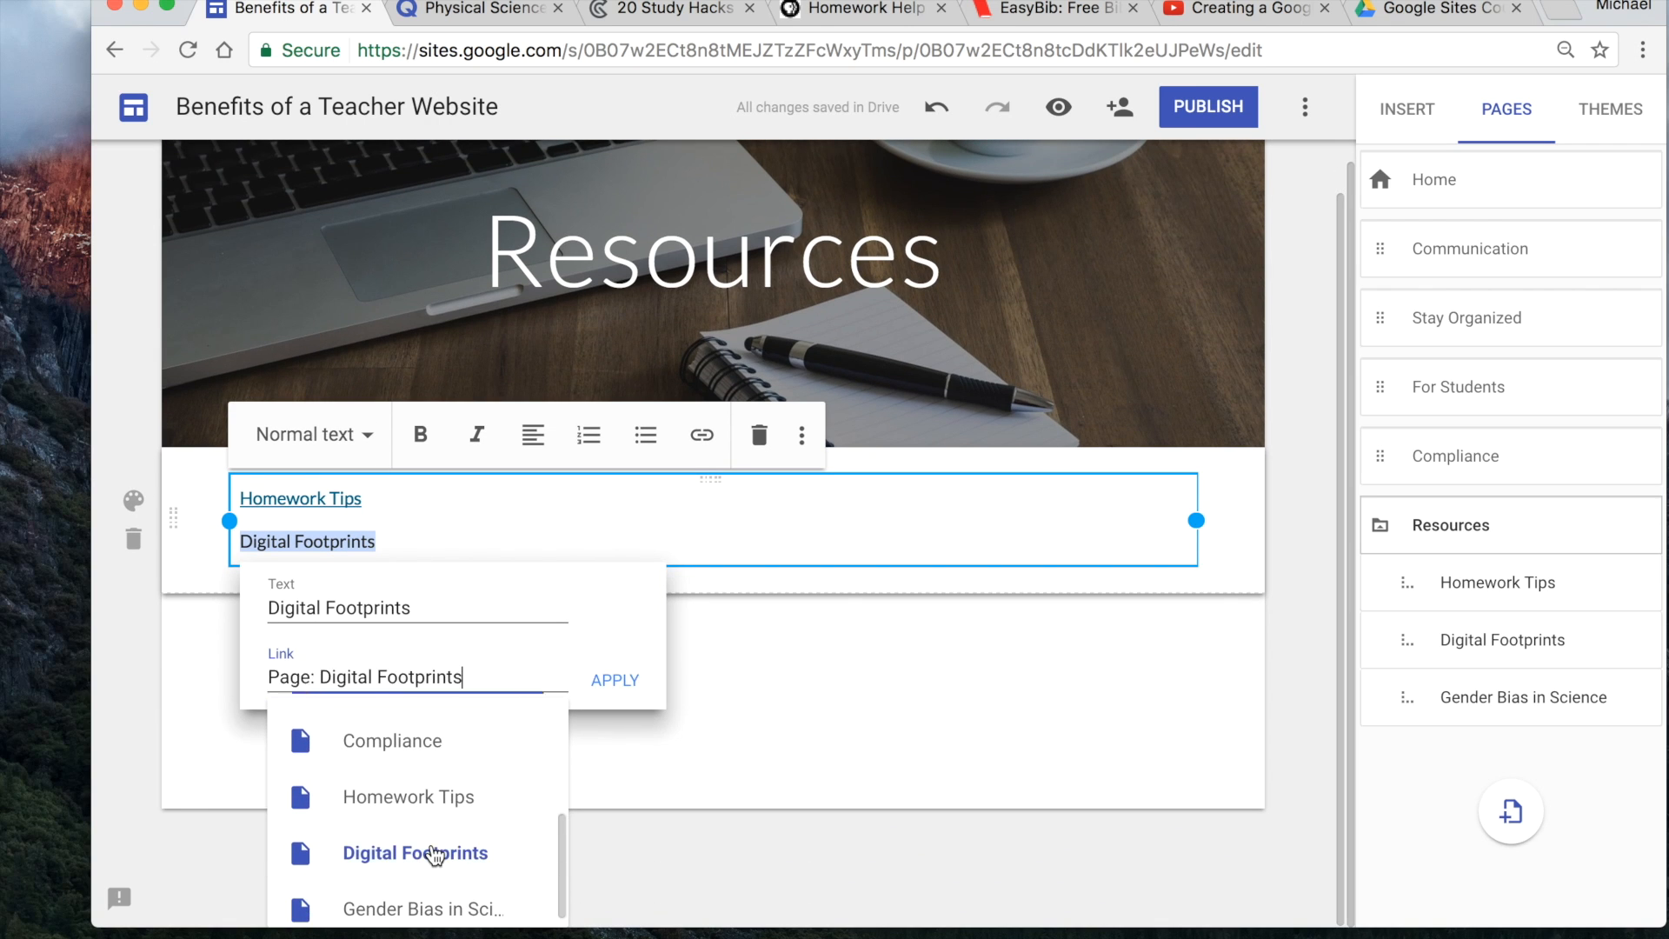
click(627, 687)
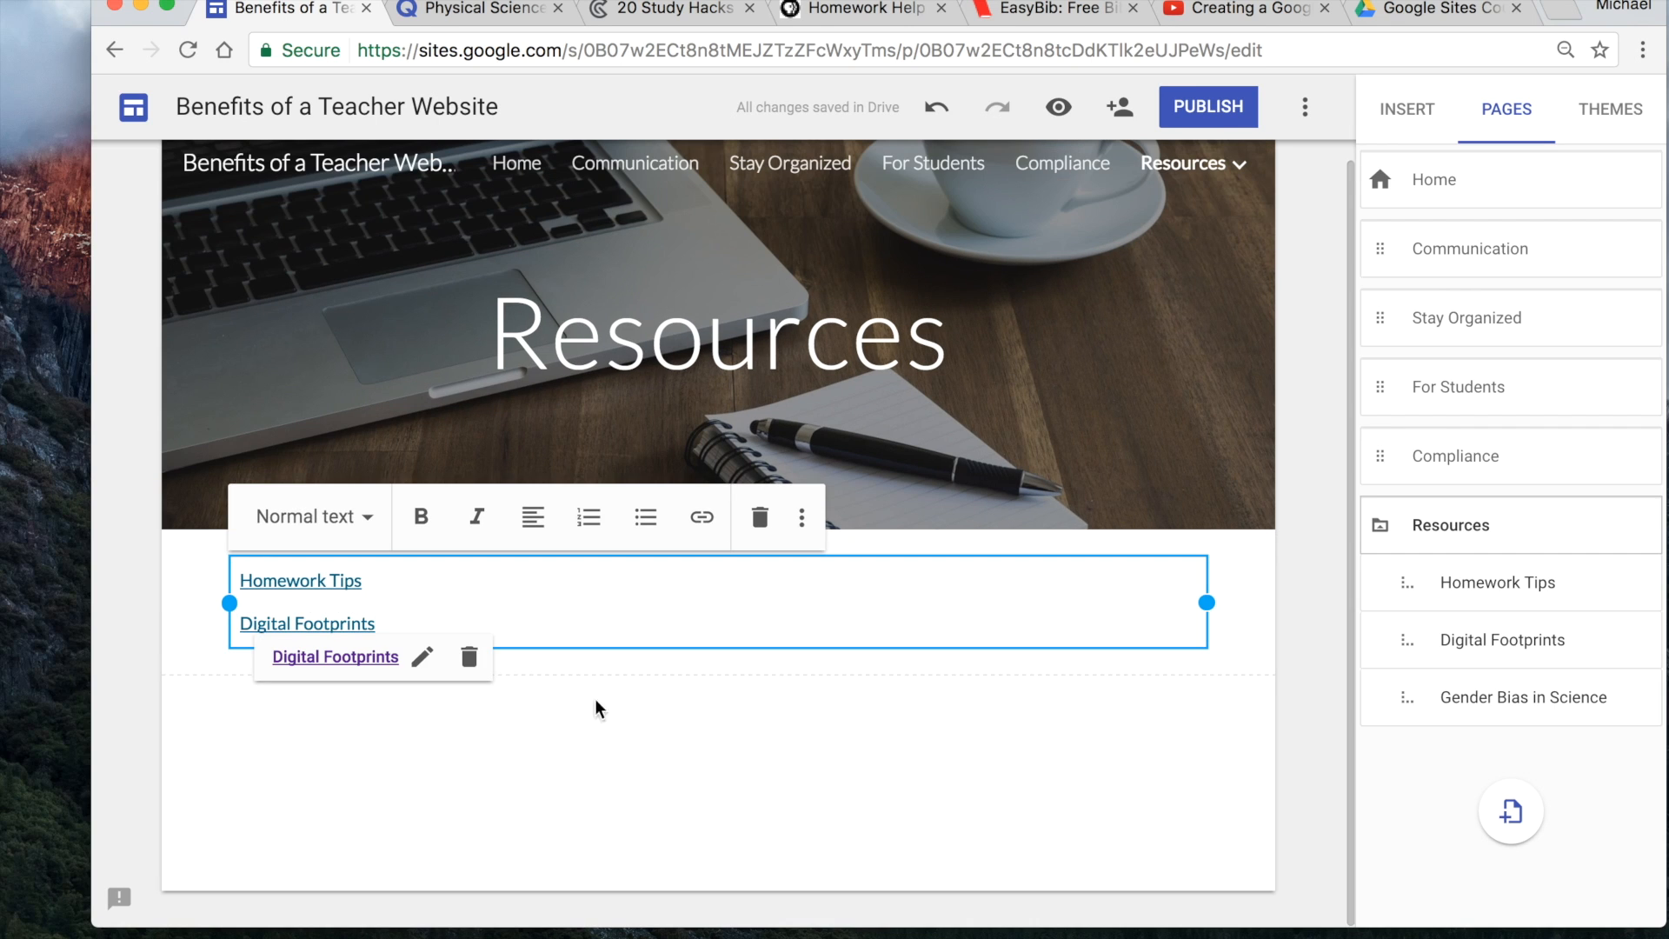
click(510, 696)
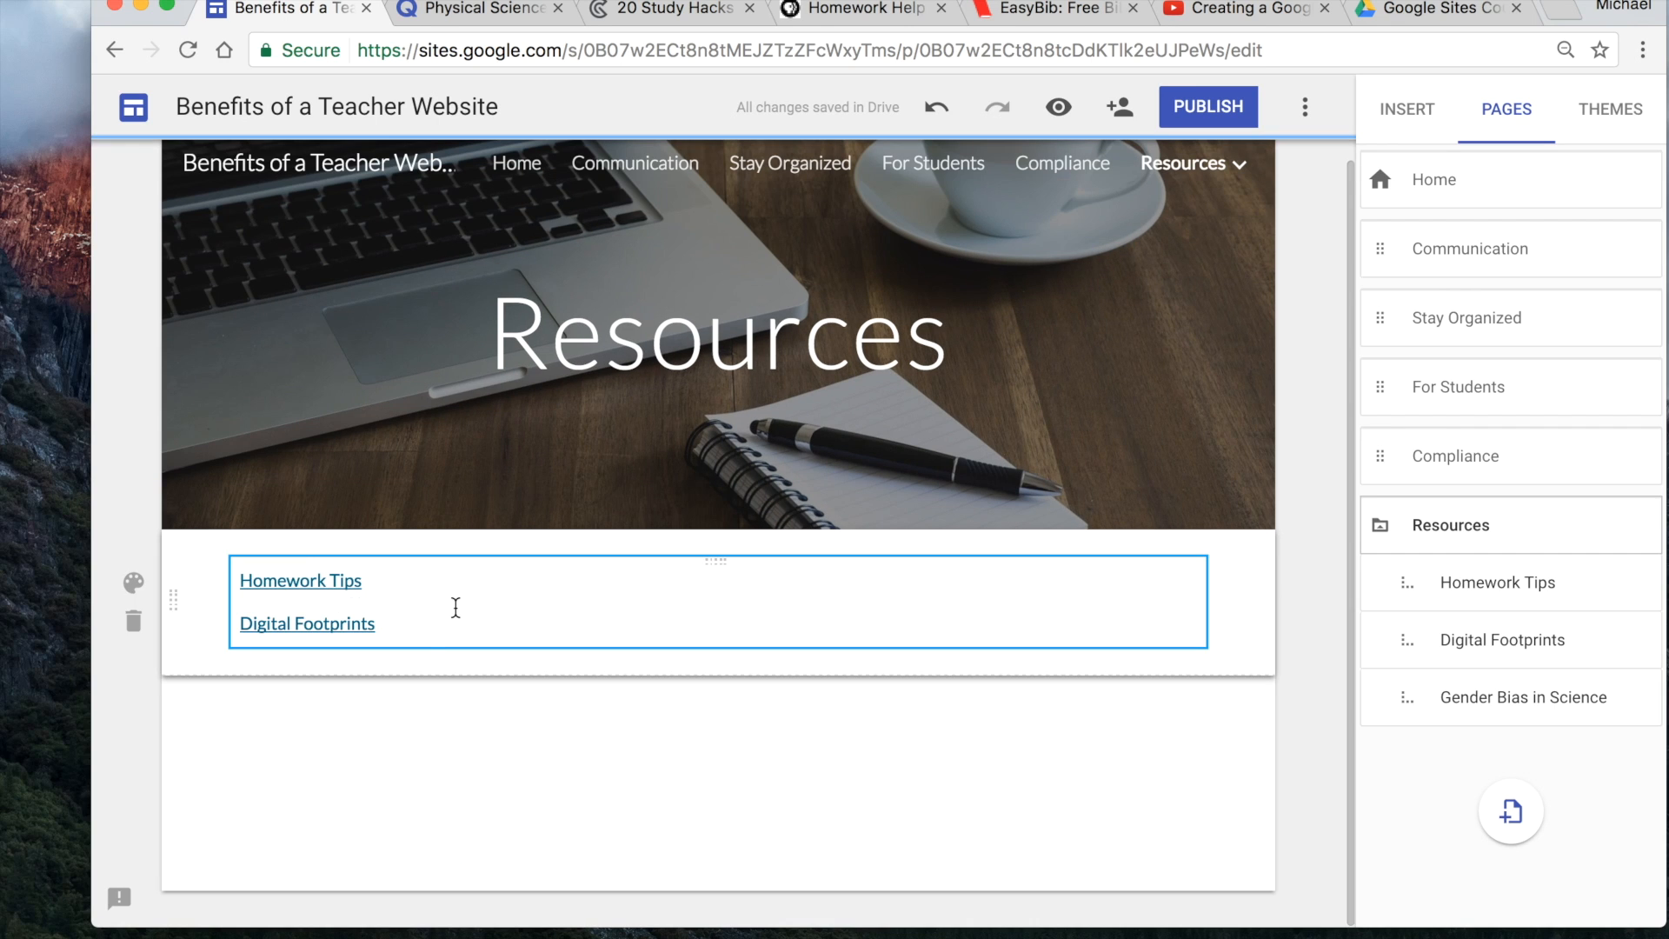
- Add the line "Gender Bias in Science" beneath the Digital Footprints link in the same text box
click(429, 626)
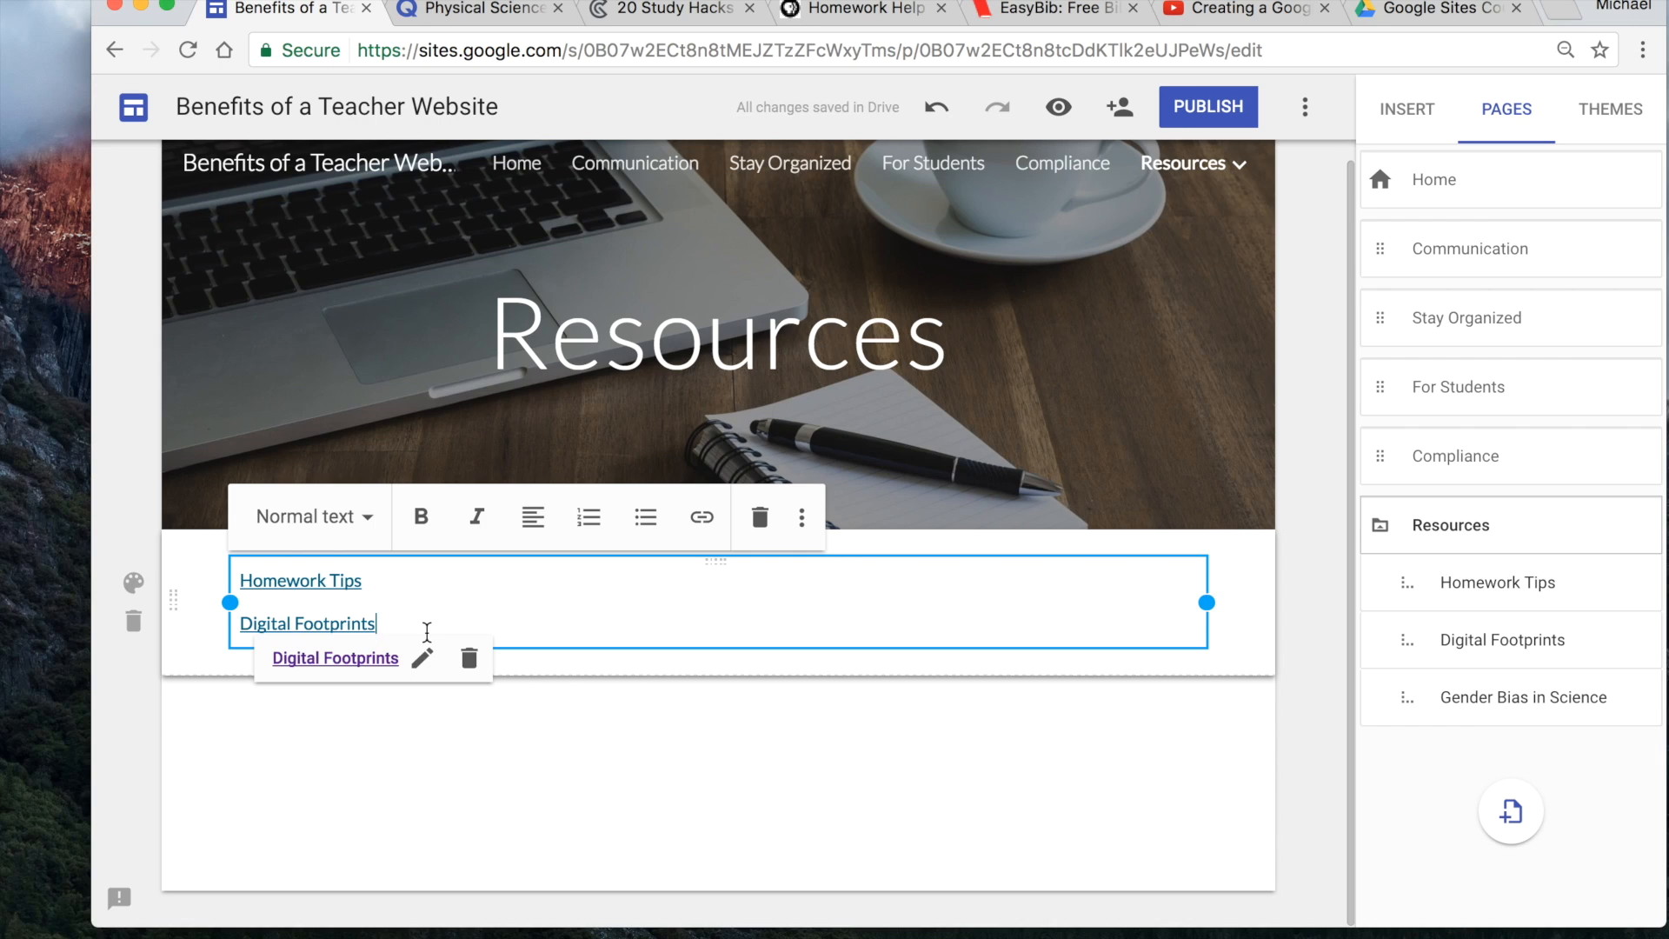
key(Return)
text(G)
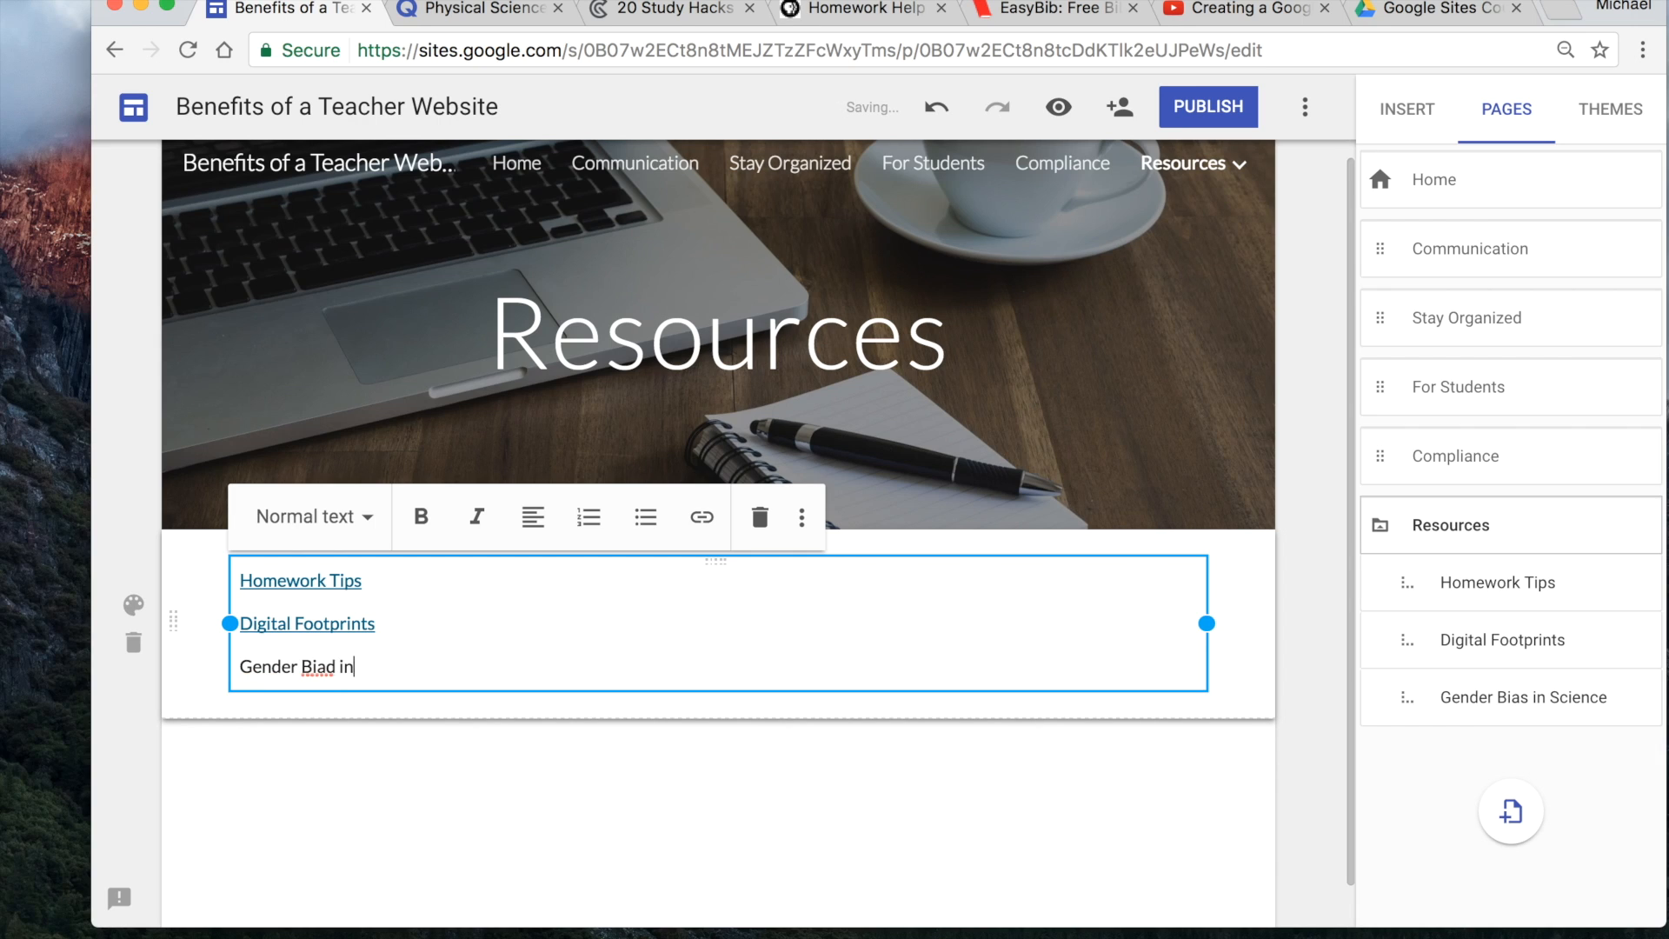
text(ender Bias in Science)
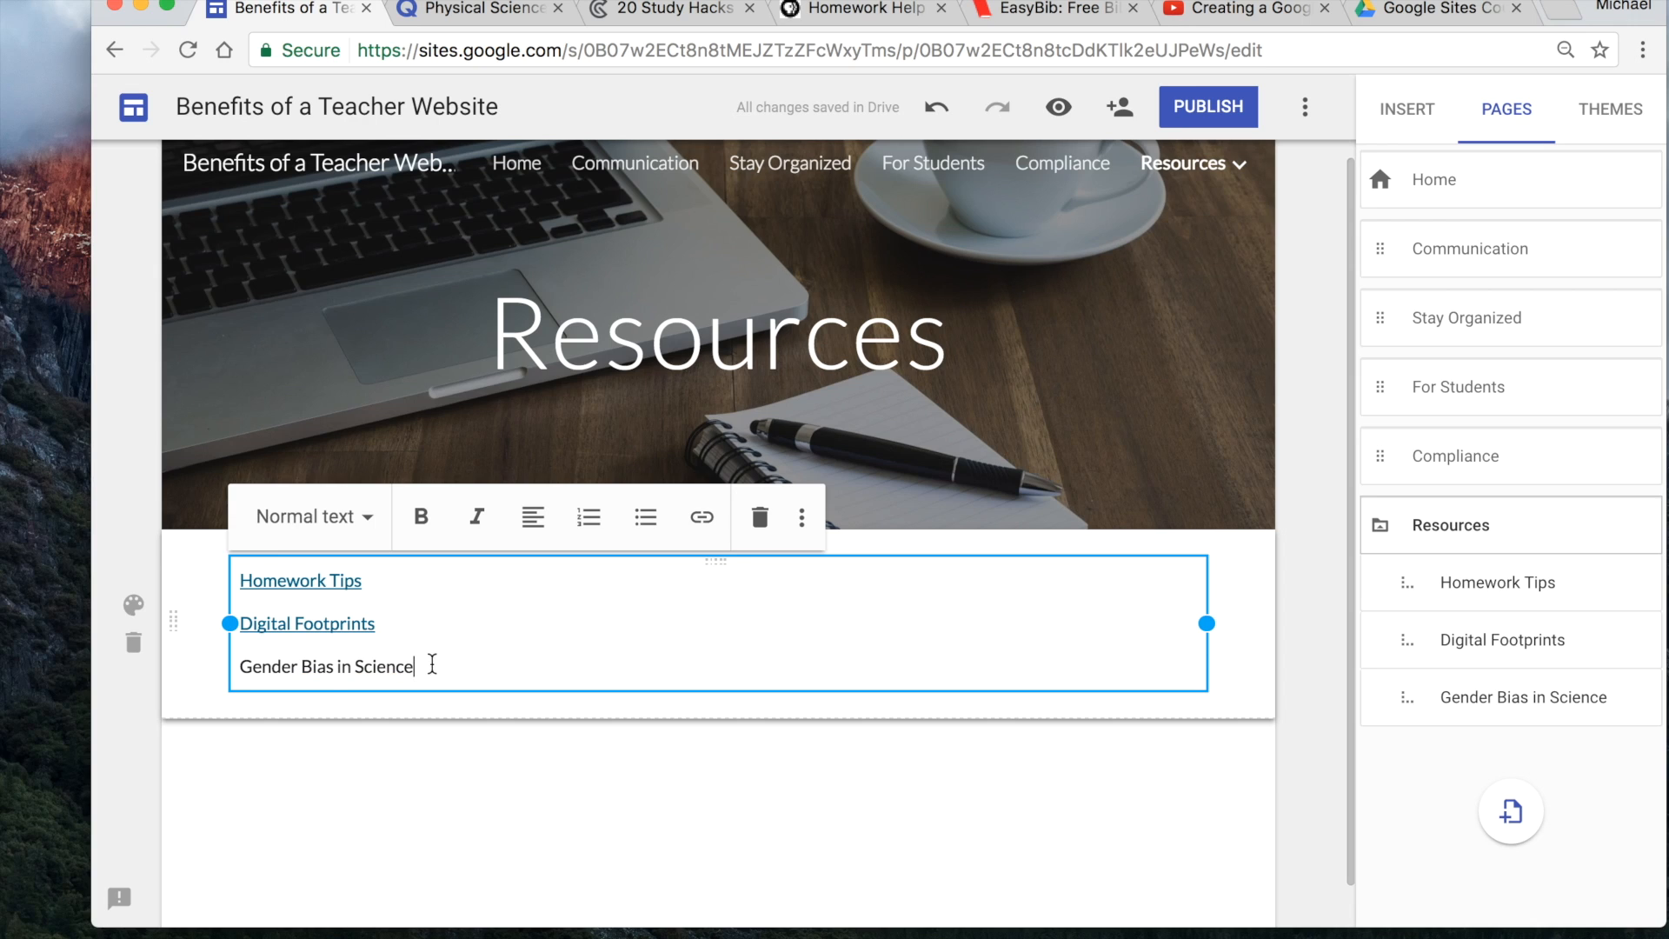
- Link the "Gender Bias in Science" text to the Gender Bias in Science site page
drag(413, 666, 232, 666)
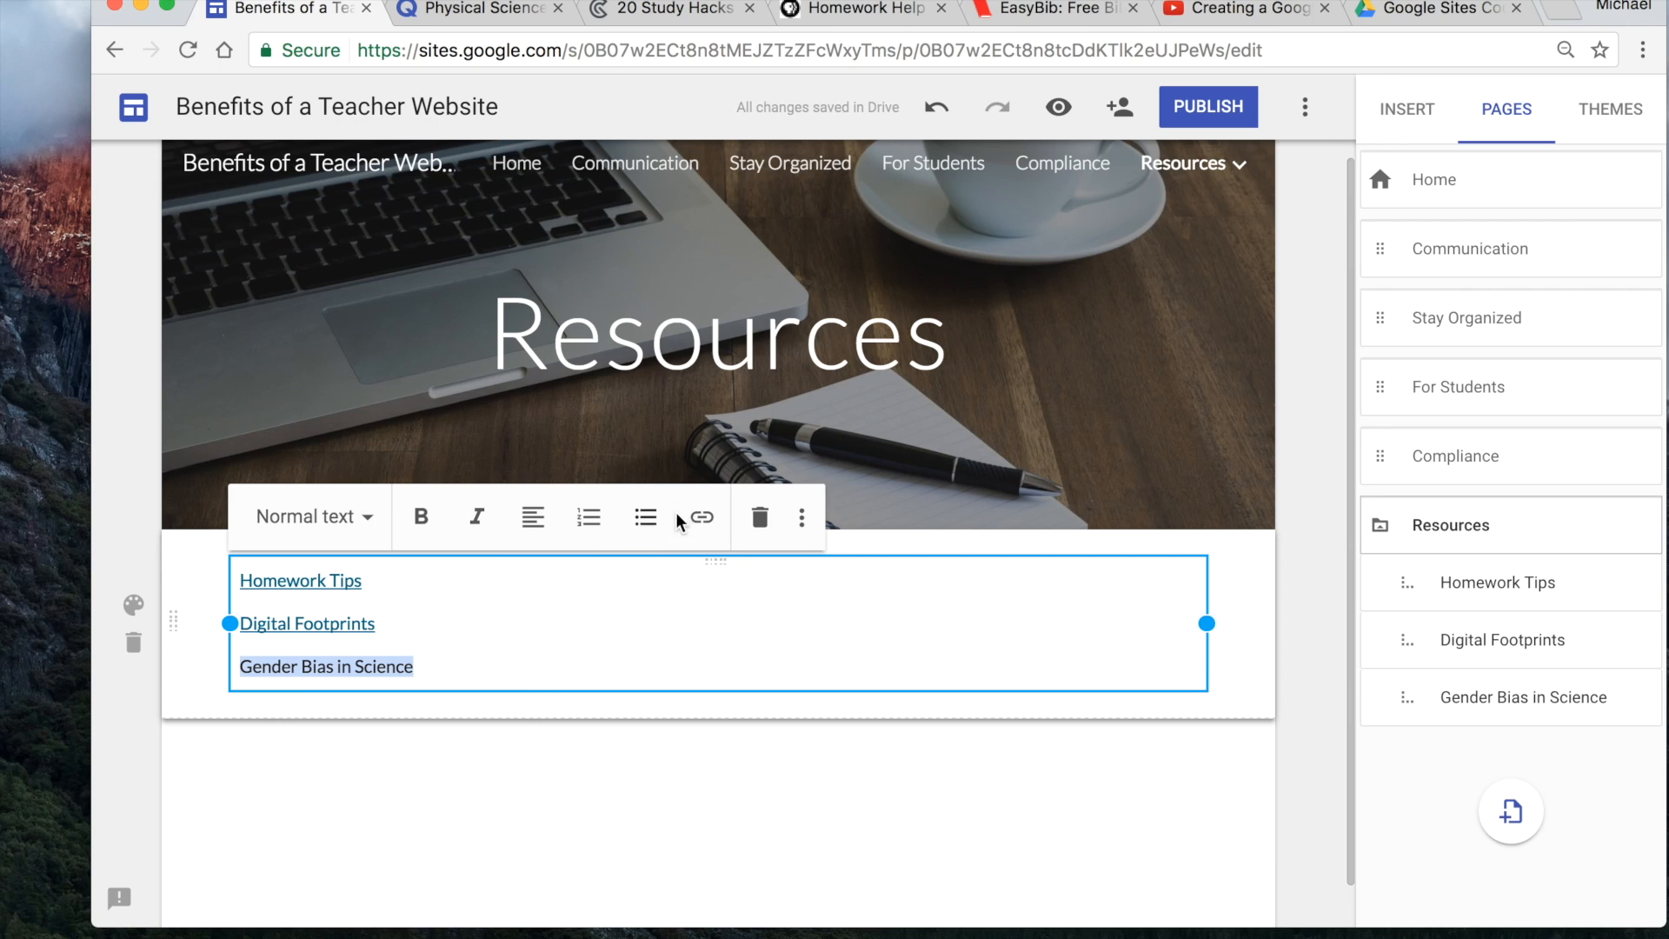
click(702, 521)
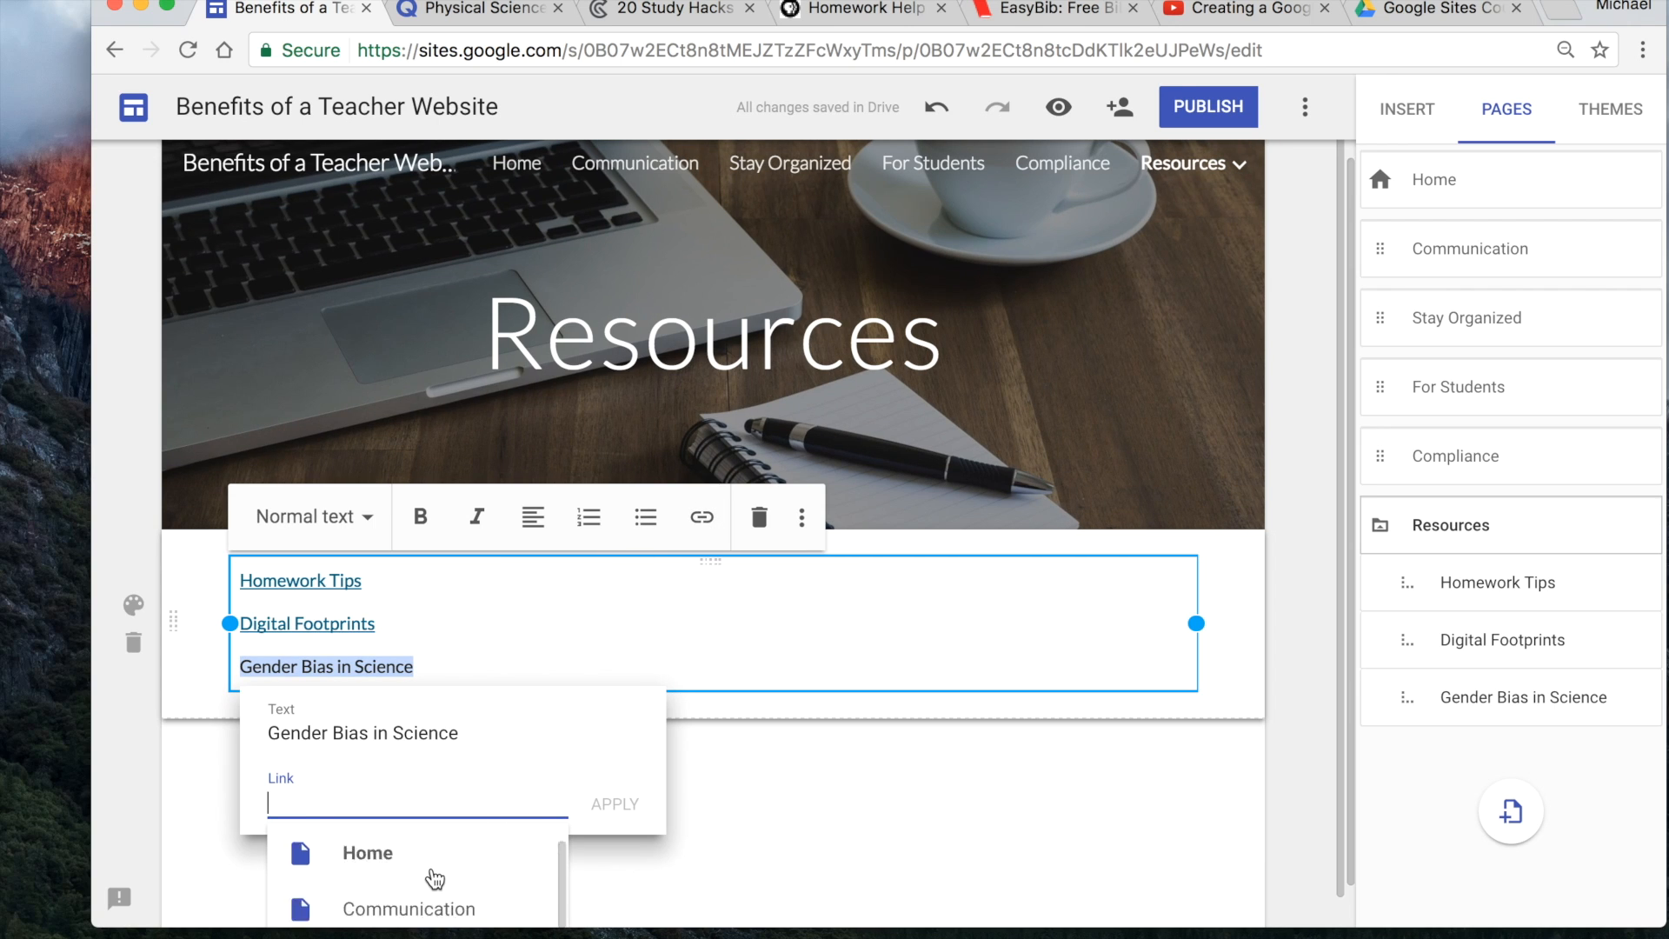
scroll(434, 880, down, 5)
click(432, 887)
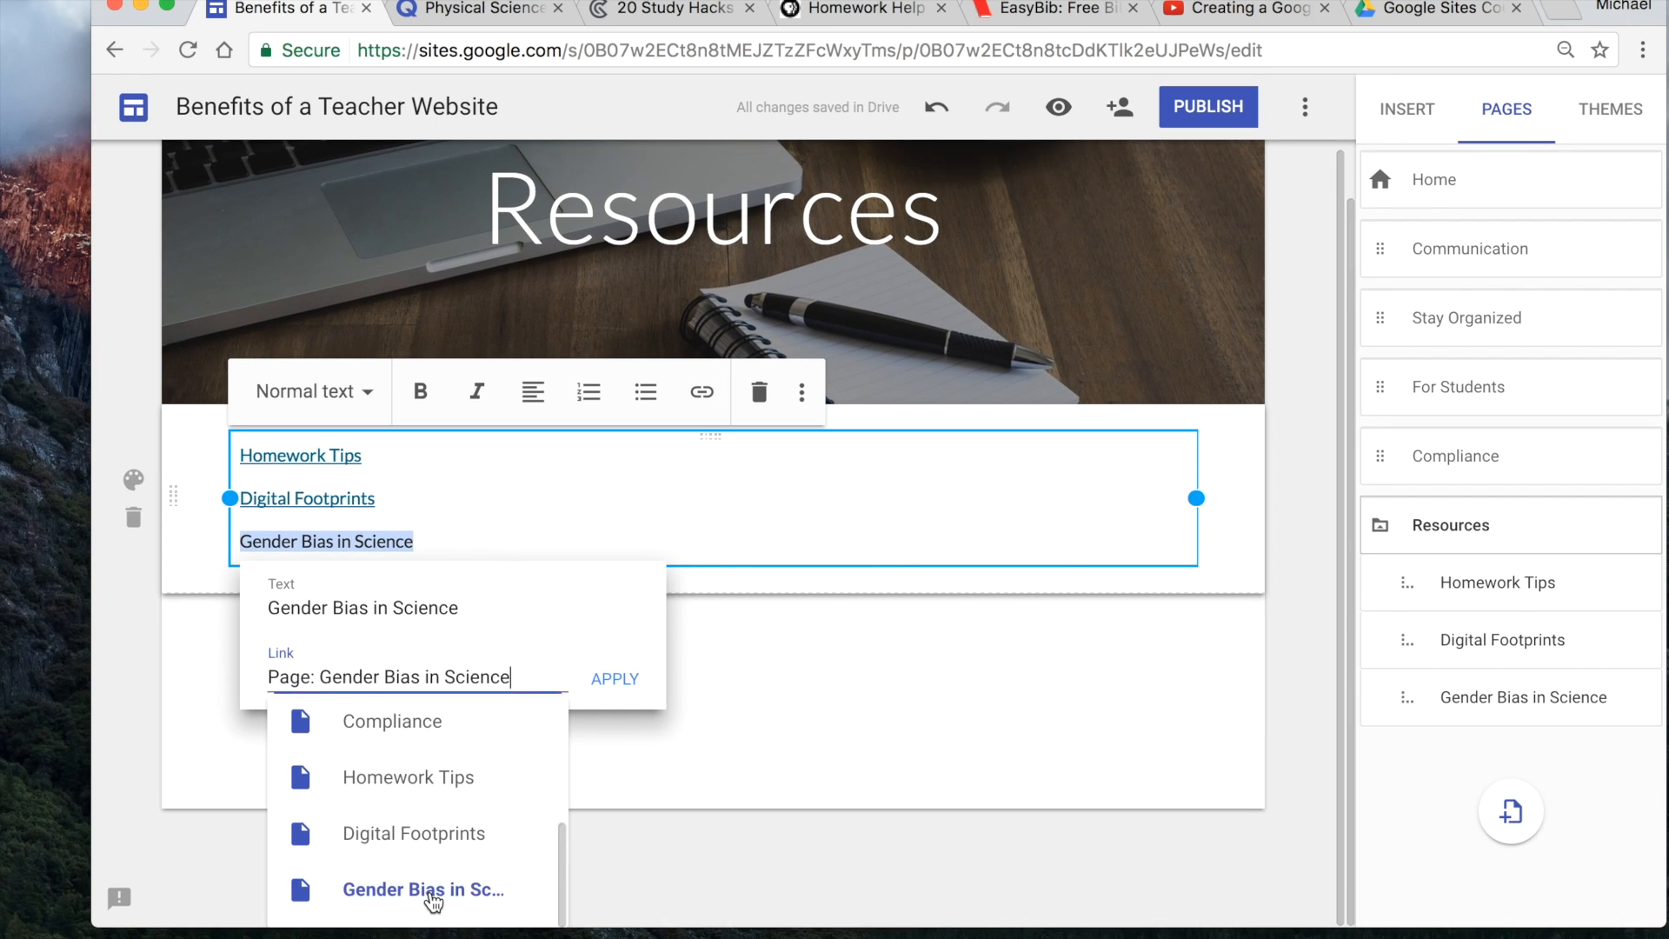
click(622, 682)
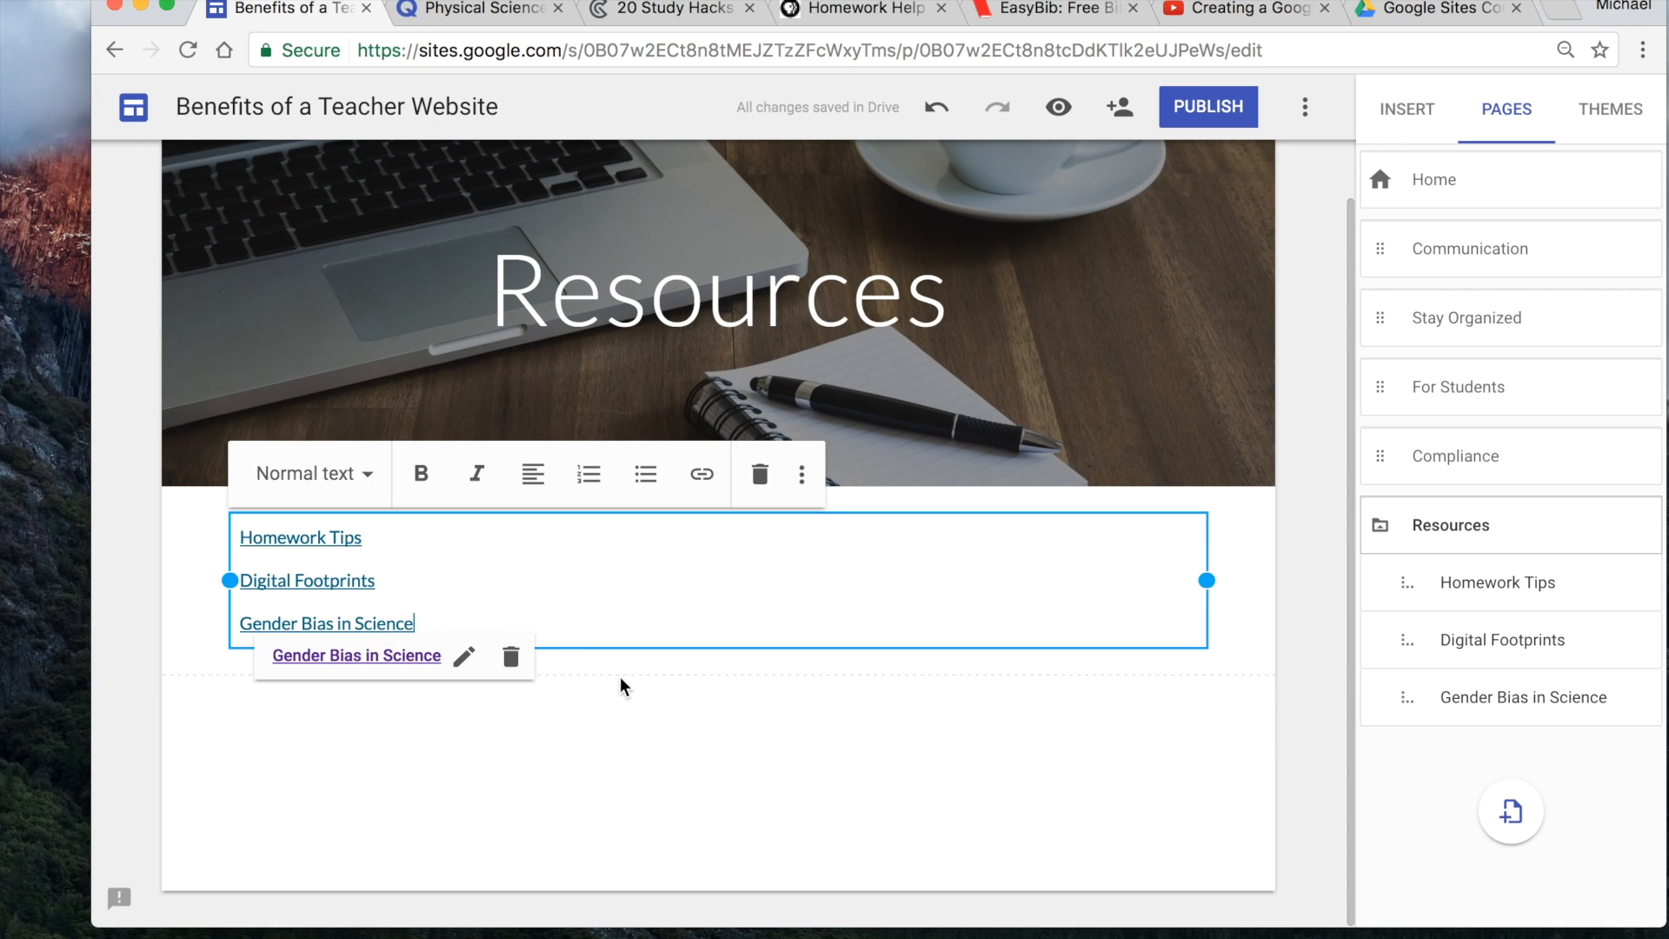
click(550, 754)
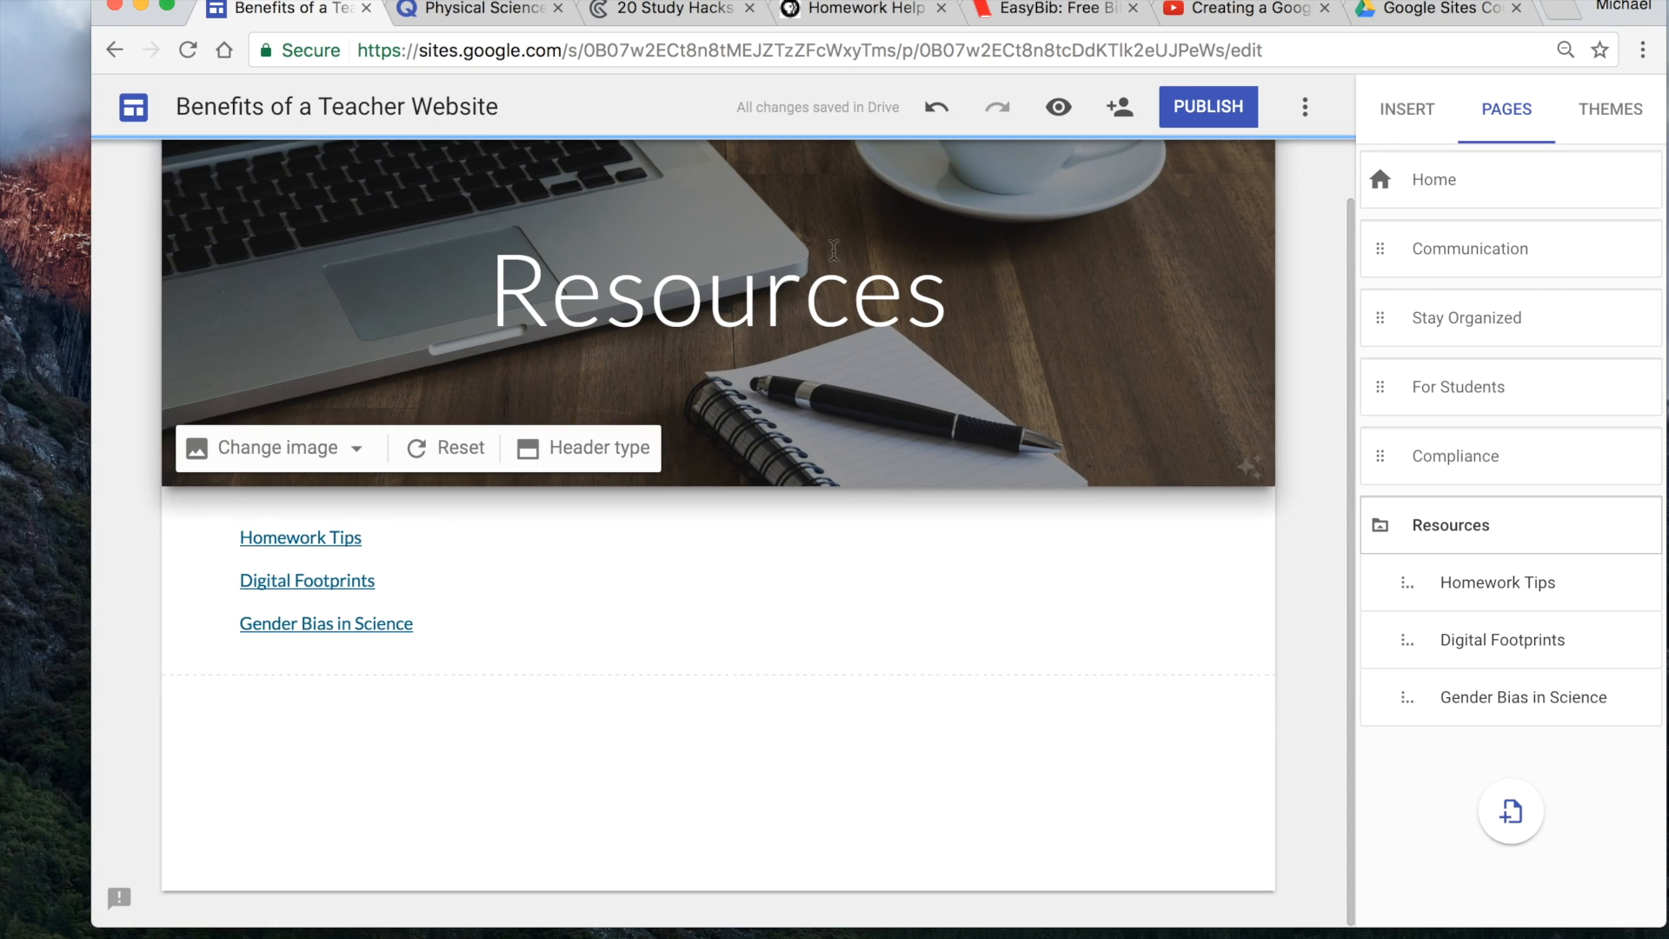
- Preview the site, follow the Homework Tips link from the Resources page, look through that page and exit the preview
click(1059, 109)
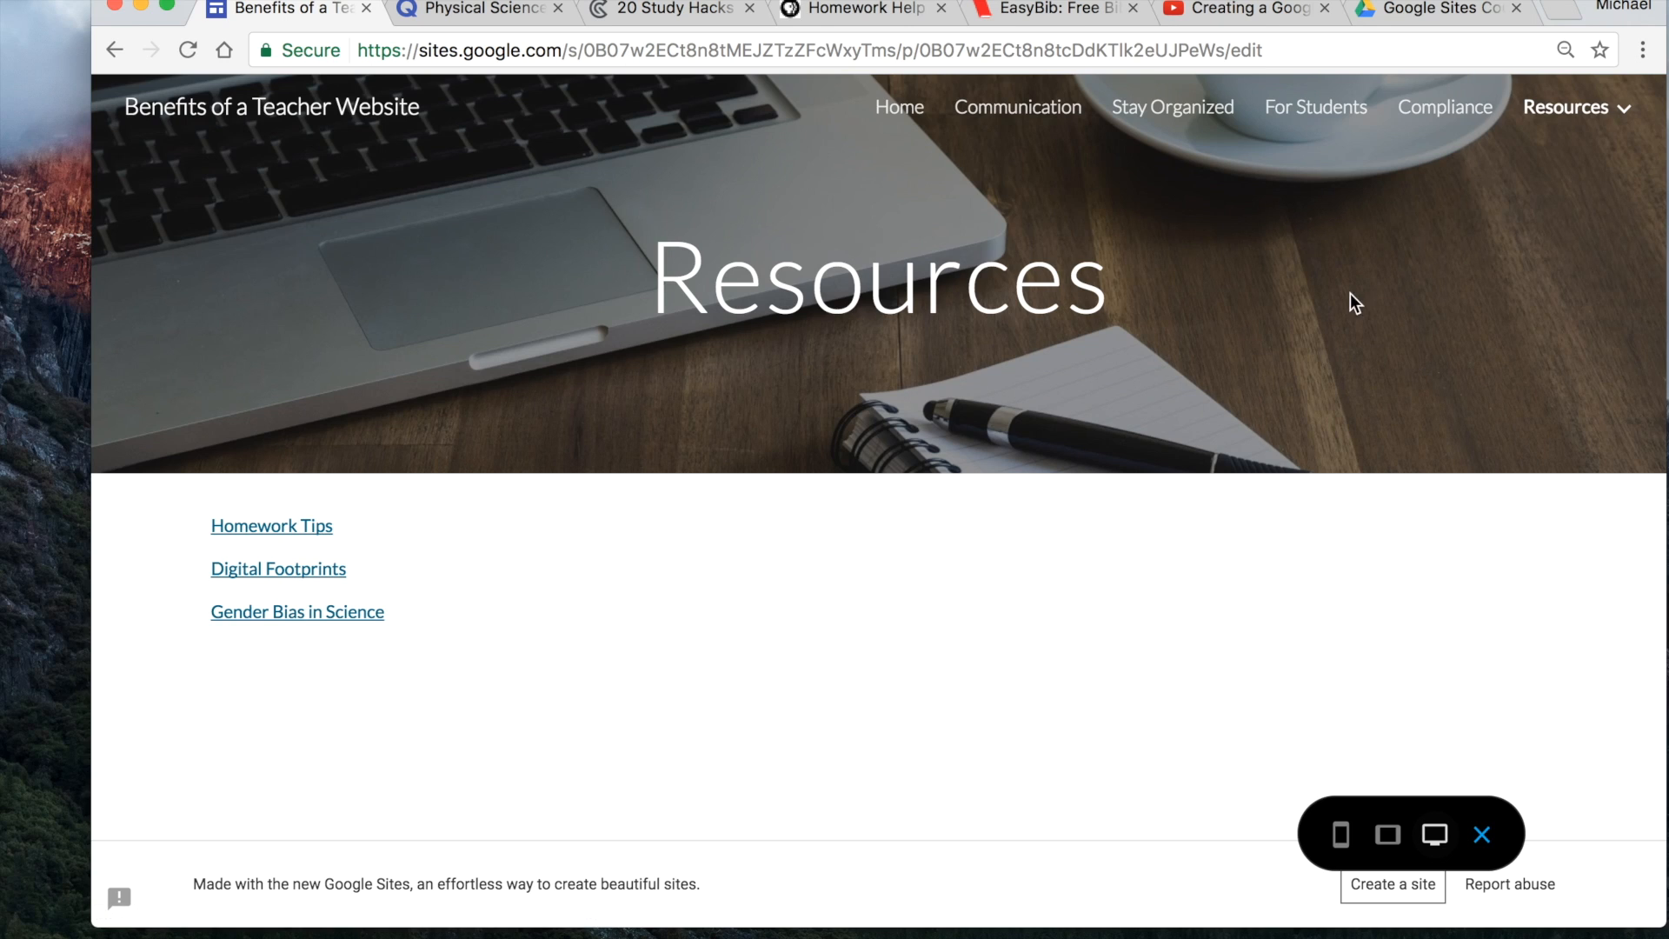
mouse_move(1575, 126)
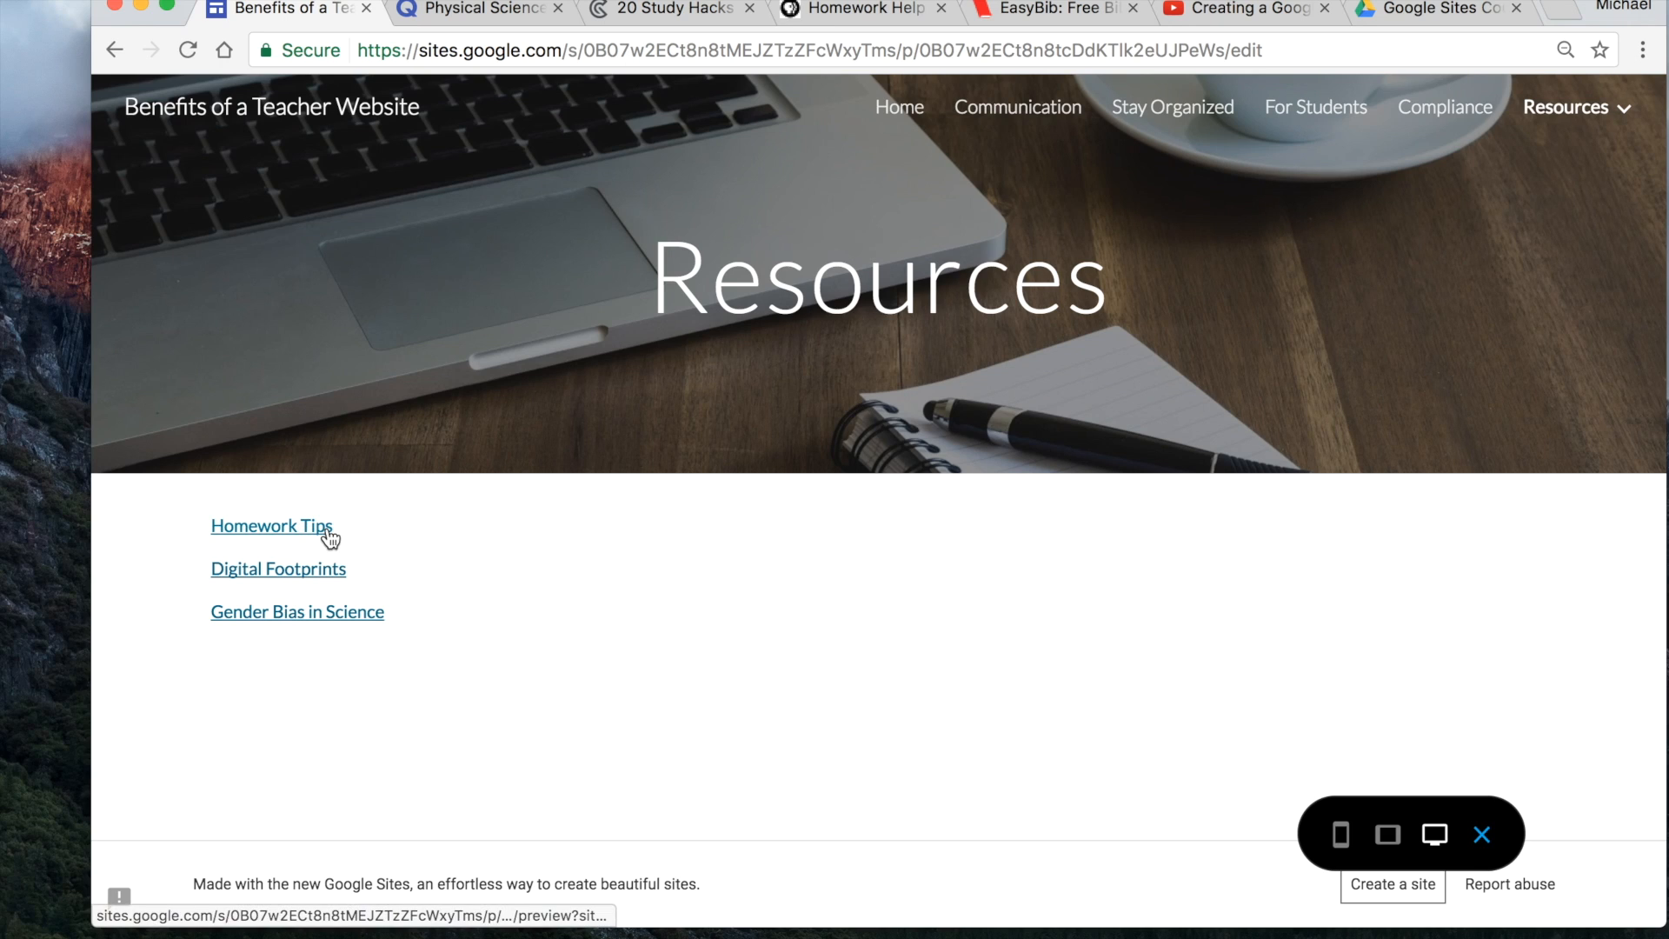
click(265, 531)
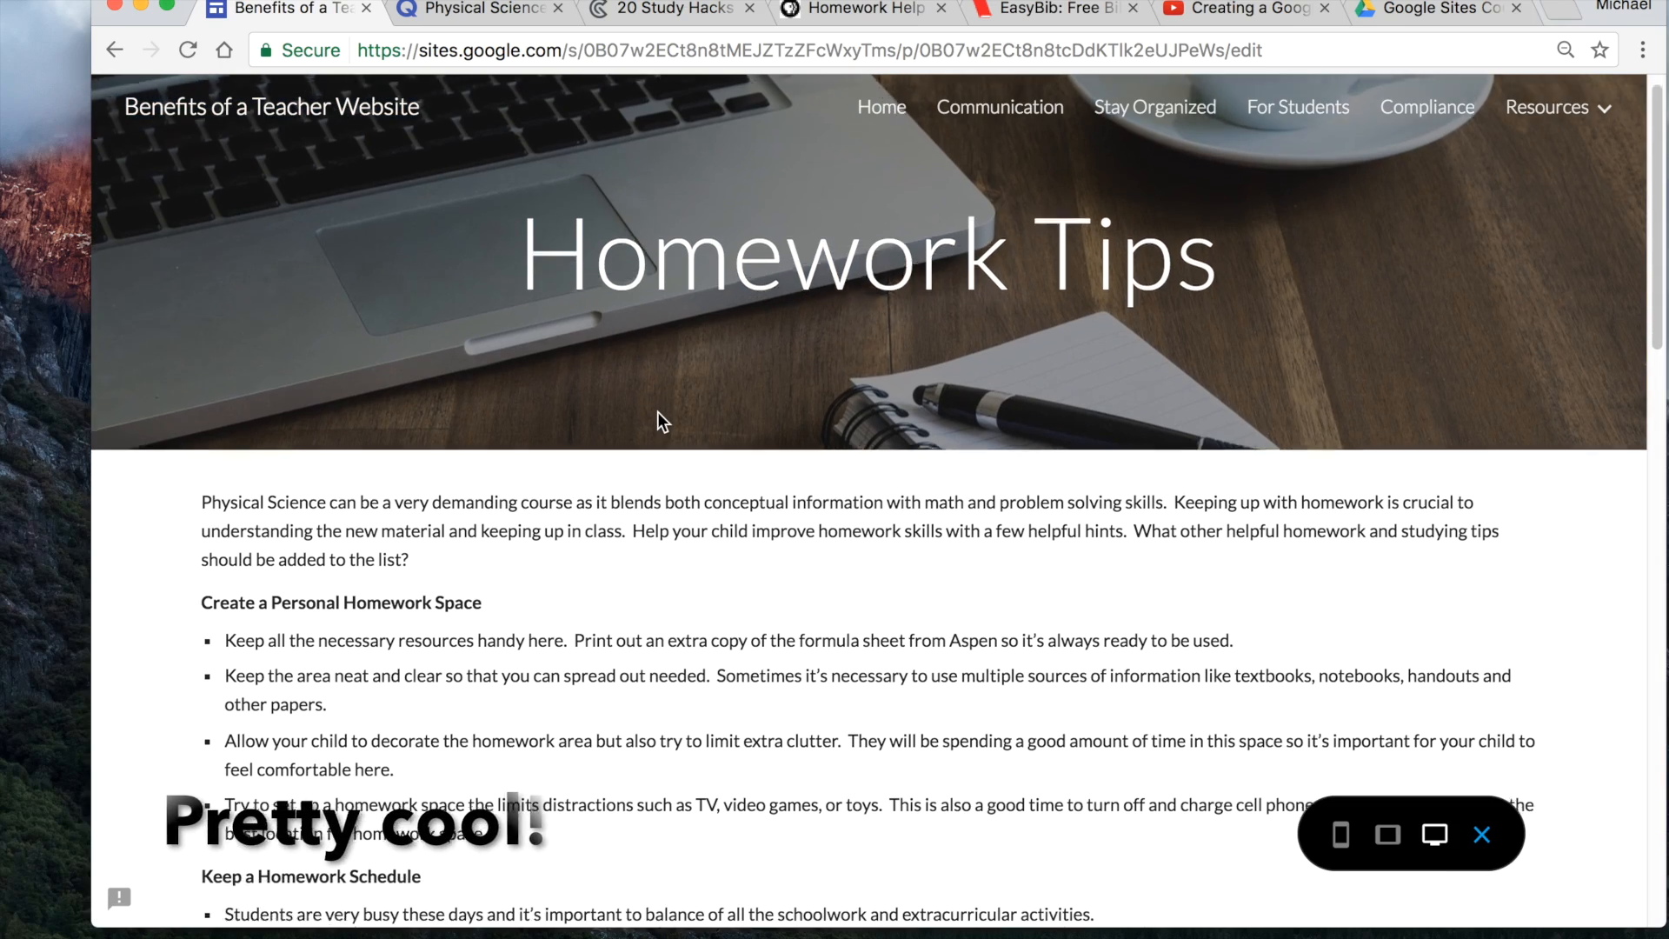
scroll(657, 410, down, 3)
scroll(658, 413, down, 15)
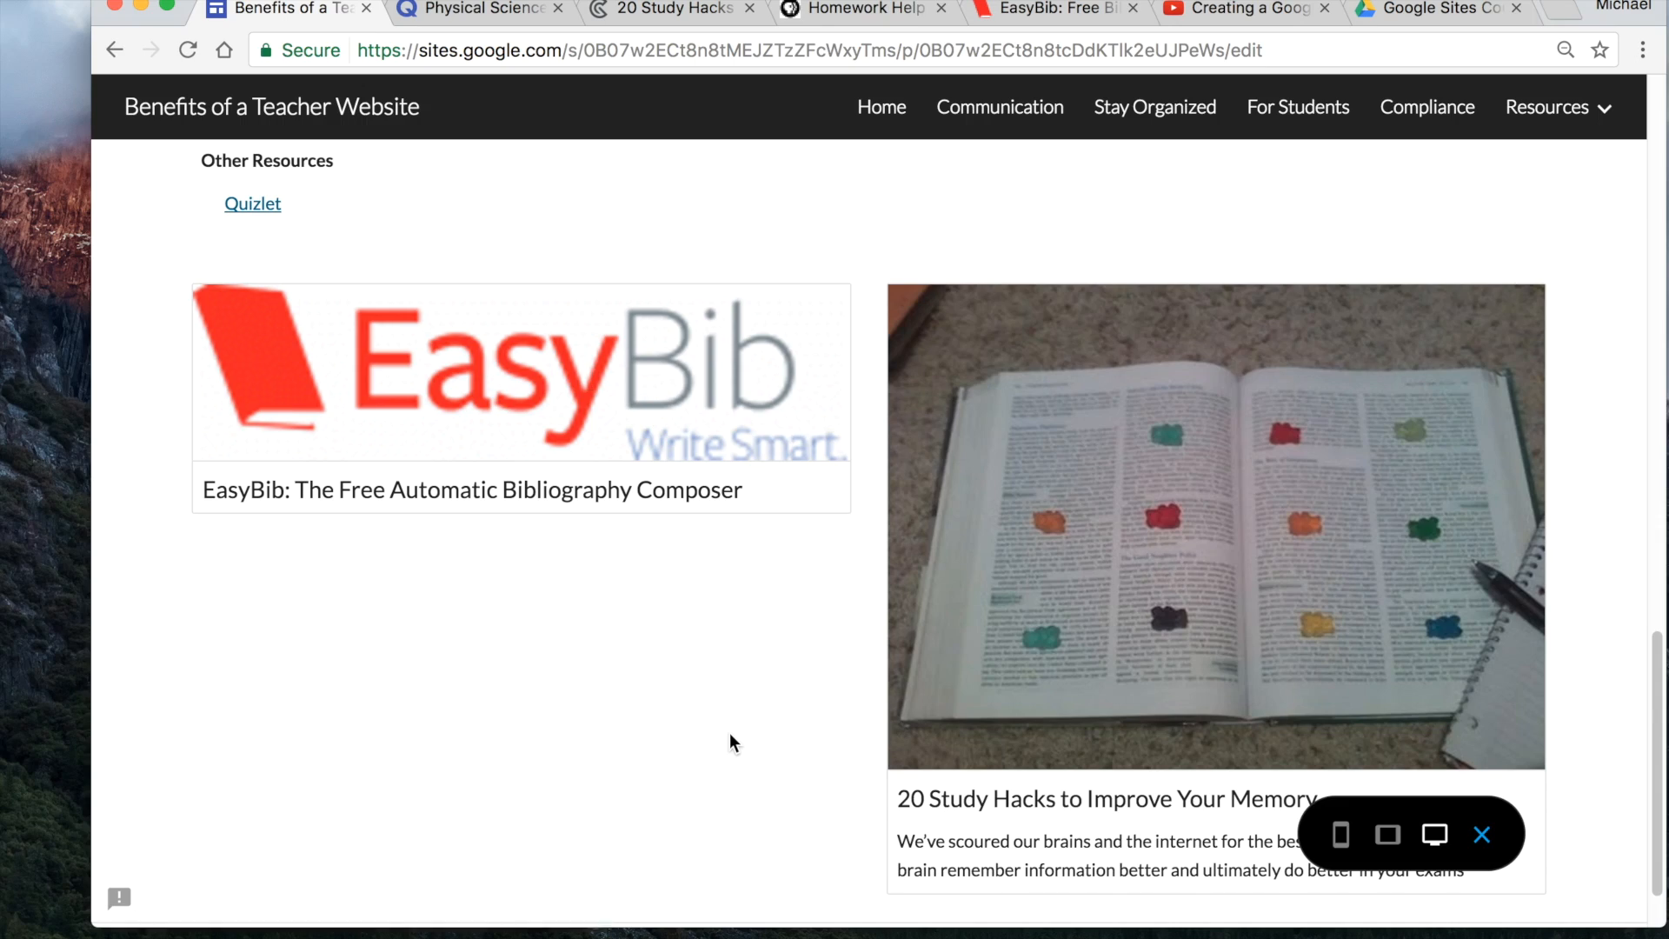
scroll(730, 742, up, 20)
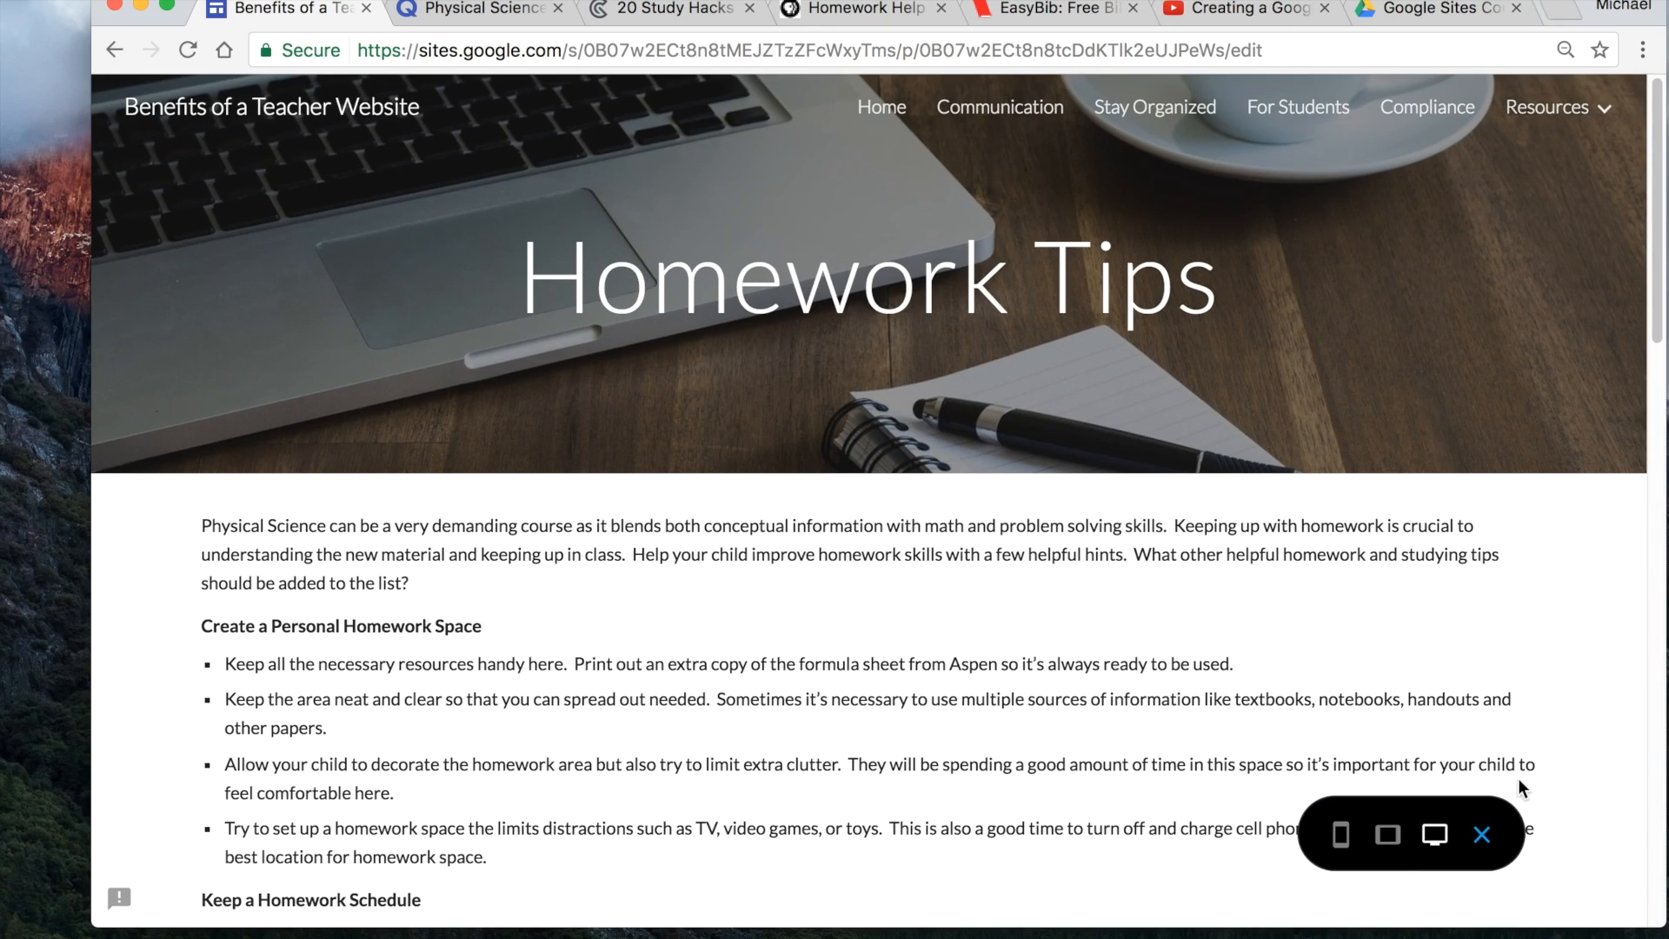
click(1482, 836)
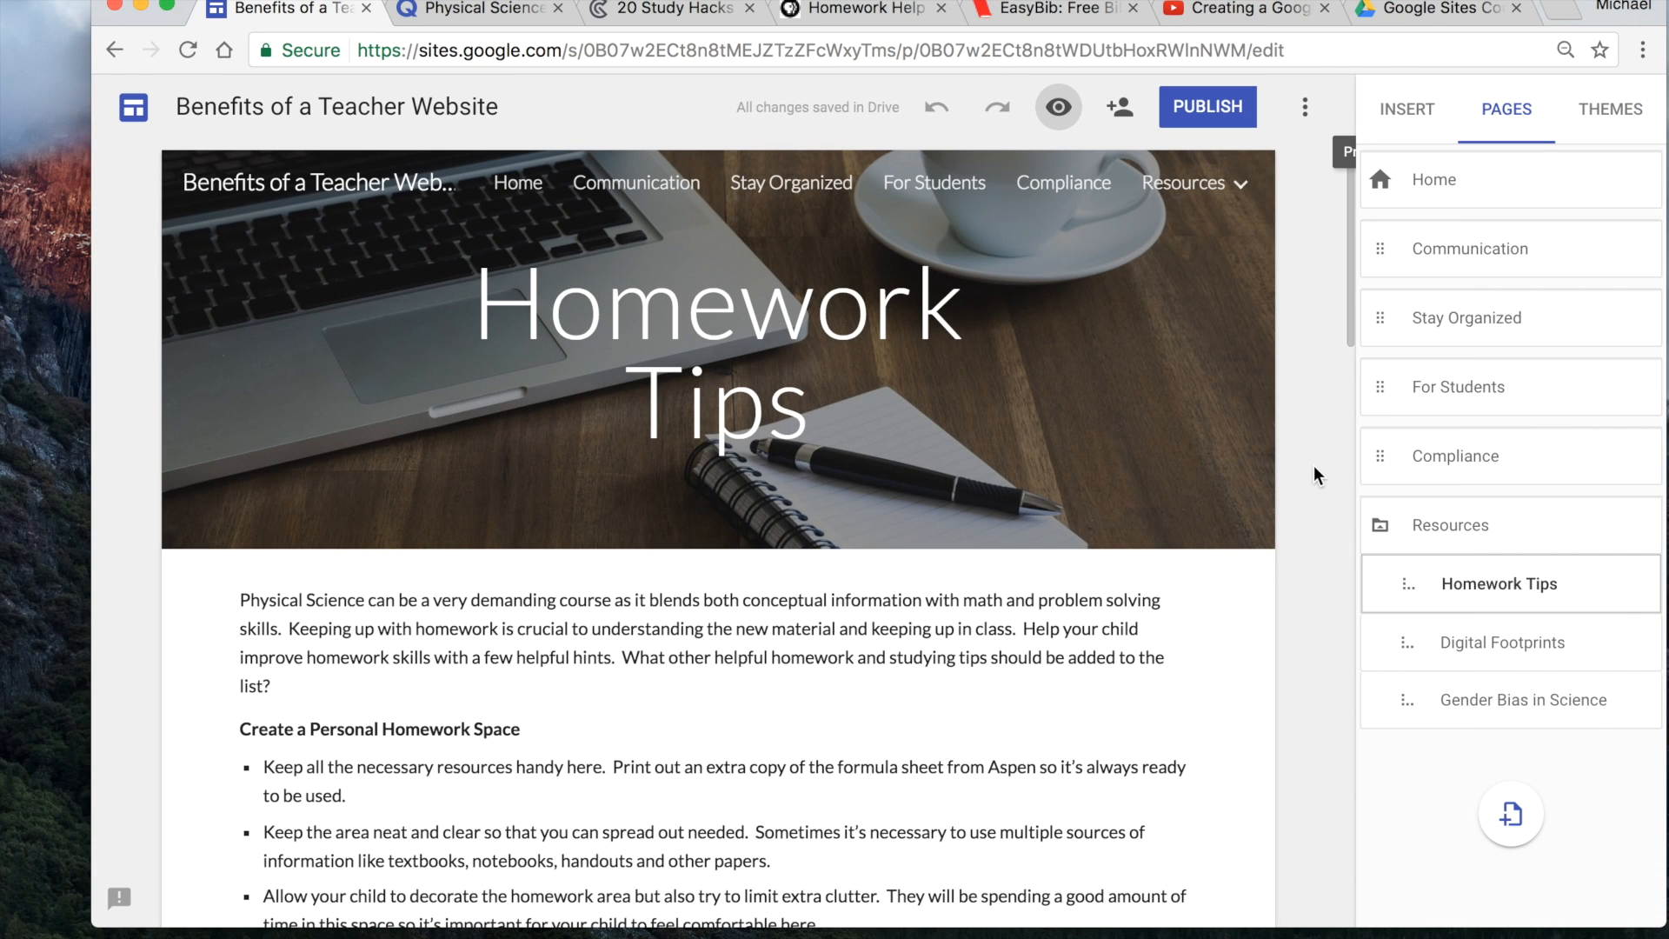
- Go to the end of the Homework Tips page in the editor and review the content types available for insertion
scroll(1313, 466, down, 20)
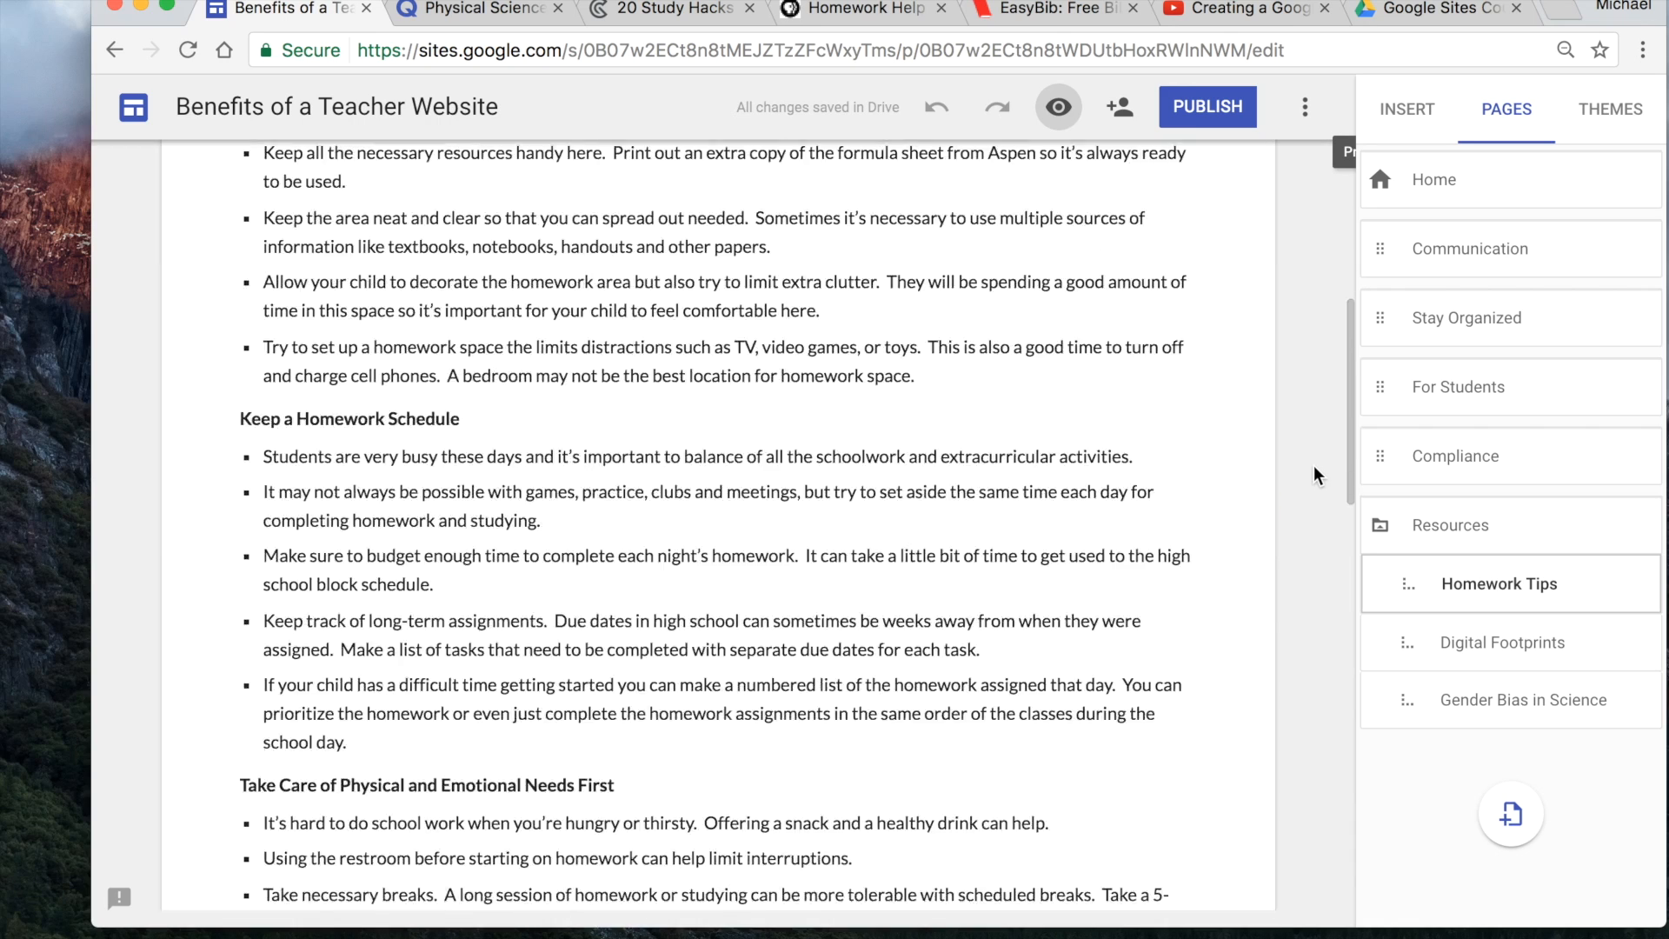
scroll(1312, 466, down, 2)
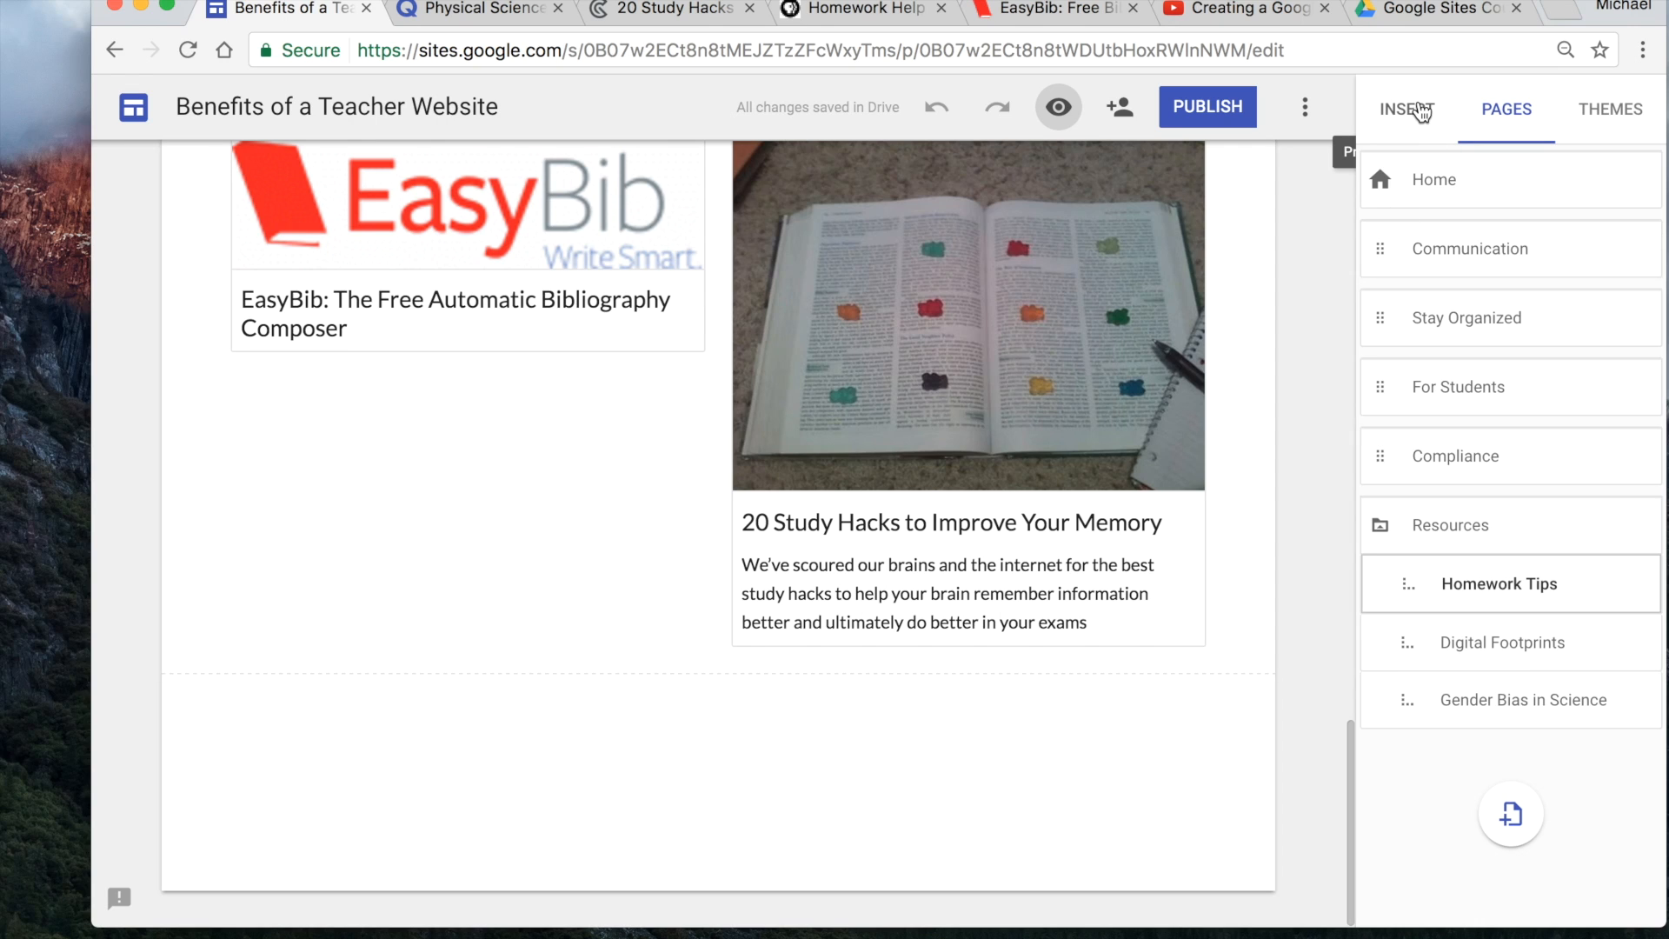
click(1417, 108)
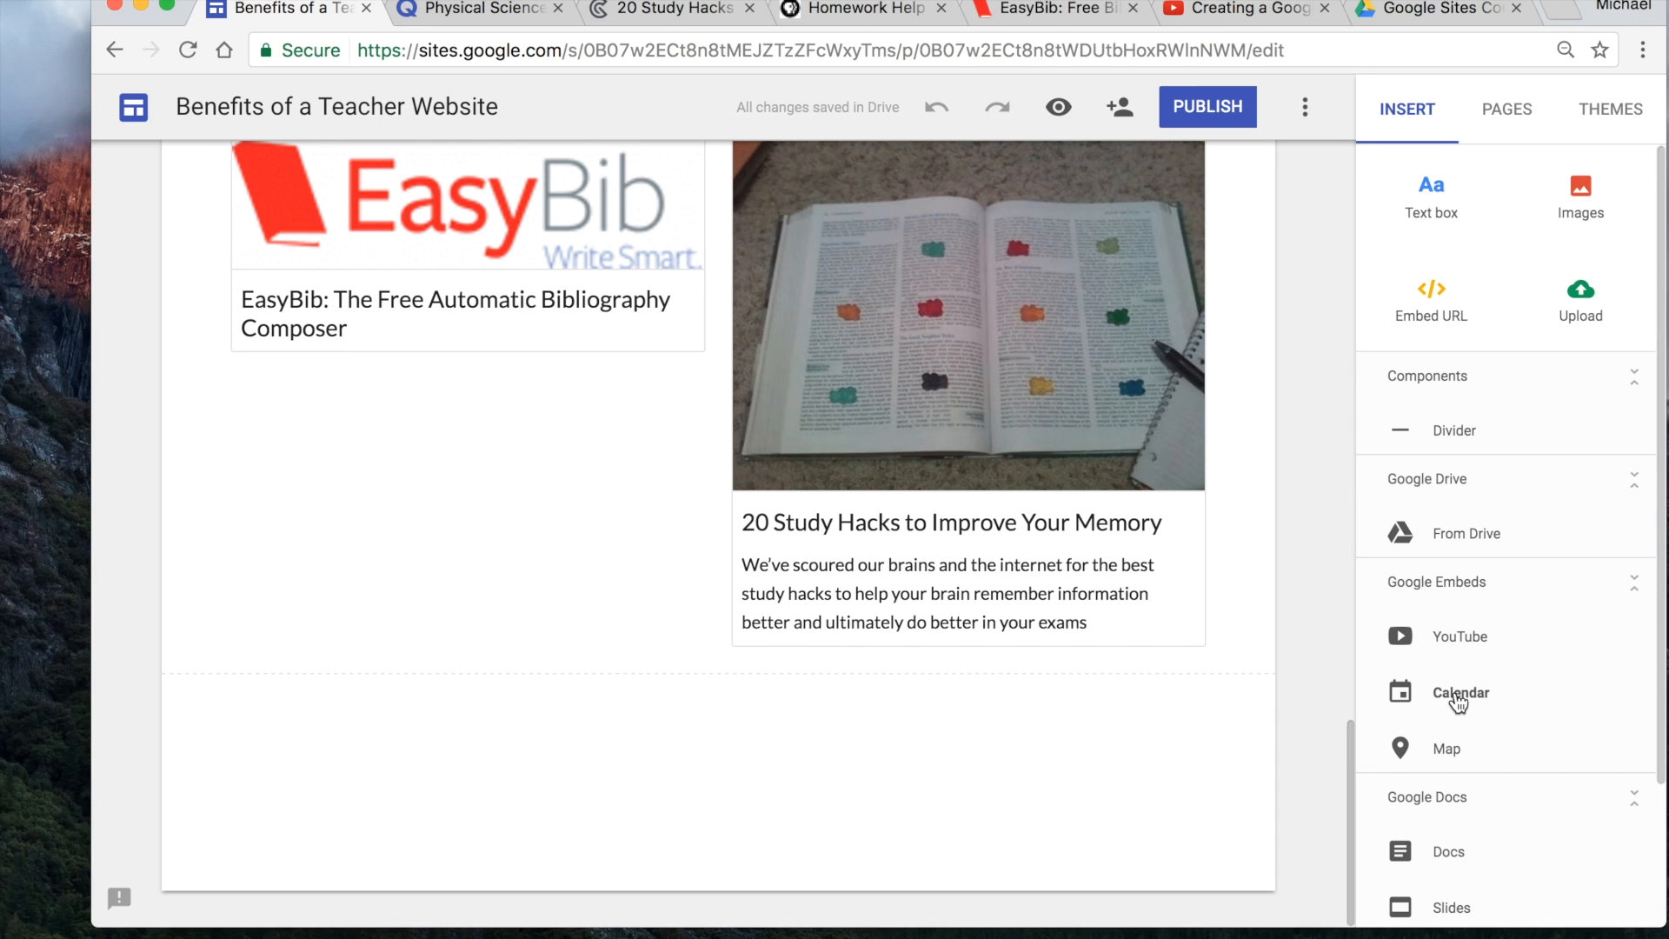
scroll(1493, 626, down, 3)
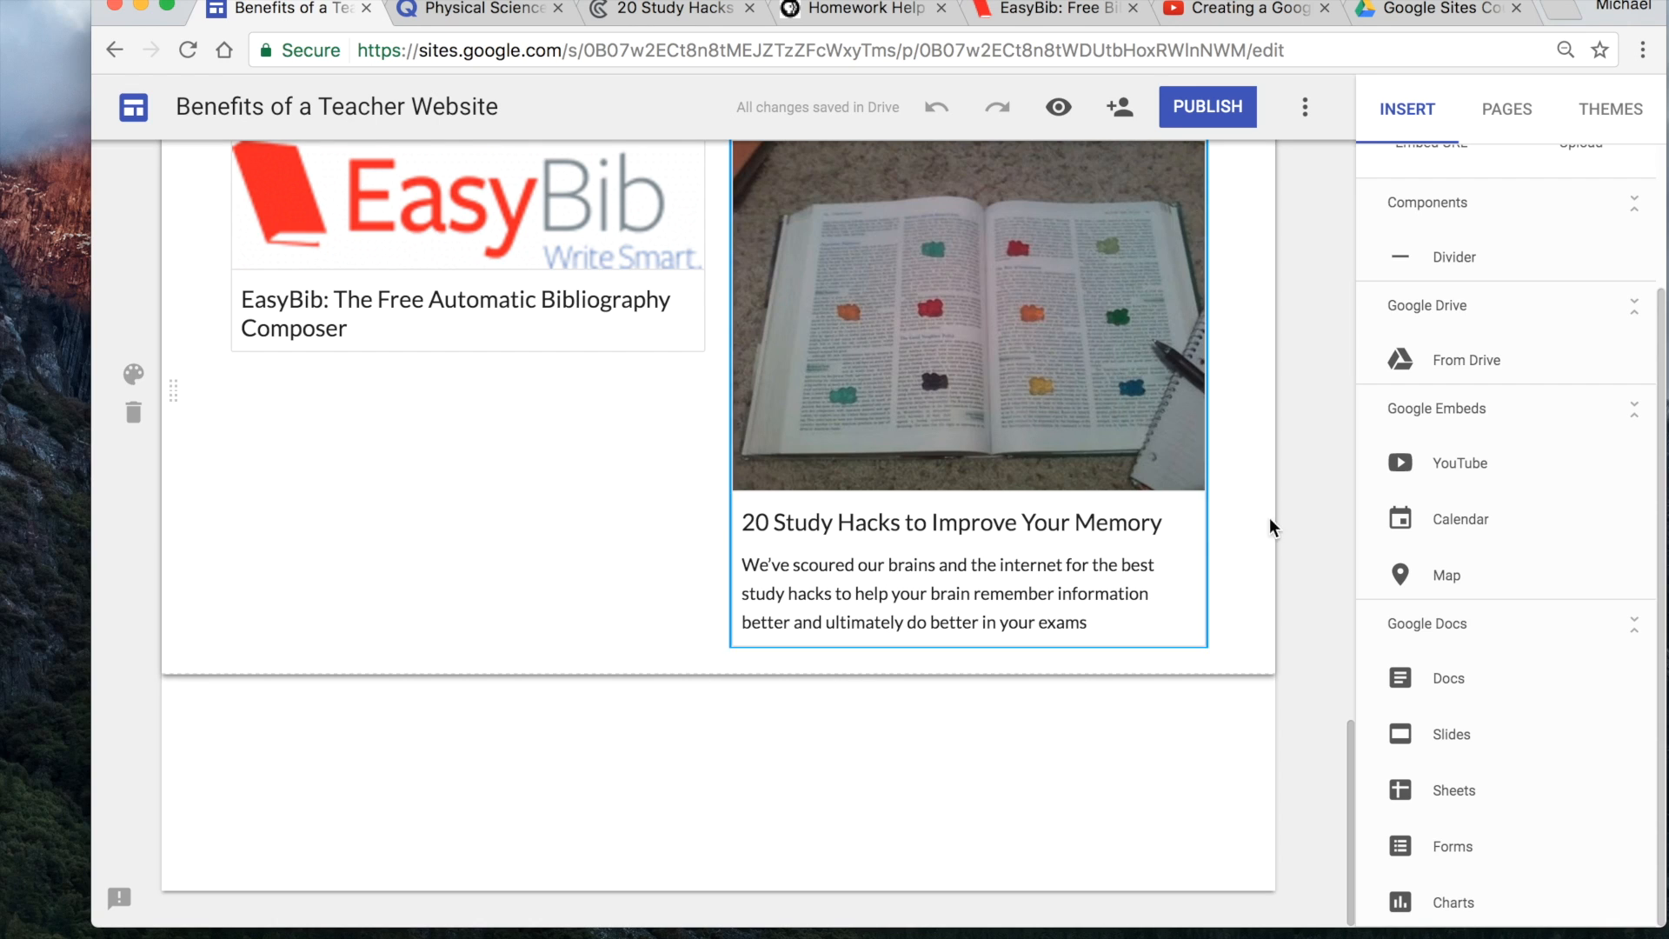
scroll(1503, 602, up, 3)
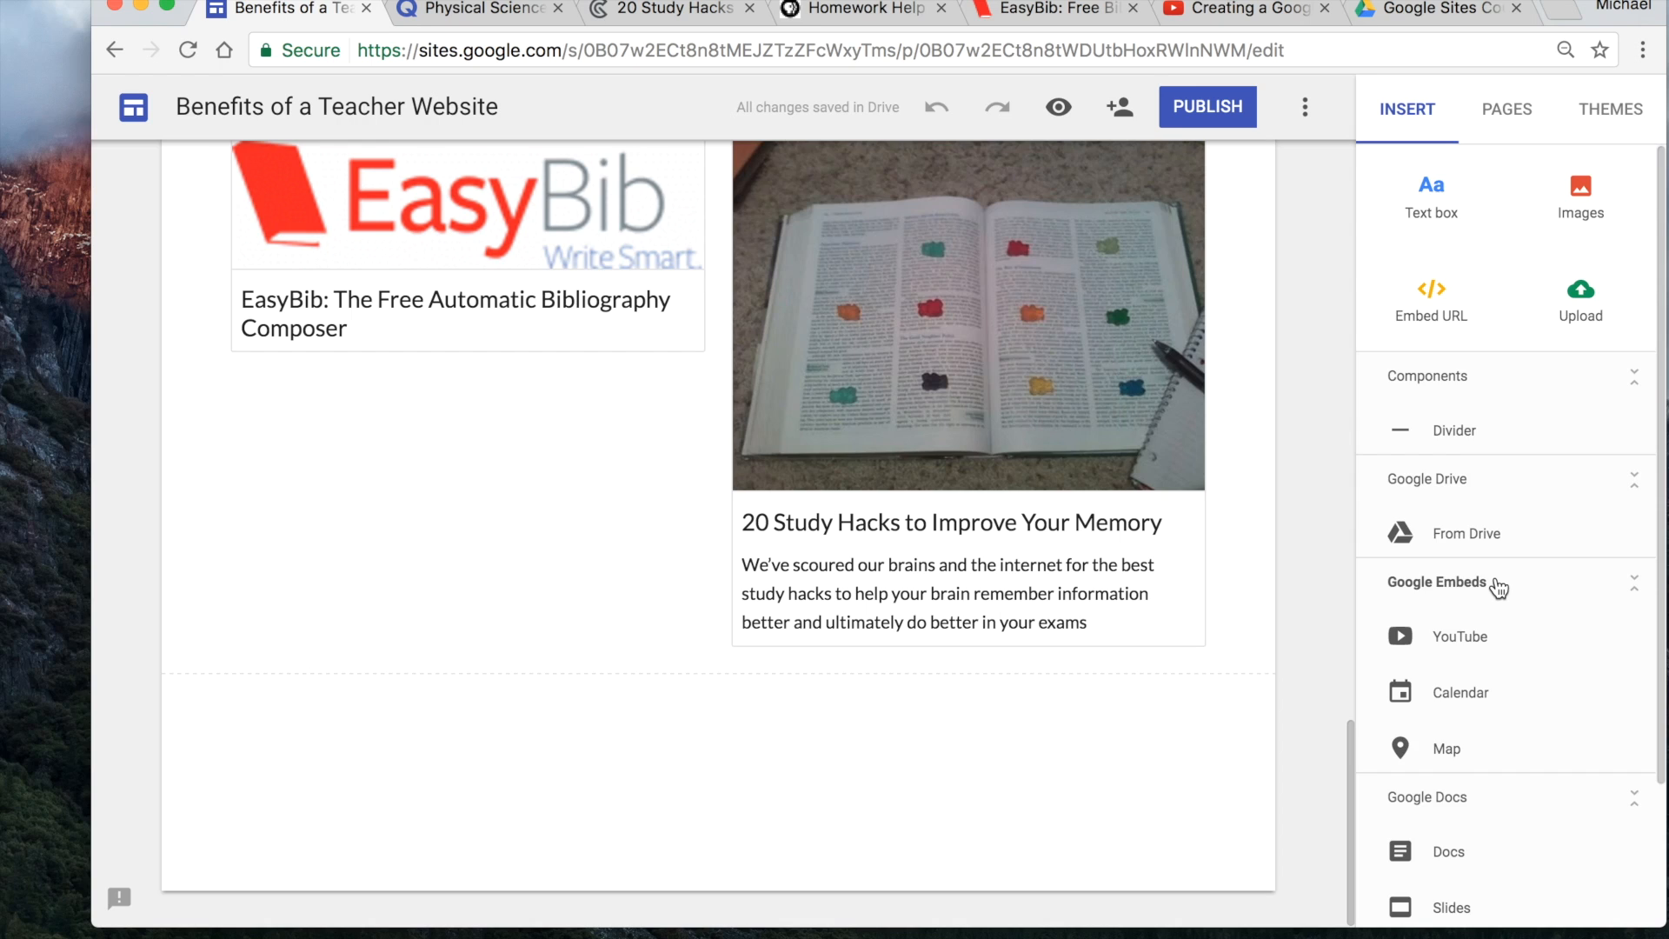
scroll(1498, 588, down, 3)
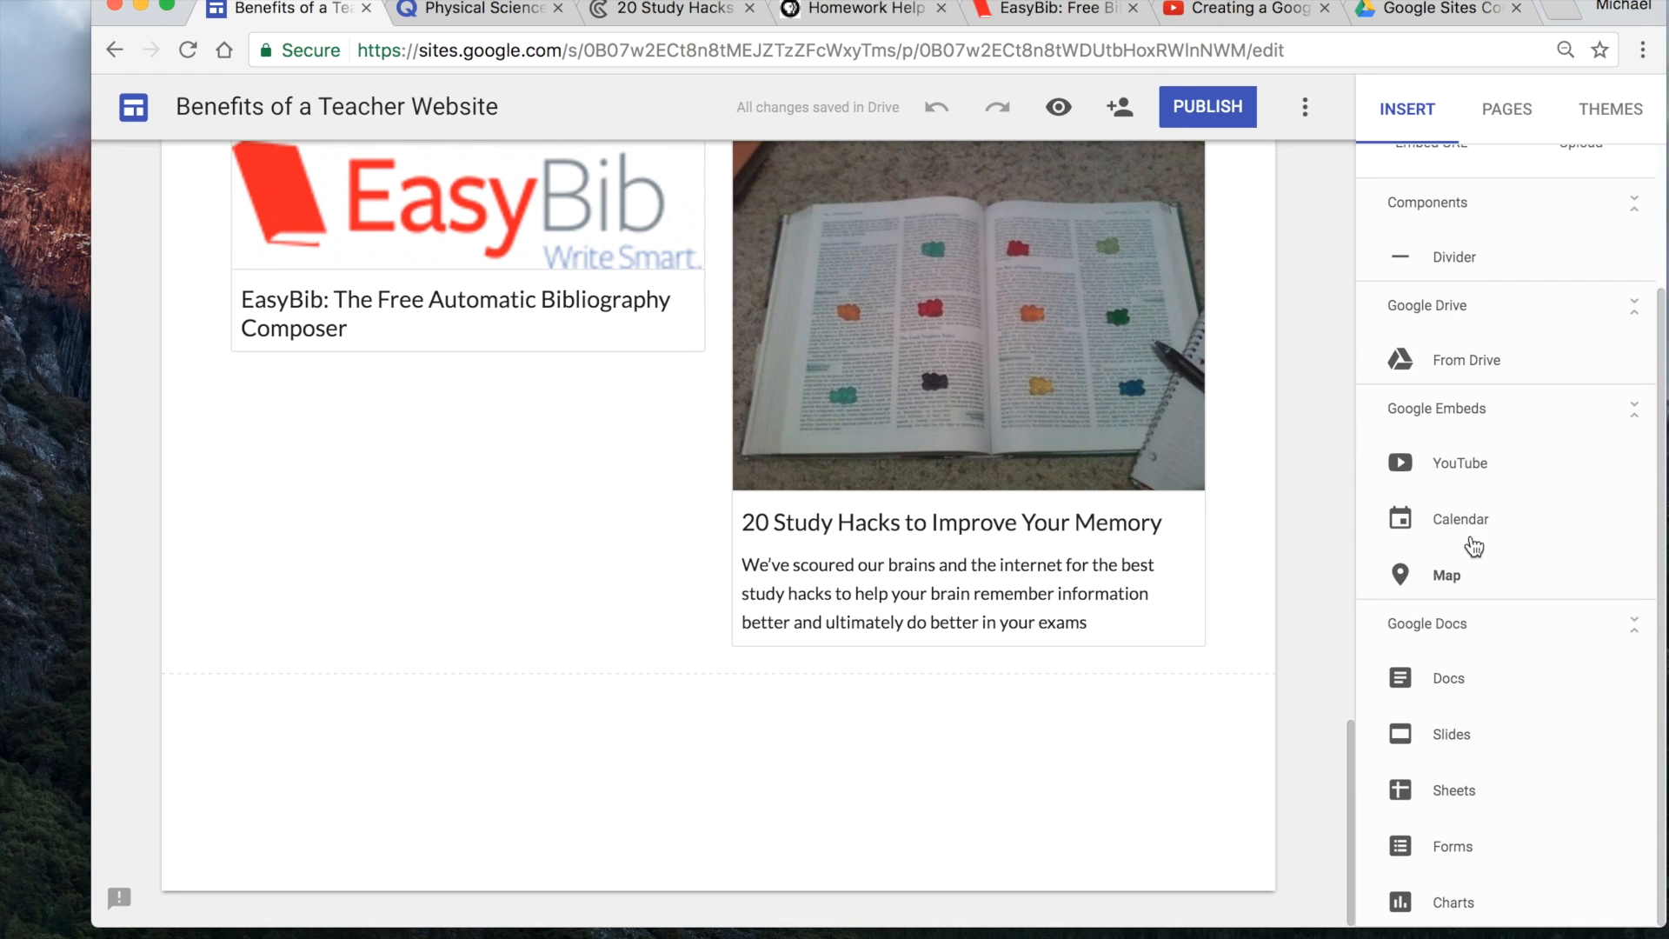
- Switch to YouTube and copy the share link of the "Creating a Google Sites - Part 1" video
click(1252, 10)
scroll(588, 403, down, 3)
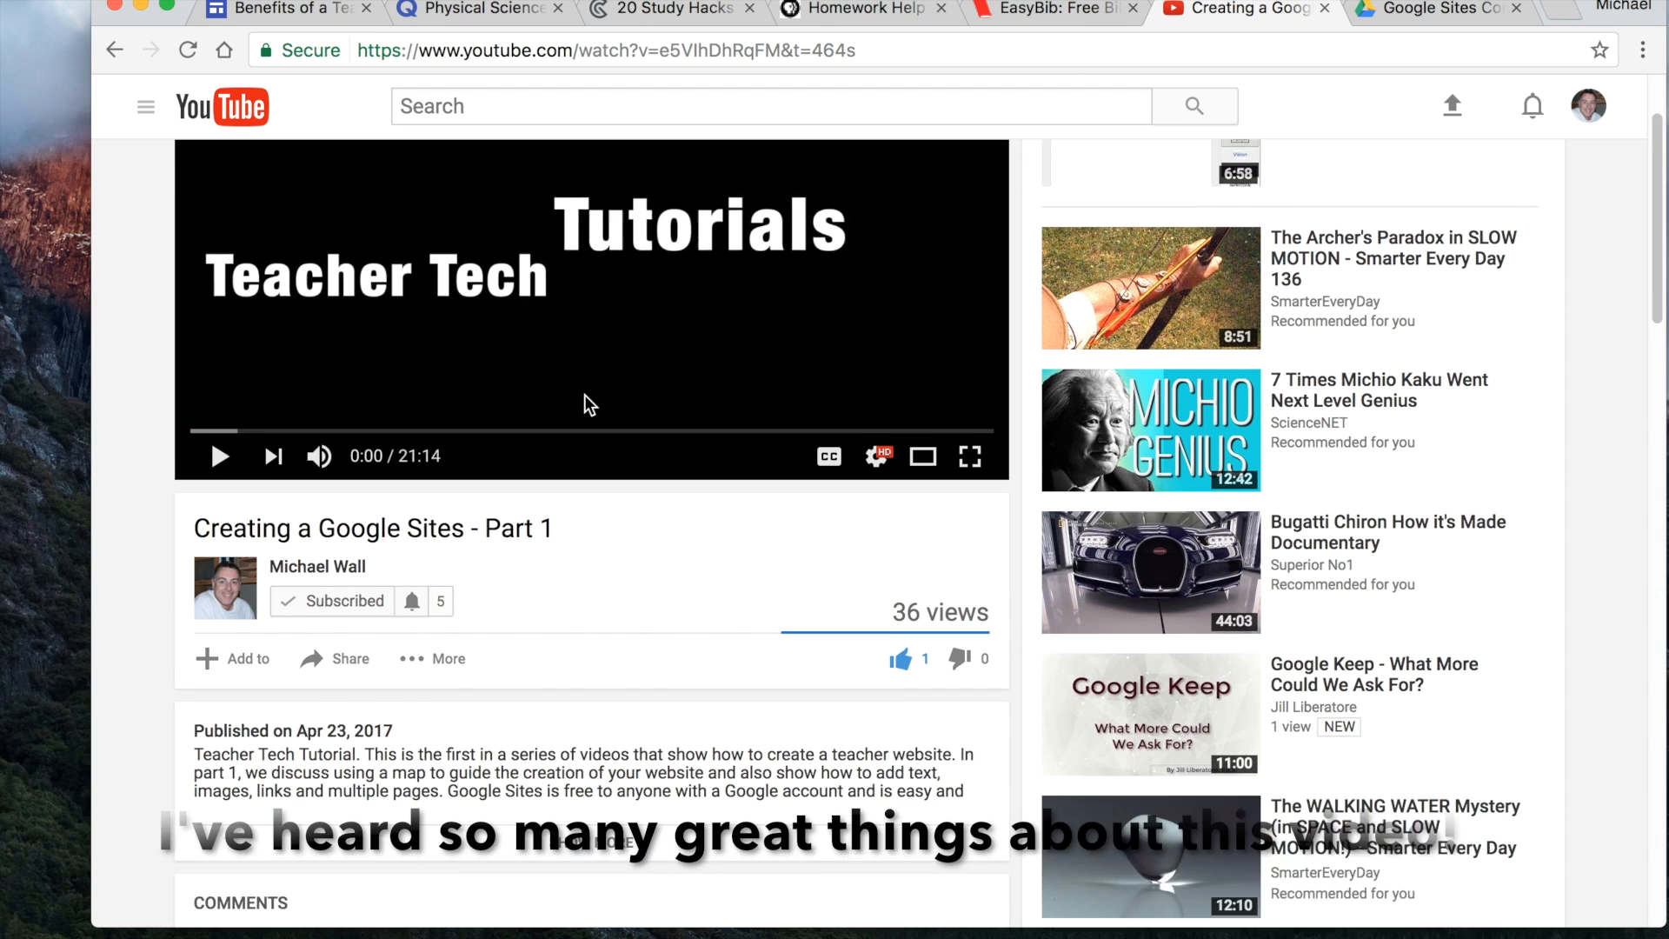
click(356, 566)
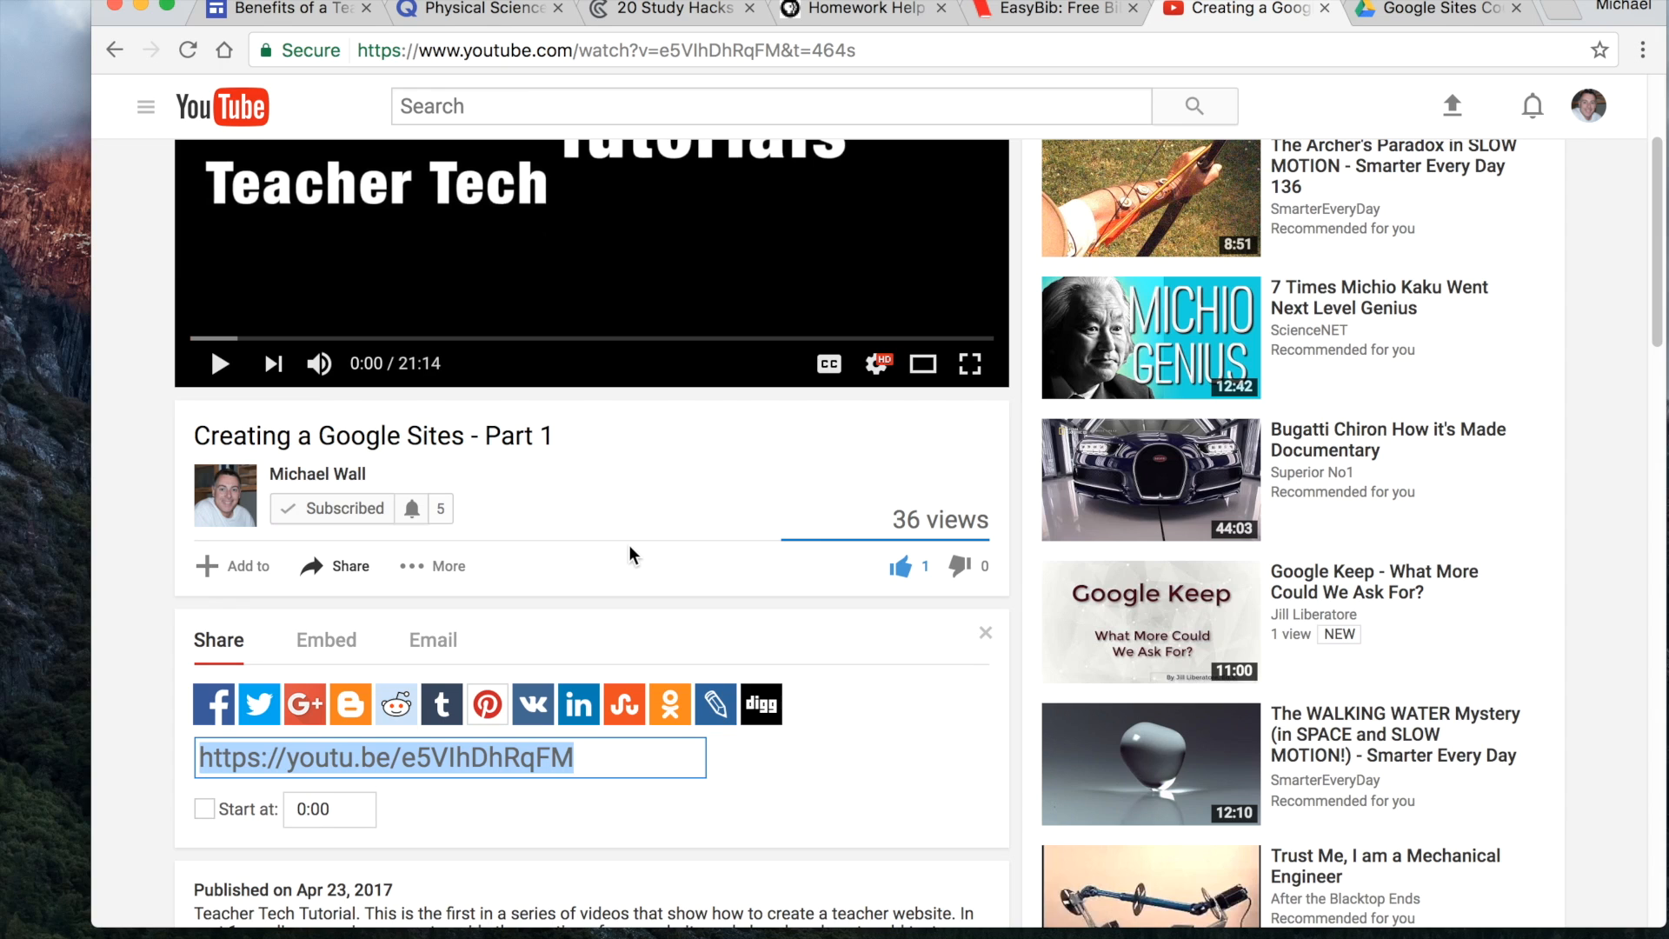
click(282, 8)
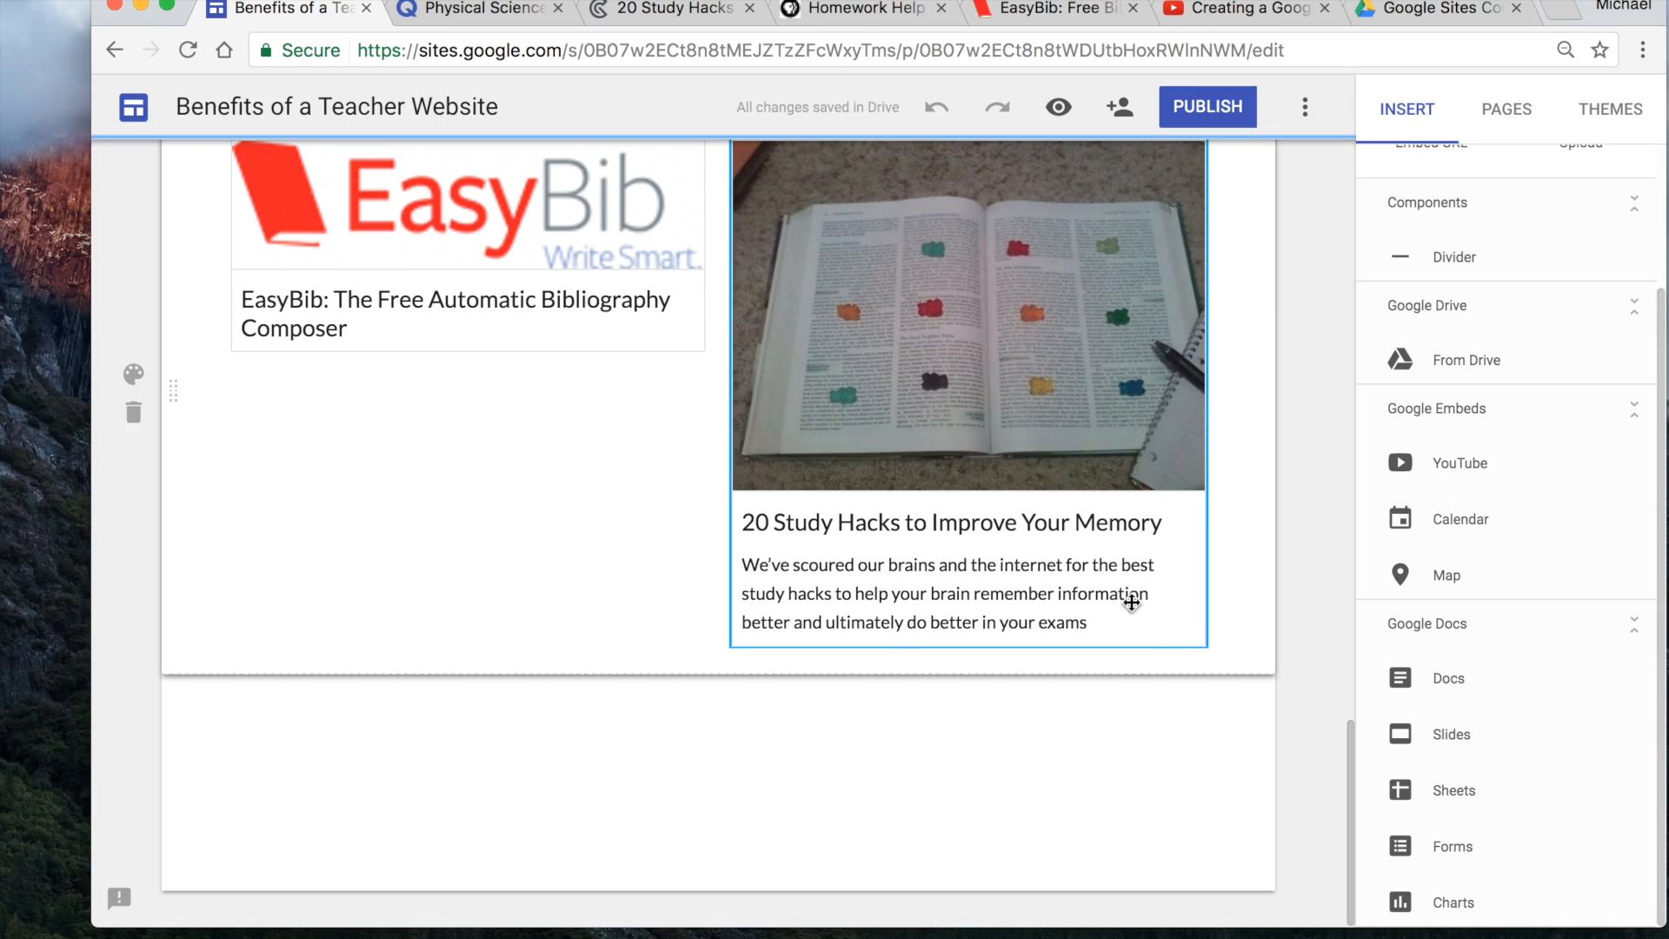
scroll(1300, 659, up, 10)
scroll(1301, 652, up, 5)
scroll(1300, 644, down, 15)
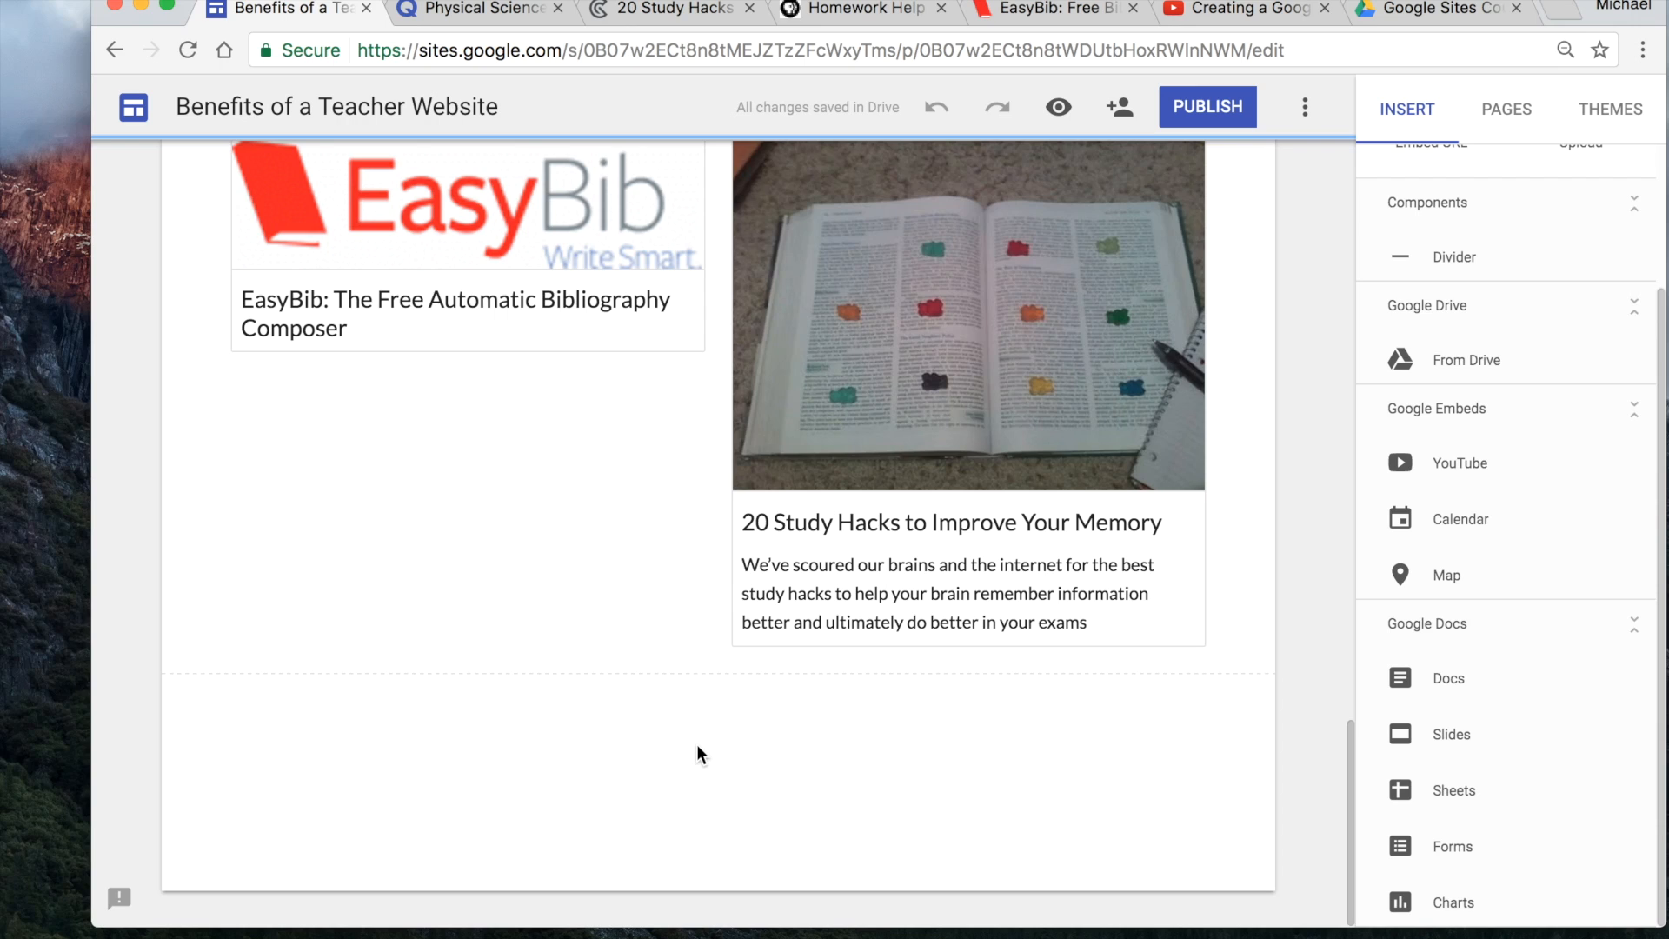
click(1471, 474)
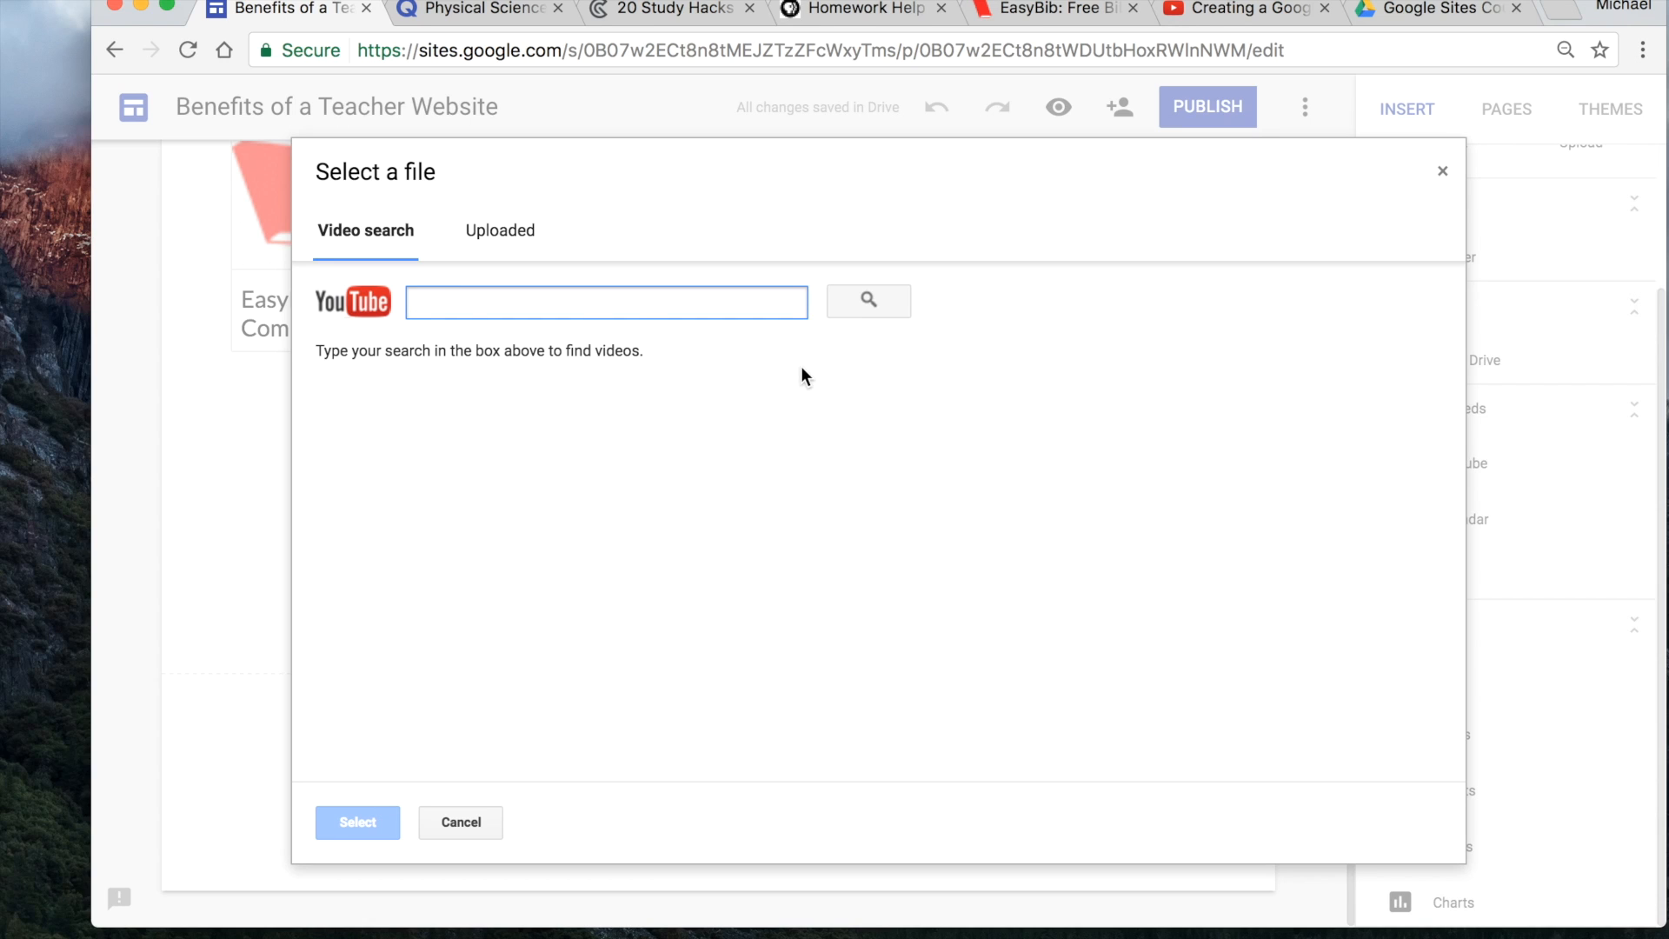
text(https://youtu.be/e5VIhDhRqFM)
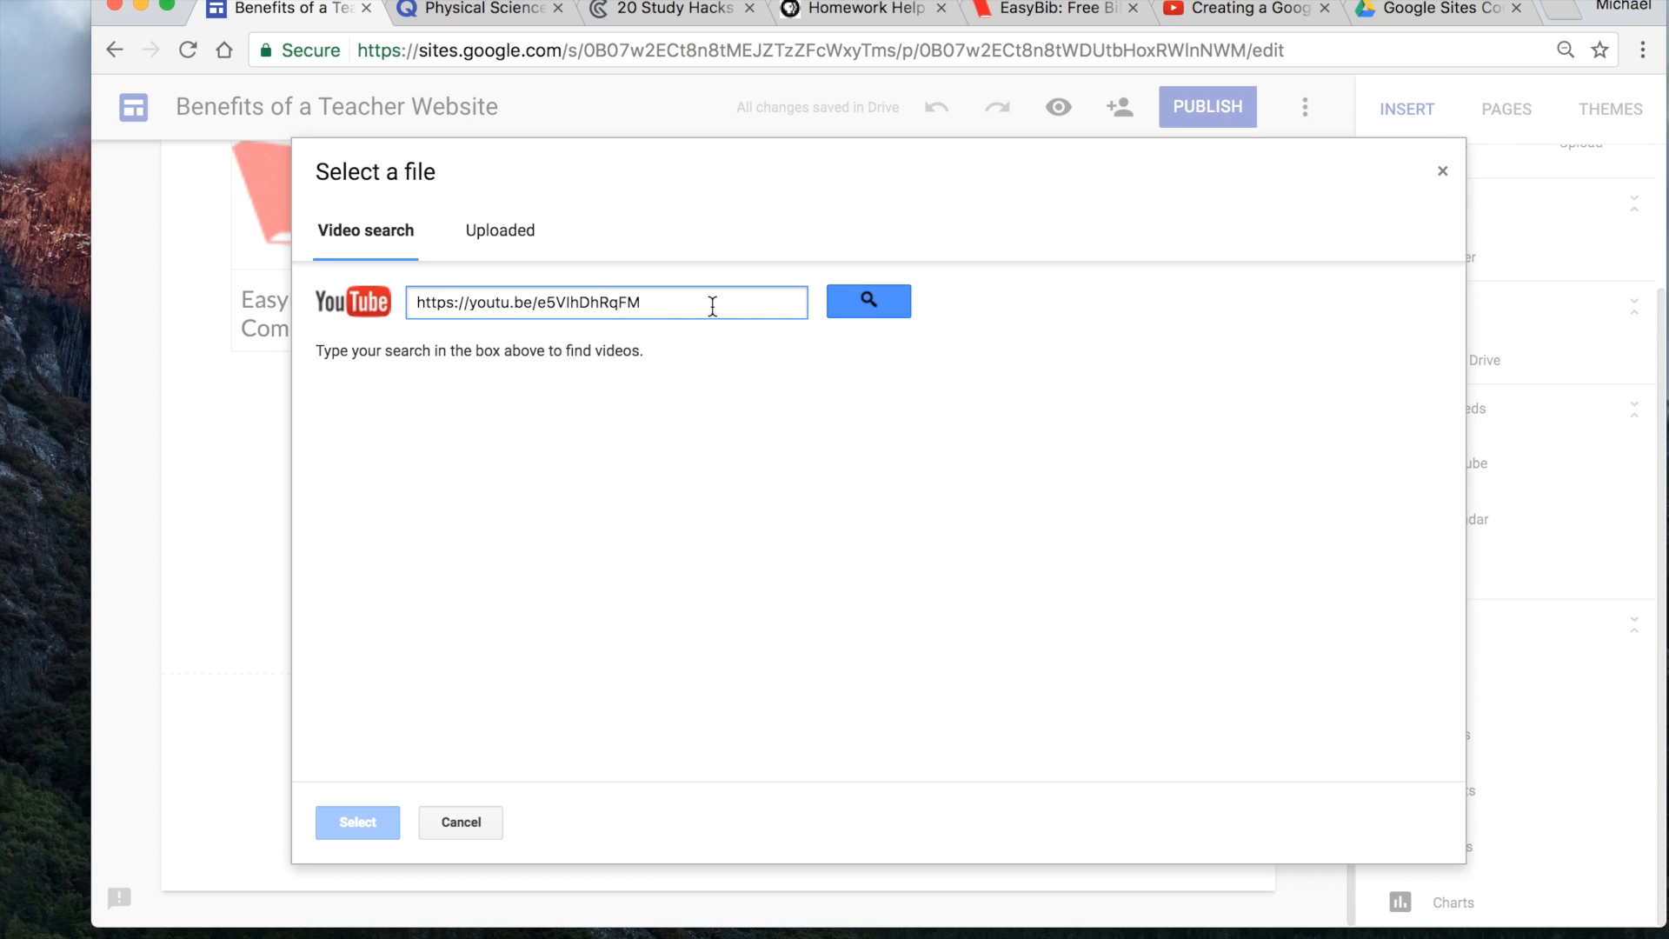
click(874, 301)
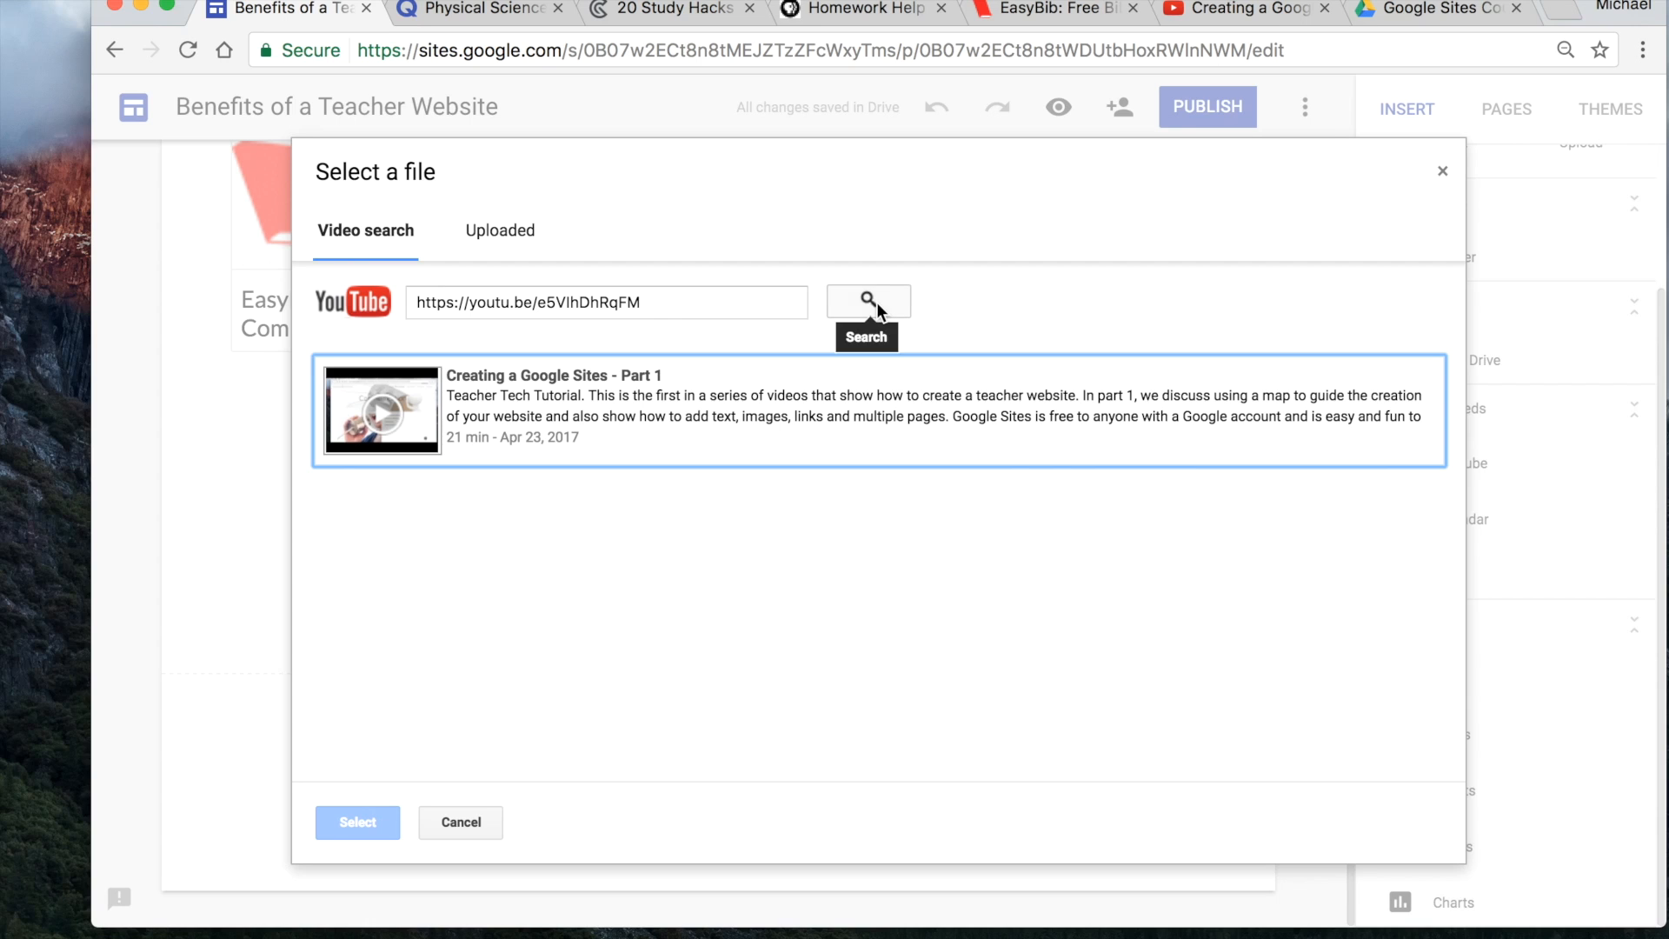
click(534, 420)
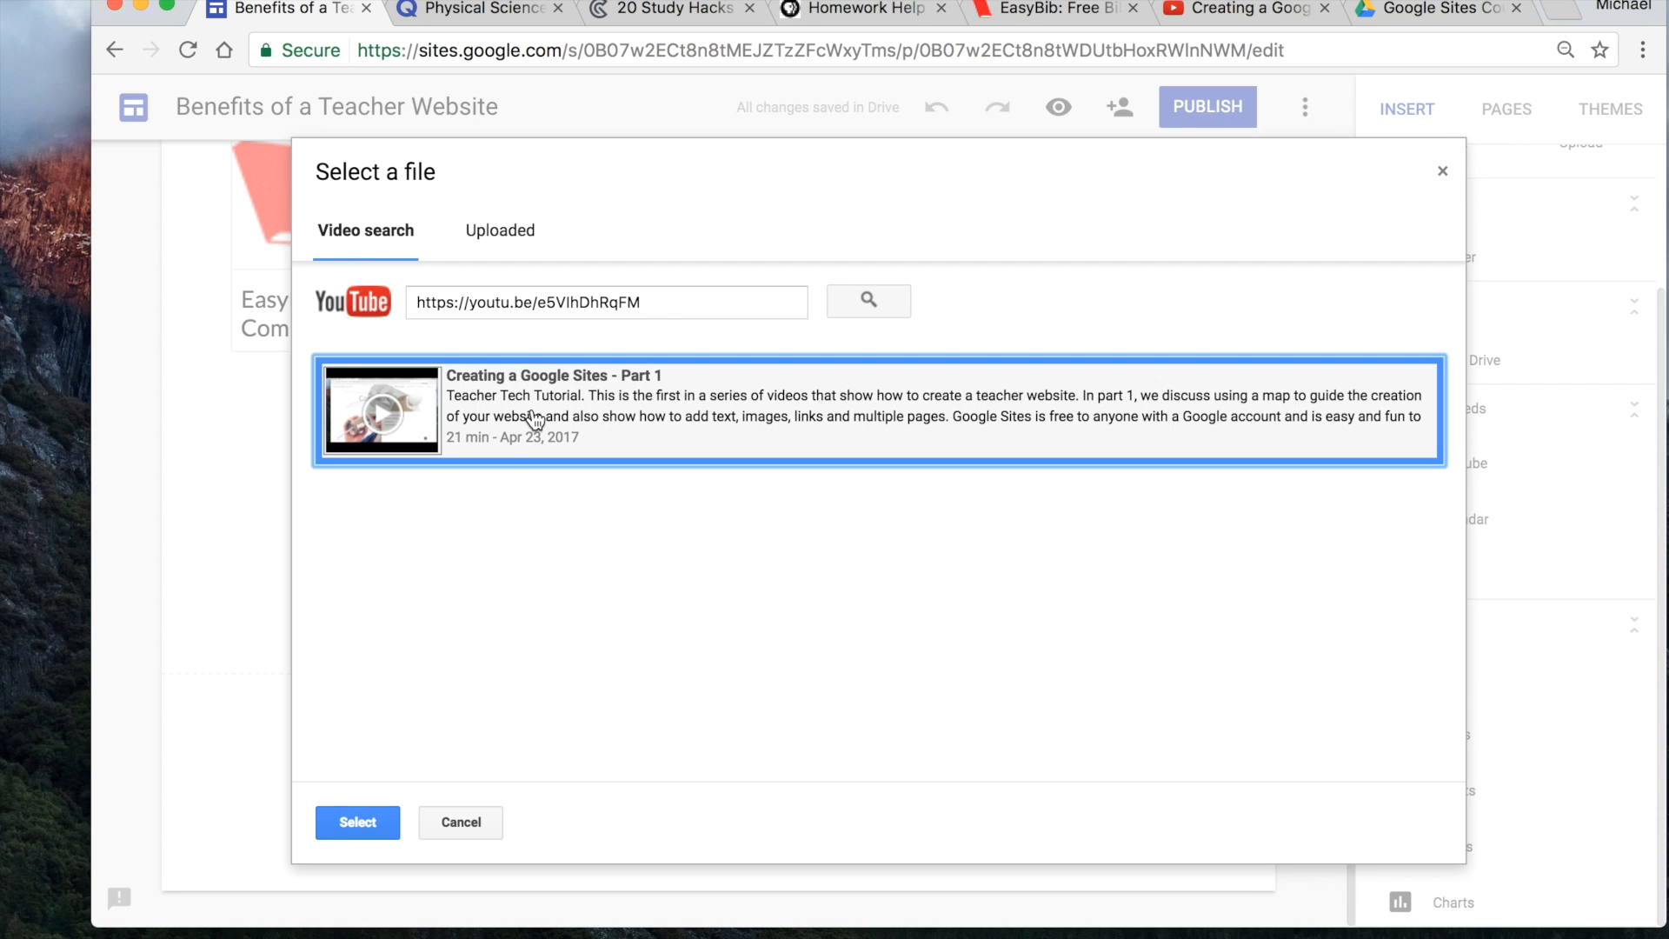
click(367, 823)
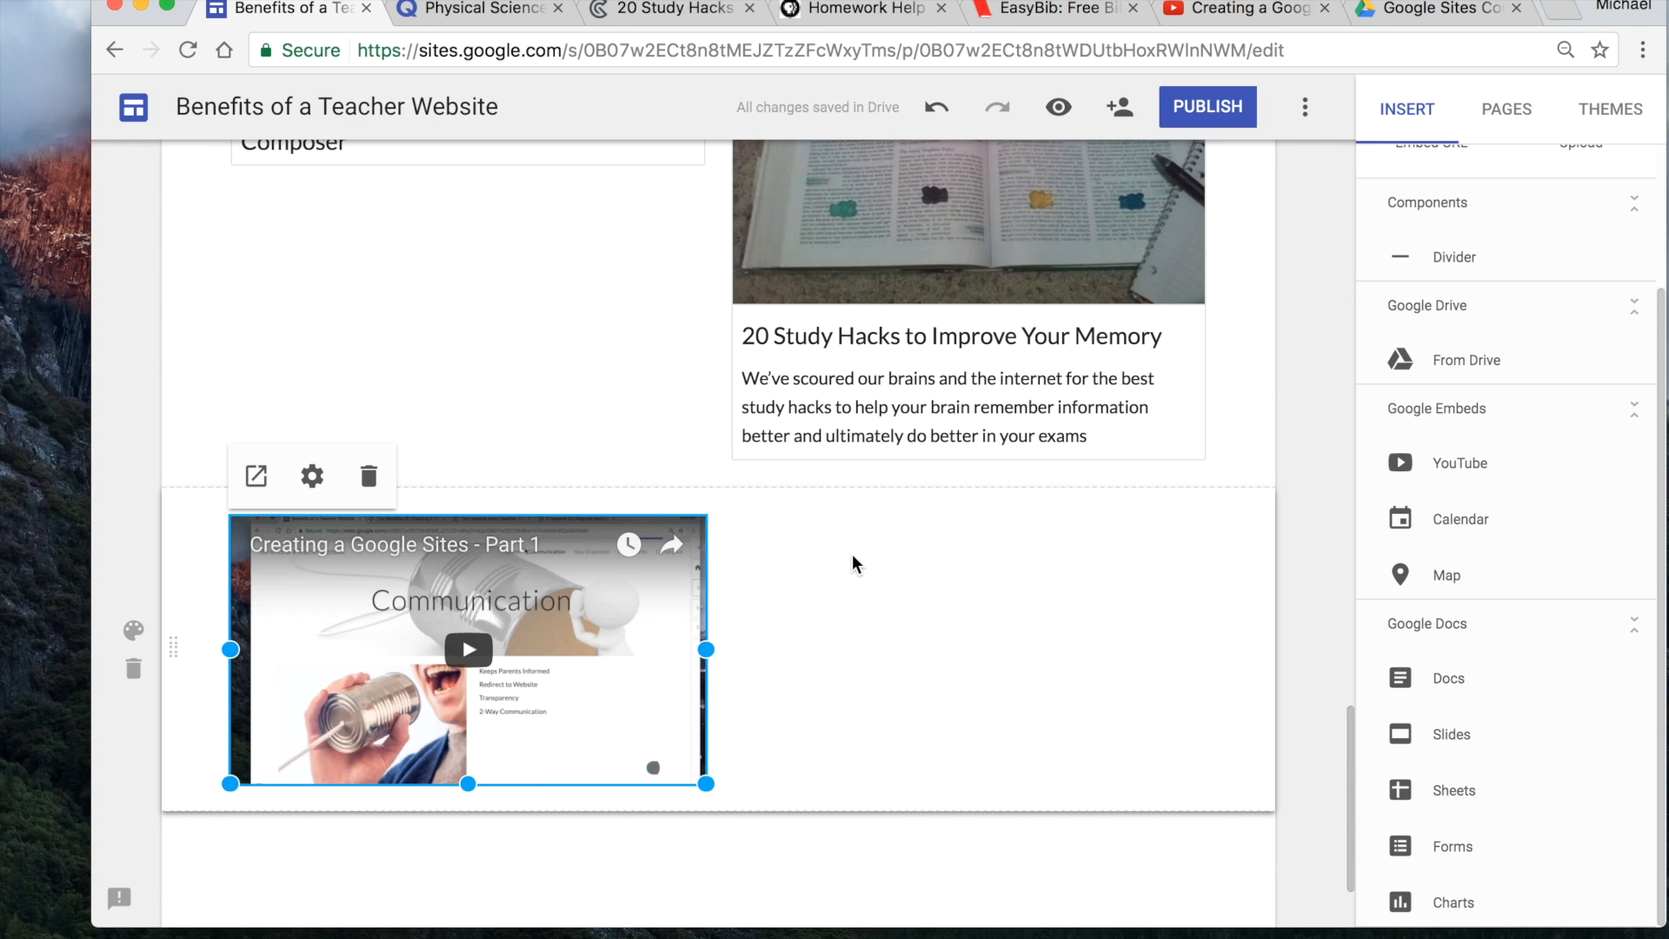
- Preview the Homework Tips page, play and pause the embedded video at its end, and return to editing
click(1059, 110)
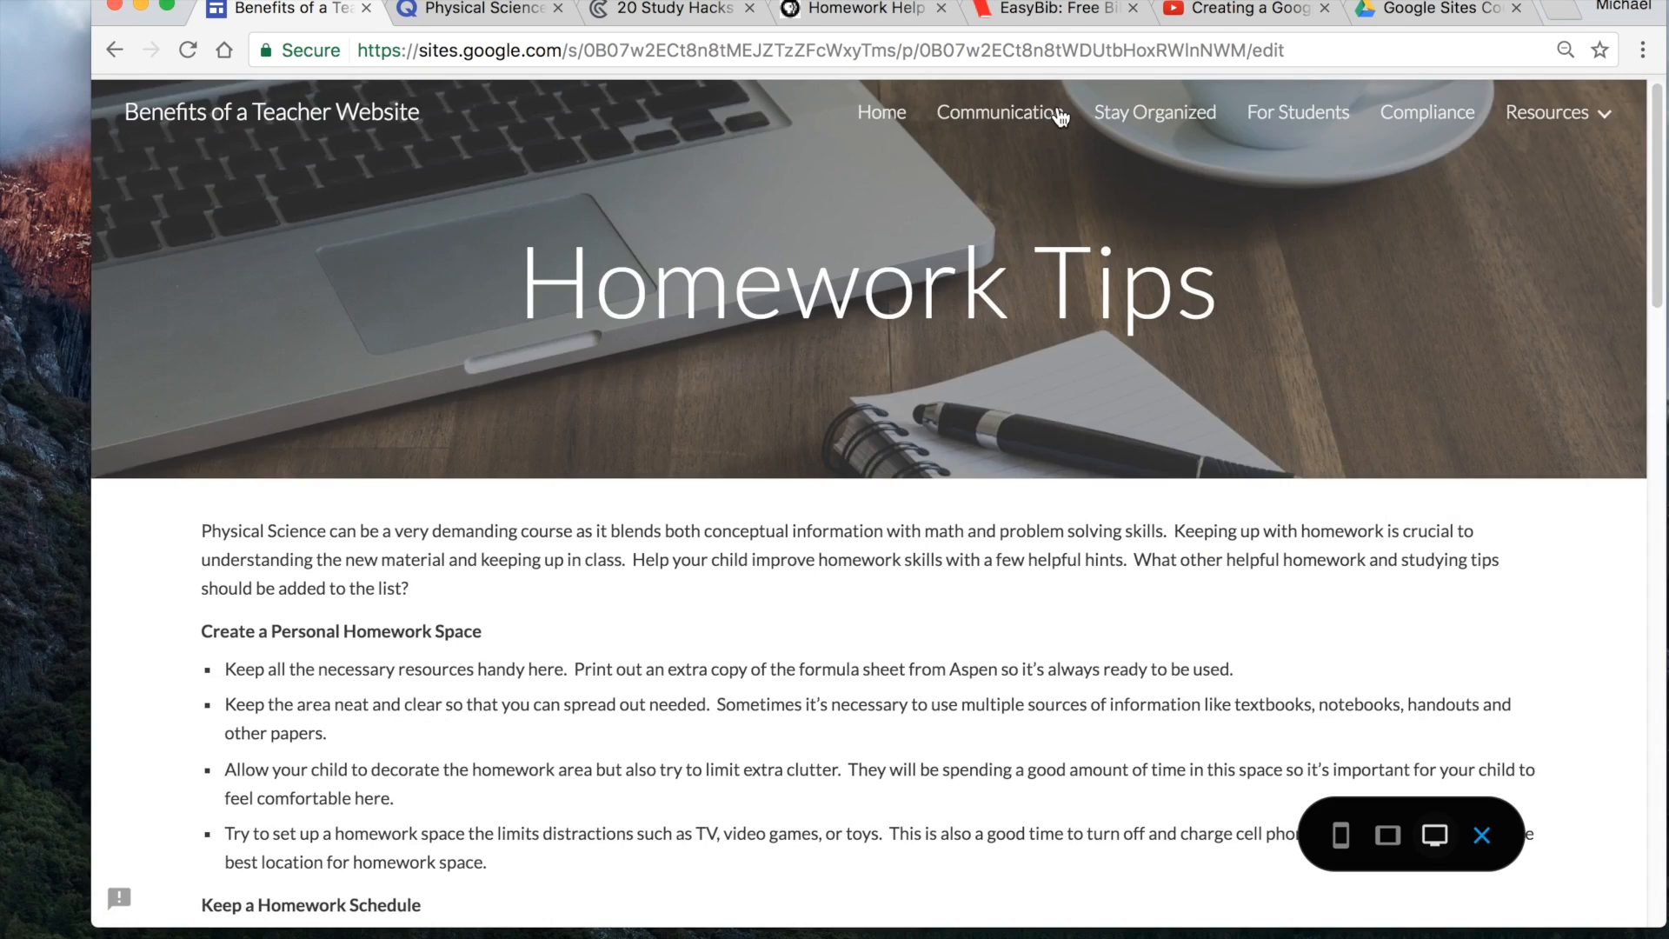
scroll(1009, 369, down, 15)
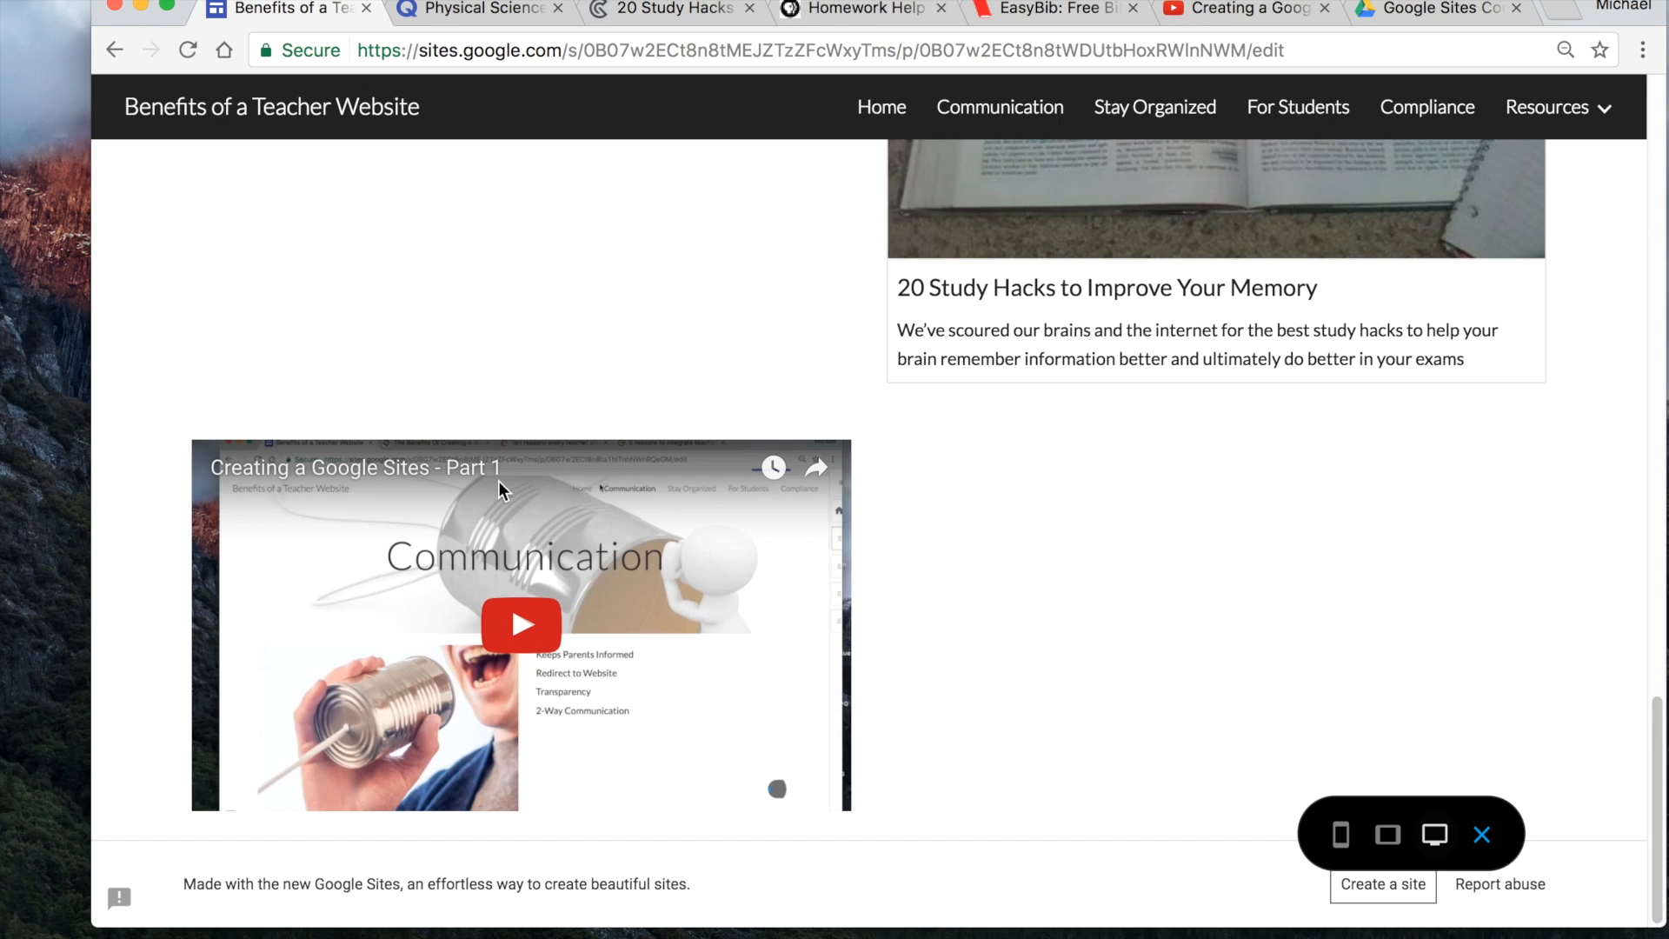
click(521, 628)
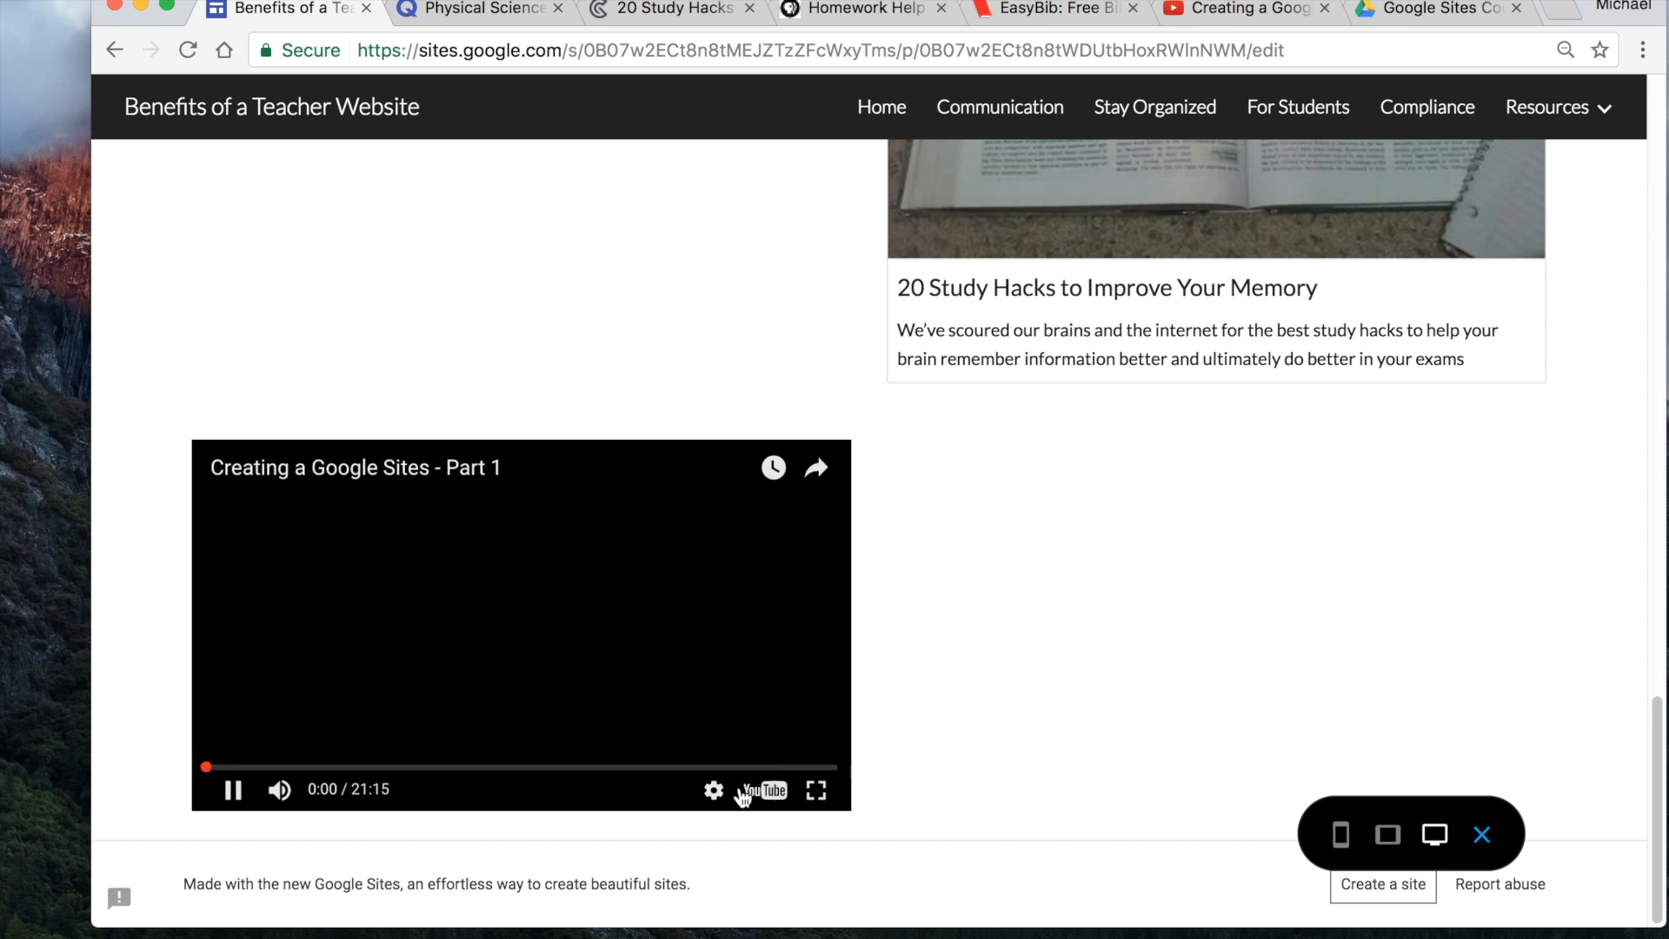
click(233, 791)
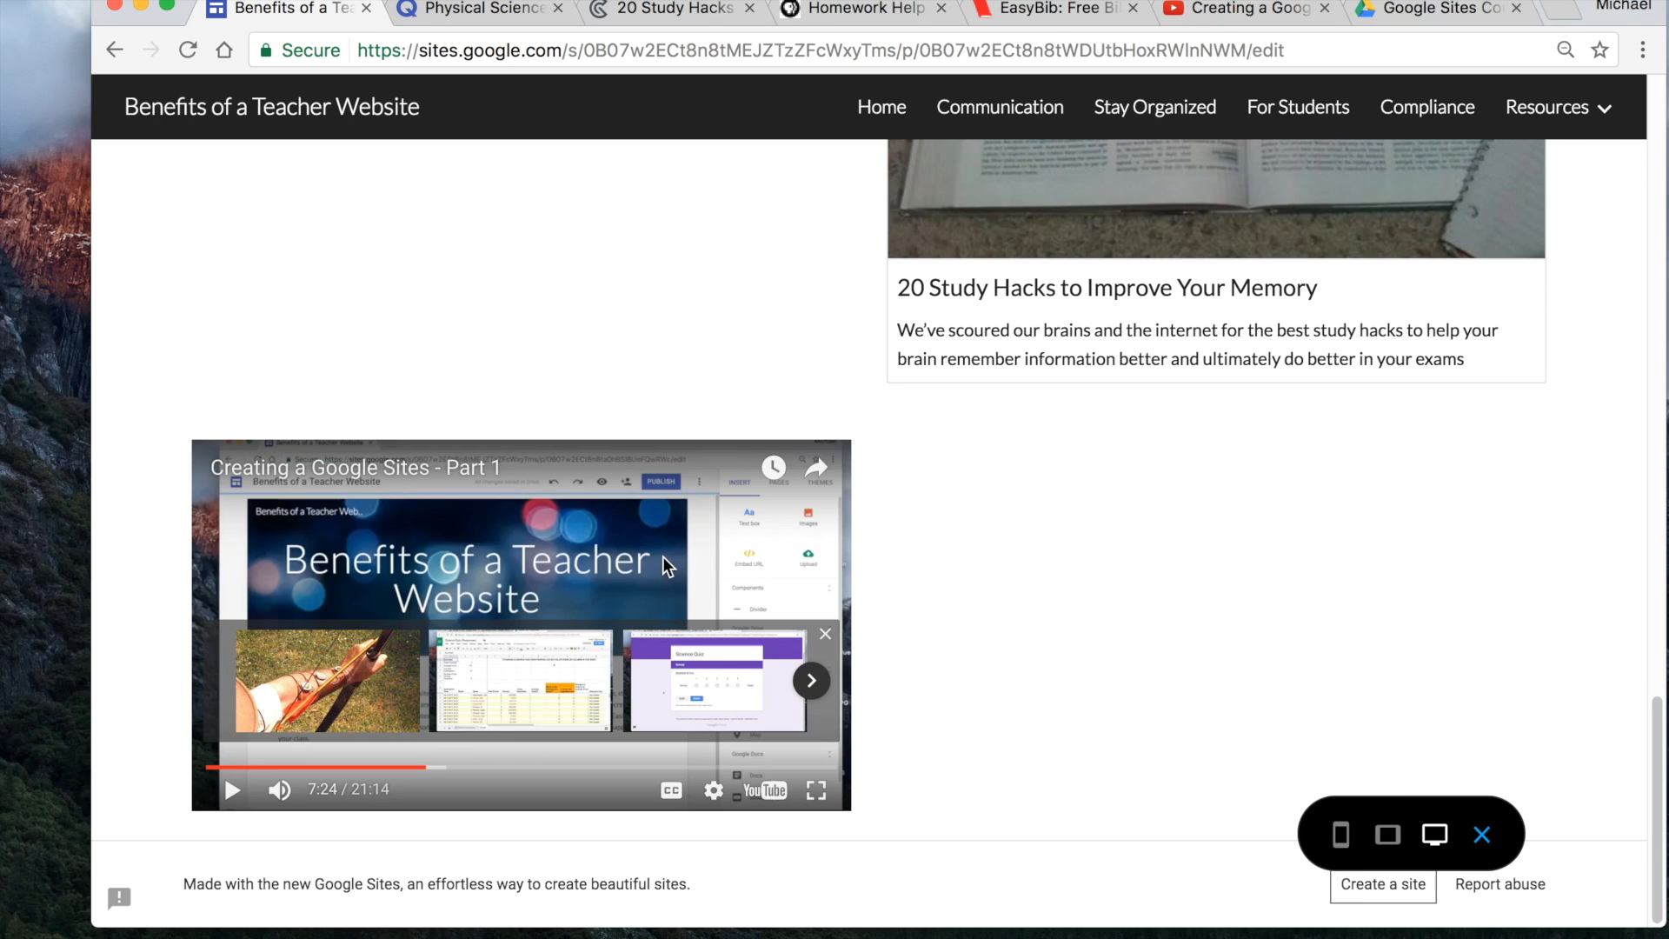
click(1482, 834)
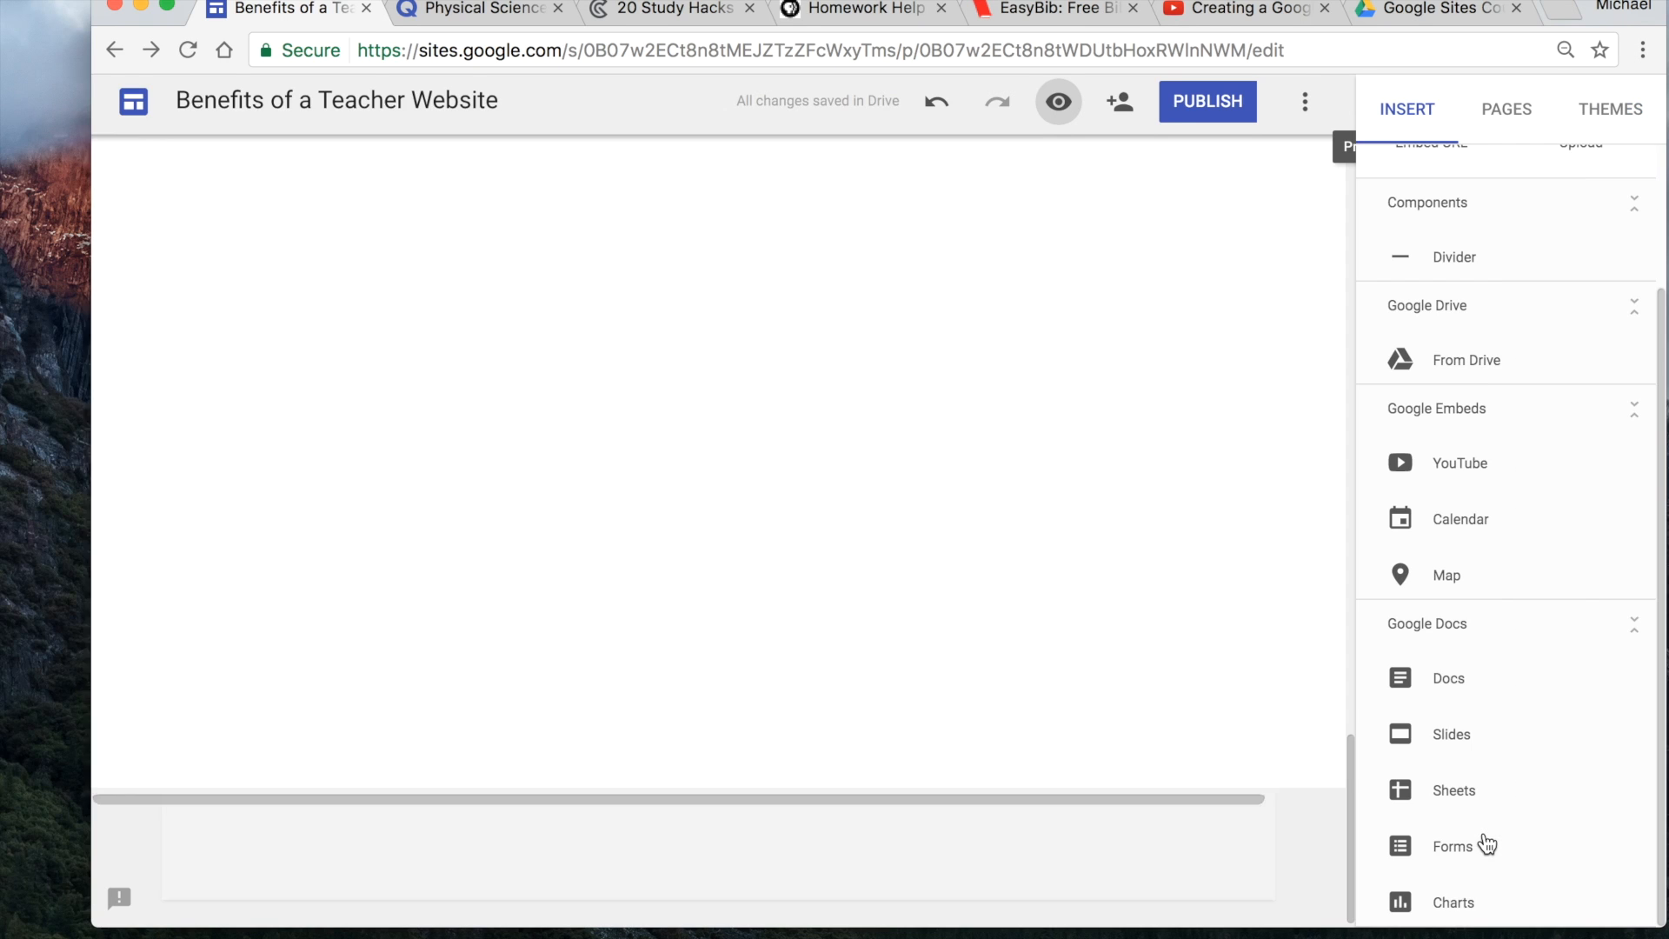
scroll(1292, 673, up, 15)
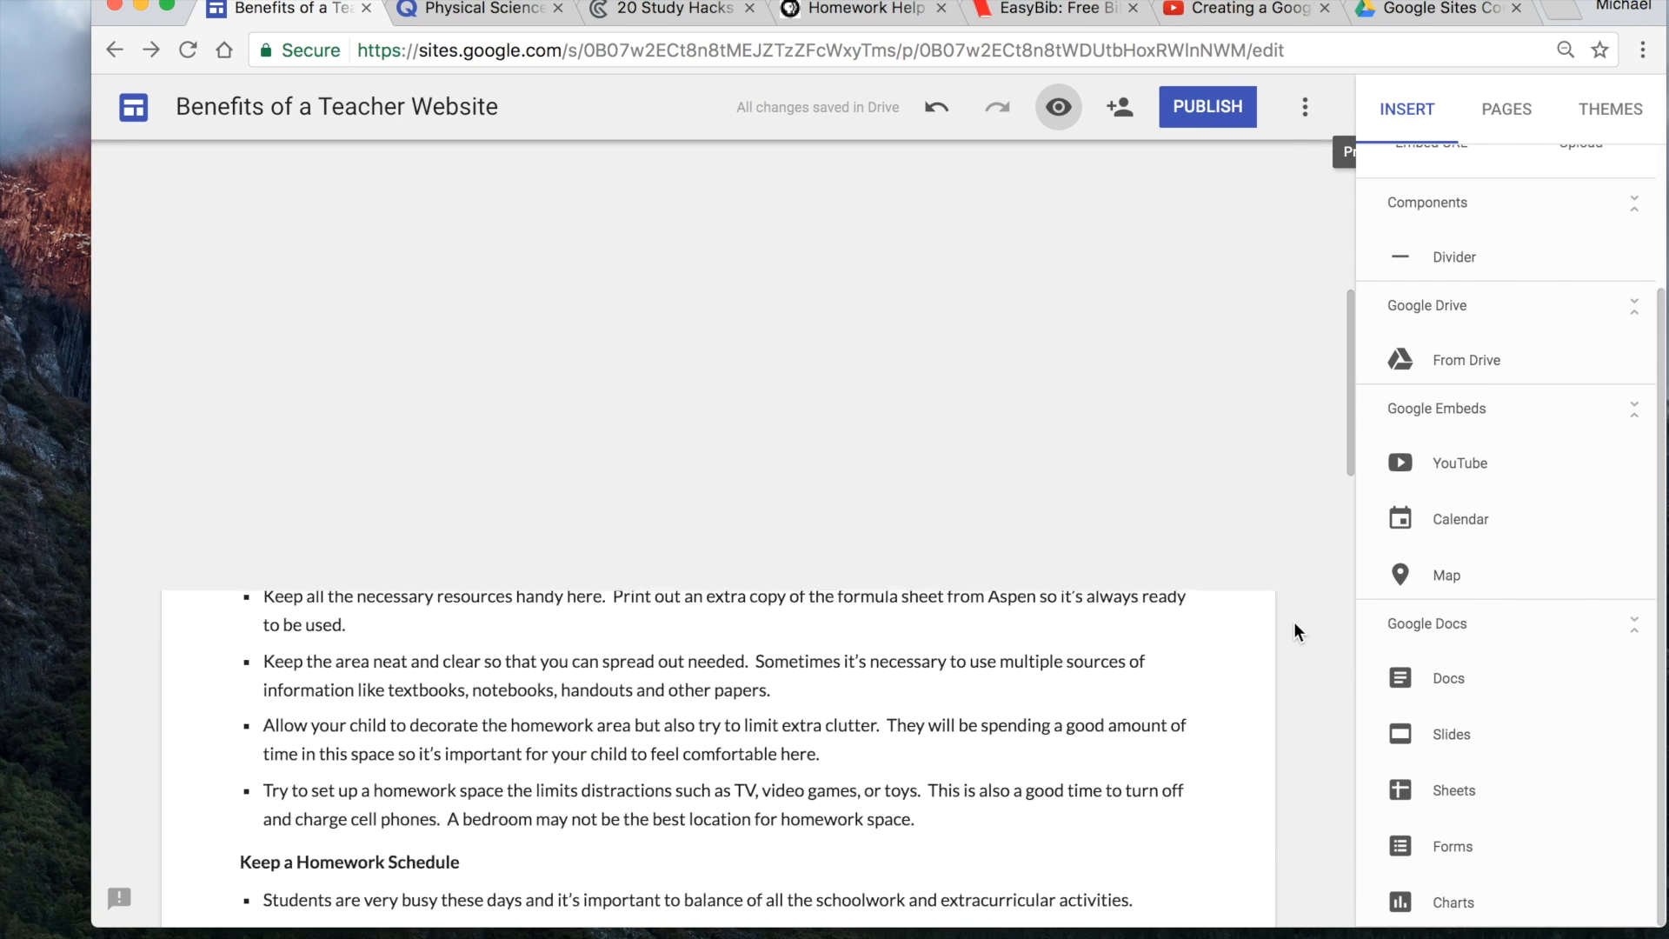
- Open the Home page for editing and insert the Google Sites Spring 2017 calendar below its Resources links
click(1503, 116)
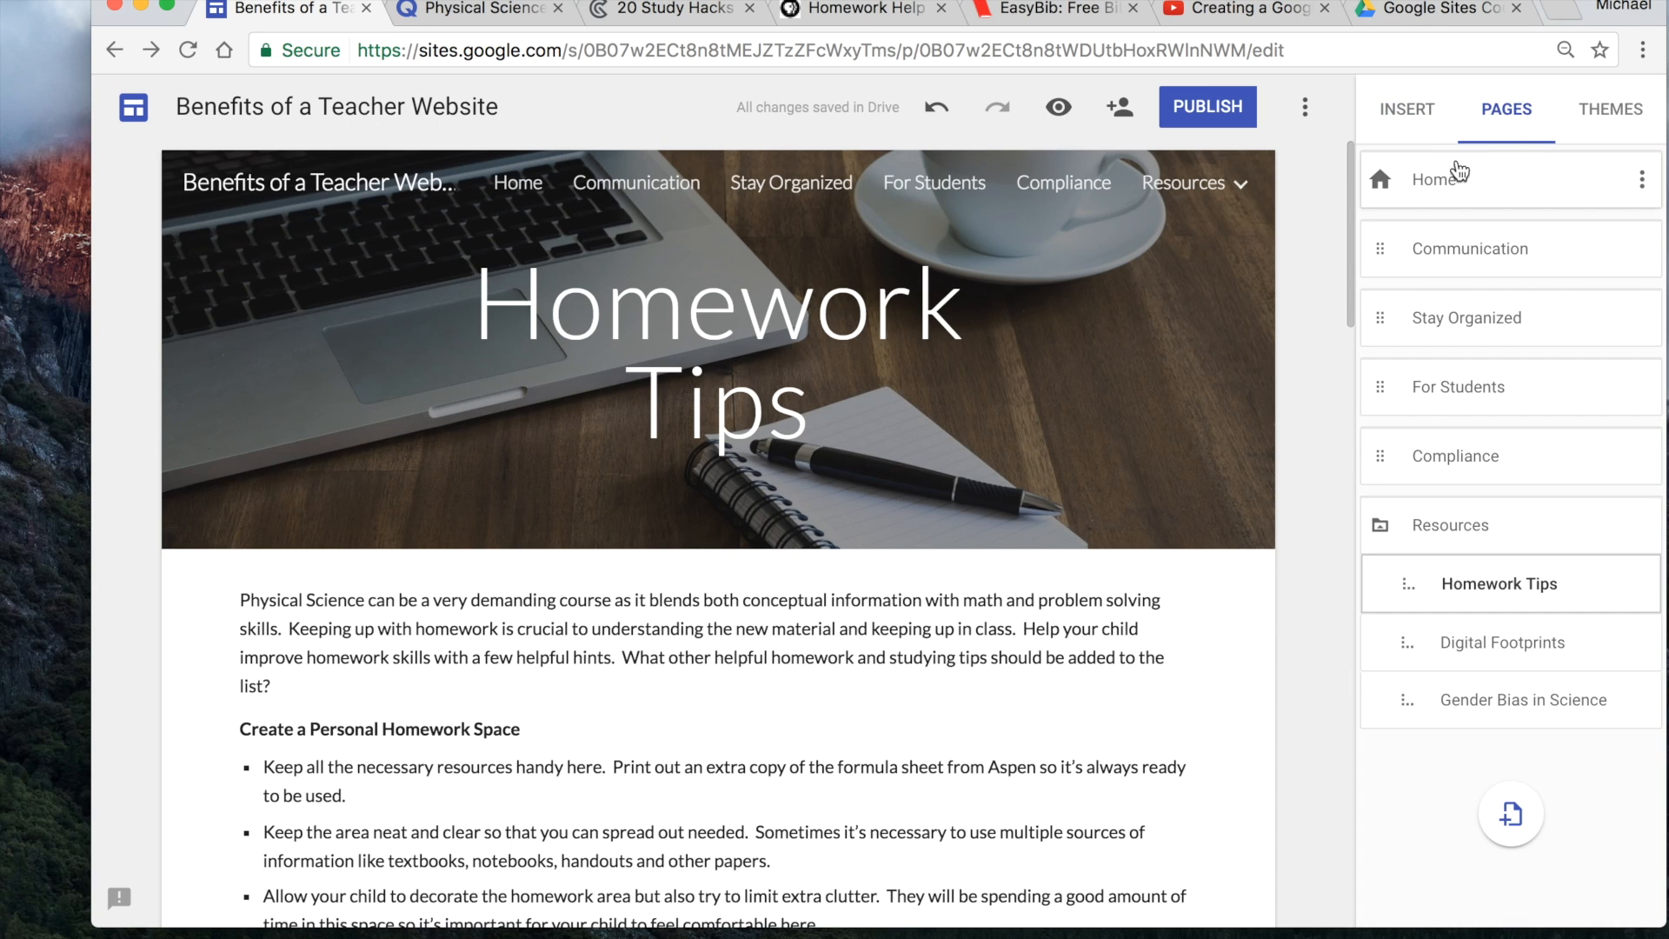
click(1445, 182)
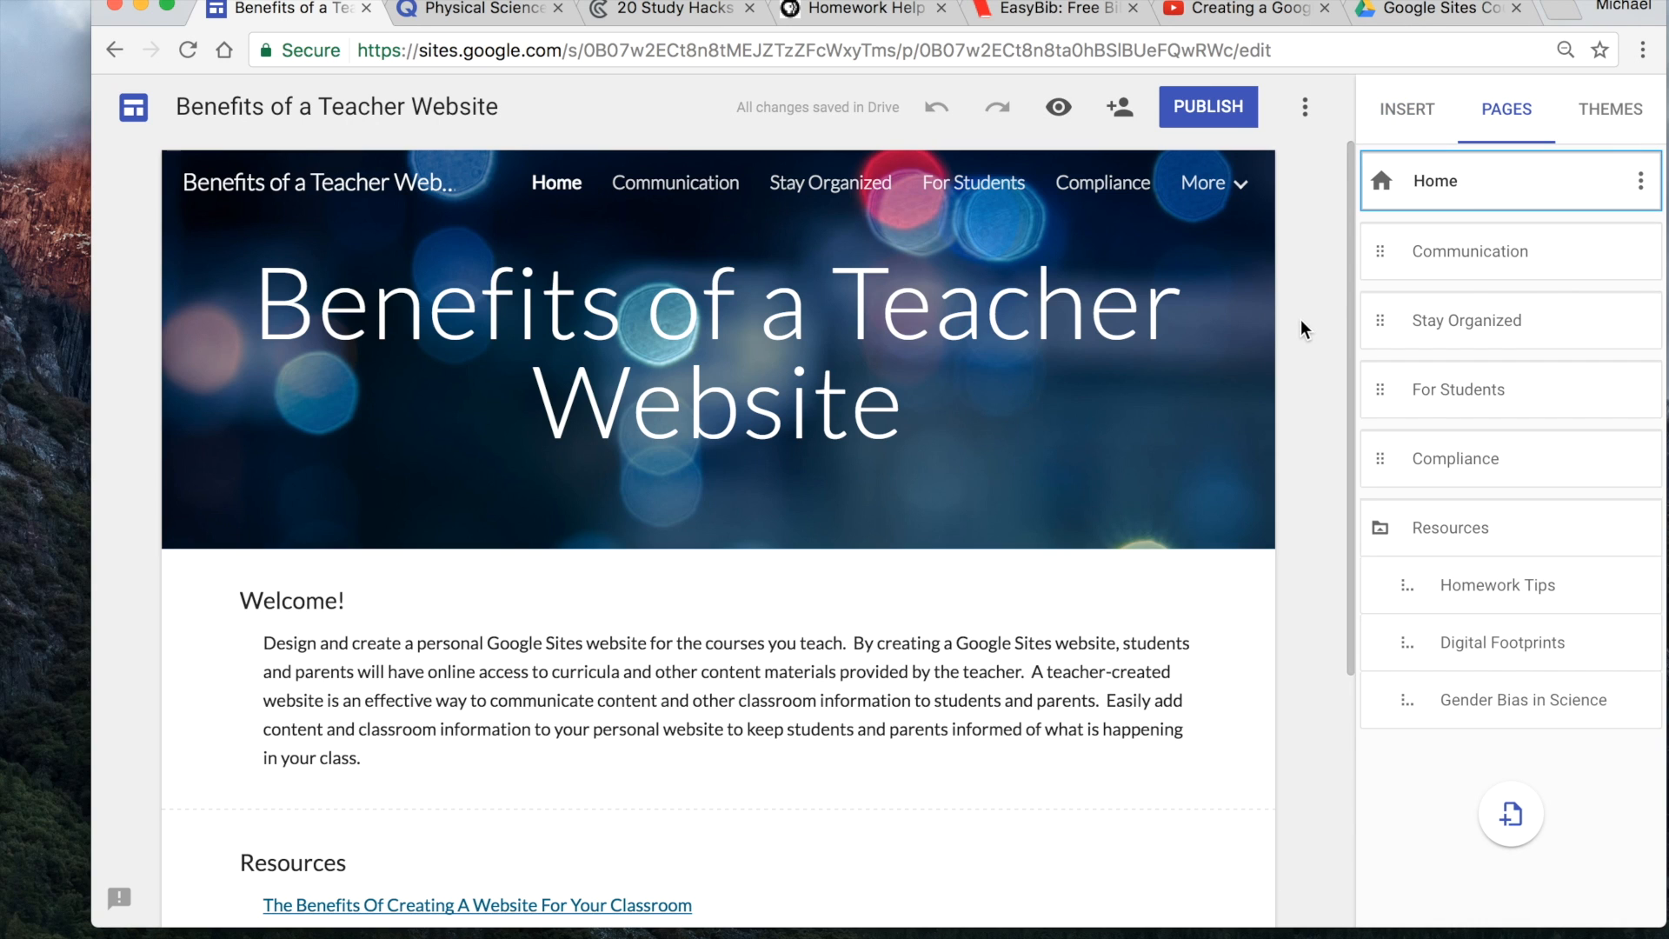
scroll(1301, 320, down, 5)
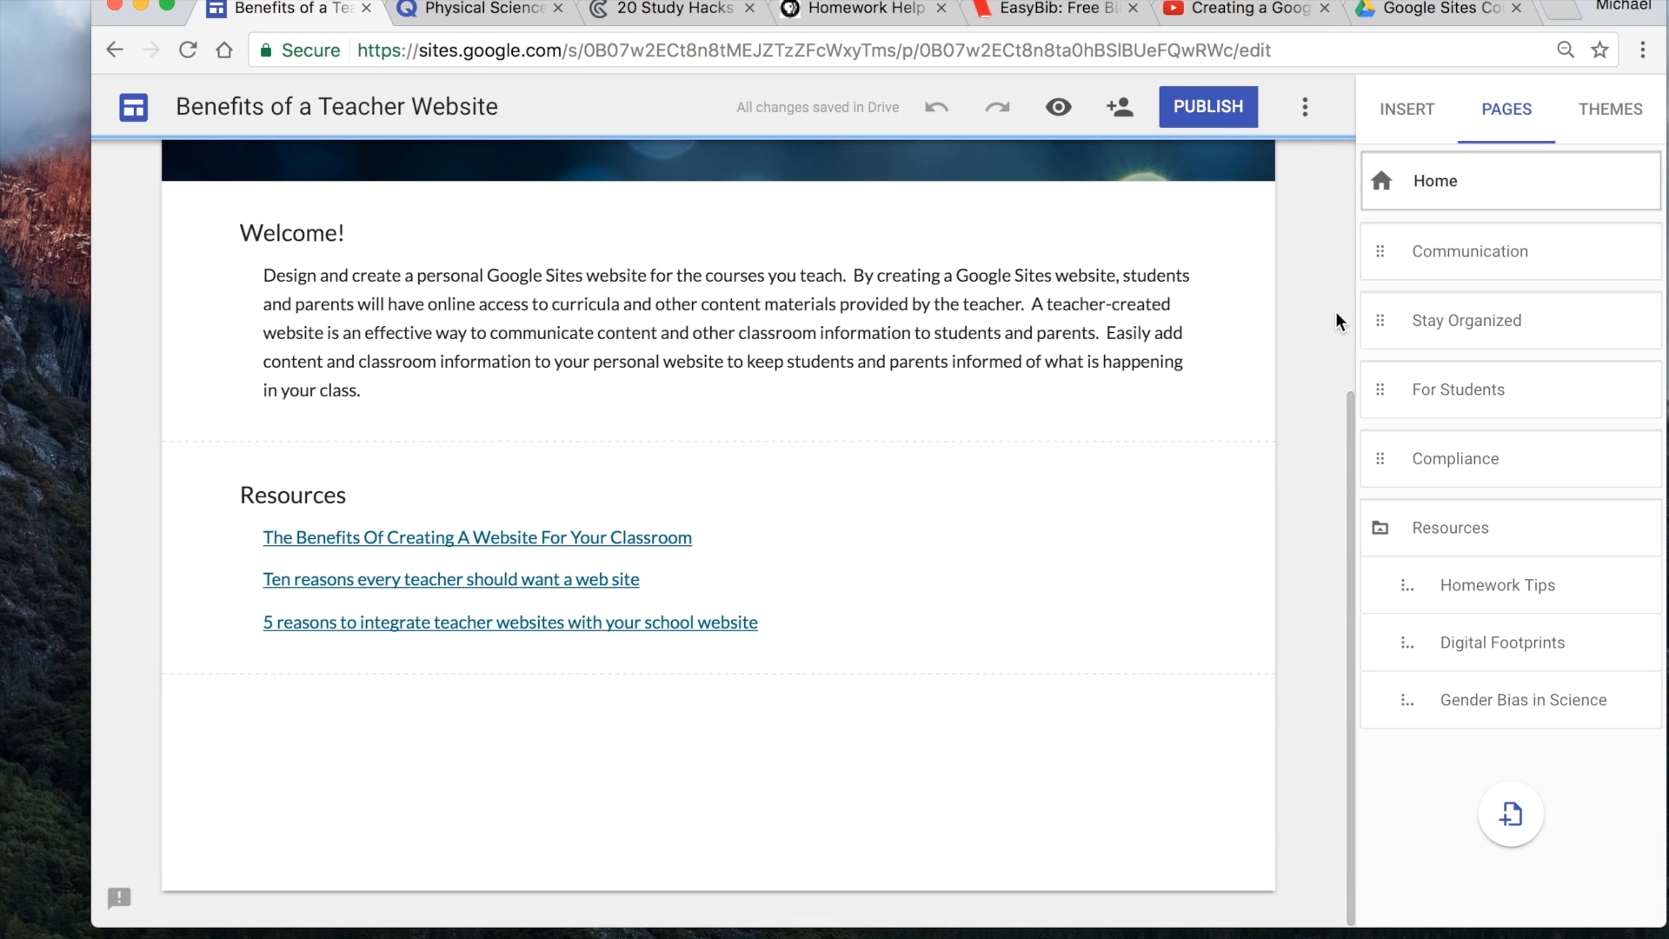
click(1417, 112)
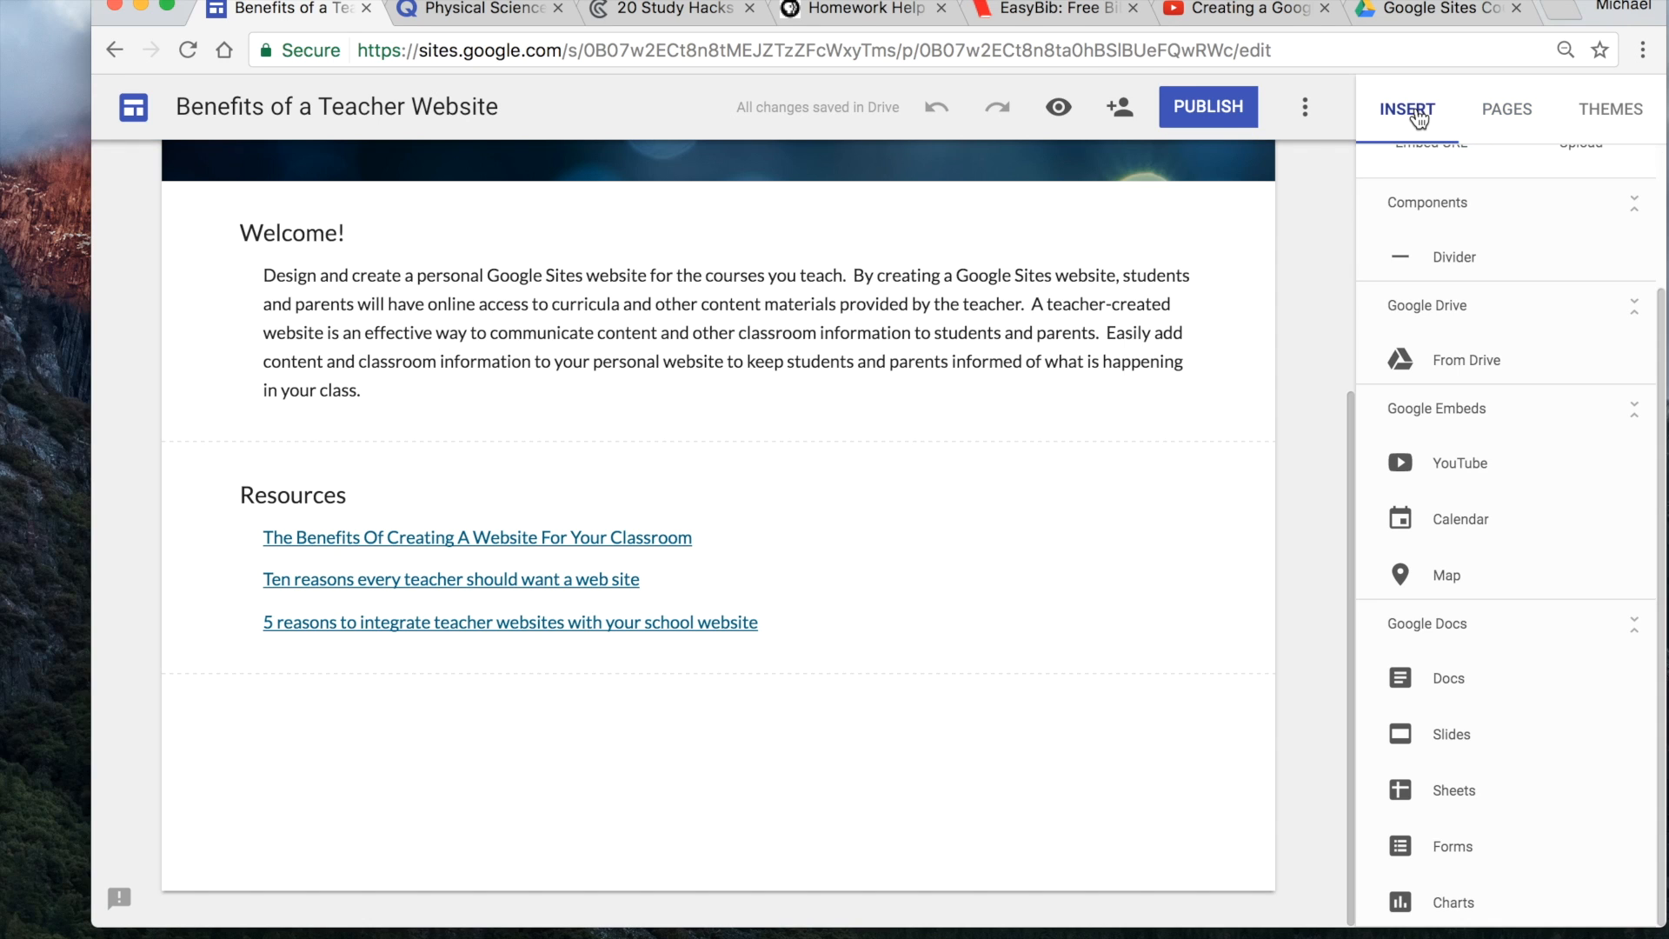
click(1462, 521)
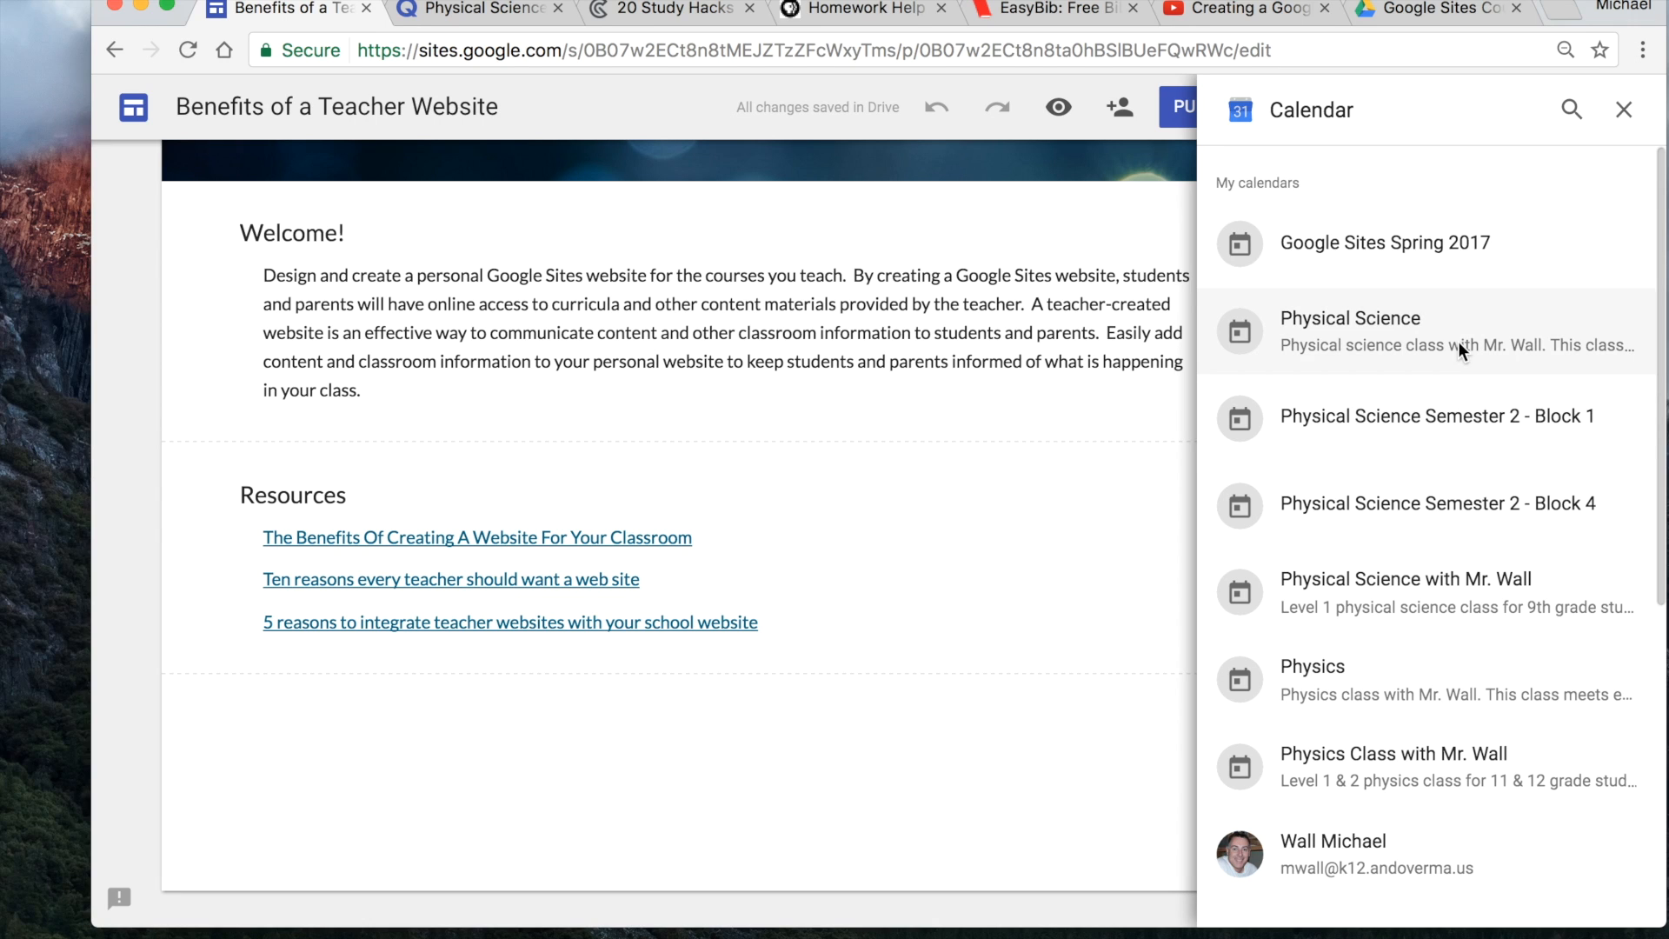
click(1348, 238)
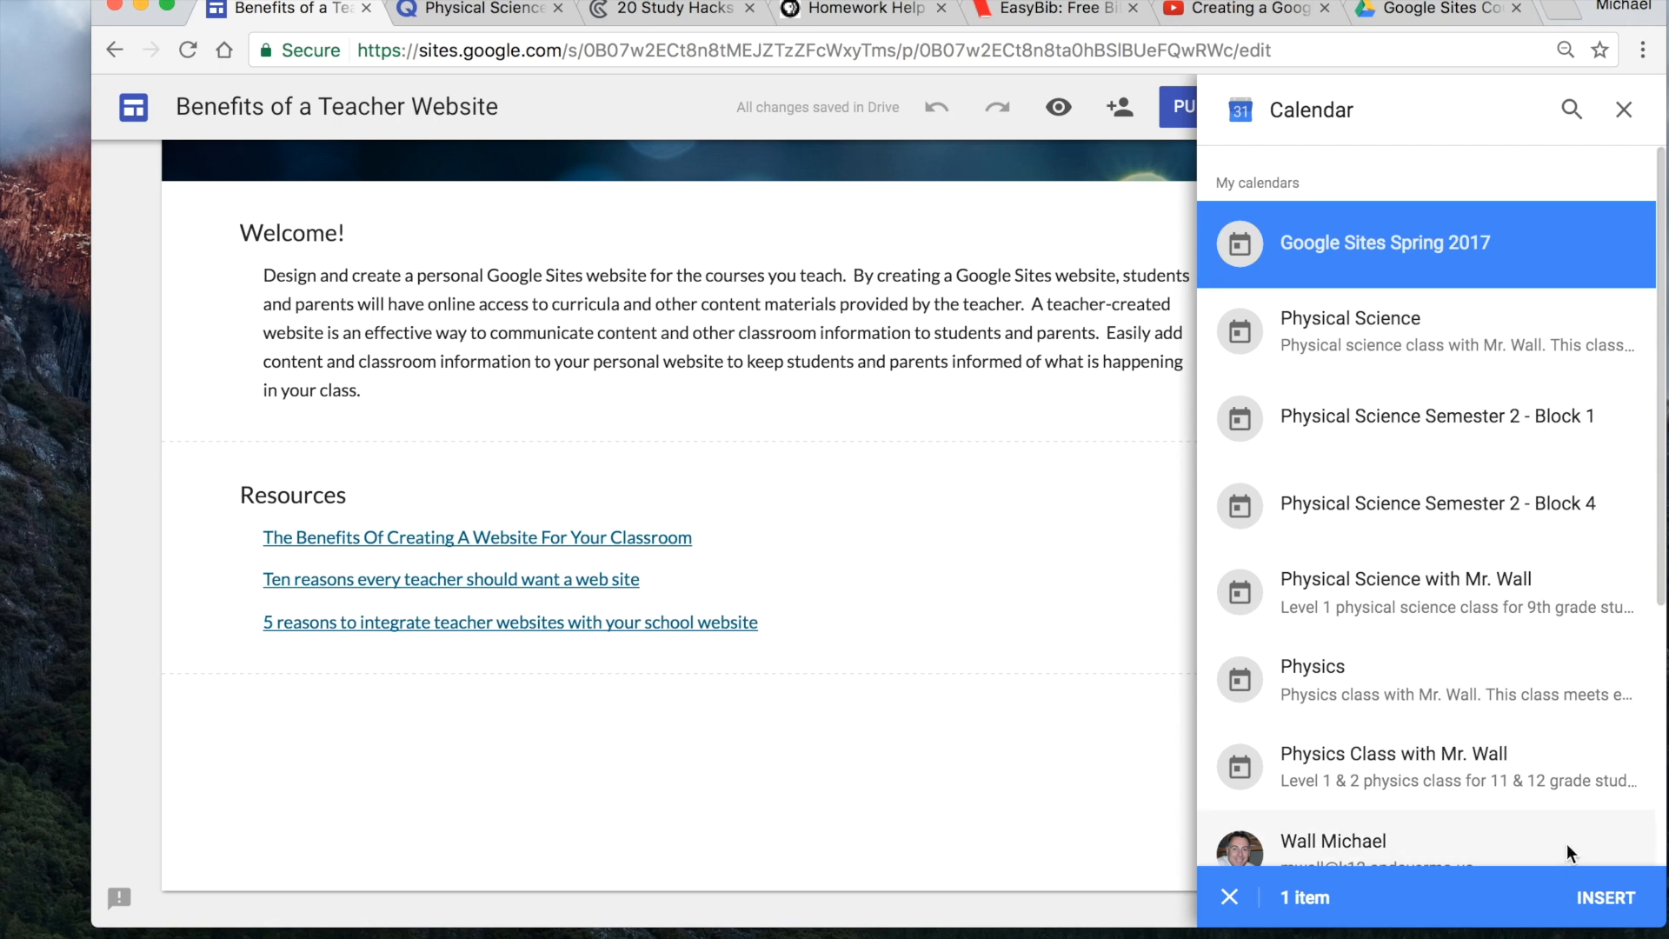
click(1604, 897)
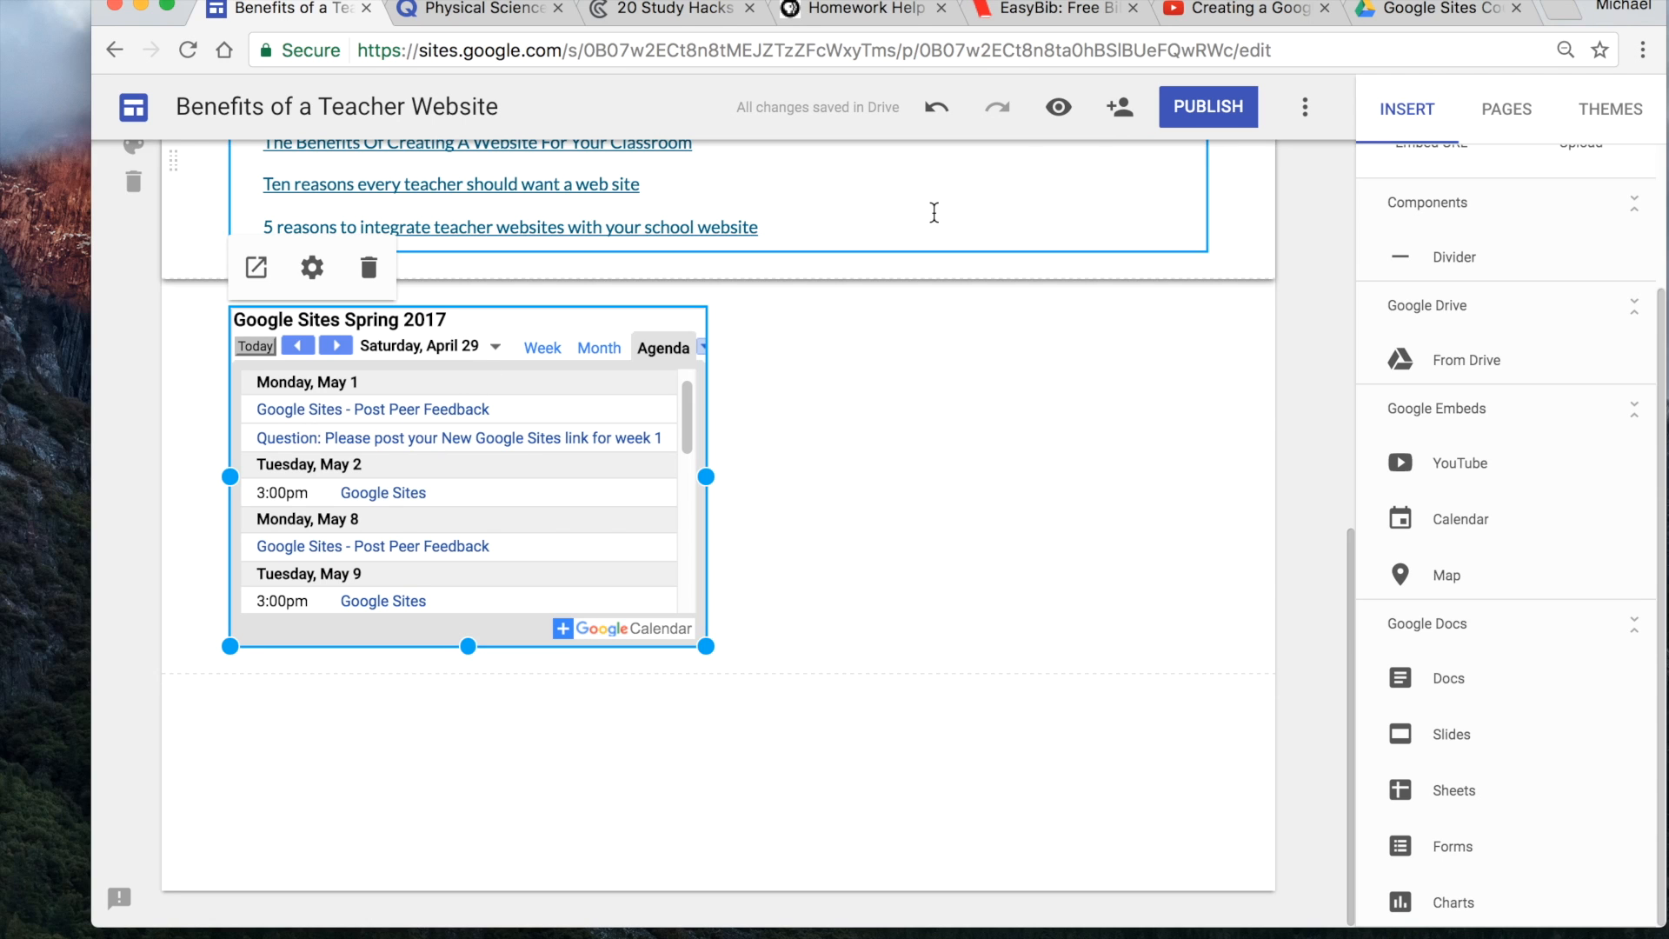
- Preview the Home page, view the embedded calendar in Week, Month and Agenda modes, and return to editing
click(1061, 108)
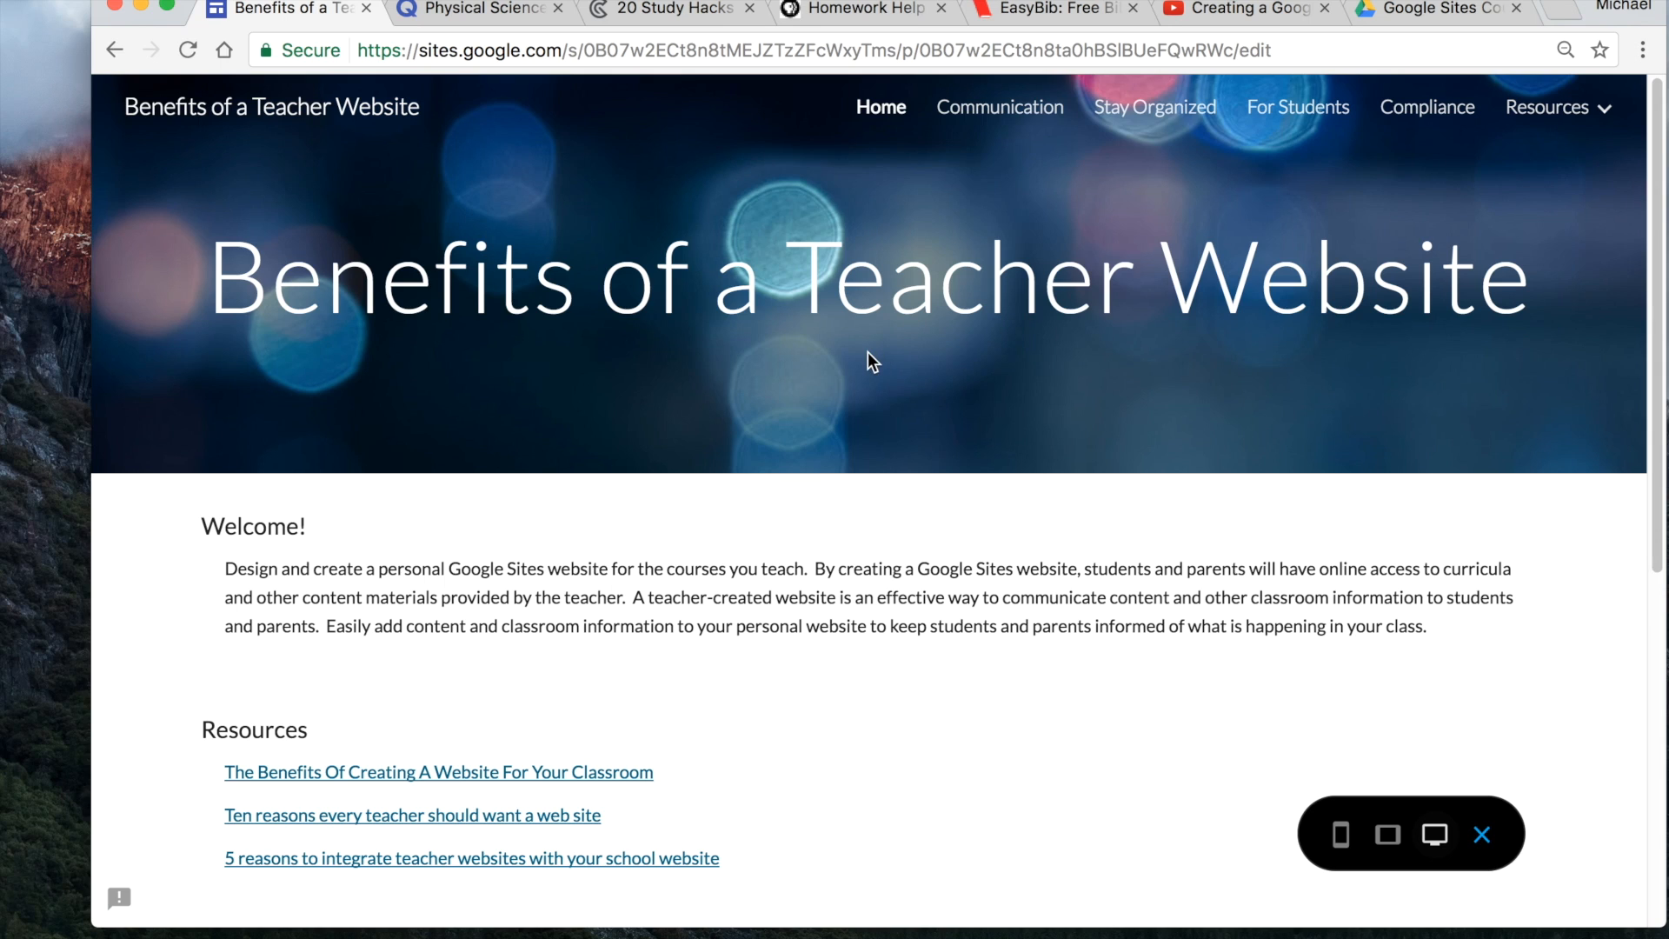
scroll(869, 360, down, 5)
scroll(869, 360, down, 3)
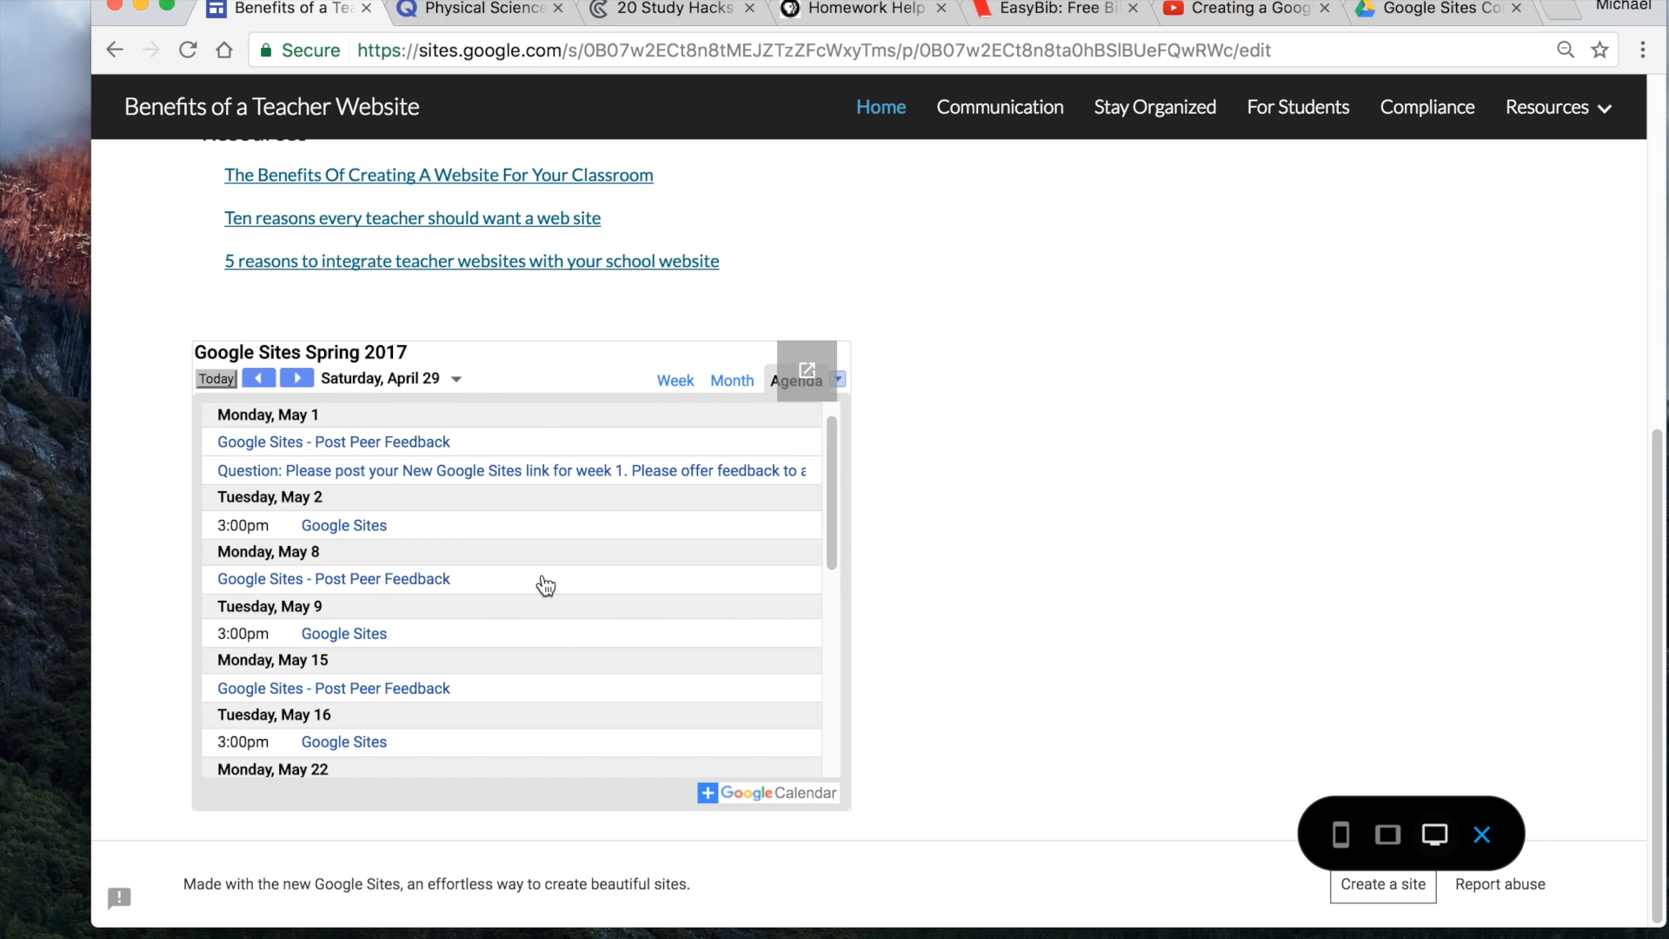
scroll(543, 585, down, 2)
scroll(543, 582, up, 5)
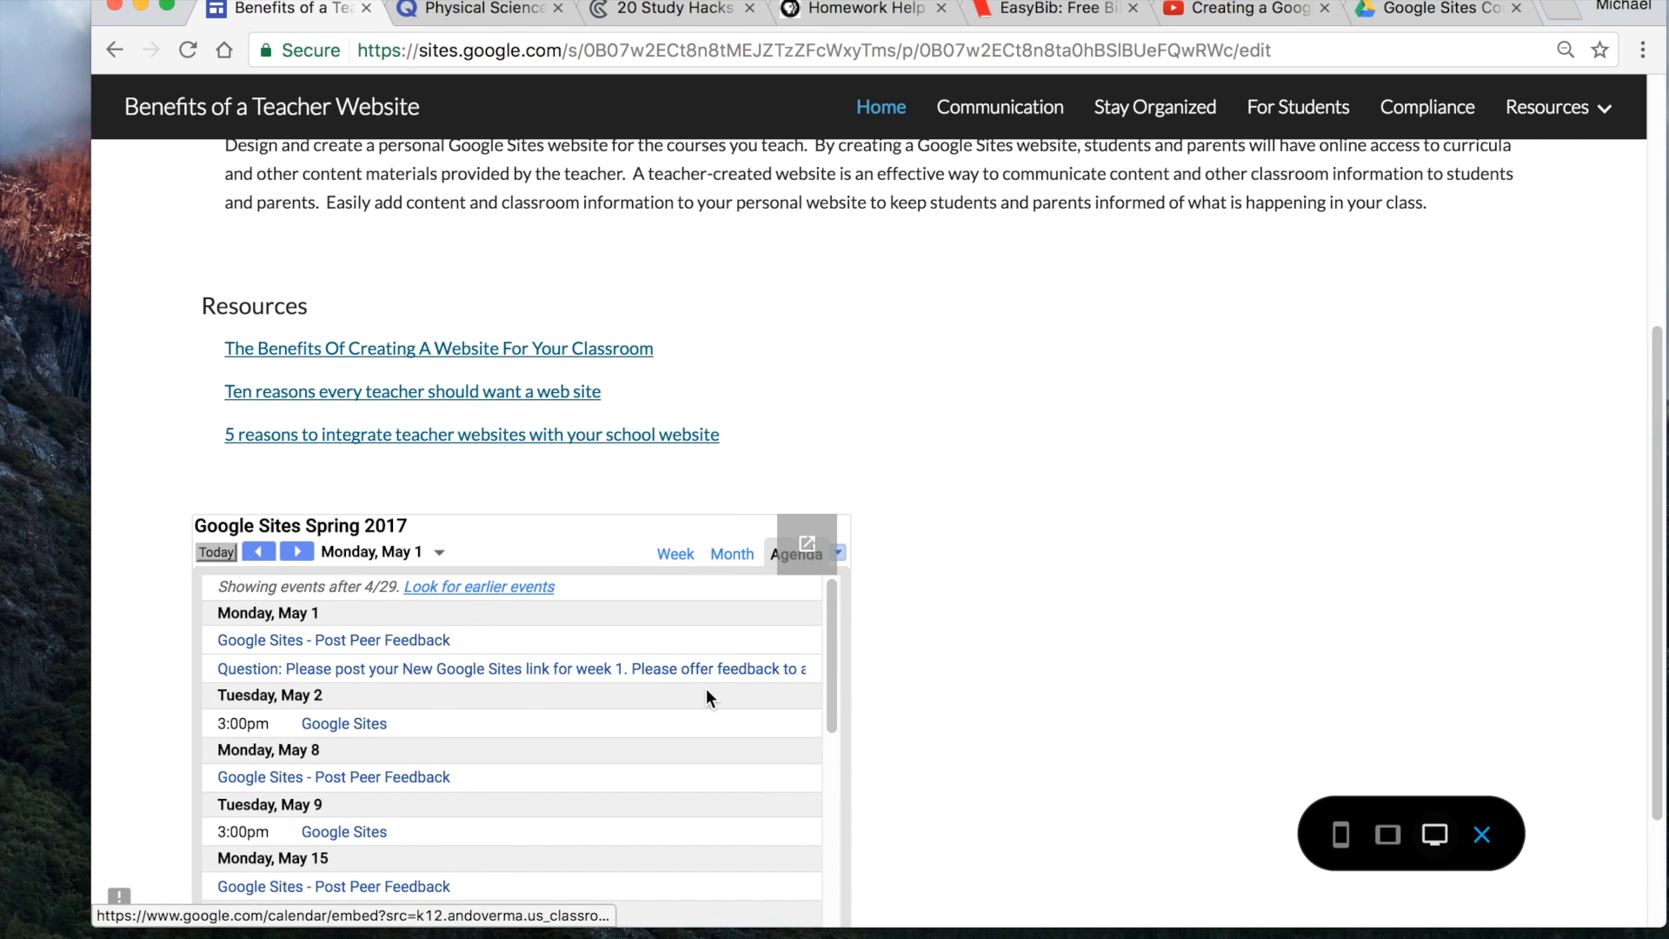
click(674, 553)
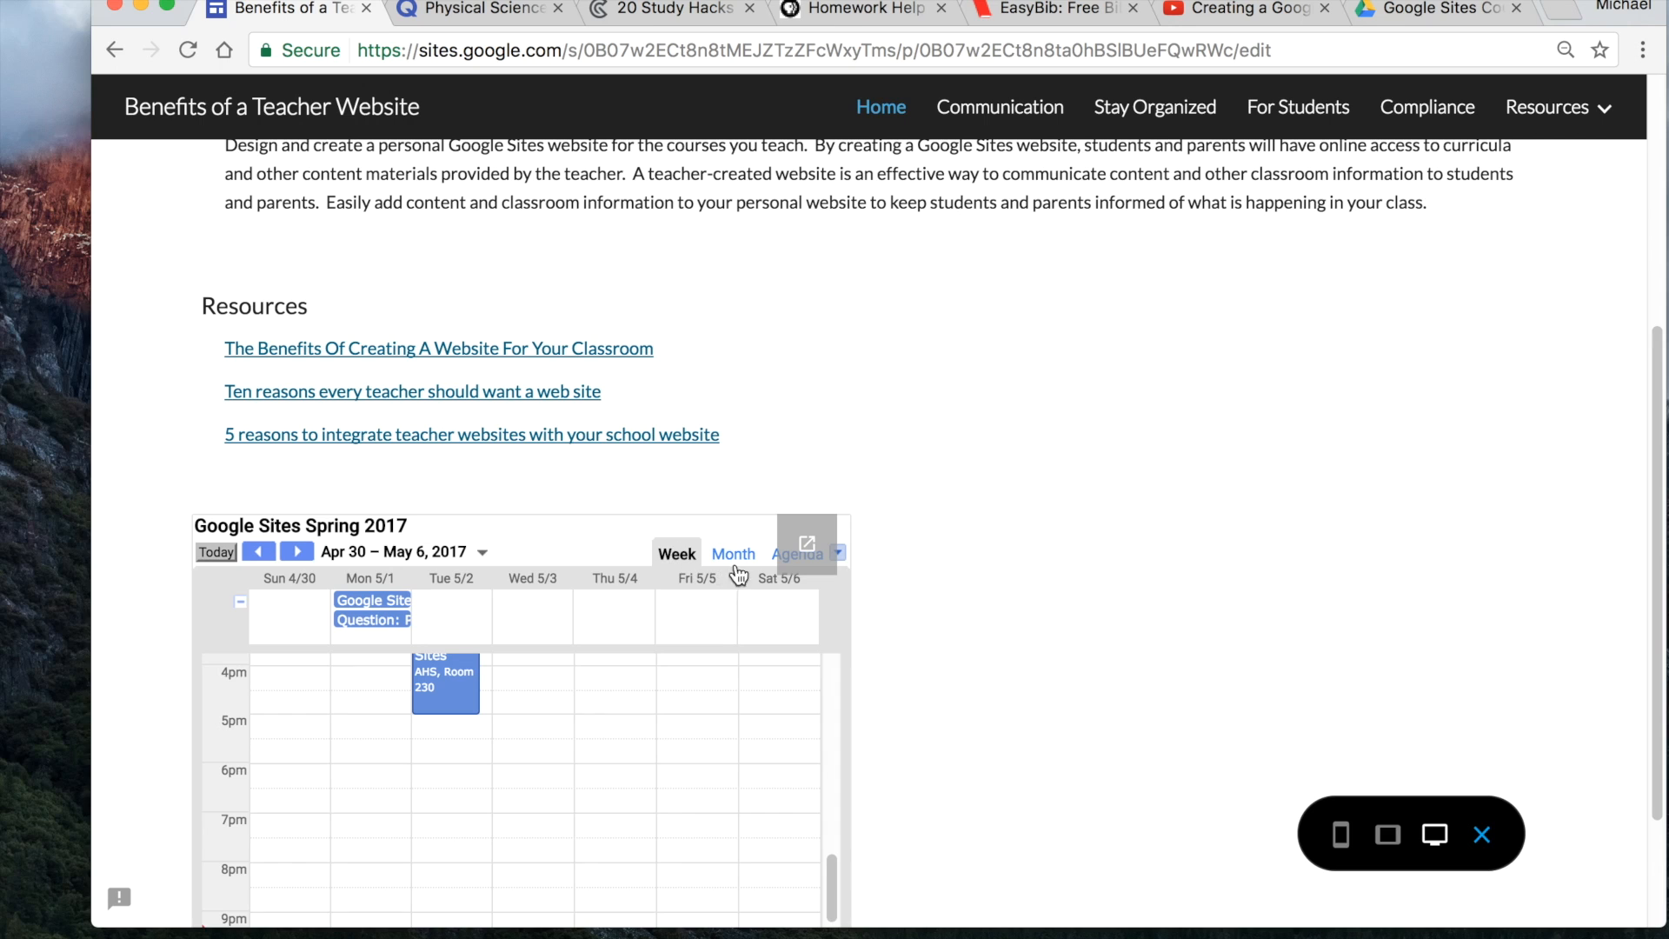
scroll(958, 545, down, 3)
click(738, 406)
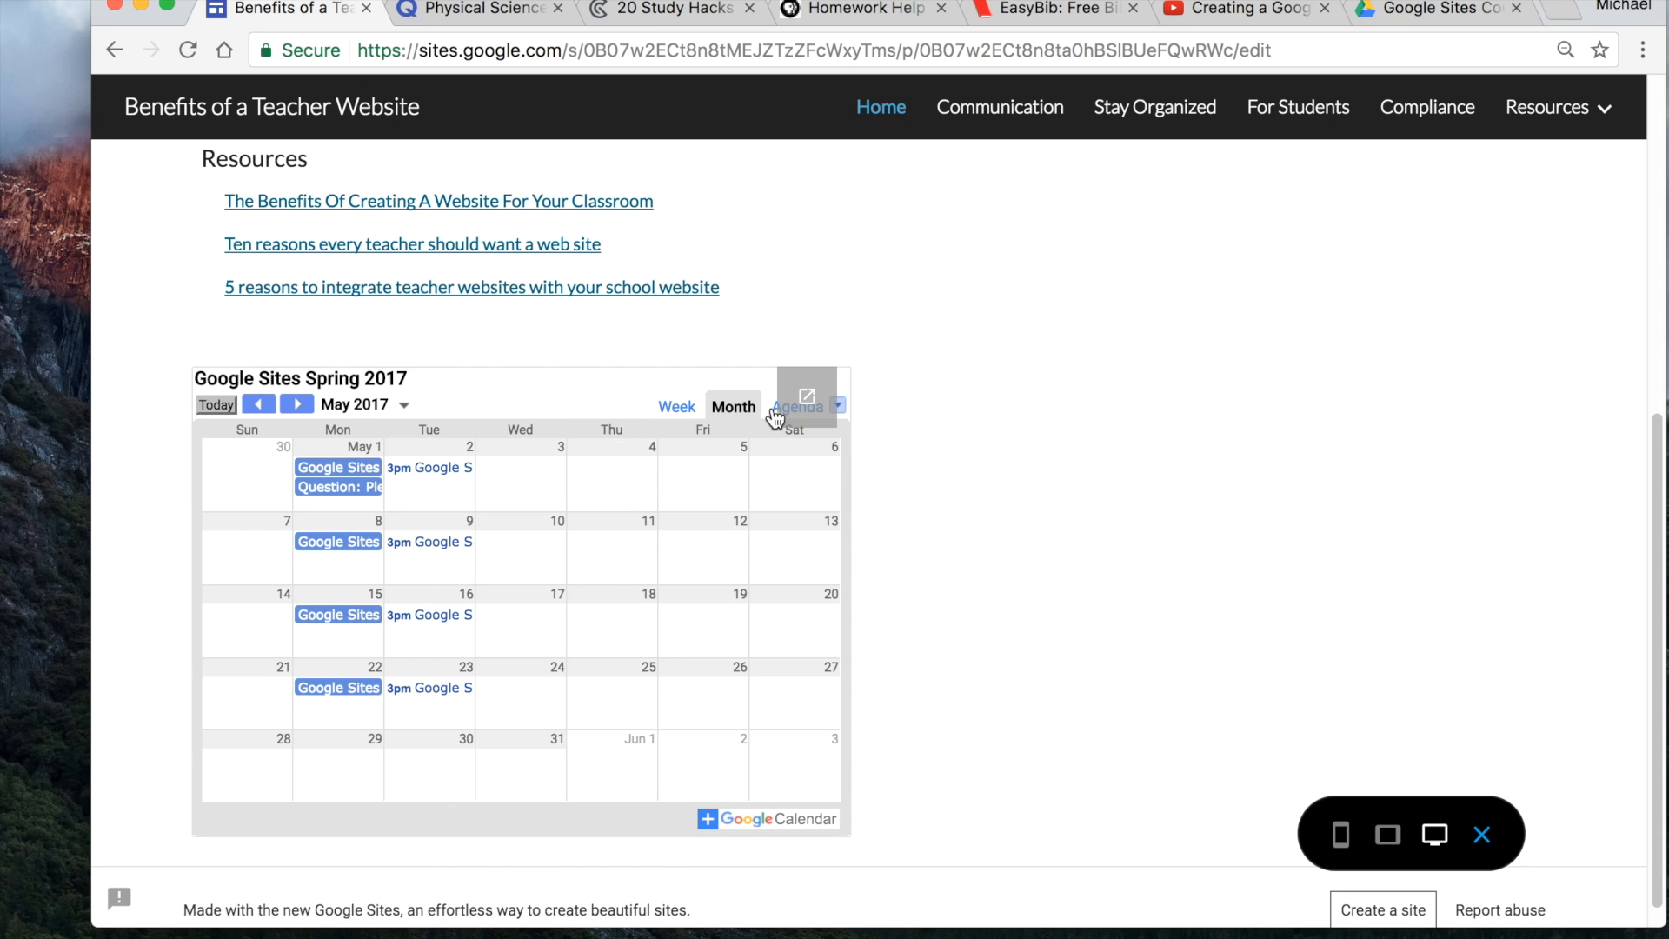
click(773, 406)
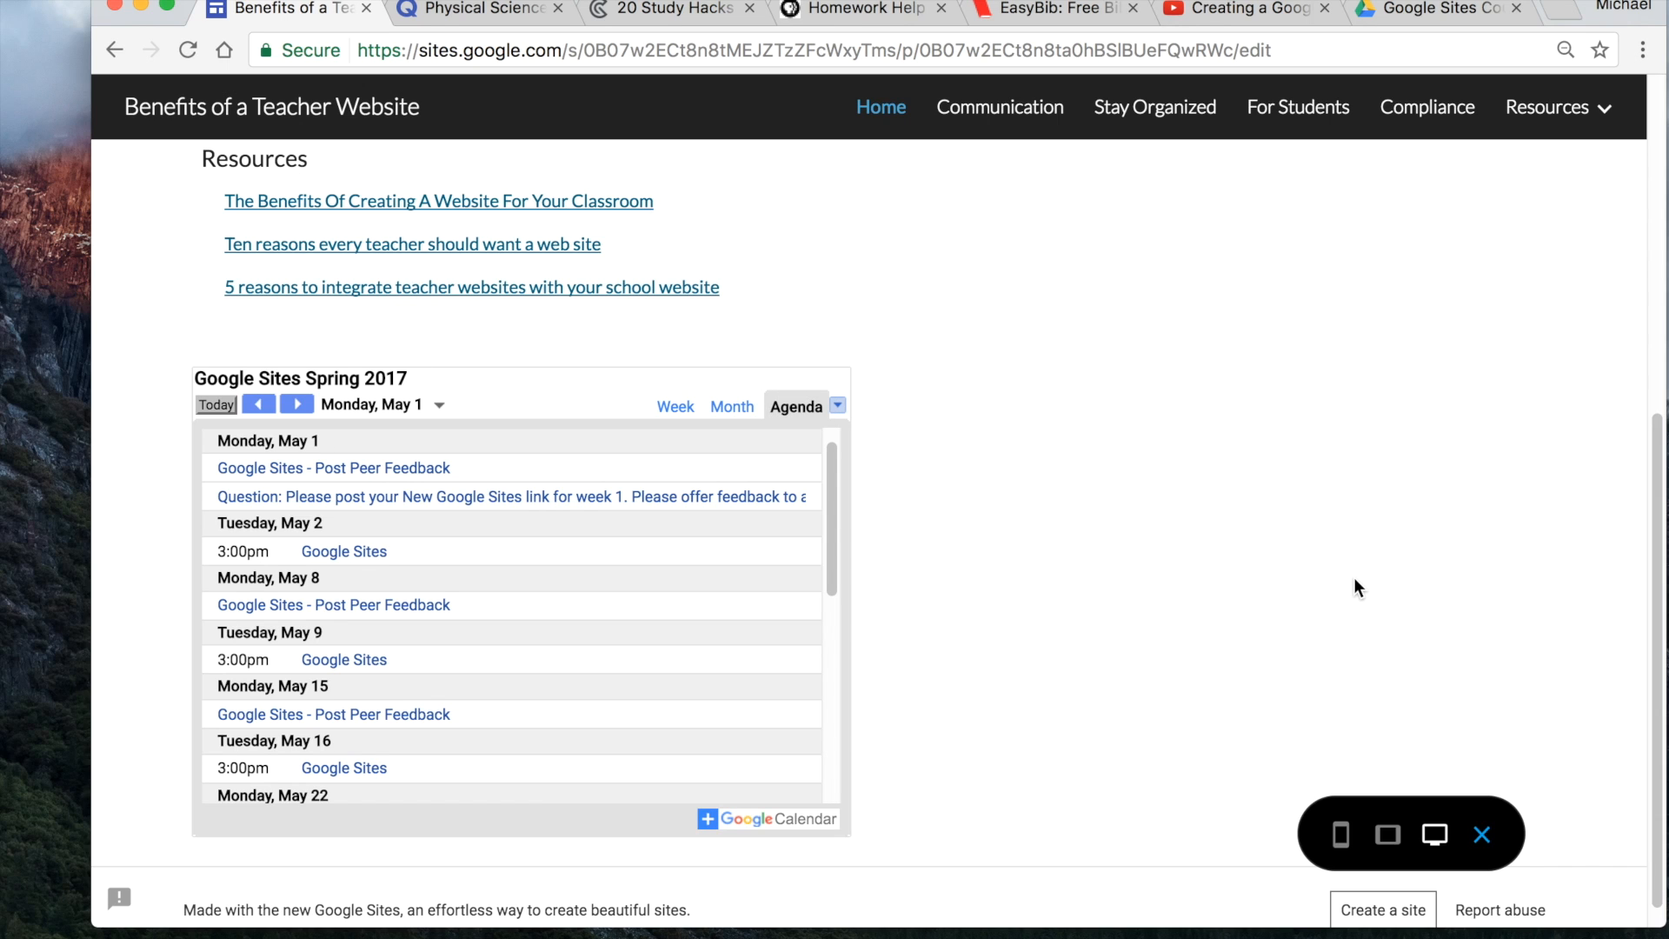
click(1481, 838)
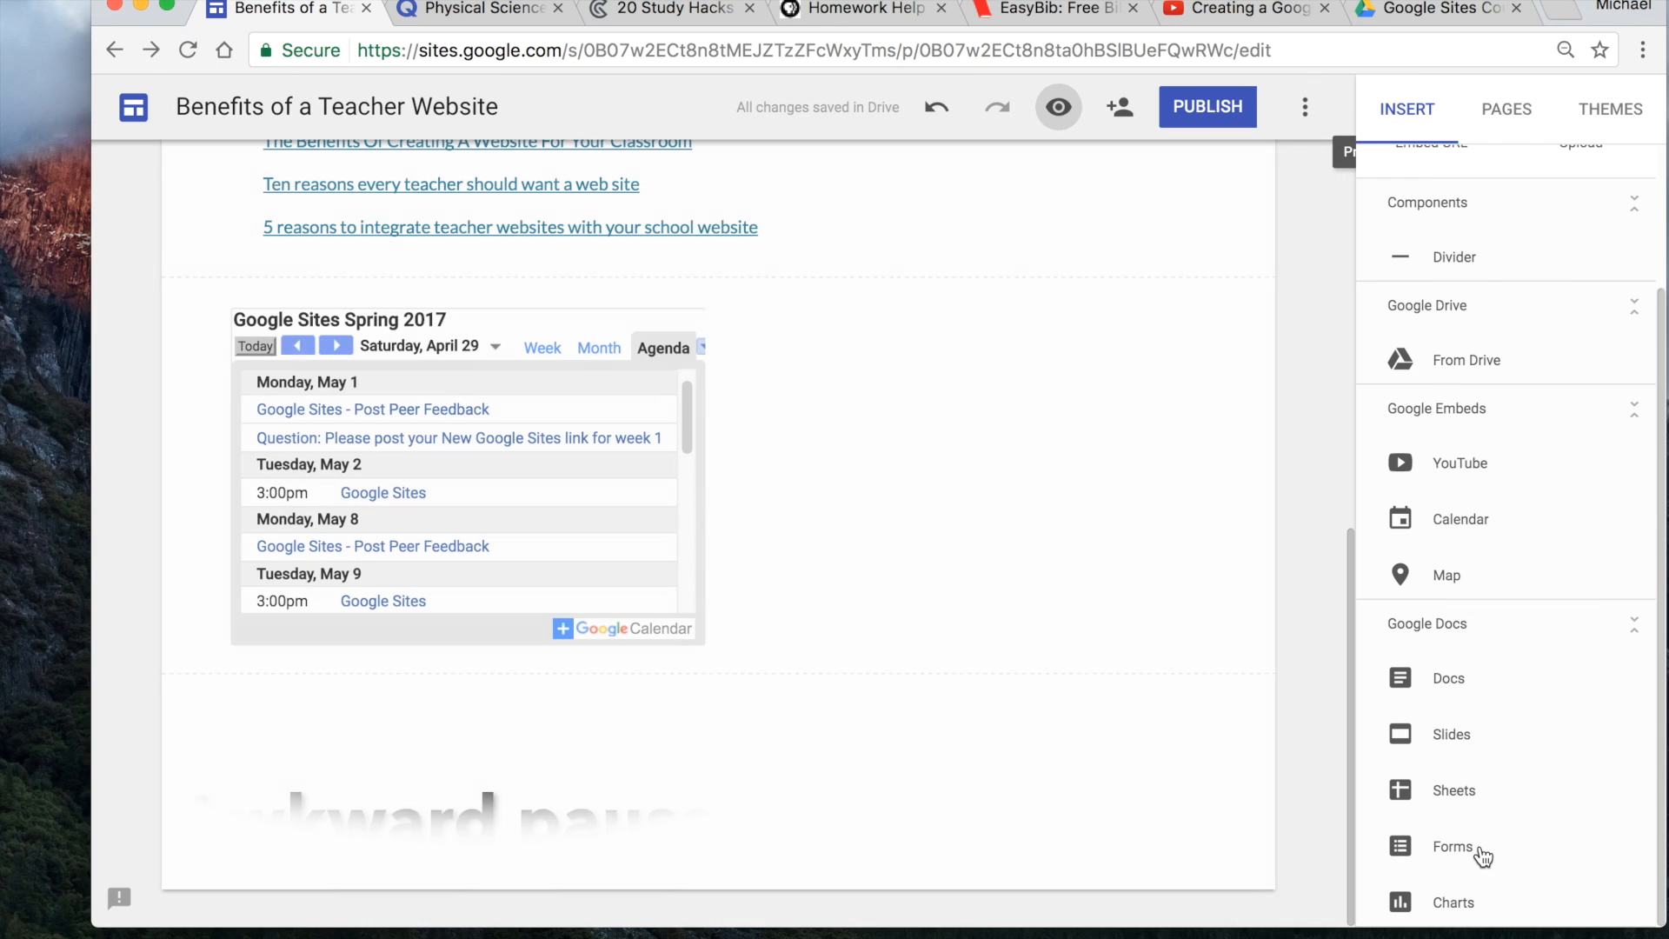
- Review the available site themes and try the Simple theme's pink and teal accent colors
scroll(1275, 492, up, 10)
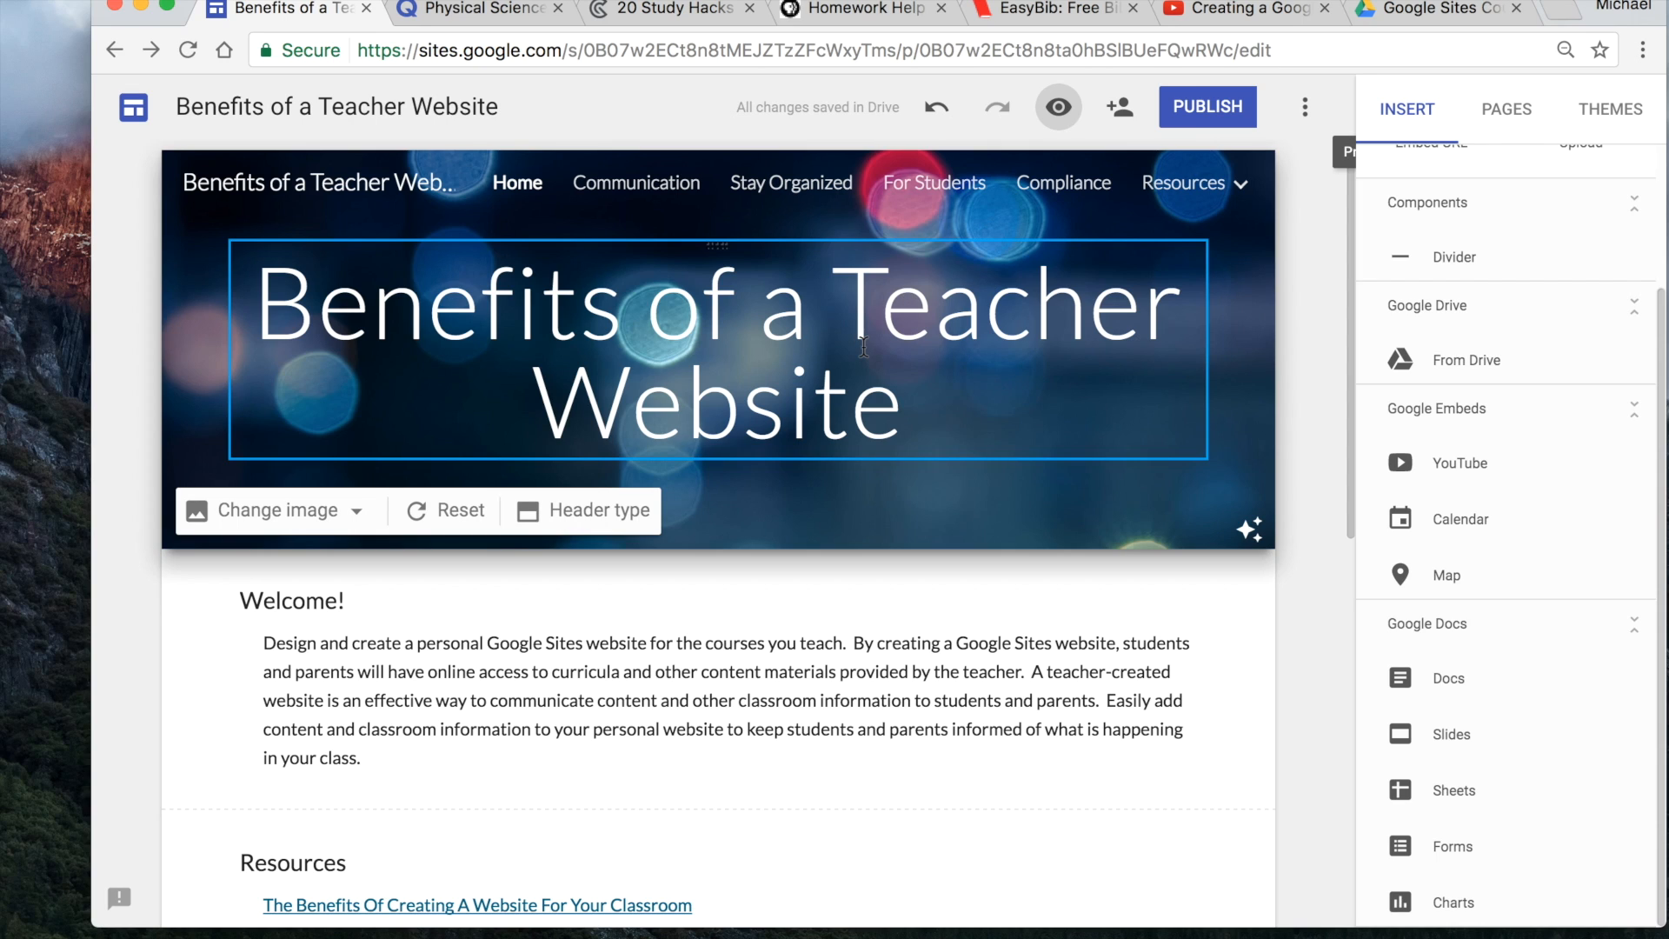
click(1598, 119)
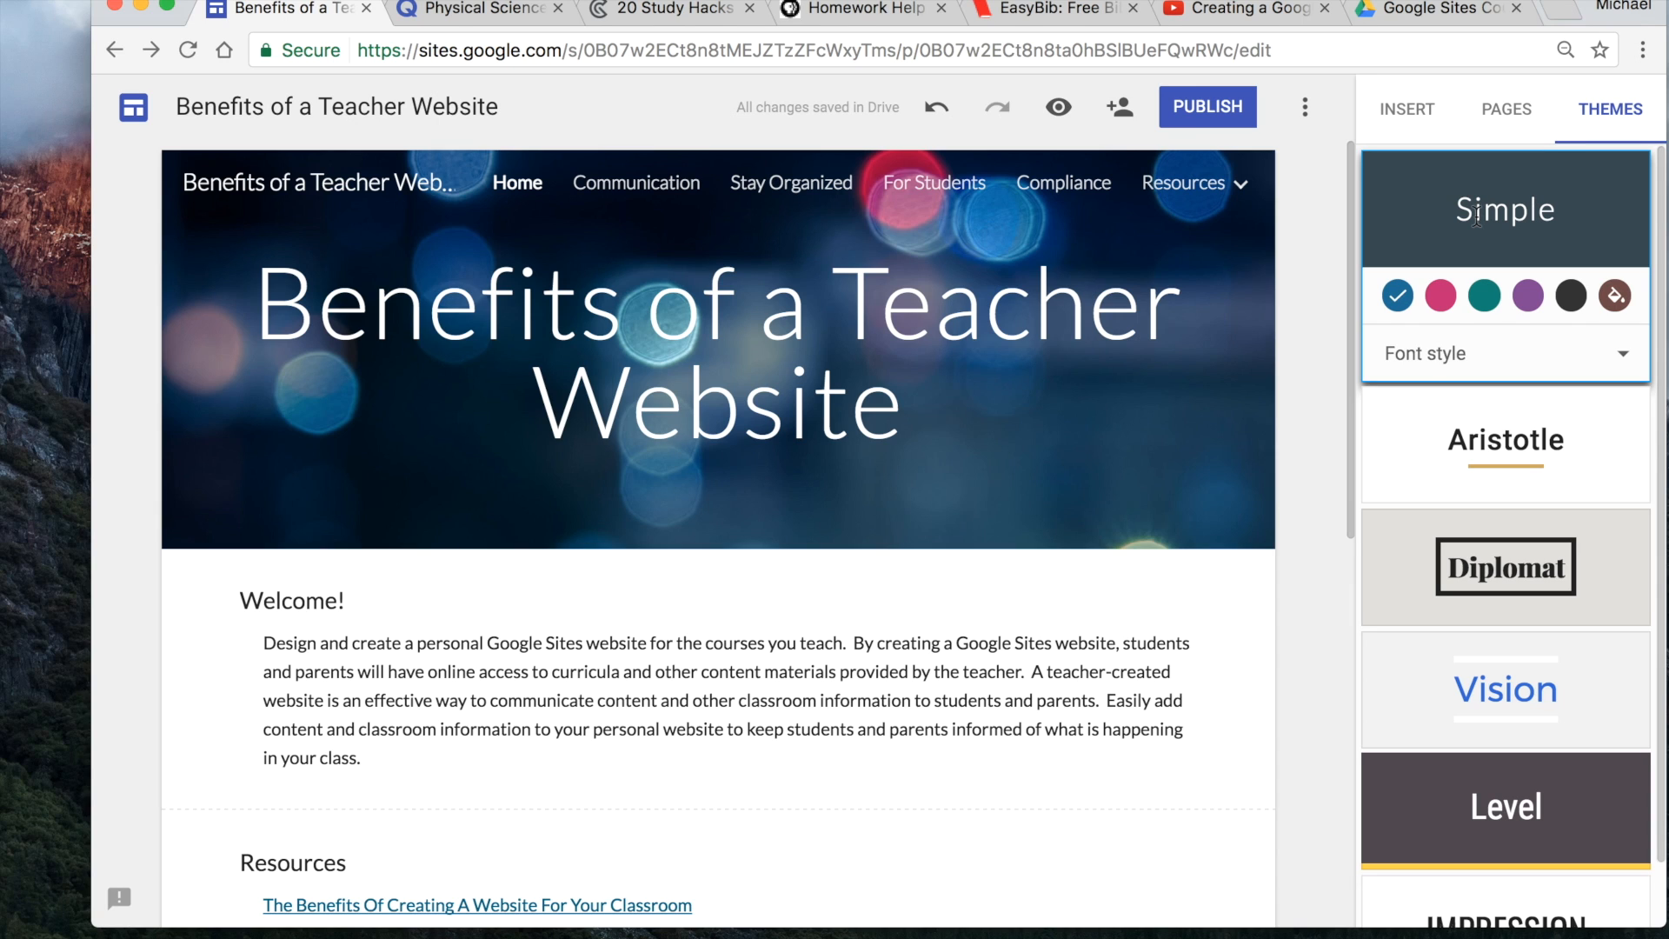
scroll(1476, 443, down, 1)
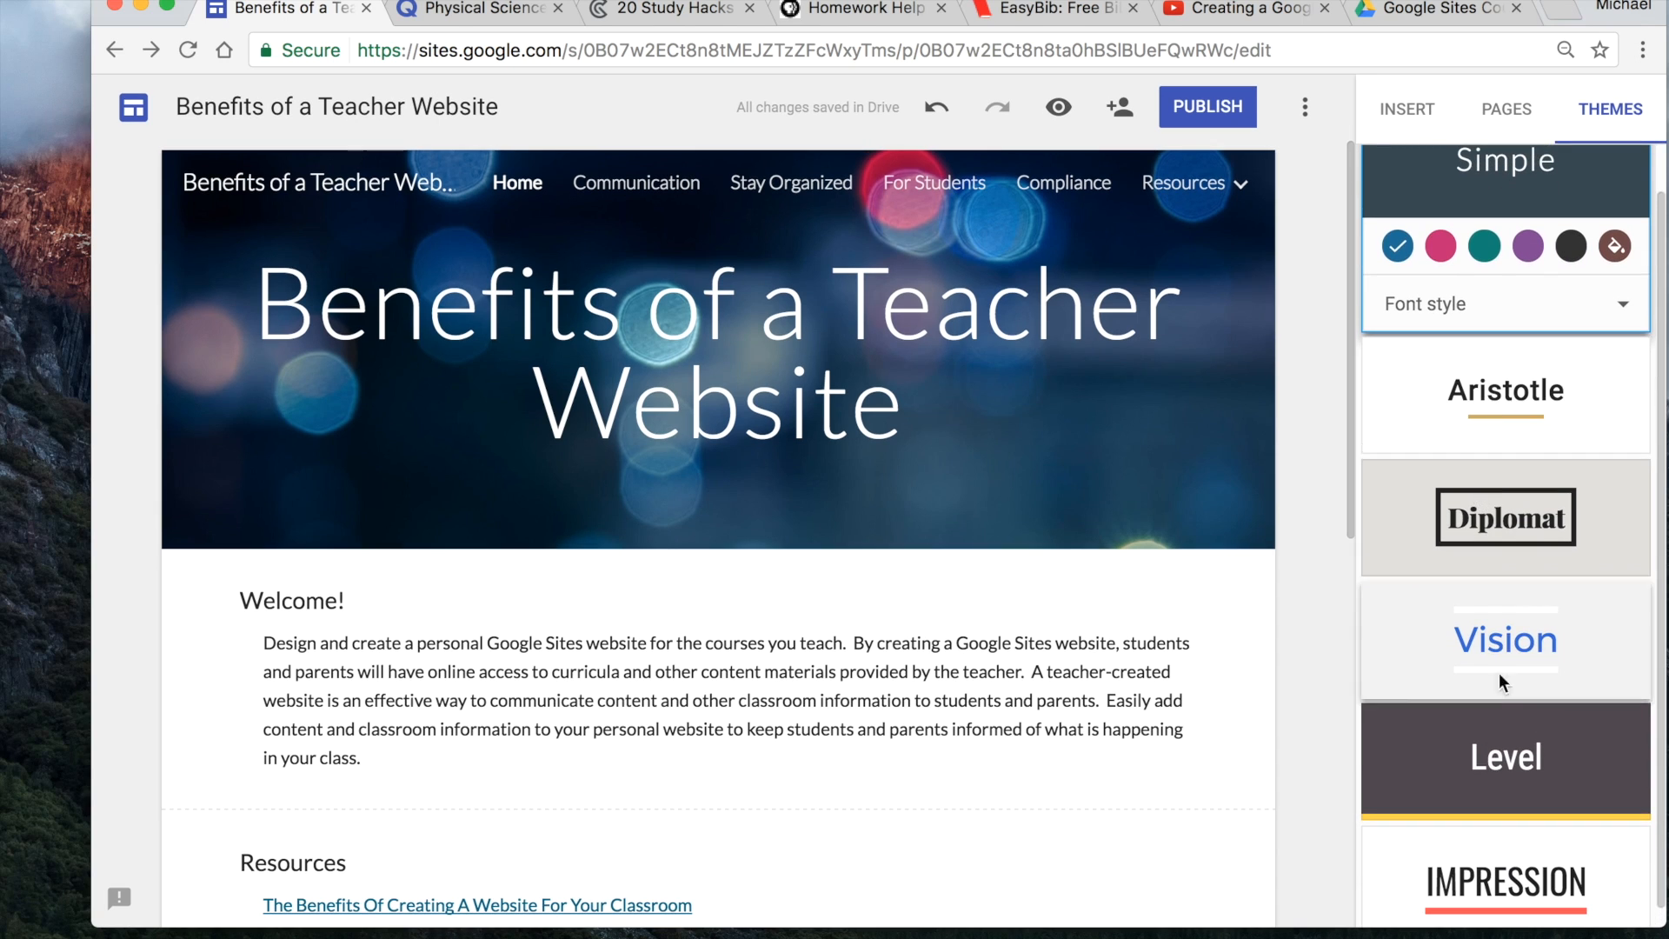
scroll(1502, 518, up, 1)
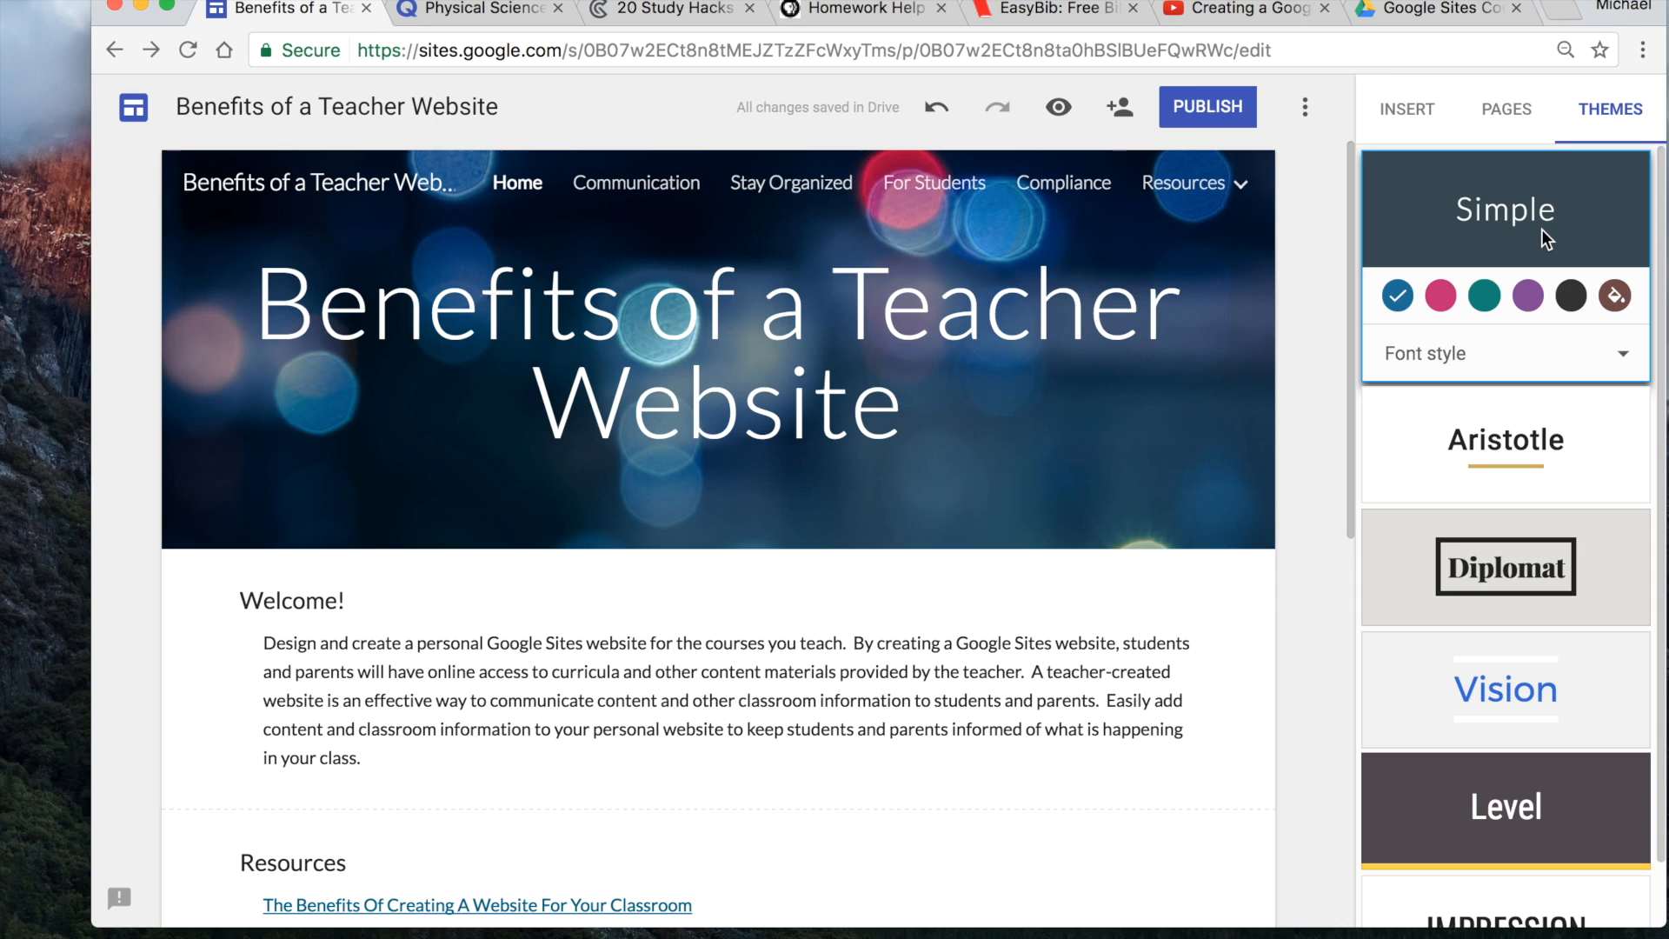
click(1443, 294)
click(1493, 299)
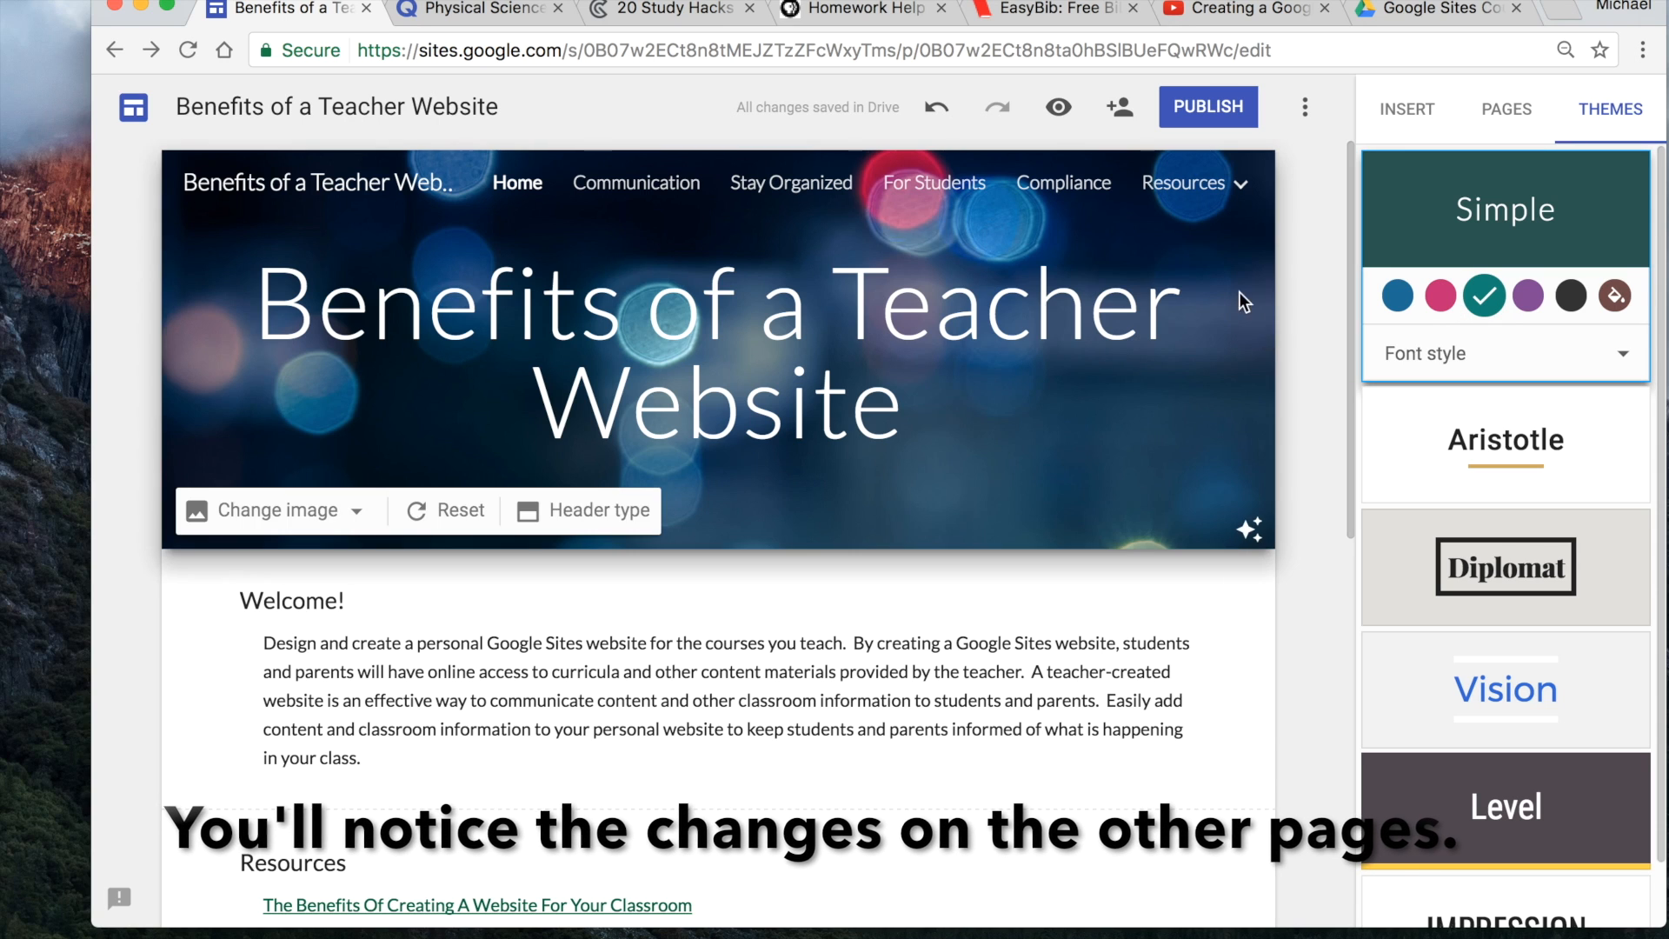
- Try the Classic and Heavy font styles for the Simple theme
click(1453, 365)
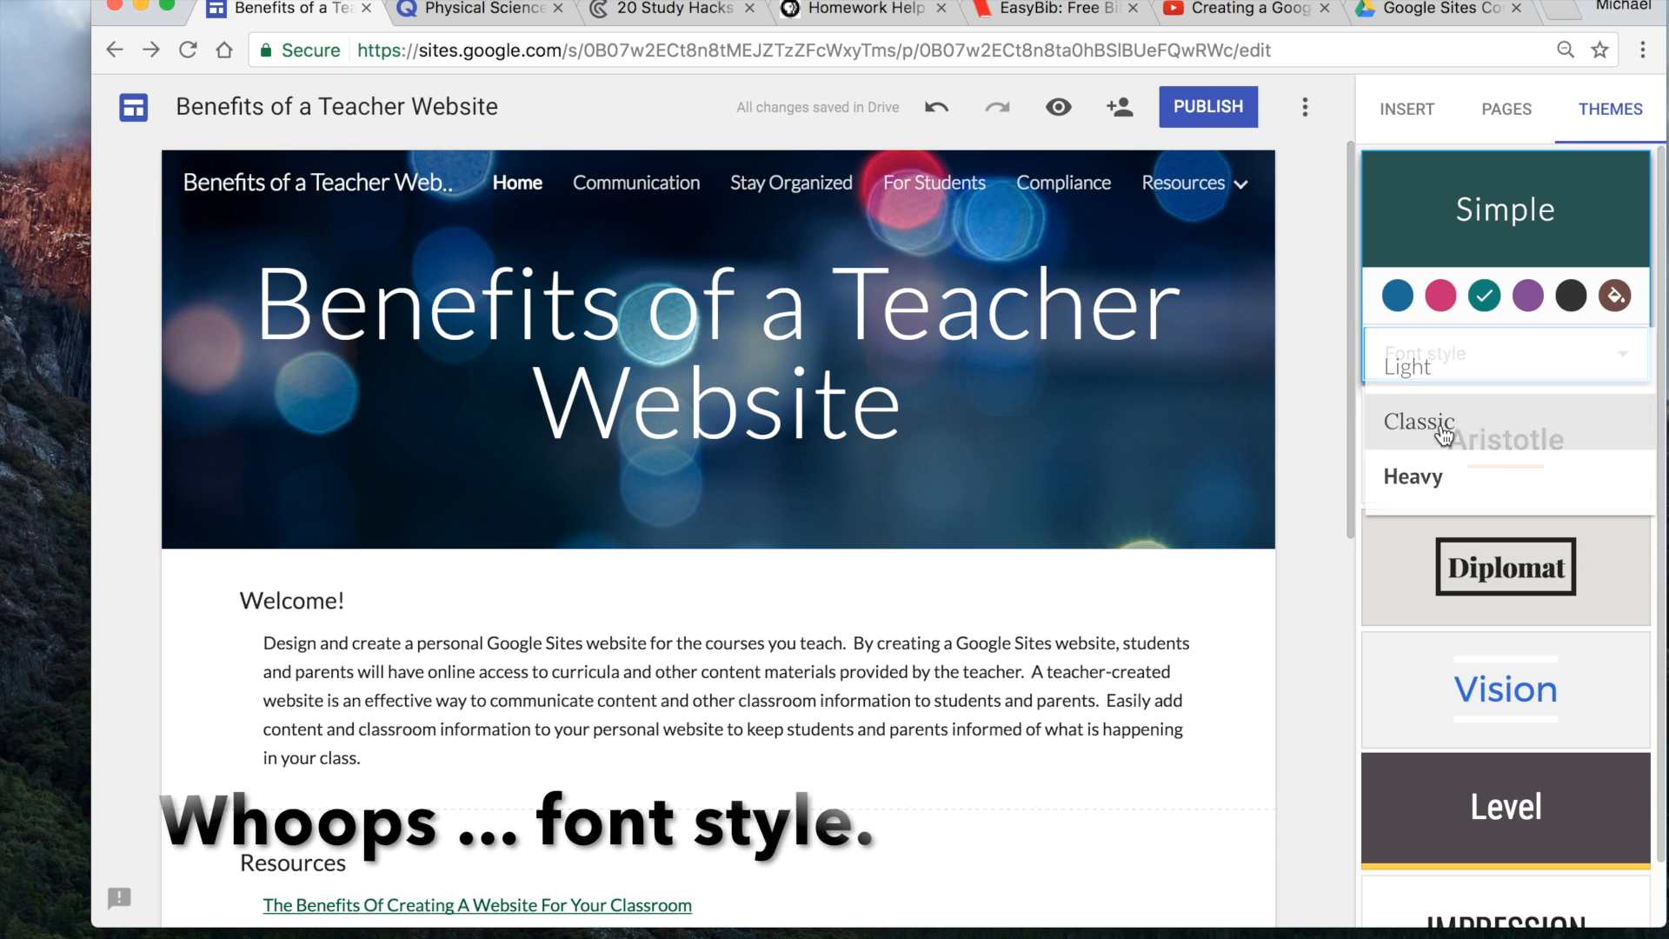
click(1444, 423)
click(1477, 356)
click(1430, 483)
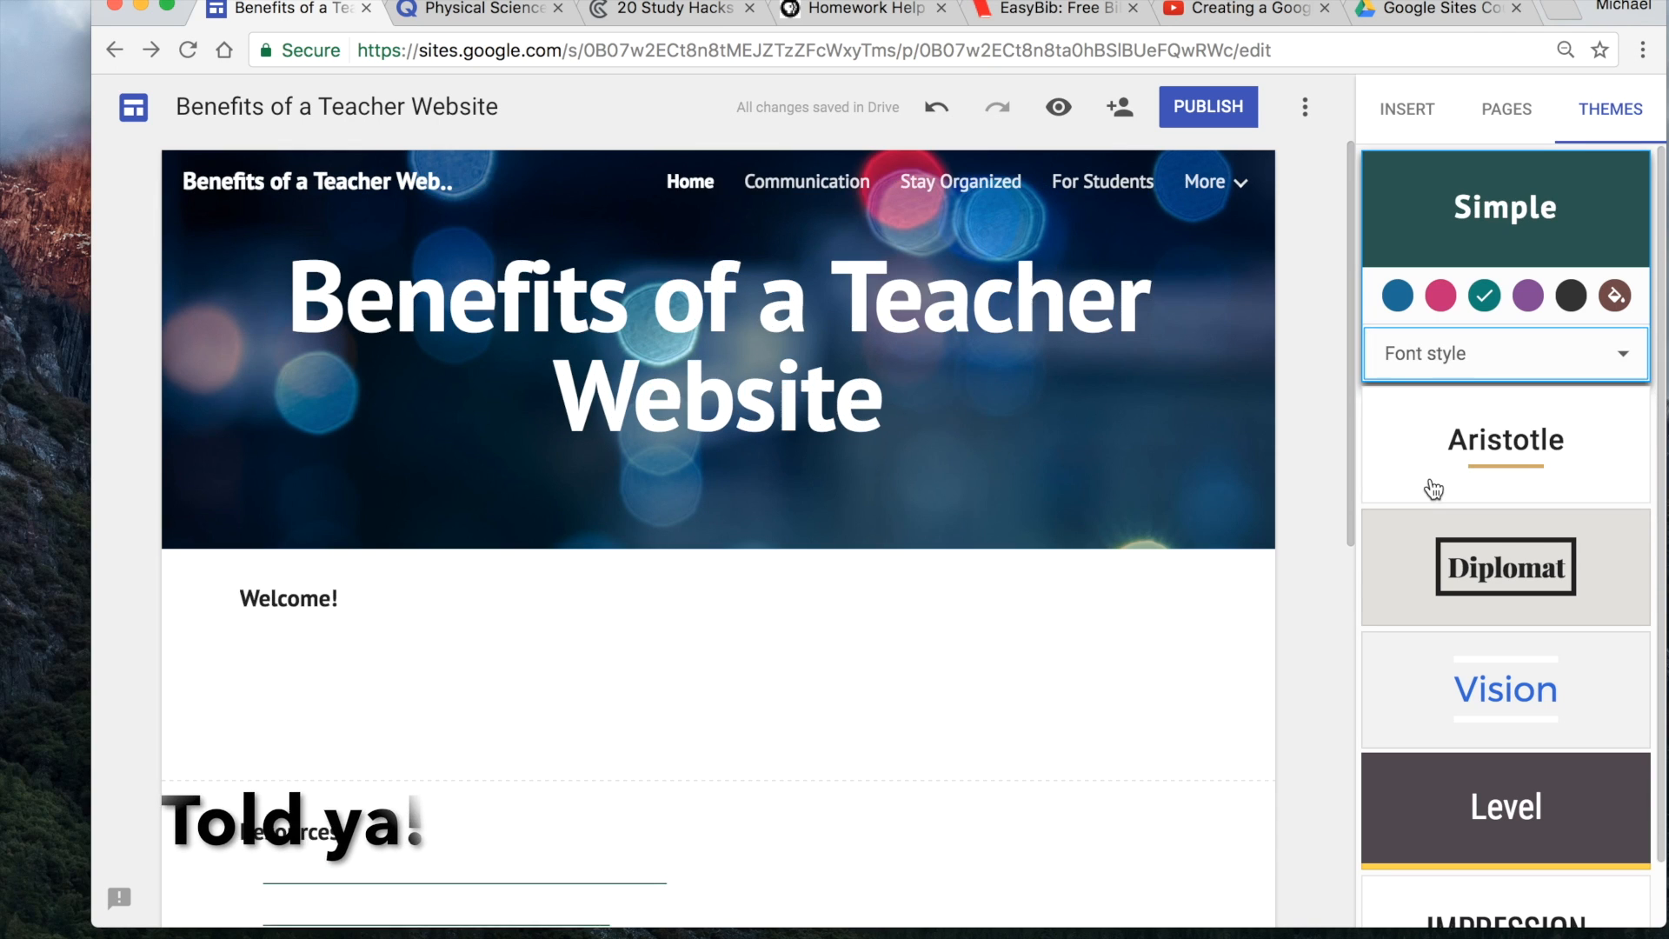
- Try the Aristotle theme on the site with the Classic font style
click(1505, 456)
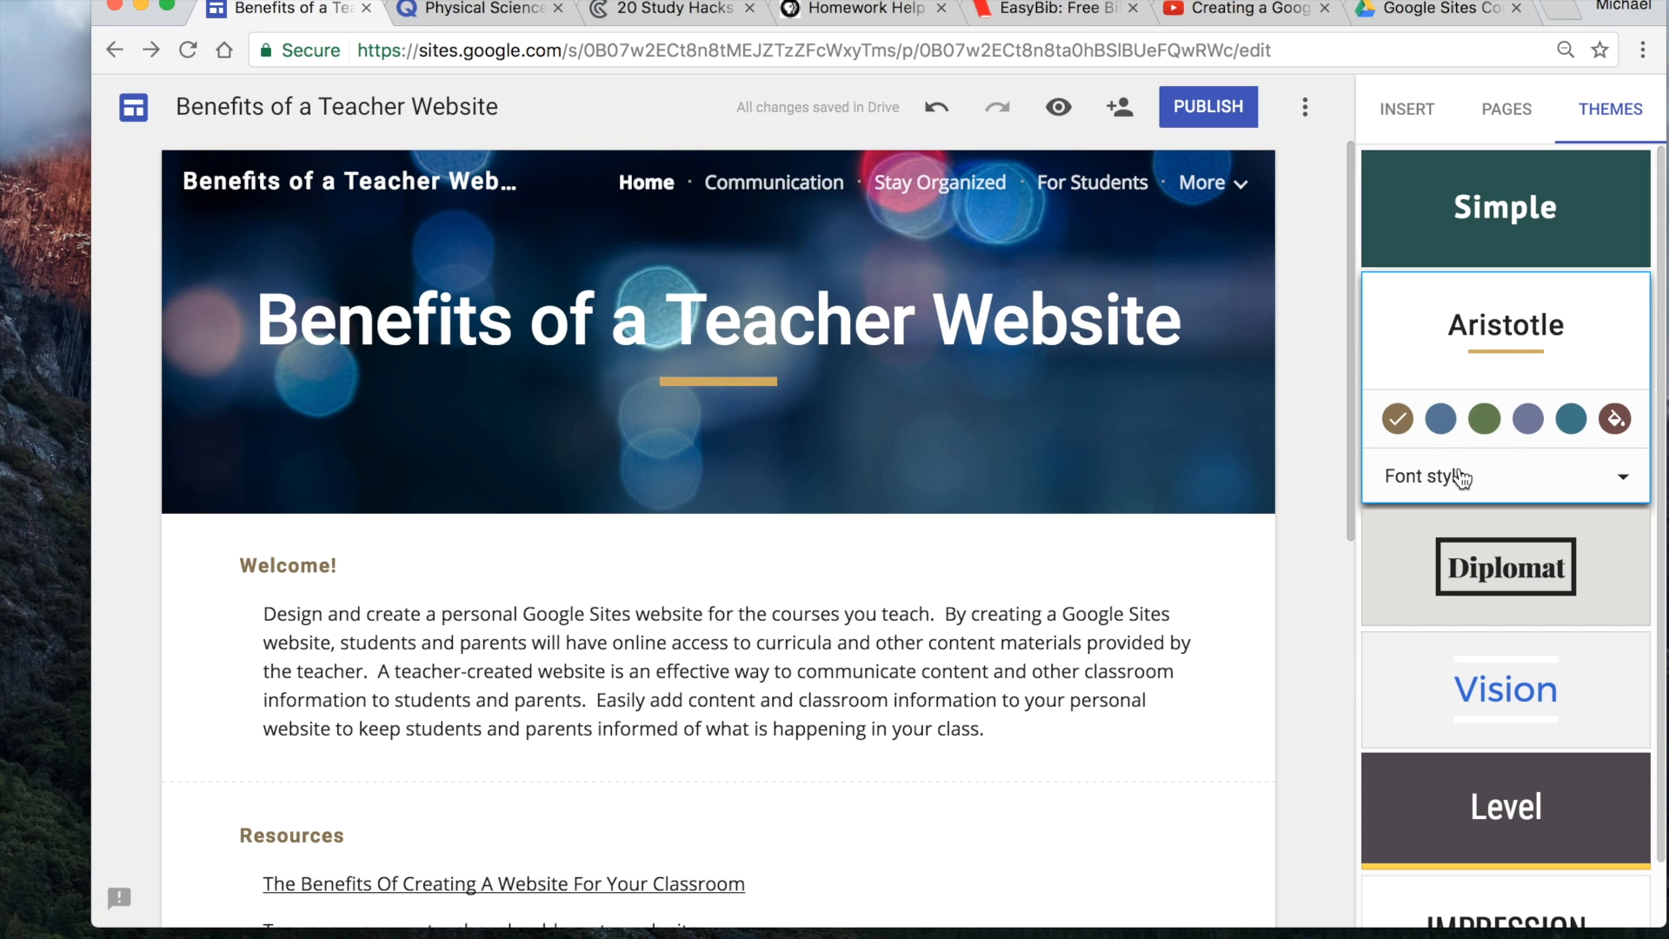
click(1458, 476)
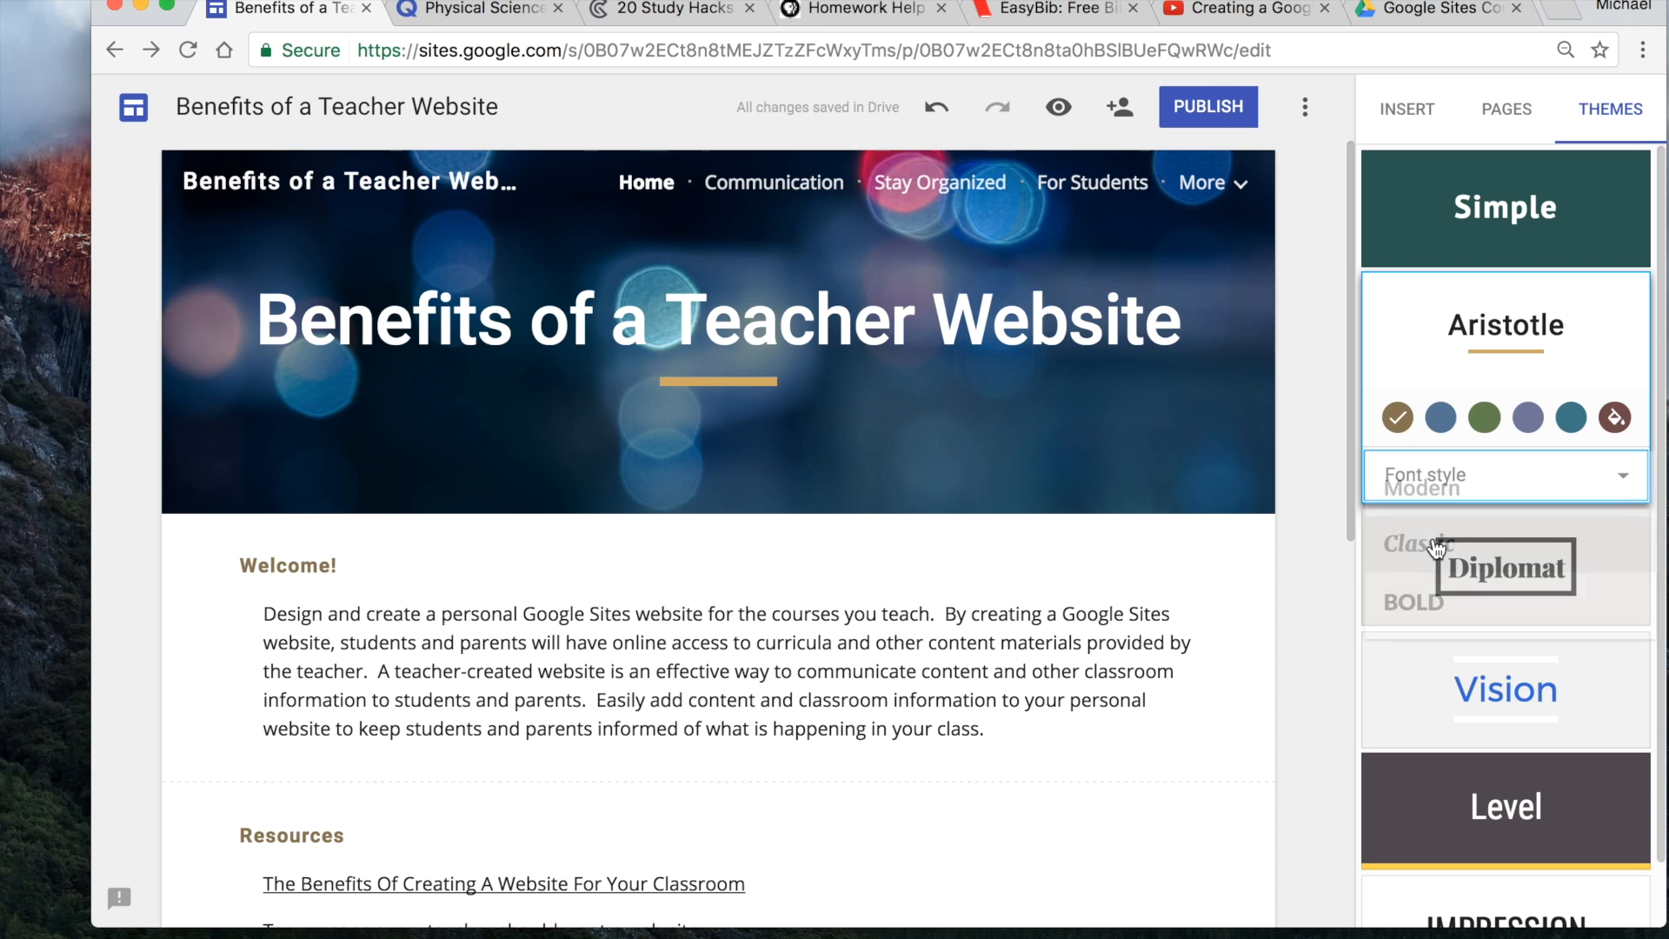
click(1434, 541)
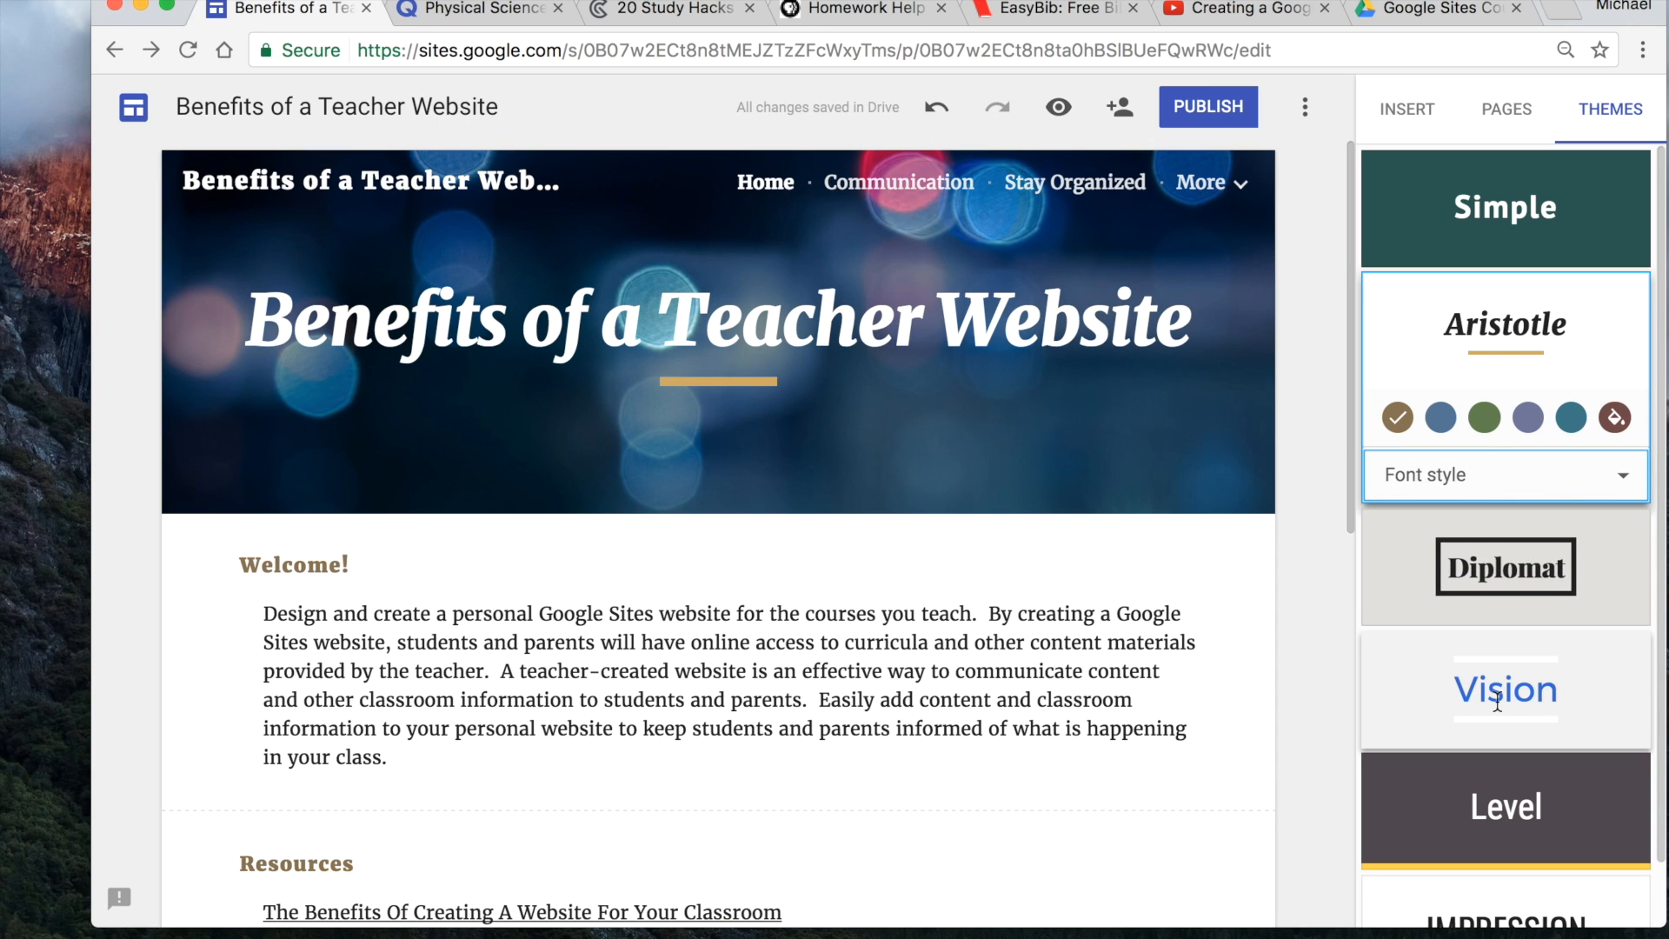
- Apply the Impression theme to the site with the Narrow font style
scroll(1499, 695, down, 2)
click(1497, 857)
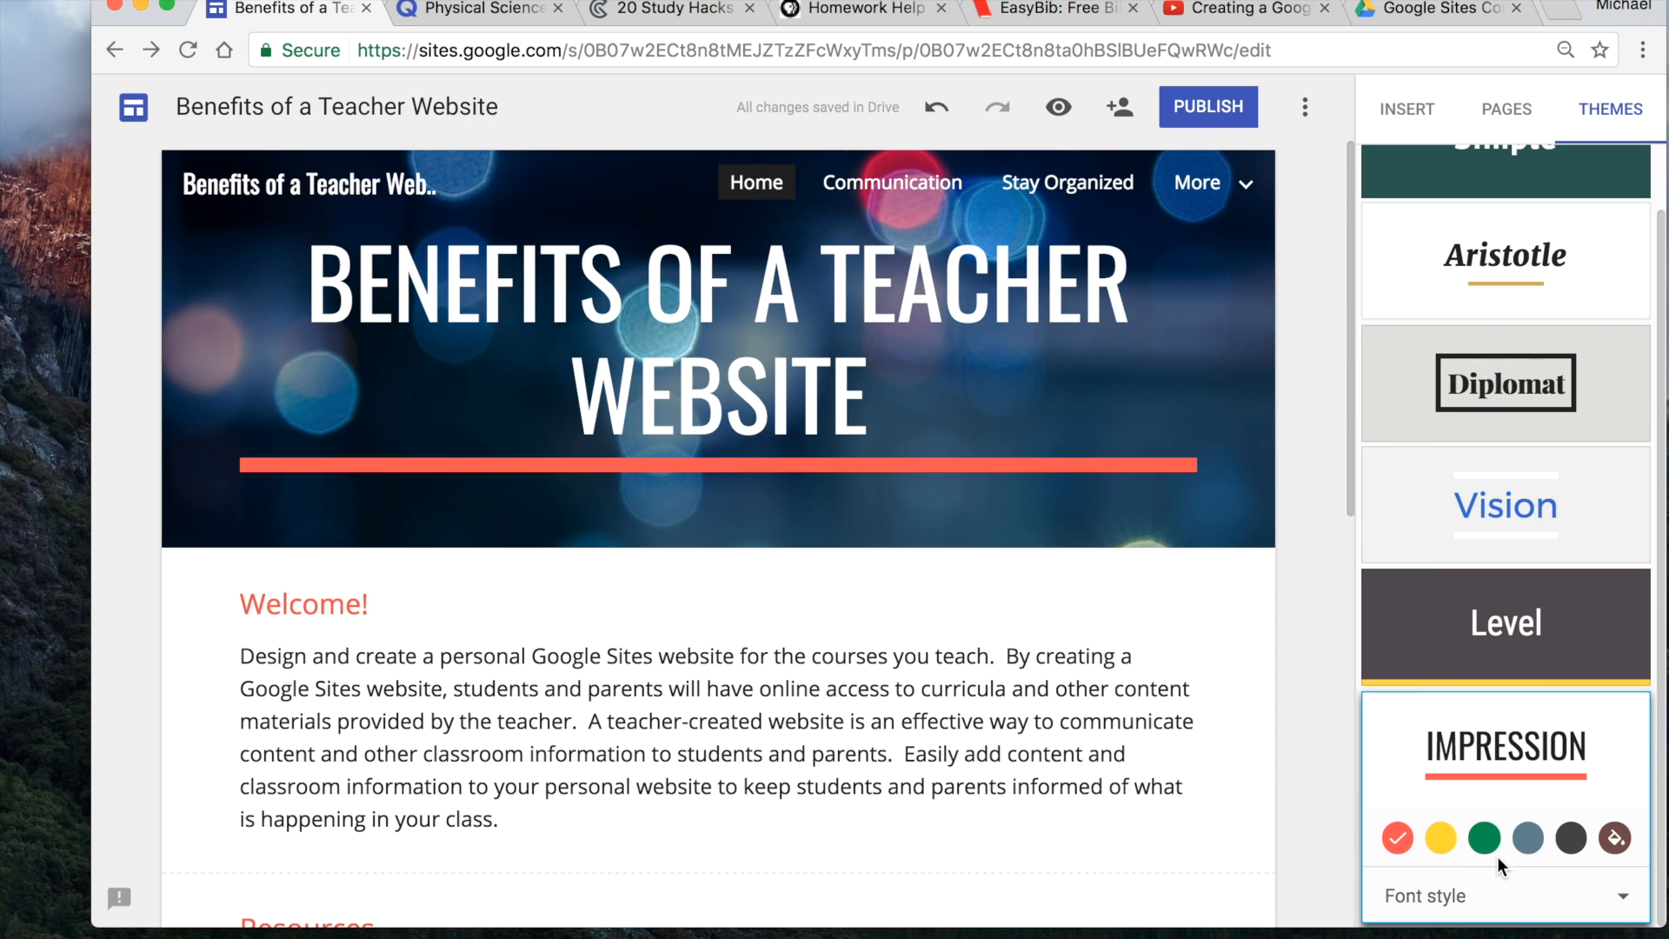
click(1470, 897)
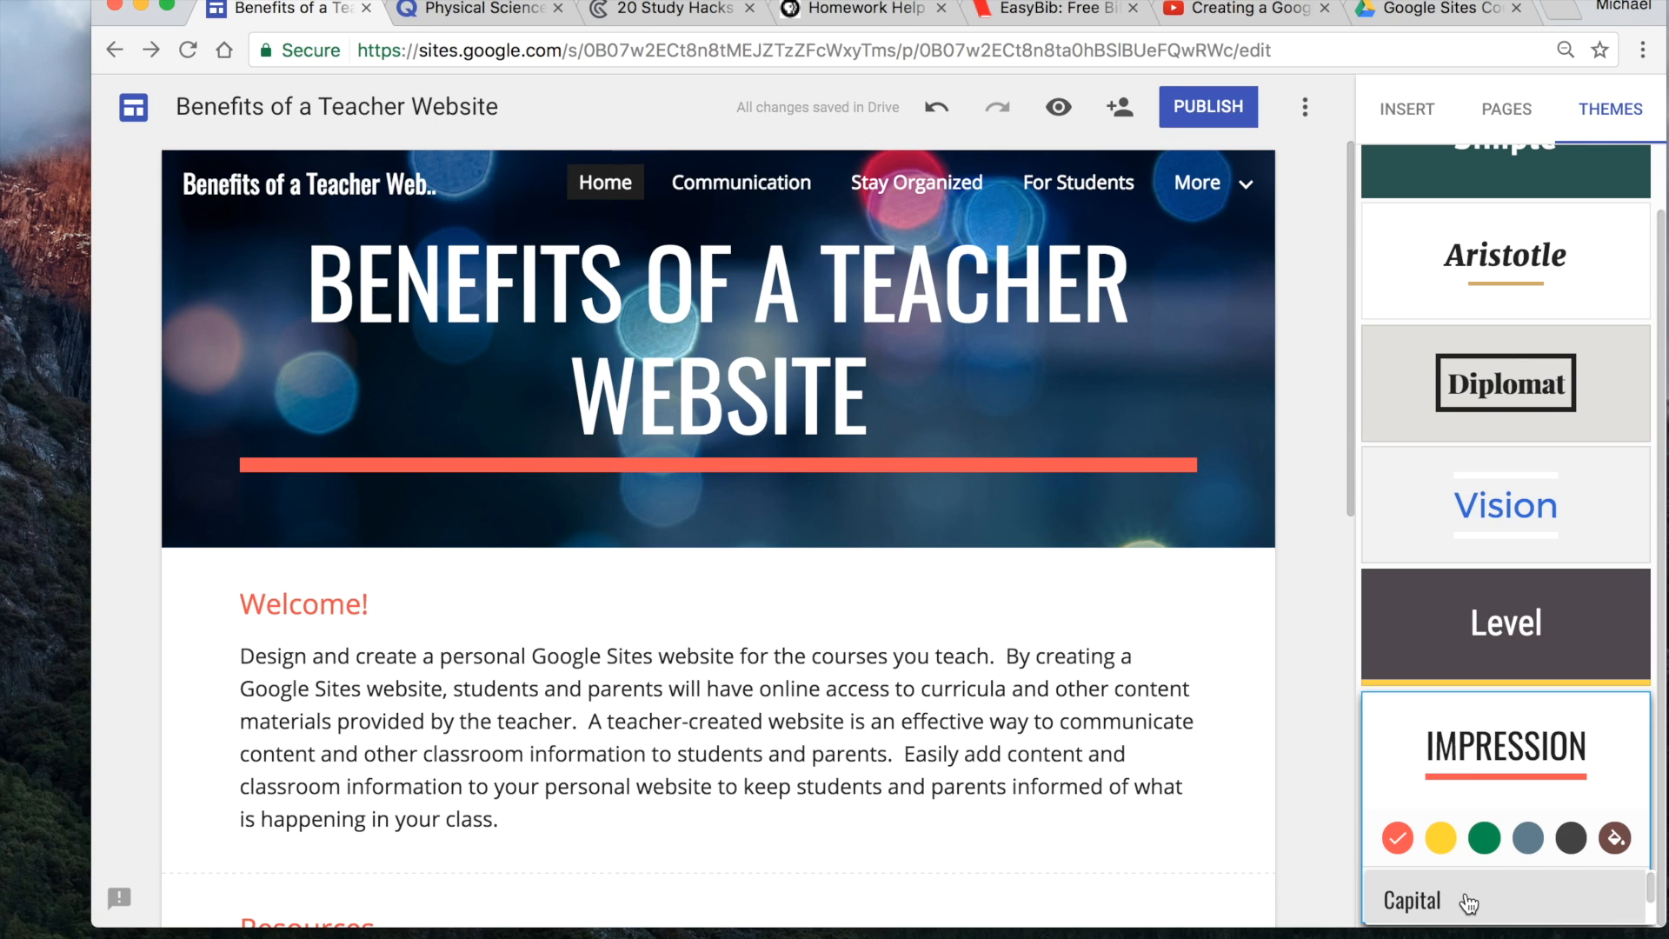
scroll(1469, 904, down, 2)
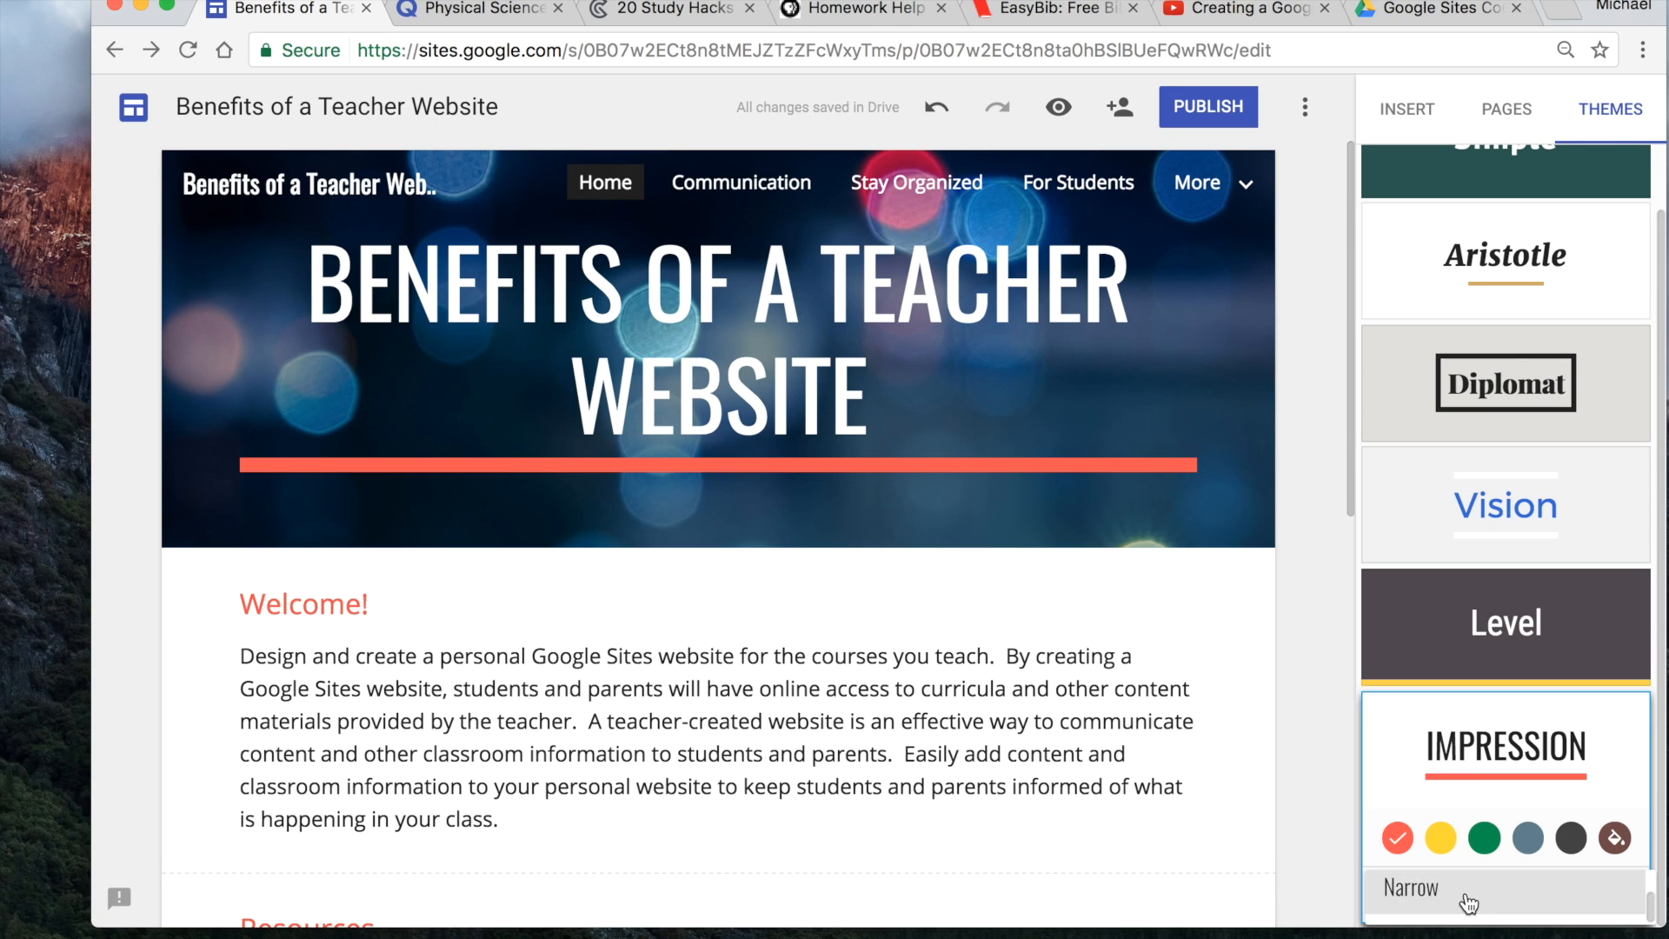
click(1469, 895)
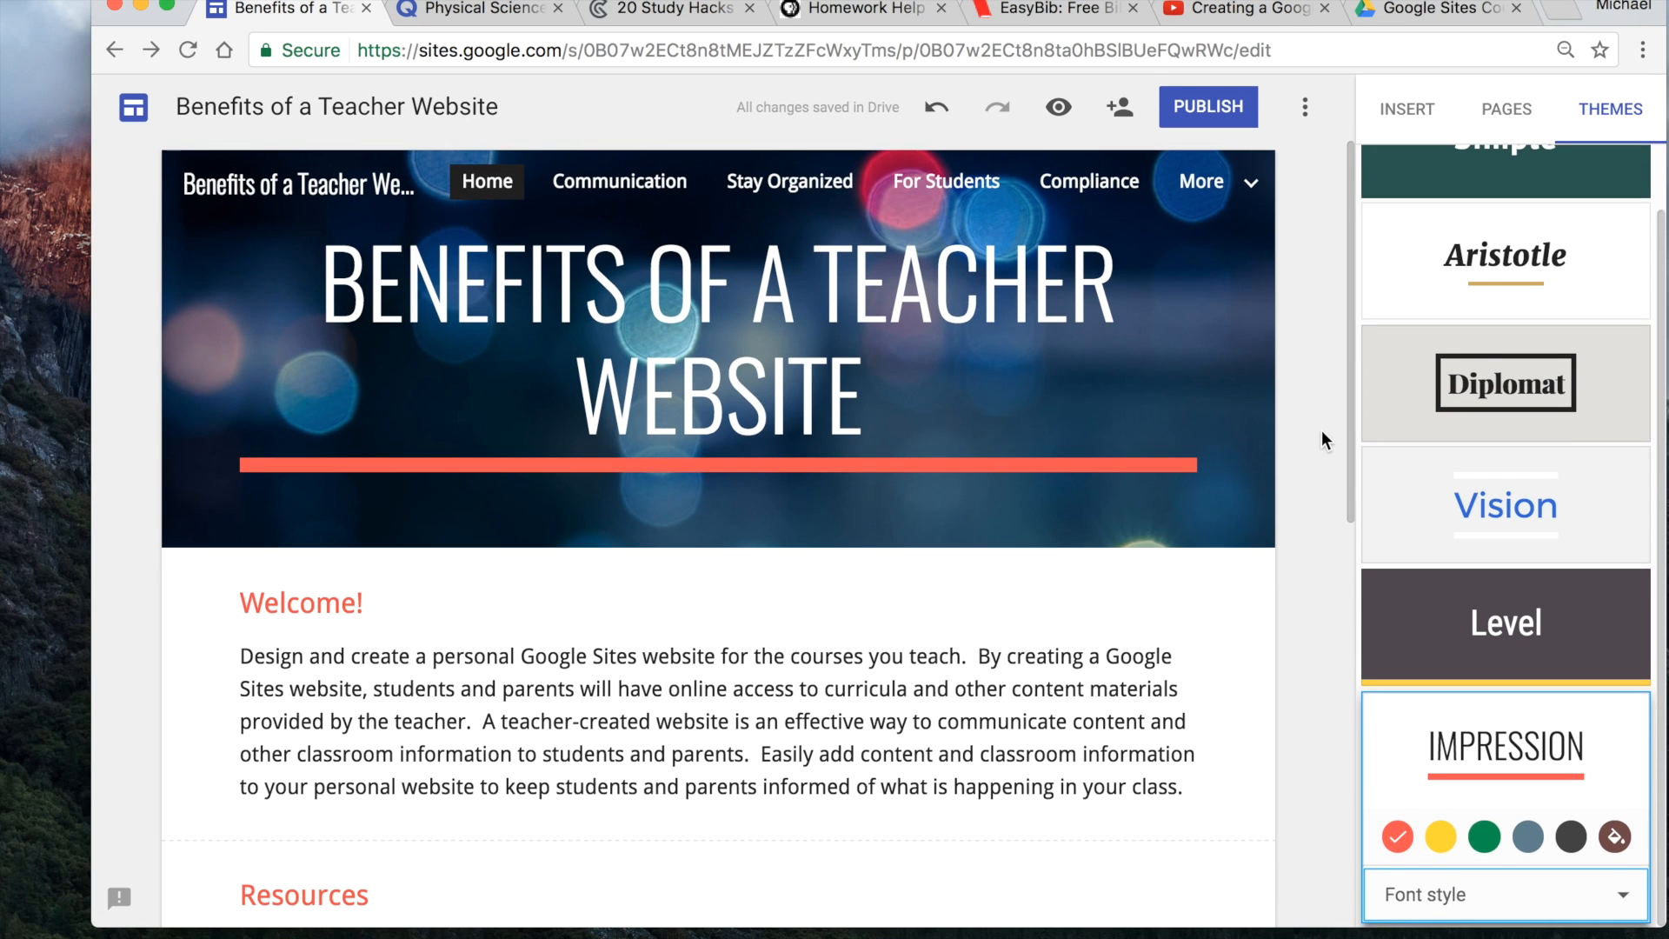
scroll(1488, 421, up, 2)
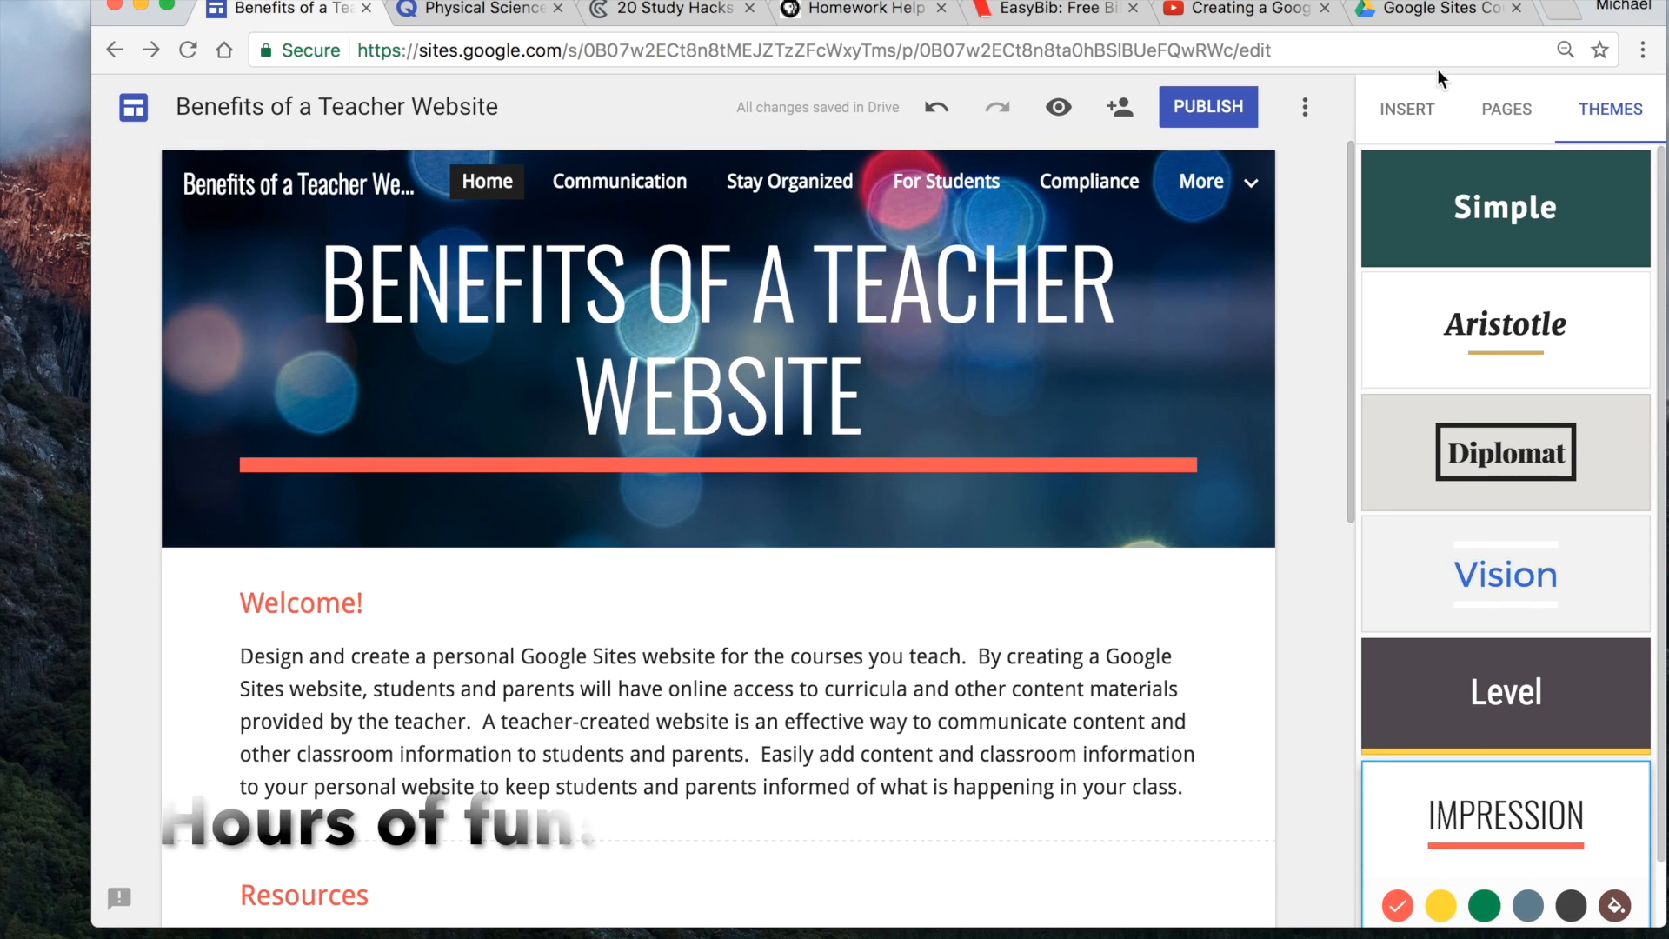
- Open the Communication page and try the Impression theme's yellow, green, blue-gray and dark gray accent colors, returning to red
click(1503, 113)
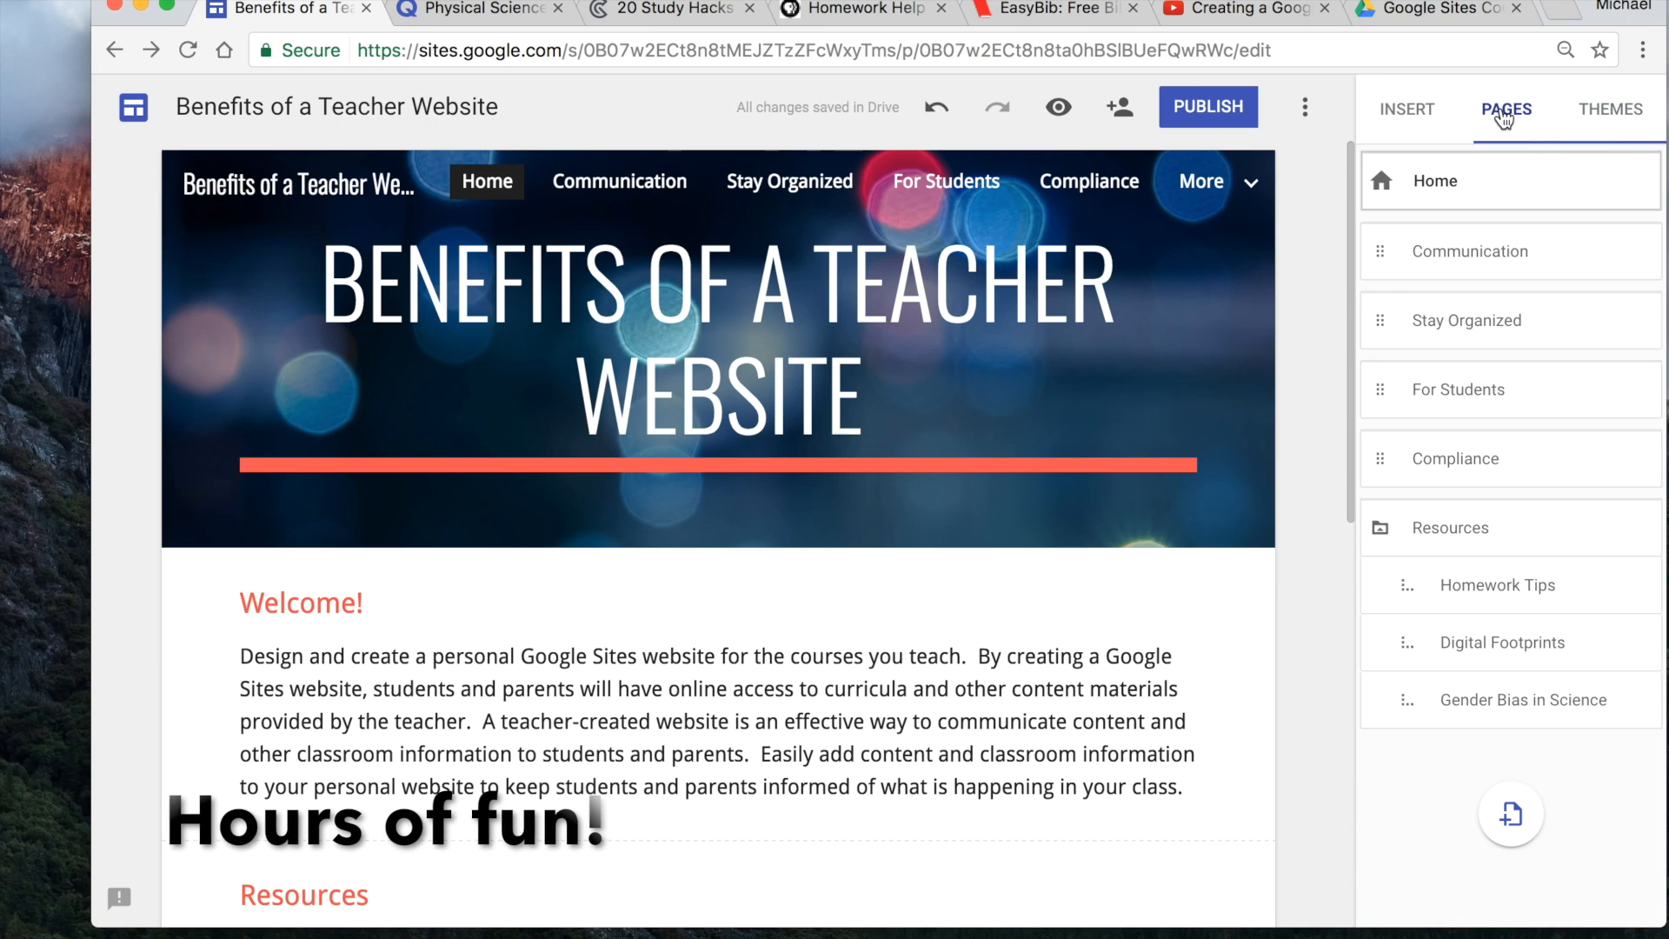
click(1465, 256)
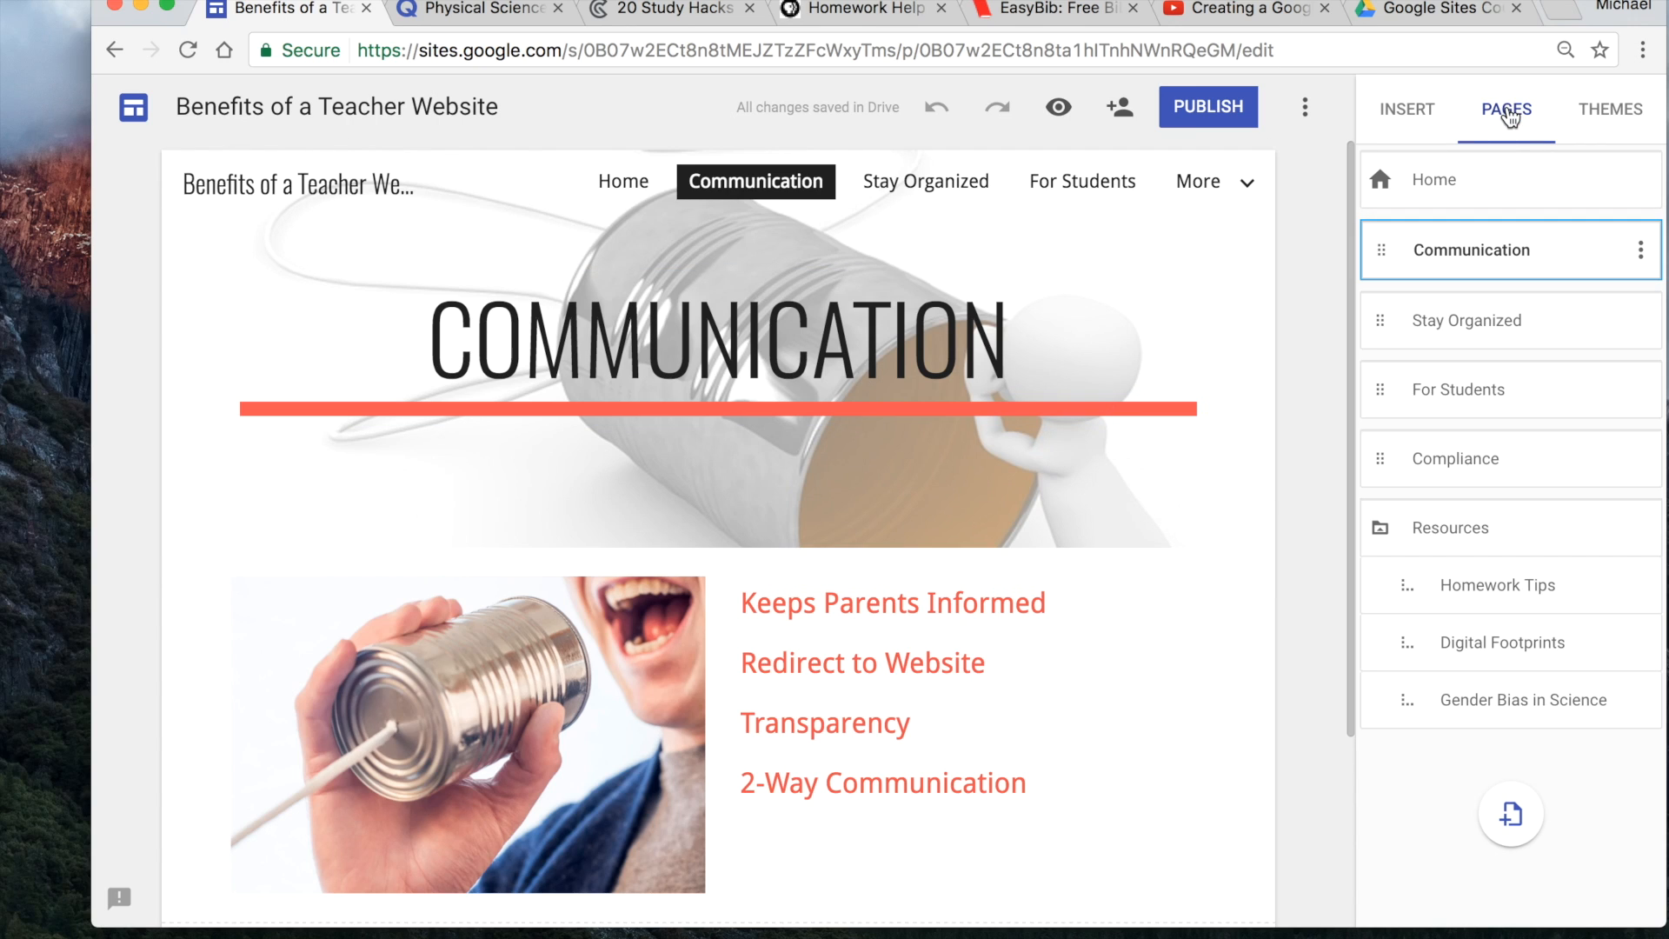
click(1611, 110)
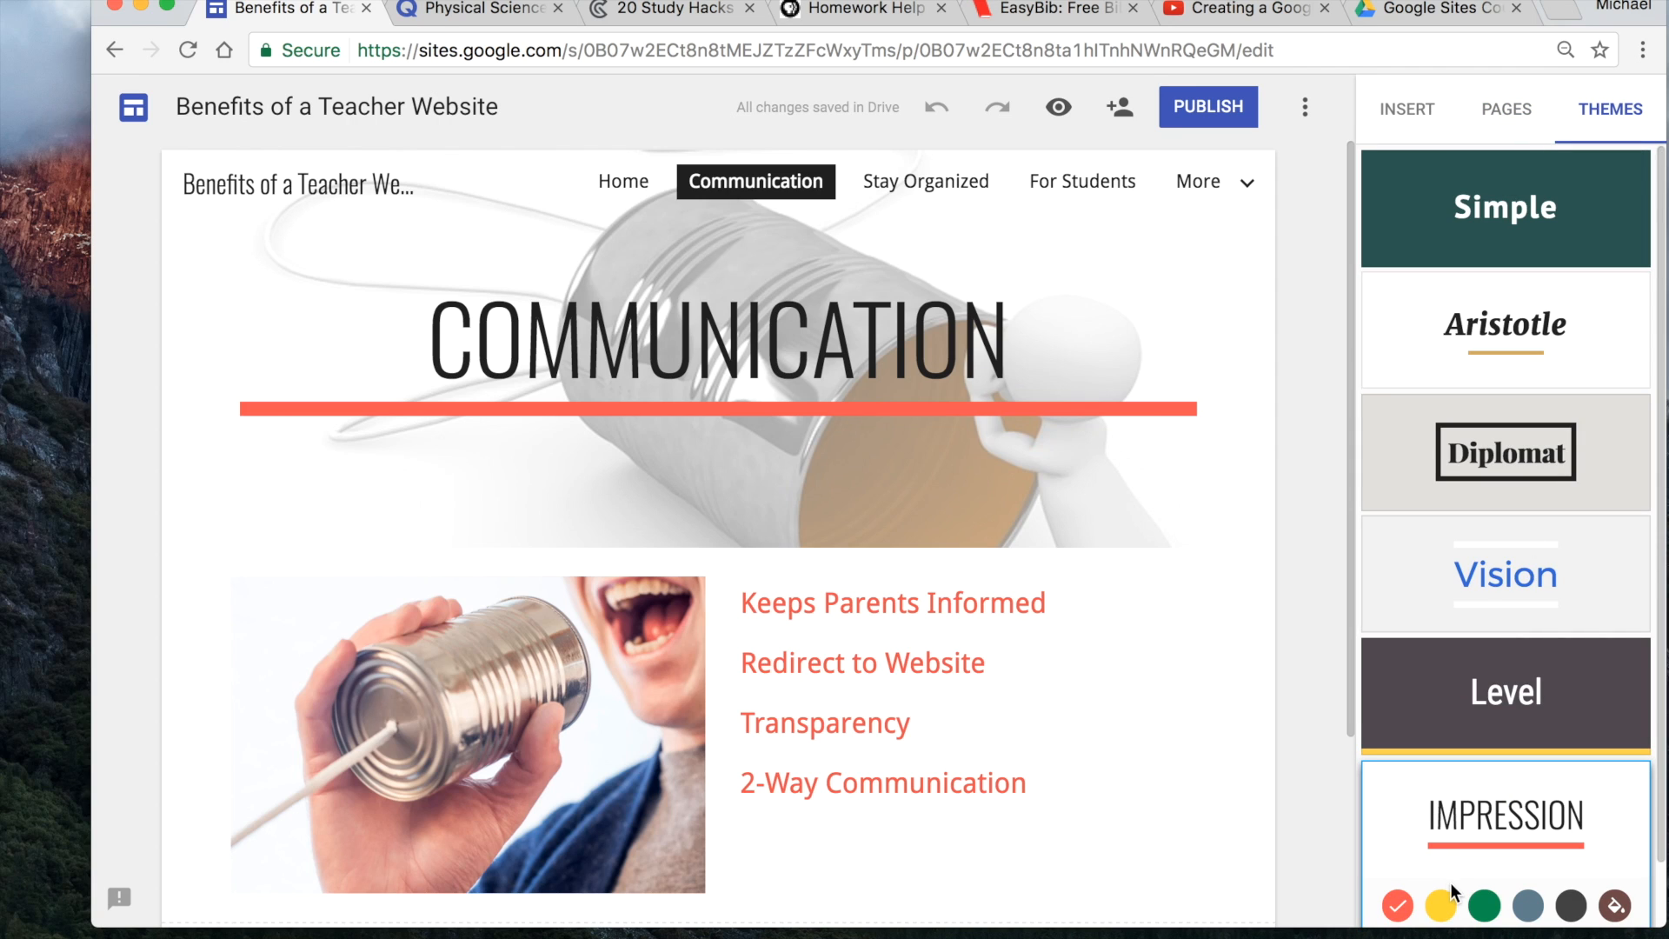
click(1445, 904)
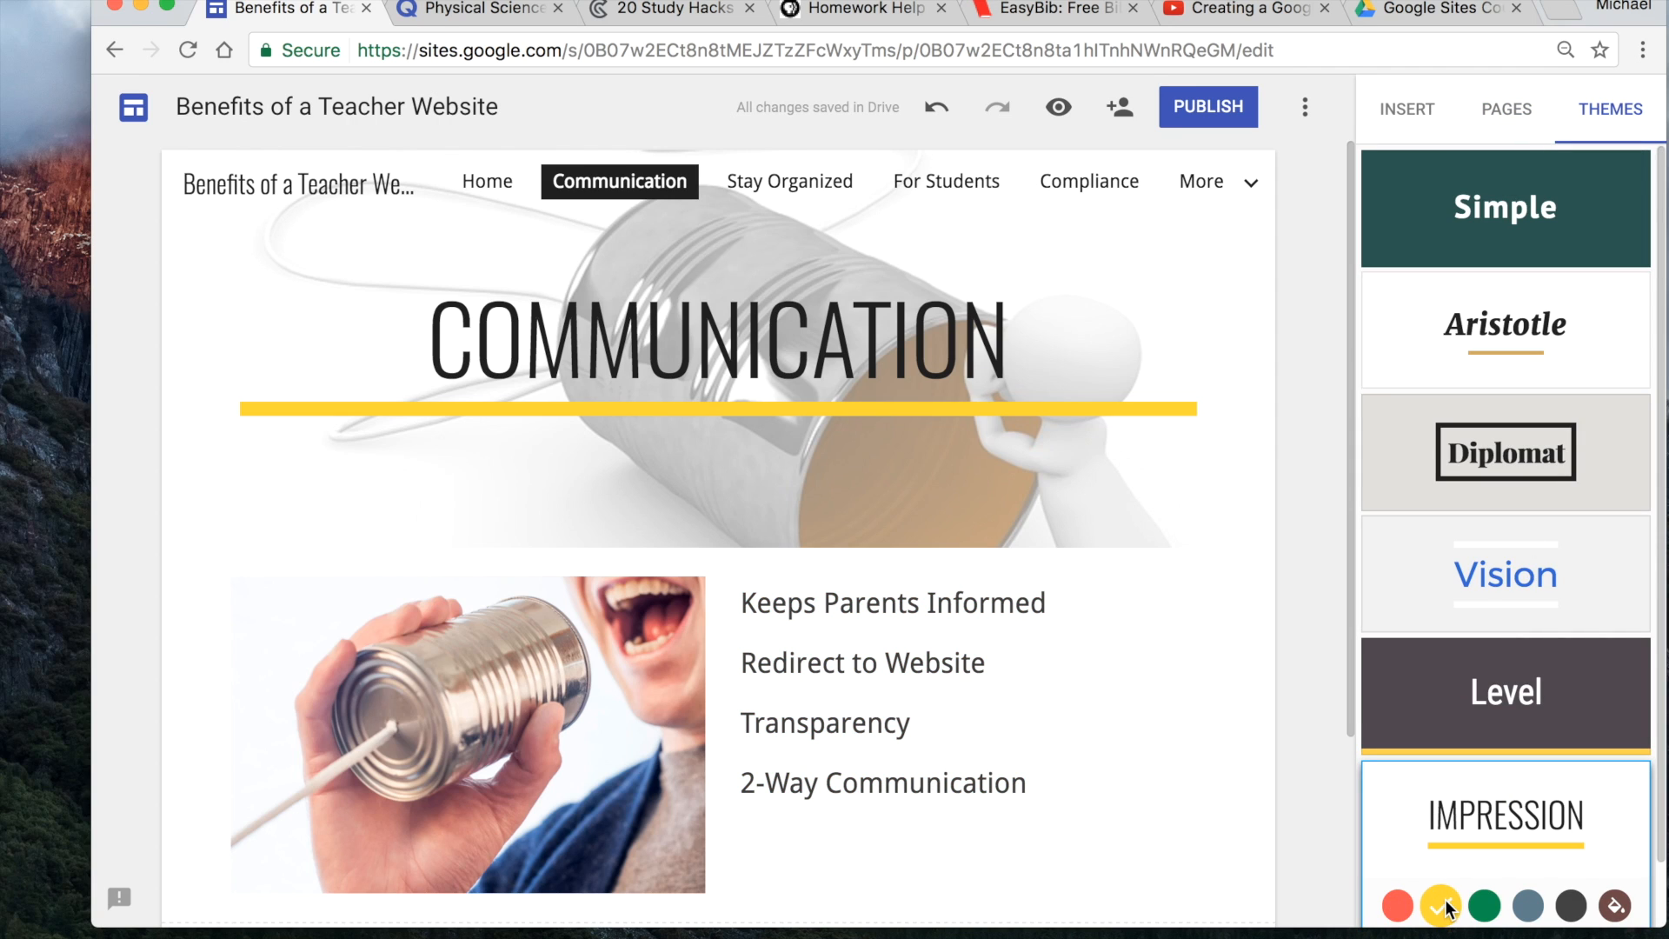
click(1486, 907)
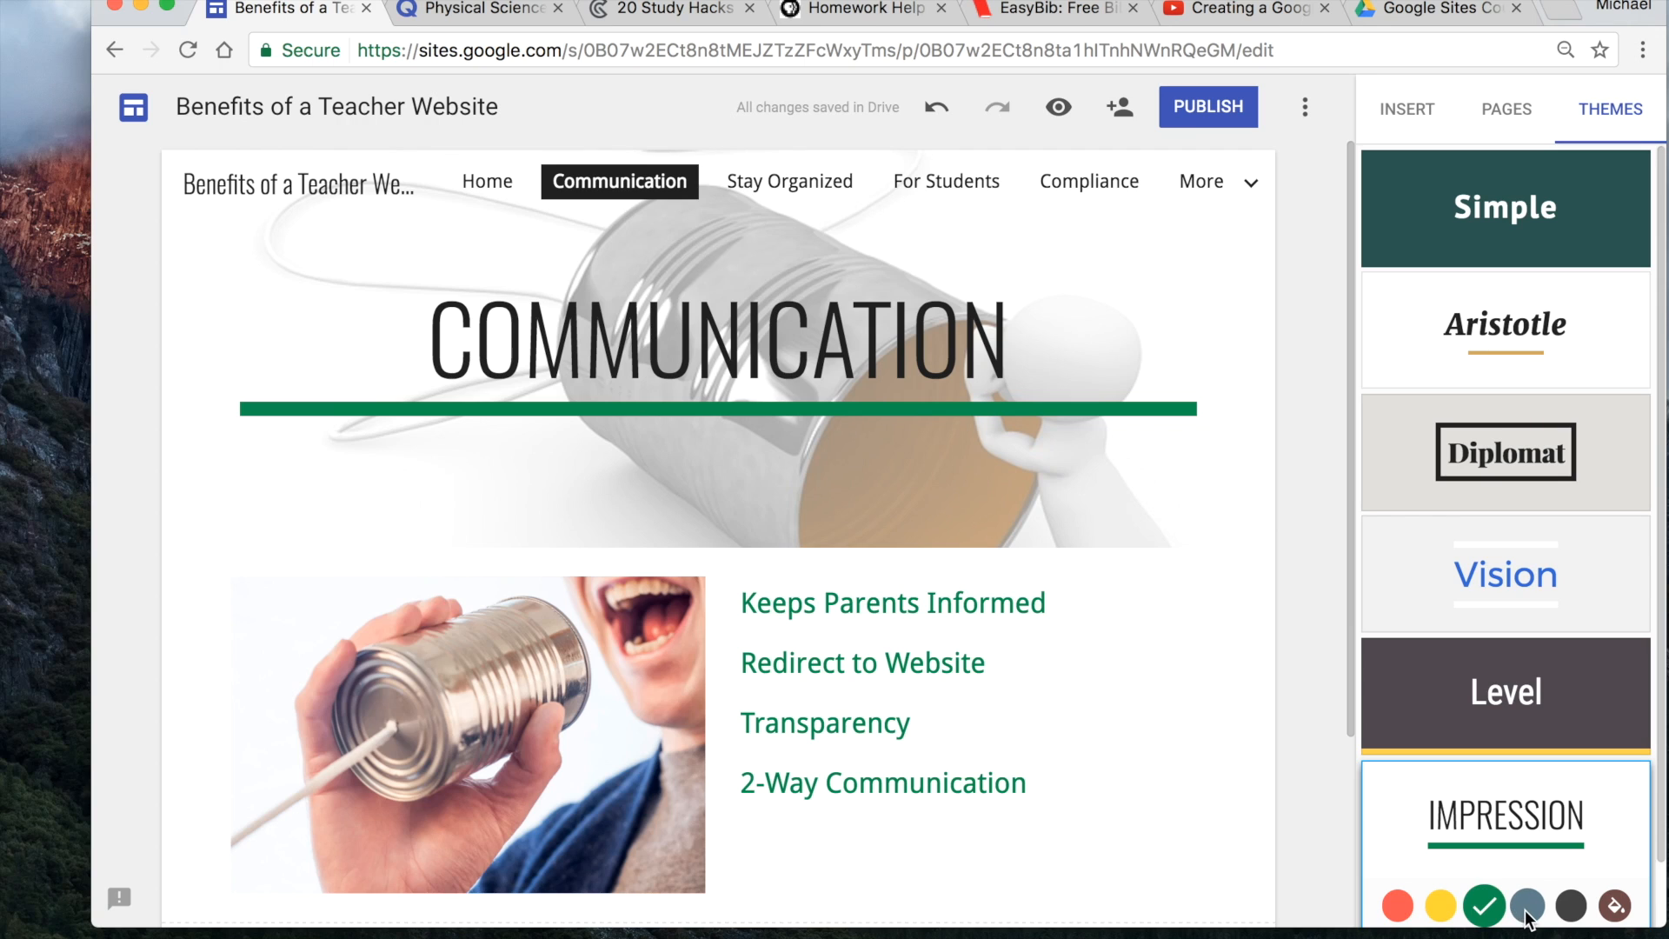
click(1529, 907)
click(1571, 906)
click(1394, 904)
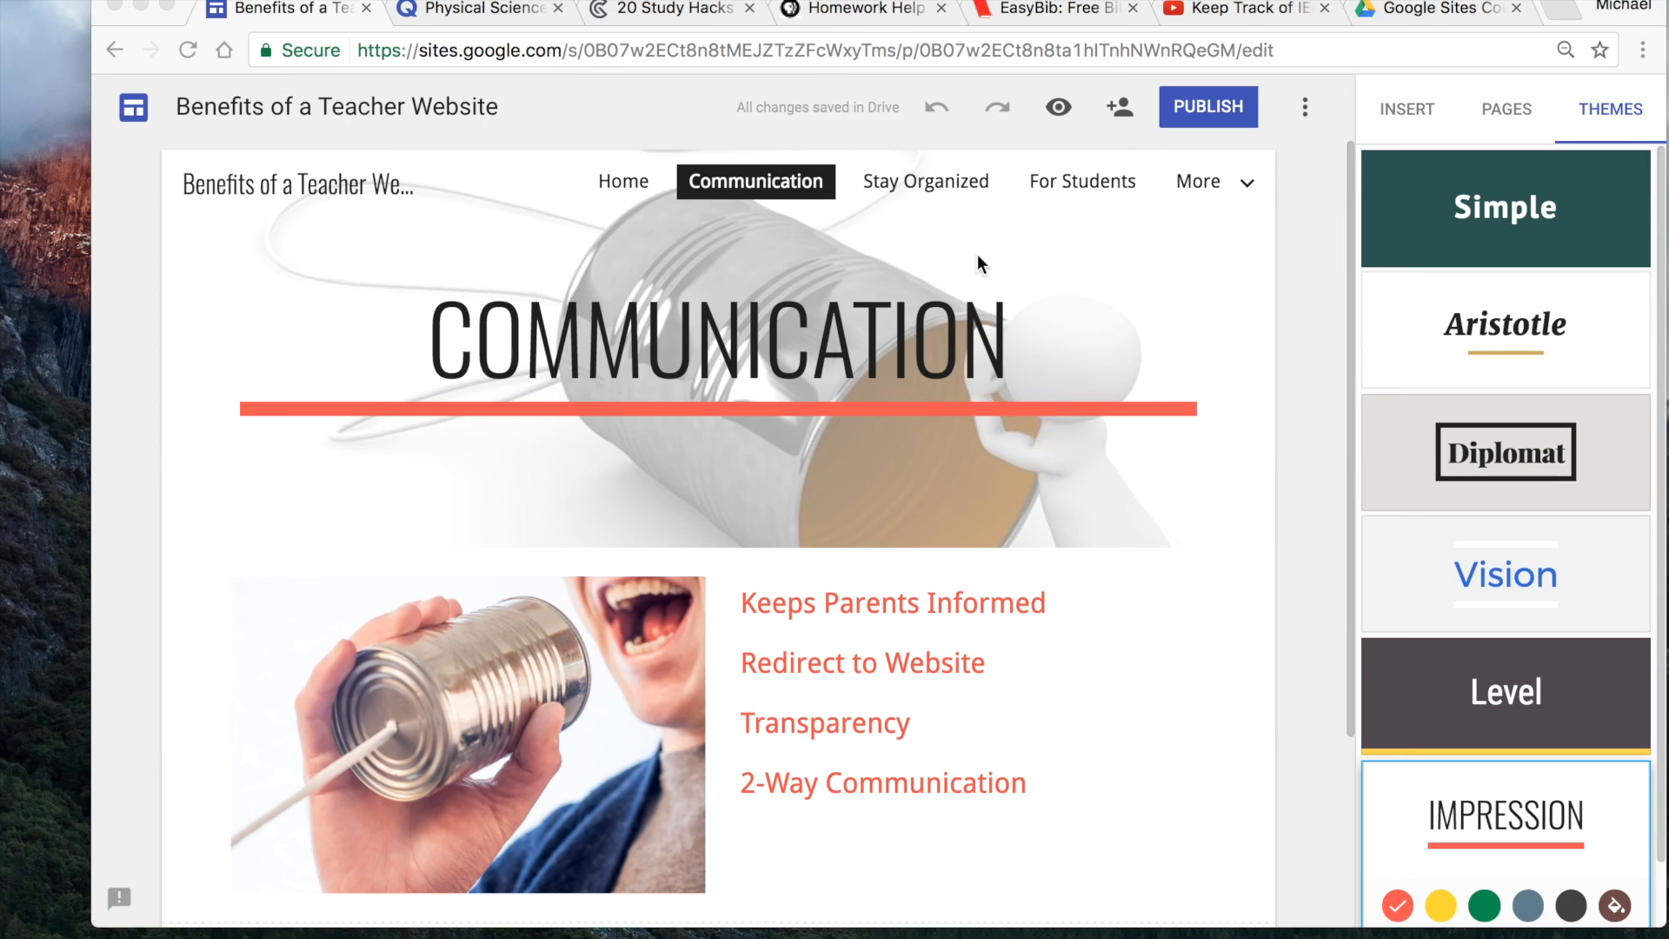
- Open the Homework Tips page and look over its resource links and embedded videos
click(1501, 110)
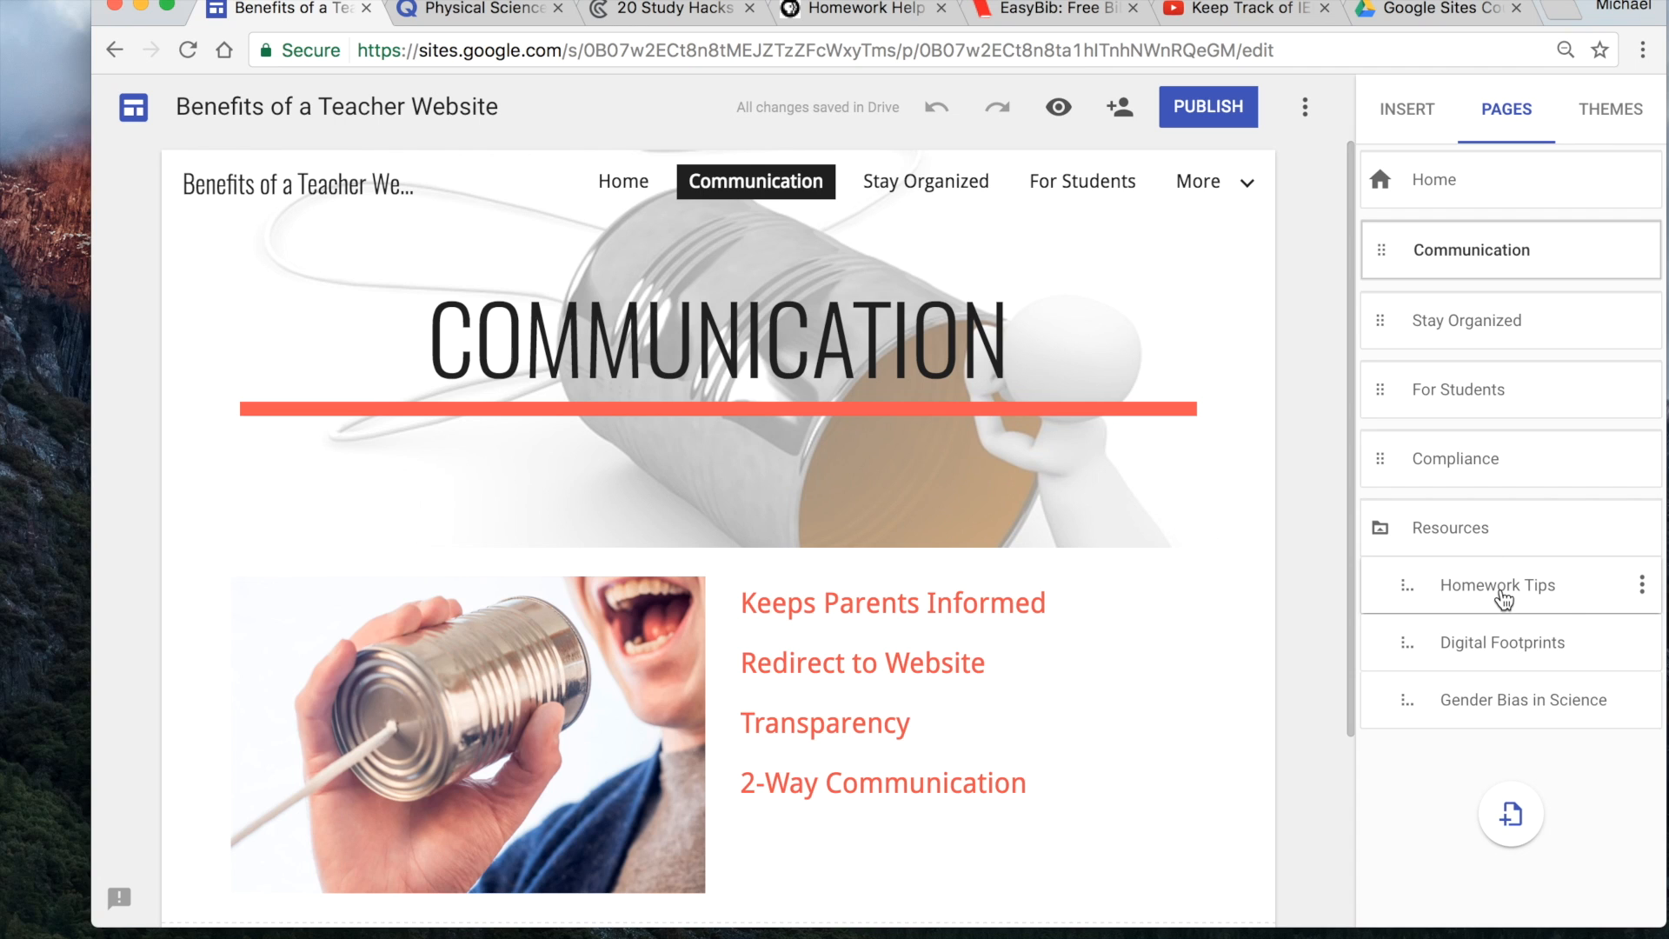
click(1467, 588)
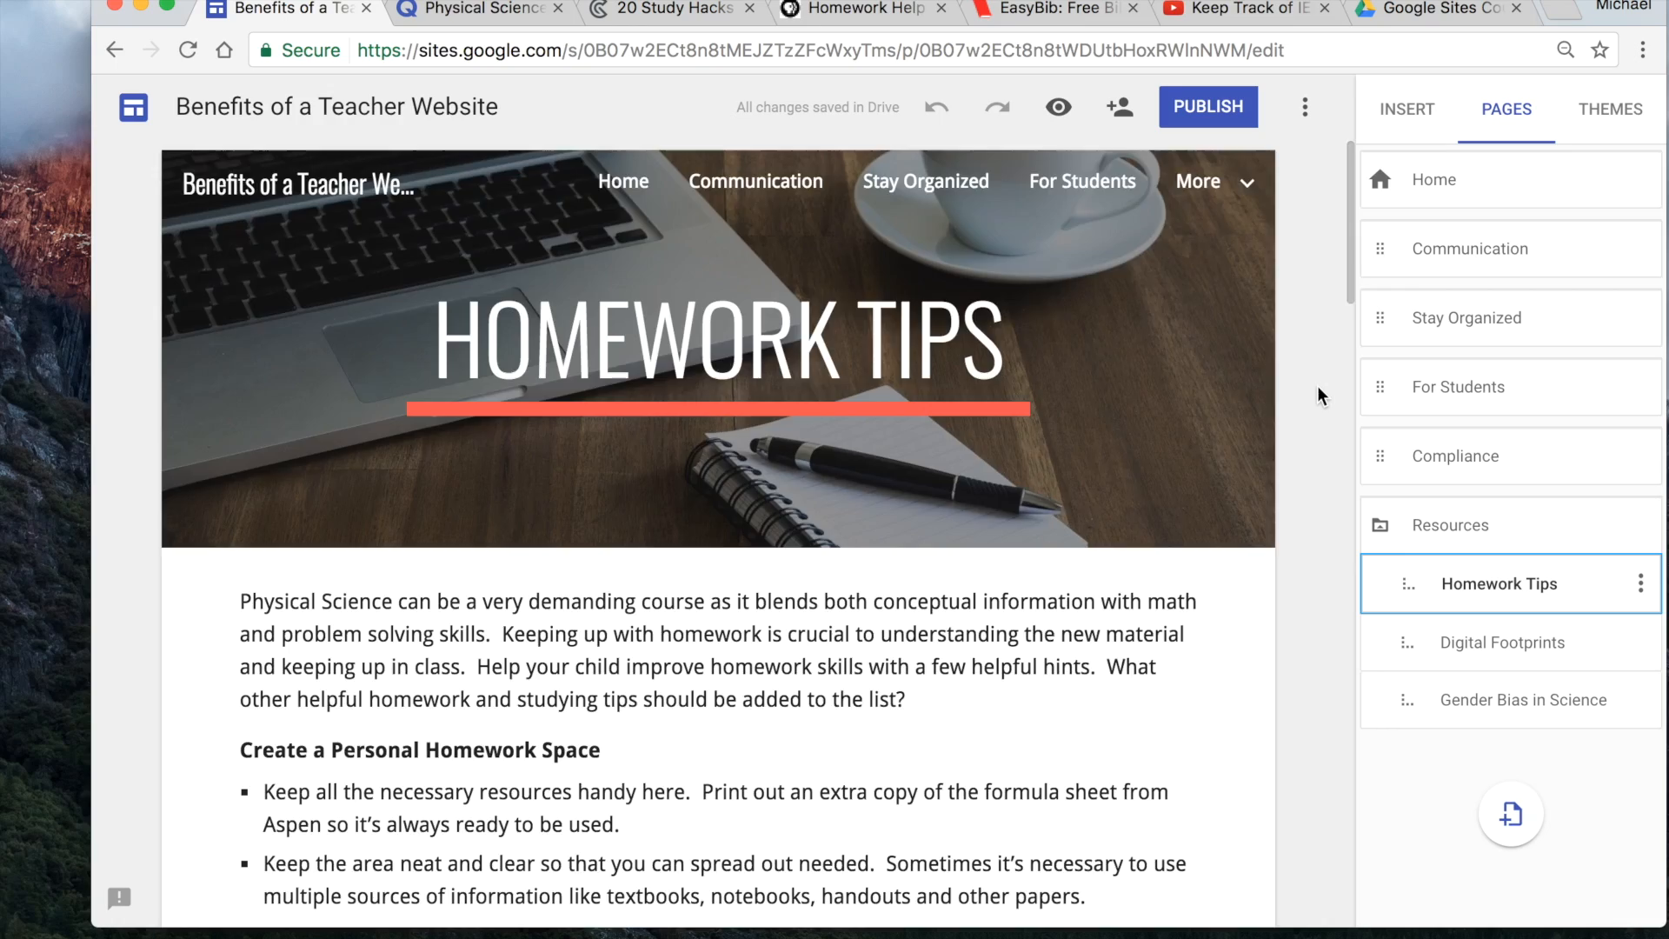
scroll(1319, 396, down, 20)
scroll(1318, 395, down, 10)
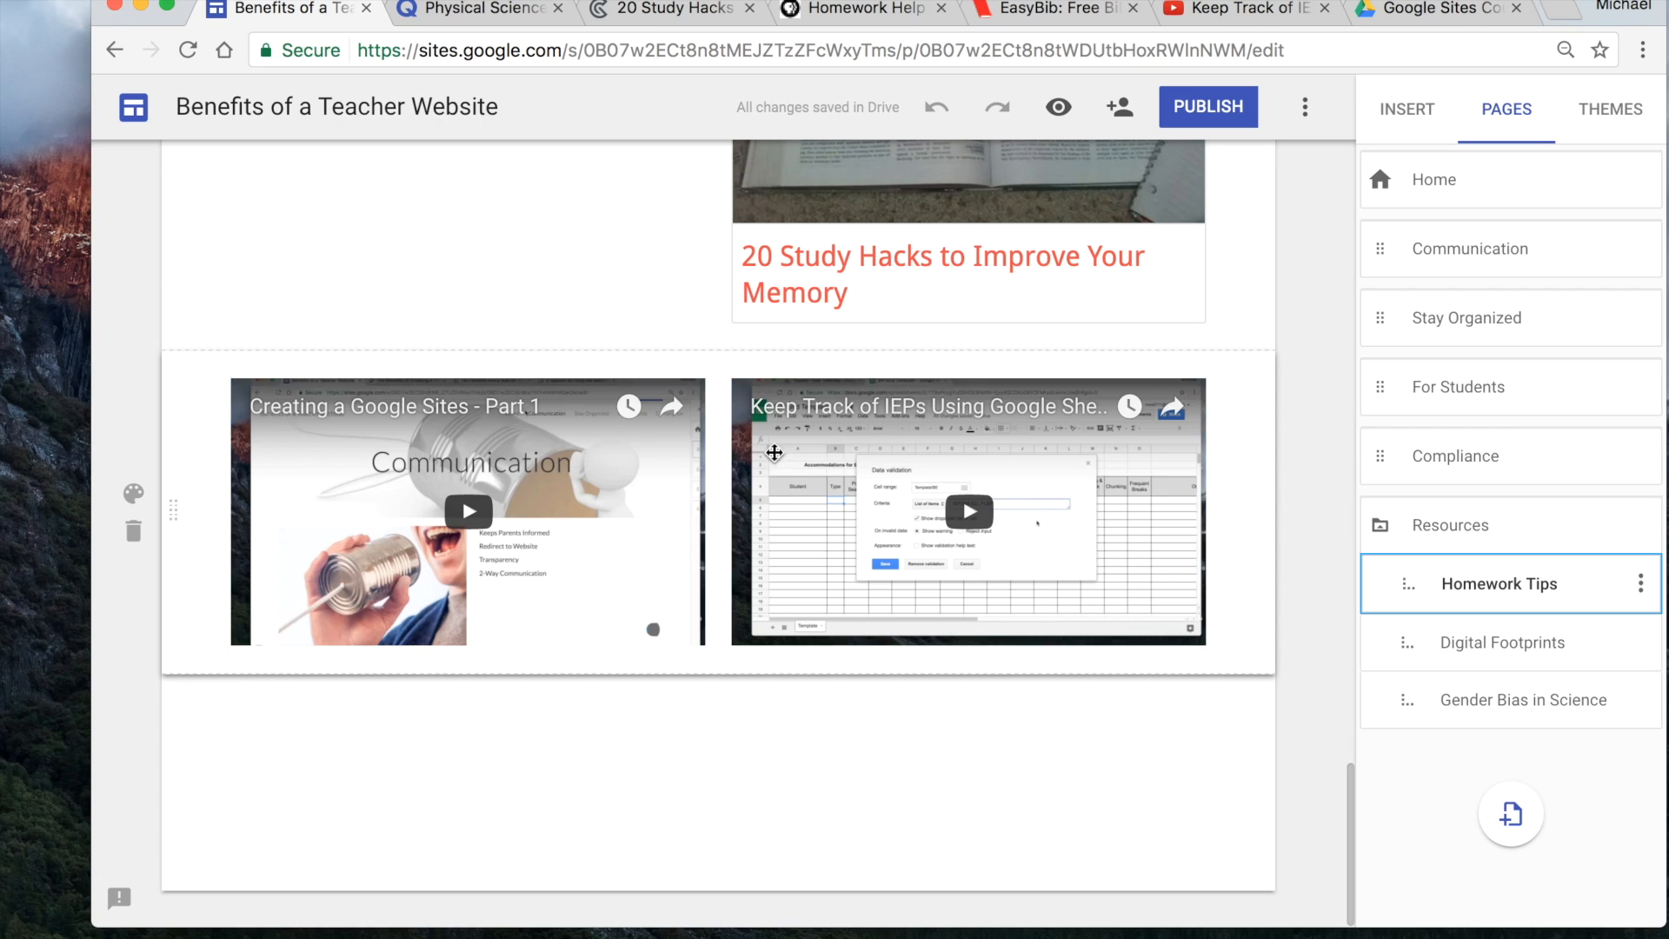
scroll(805, 302, up, 4)
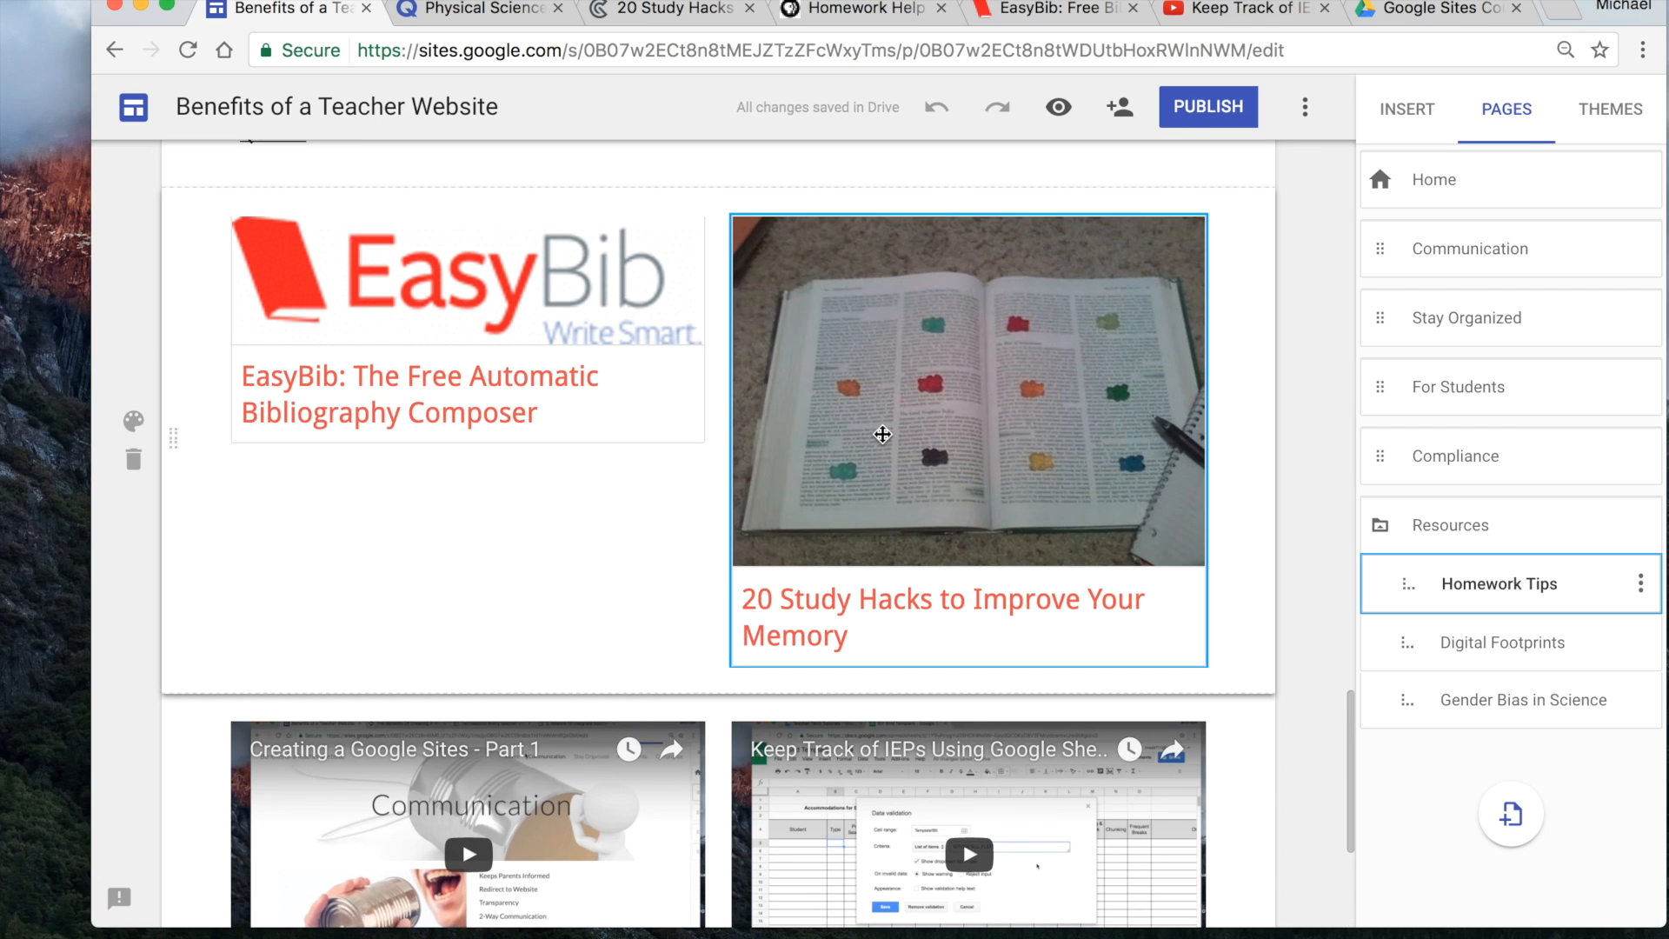
scroll(827, 432, up, 2)
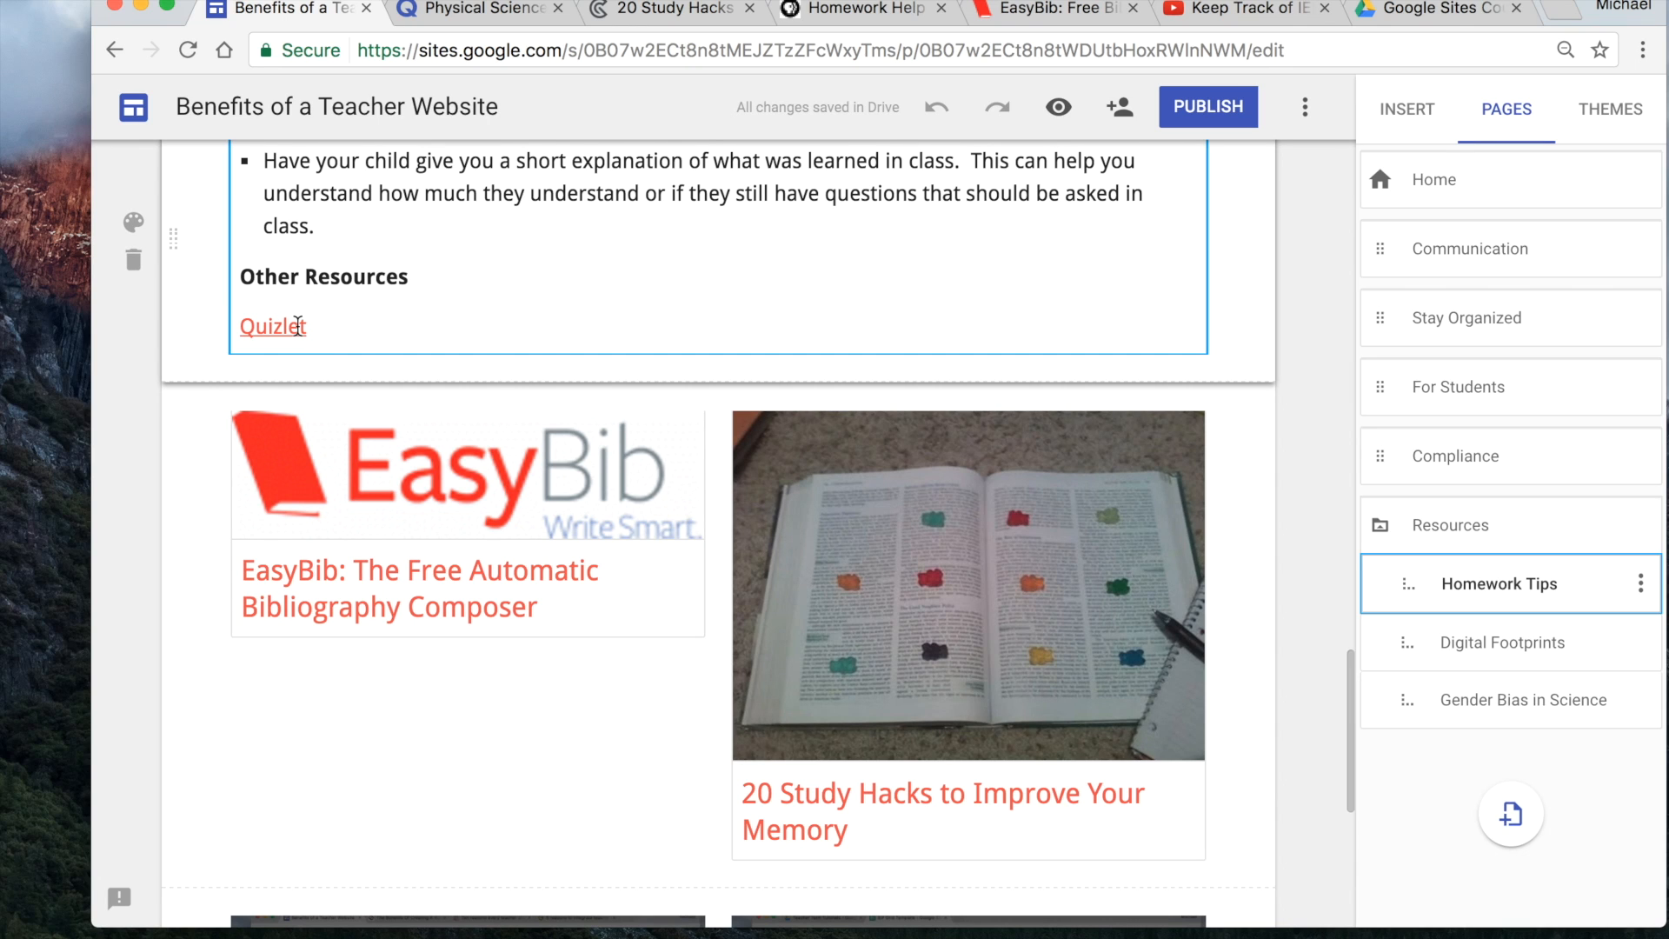
scroll(665, 387, down, 6)
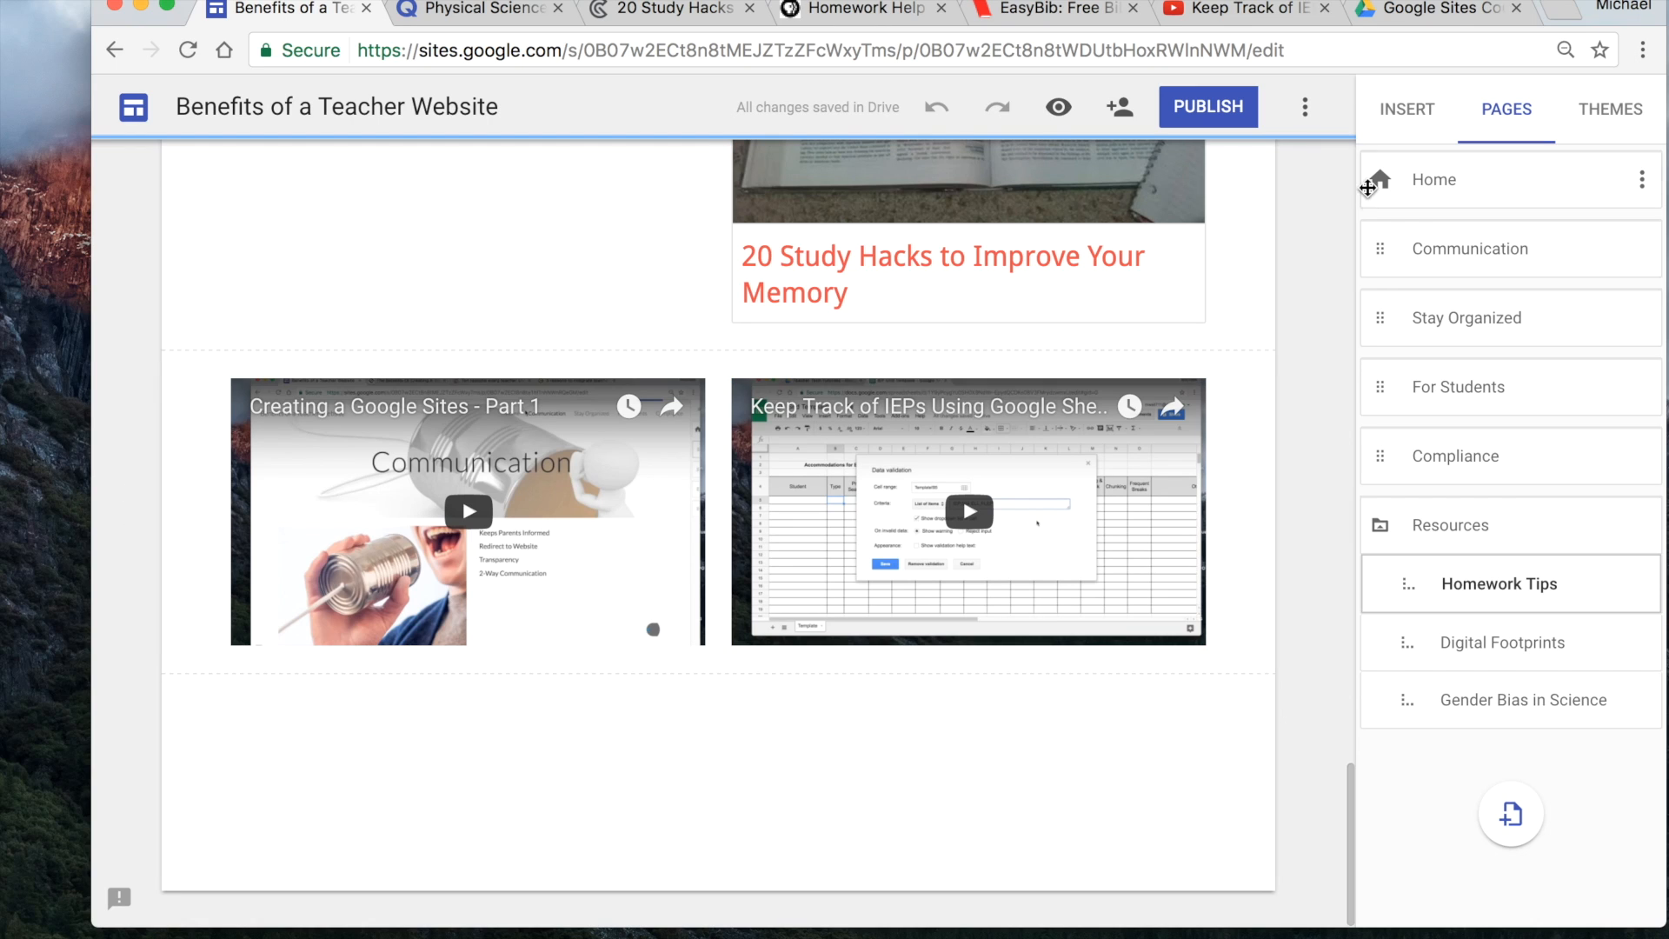
- Insert the Copy of Benefits of a Teacher Website presentation below the videos on the Homework Tips page
click(1408, 112)
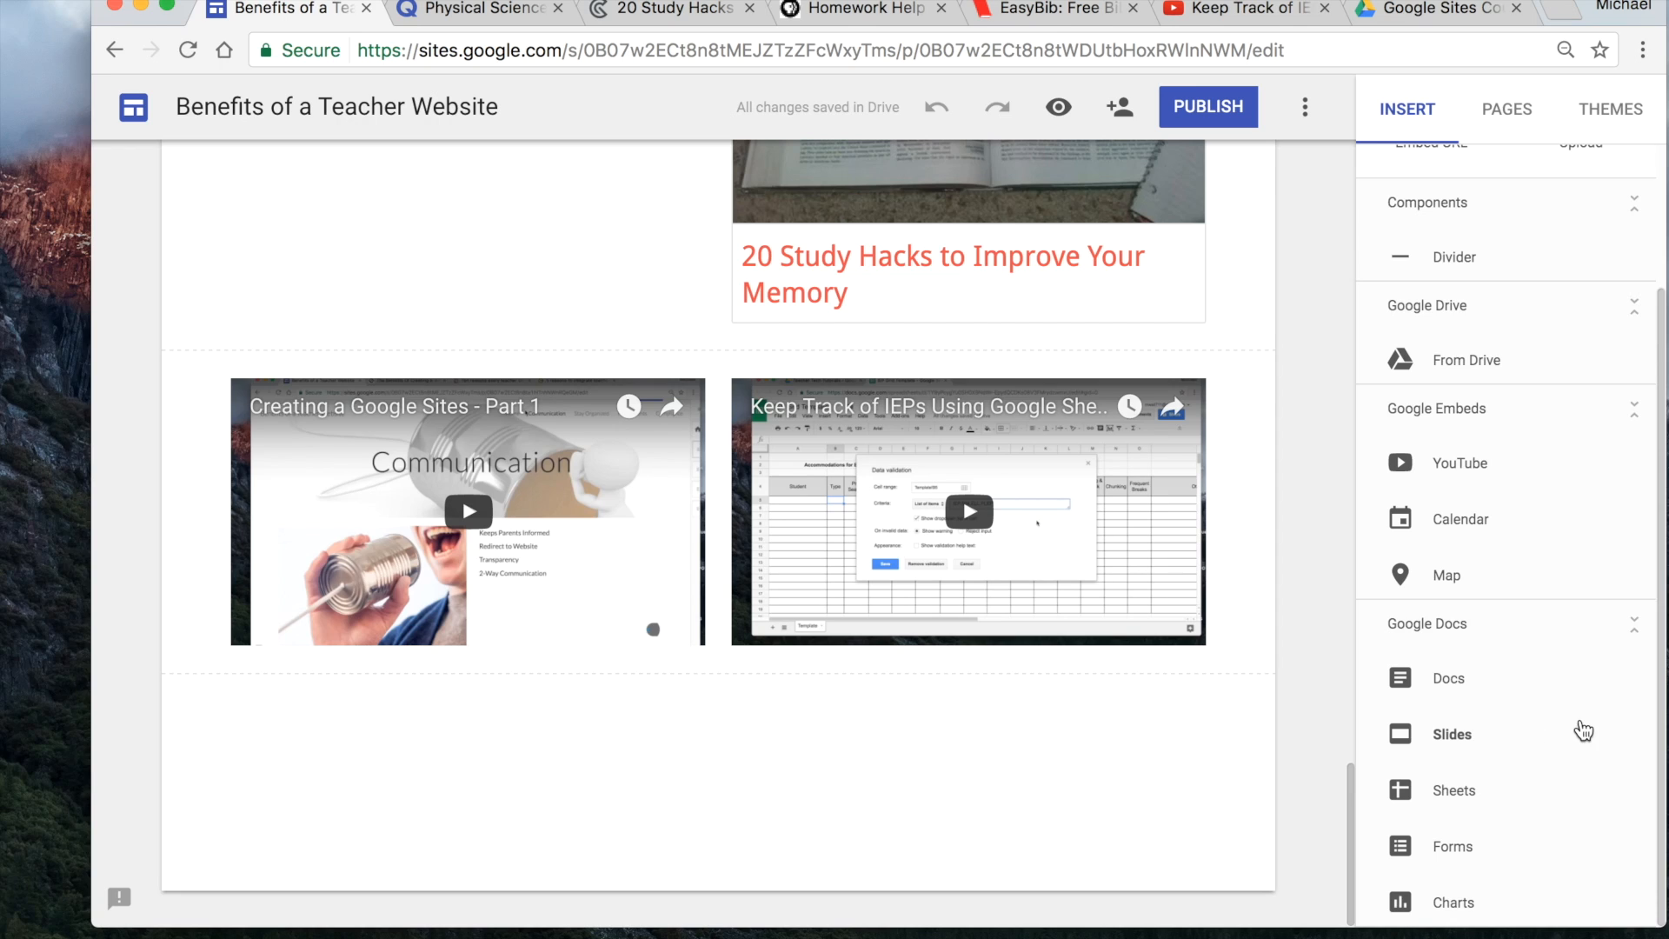
click(1456, 741)
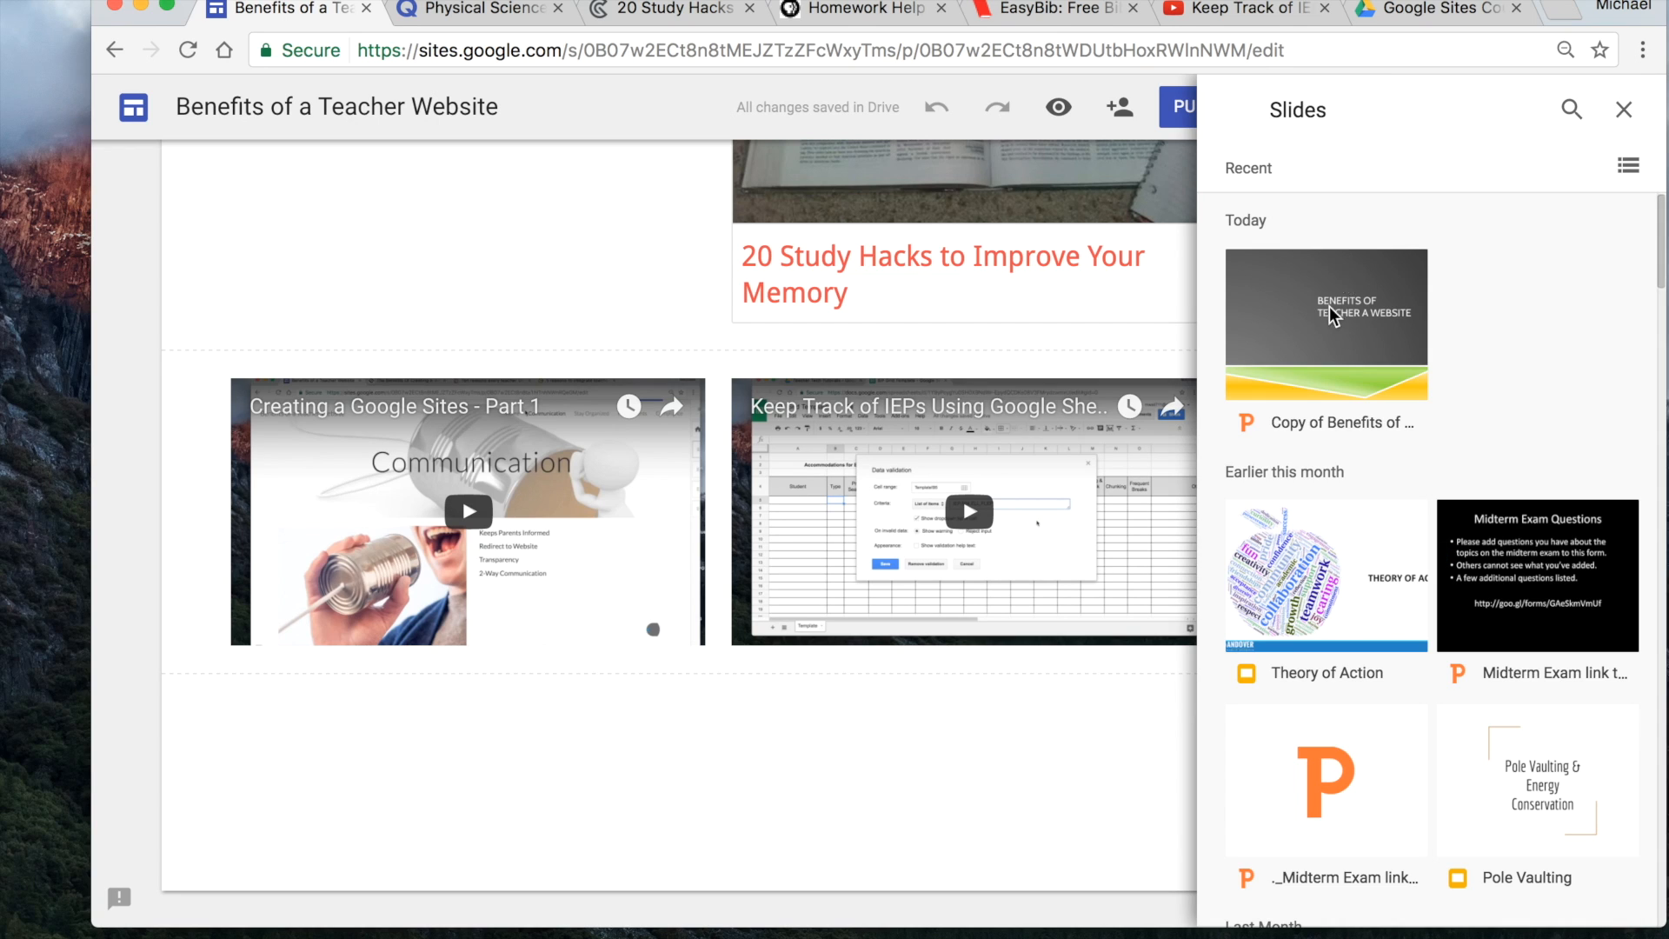
click(1311, 330)
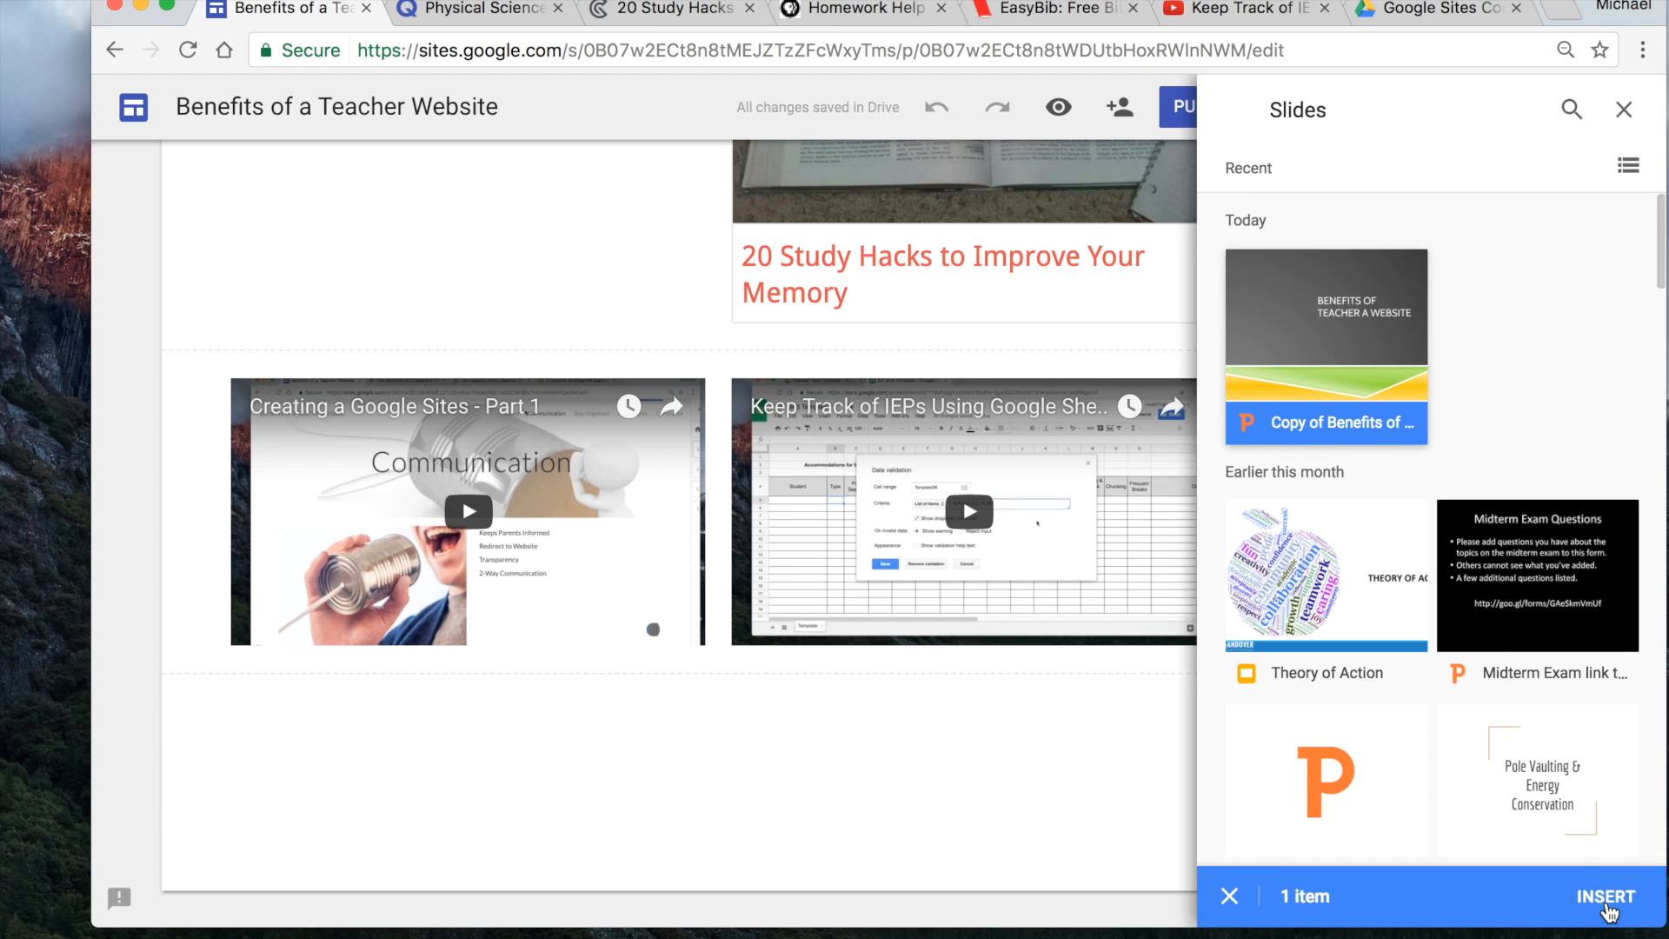
click(1606, 898)
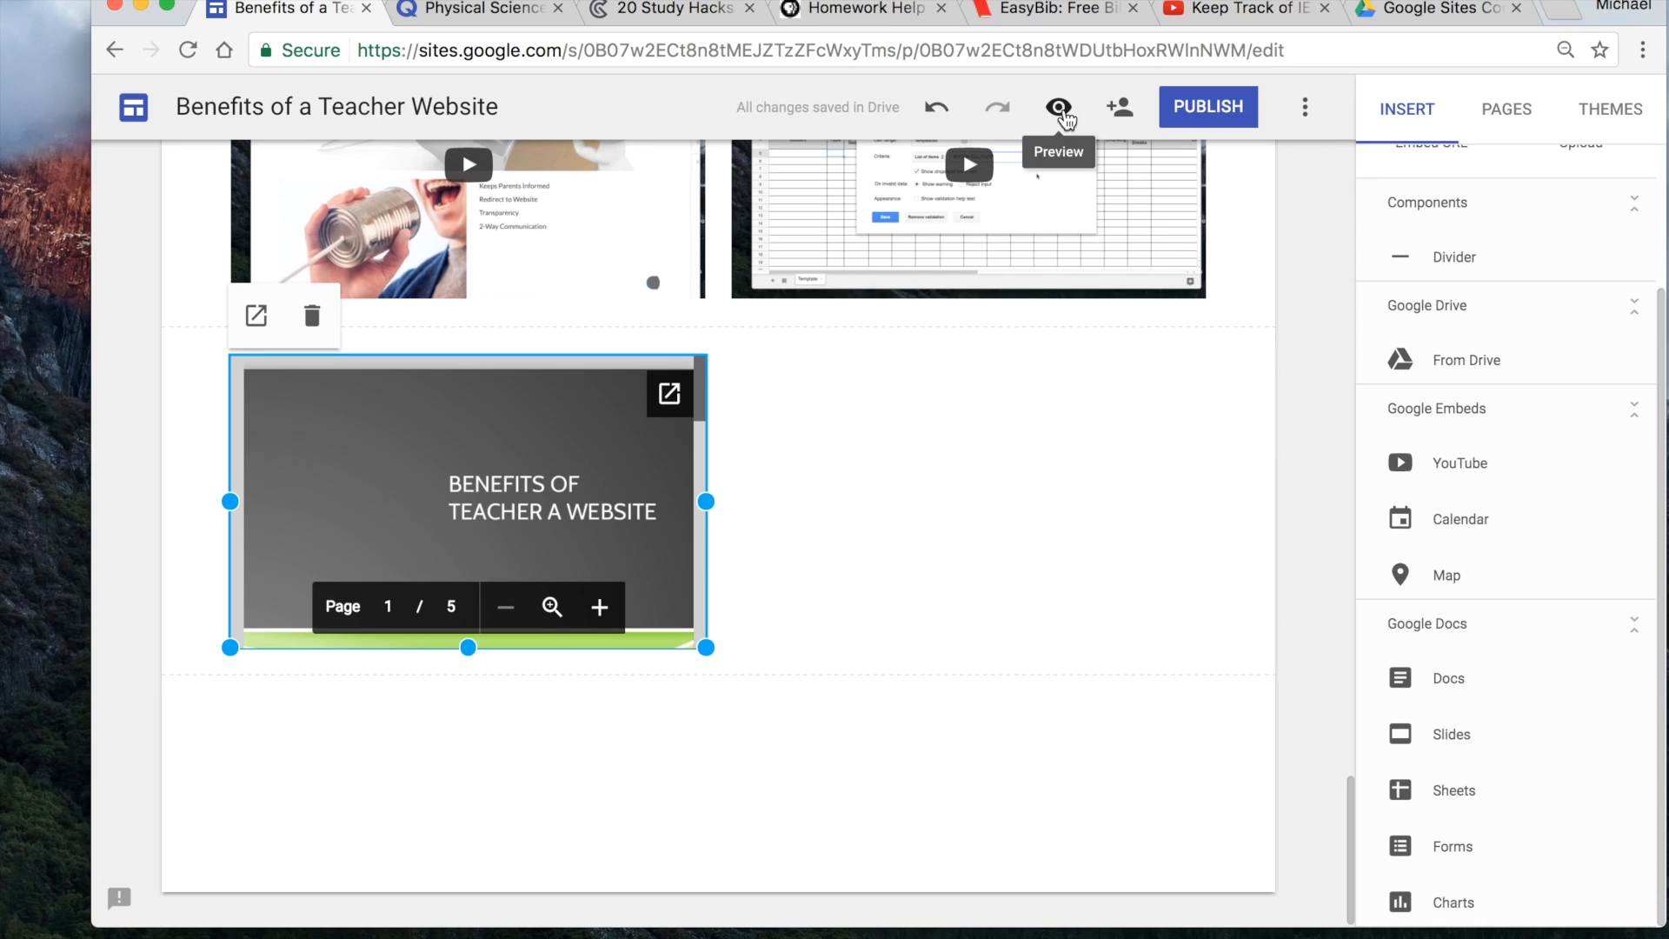
- Preview the Homework Tips page, browse the slides of the embedded presentation, and return to editing
click(1062, 113)
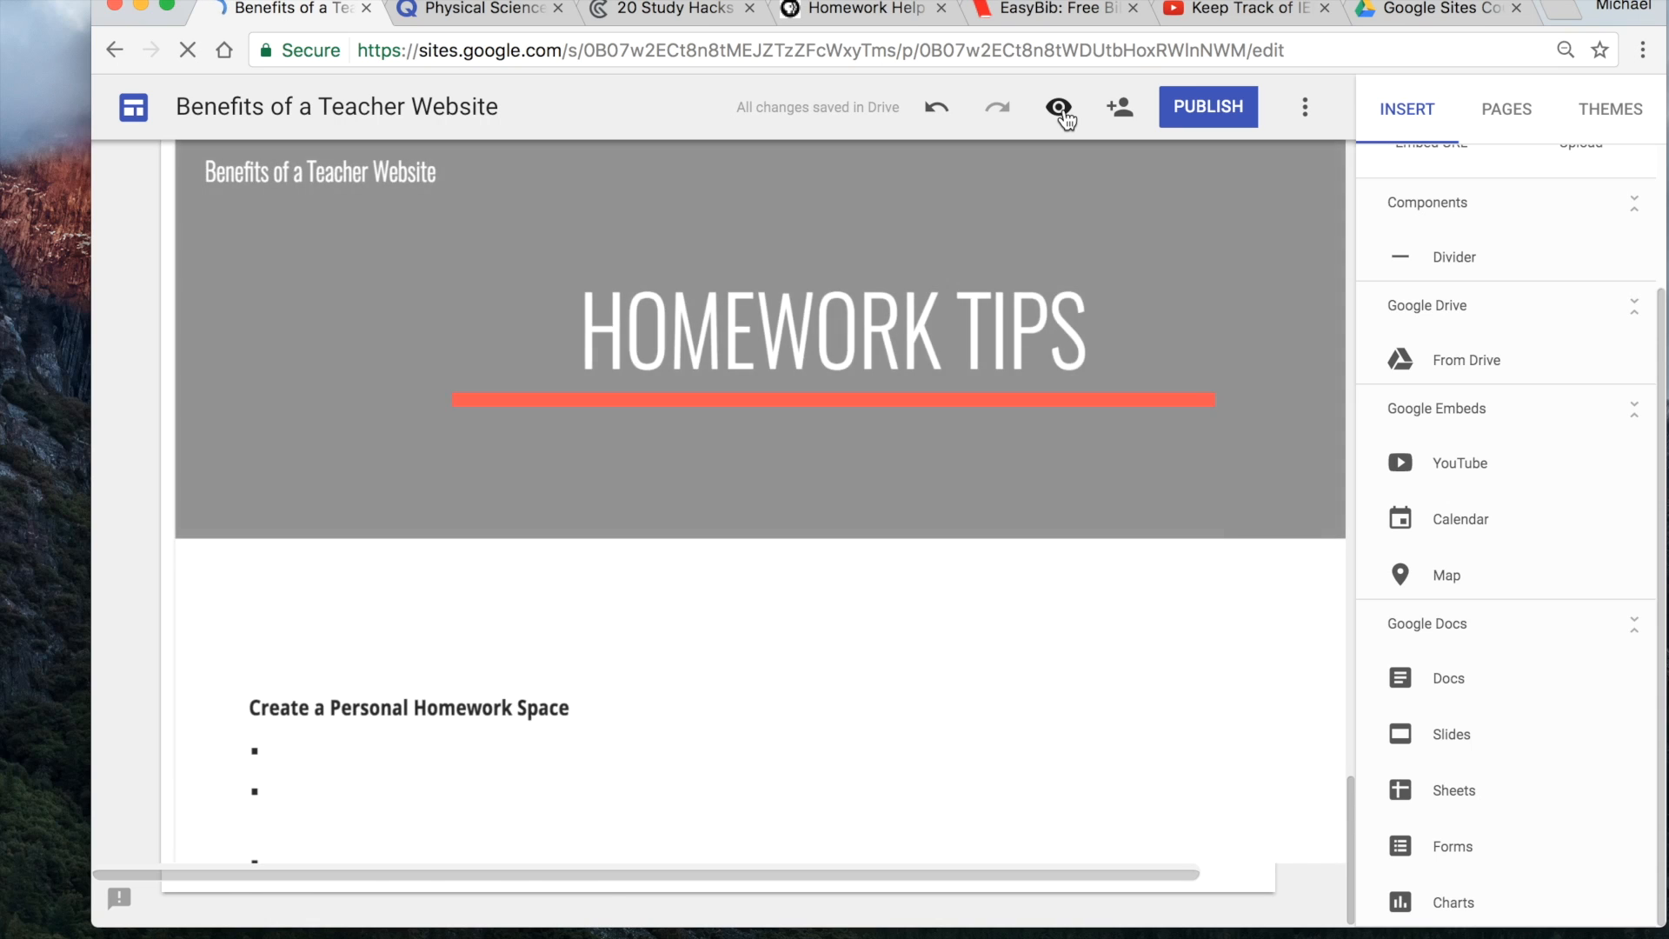
scroll(831, 403, down, 15)
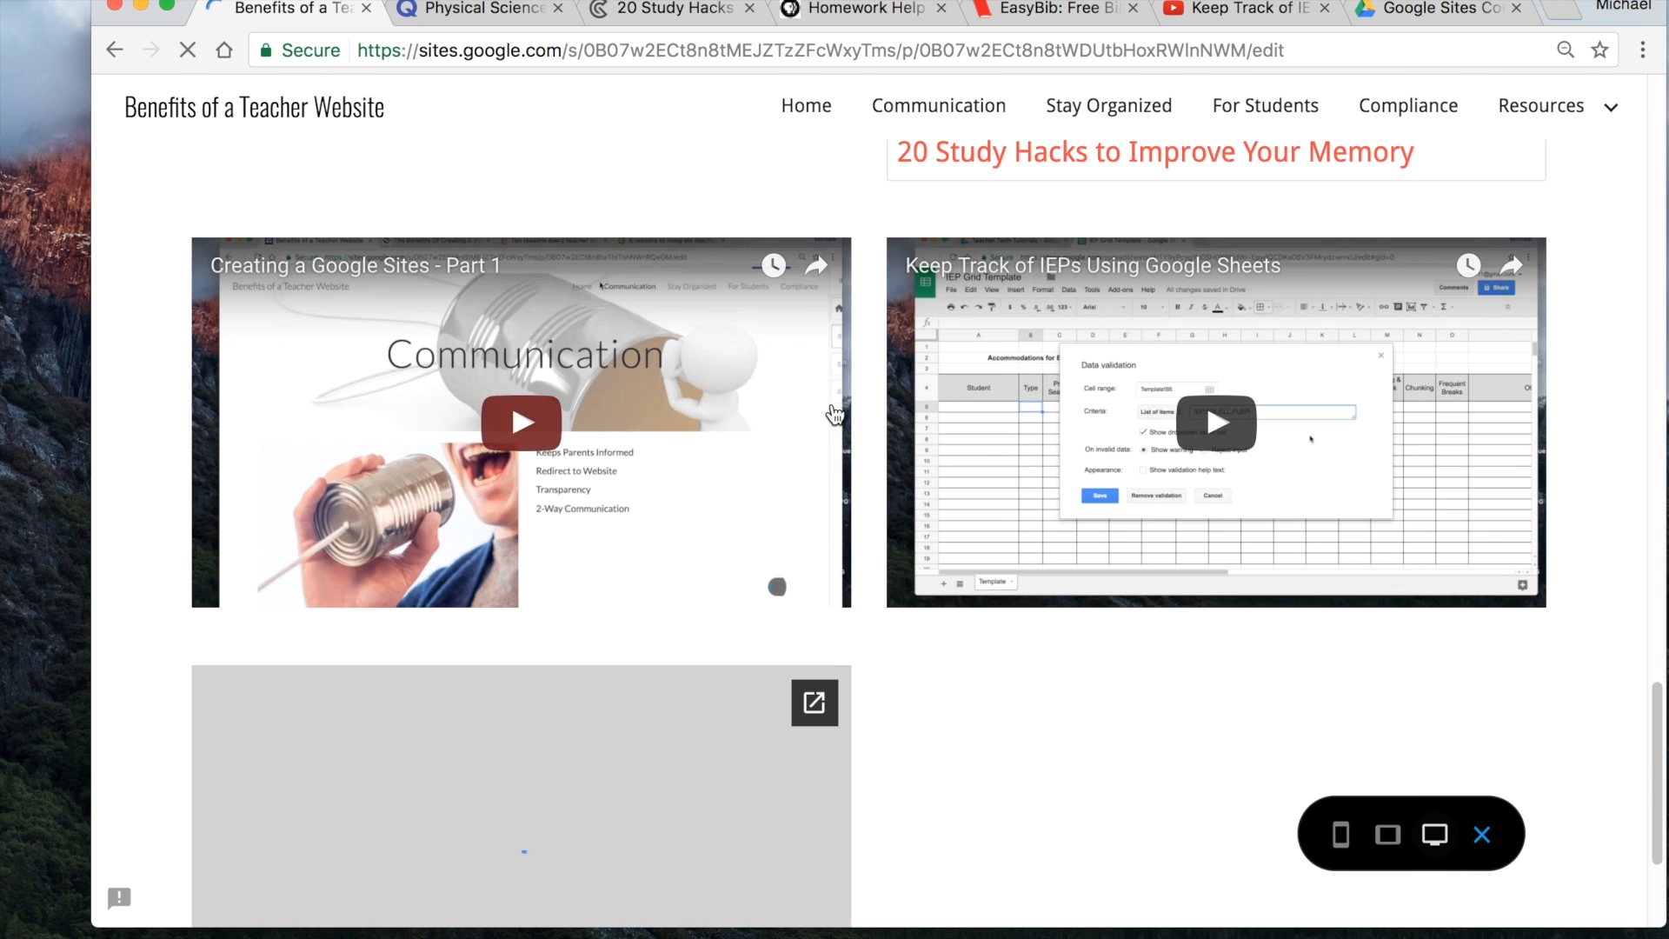
scroll(834, 414, down, 3)
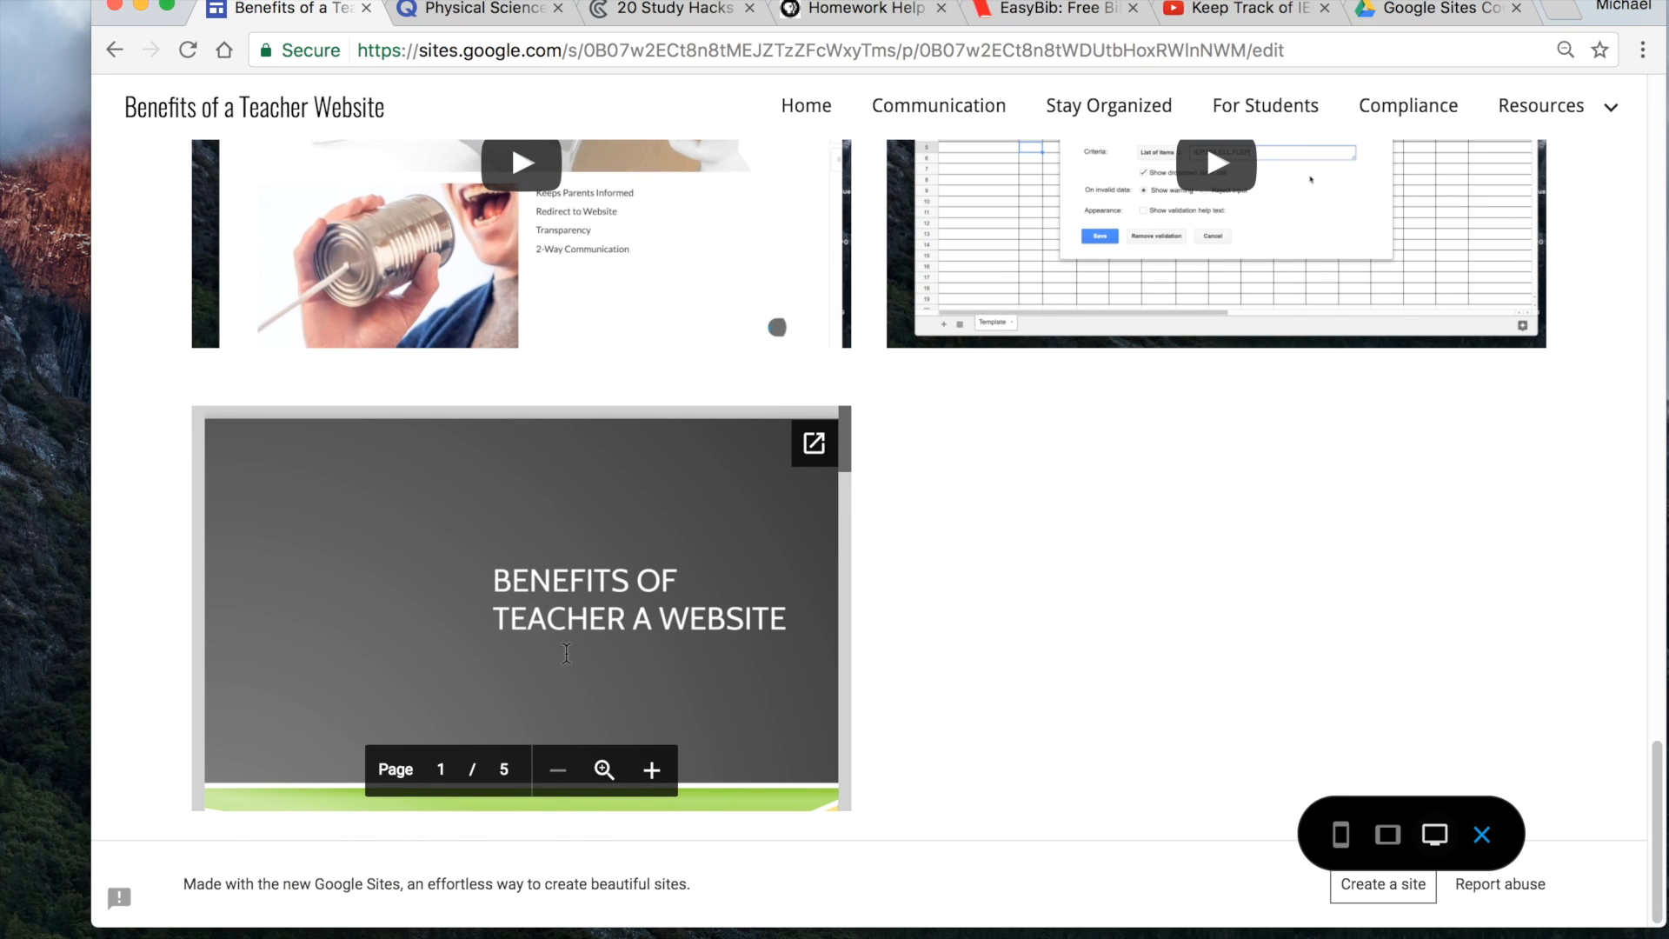
scroll(651, 530, down, 5)
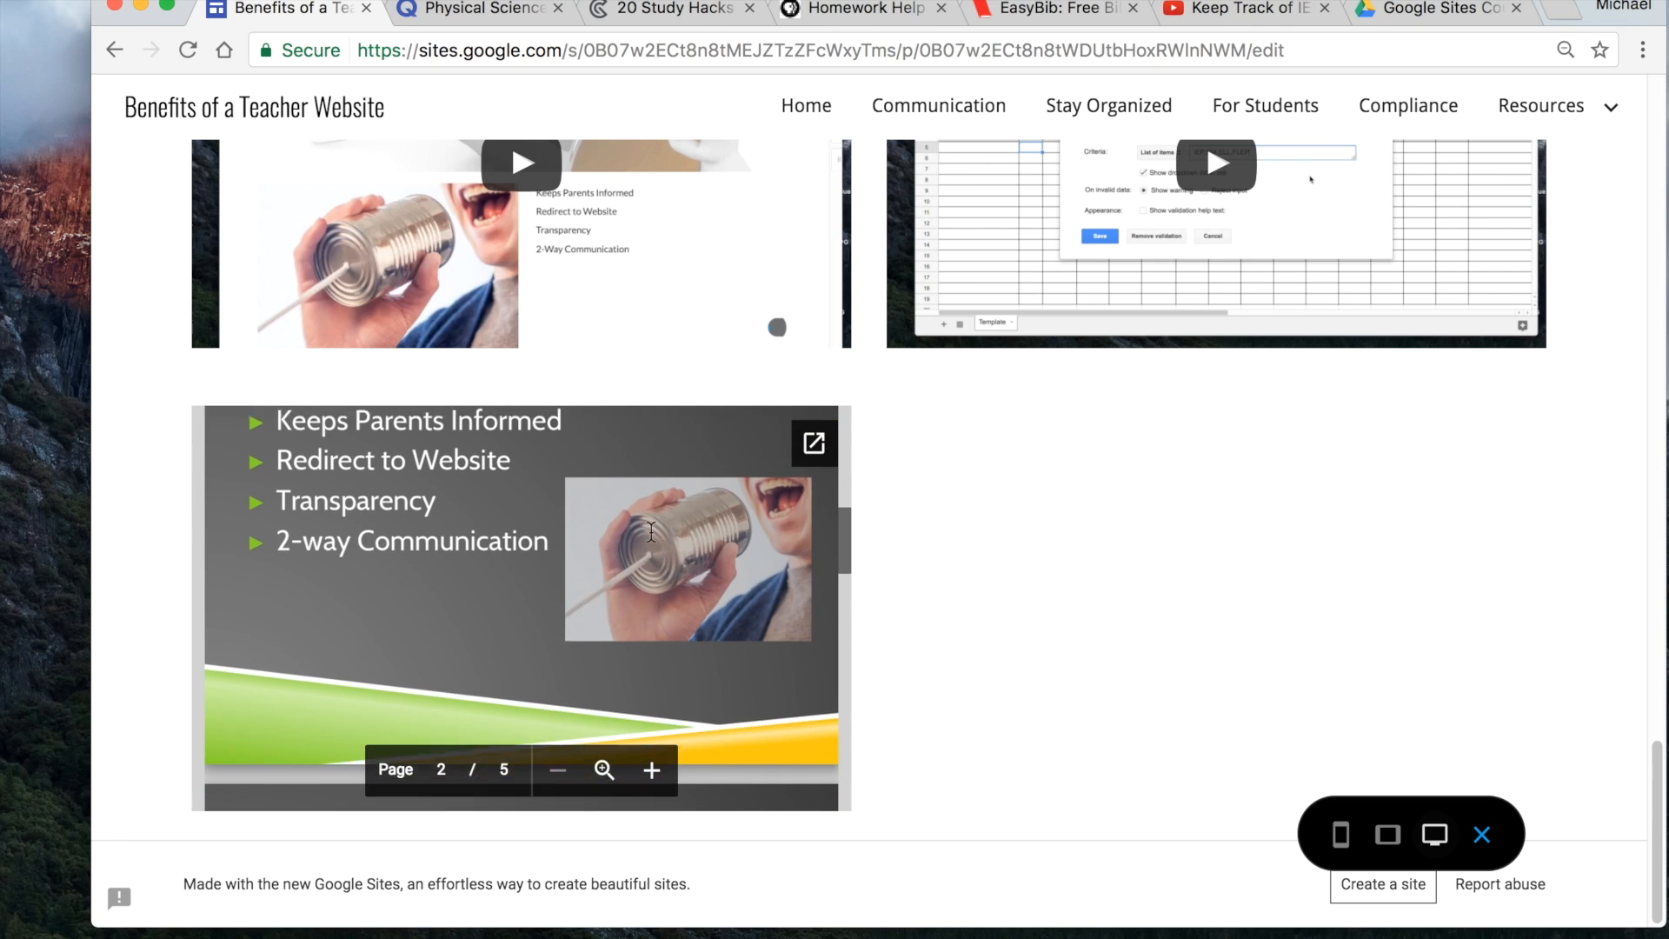
scroll(652, 530, down, 5)
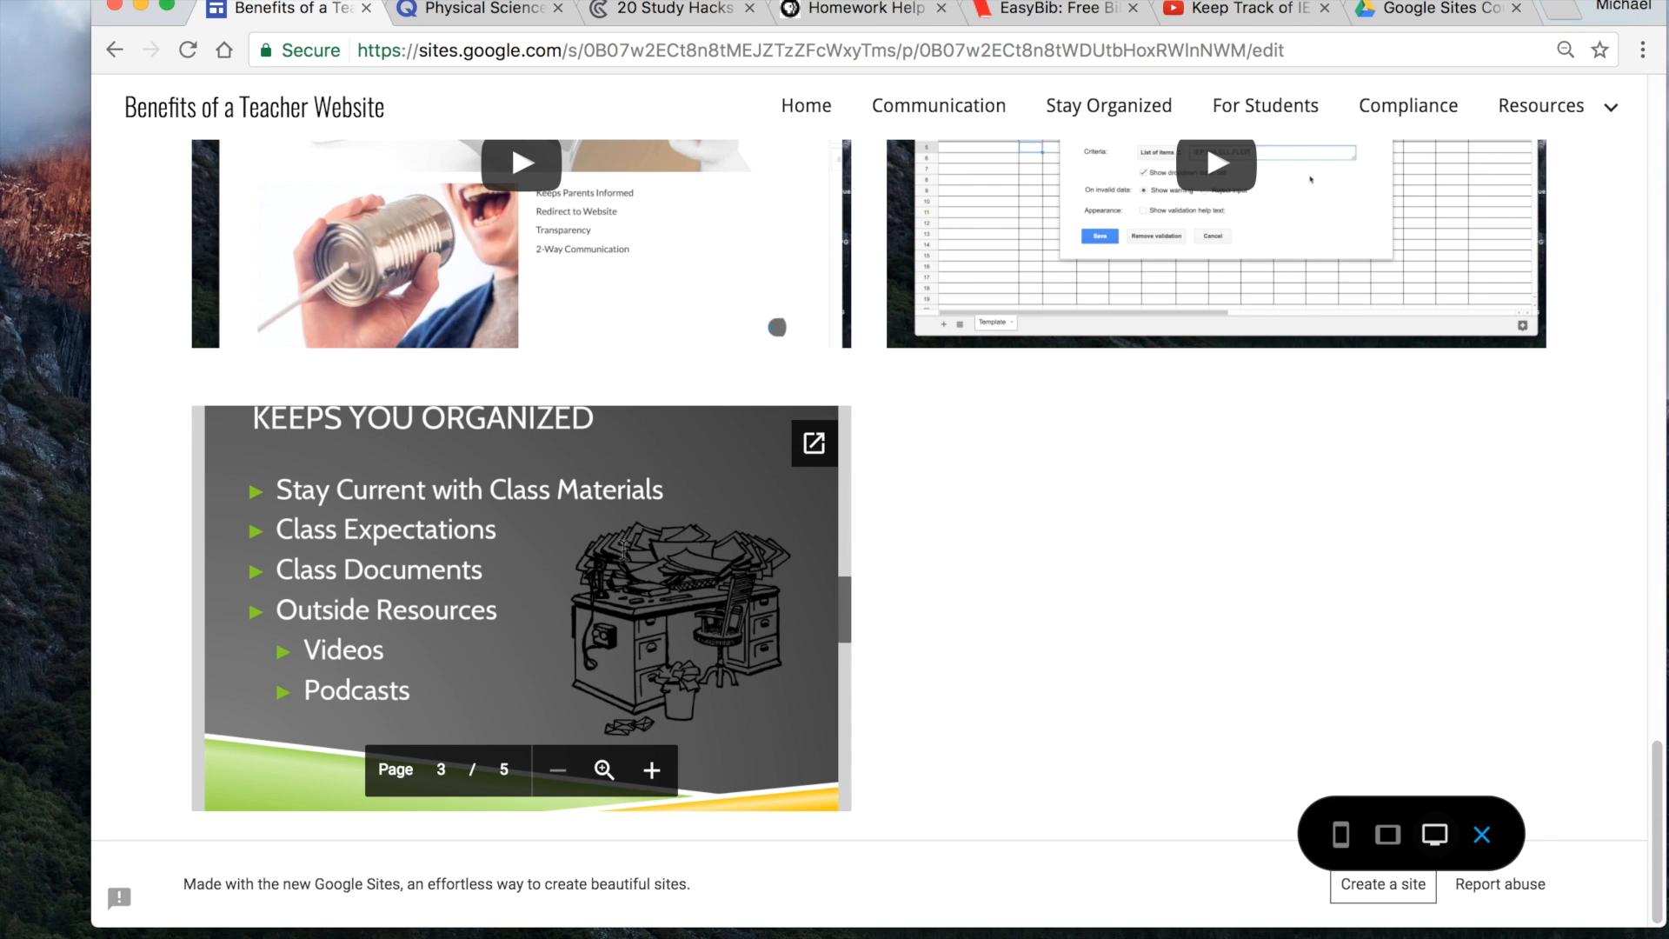
scroll(679, 585, up, 10)
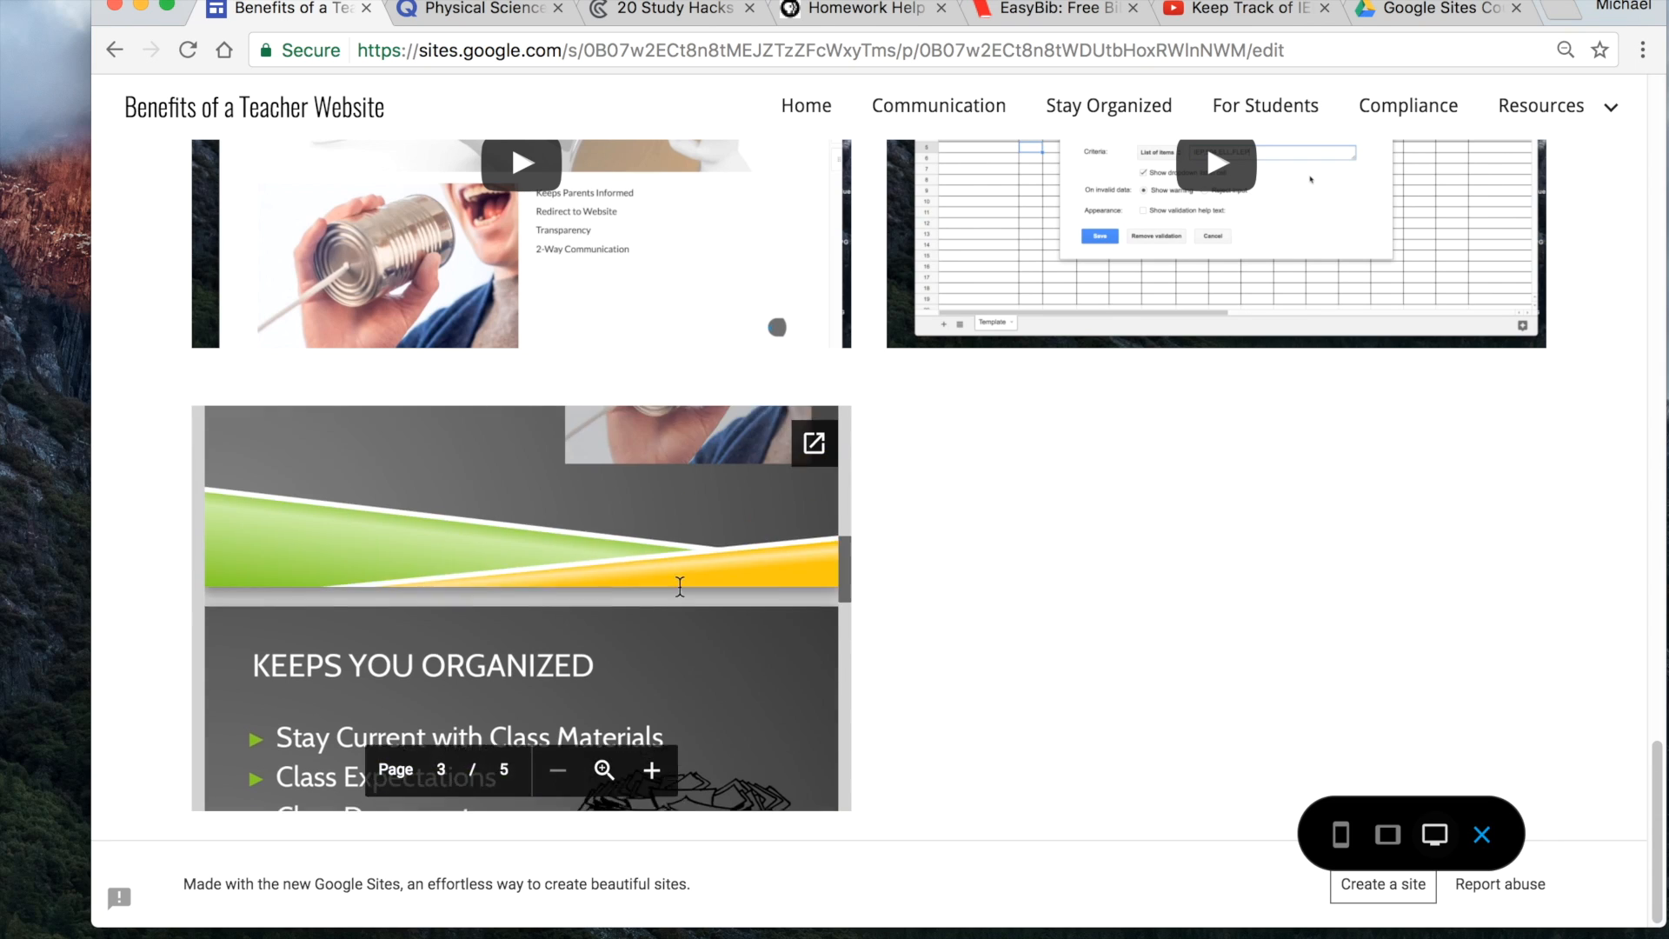
scroll(679, 580, up, 4)
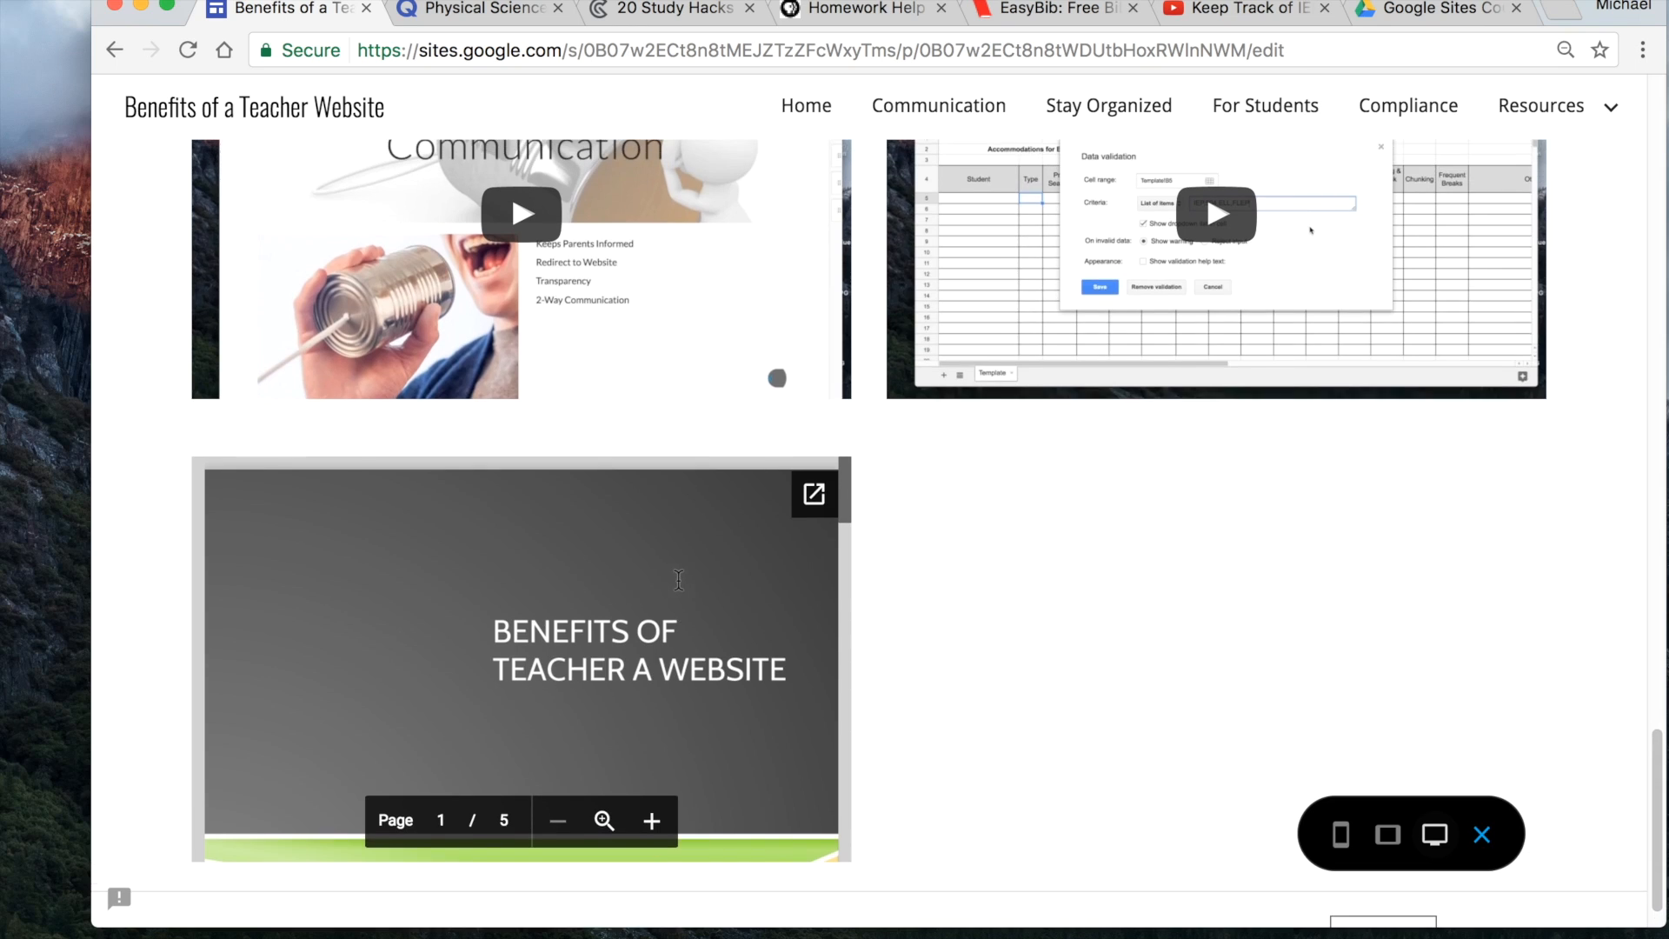
scroll(955, 691, down, 2)
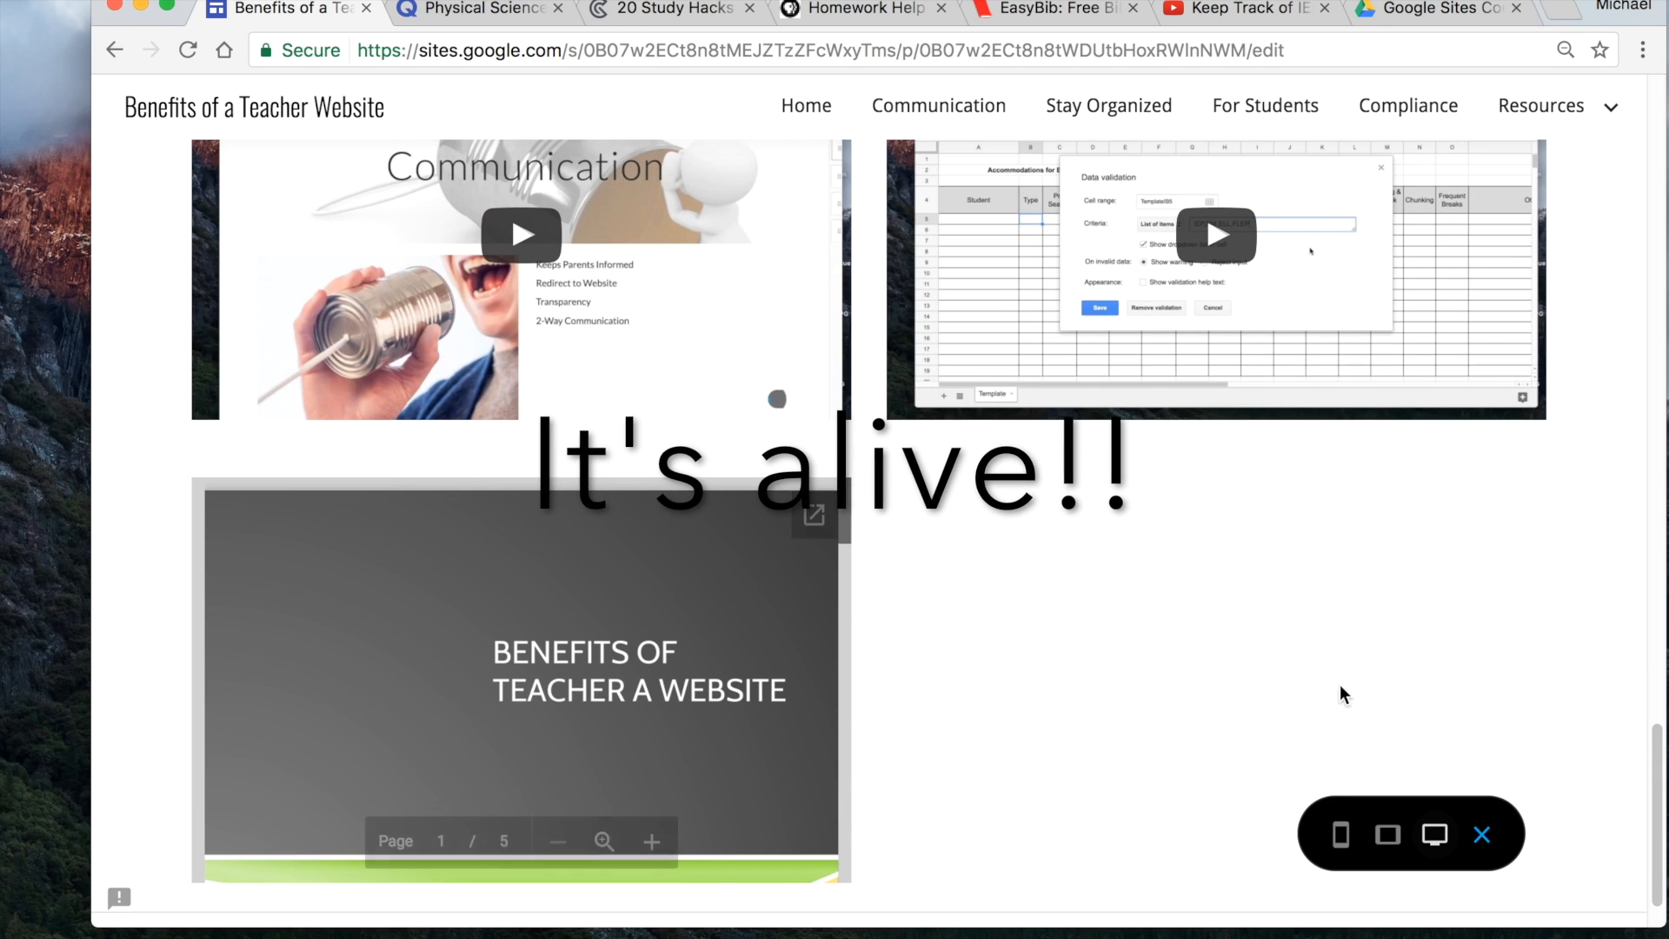
click(1482, 836)
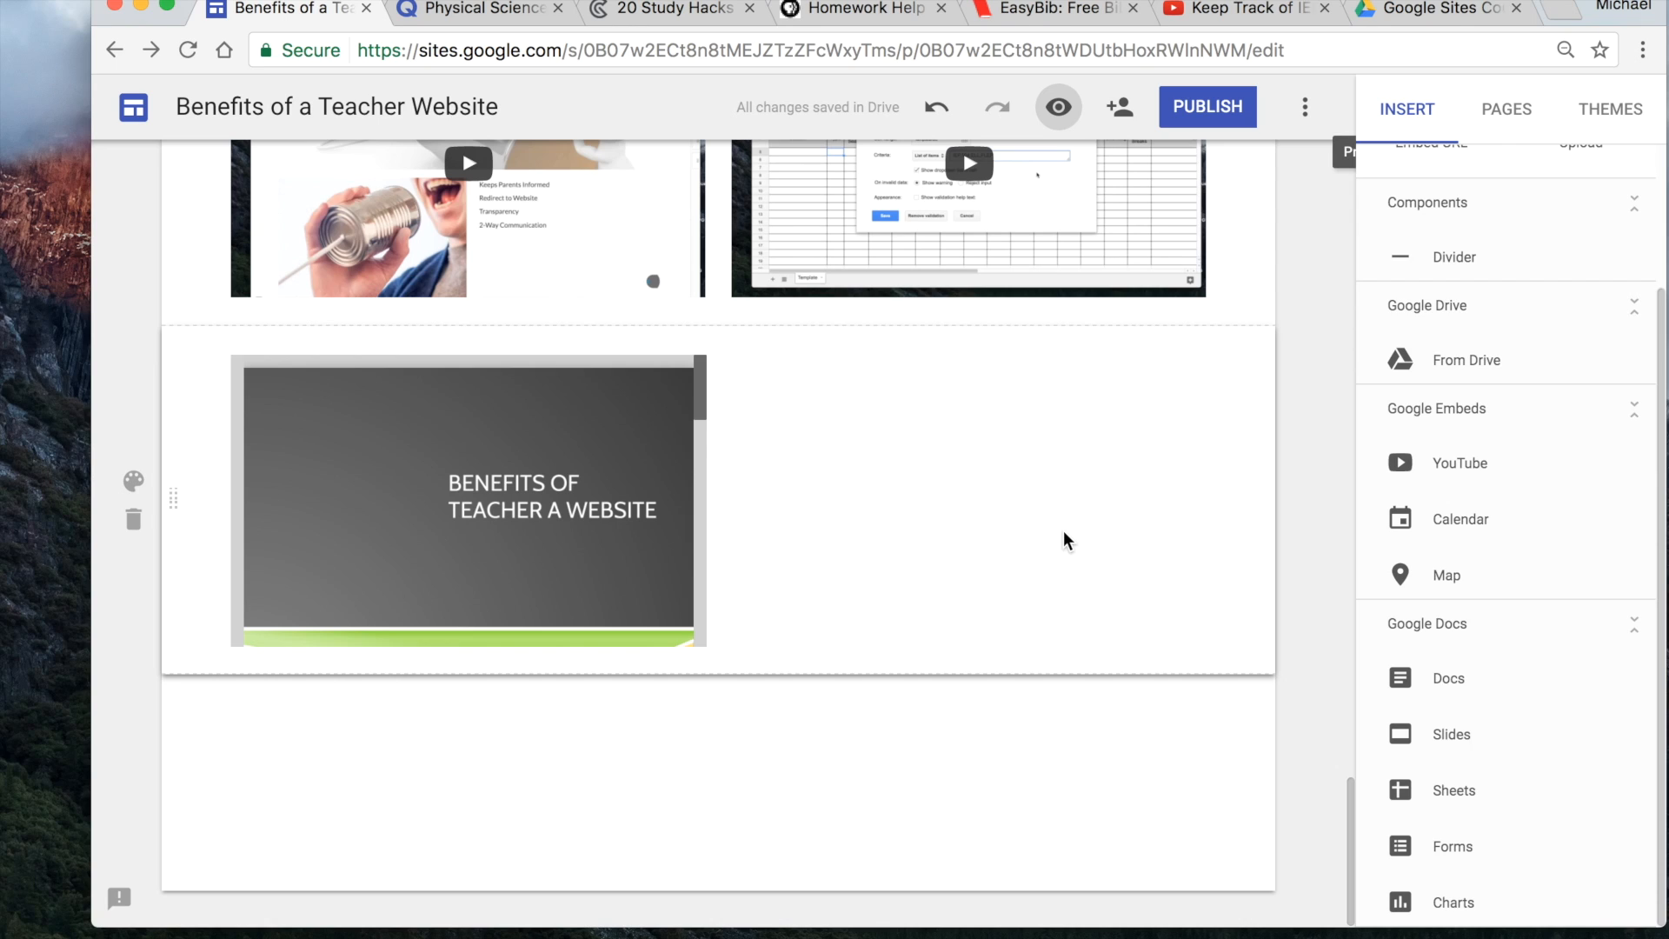
- Switch to Google Drive and create a folder named Resources inside the Google Sites Course folder
click(1405, 10)
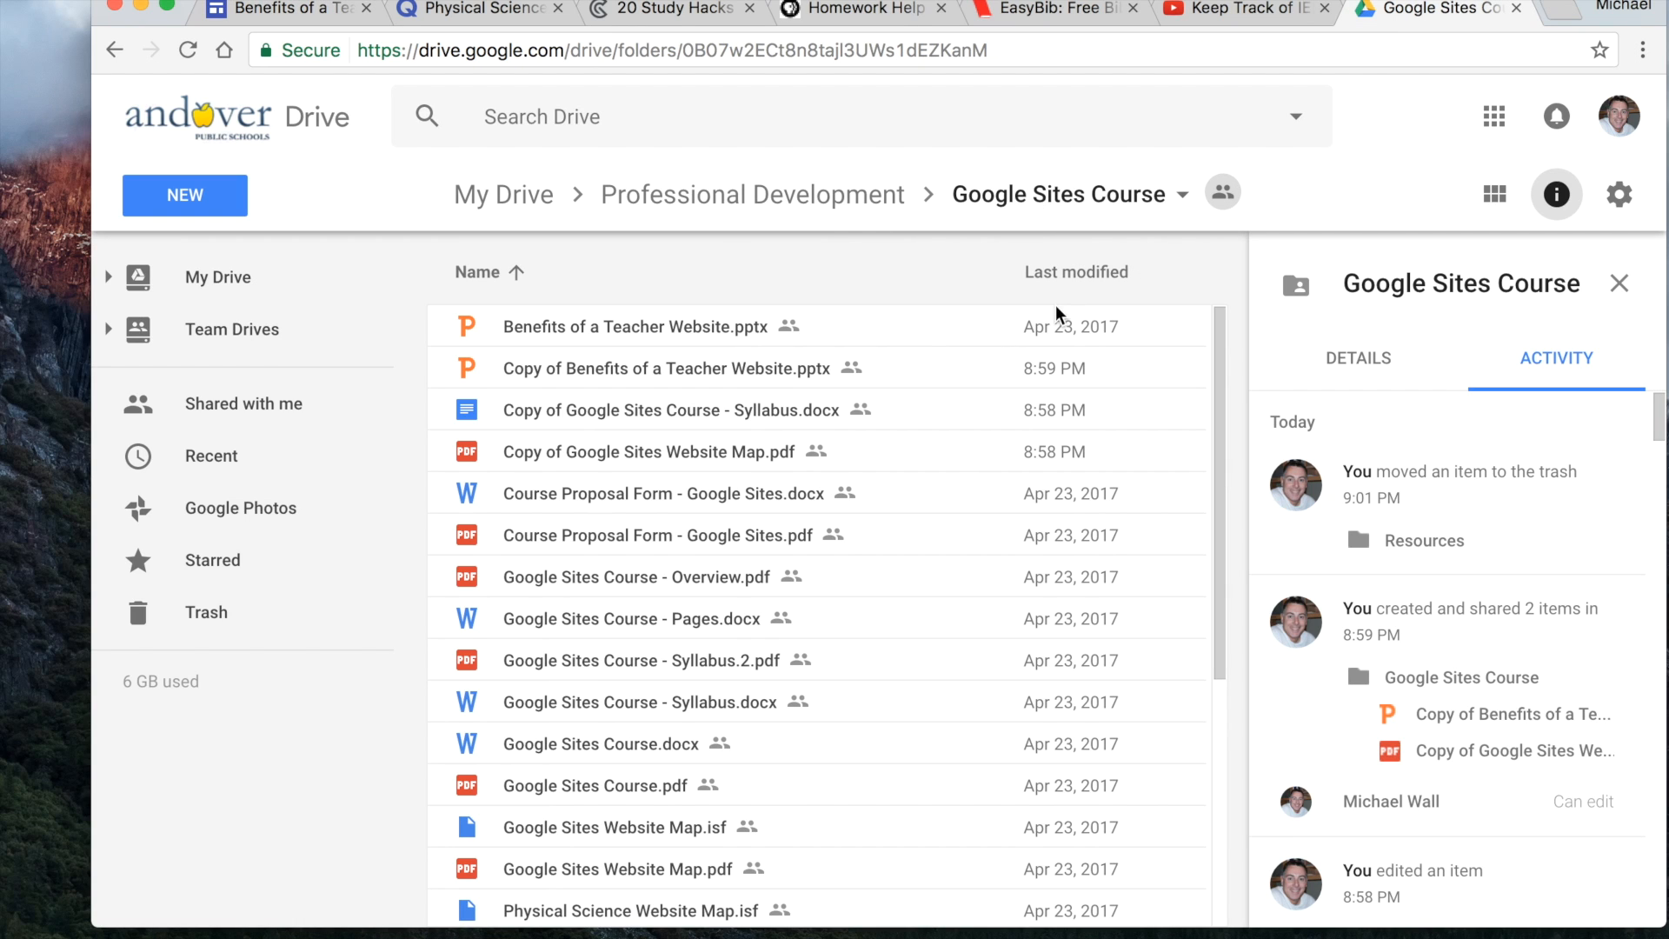
scroll(894, 559, down, 4)
scroll(894, 559, up, 4)
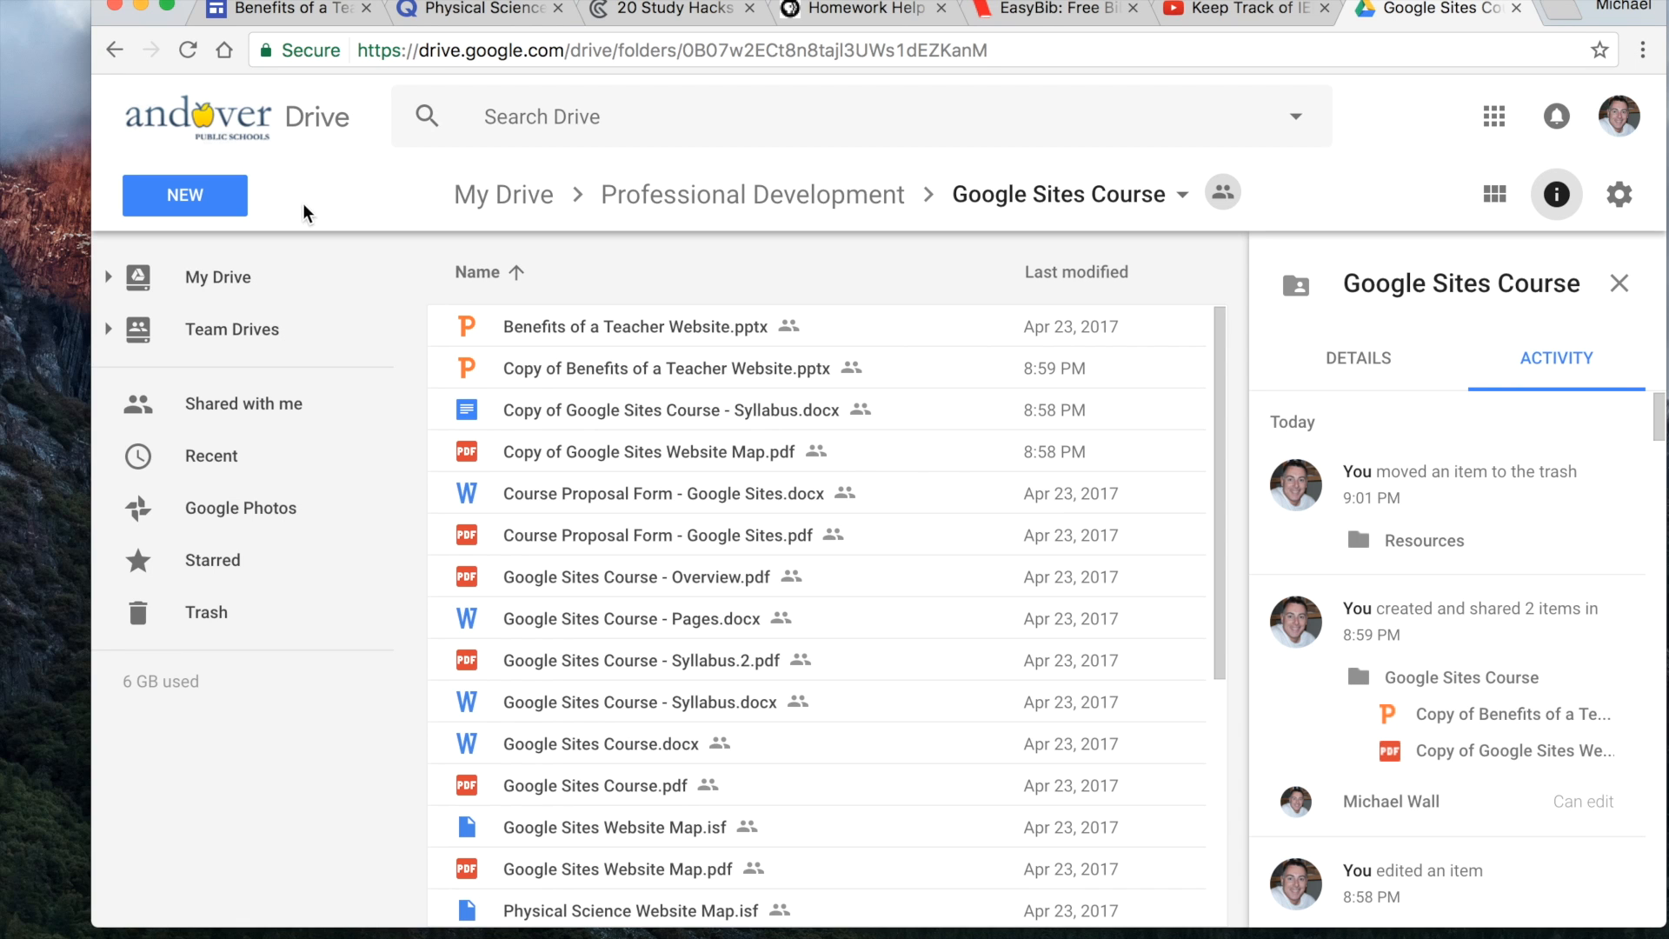
click(211, 205)
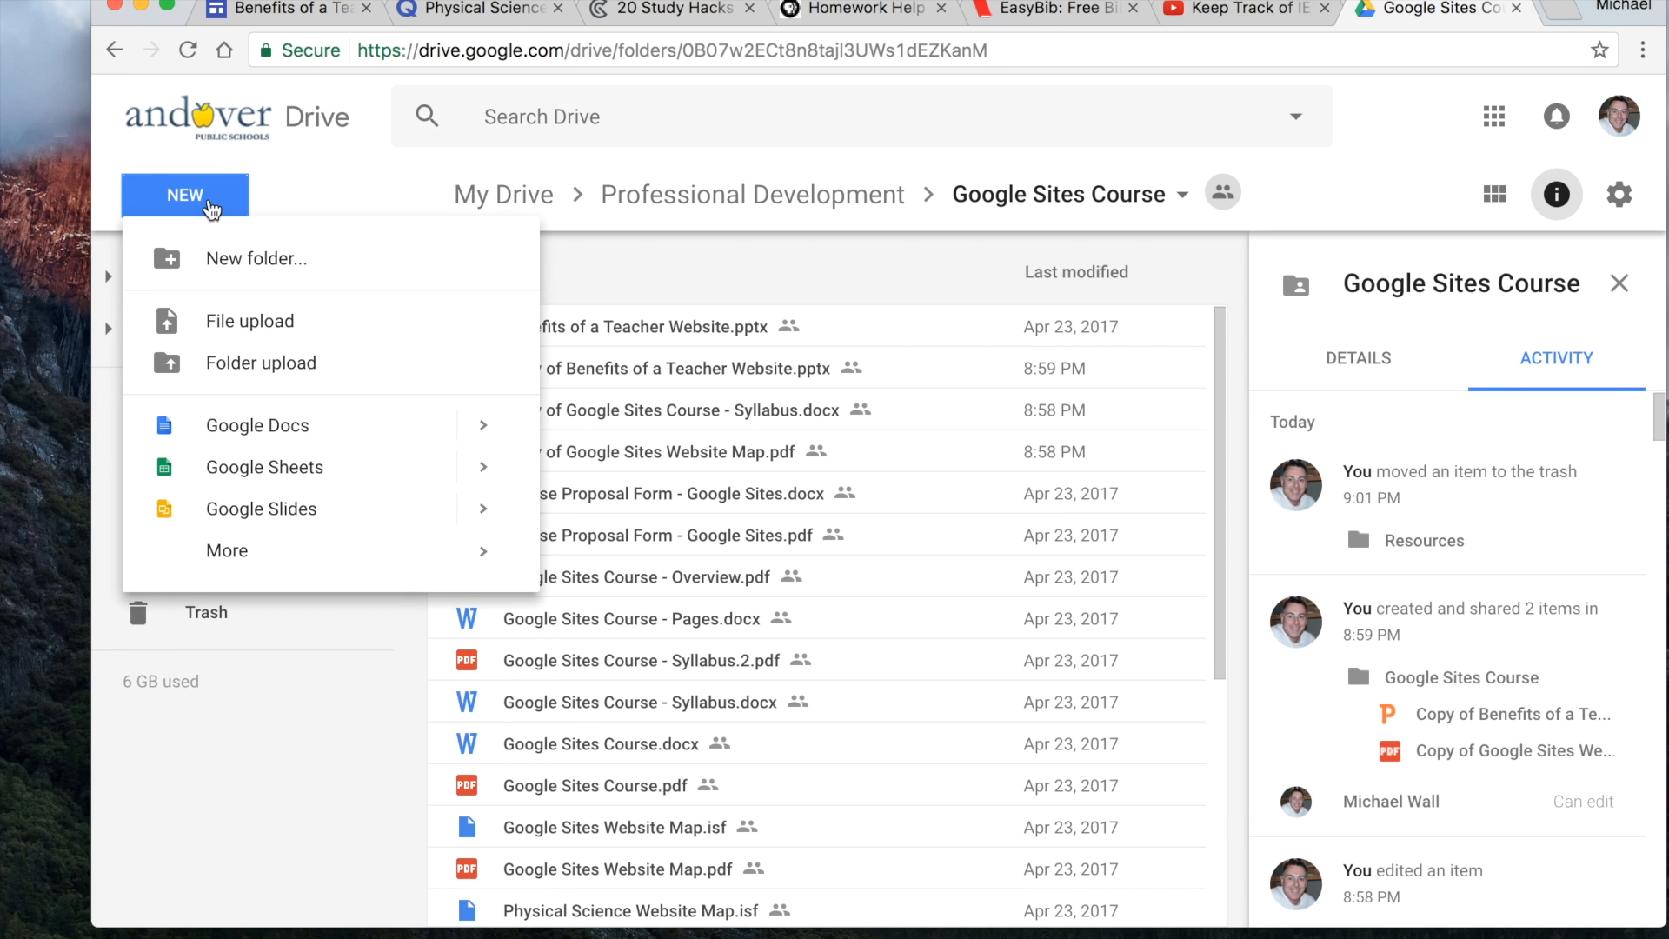
click(245, 260)
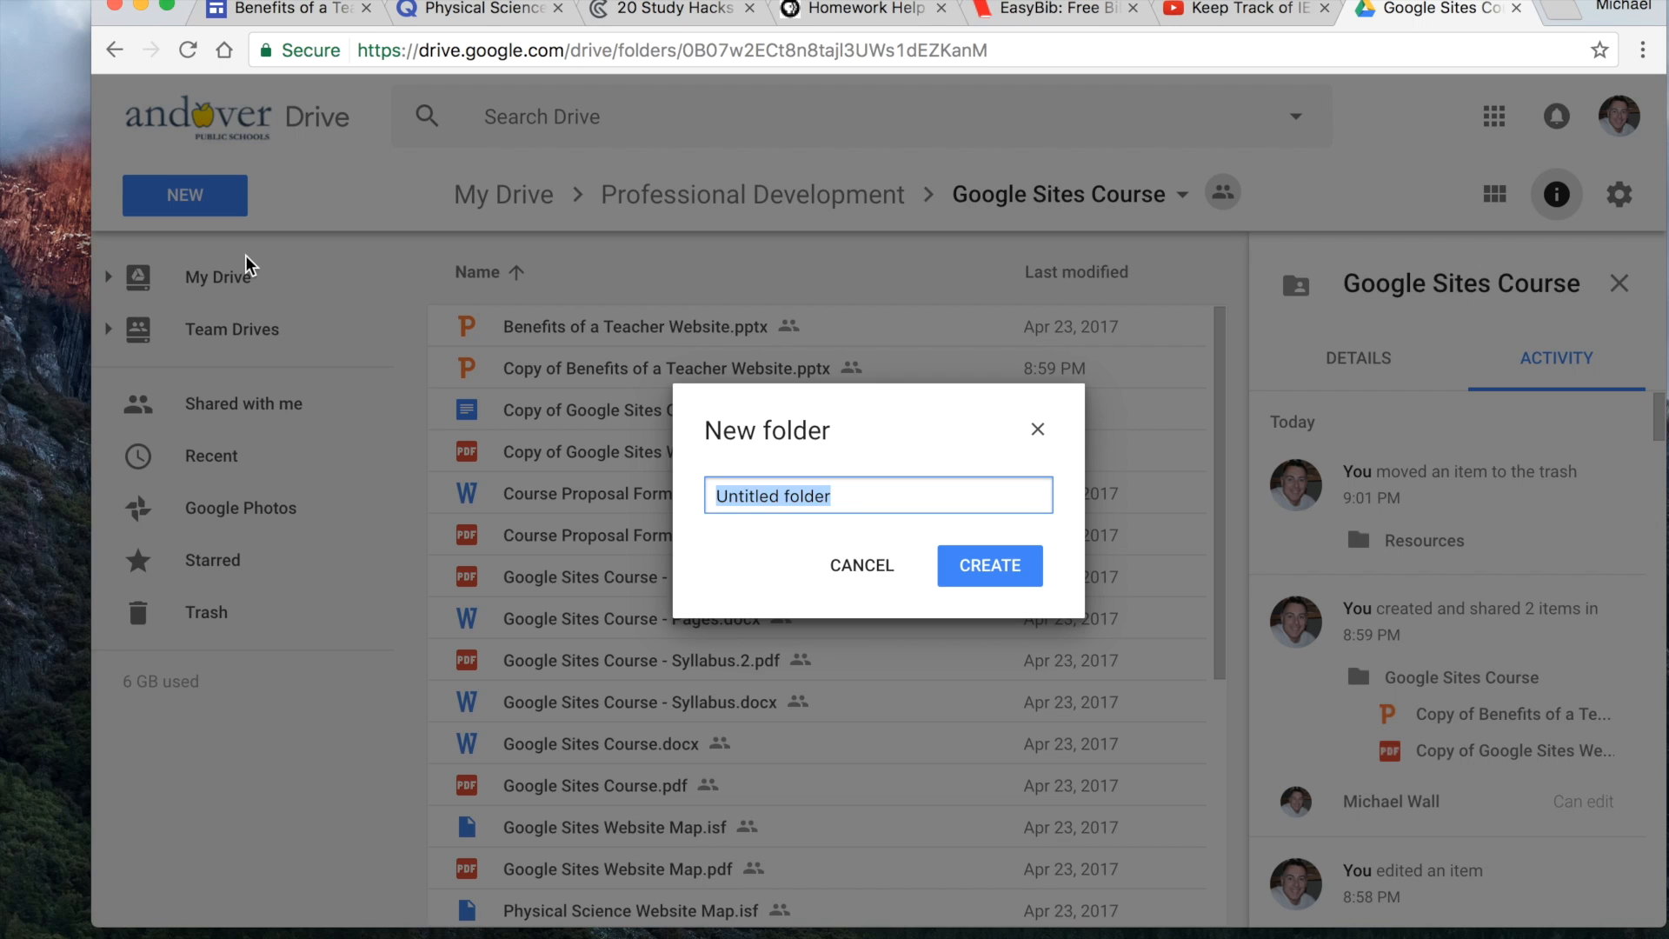
text(Rou)
key(BackSpace)
key(BackSpace)
text(es)
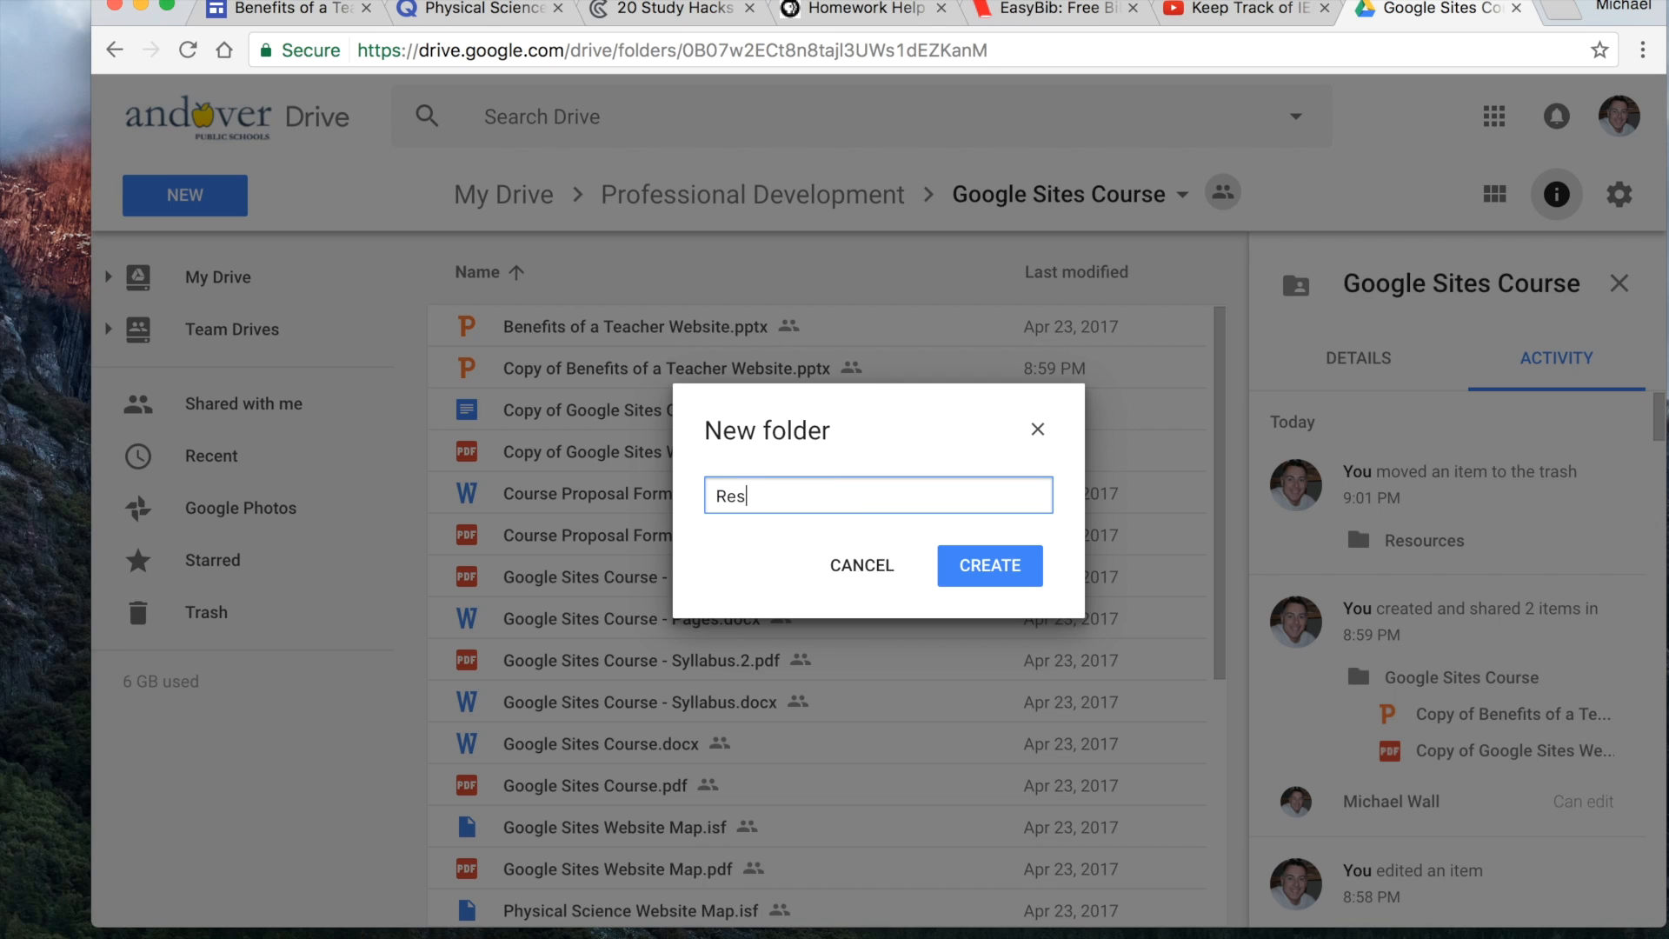
text(ources)
key(BackSpace)
key(BackSpace)
text(es)
click(988, 569)
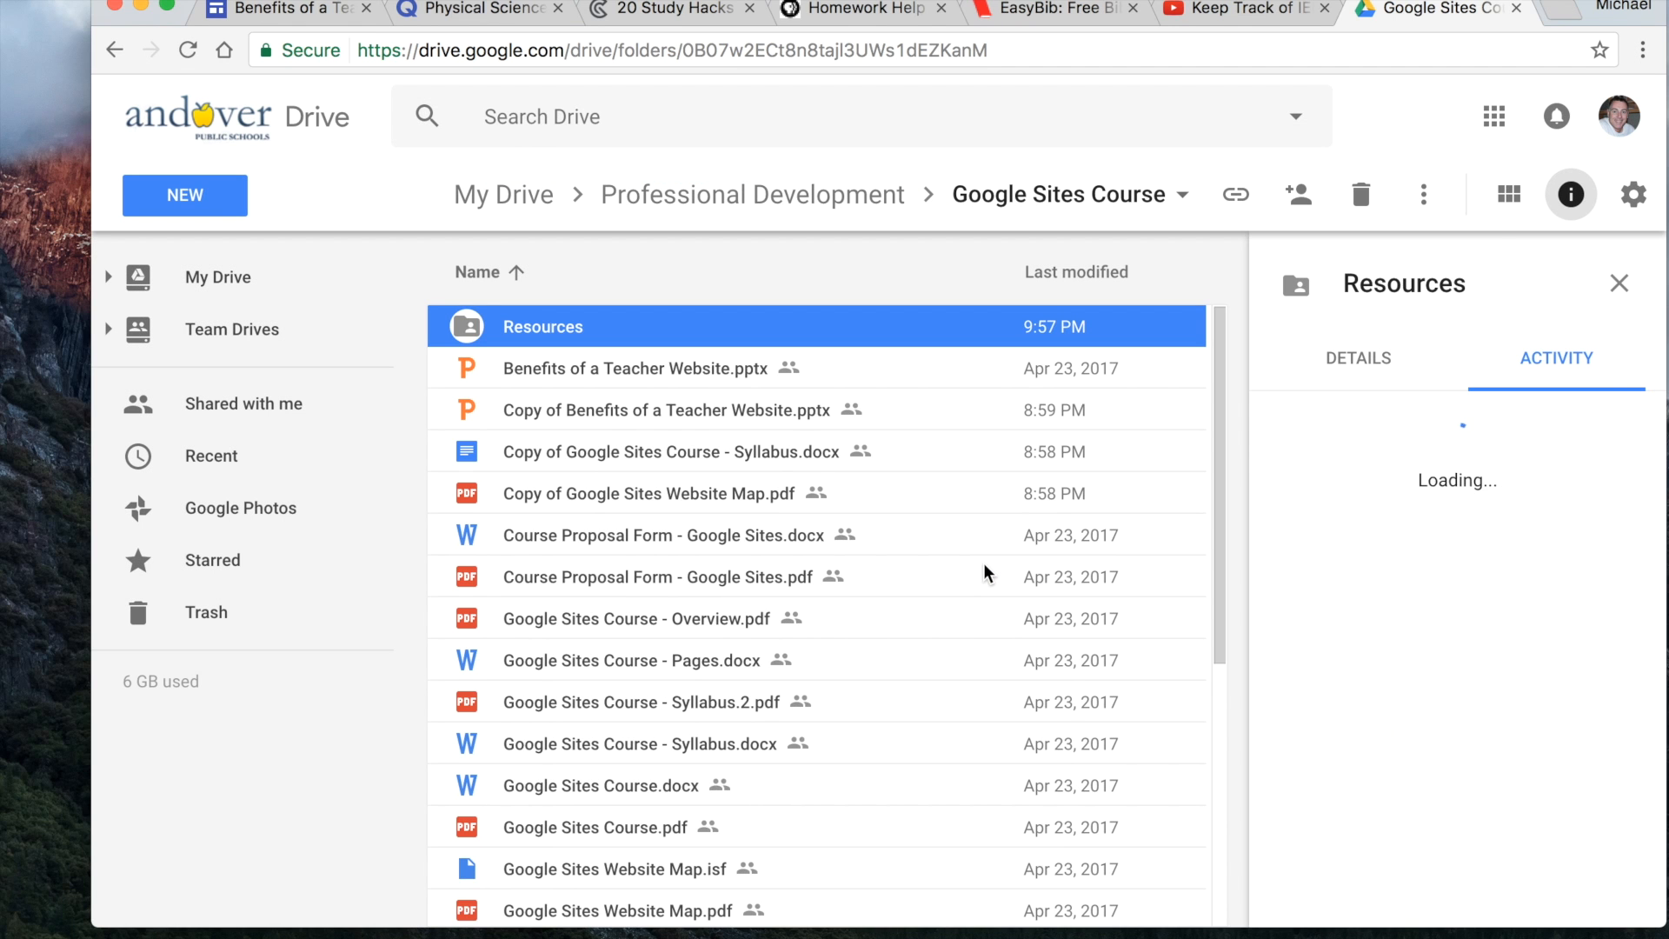
click(642, 415)
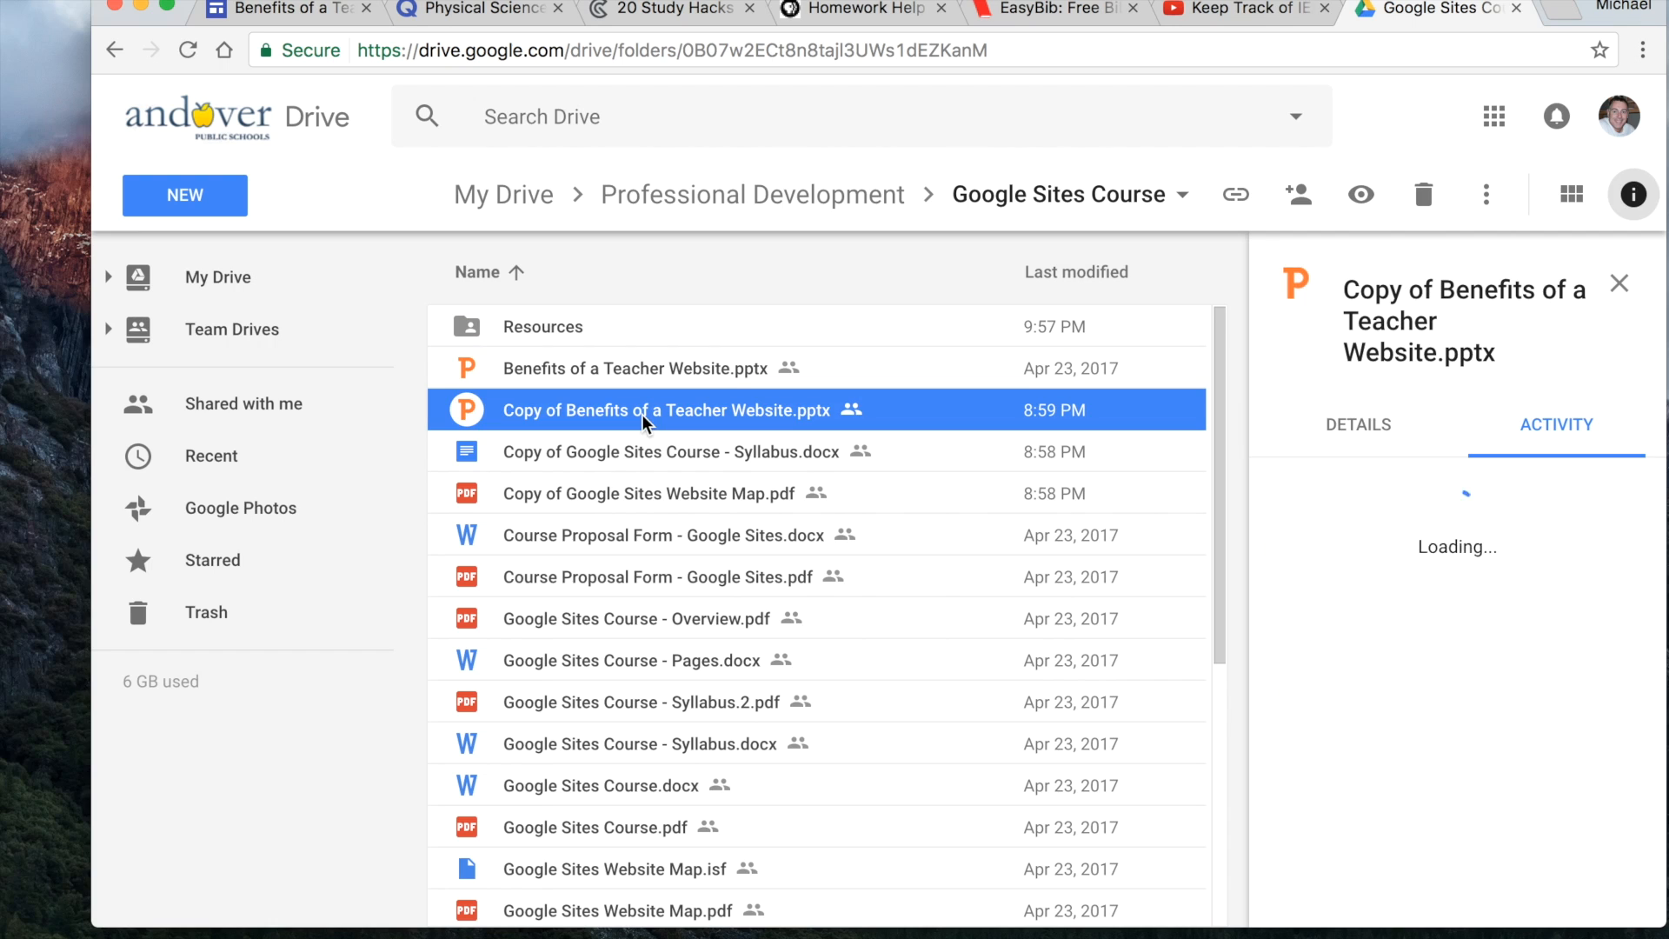
click(591, 455)
click(584, 493)
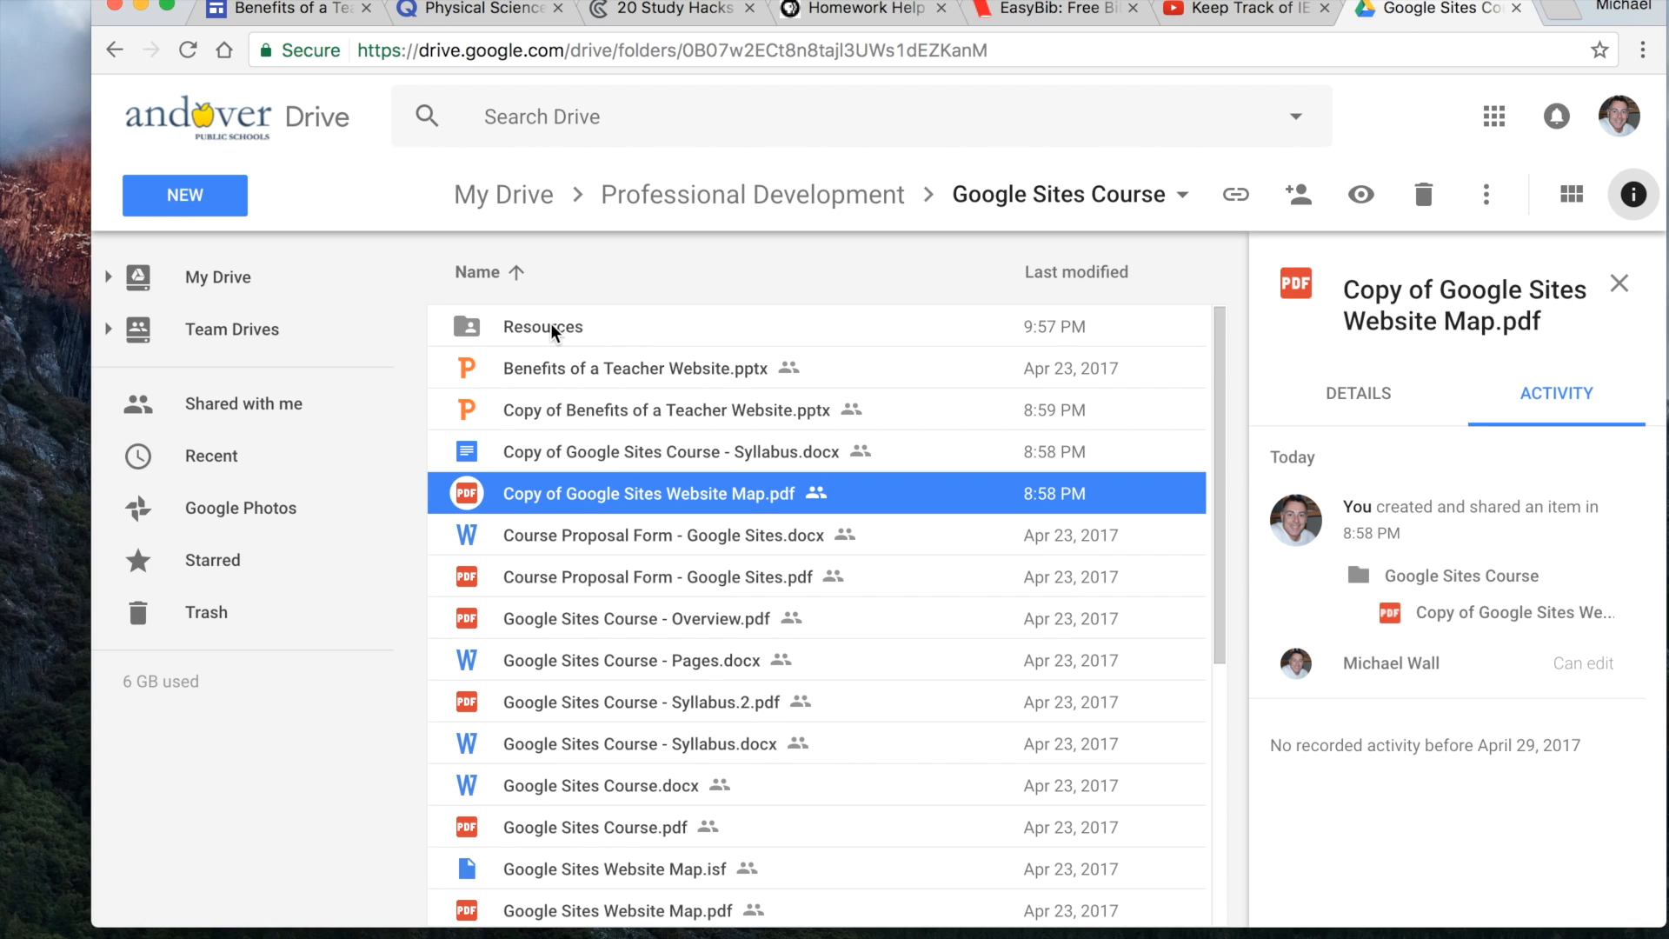
- Get a shareable link for the Resources folder and turn its link sharing on
click(553, 332)
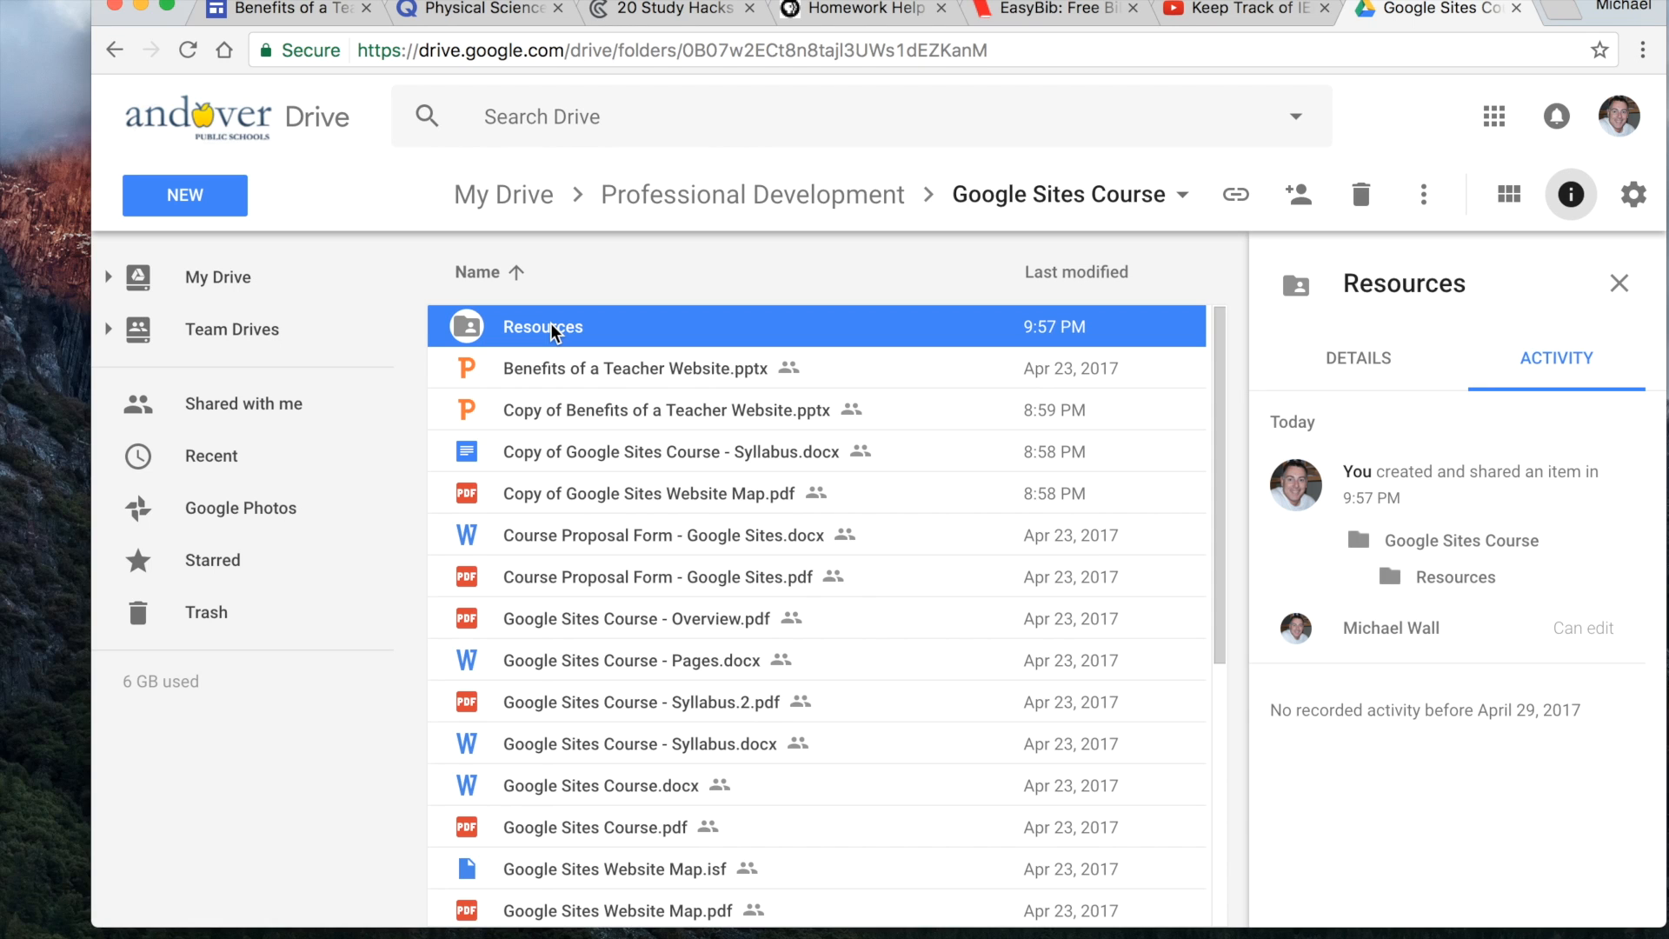
right_click(553, 332)
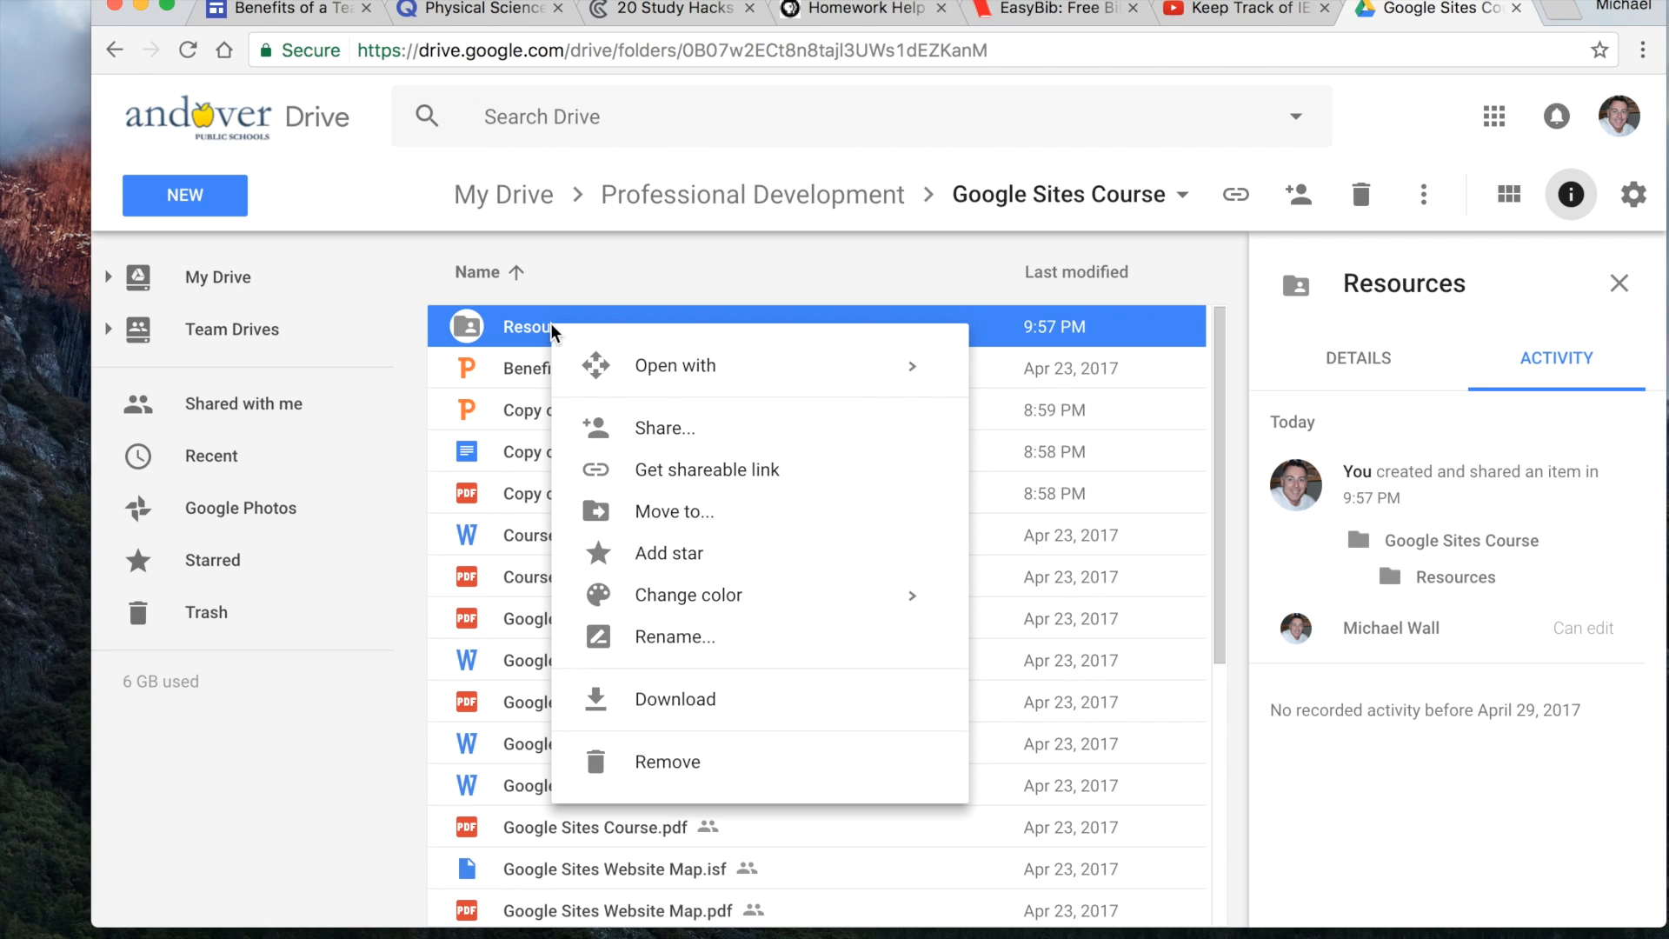
click(726, 470)
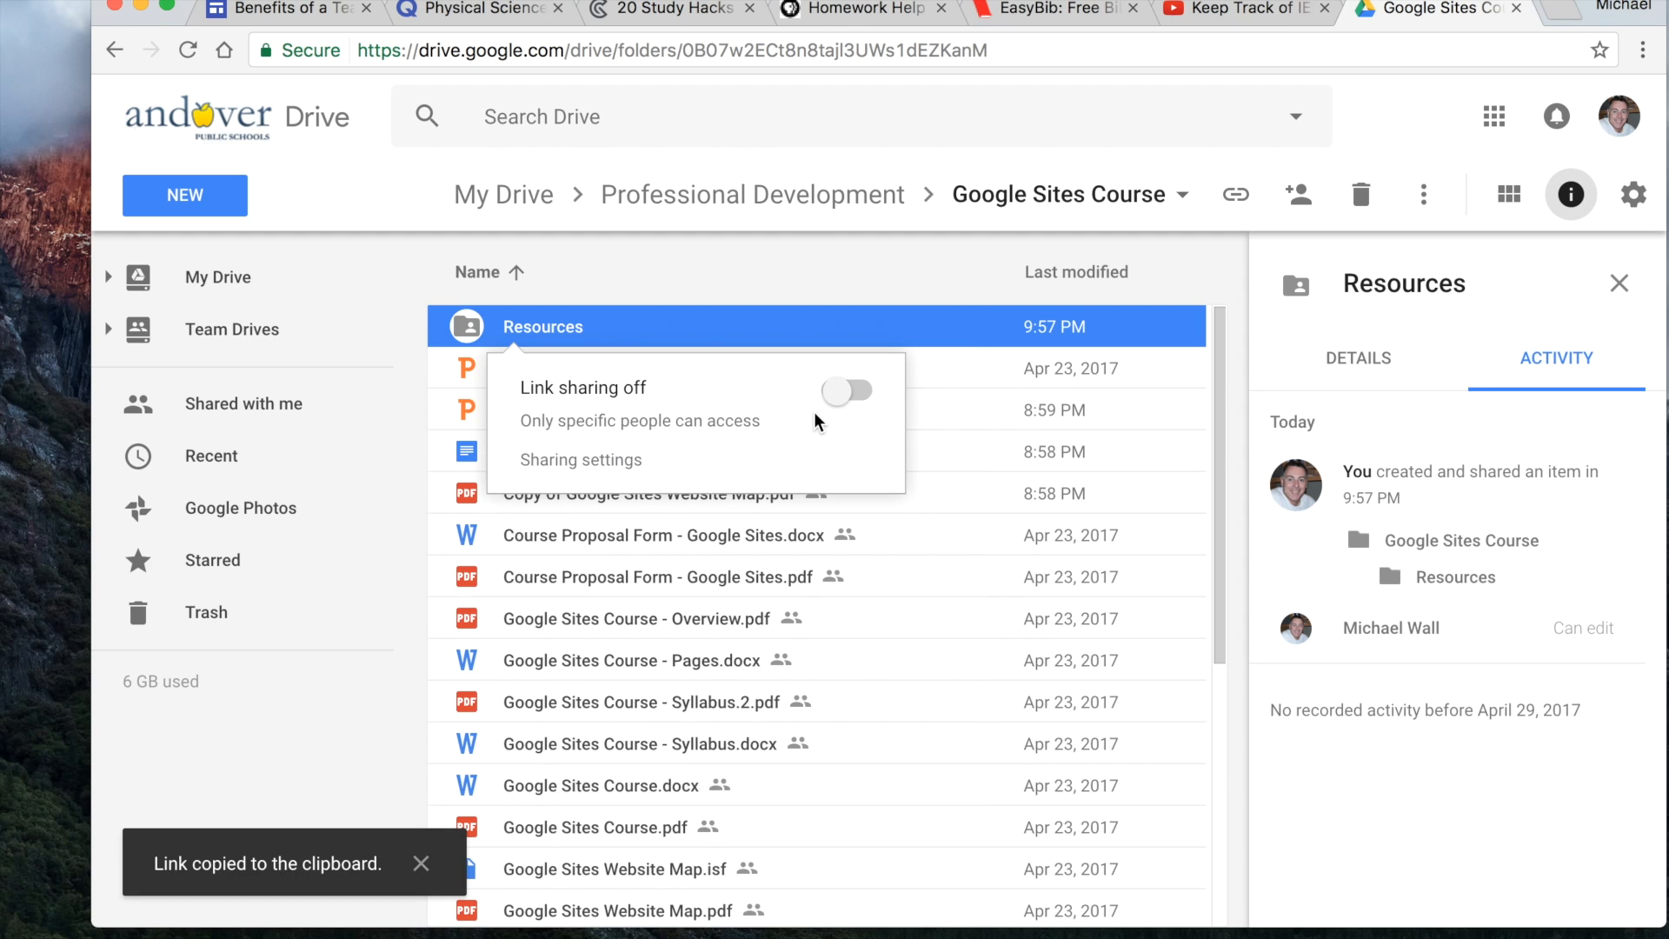
click(843, 390)
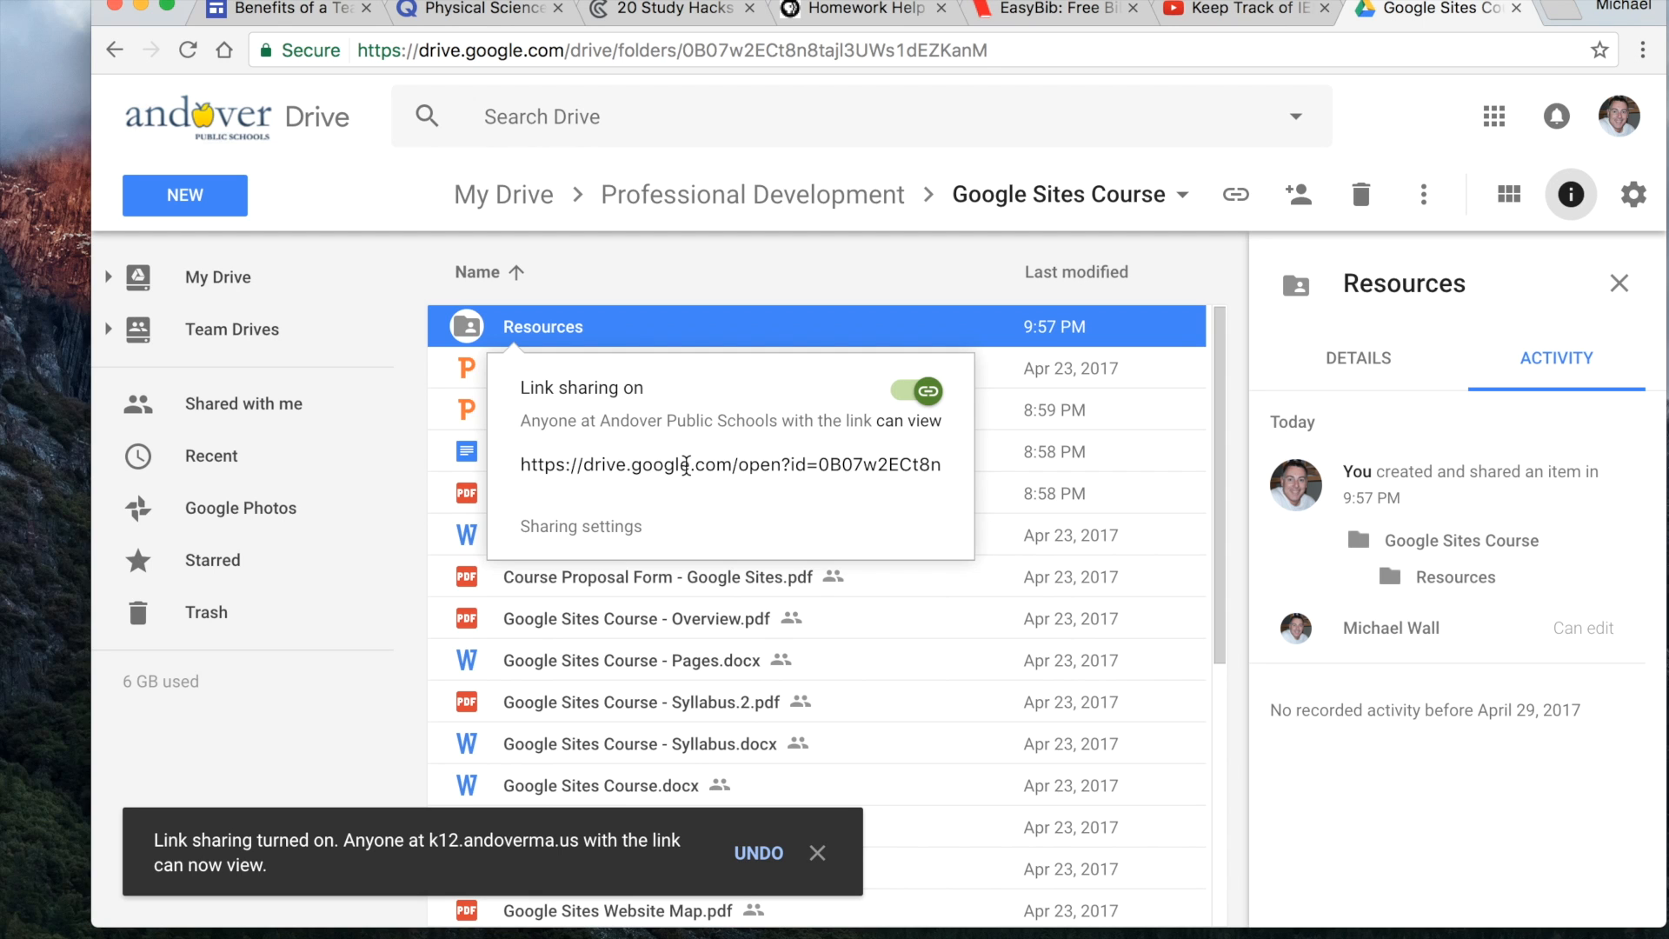
- Examine the link sharing options in the Resources folder's advanced sharing settings and cancel without choosing another
click(615, 526)
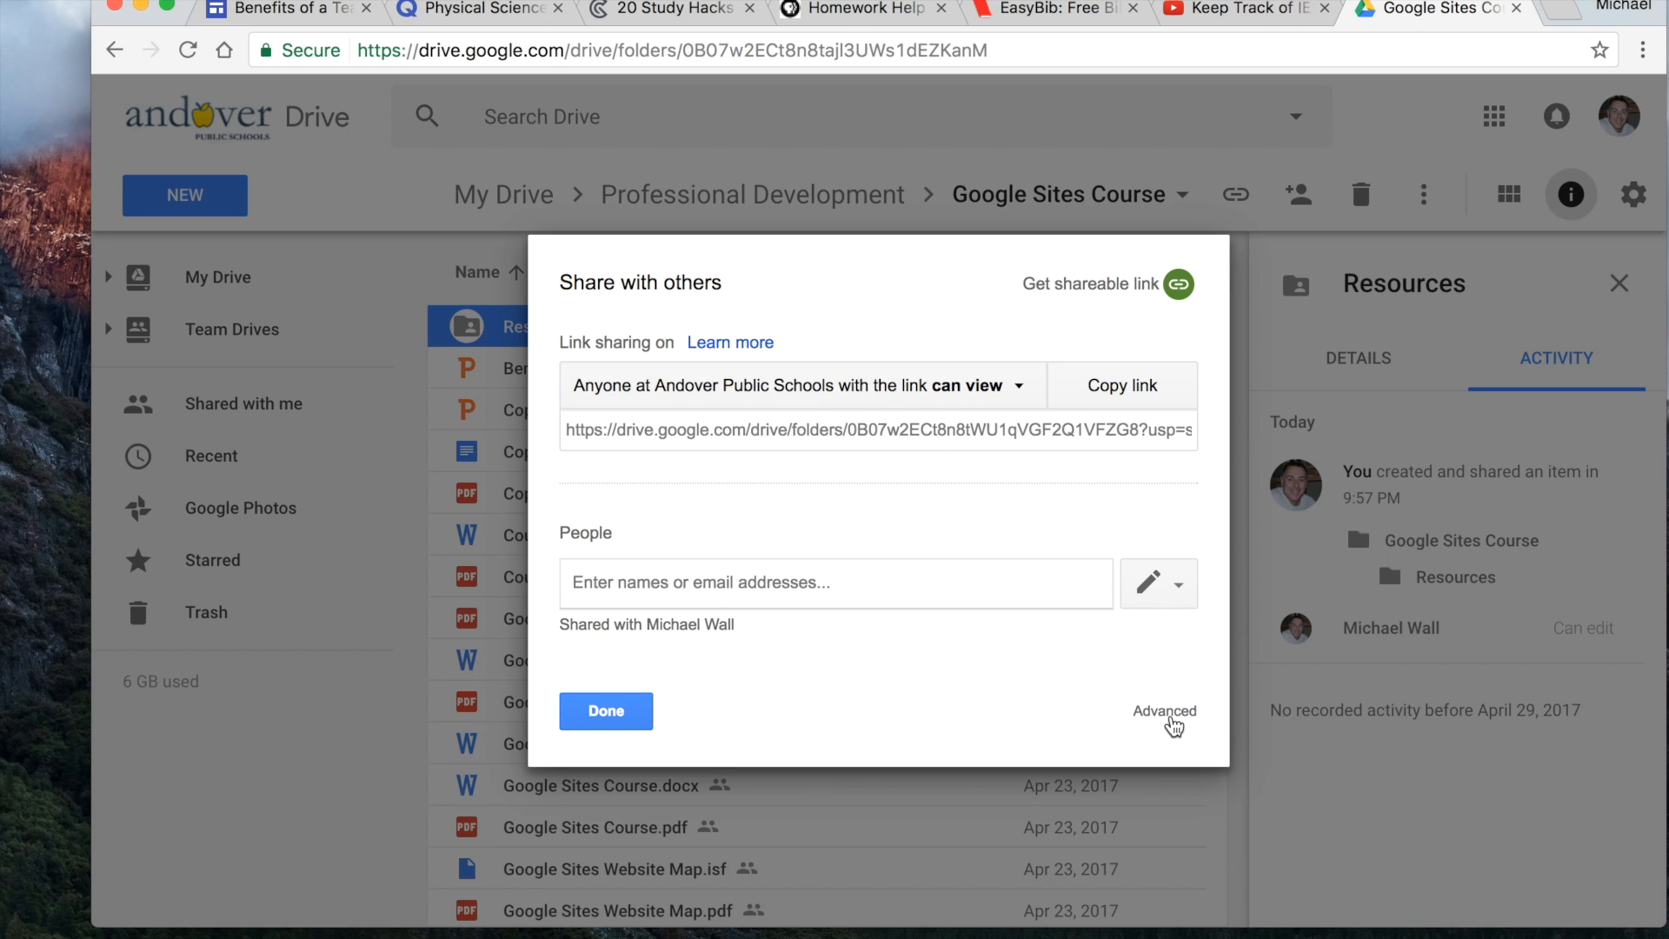
click(1169, 718)
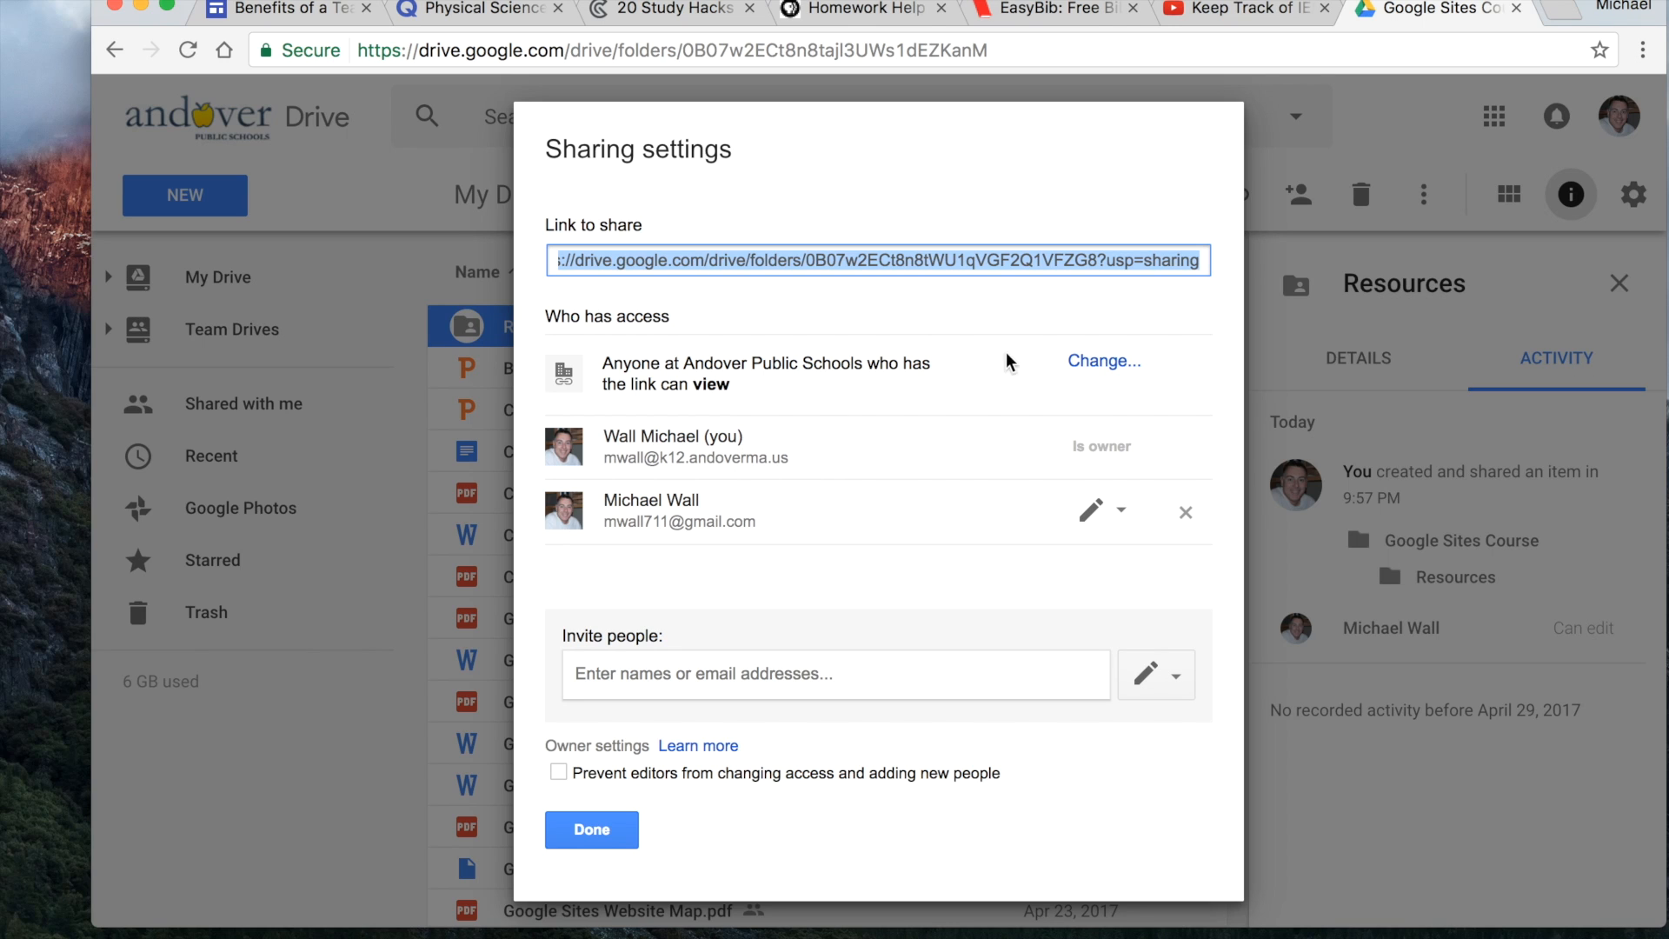
click(1102, 363)
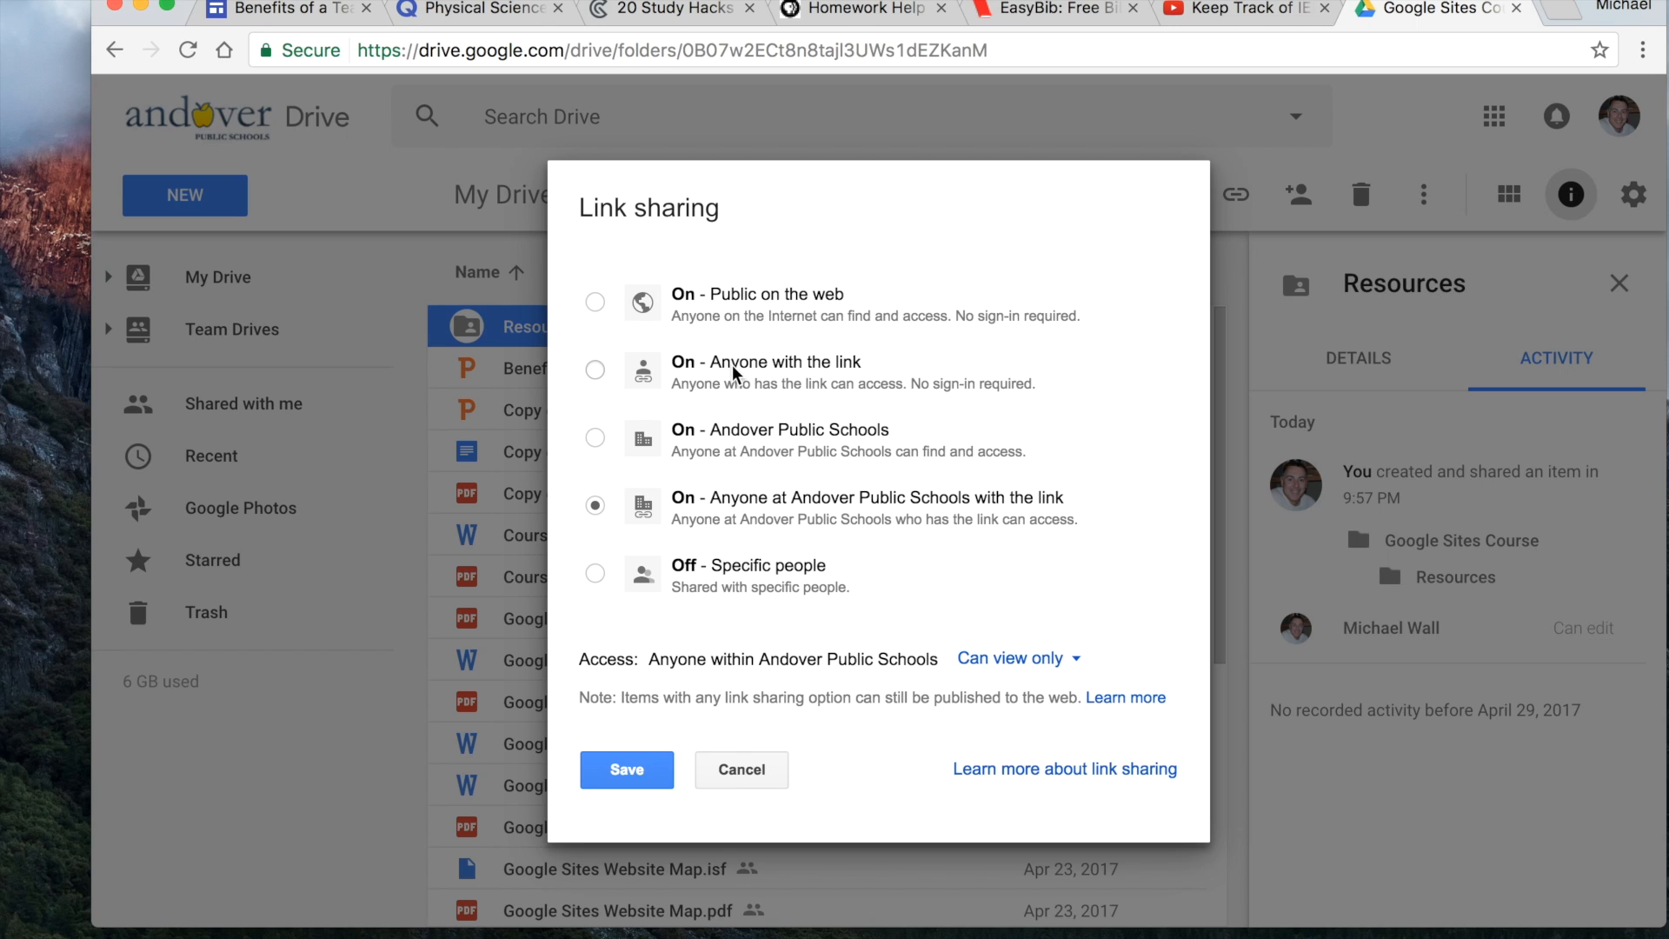
click(739, 773)
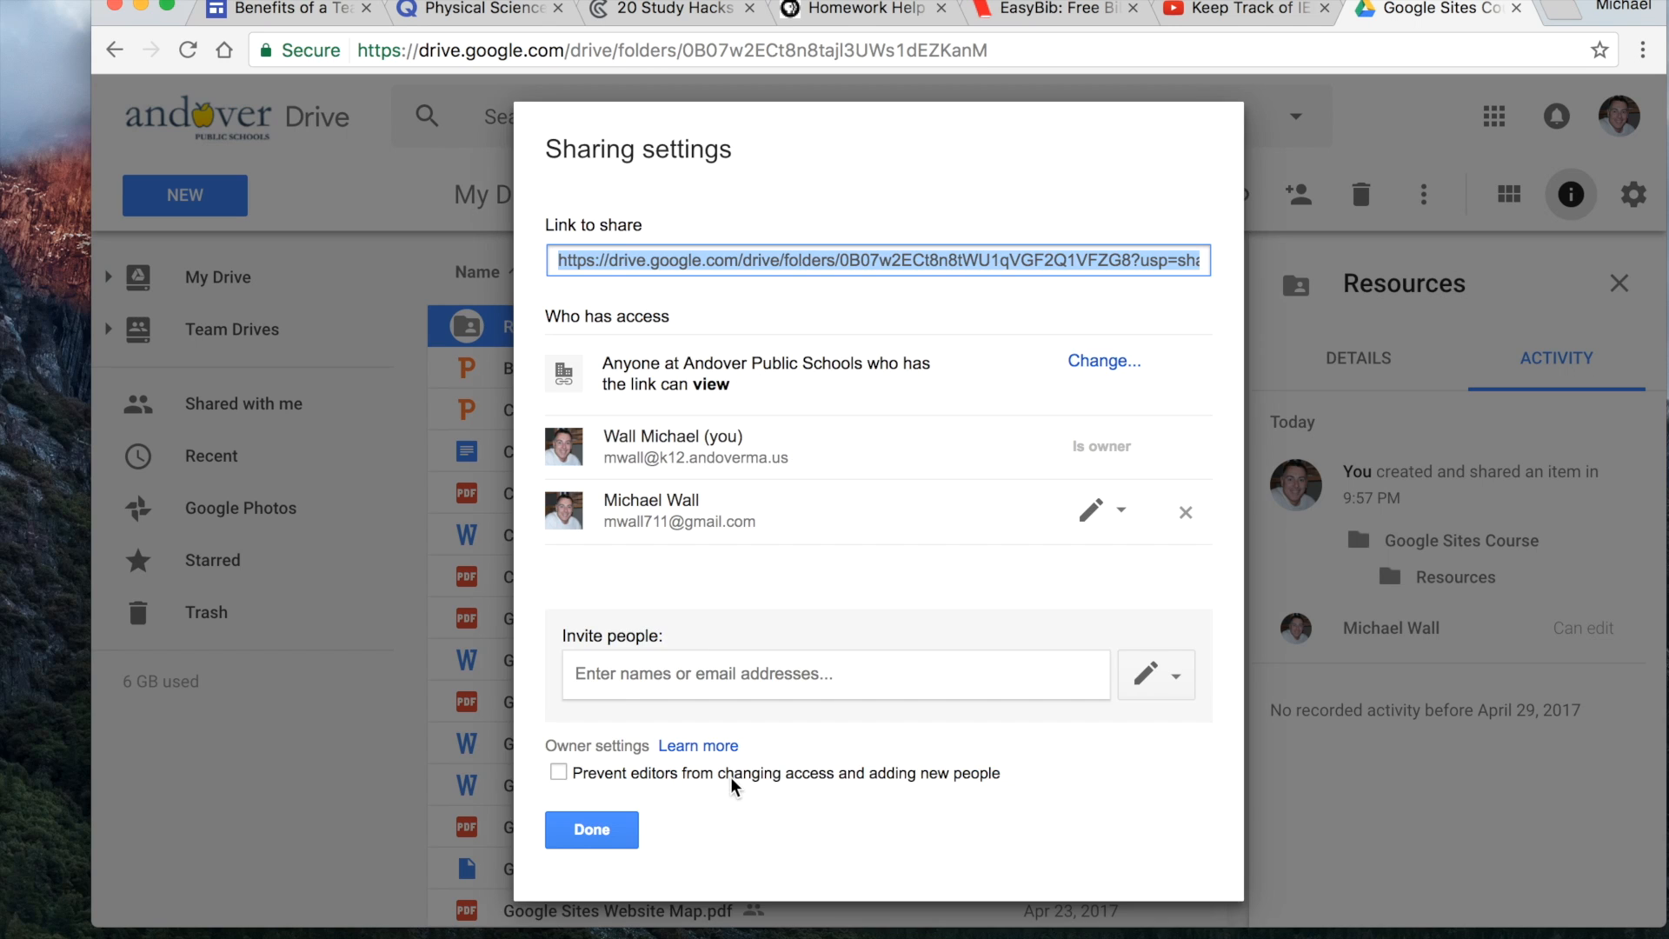
- Set the Resources folder's link sharing to "On - Public on the web" in its advanced sharing settings and save the change
click(615, 831)
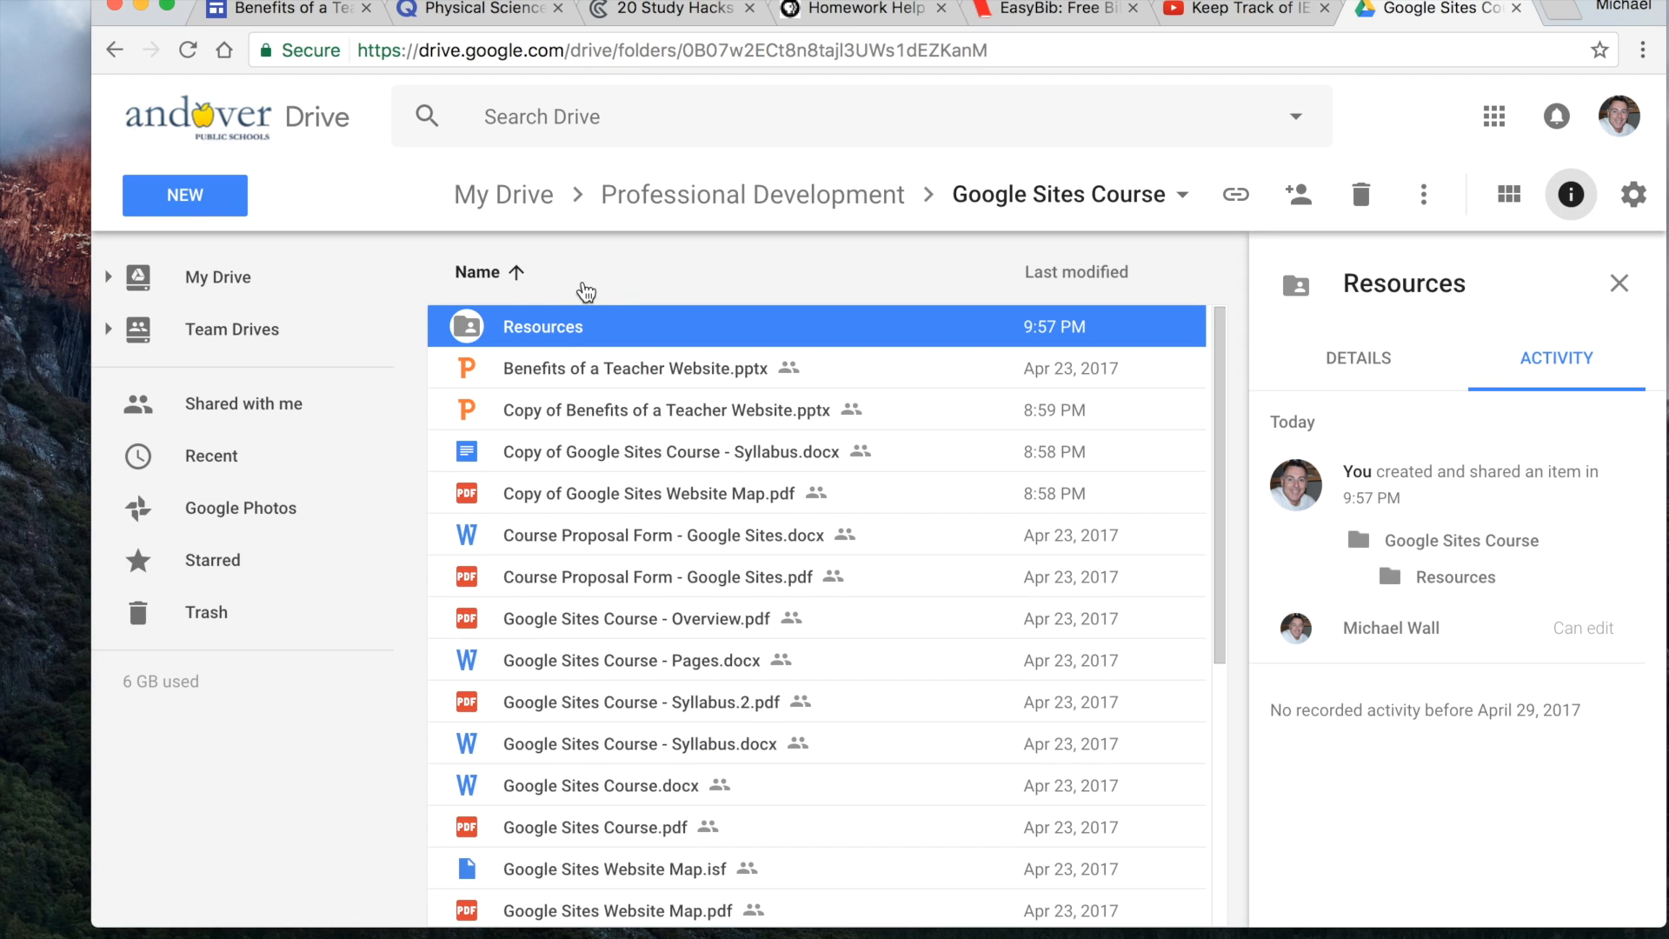
right_click(560, 333)
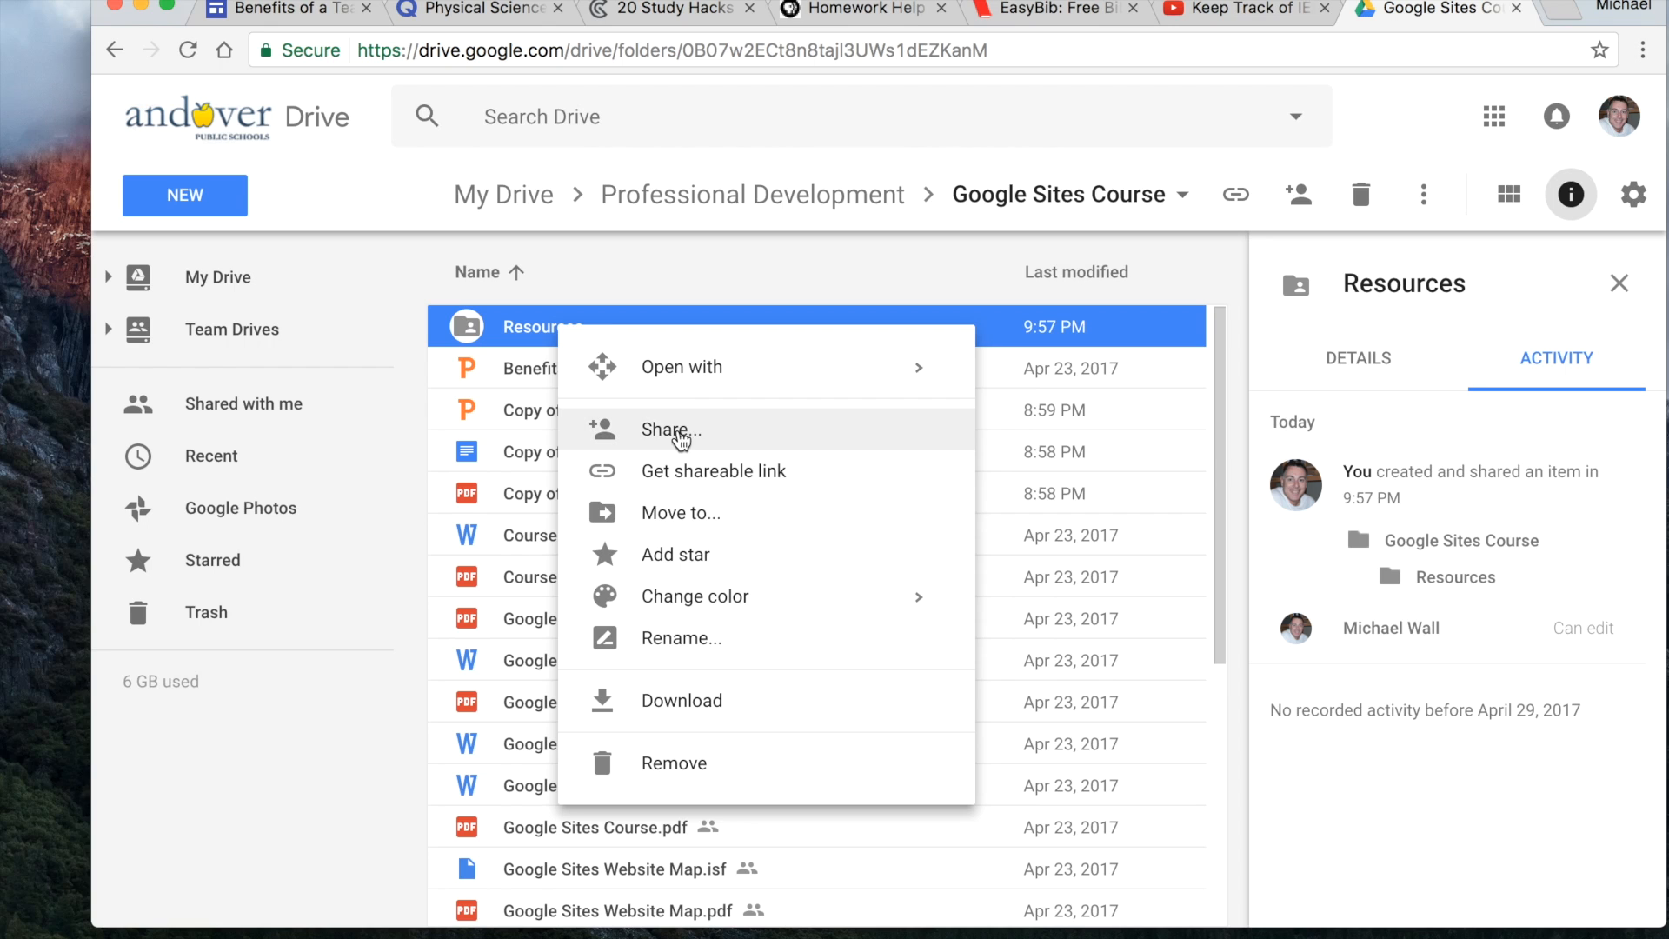
click(681, 439)
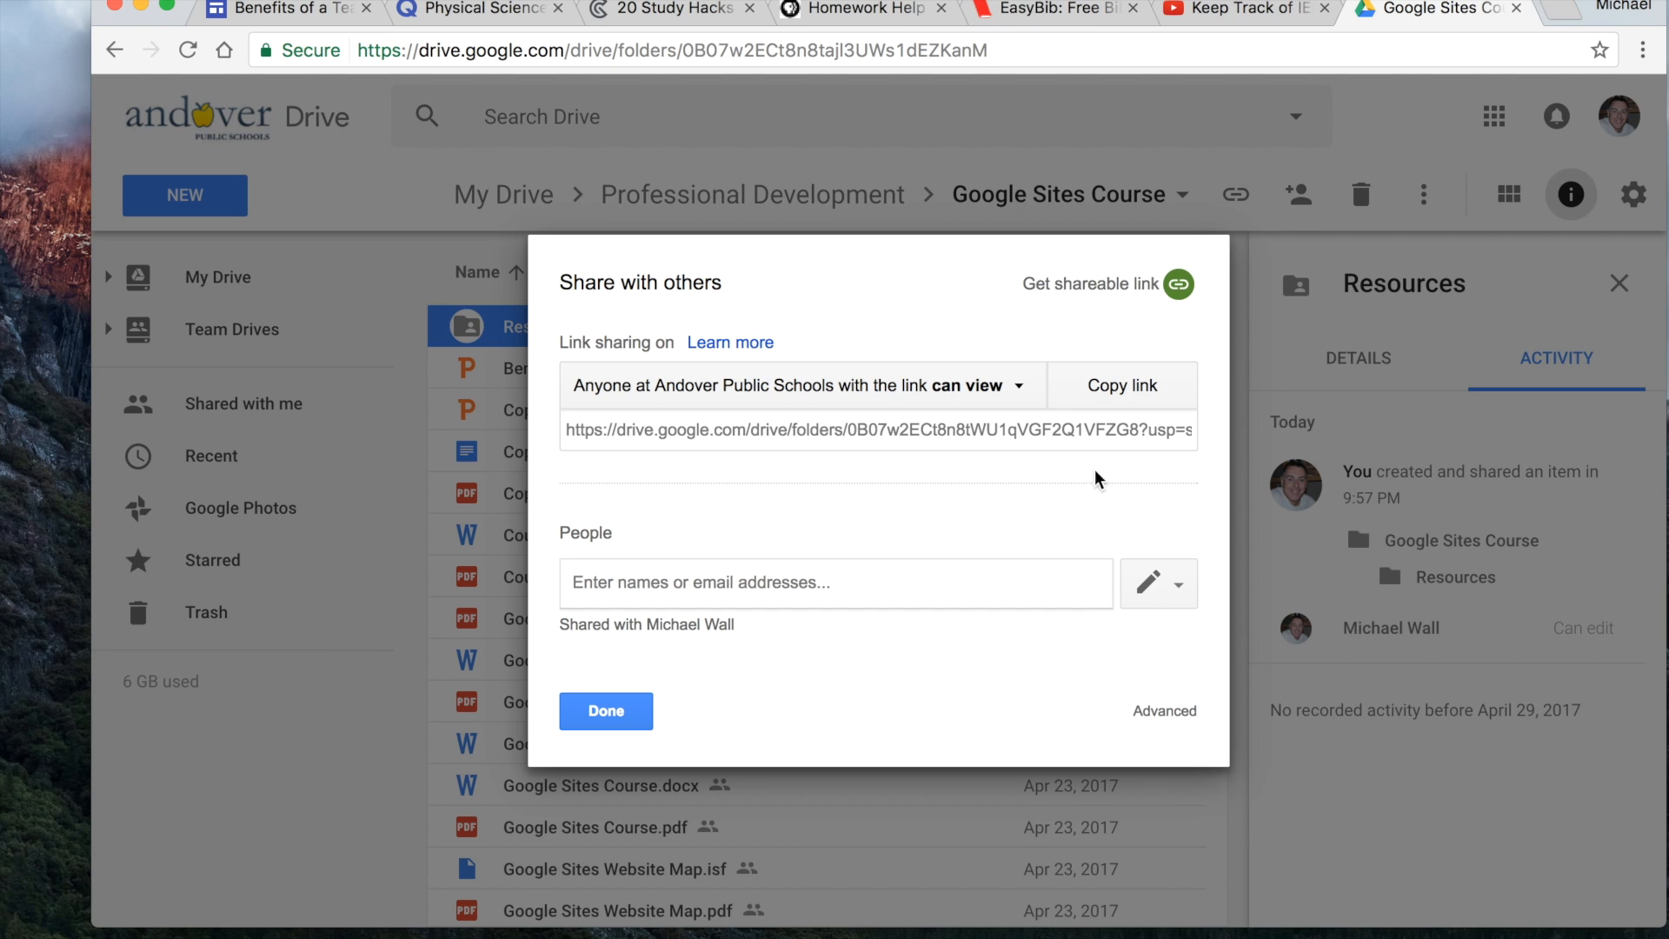
click(1163, 710)
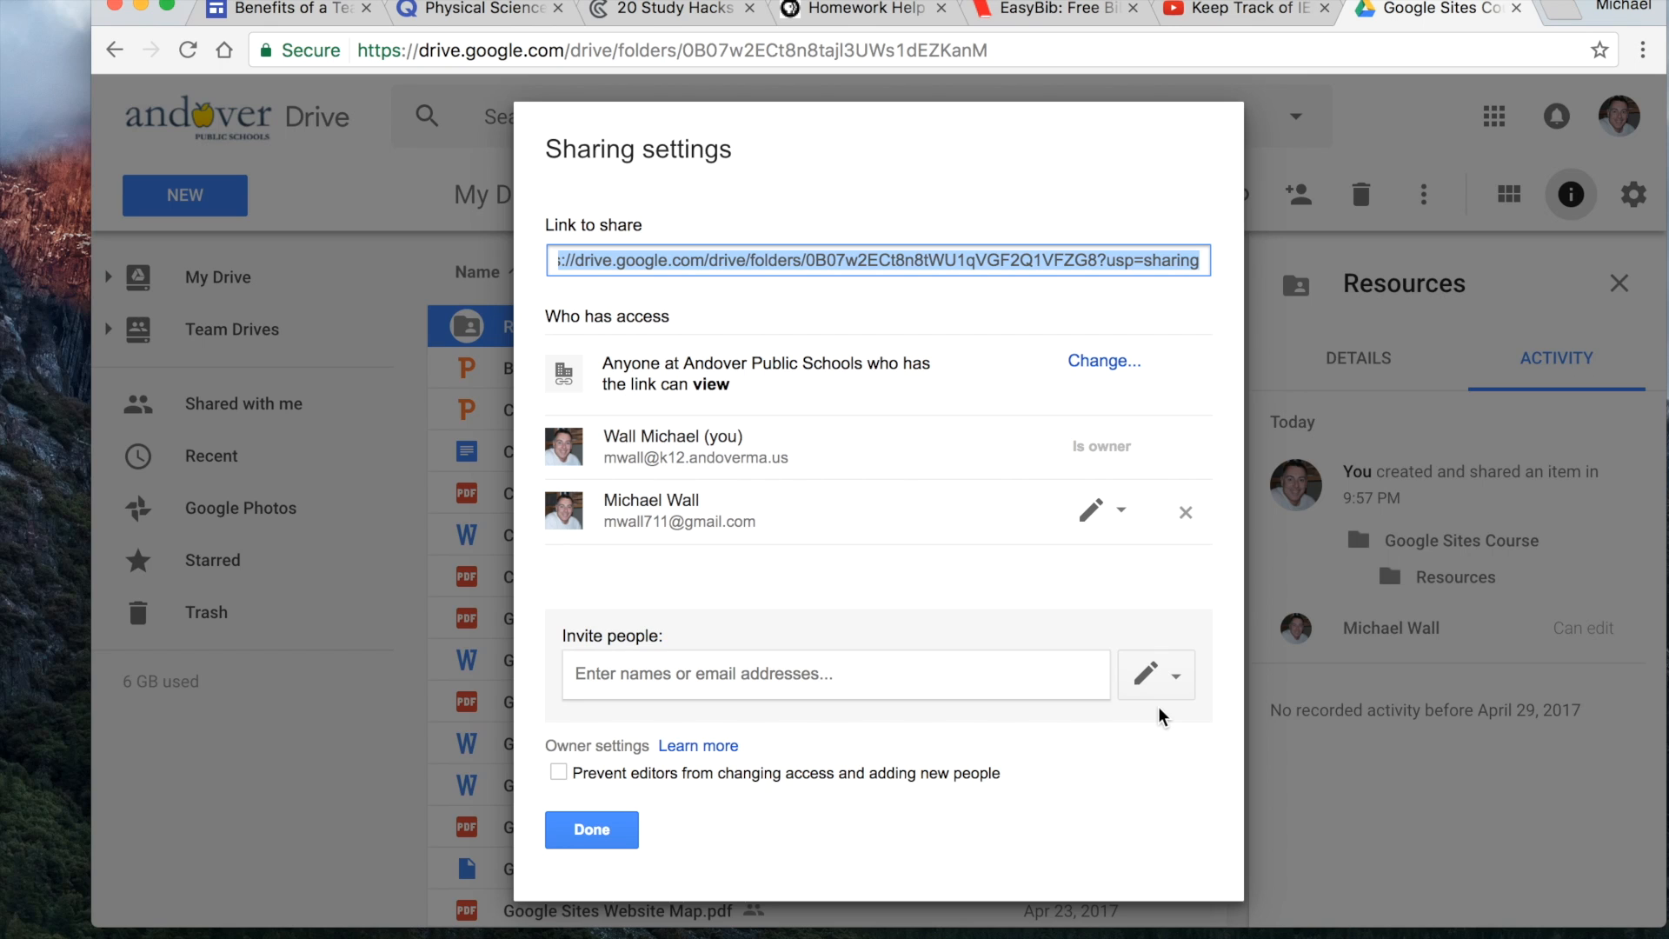
click(1110, 364)
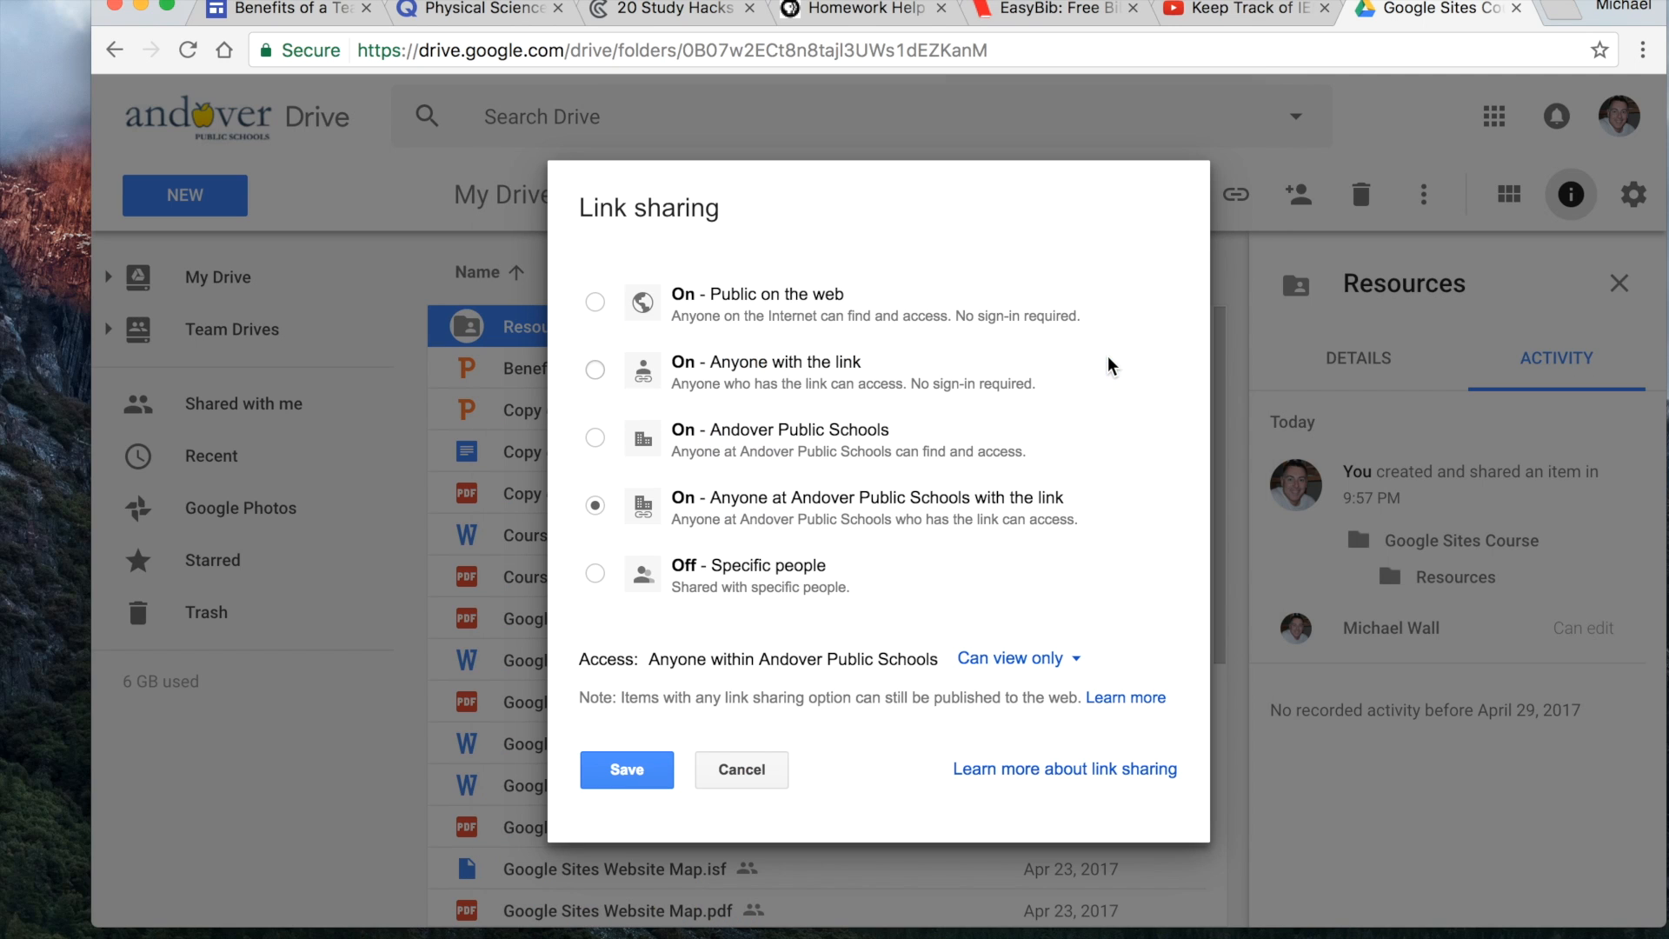
click(596, 303)
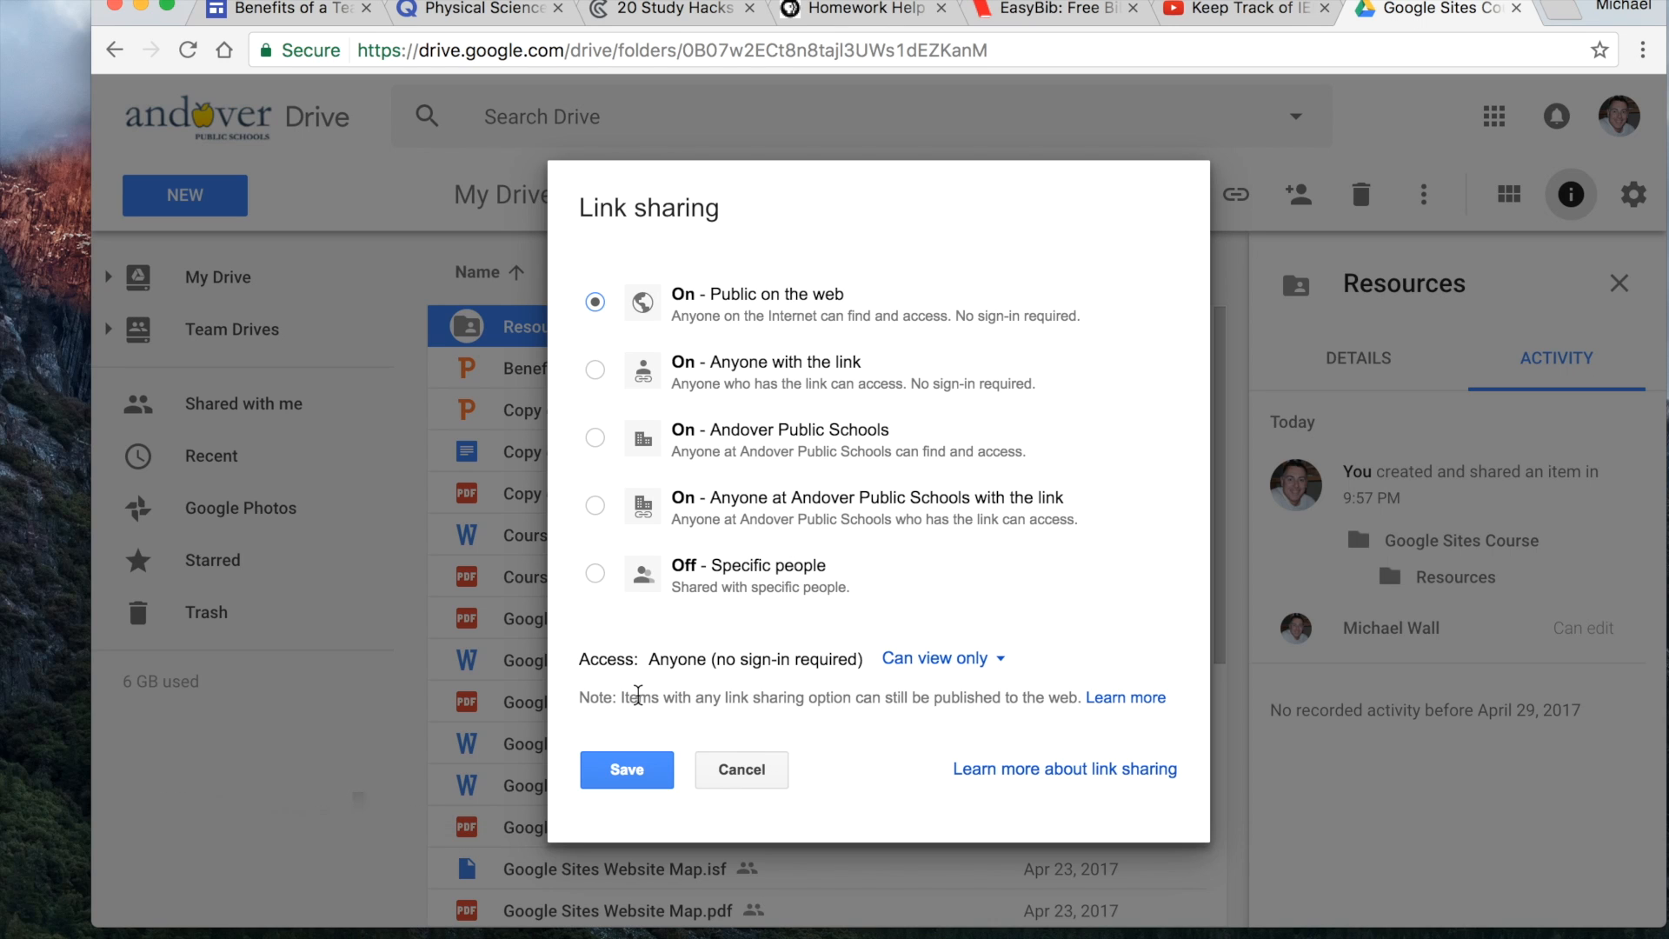
click(627, 770)
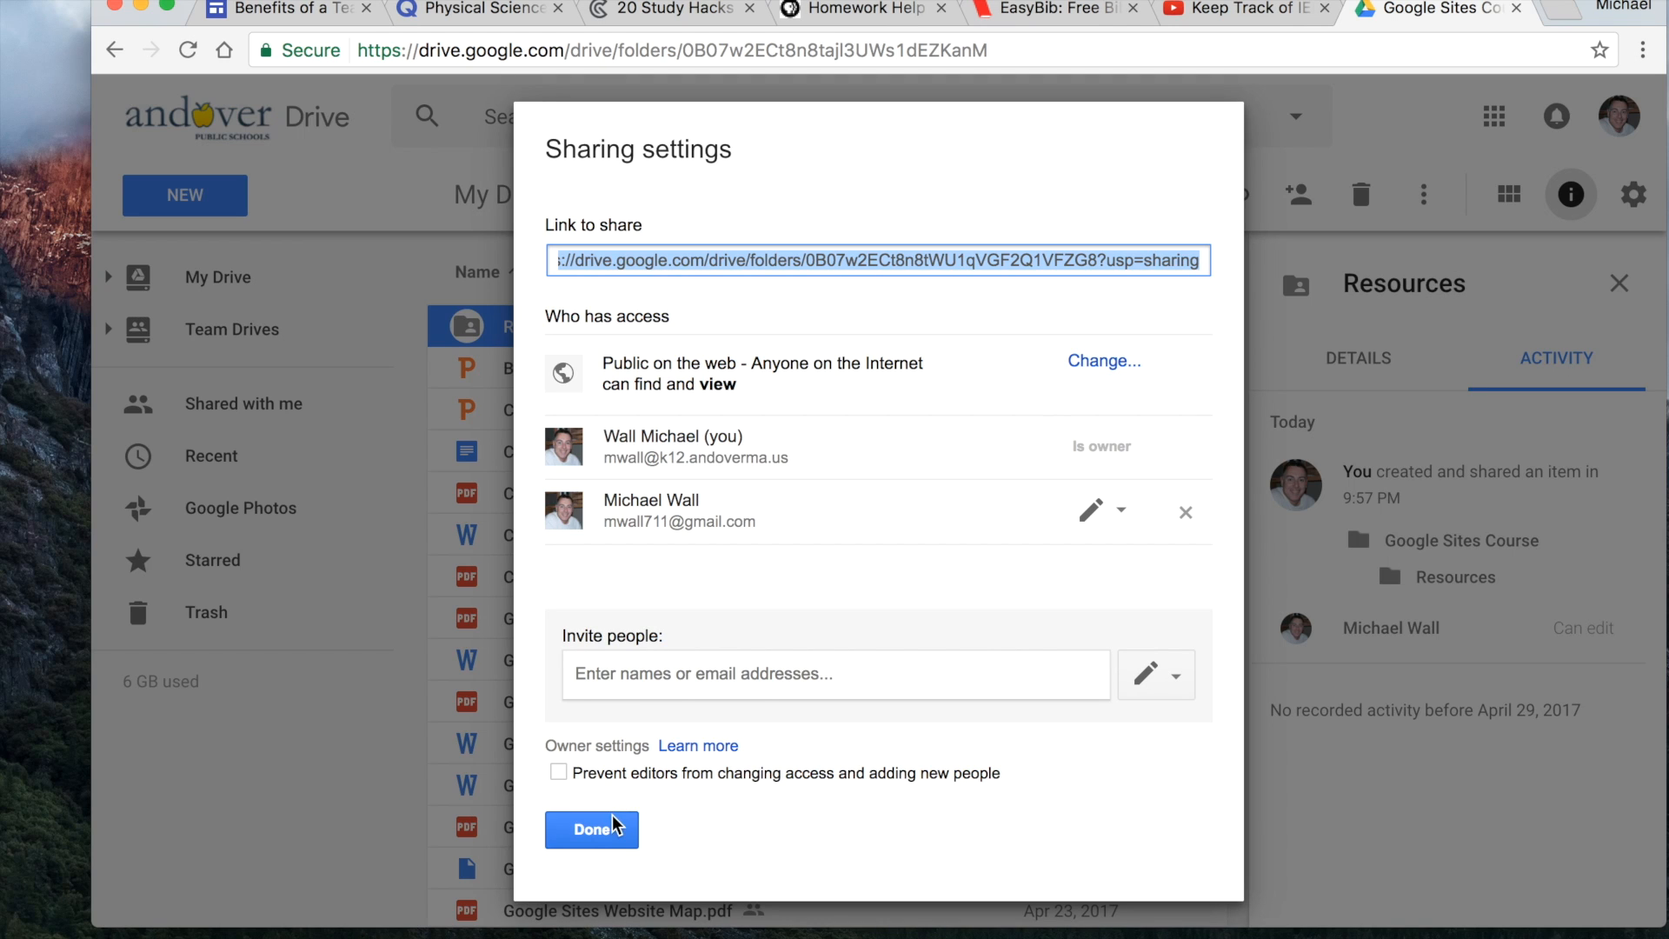
click(598, 831)
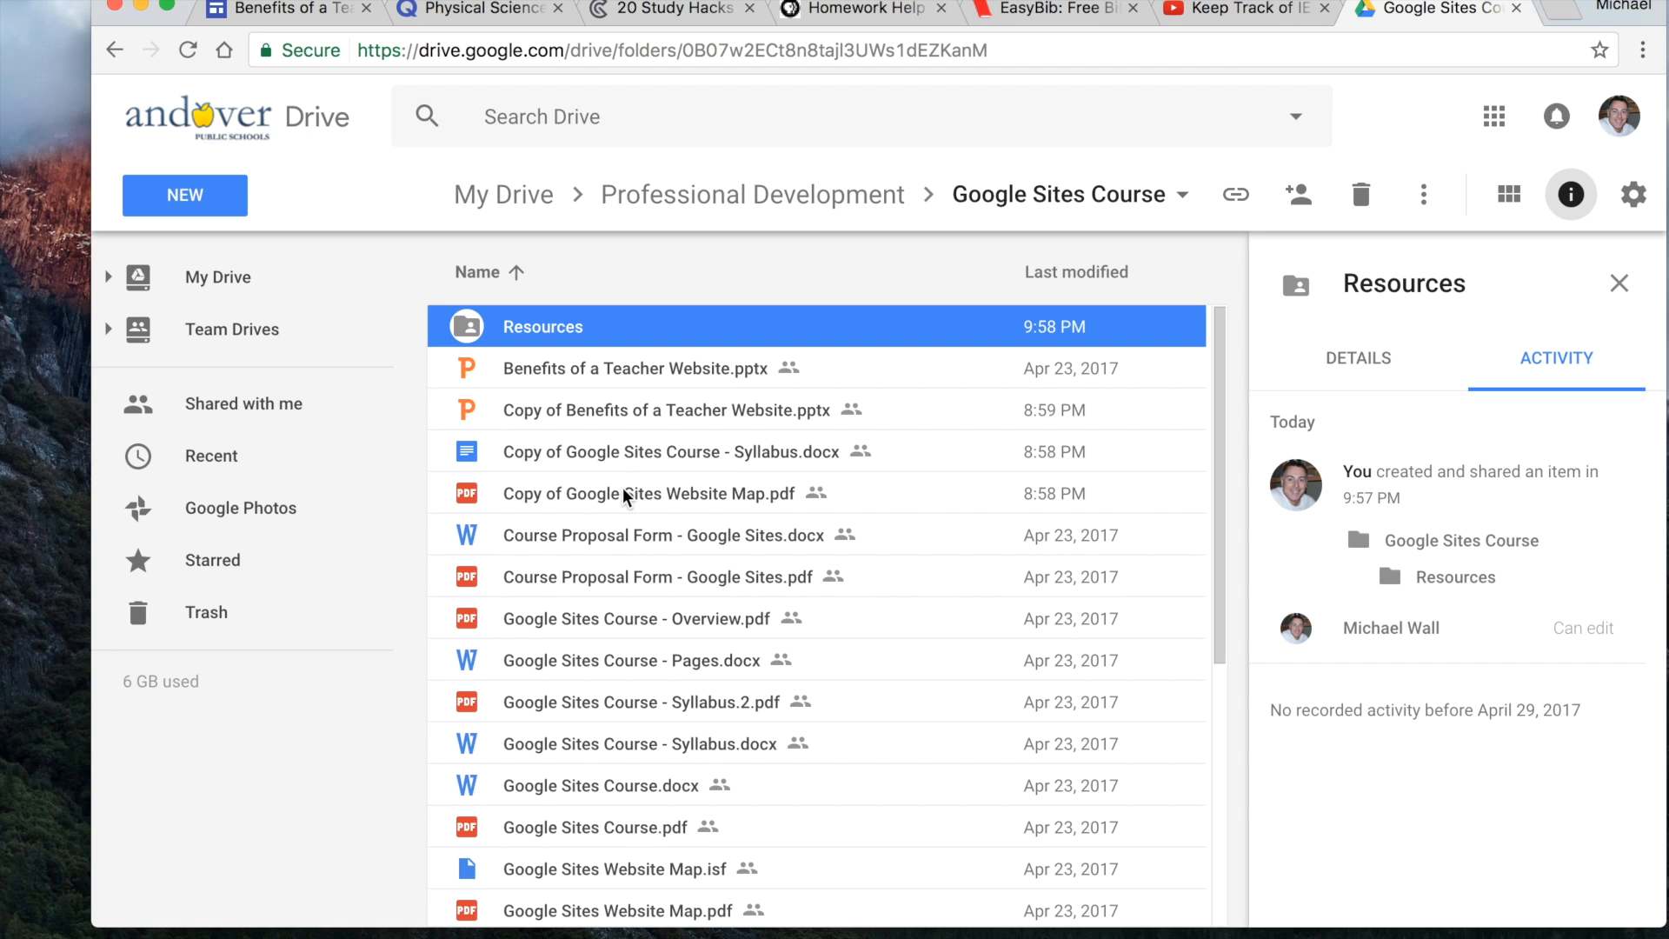
- Move the copied teacher website presentation, course syllabus and website map PDF into the Resources folder, and check the folder's contents
click(580, 414)
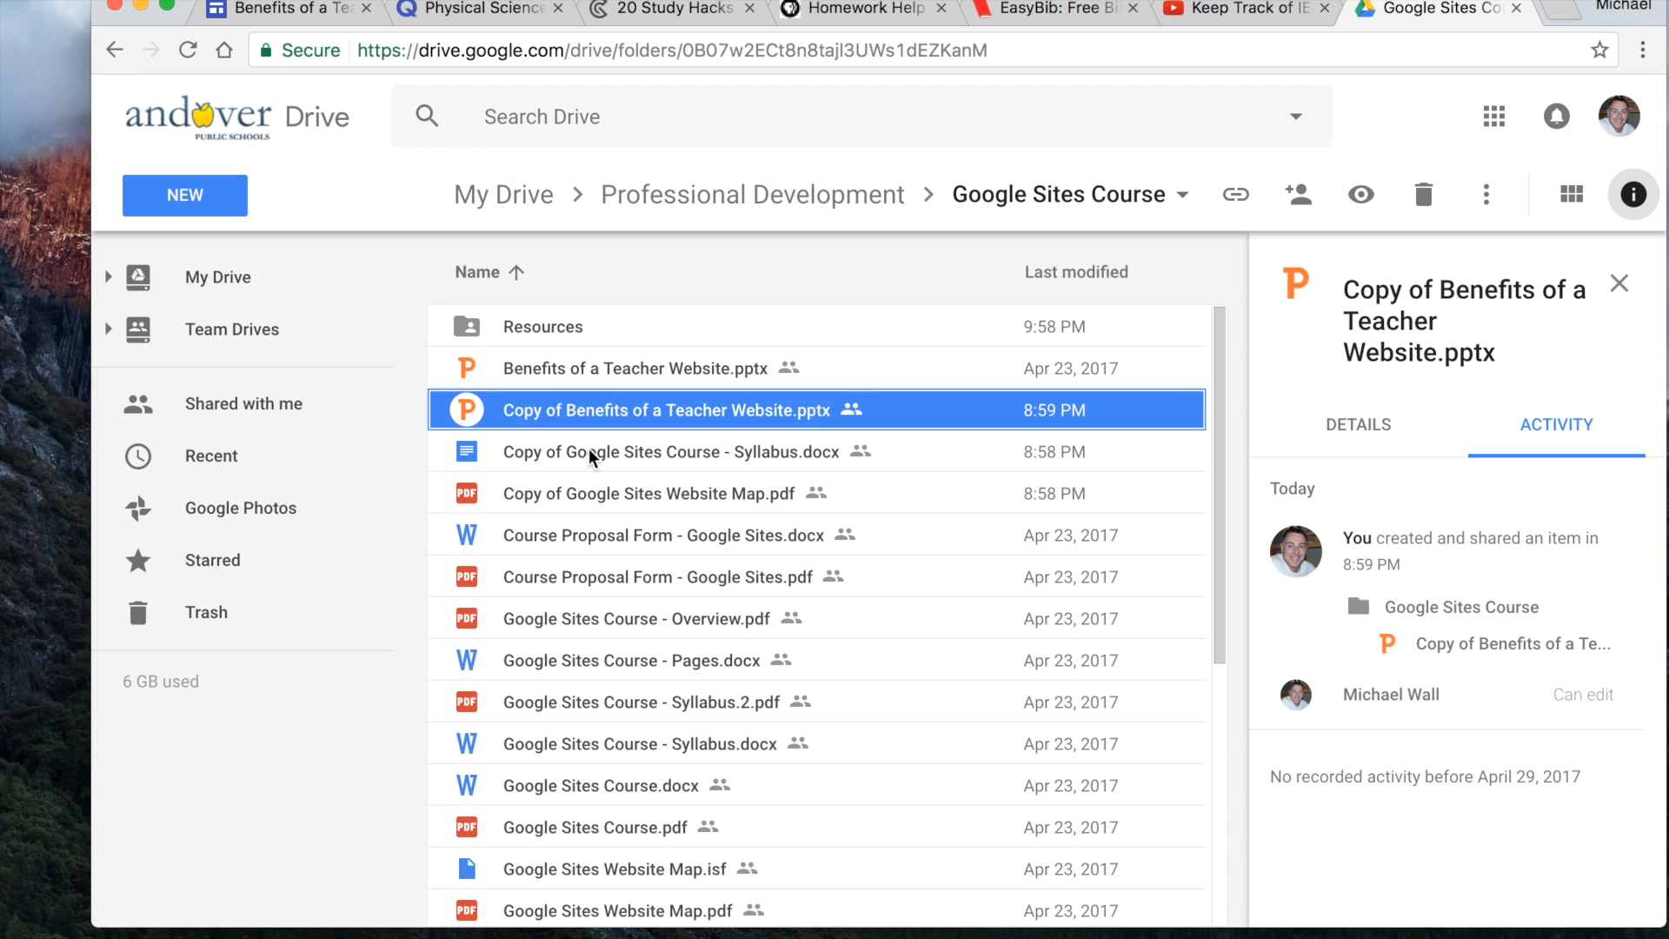
shift+click(588, 449)
shift+click(575, 496)
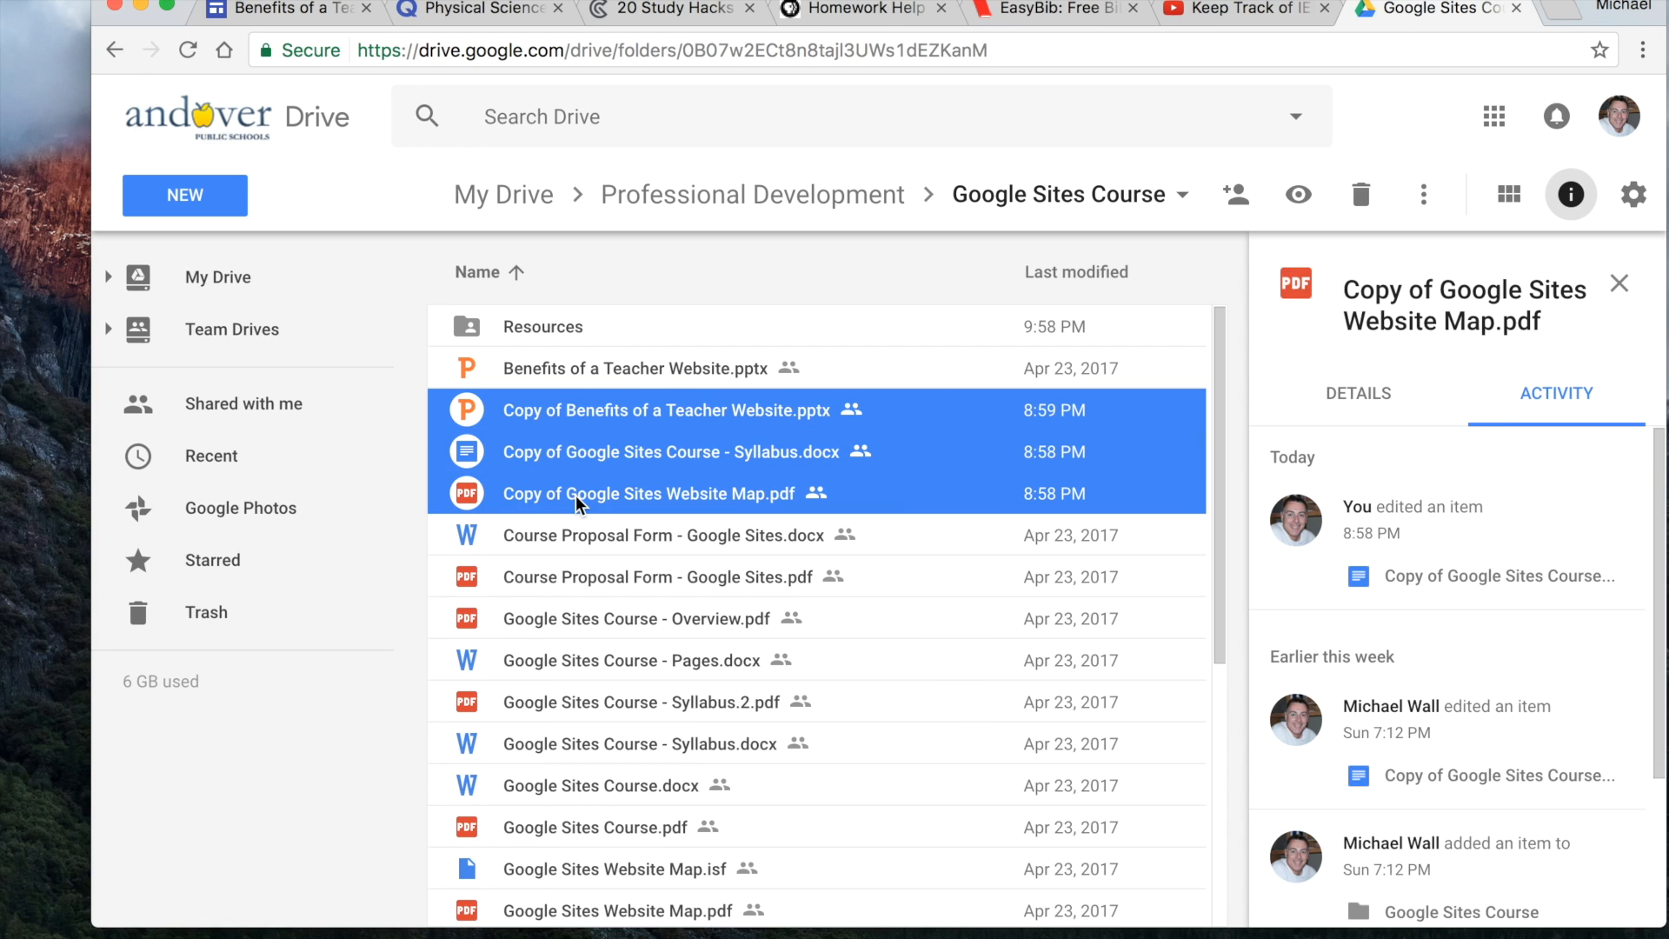
drag(576, 416, 540, 329)
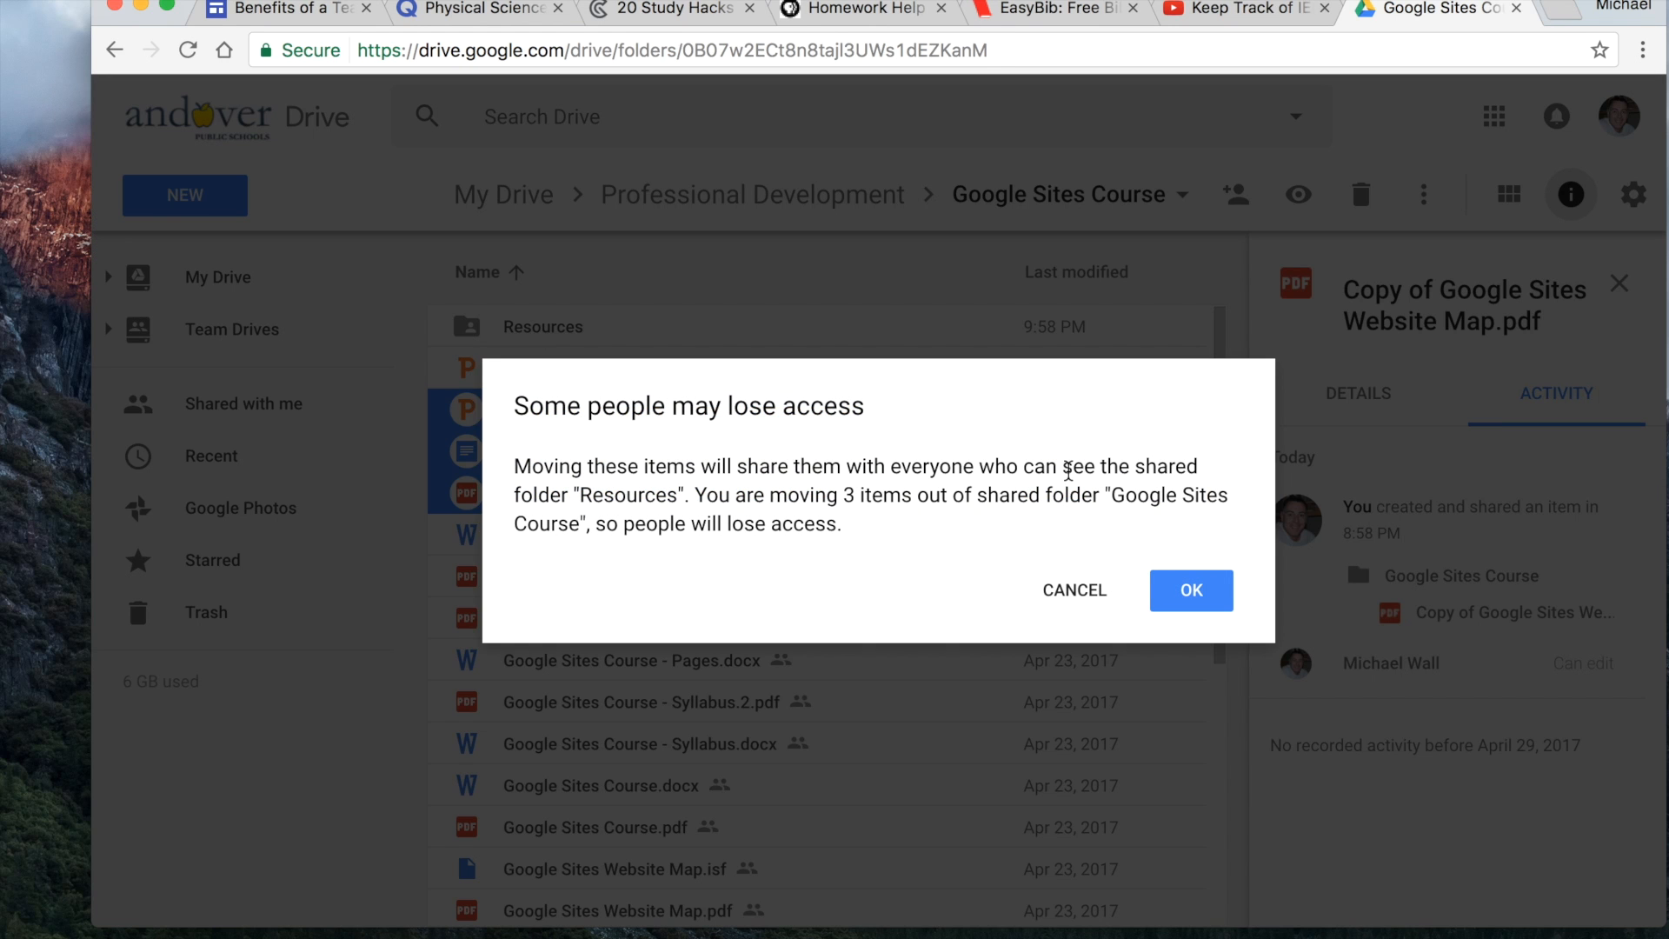
click(1201, 594)
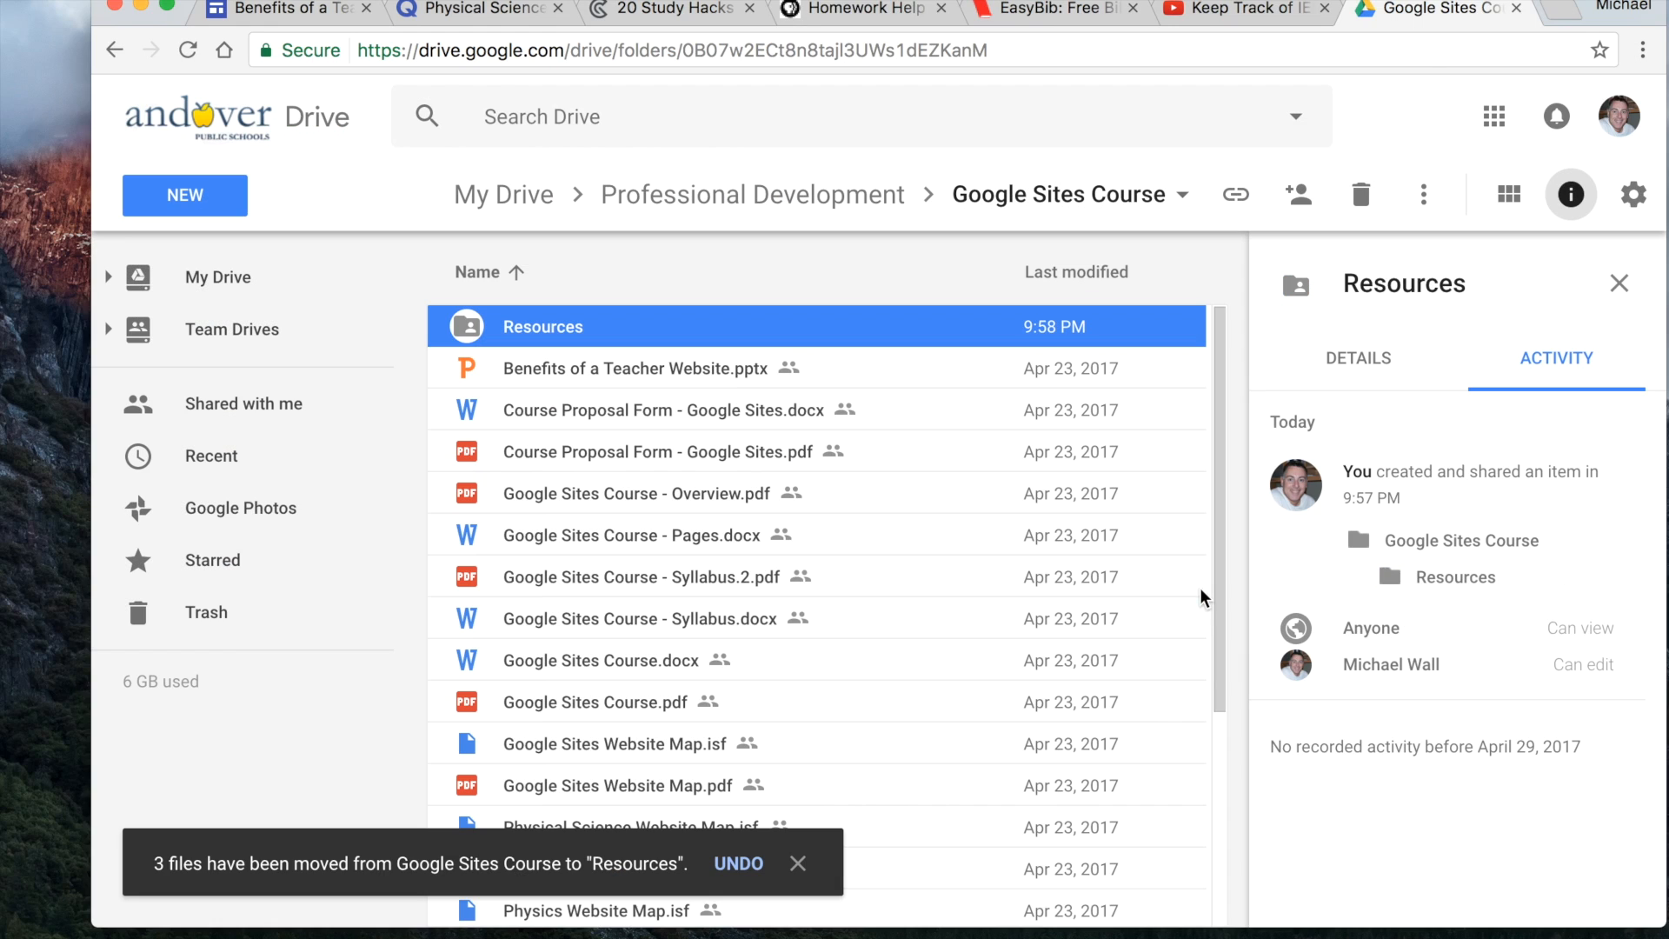
double_click(554, 325)
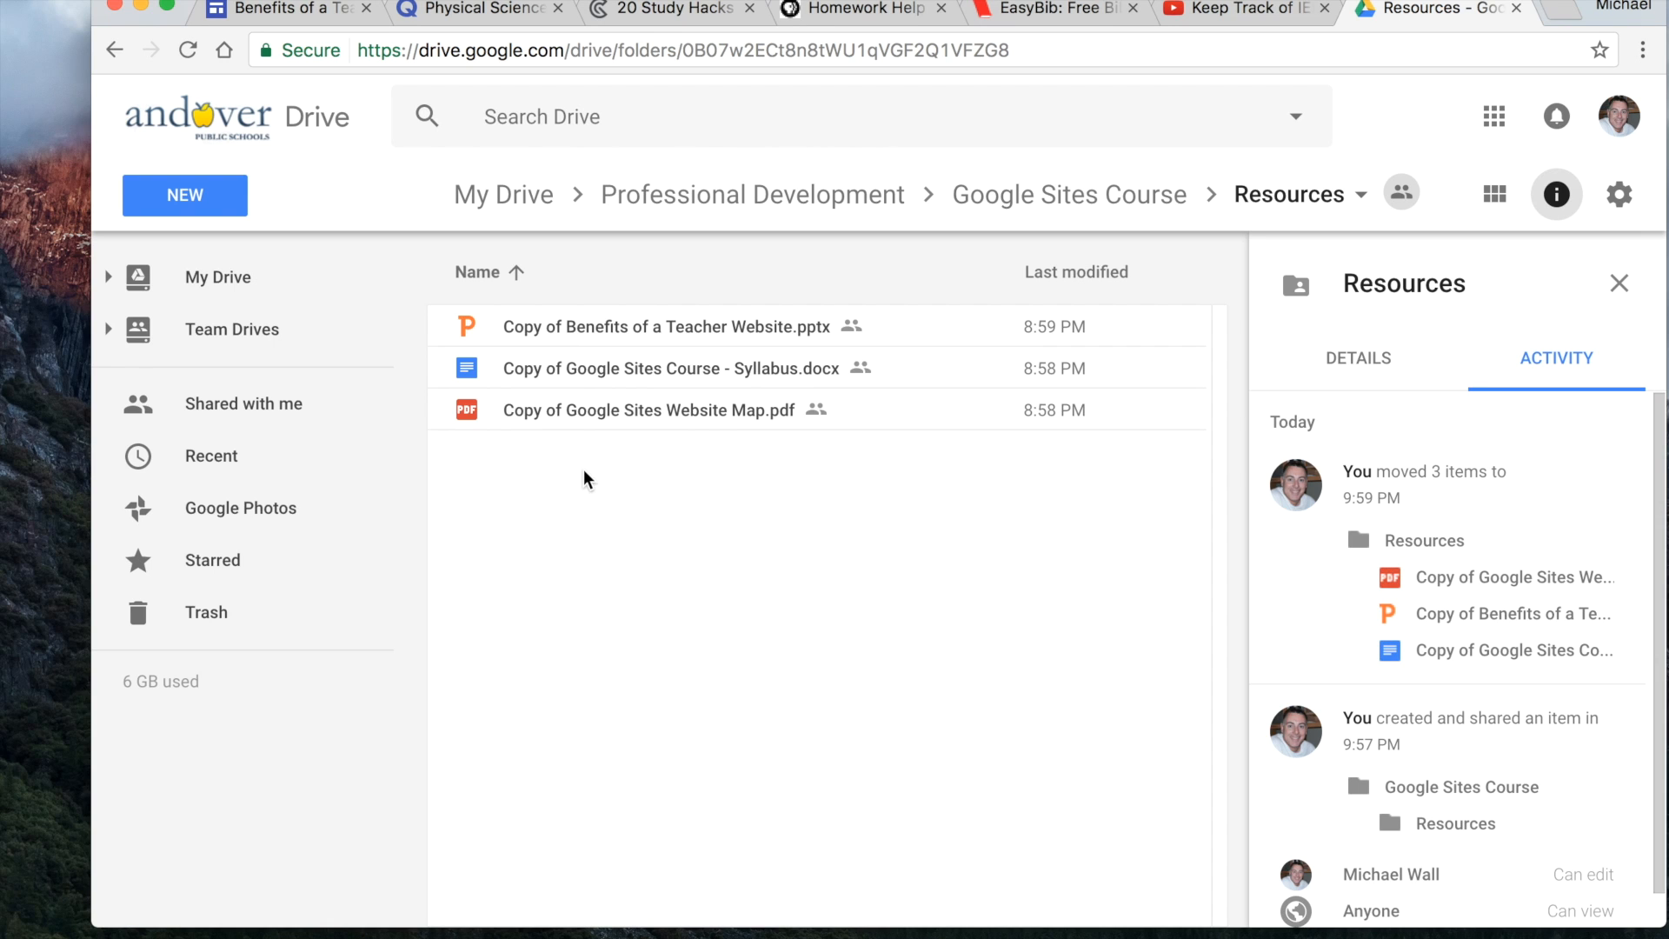
click(1060, 211)
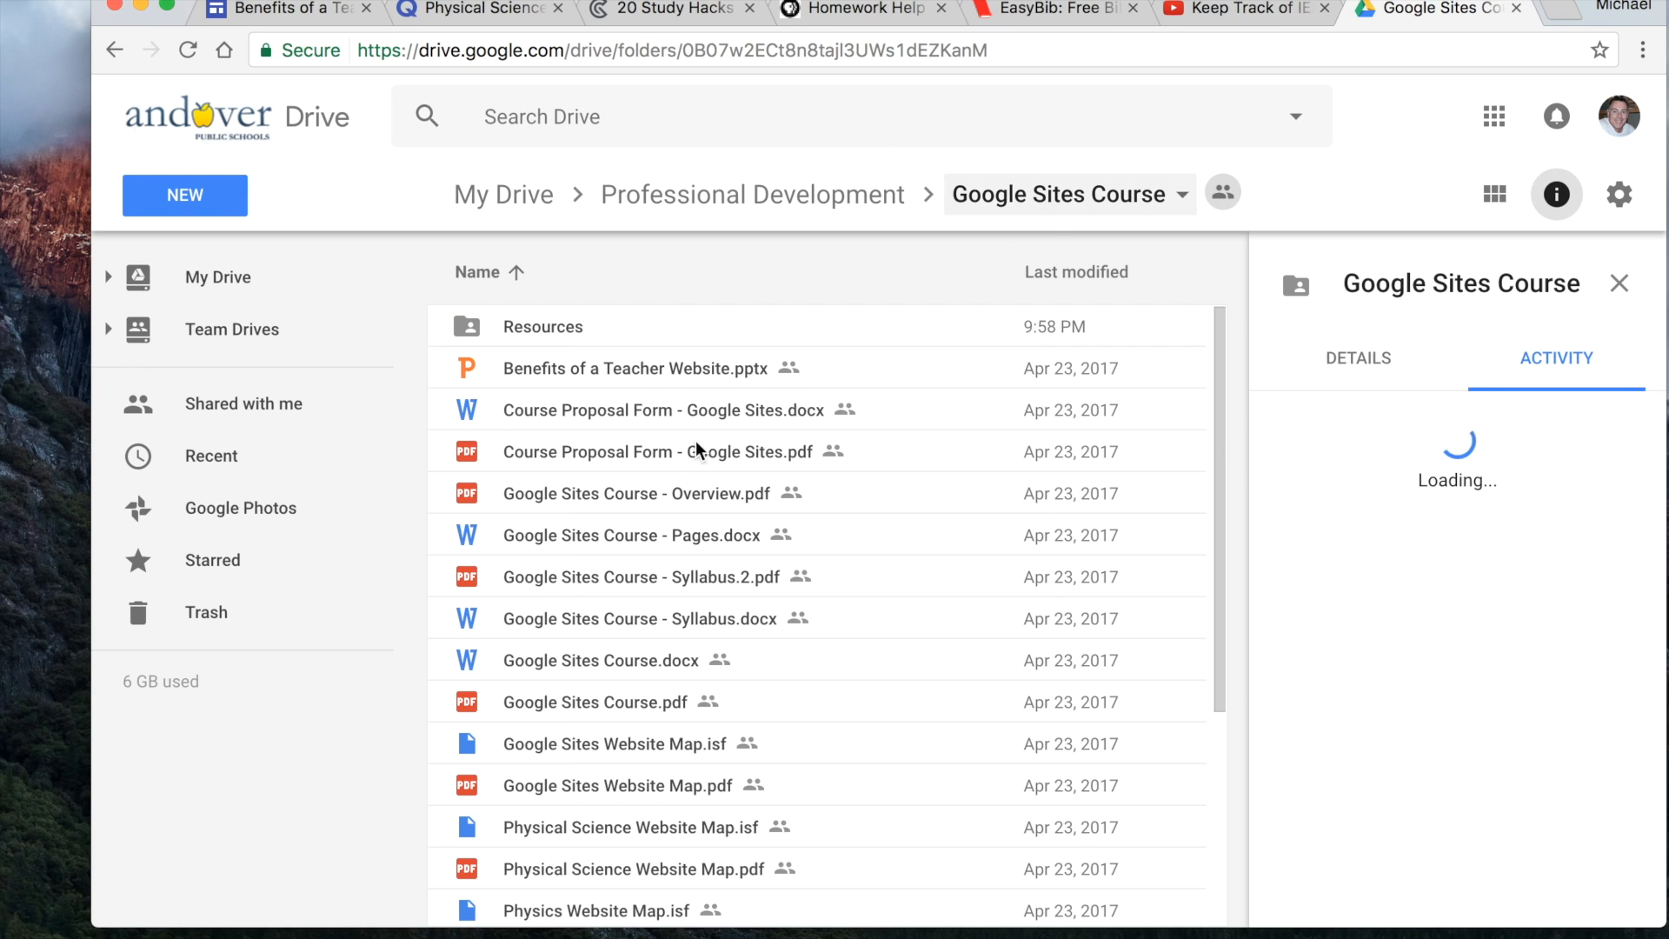
- Switch to Google Sites and insert the Resources folder from Drive, found under Professional Development > Google Sites Course, into the page
click(285, 15)
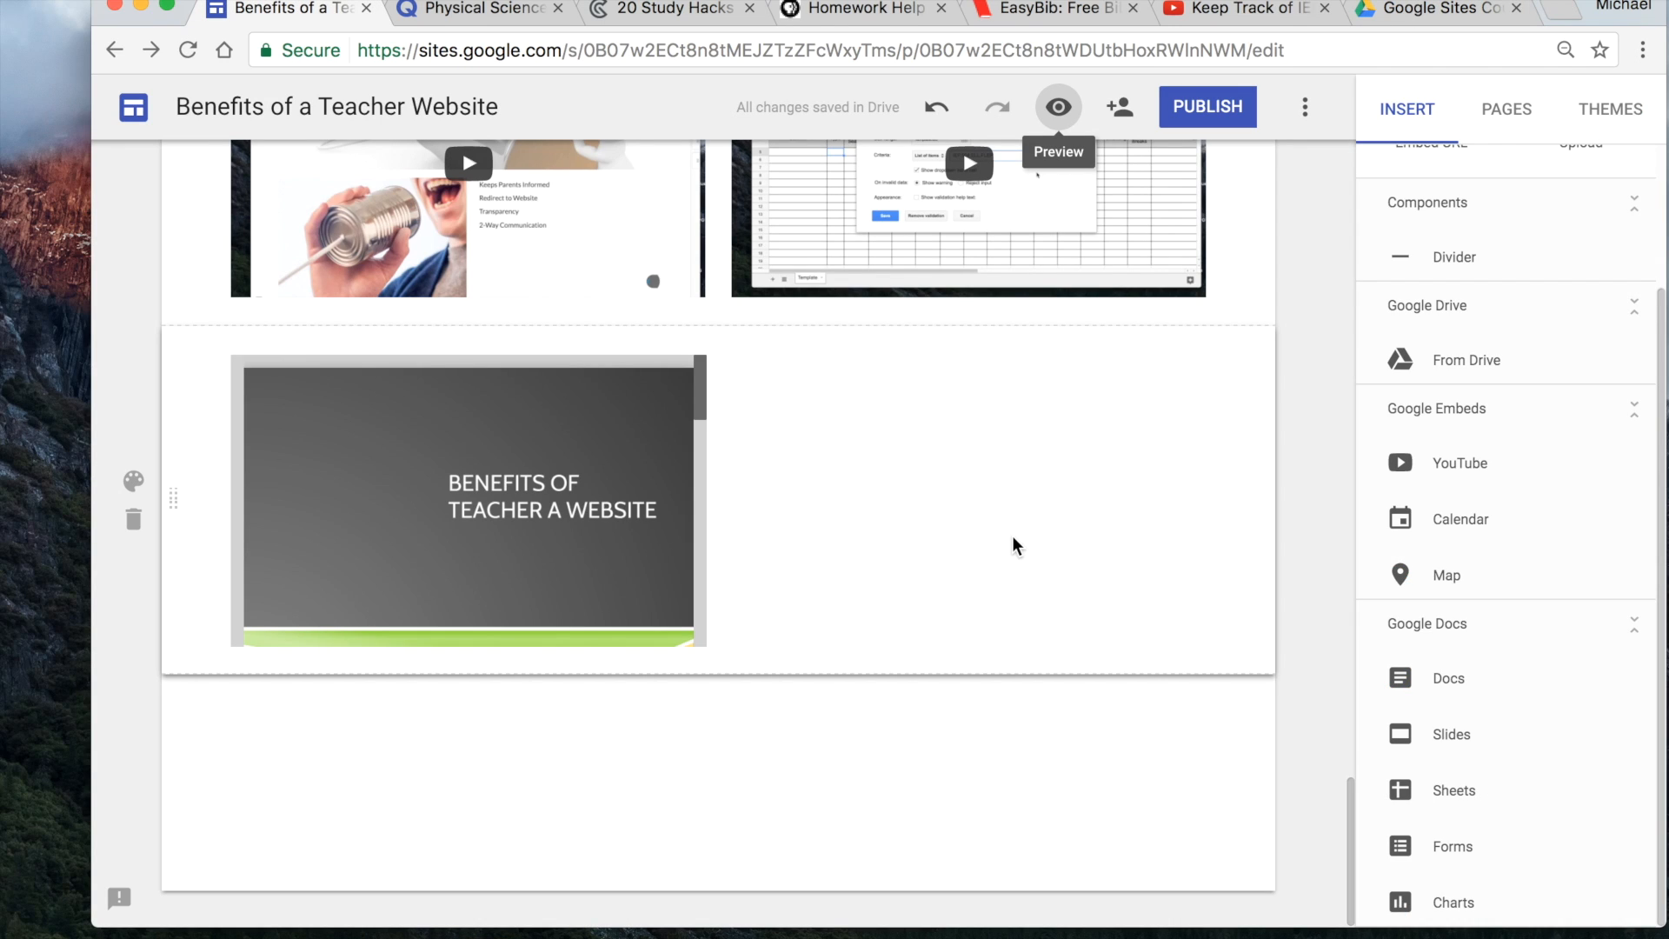
click(1452, 365)
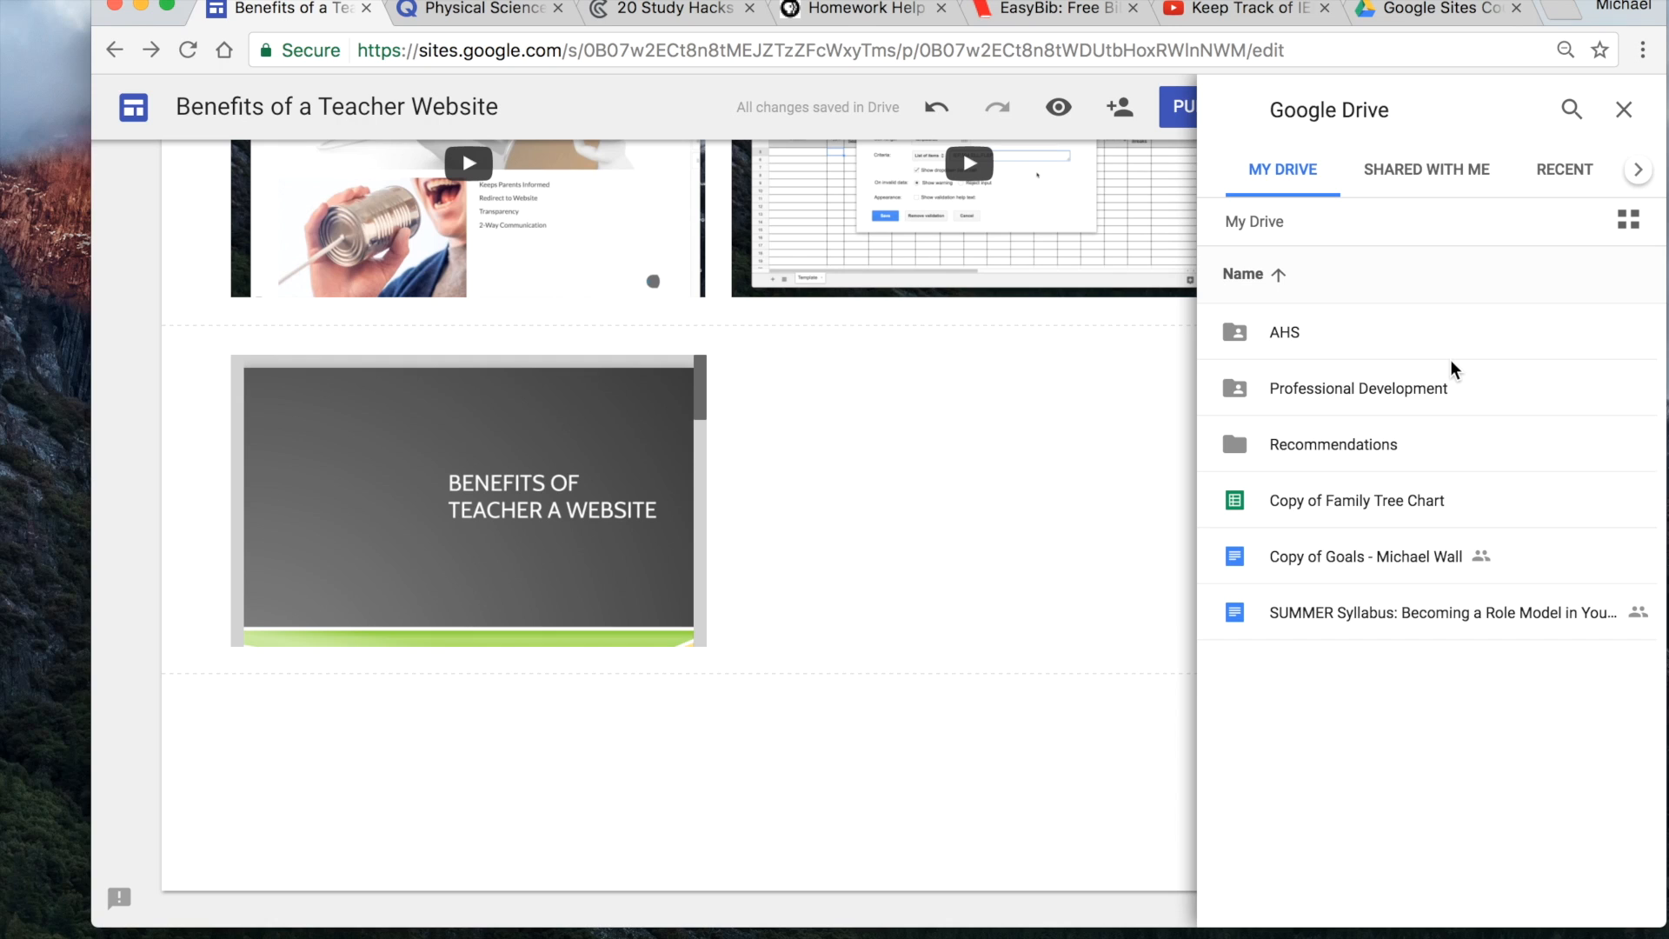
double_click(1364, 388)
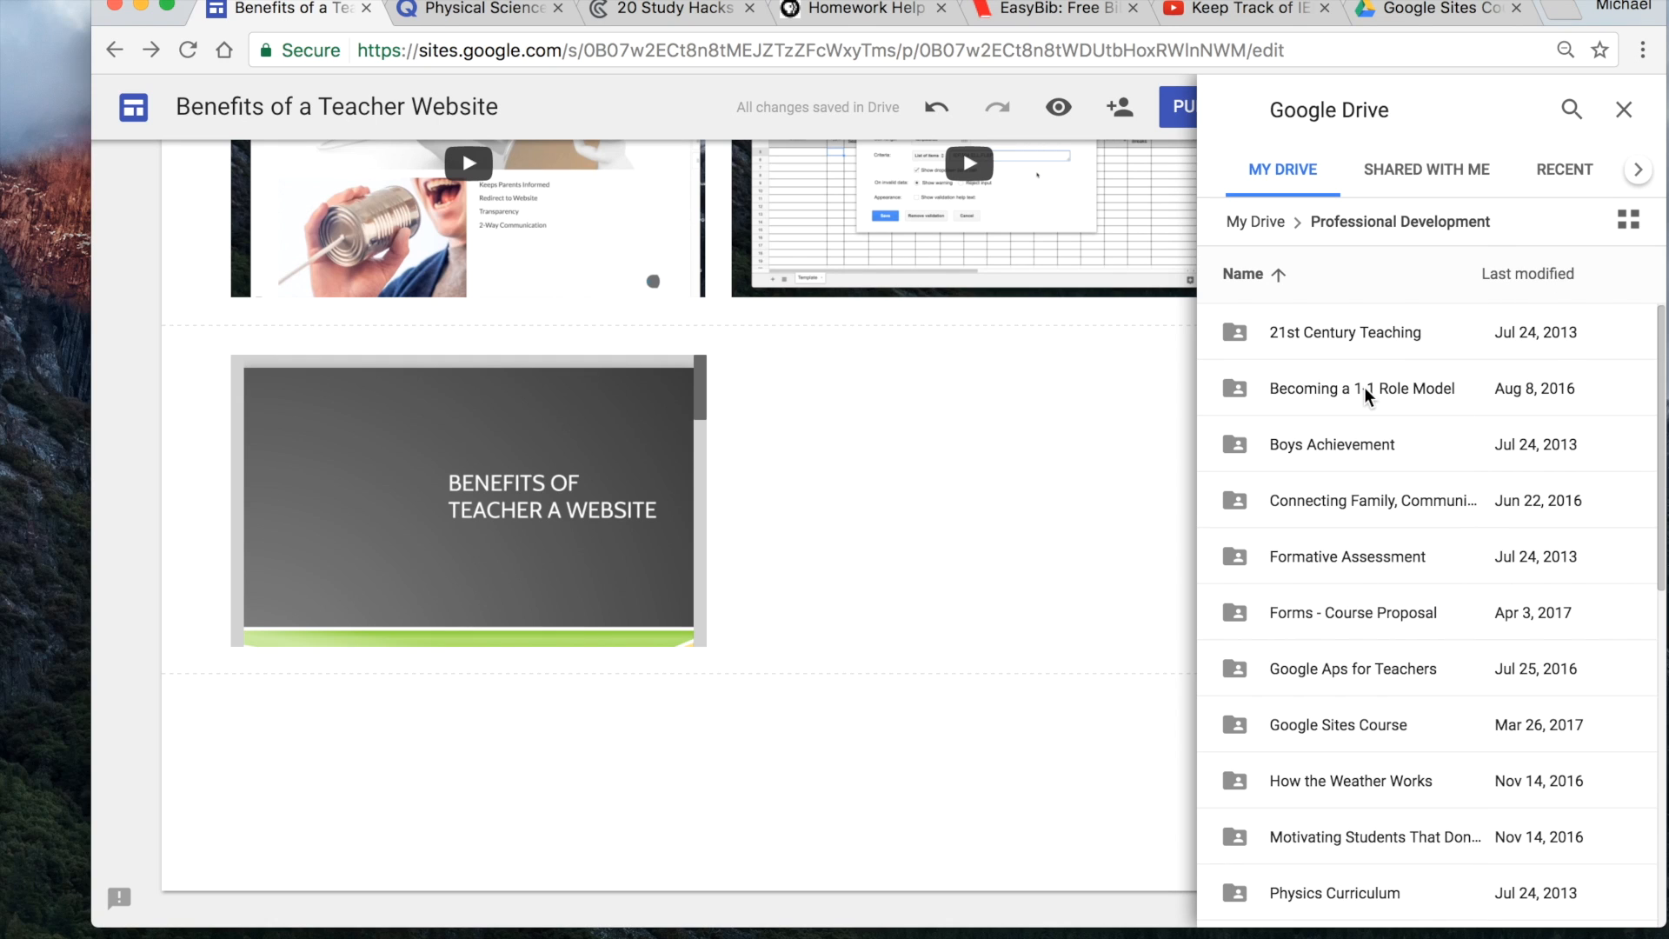
double_click(1333, 719)
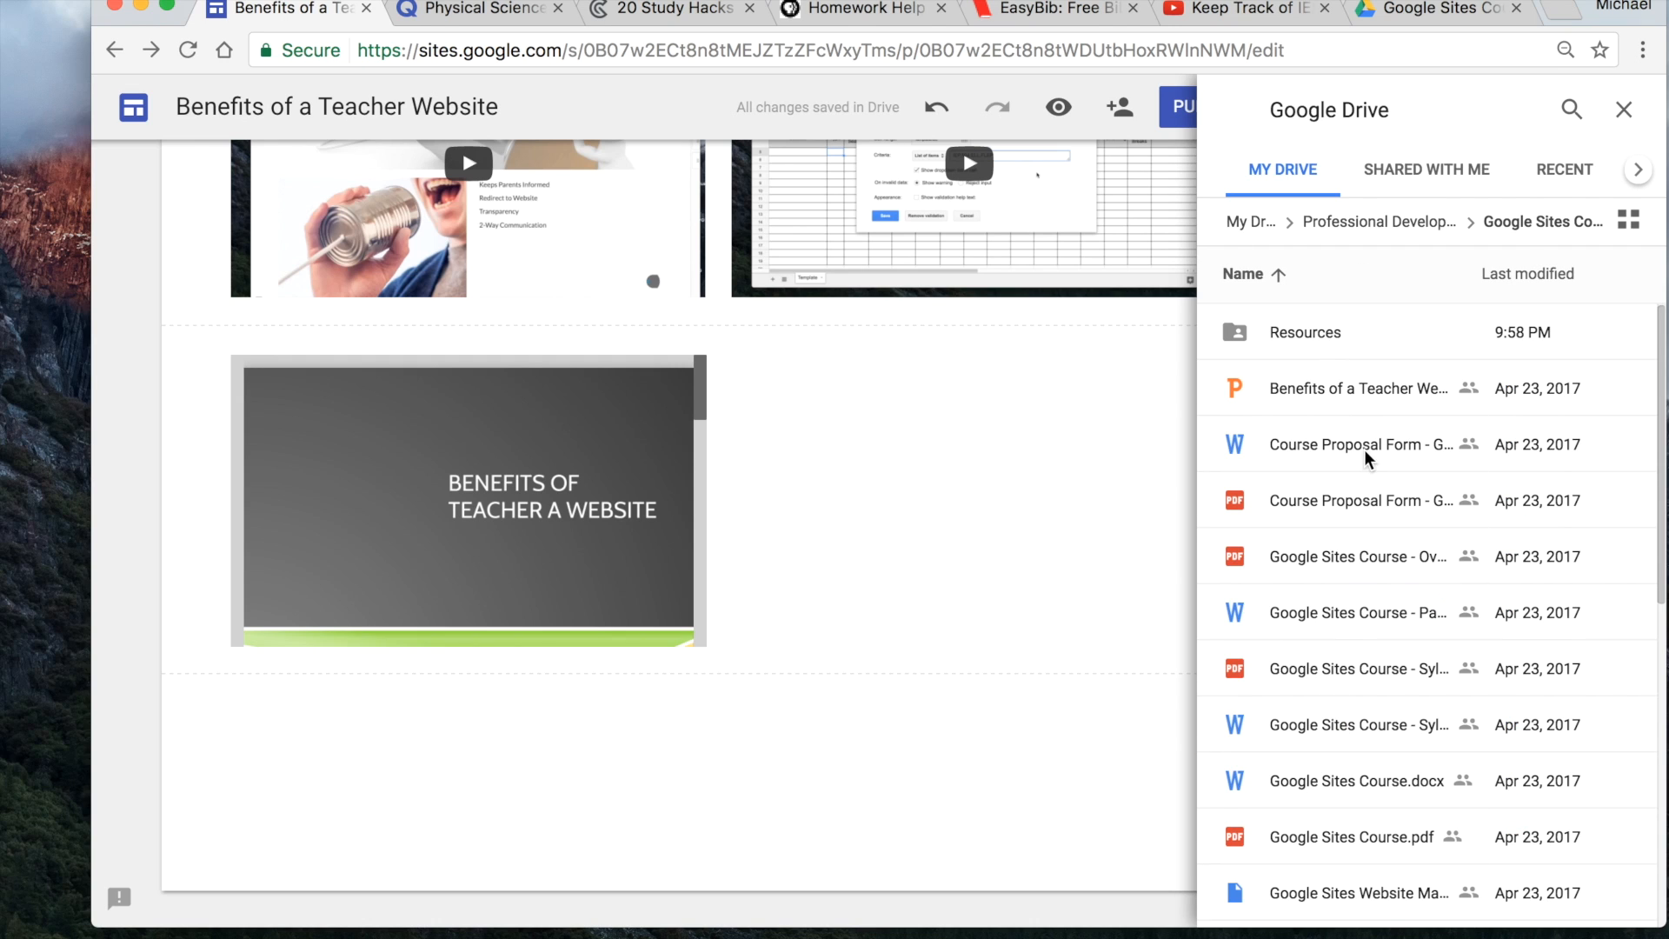
click(1303, 332)
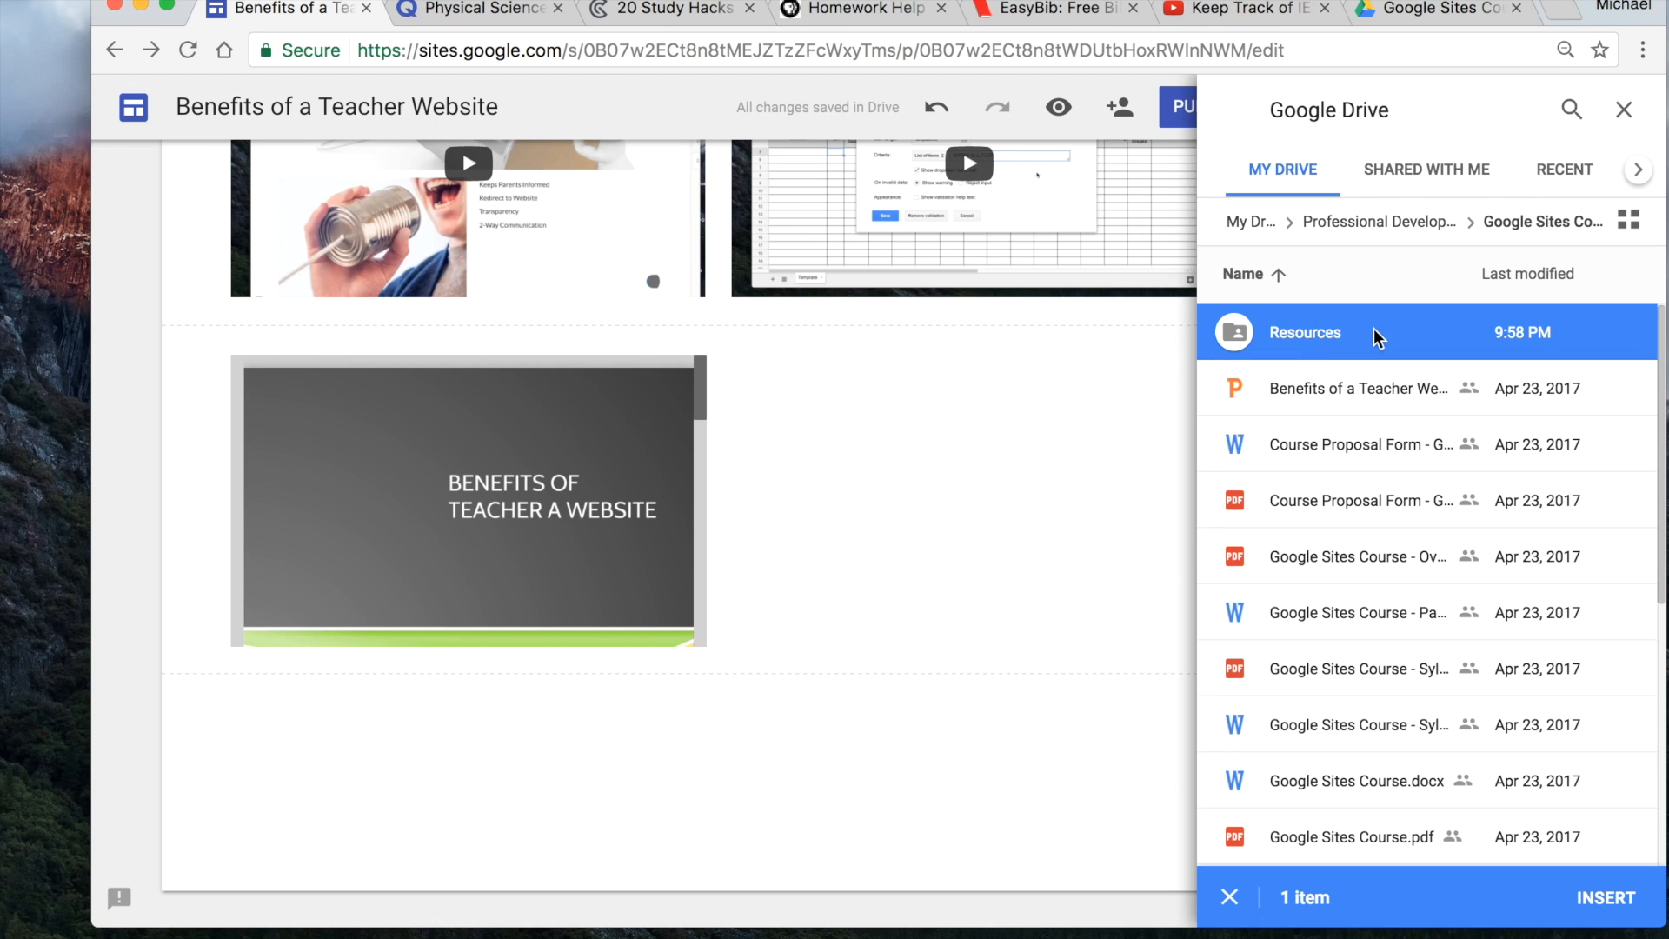
click(1609, 904)
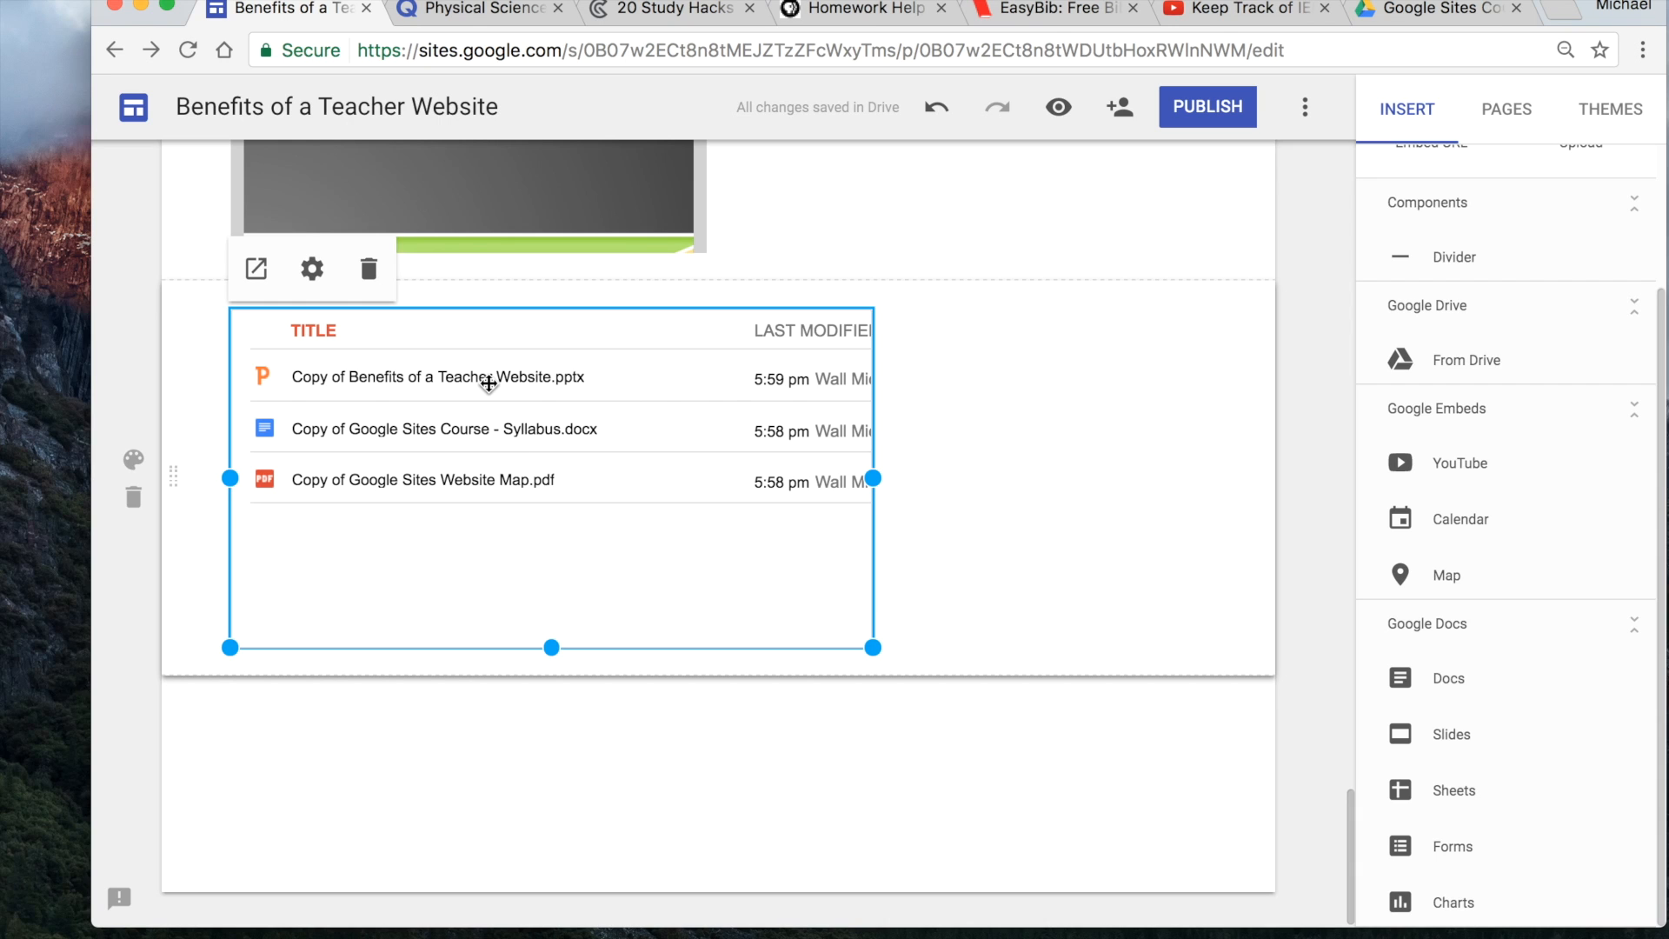
- Compare the embedded file list with the contents of the Resources folder in Google Drive and return to Google Sites
click(1434, 8)
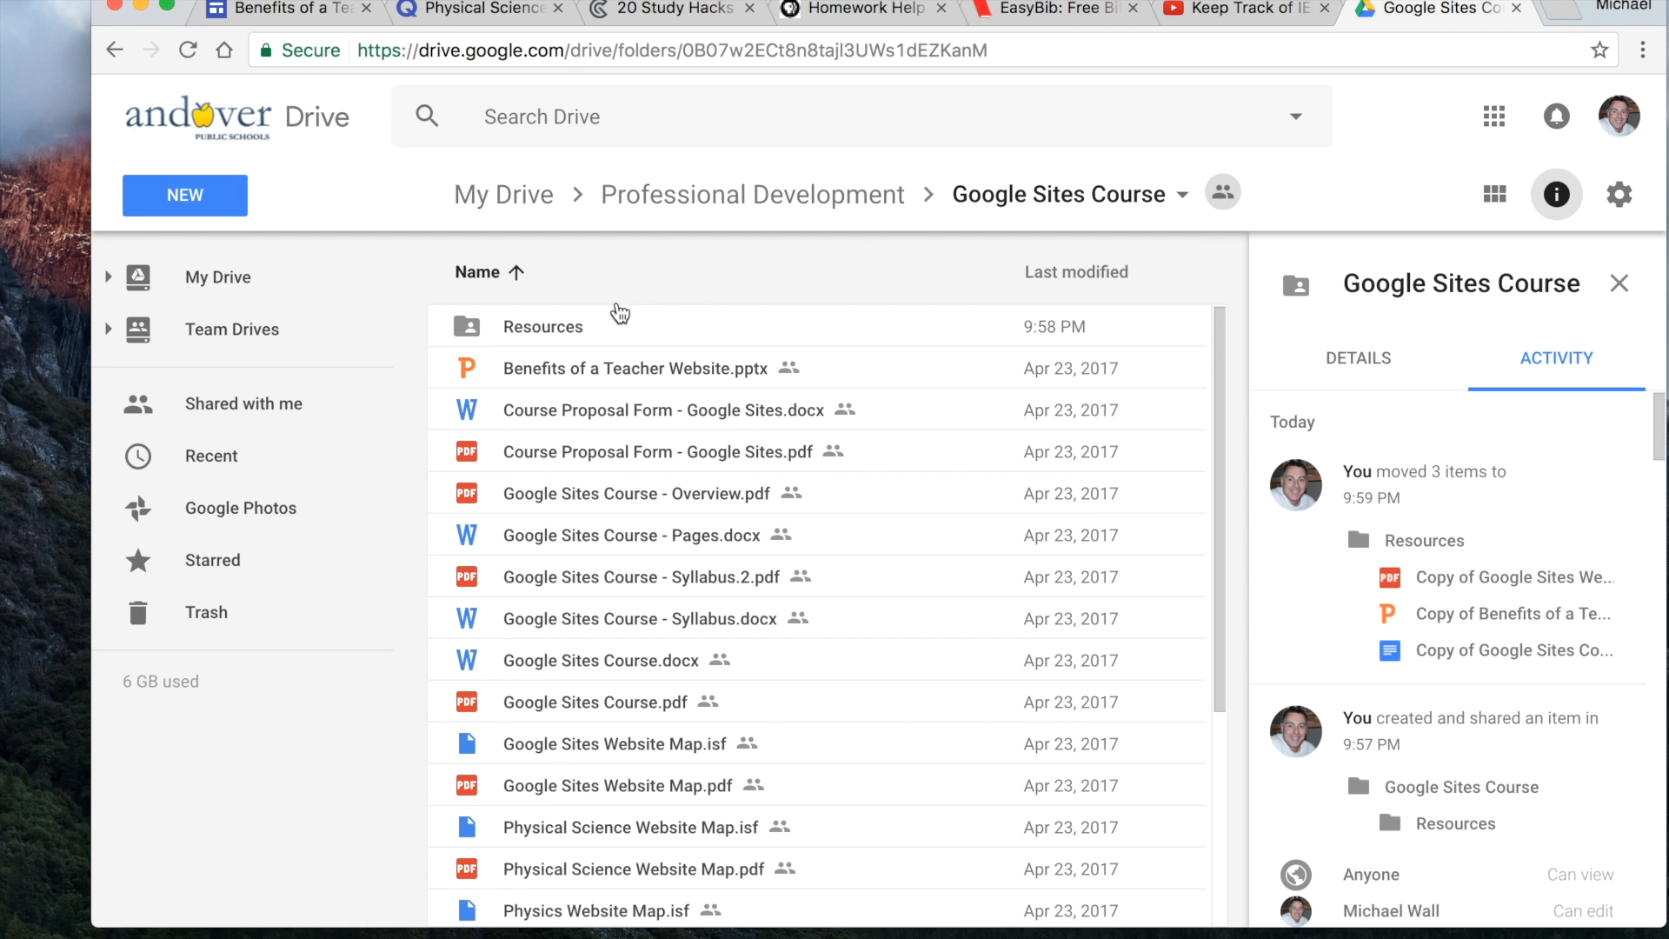
double_click(572, 326)
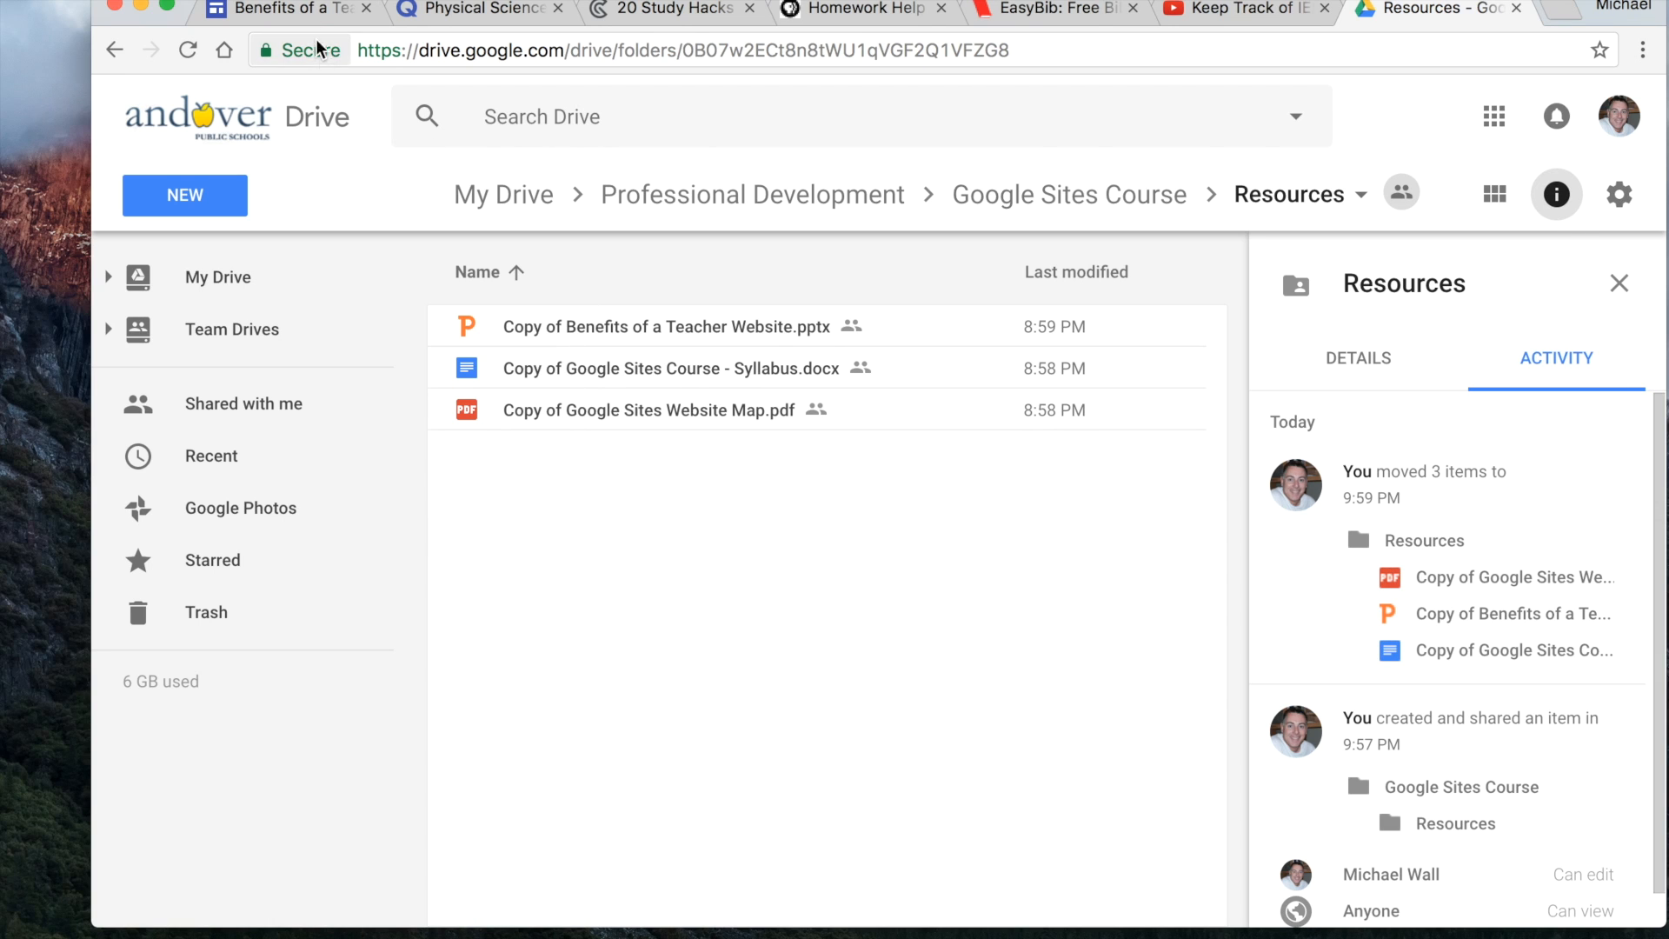
click(318, 10)
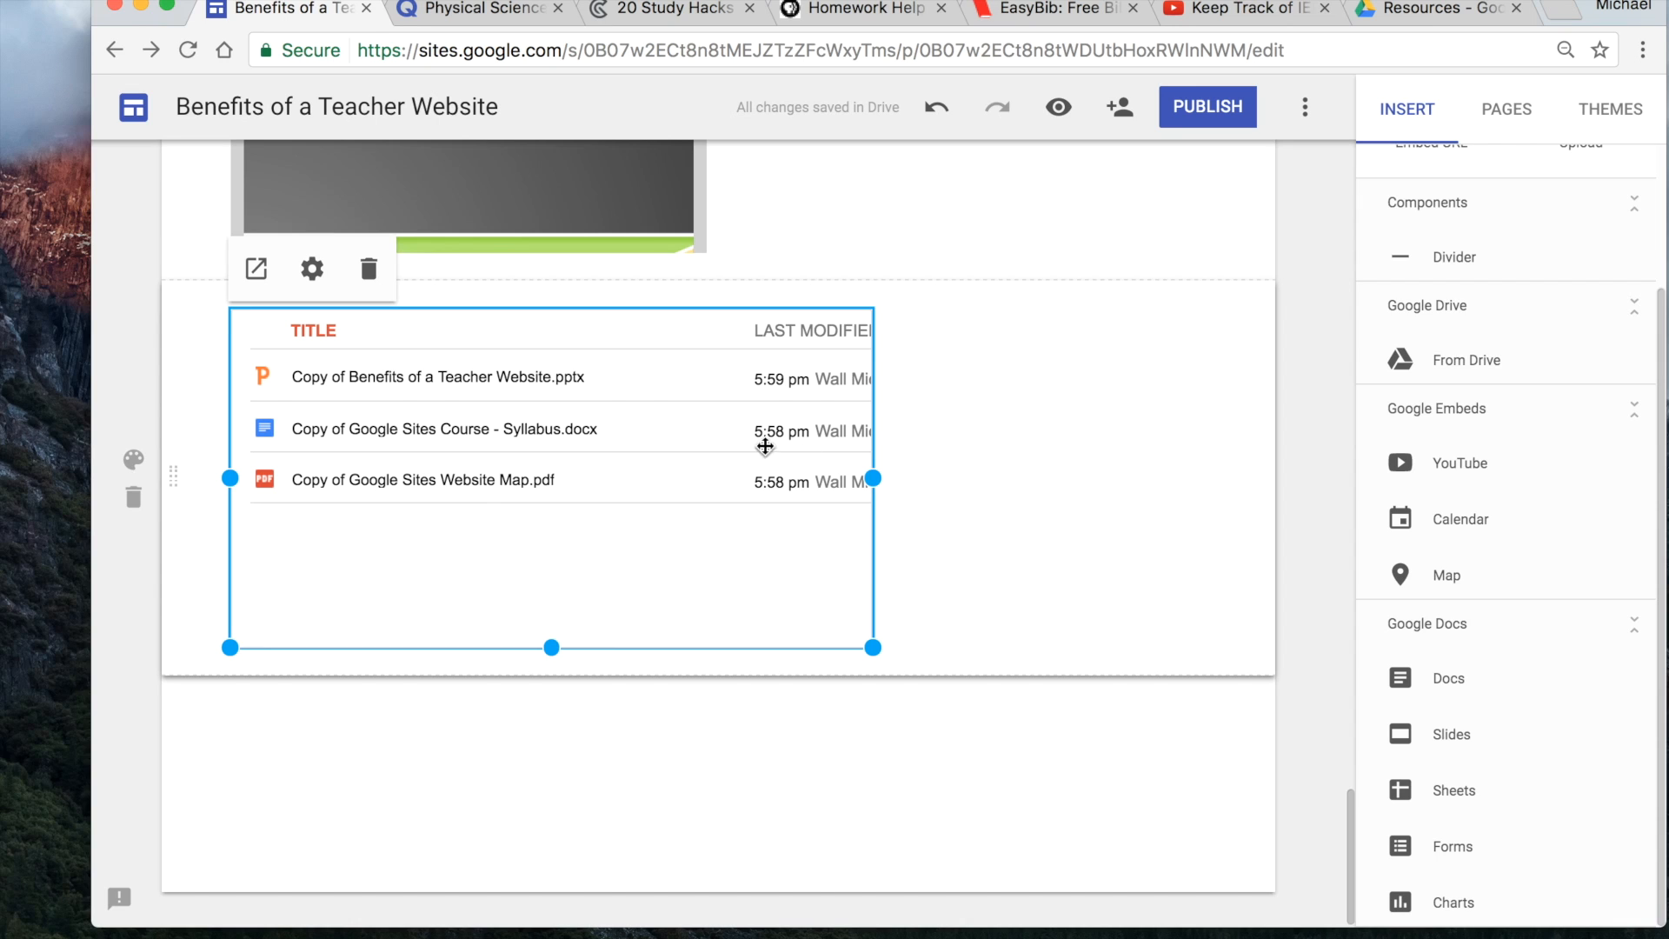
- Narrow the embedded Resources folder to the presentation's width and place it beside the presentation in the same section
drag(873, 479, 711, 461)
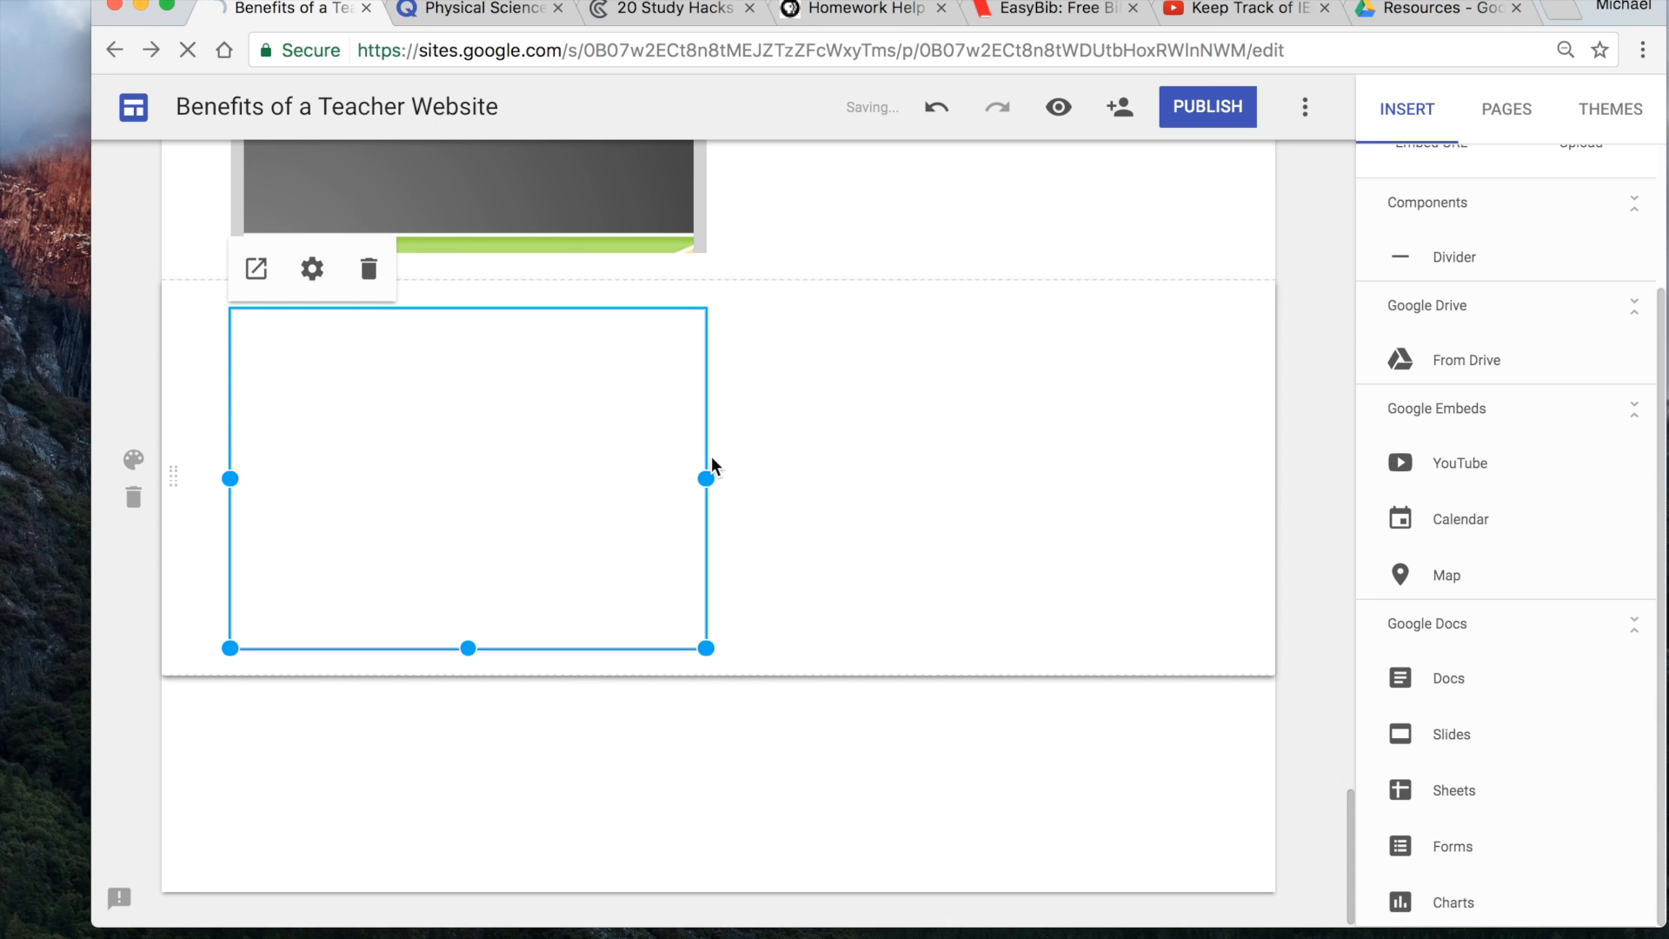
scroll(956, 506, up, 2)
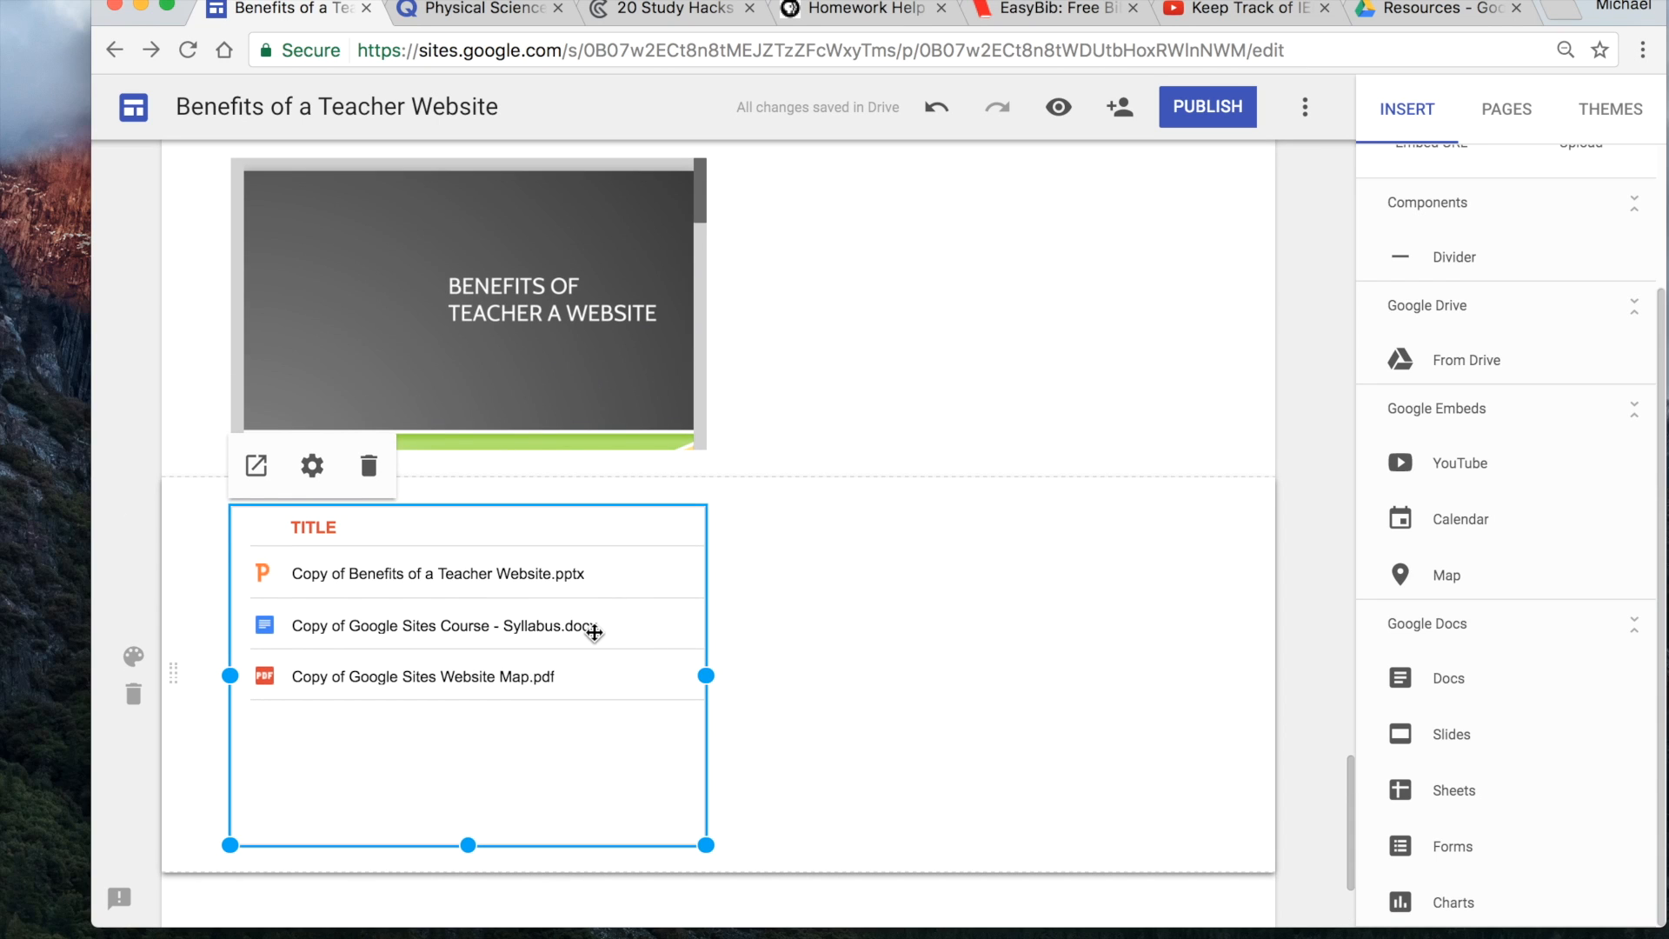
drag(686, 522, 905, 361)
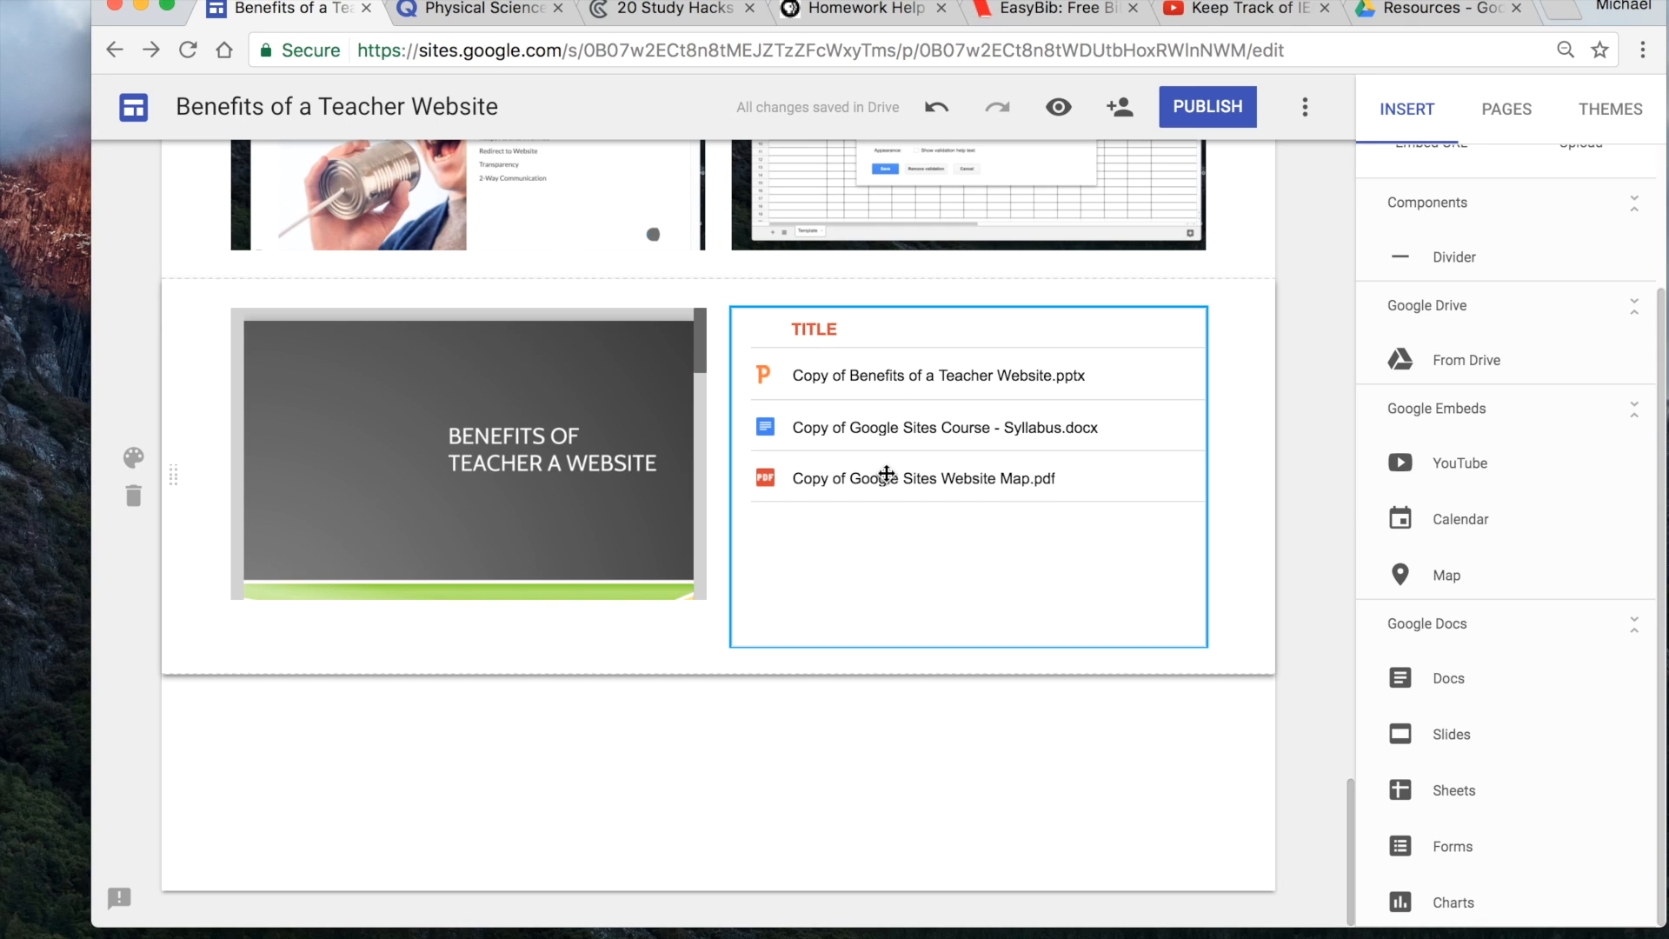
- Preview the Homework Tips page, examine its links, videos, embedded presentation and Resources file list, and return to editing
click(1060, 108)
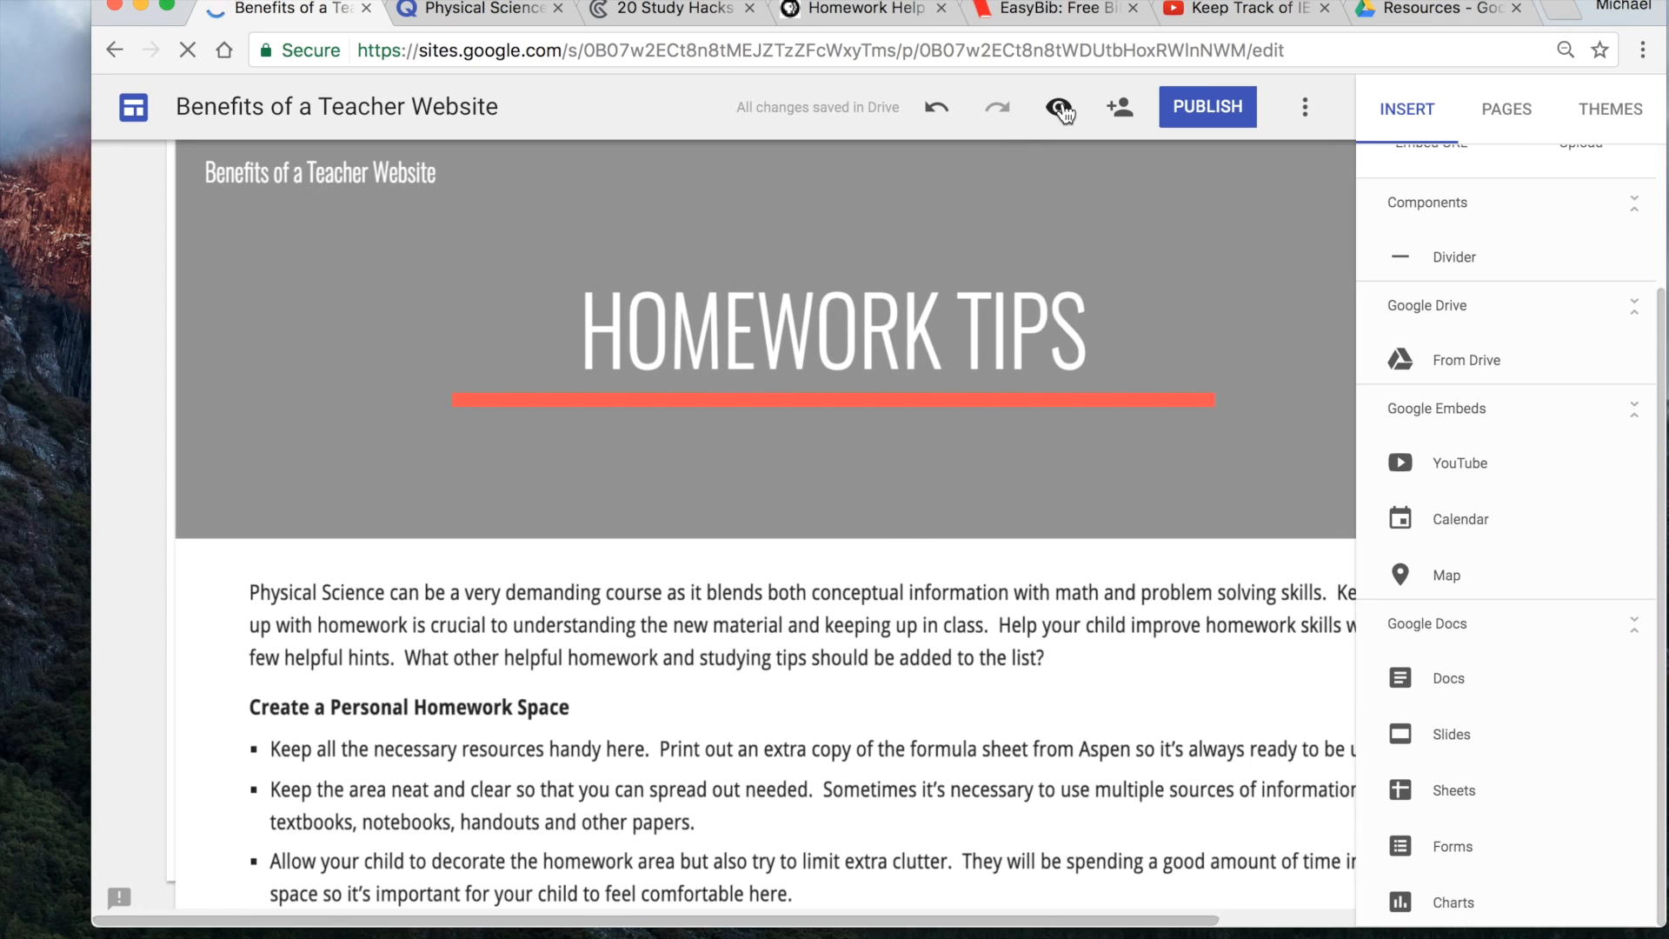
scroll(822, 415, down, 15)
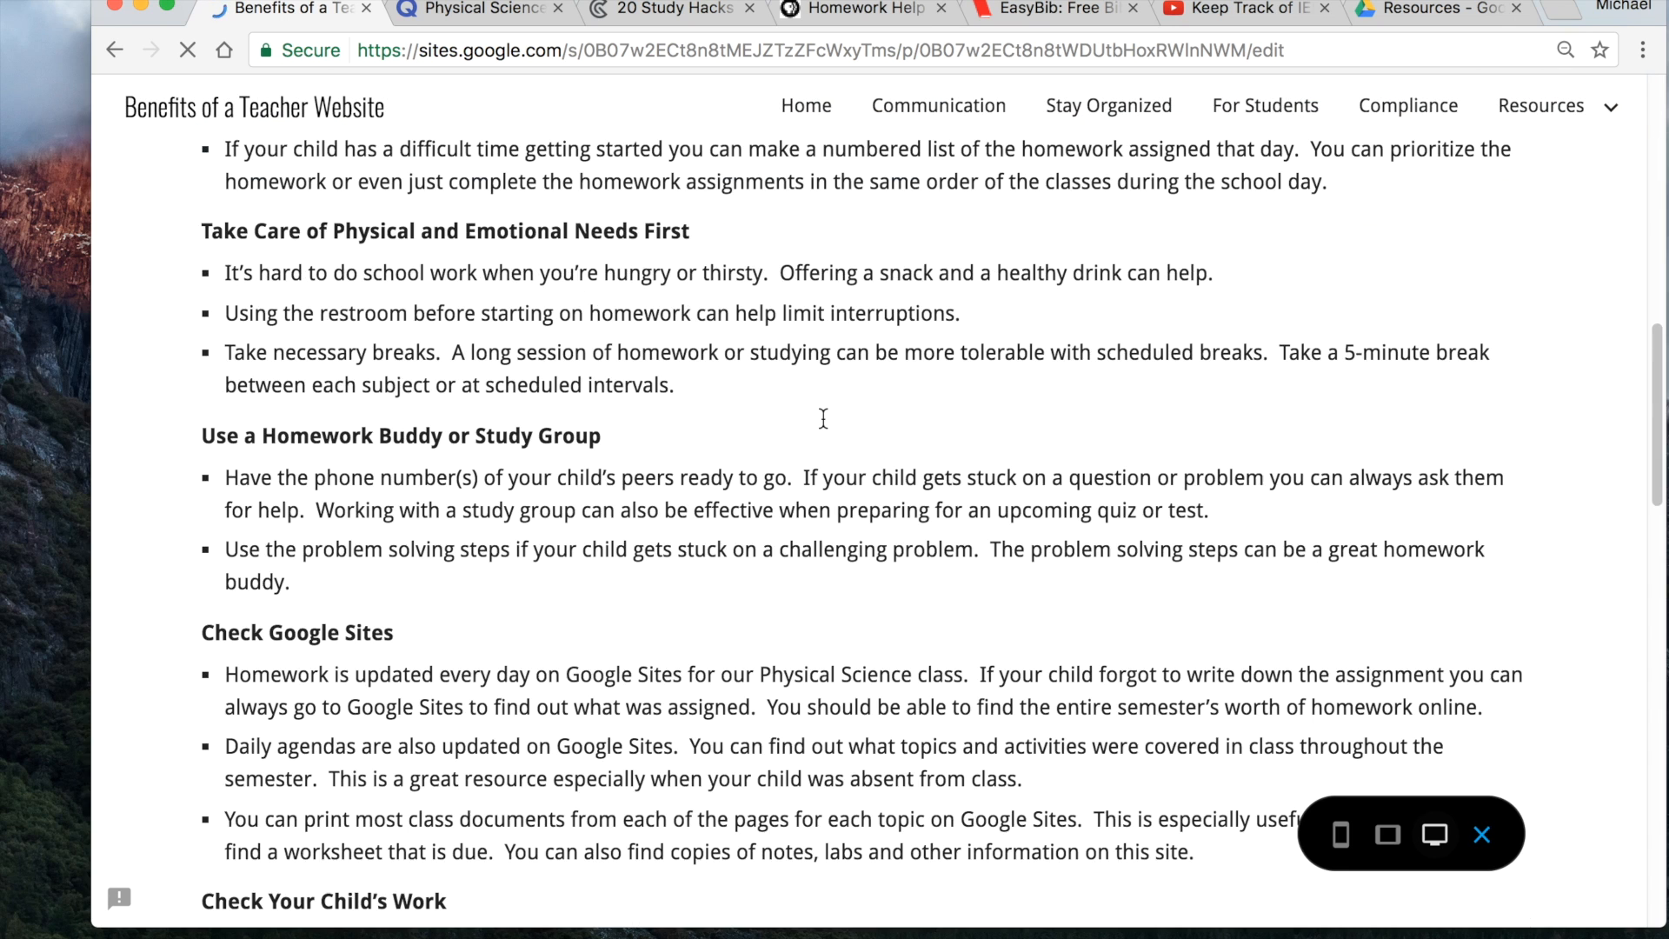
scroll(823, 418, down, 20)
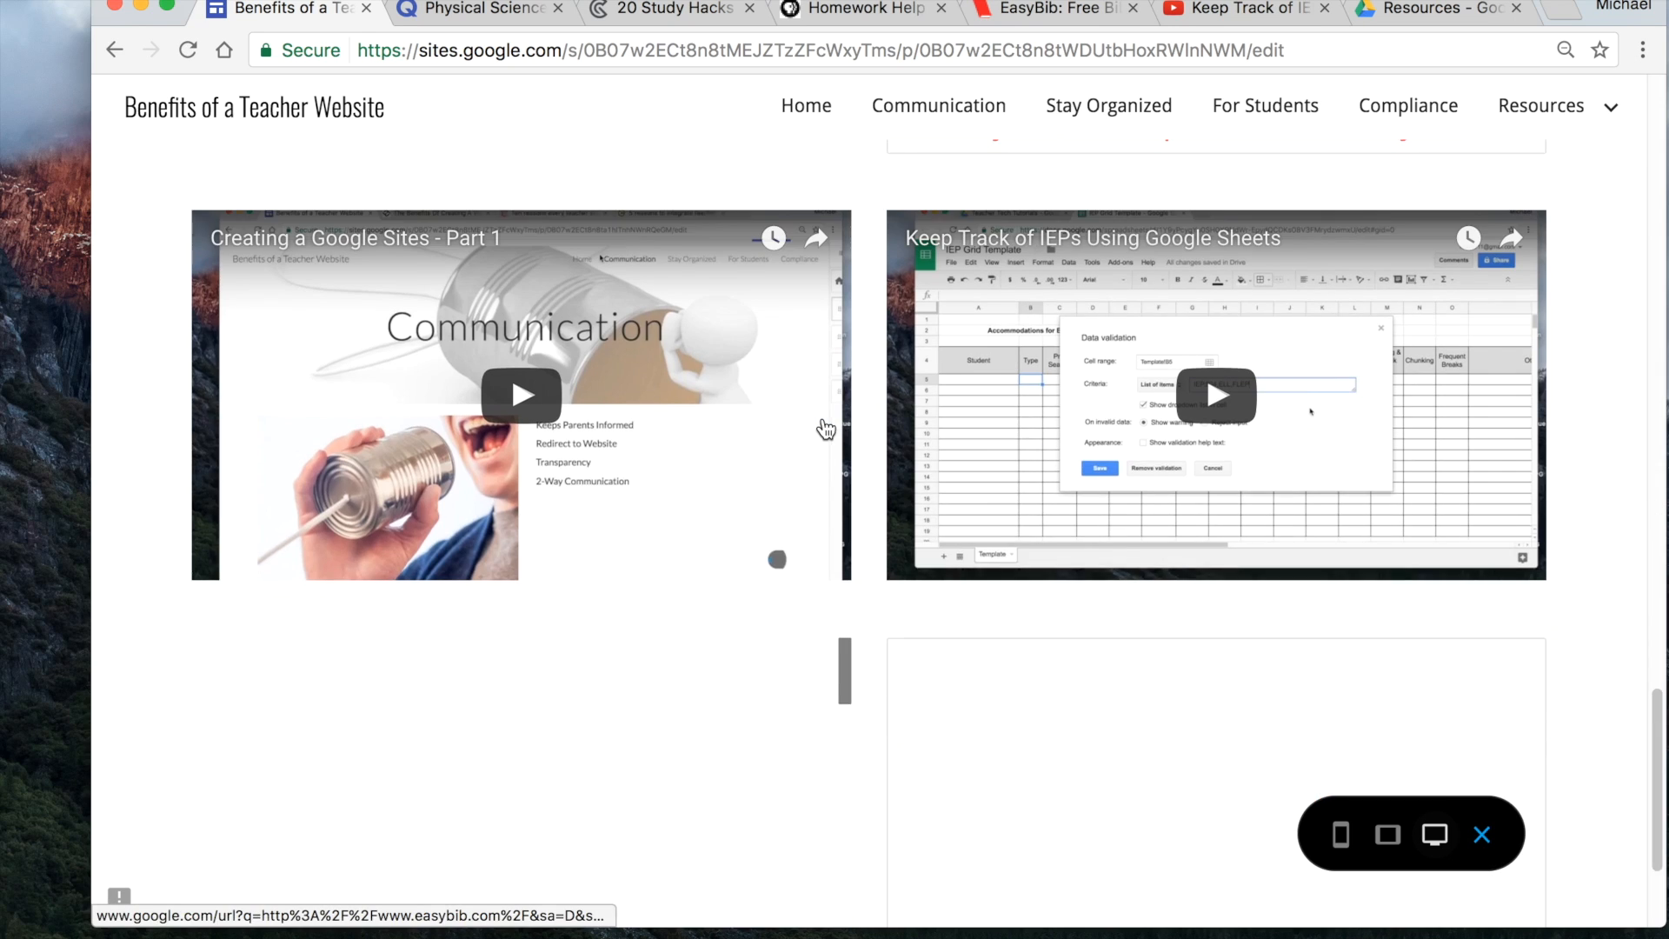
scroll(826, 428, up, 8)
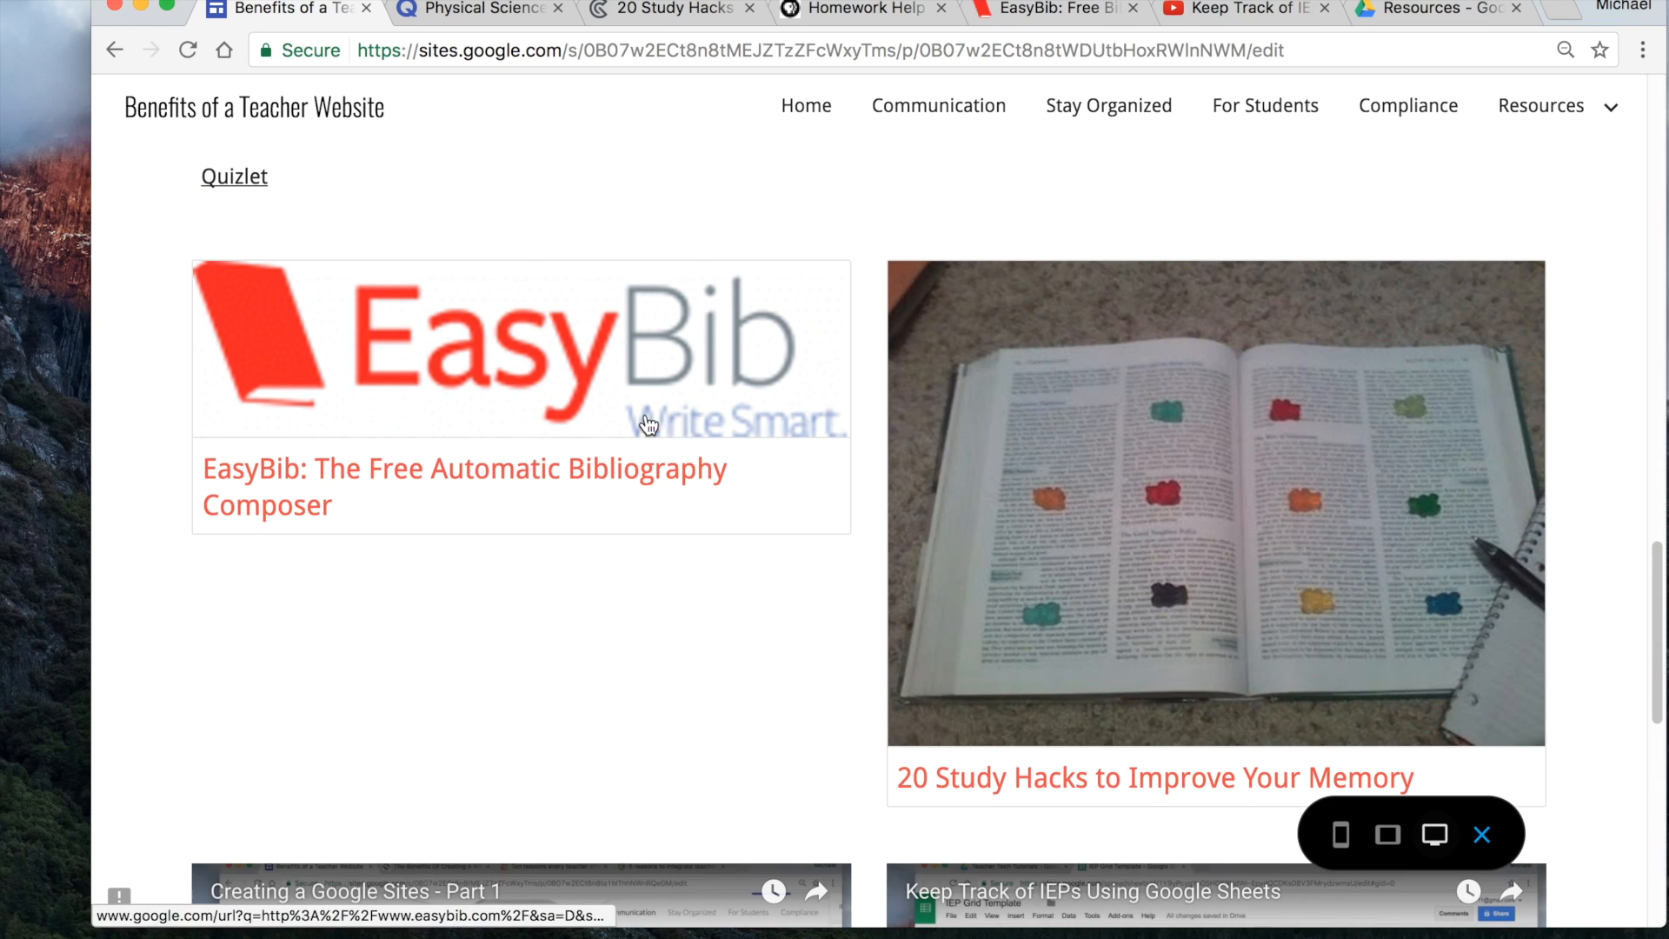
scroll(853, 429, down, 10)
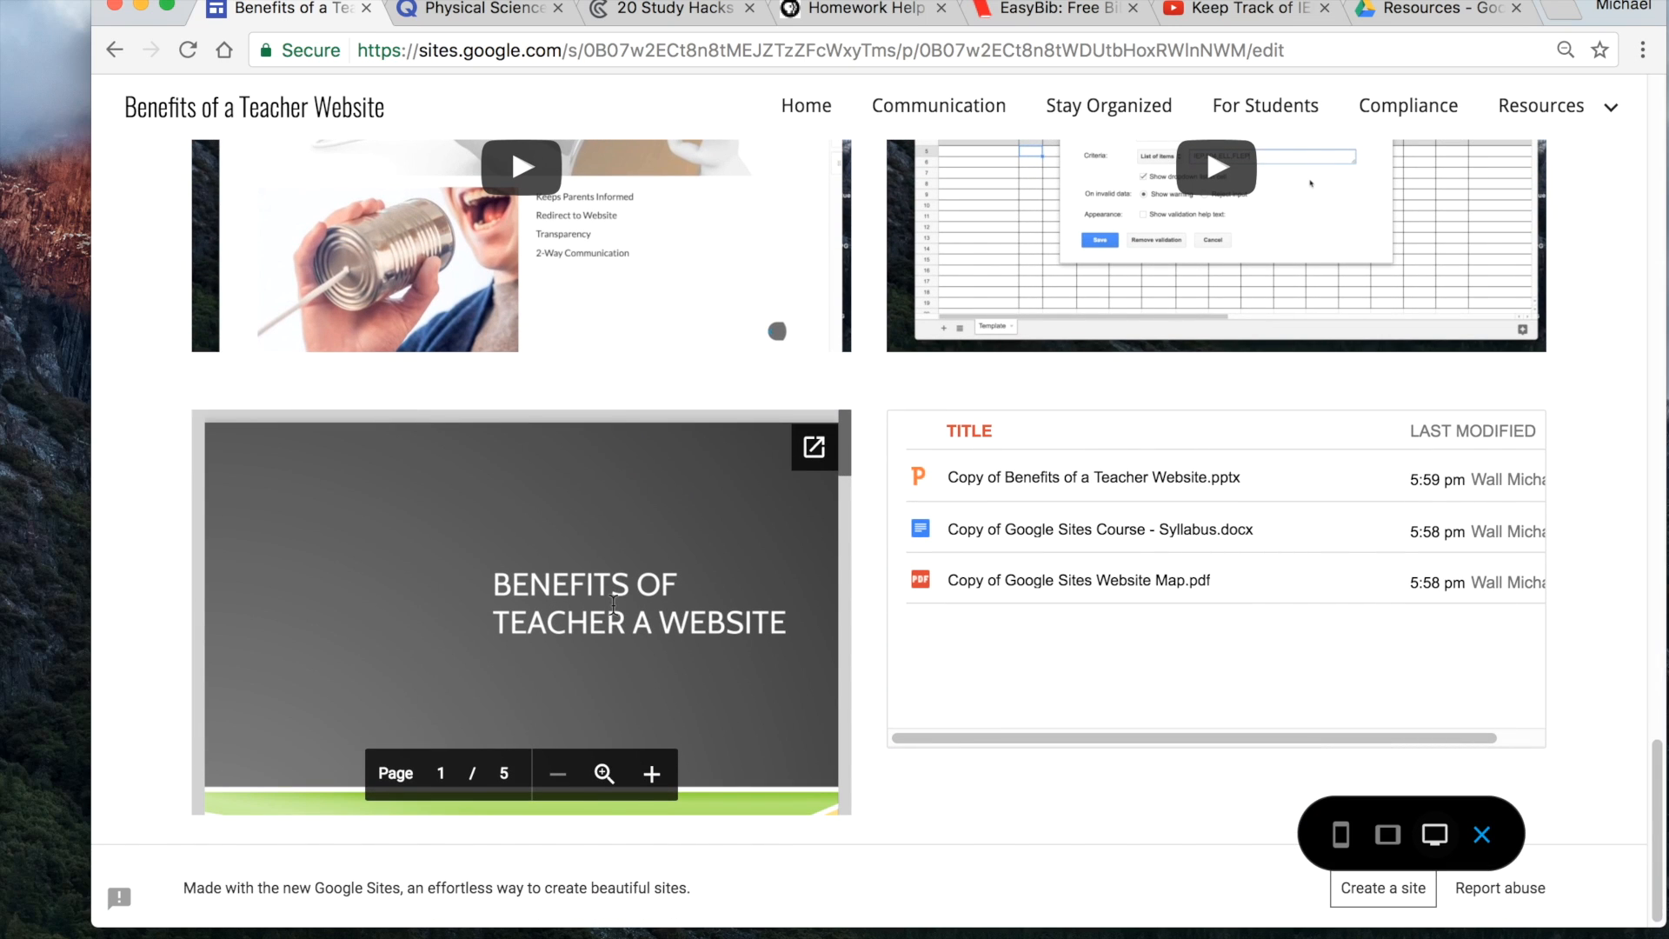
scroll(613, 604, down, 5)
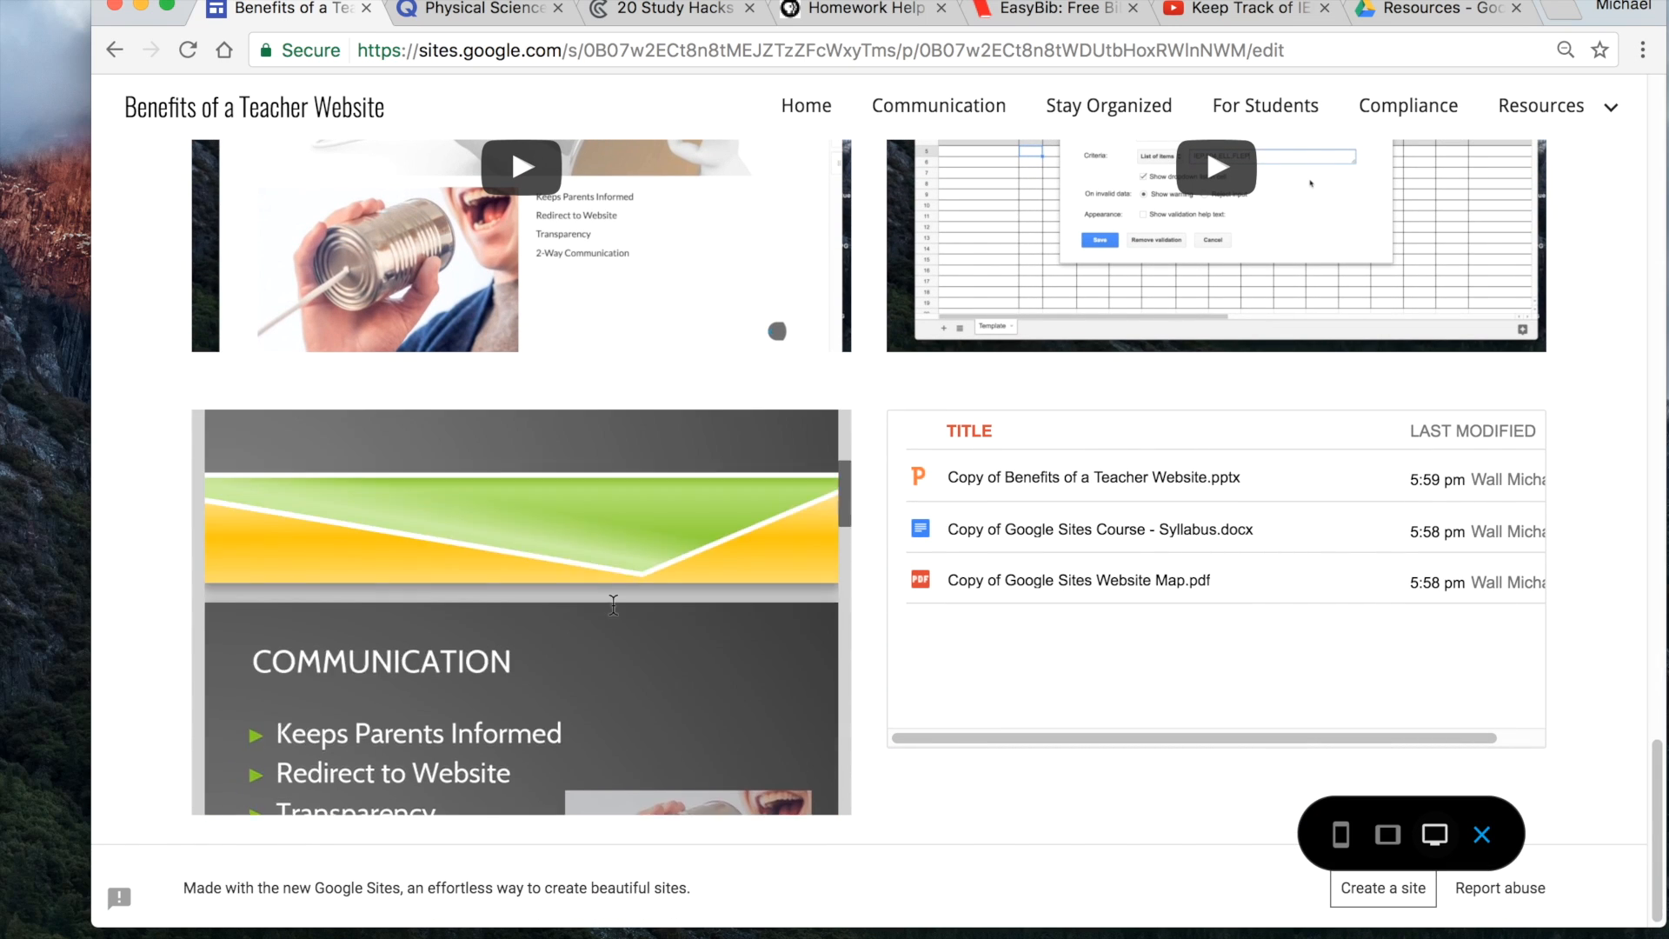
scroll(614, 603, up, 5)
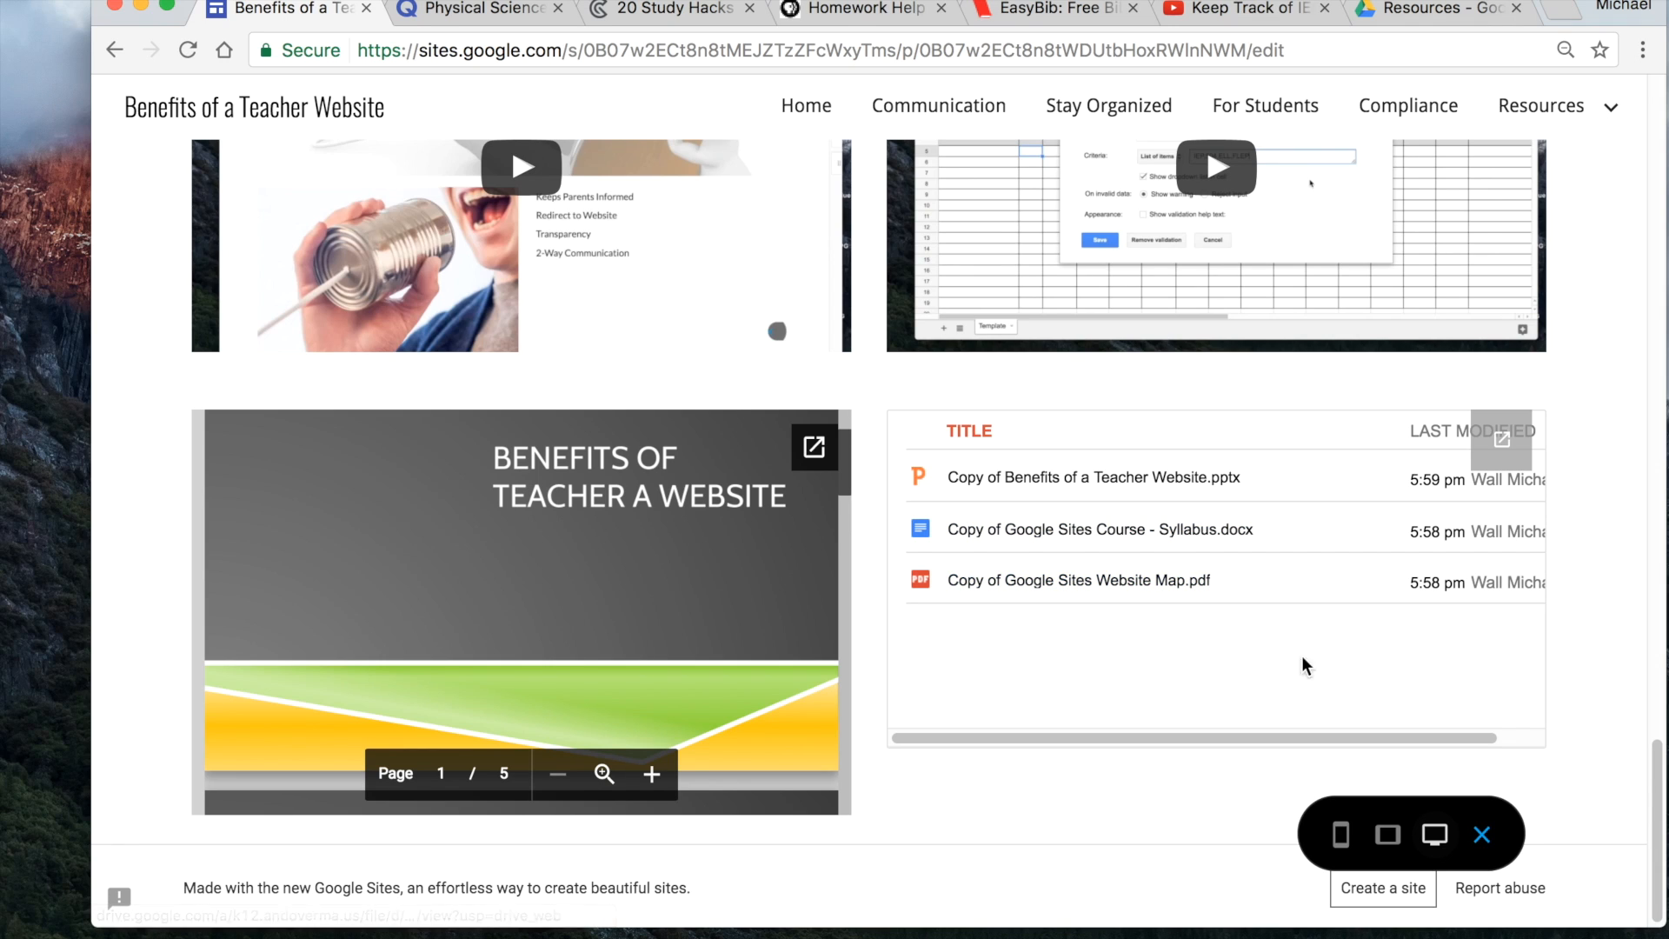
click(1485, 838)
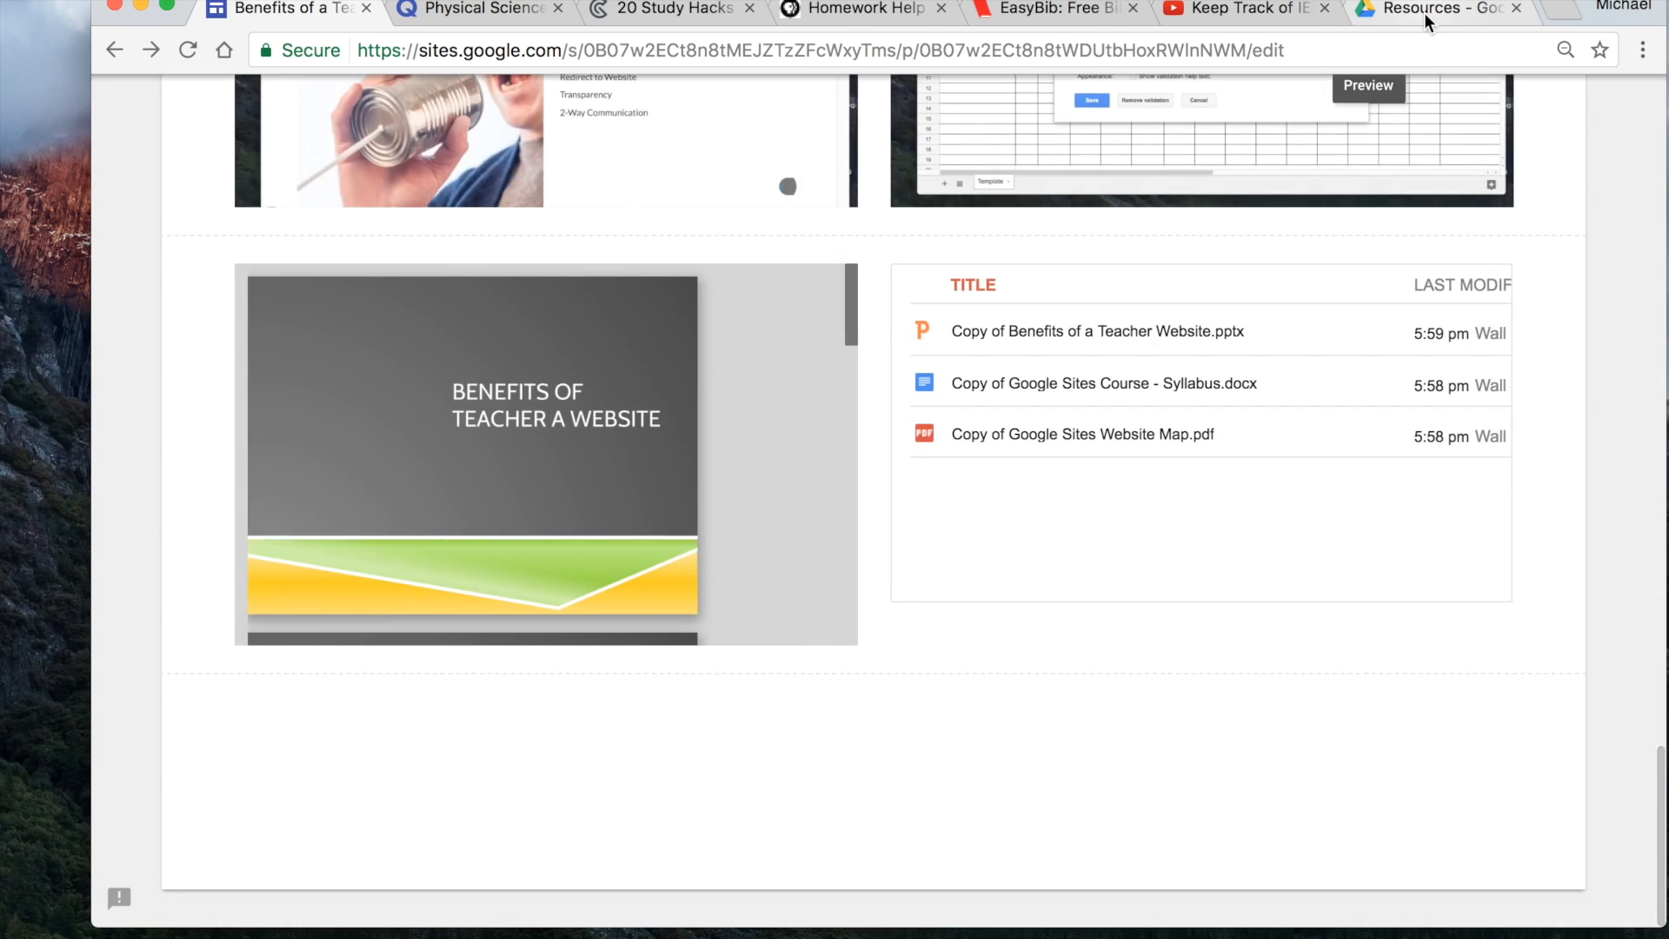
- Switch to Google Drive and move Benefits of a Teacher Website.pptx from the Google Sites Course folder into the Resources folder, accepting the access change
click(1424, 12)
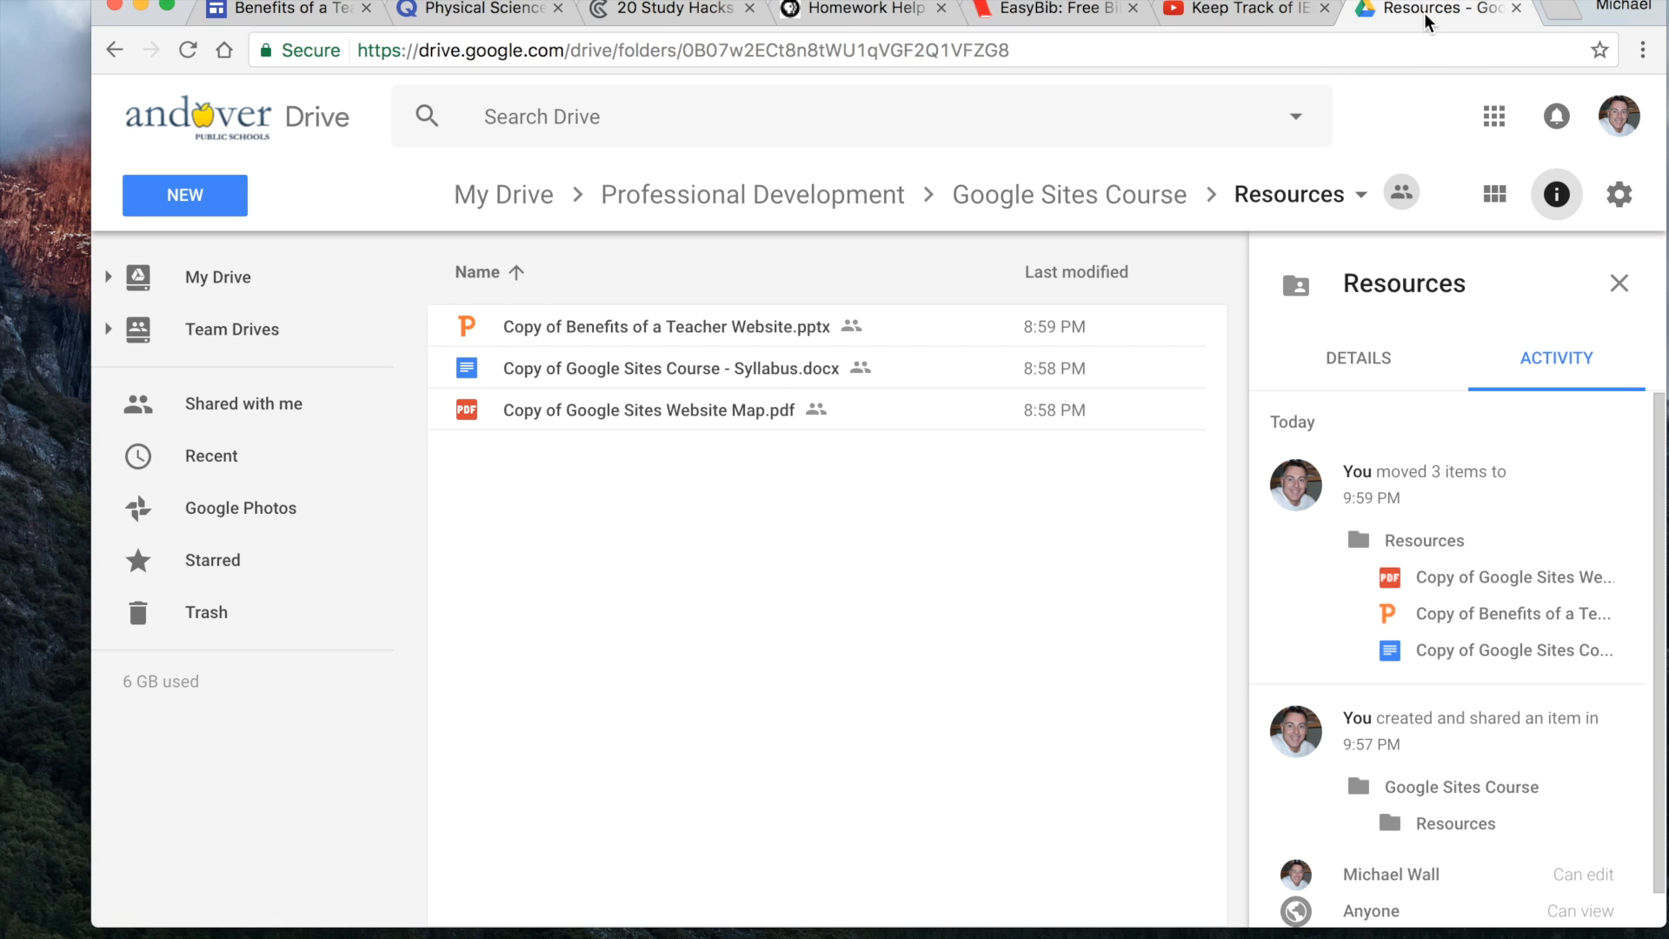
click(1043, 198)
drag(559, 376, 574, 338)
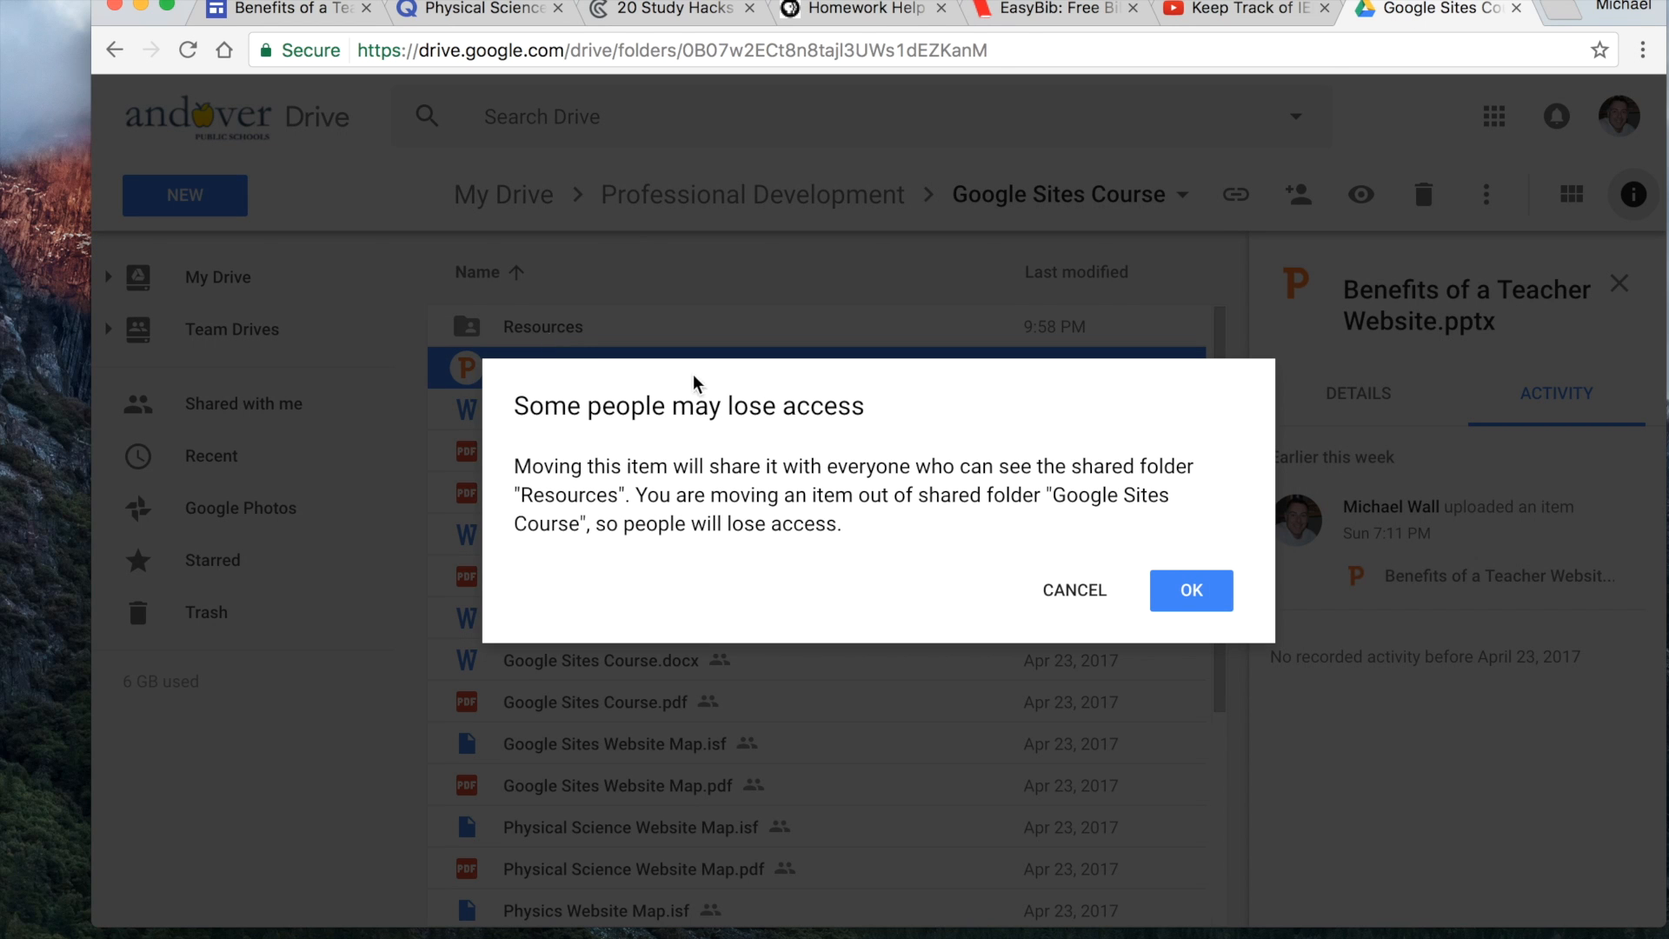
click(1198, 589)
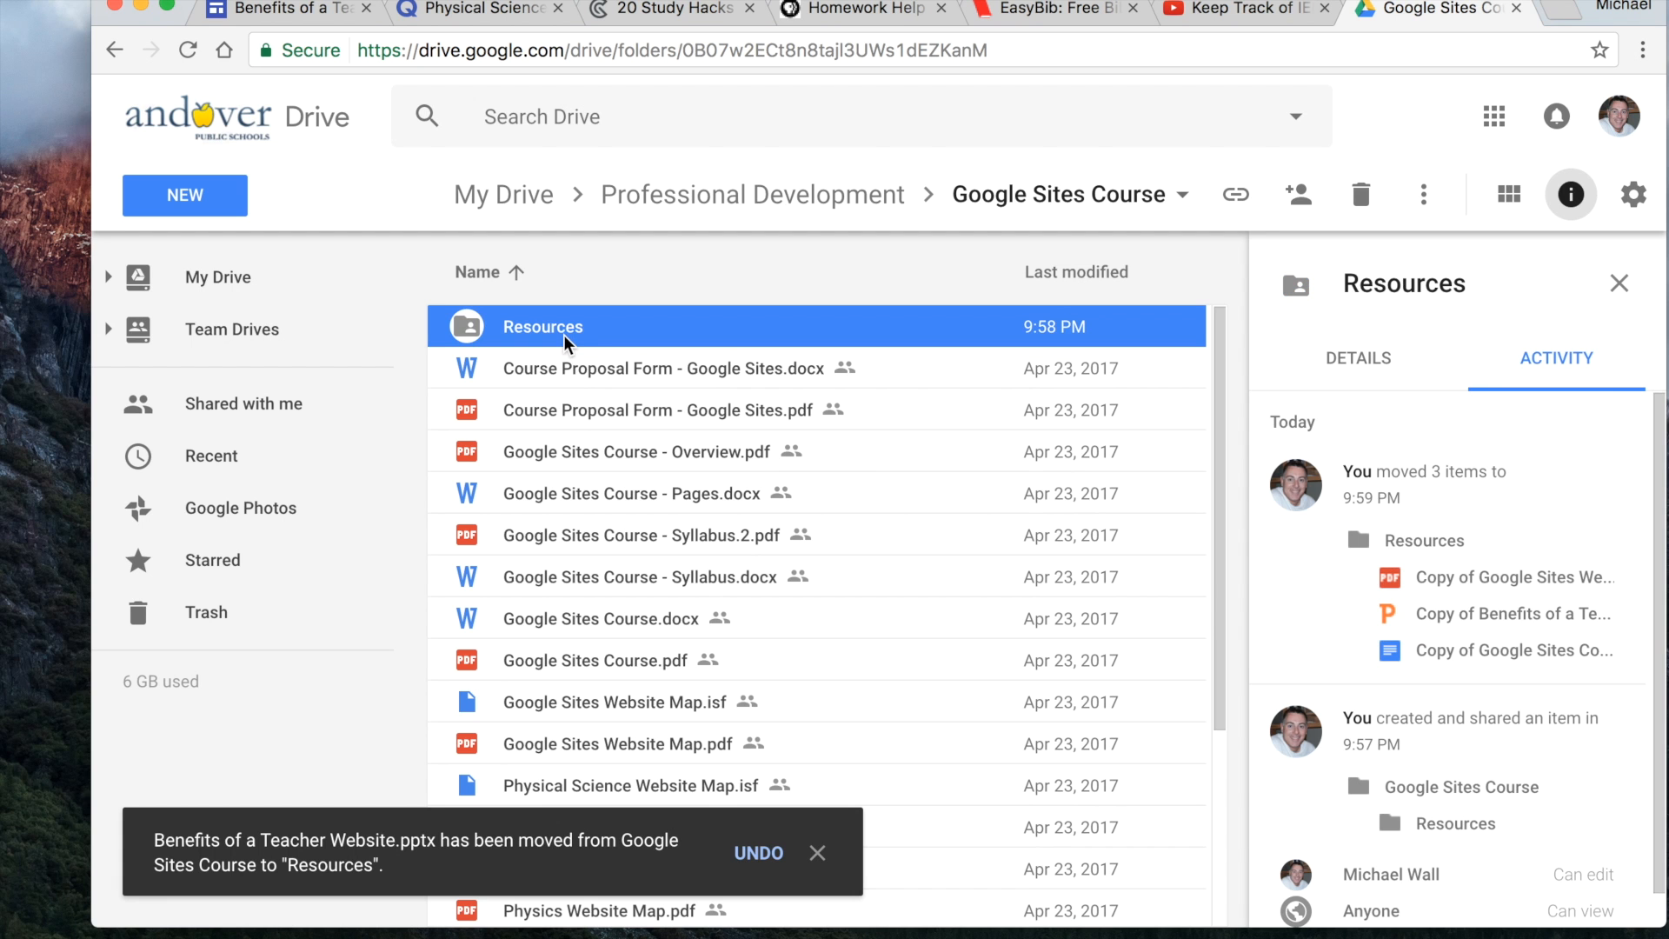
- Return to Google Sites, preview the Homework Tips page, check the embedded Resources file list, and exit the preview
click(341, 24)
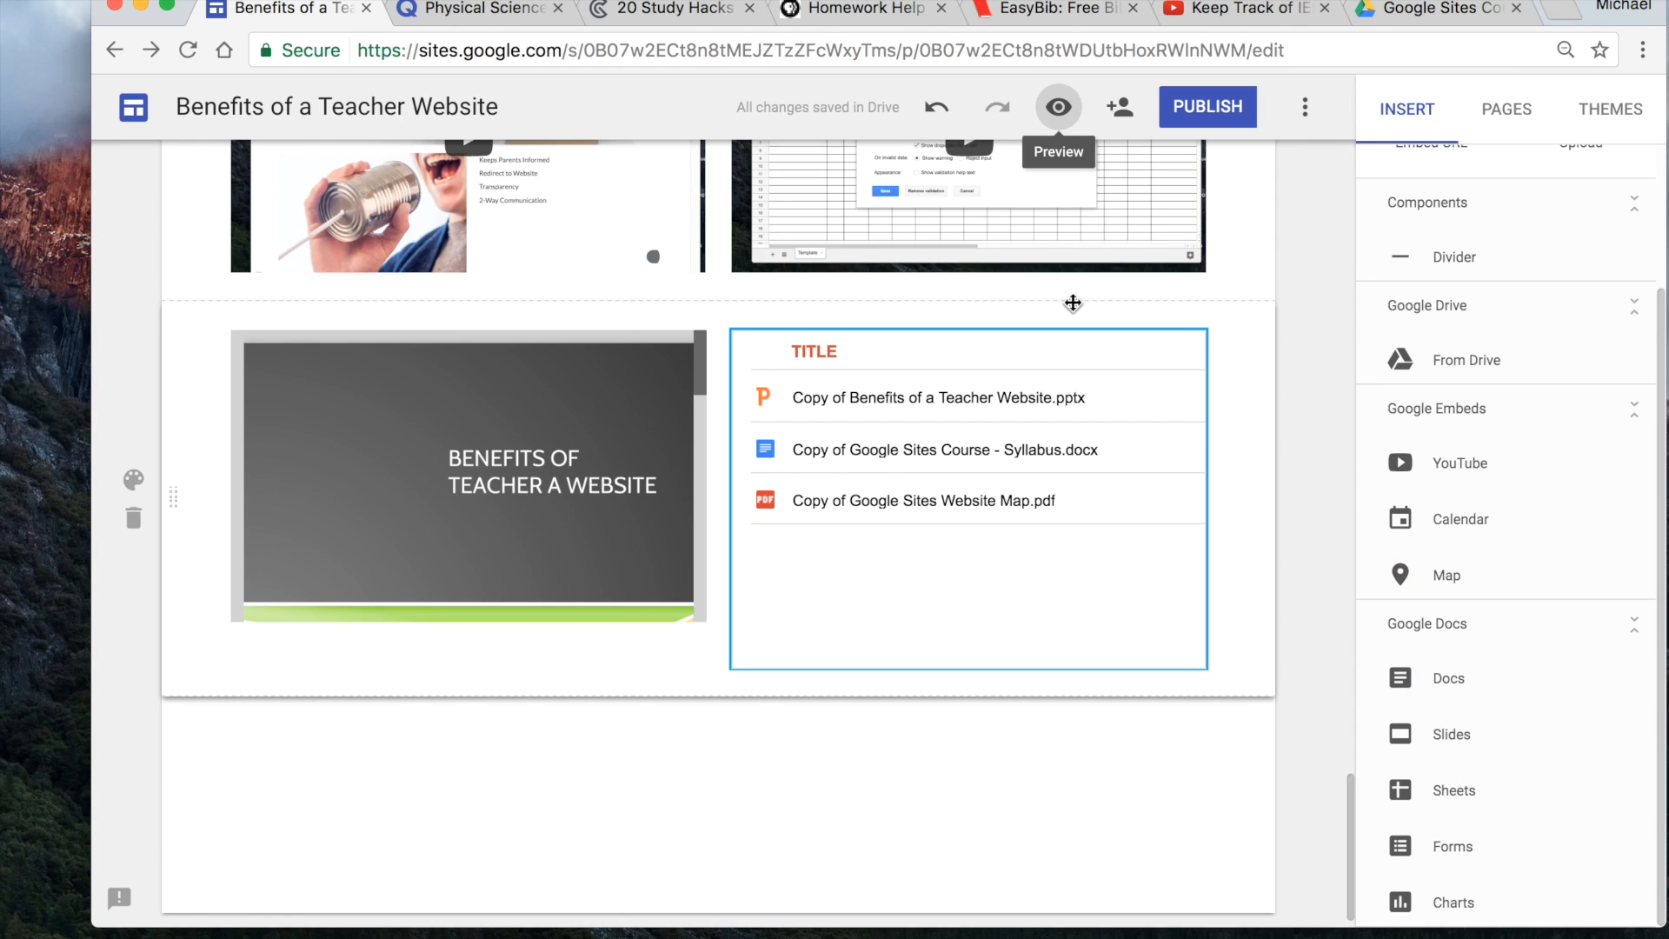
click(1057, 116)
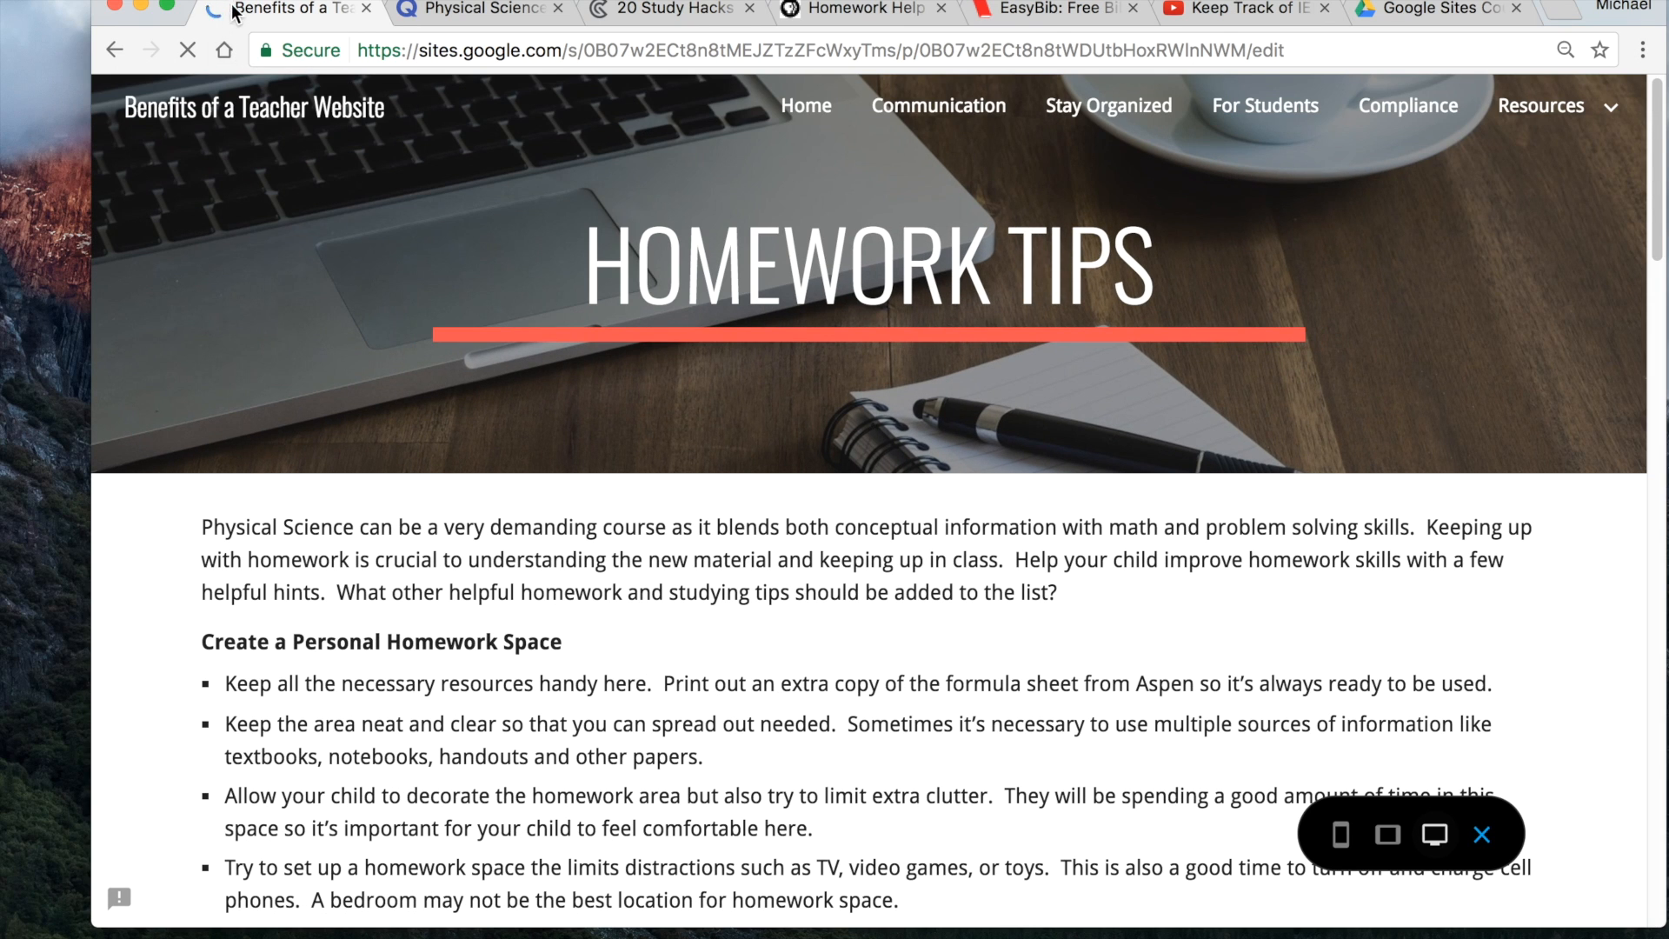
scroll(745, 331, down, 20)
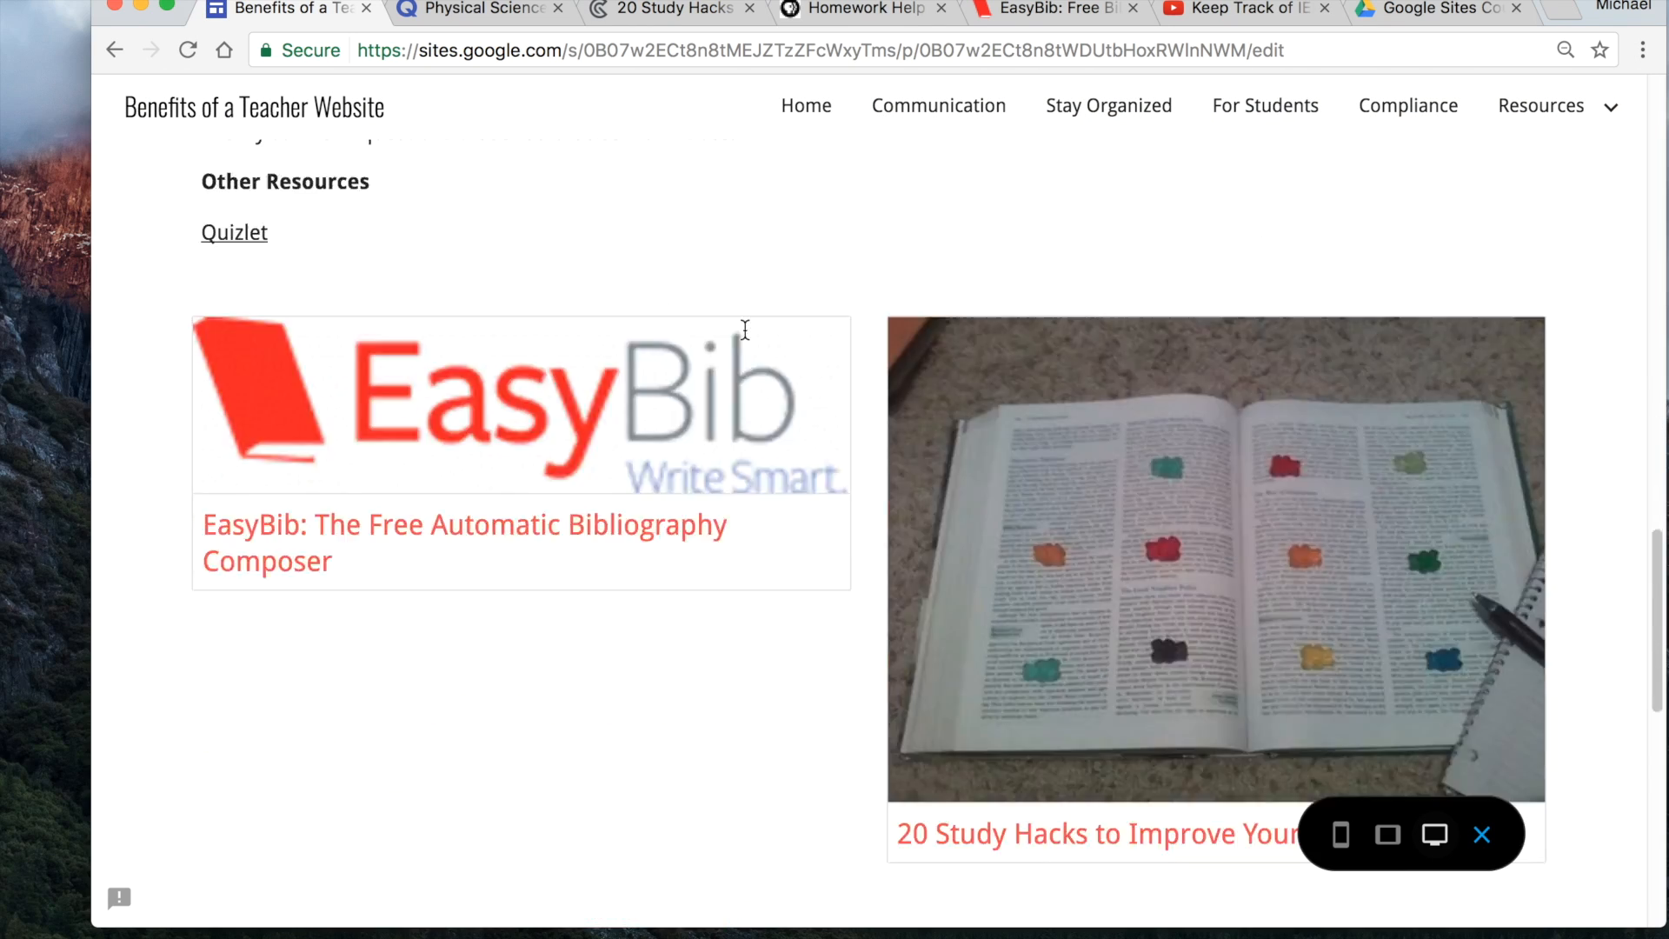
scroll(851, 422, down, 5)
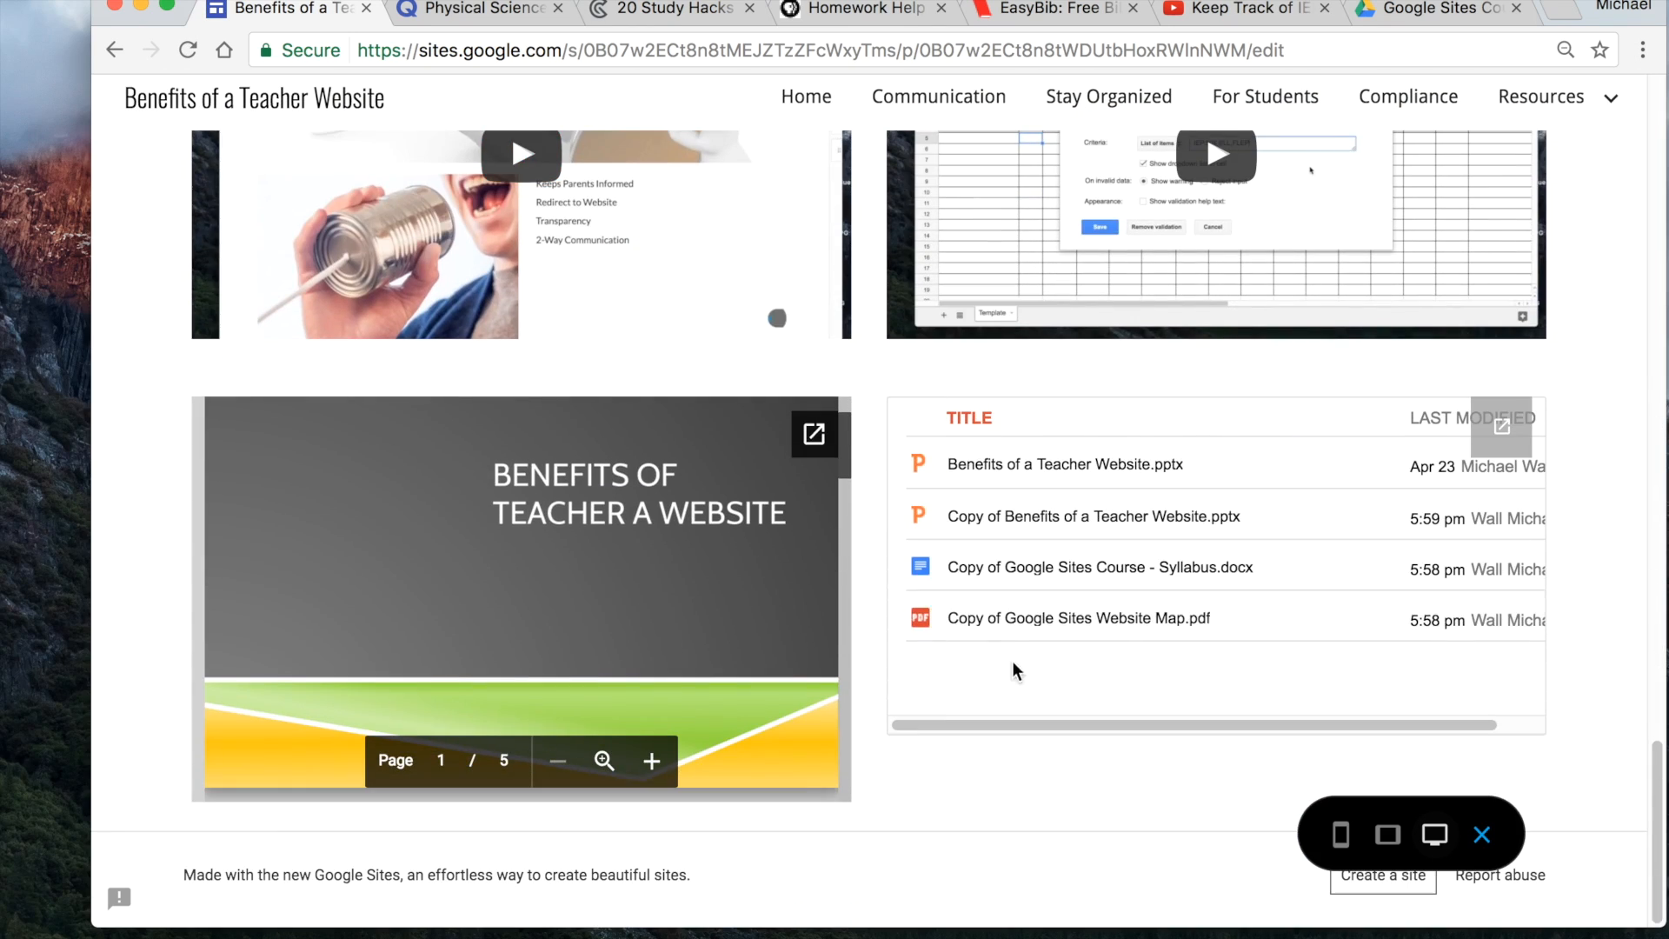
click(1001, 465)
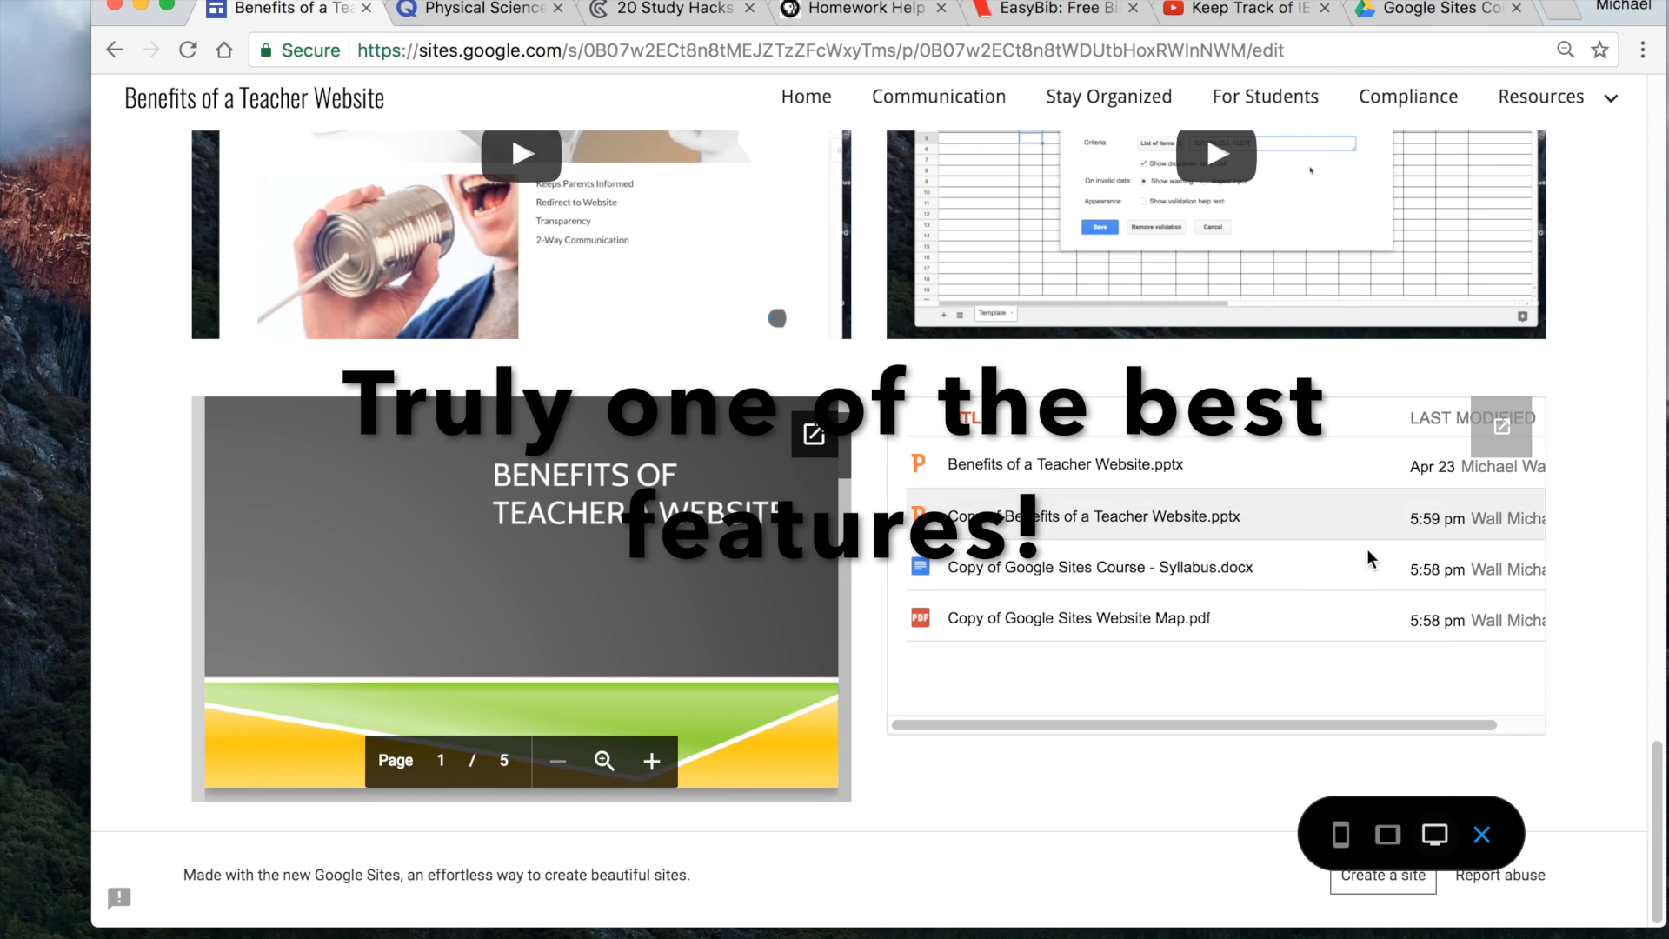
click(1481, 834)
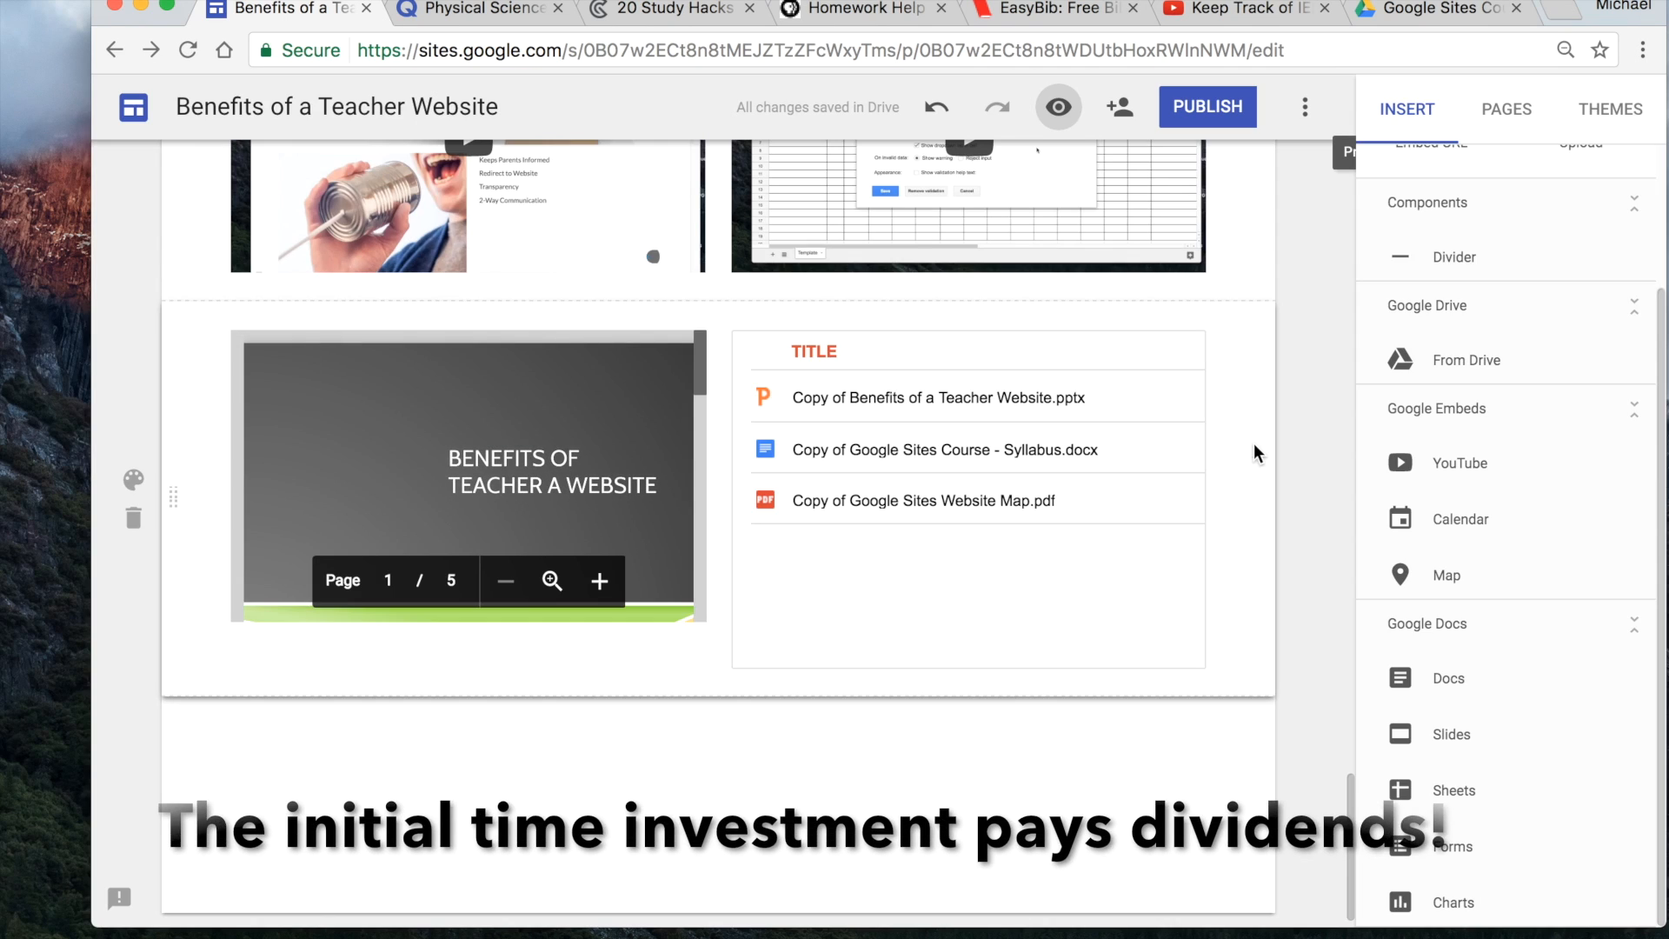
- Switch to Google Drive and examine the files in the Resources folder and in its parent Google Sites Course folder
click(1434, 8)
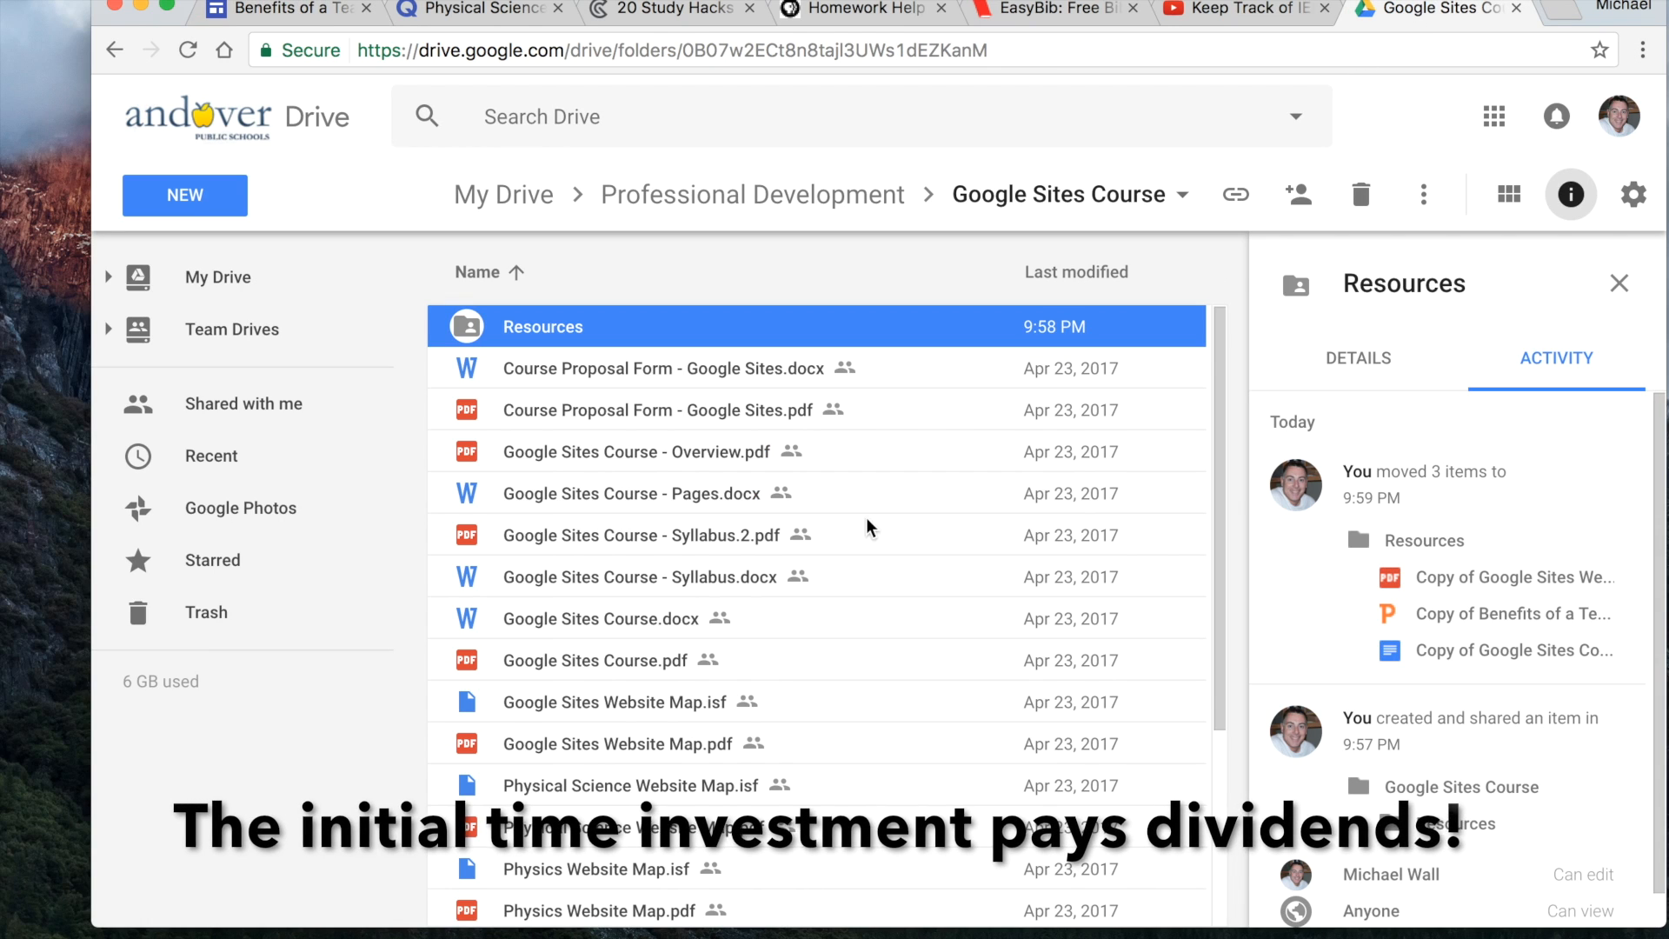
double_click(558, 330)
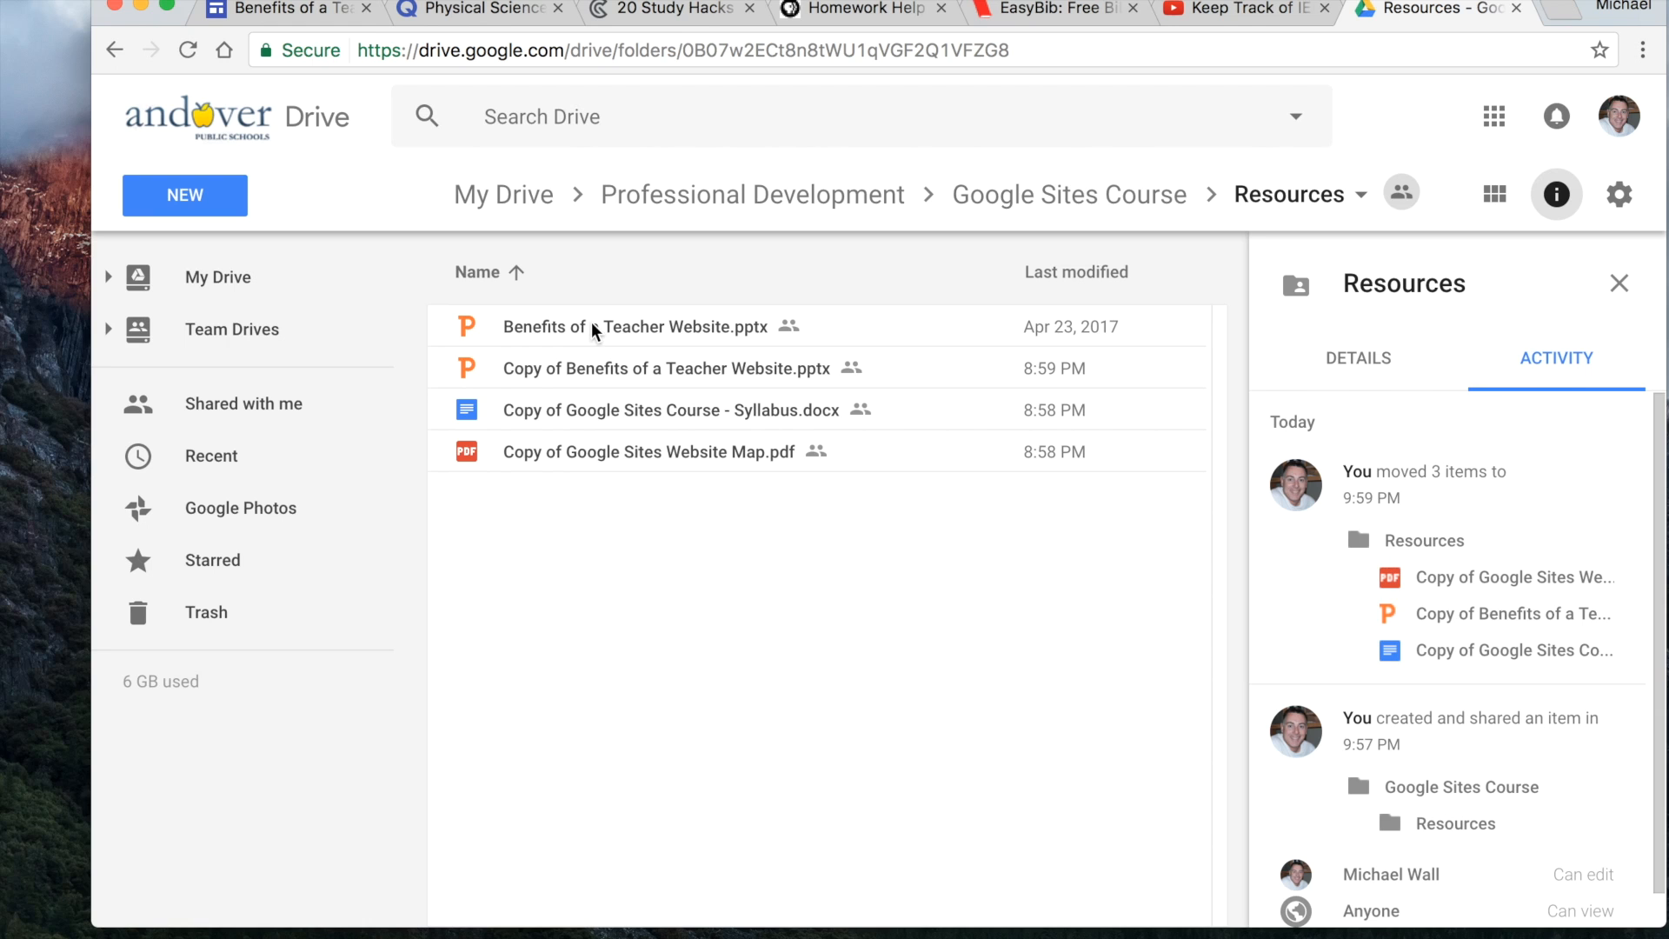
click(592, 324)
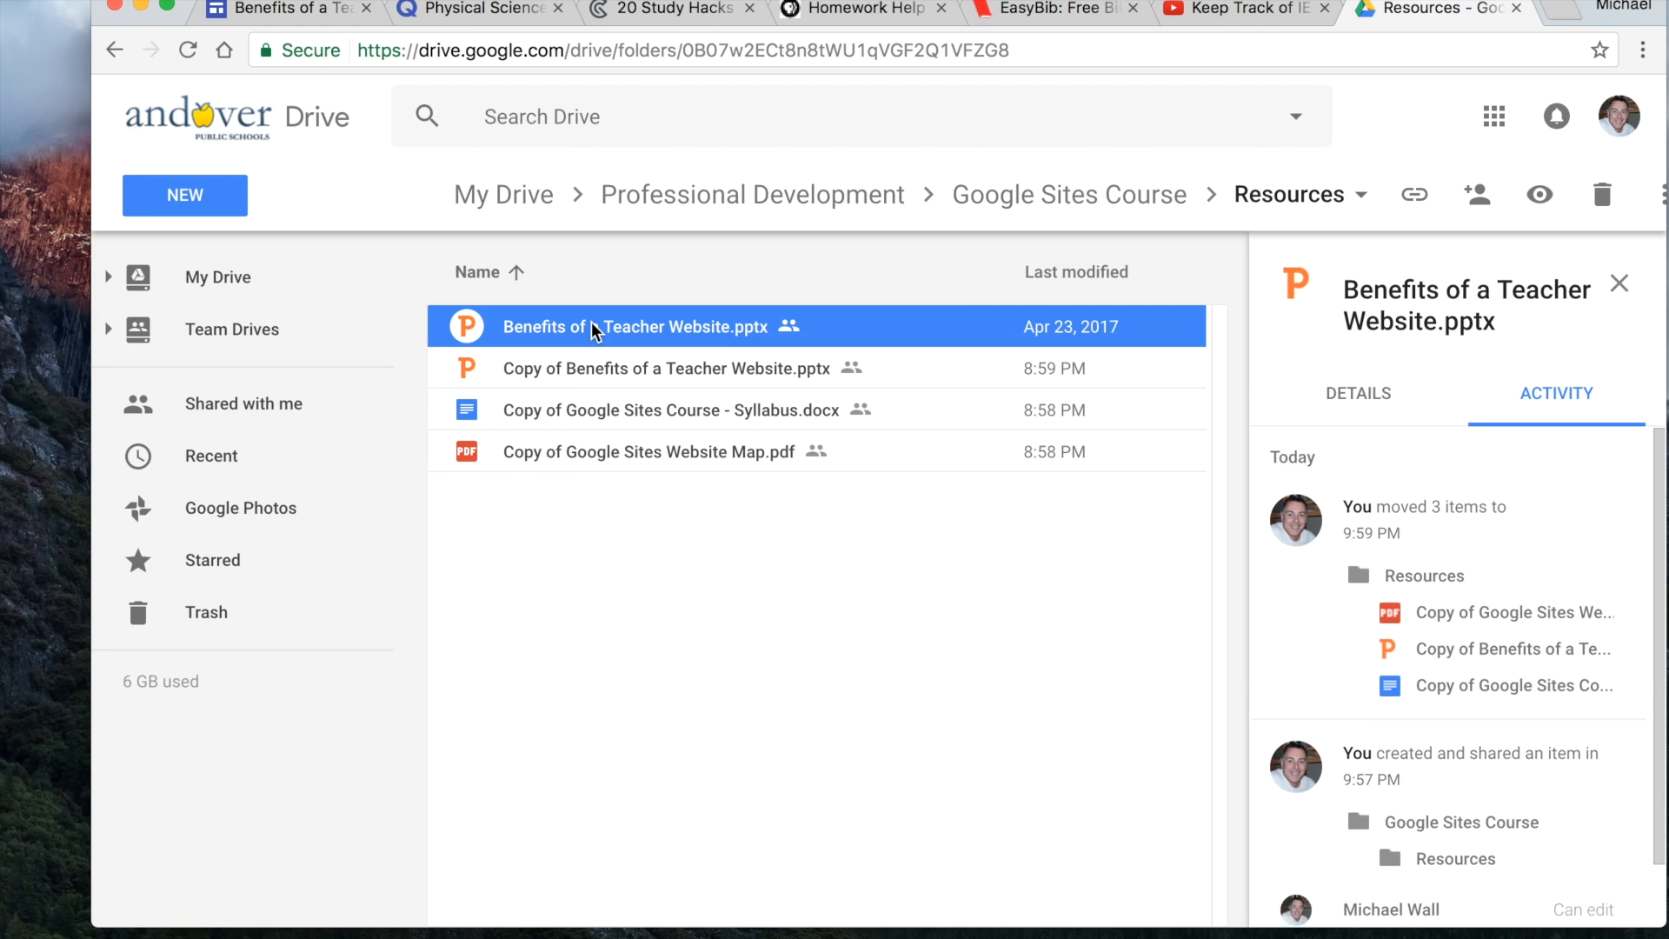
click(1052, 202)
scroll(773, 506, down, 5)
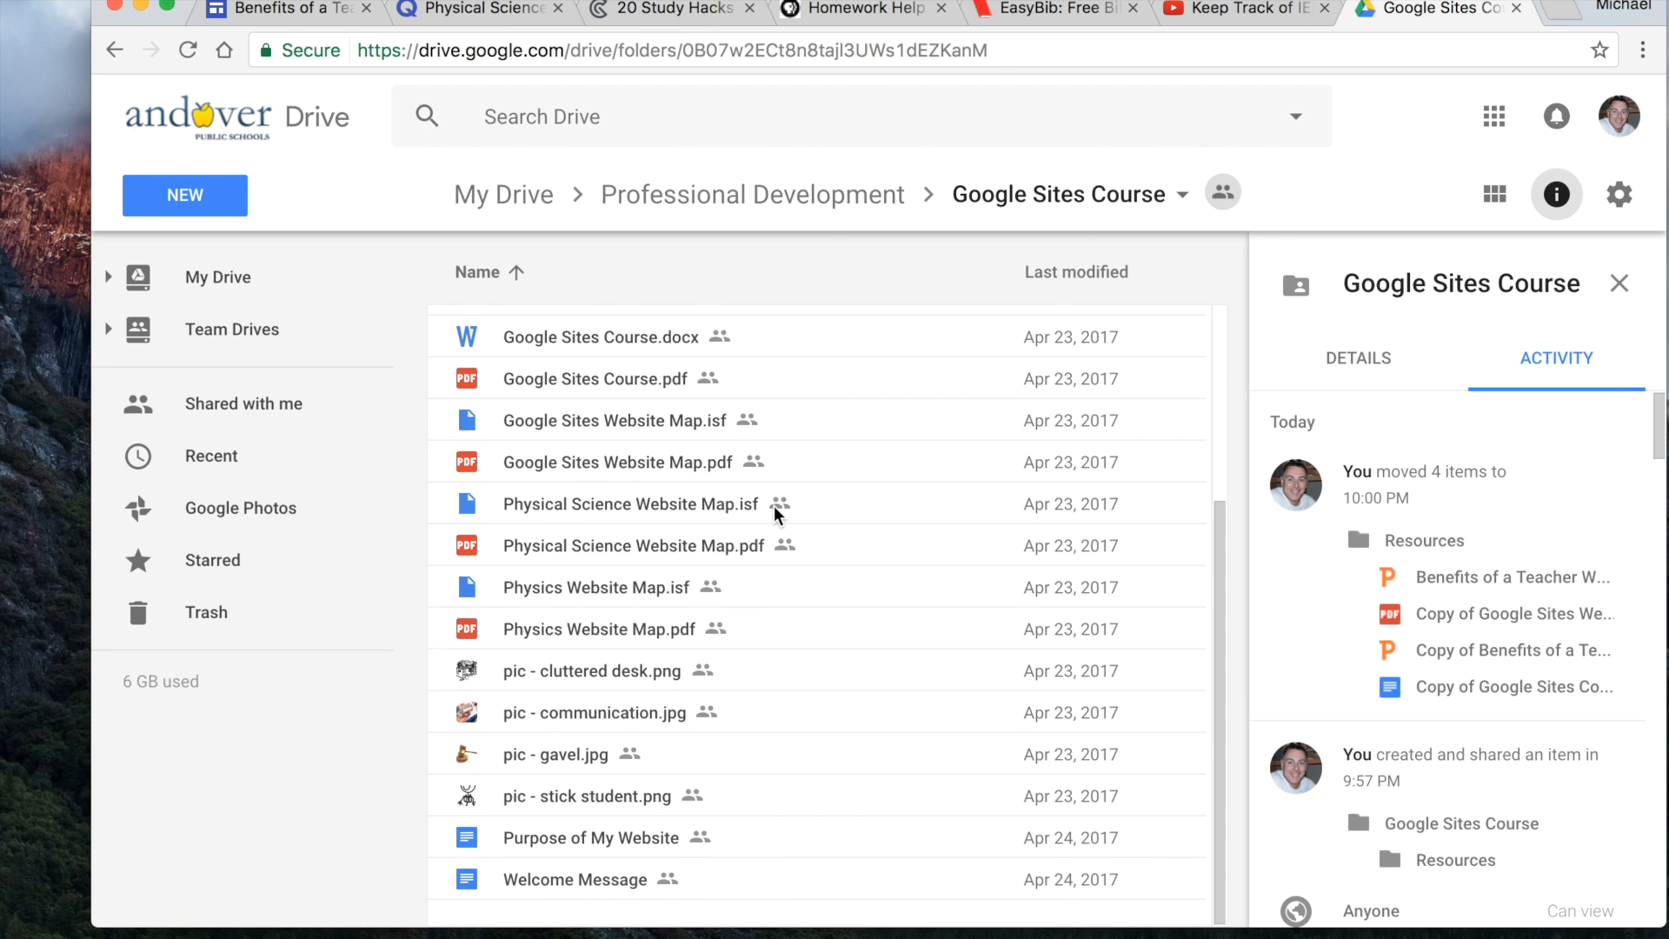
scroll(774, 506, up, 5)
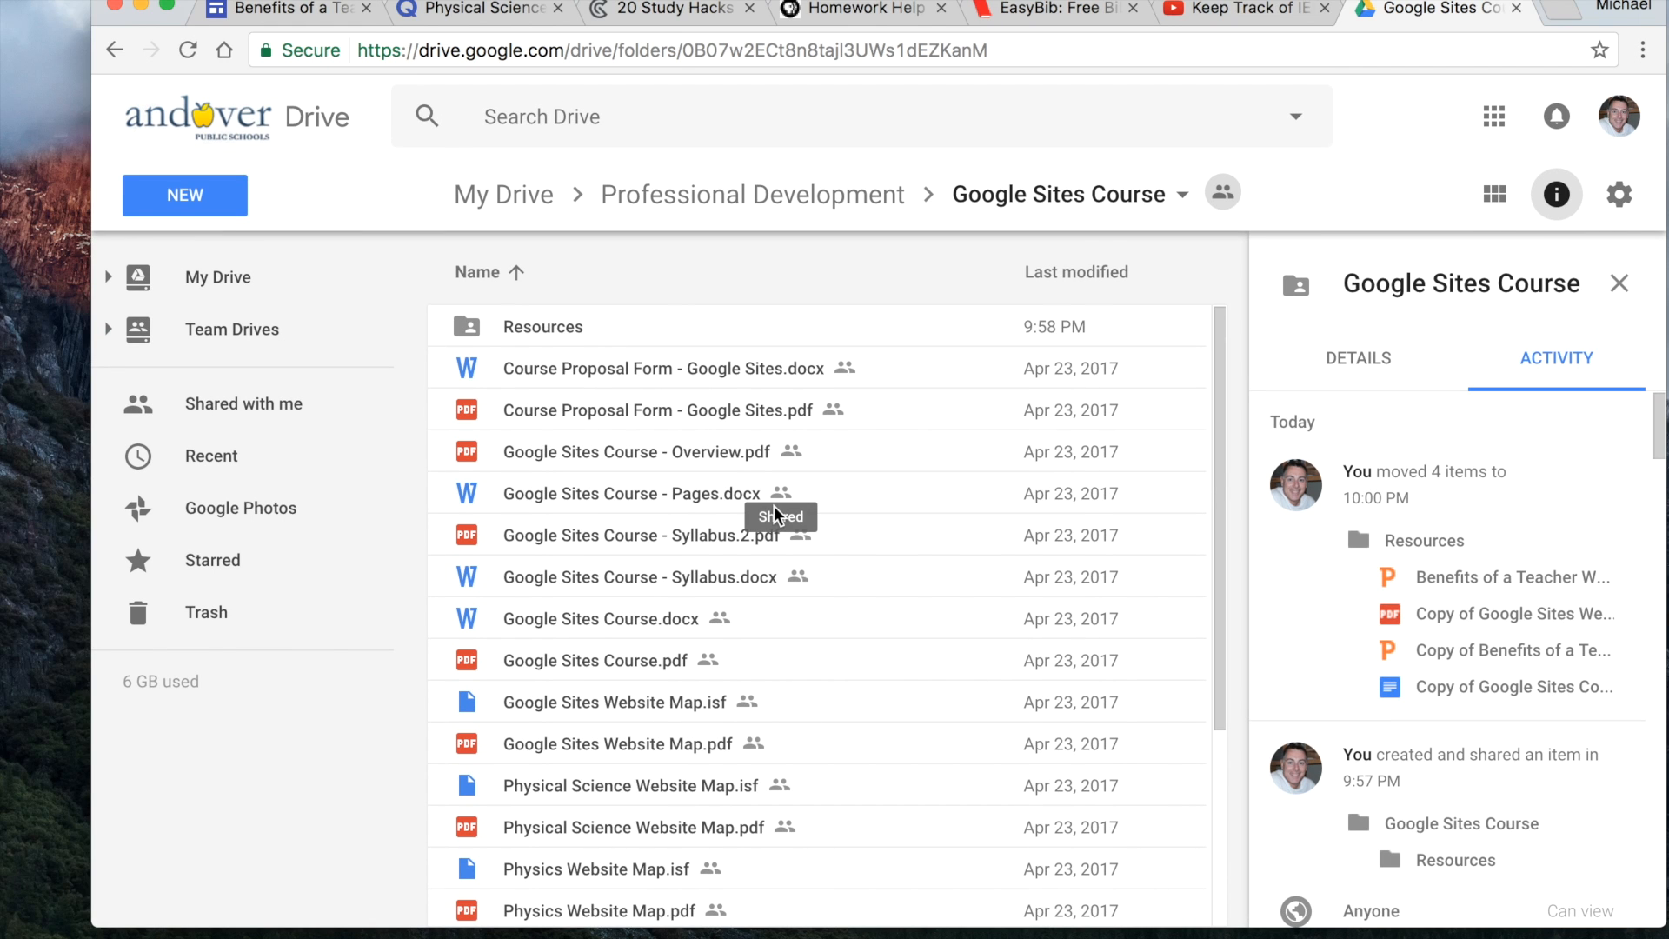
scroll(774, 506, down, 3)
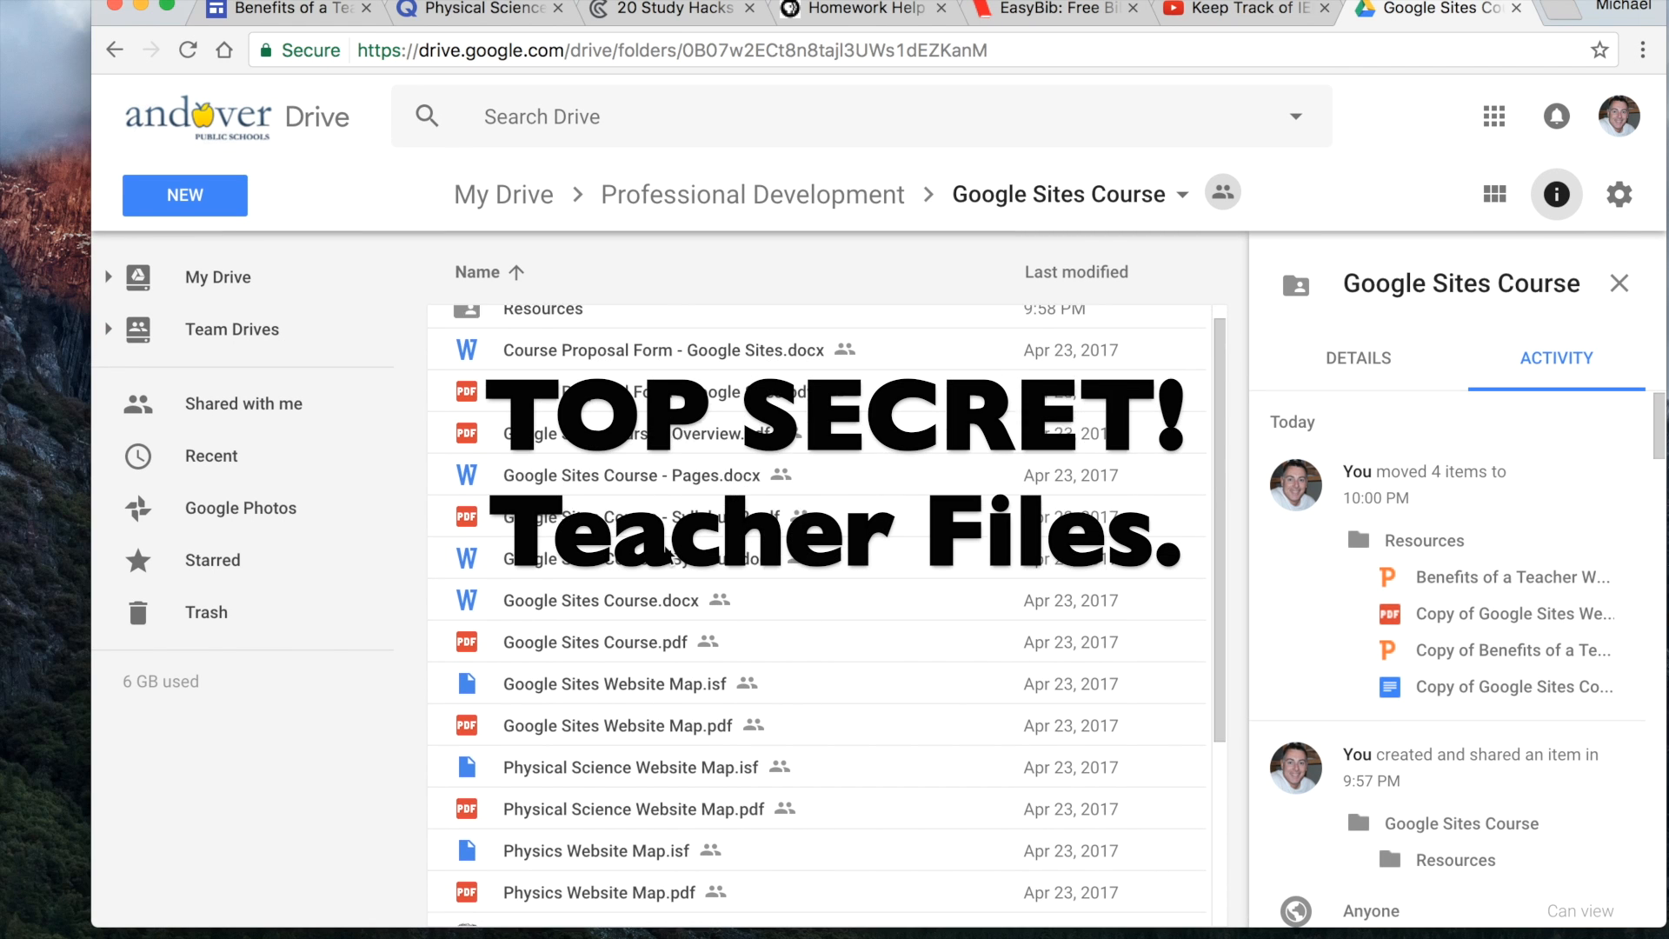
scroll(666, 550, up, 3)
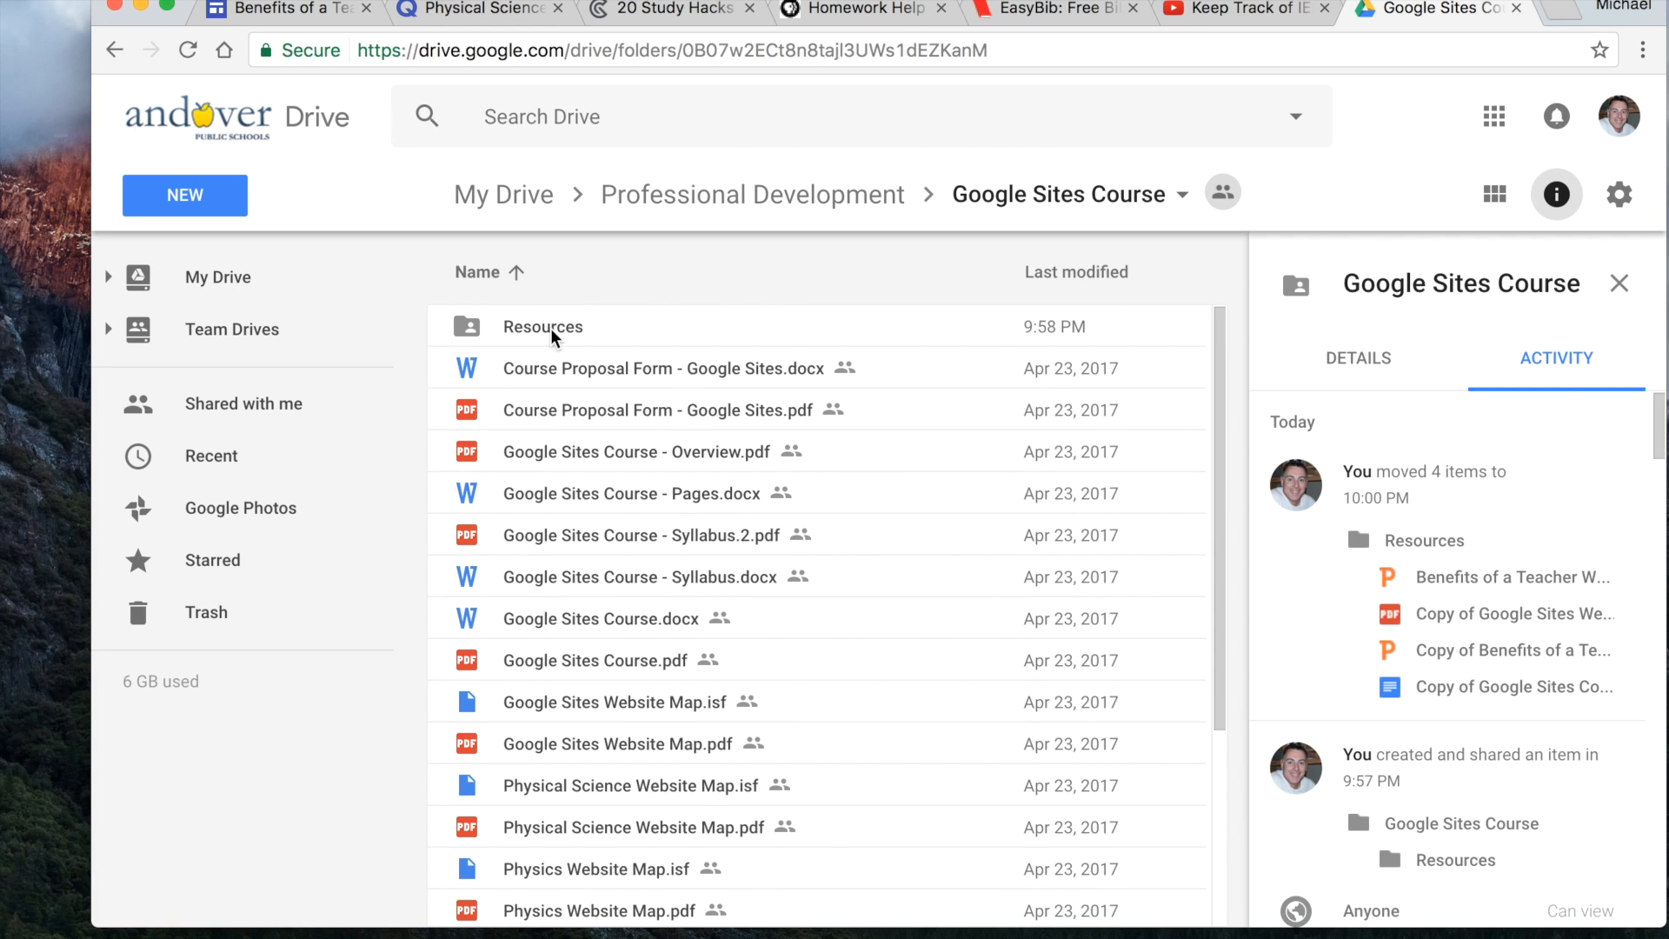
- Move Benefits of a Teacher Website.pptx from the Resources folder back to Google Sites Course, accept the access change, and open that parent folder
double_click(551, 331)
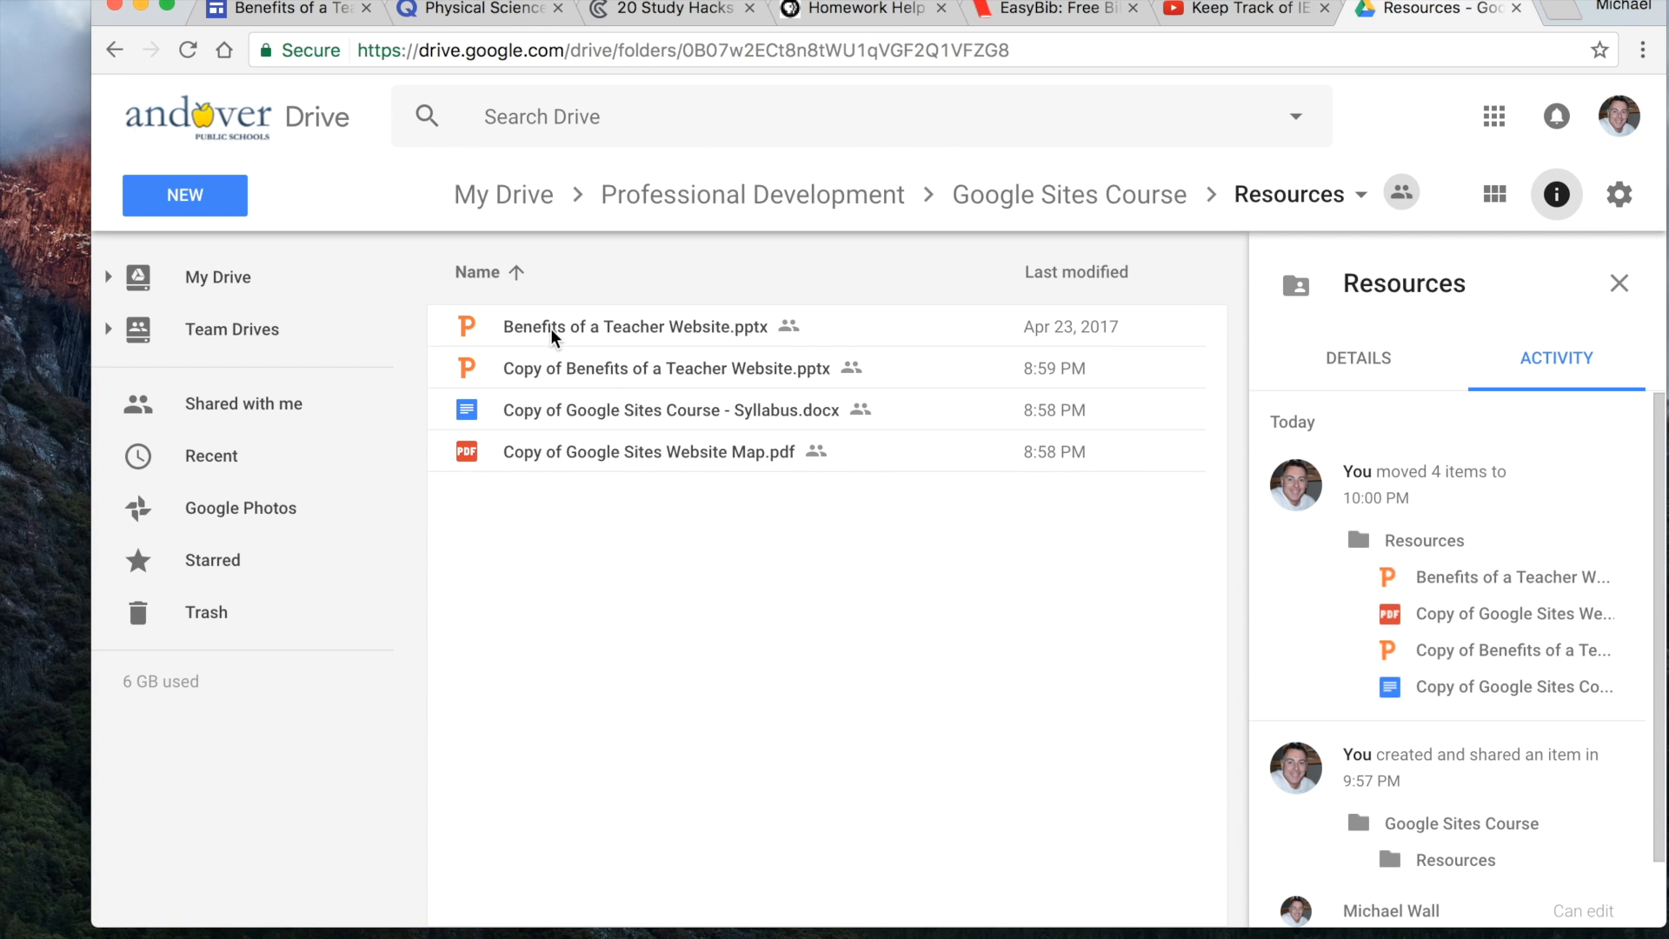
click(552, 331)
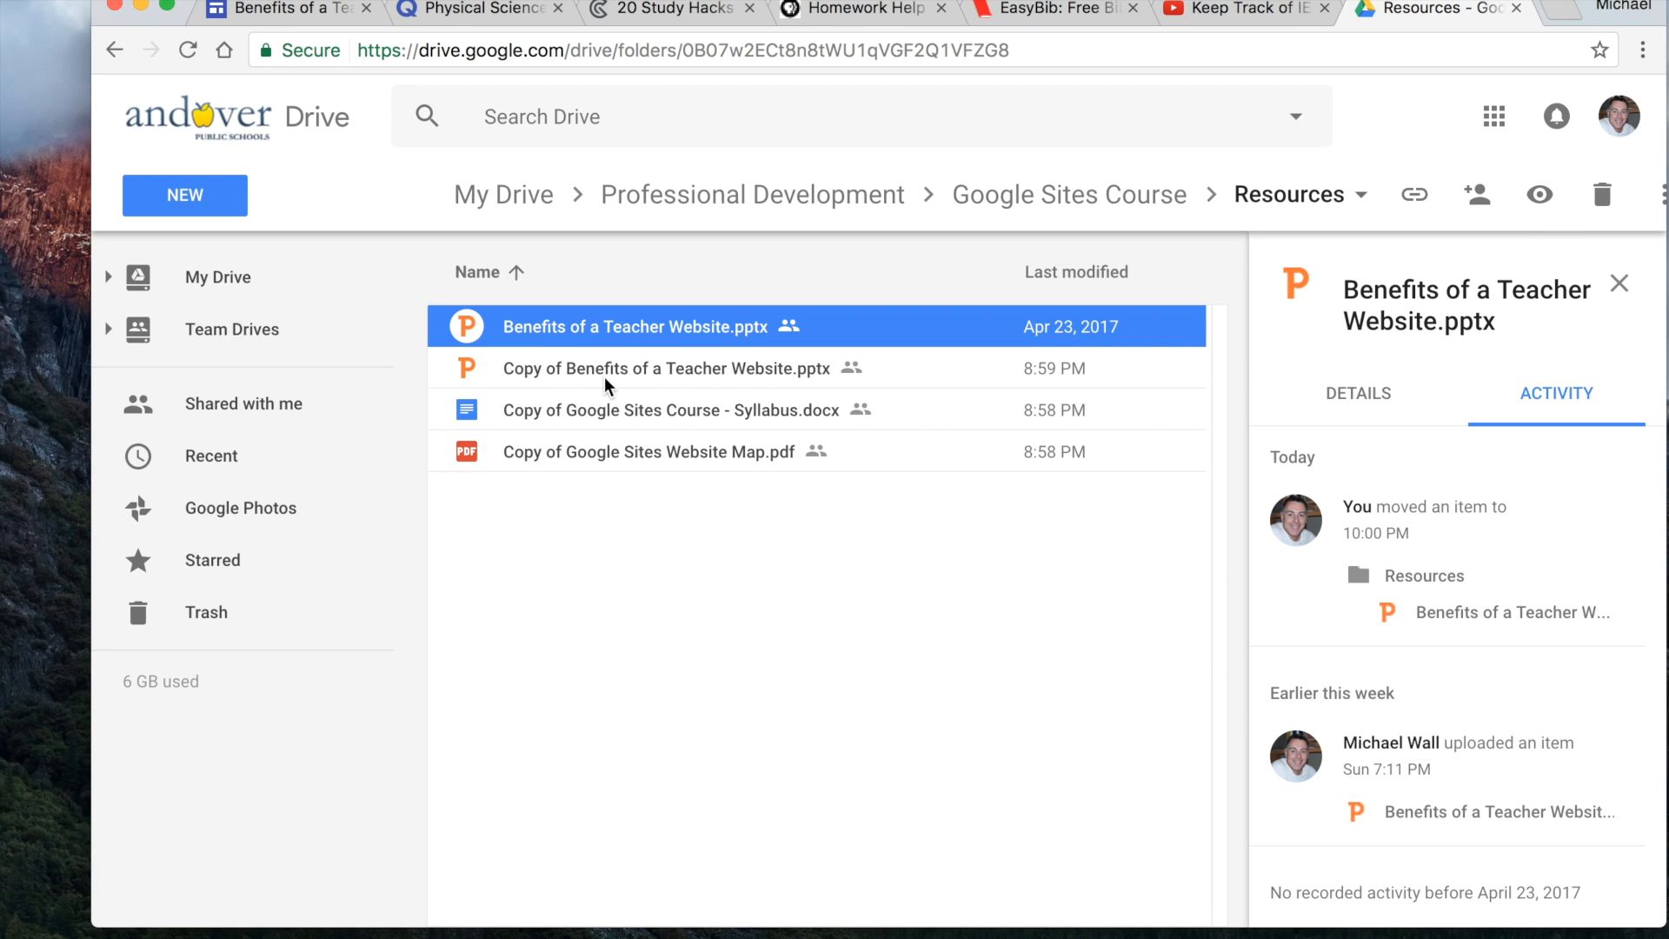
right_click(600, 329)
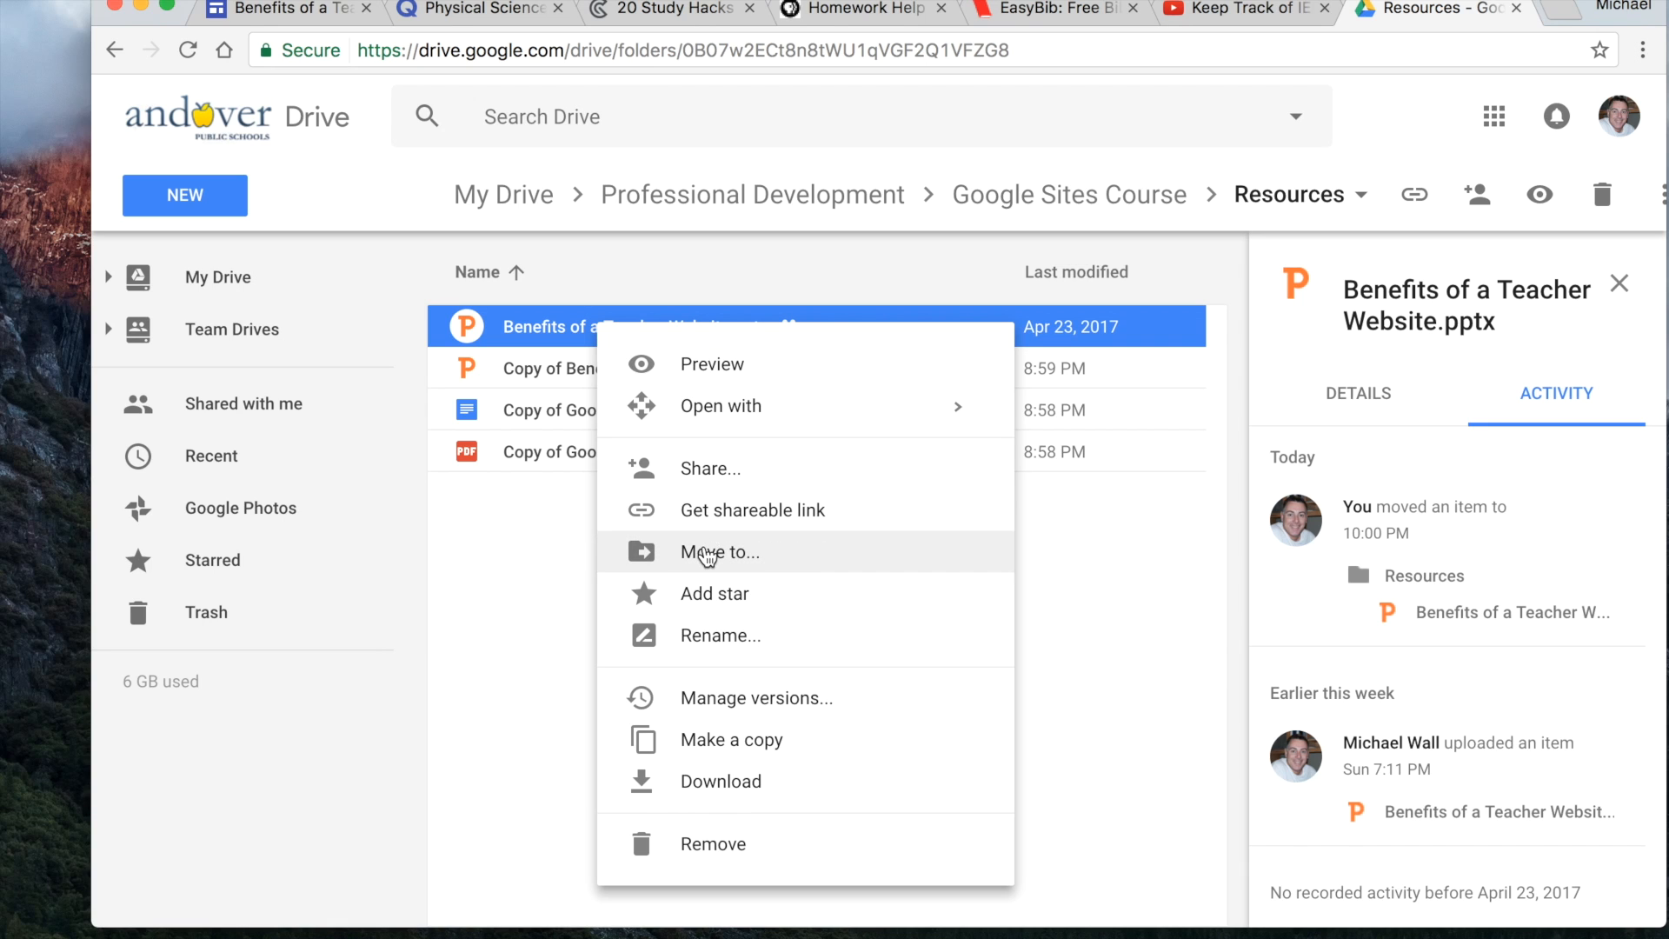
click(705, 553)
click(458, 393)
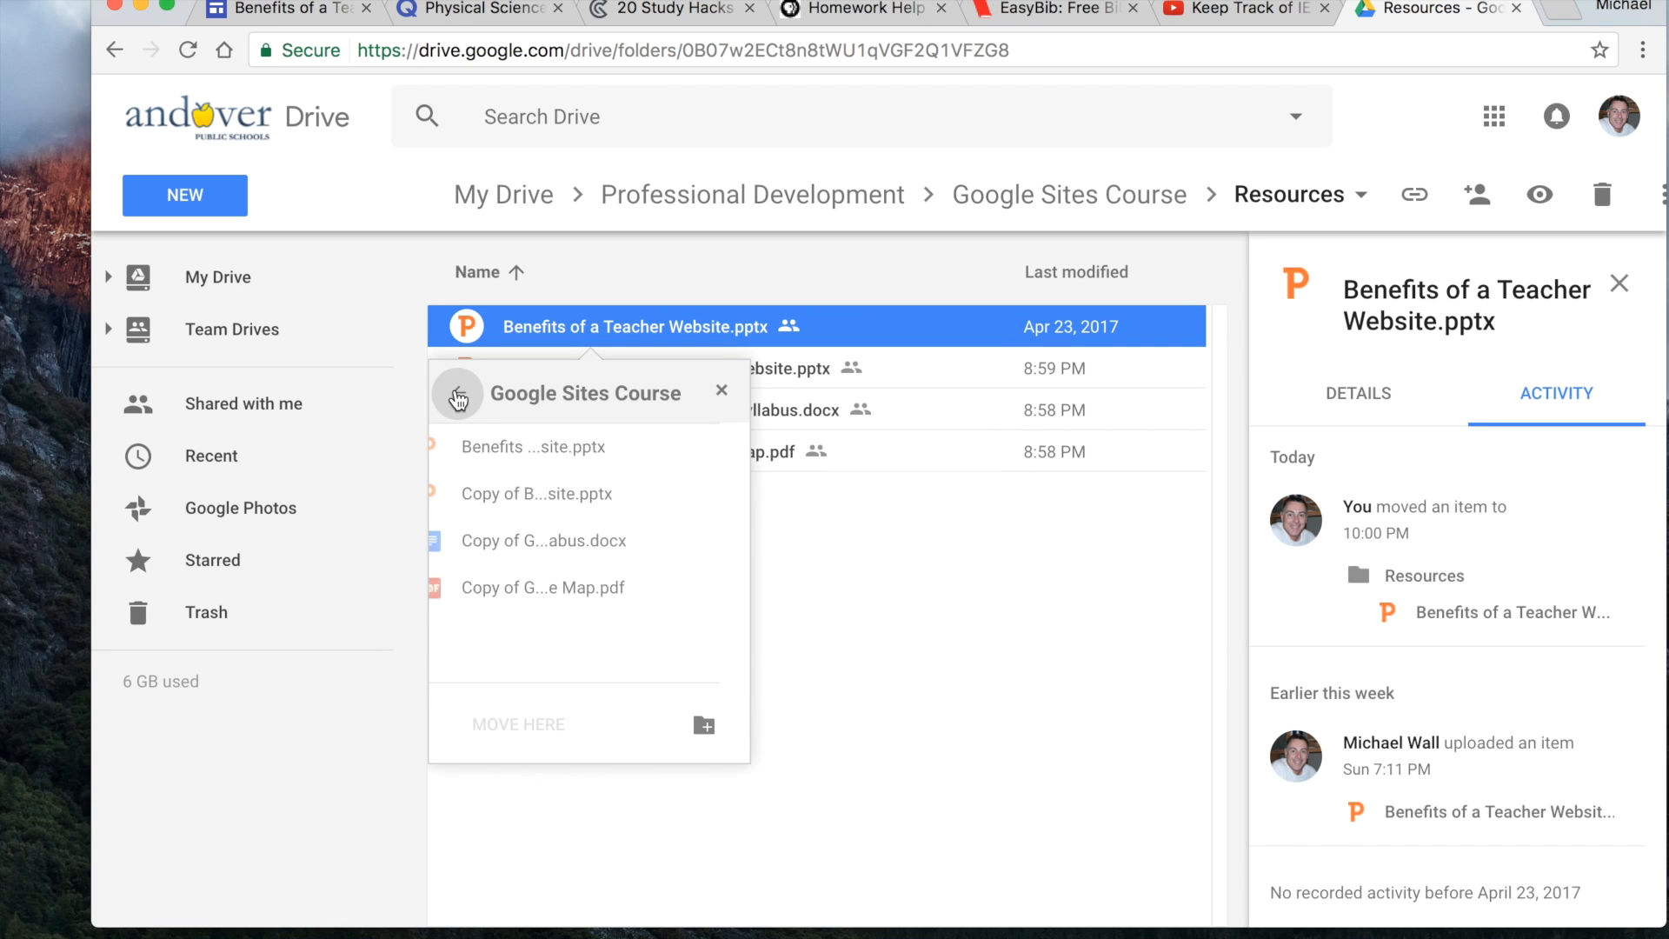
click(532, 732)
click(532, 732)
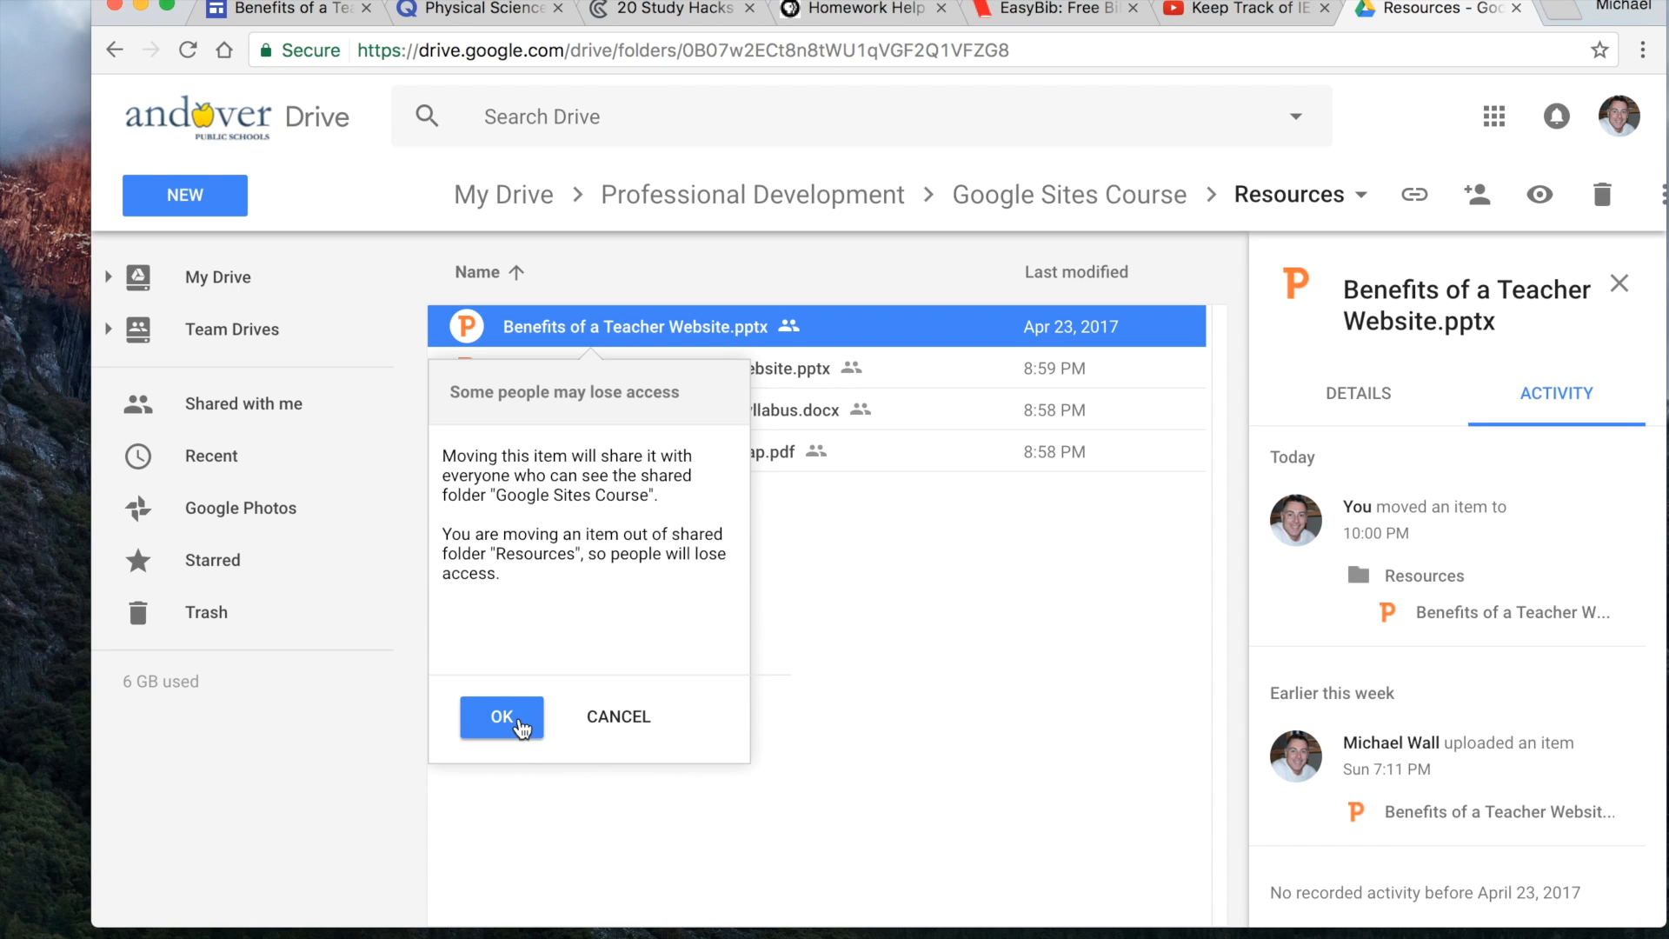
click(1076, 196)
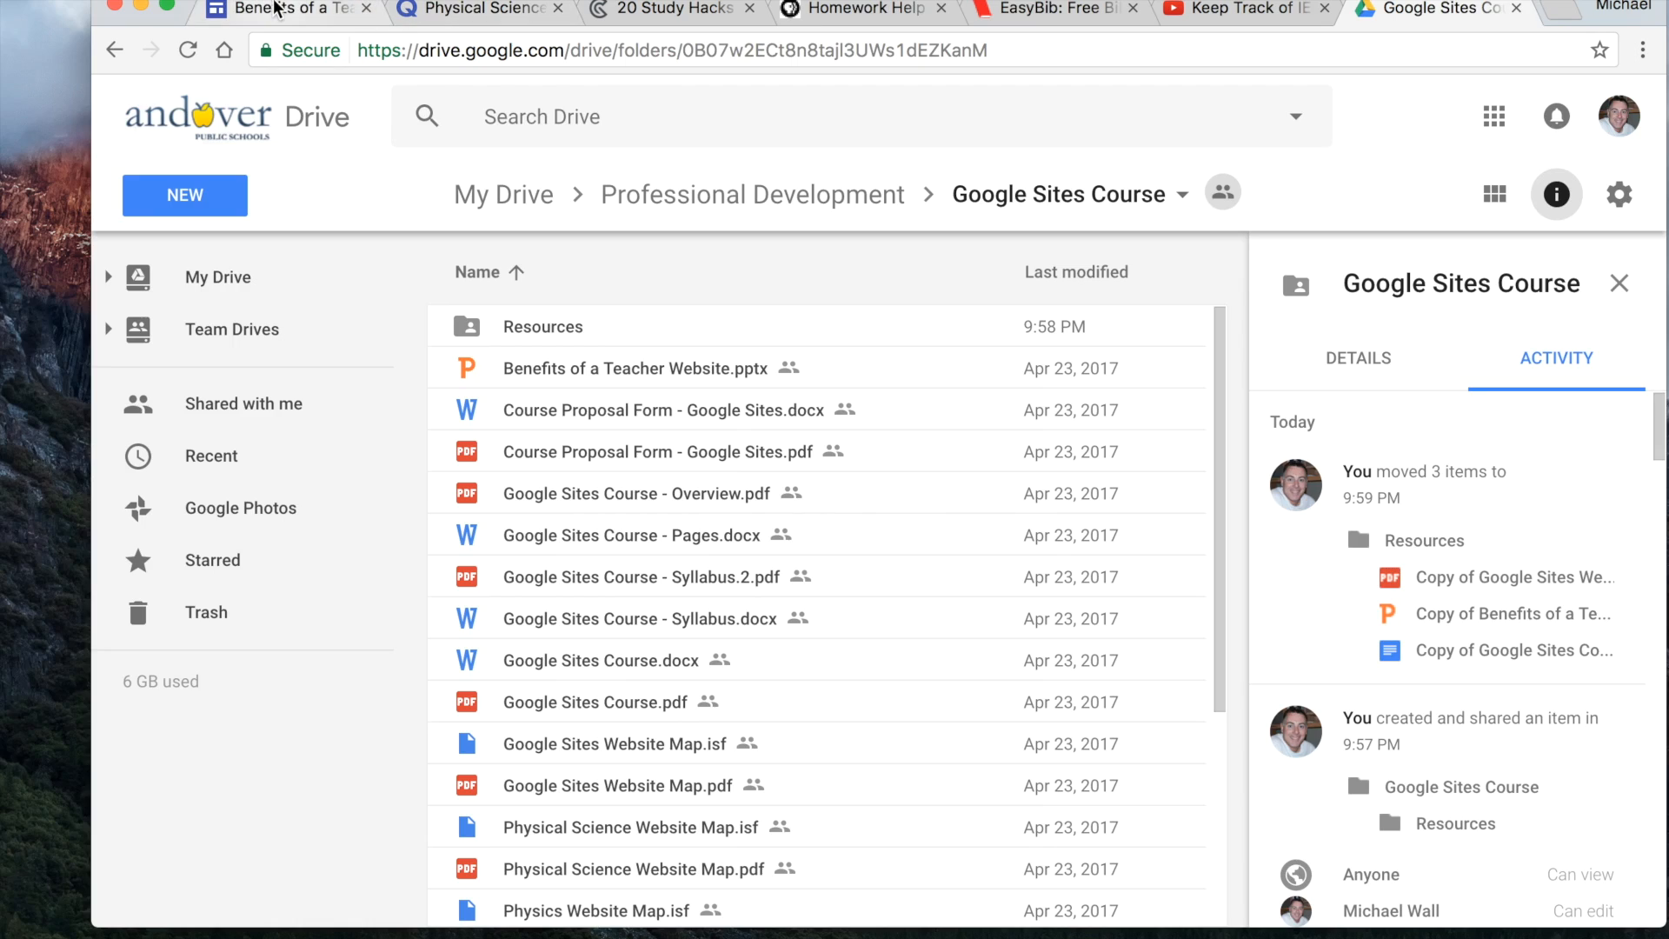
- Return to Google Sites and review the Homework Tips page down to the embedded presentation and Resources file list
click(275, 9)
scroll(1304, 476, up, 5)
scroll(1304, 476, up, 3)
scroll(1304, 476, down, 10)
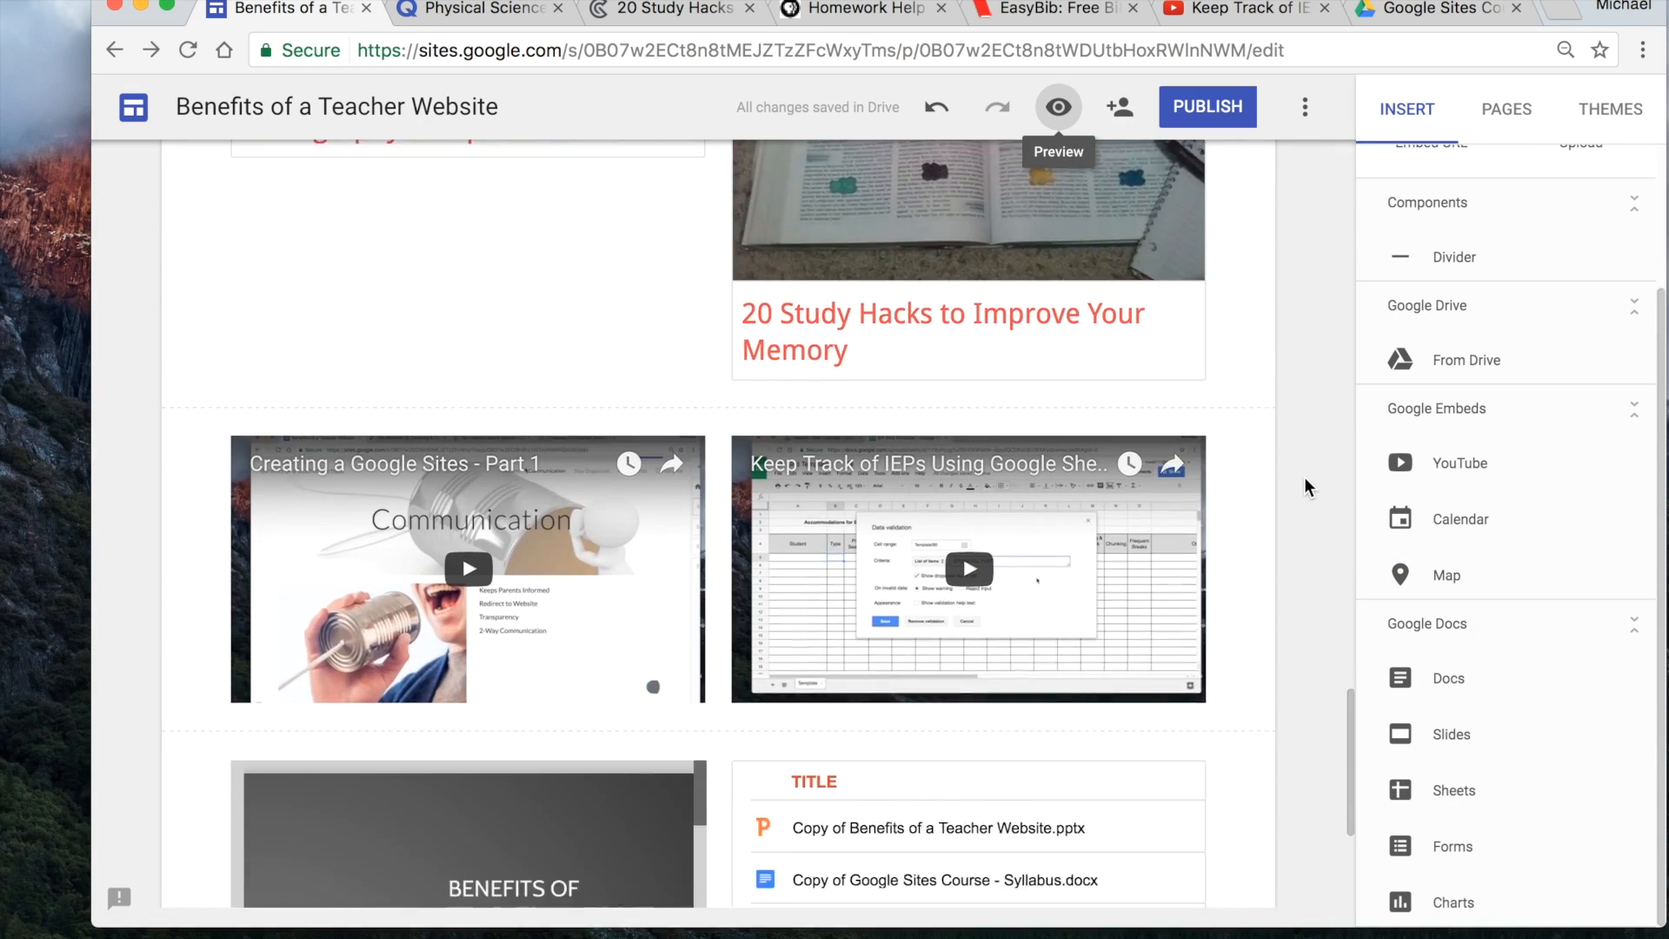
scroll(1304, 477, down, 5)
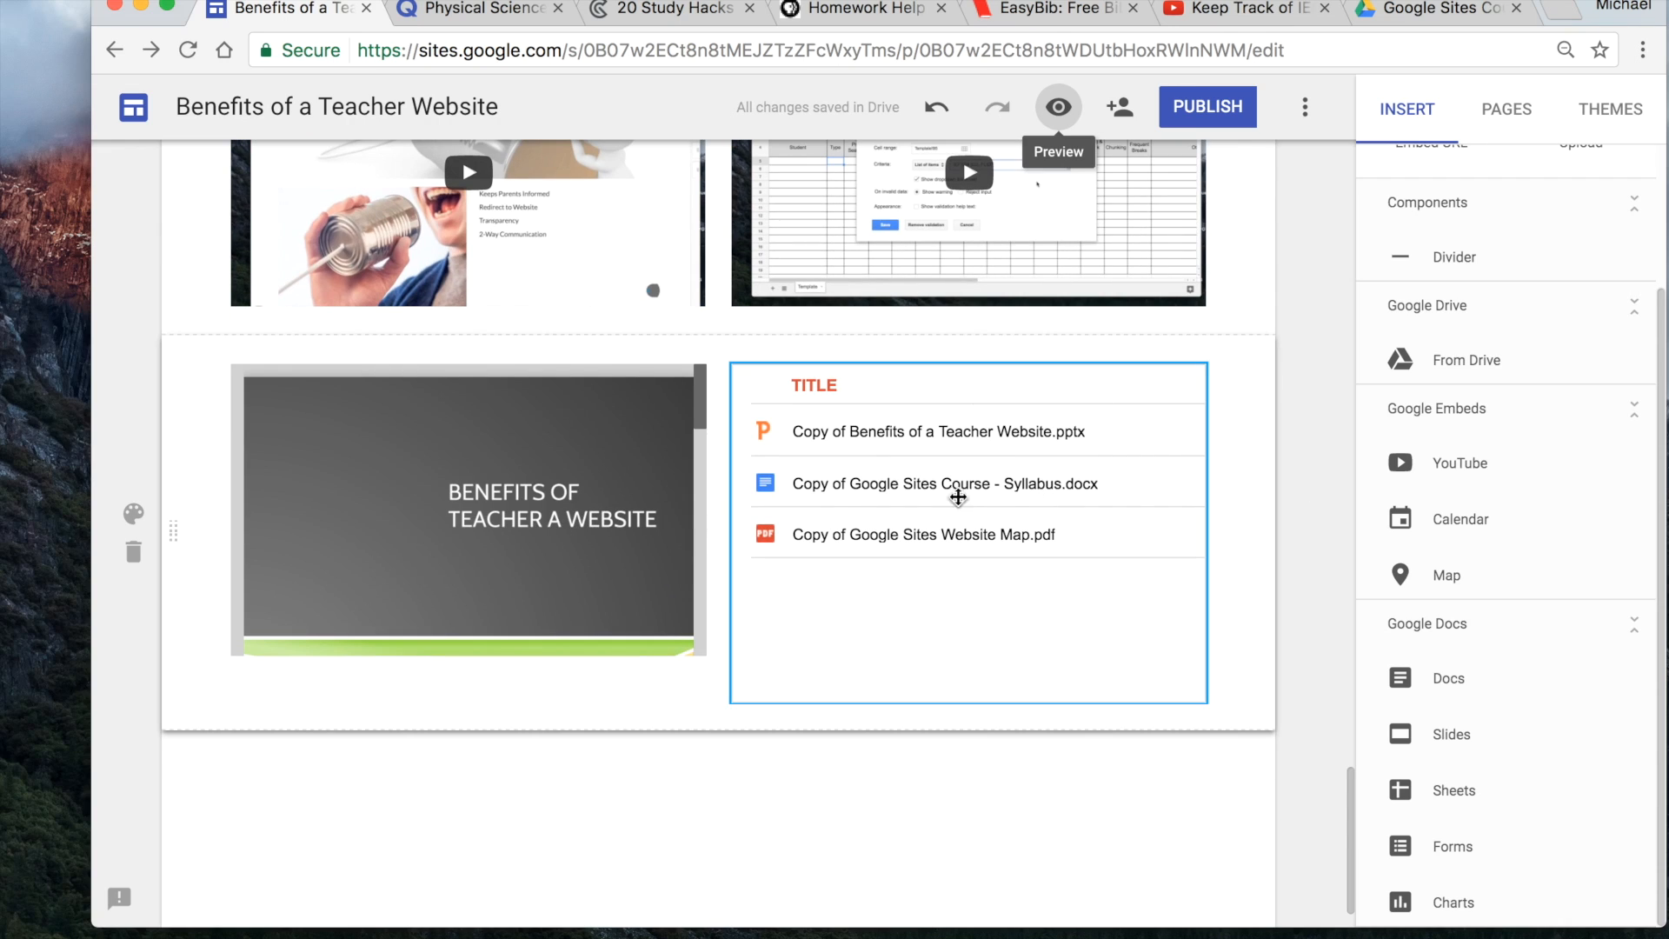